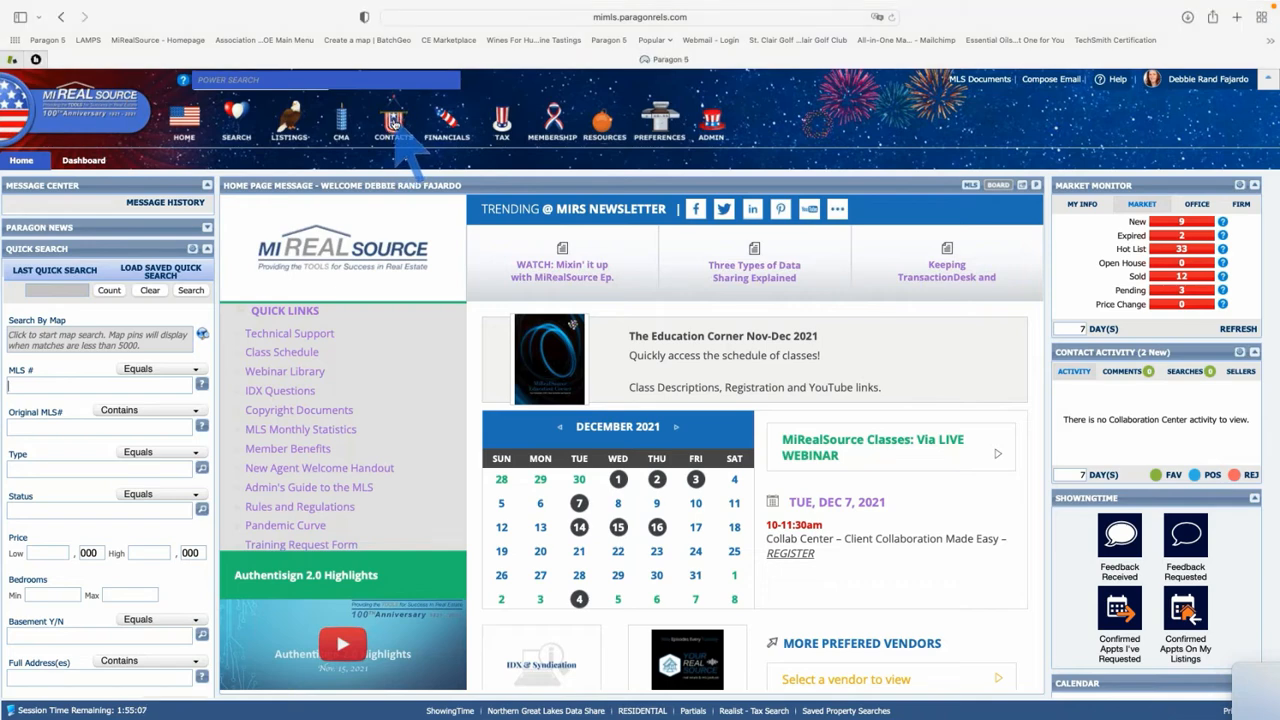
# Open a blank New Contact form from the CONTACTS menu, briefly checking the Contacts list
pyautogui.click(394, 121)
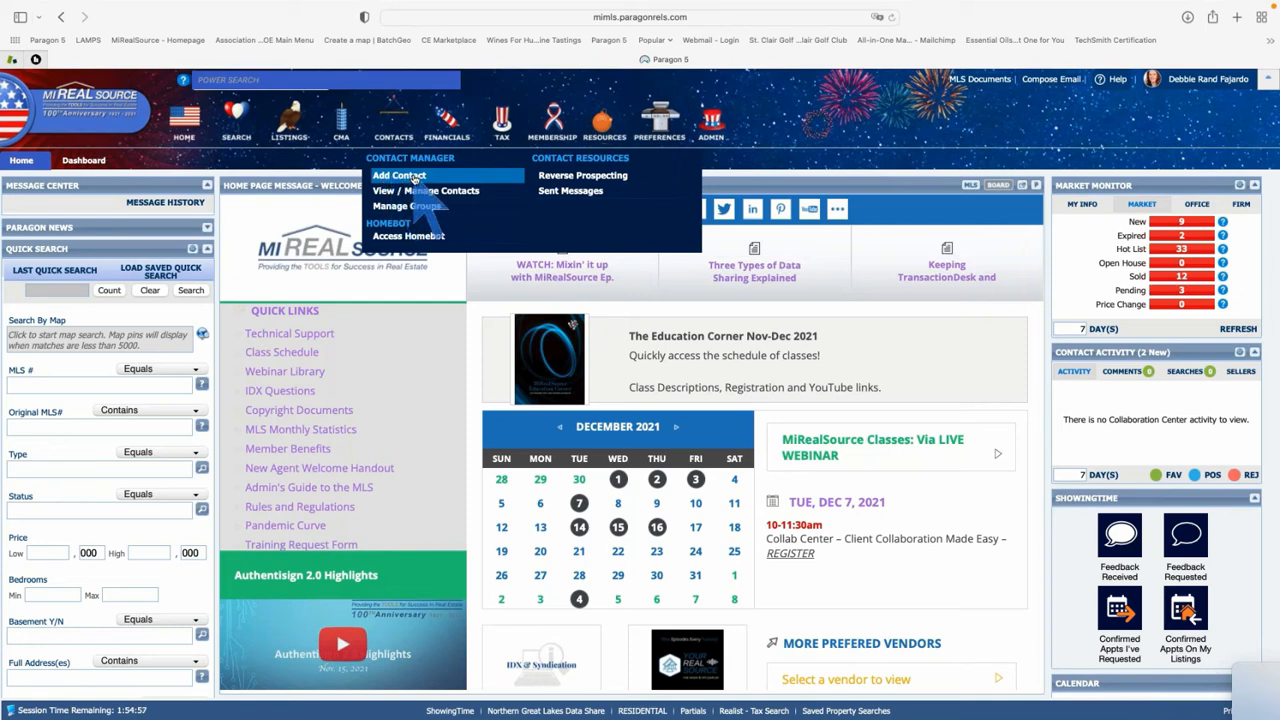
pyautogui.click(399, 176)
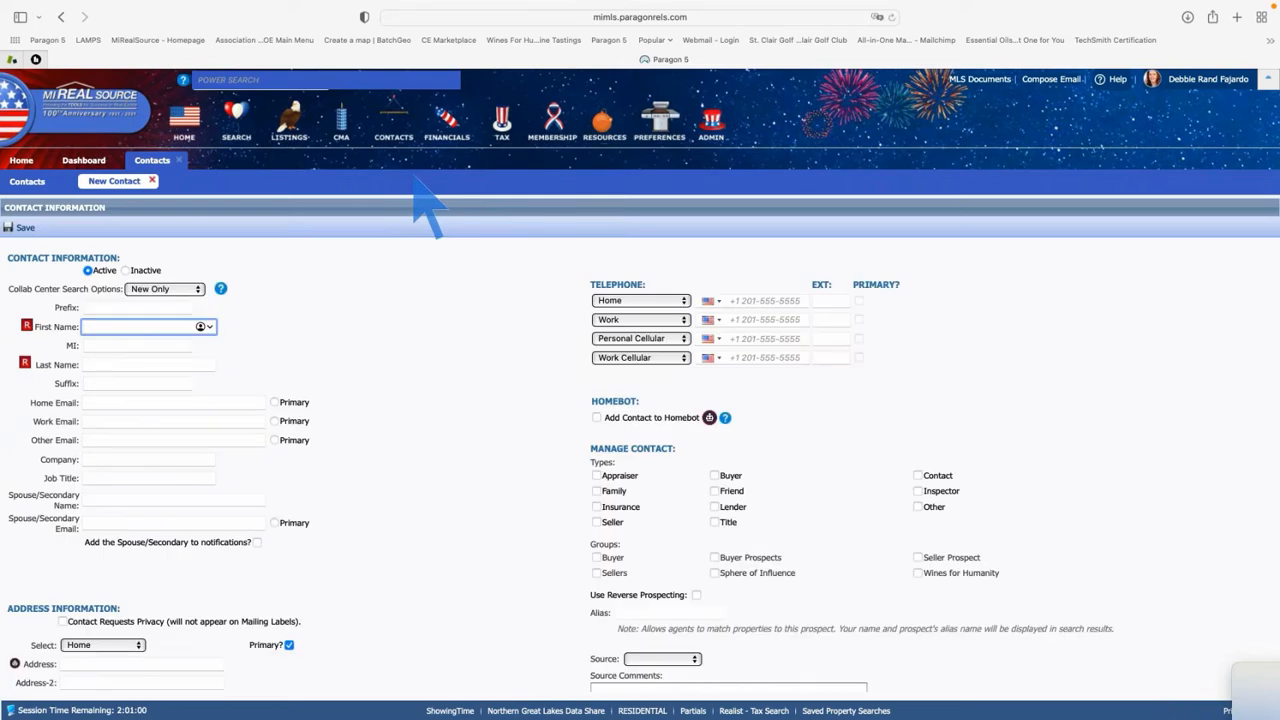
pyautogui.click(28, 184)
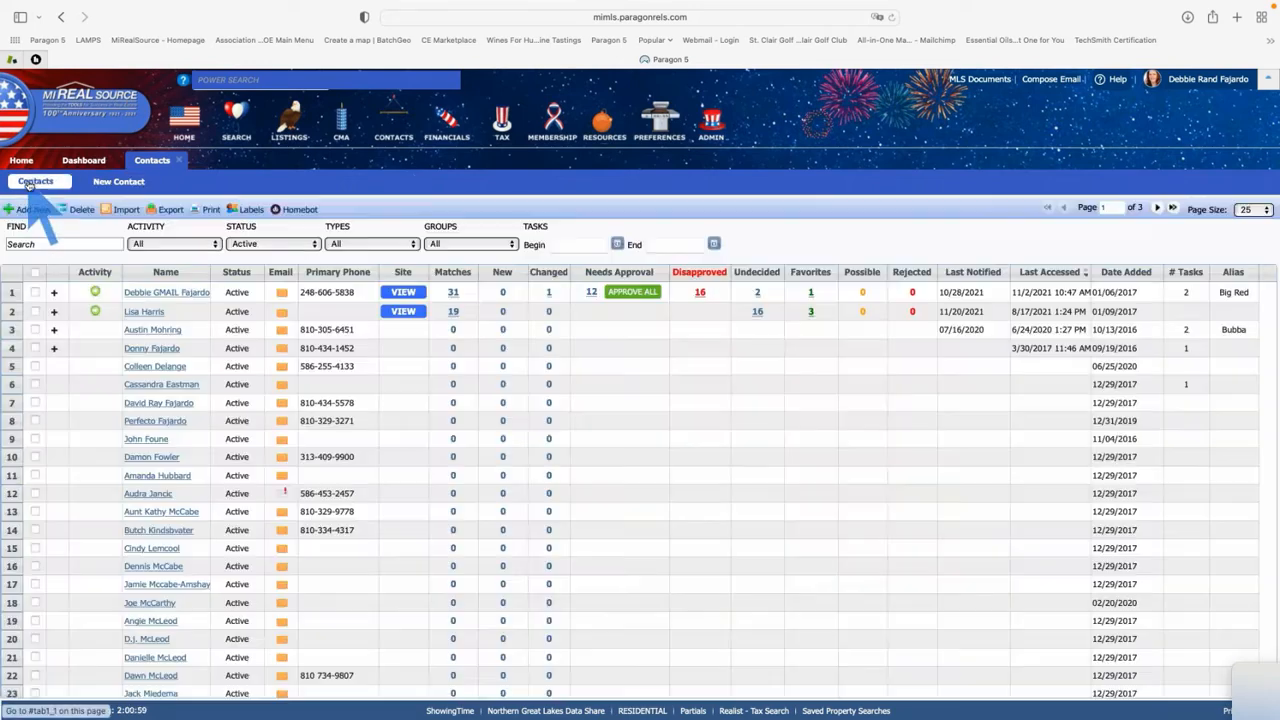
pyautogui.click(125, 183)
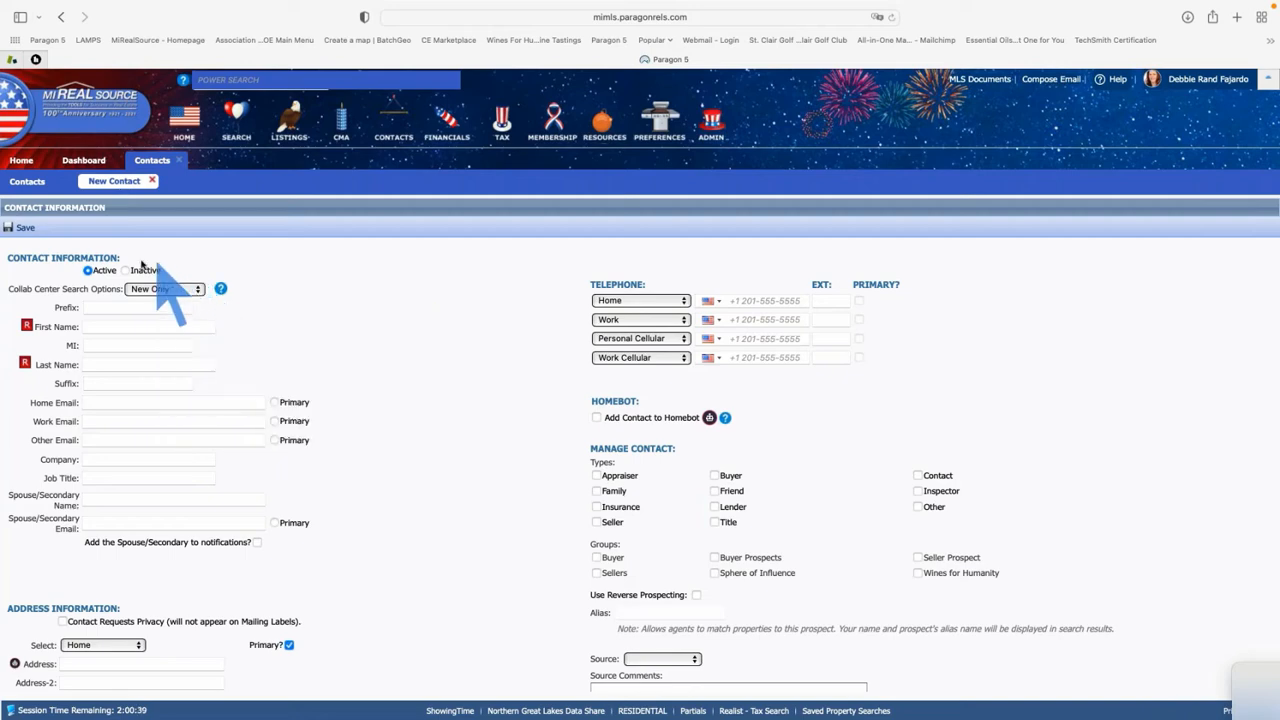
# Keep Collab Center Search Options at New Only and enter the contact's first and last name
pyautogui.click(198, 289)
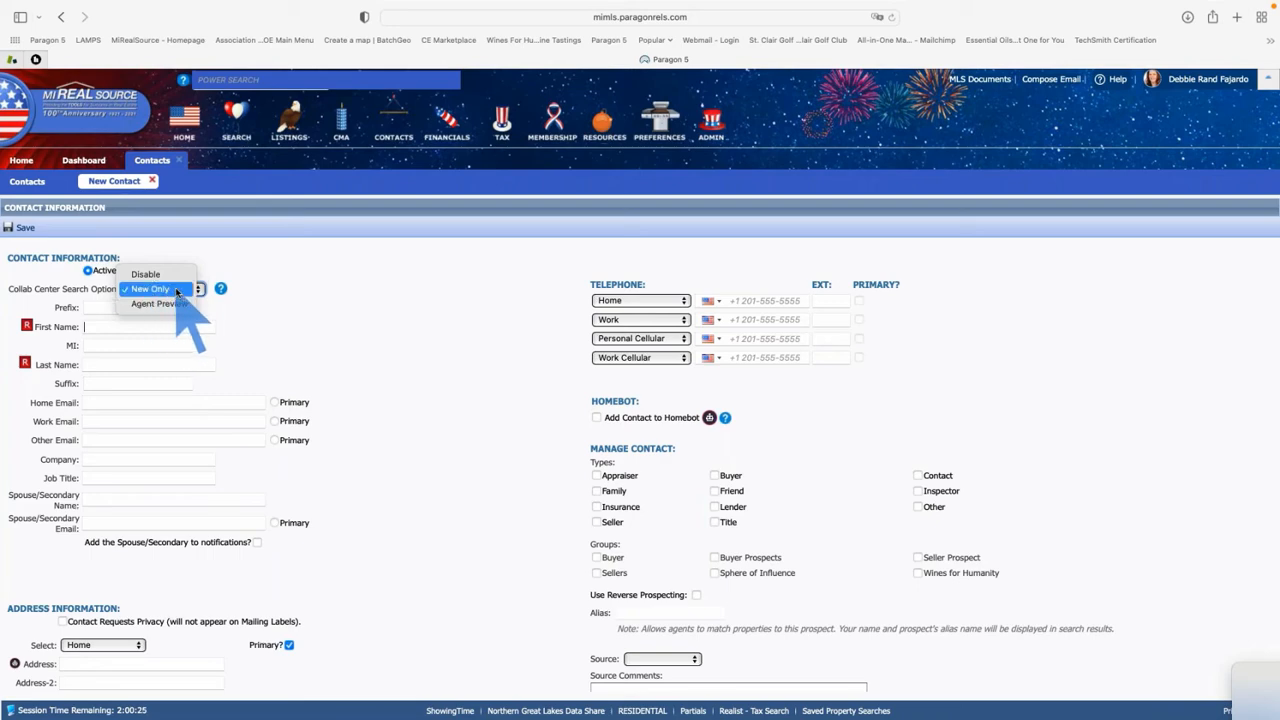
pyautogui.click(165, 289)
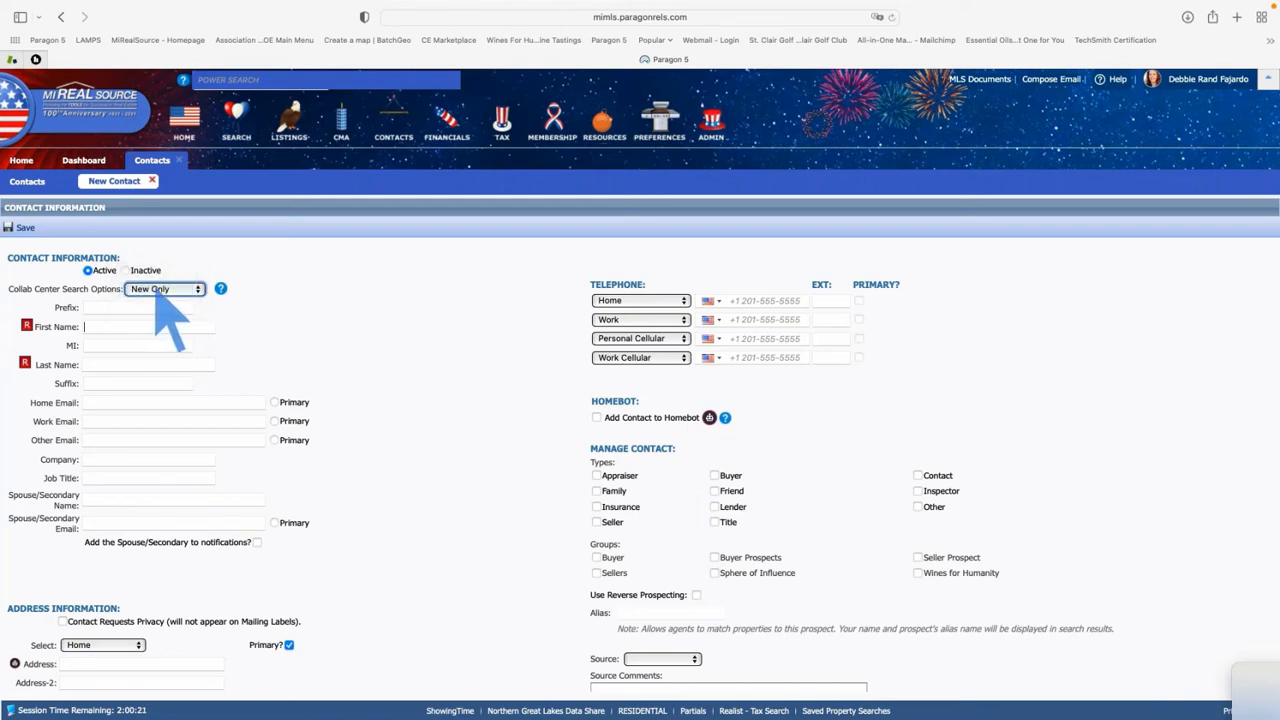
pyautogui.click(104, 326)
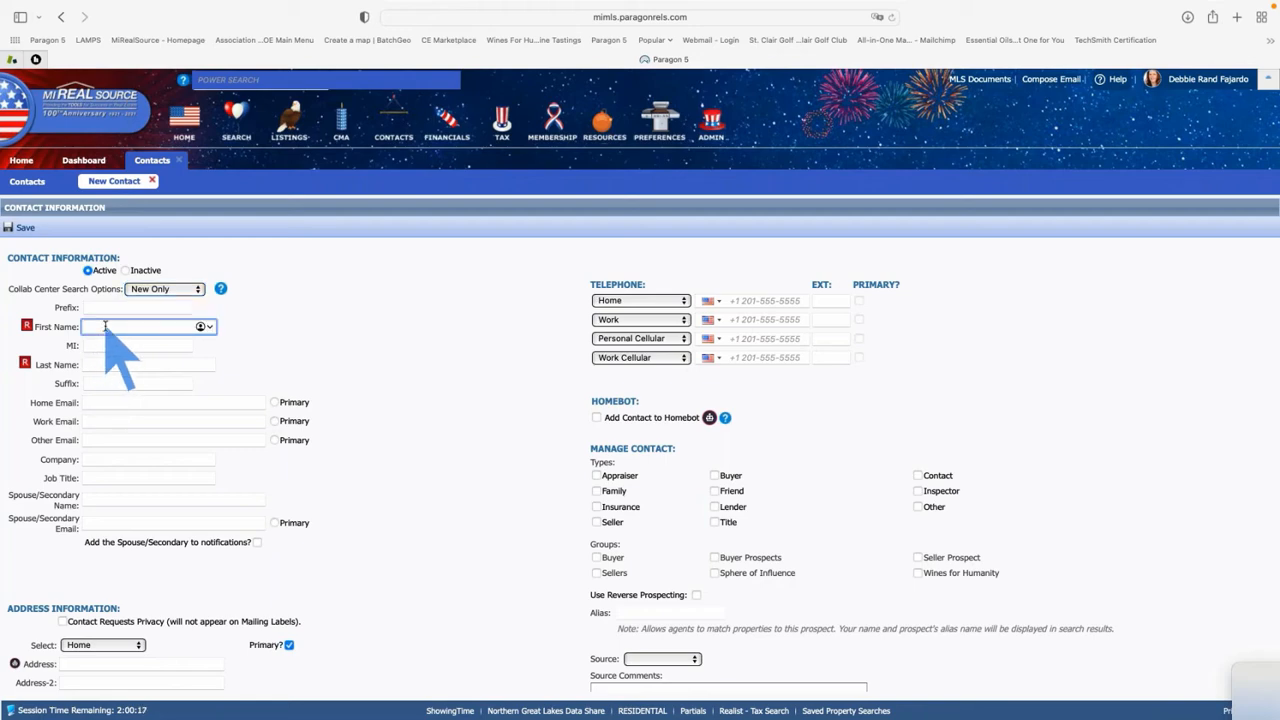
pyautogui.write('Betty')
pyautogui.press('Tab')
pyautogui.press('Tab')
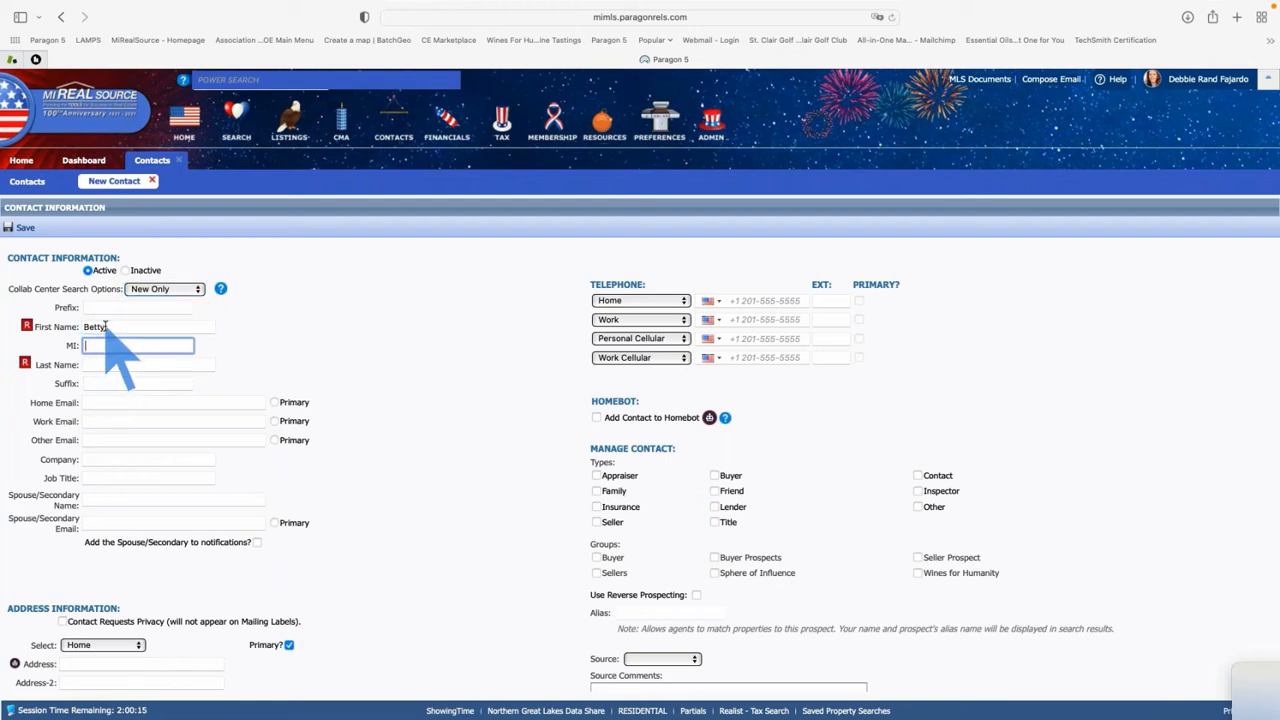
pyautogui.write('Buyer')
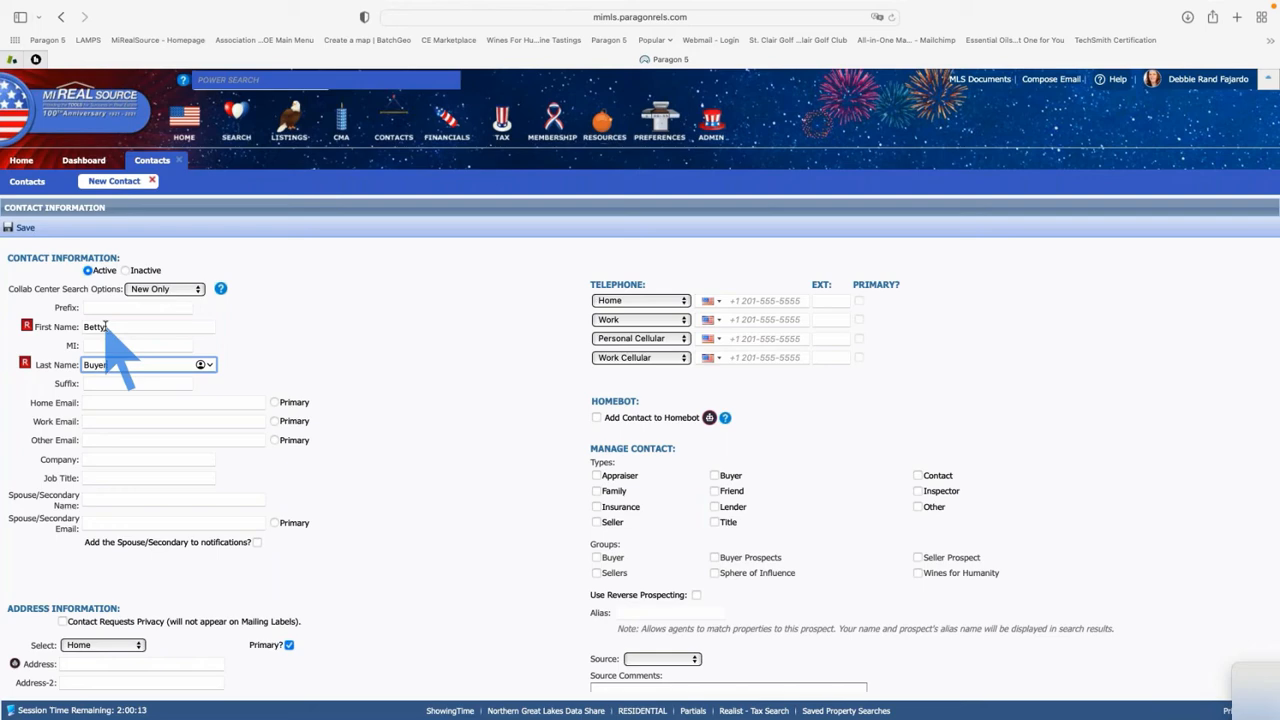
pyautogui.press('Tab')
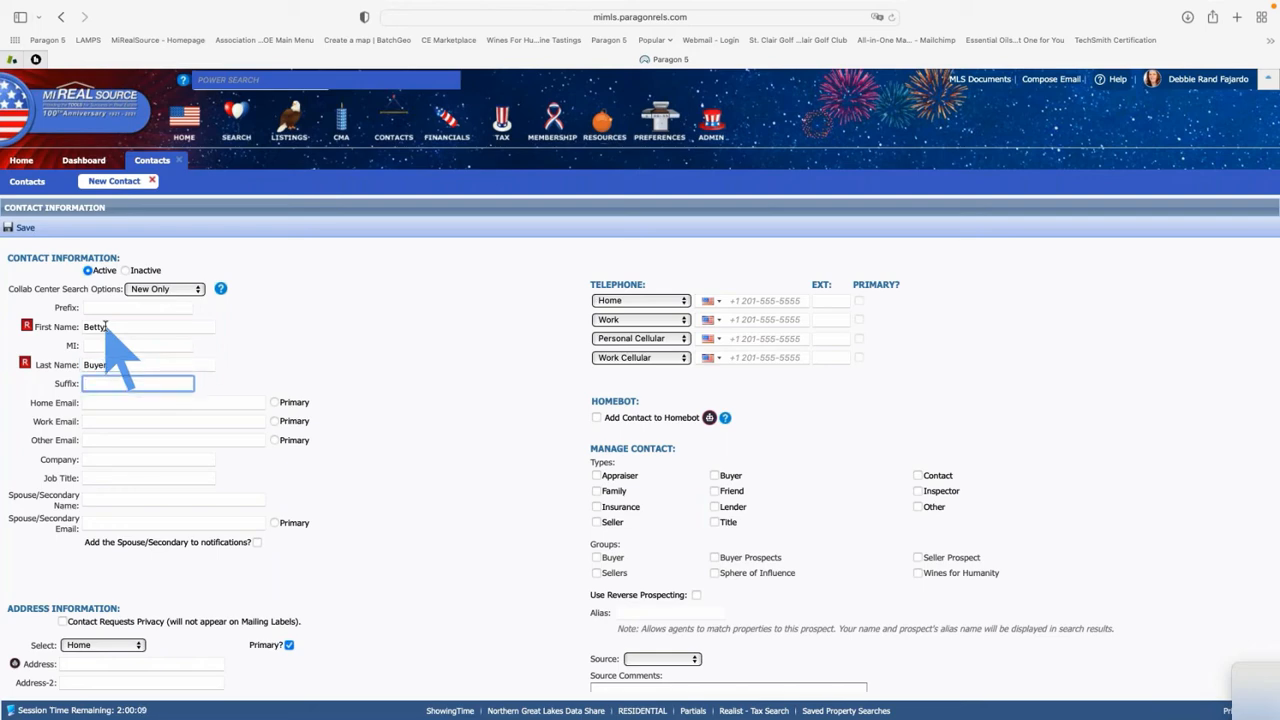
pyautogui.click(97, 401)
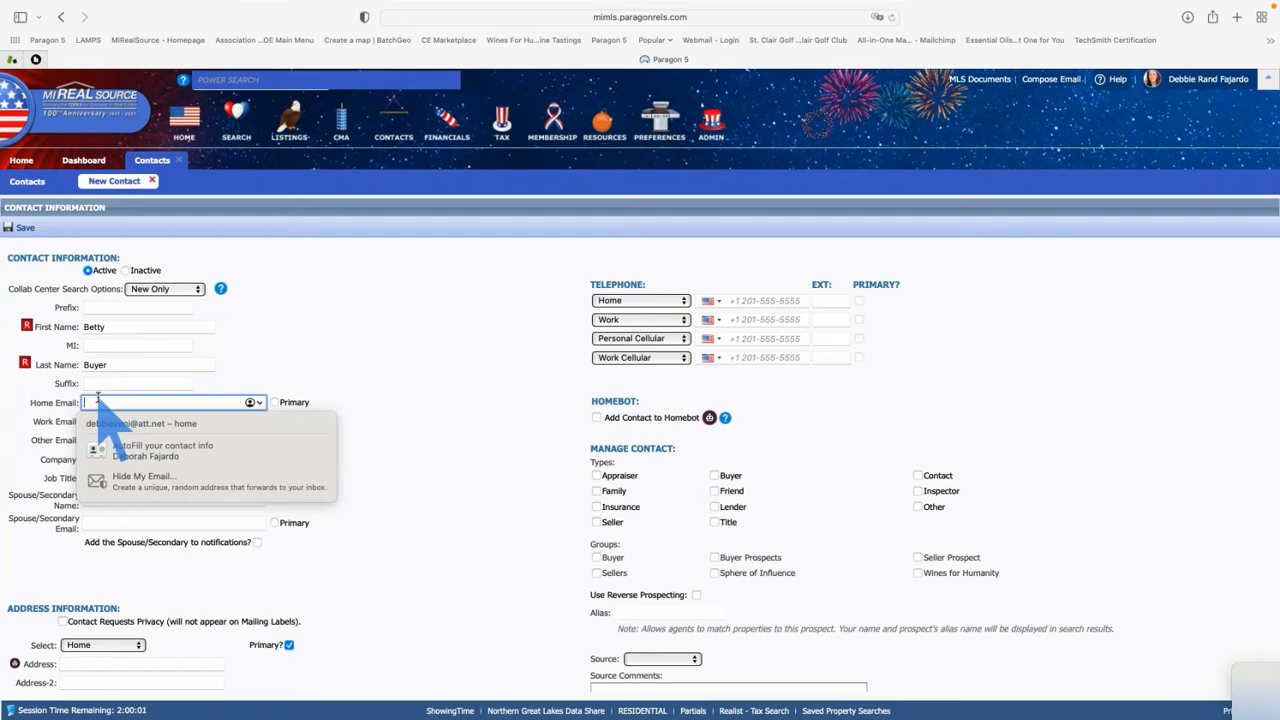
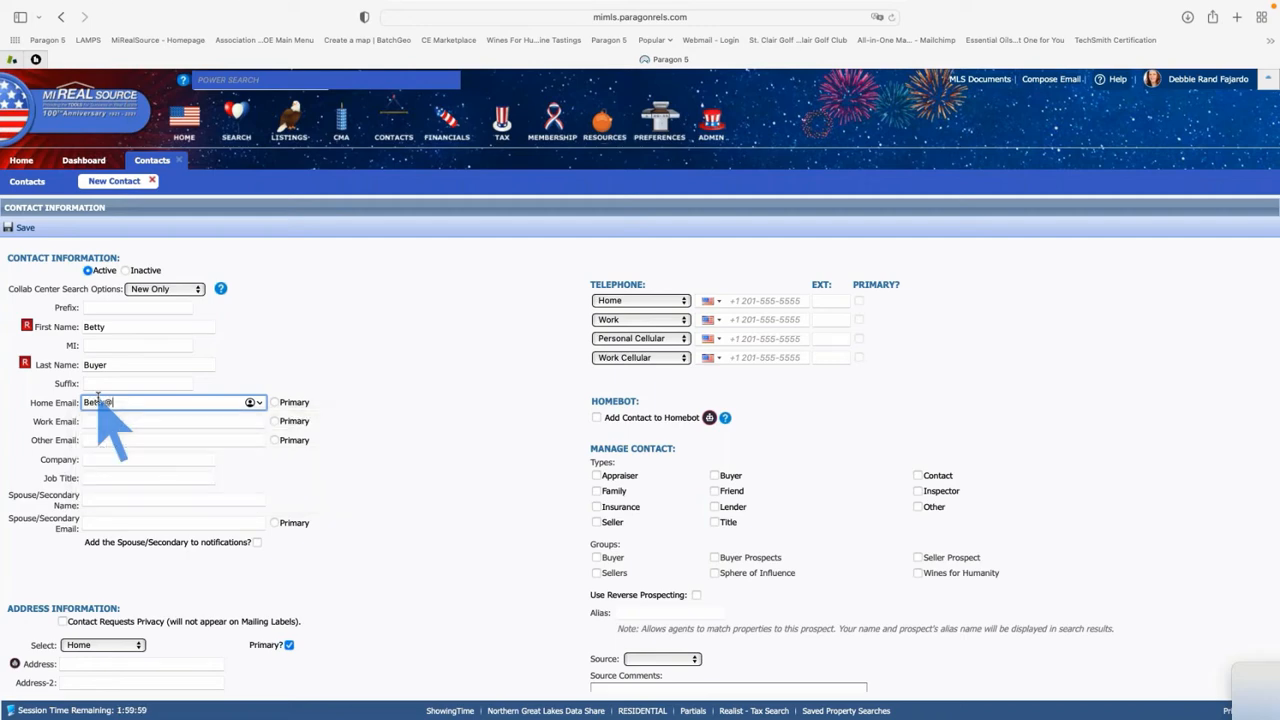
# Enter the contact's Home Email address and mark it as the Primary e-mail
pyautogui.press('Tab')
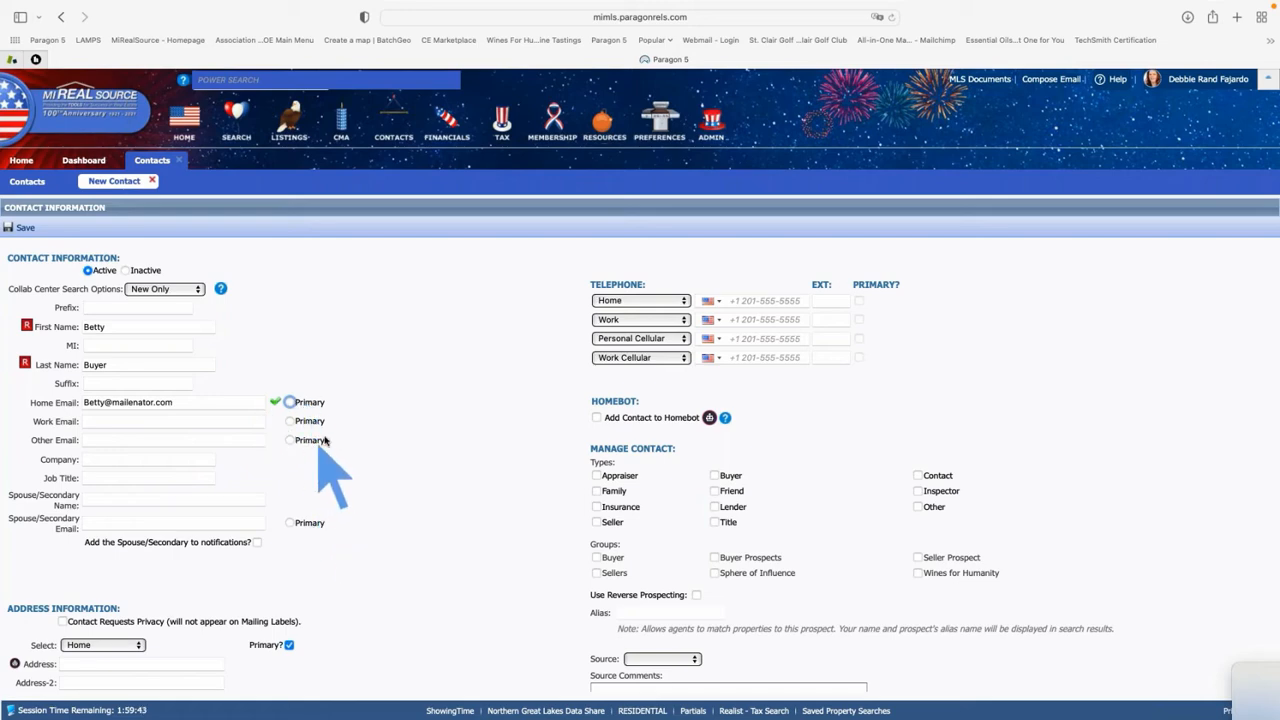
pyautogui.click(290, 403)
pyautogui.click(110, 499)
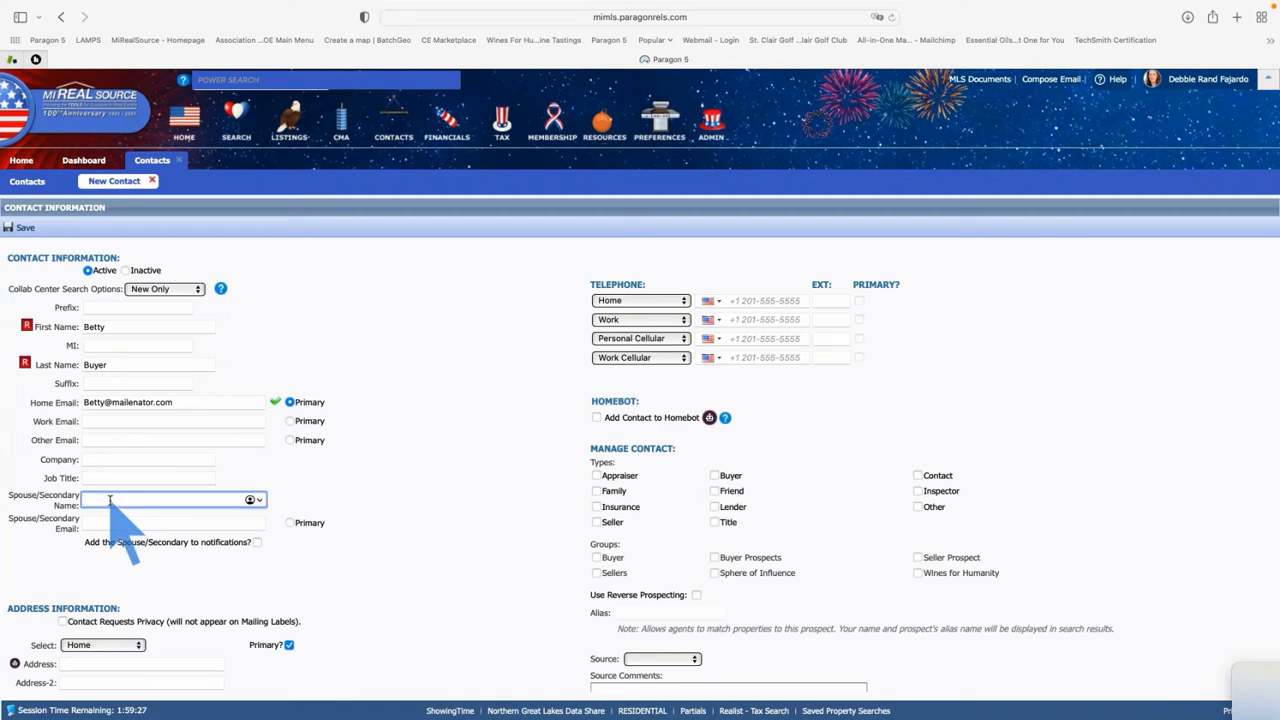
# Fill in the Spouse/Secondary name and the spouse's e-mail address
pyautogui.write('Bobby Buyer')
pyautogui.press('Tab')
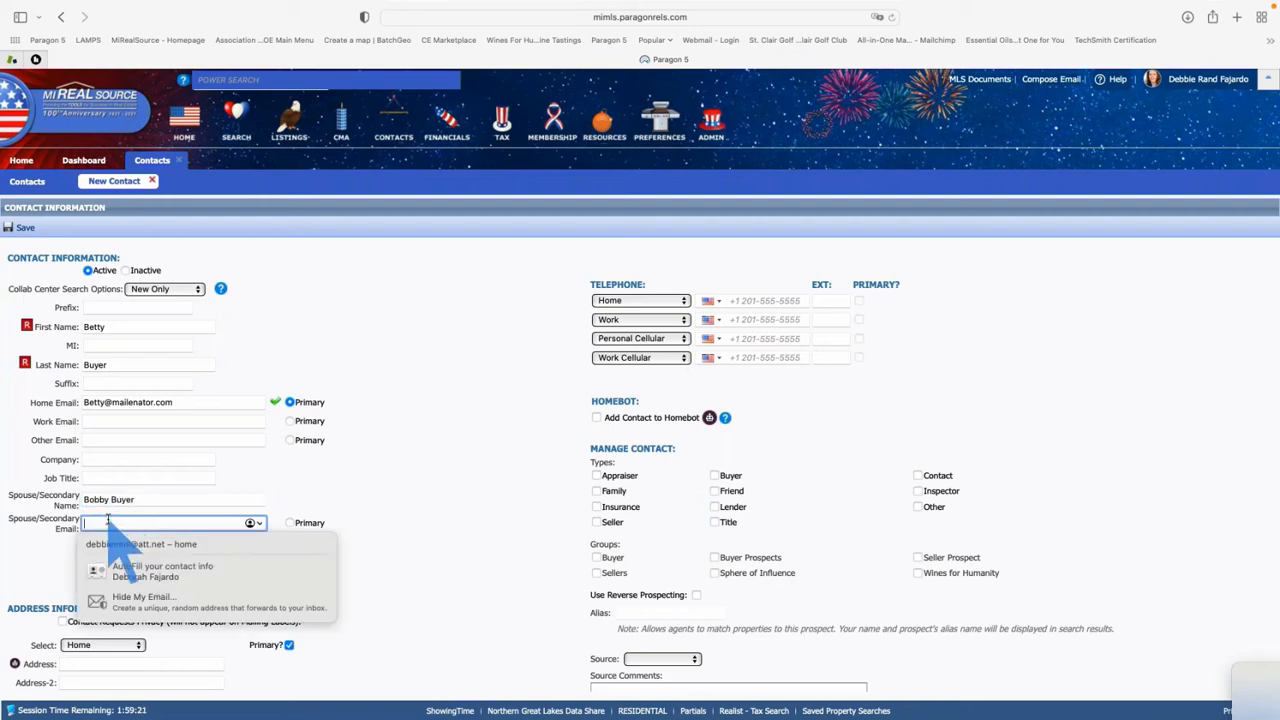
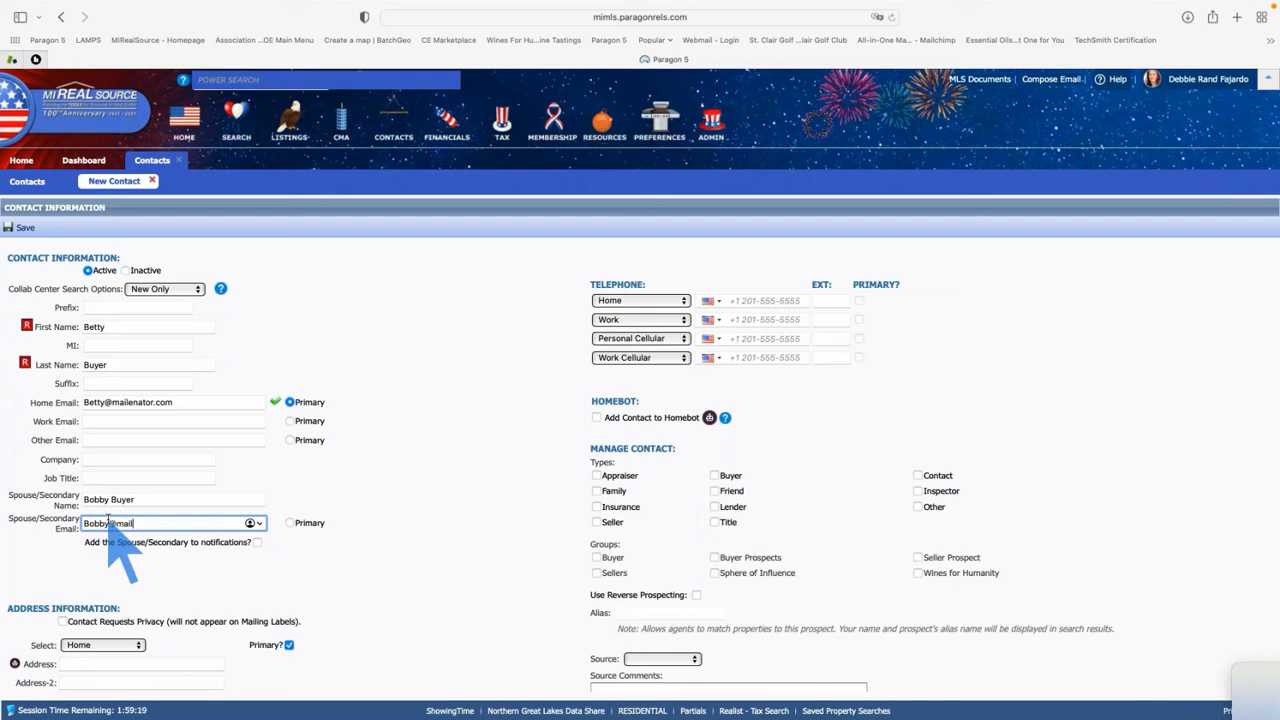
pyautogui.press('Tab')
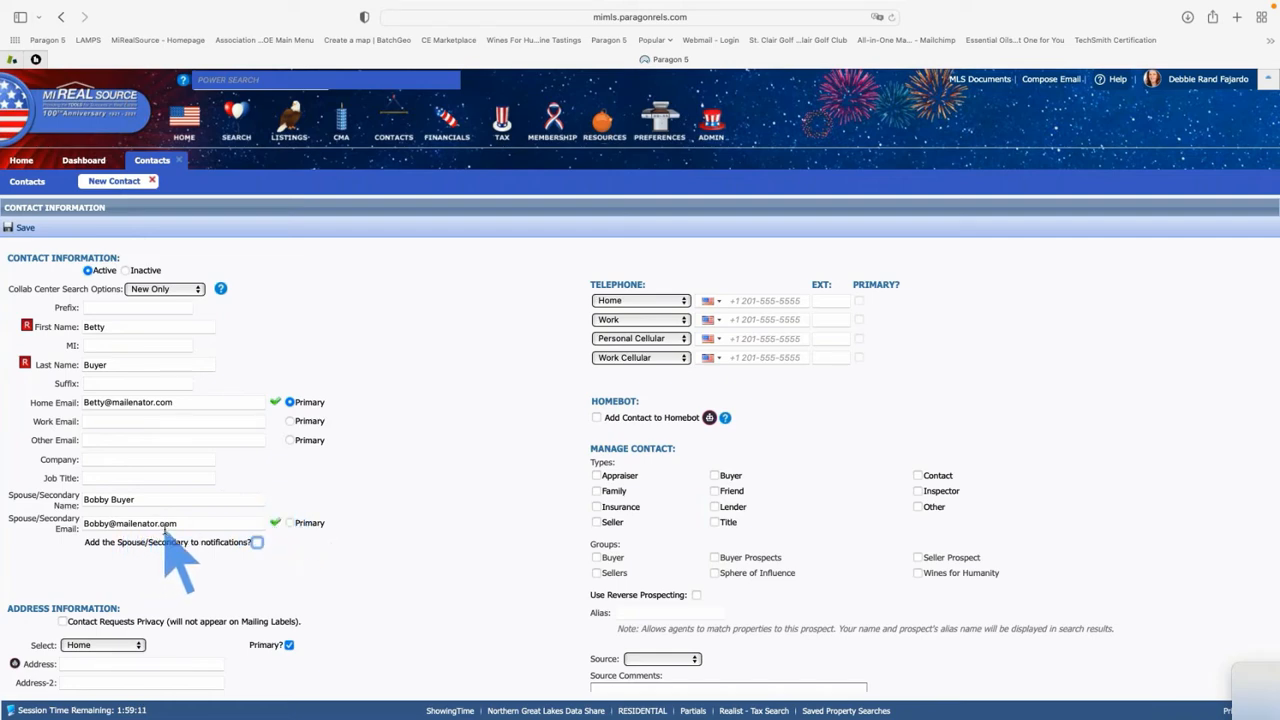
# Keep Home Email as primary and add the Spouse/Secondary to notifications
pyautogui.click(289, 523)
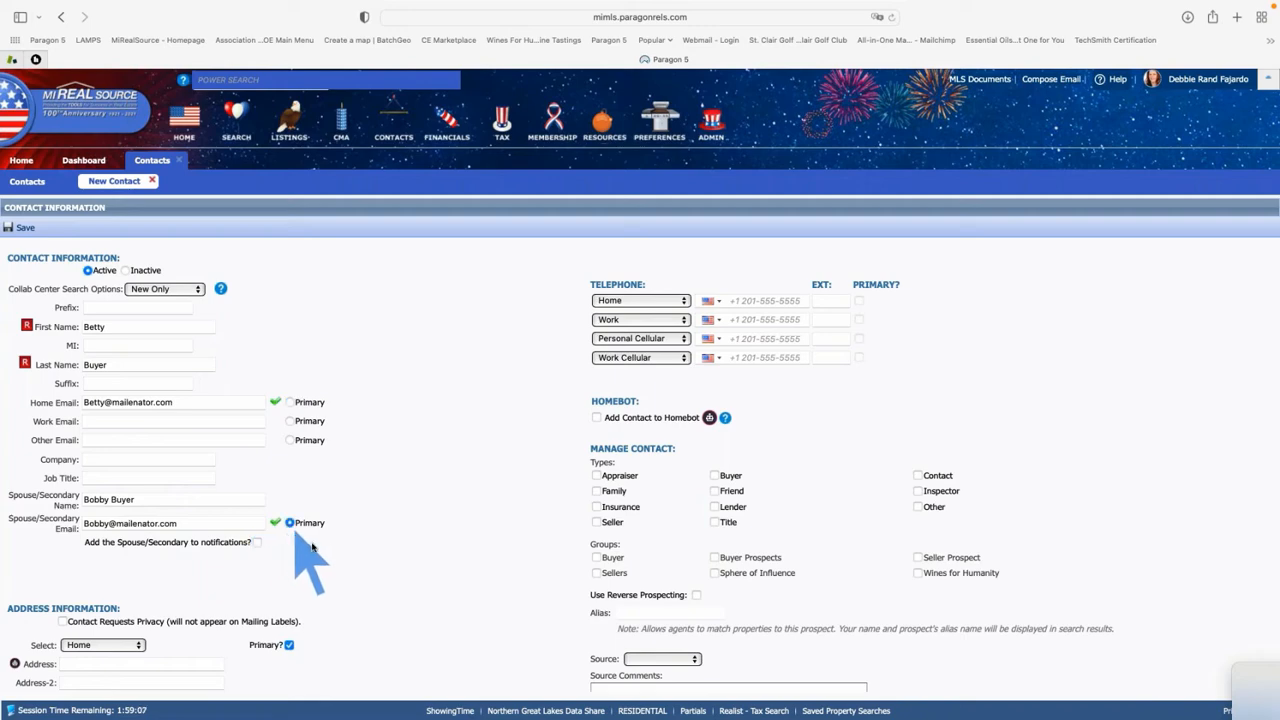
pyautogui.click(289, 402)
pyautogui.click(289, 402)
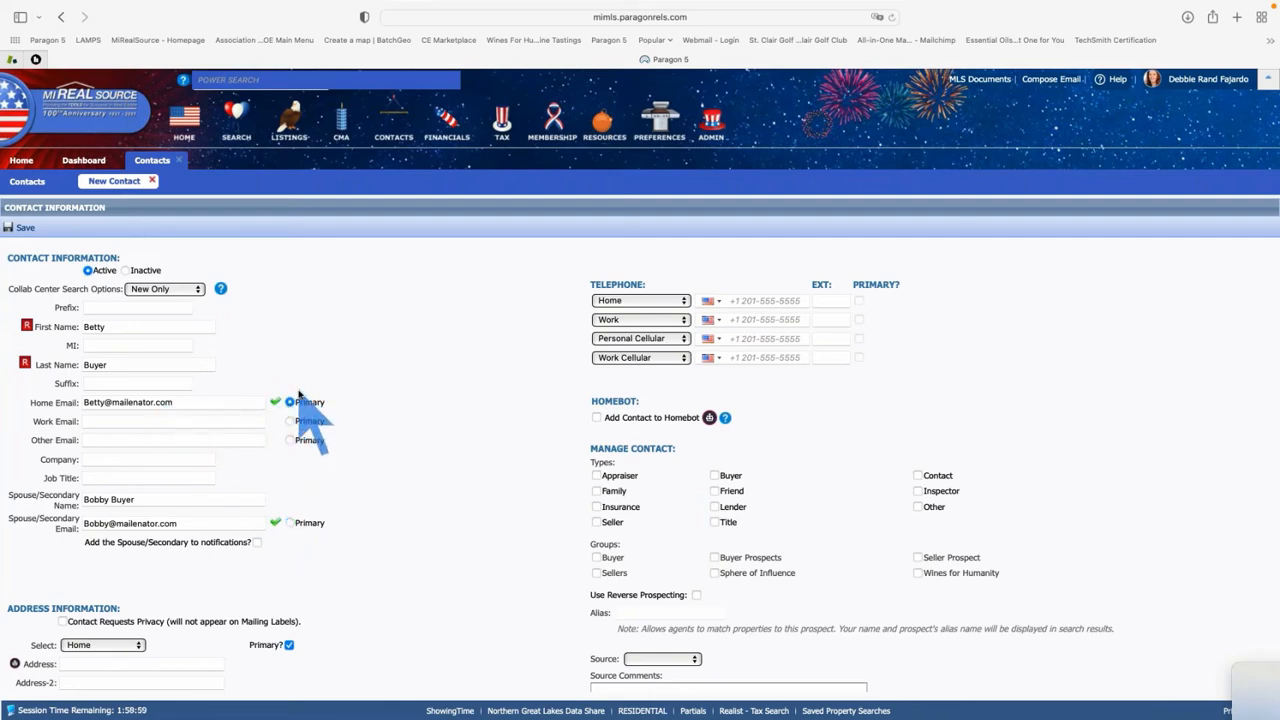
pyautogui.scroll(-1, 168, 487)
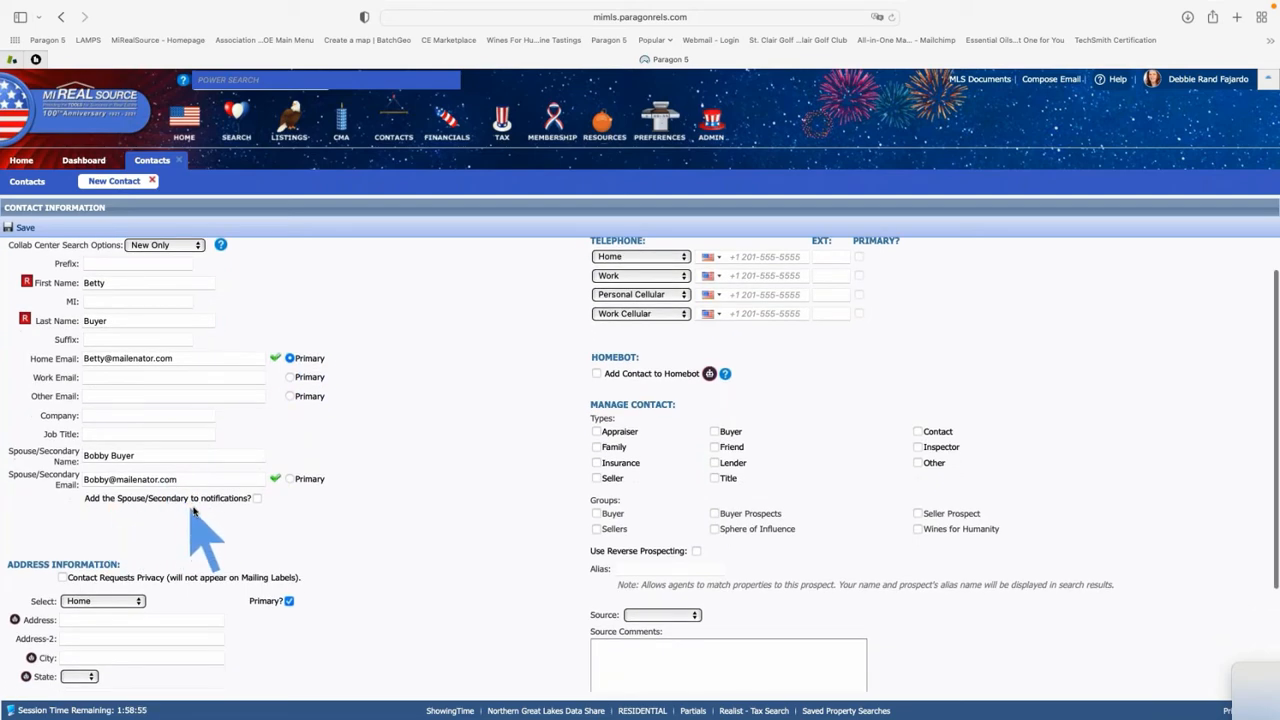
pyautogui.click(257, 499)
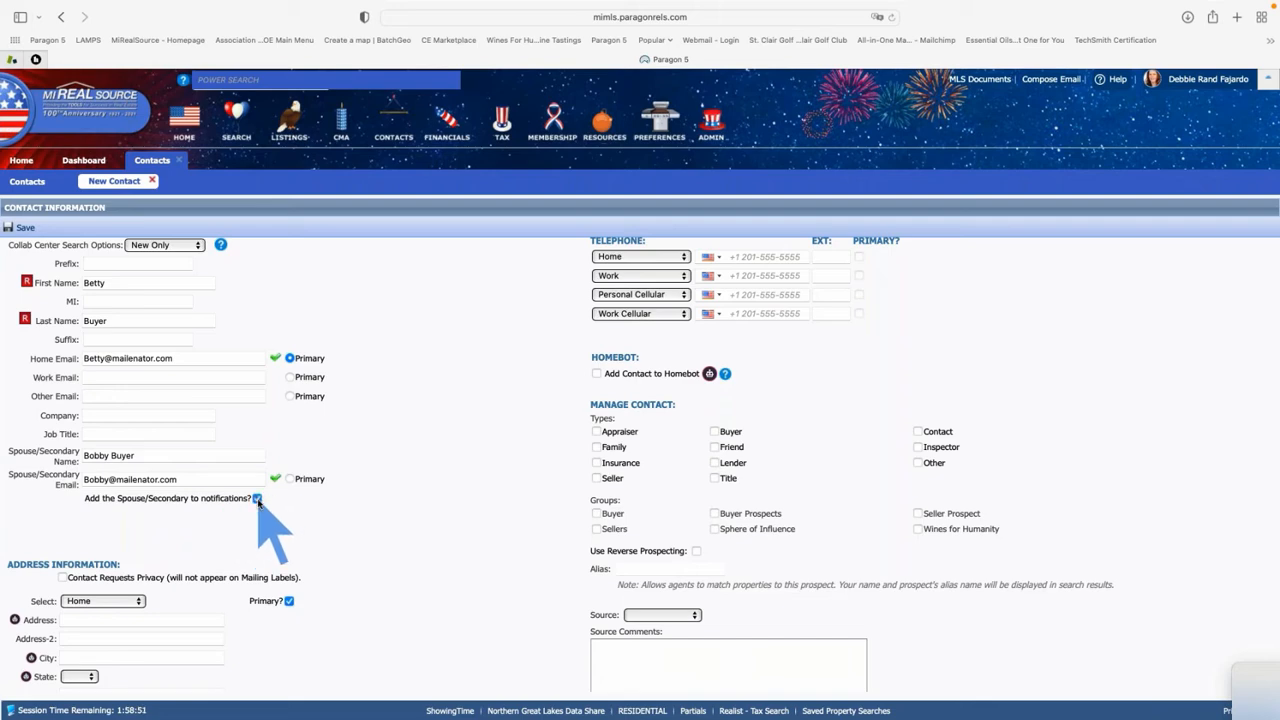
pyautogui.scroll(-3, 186, 529)
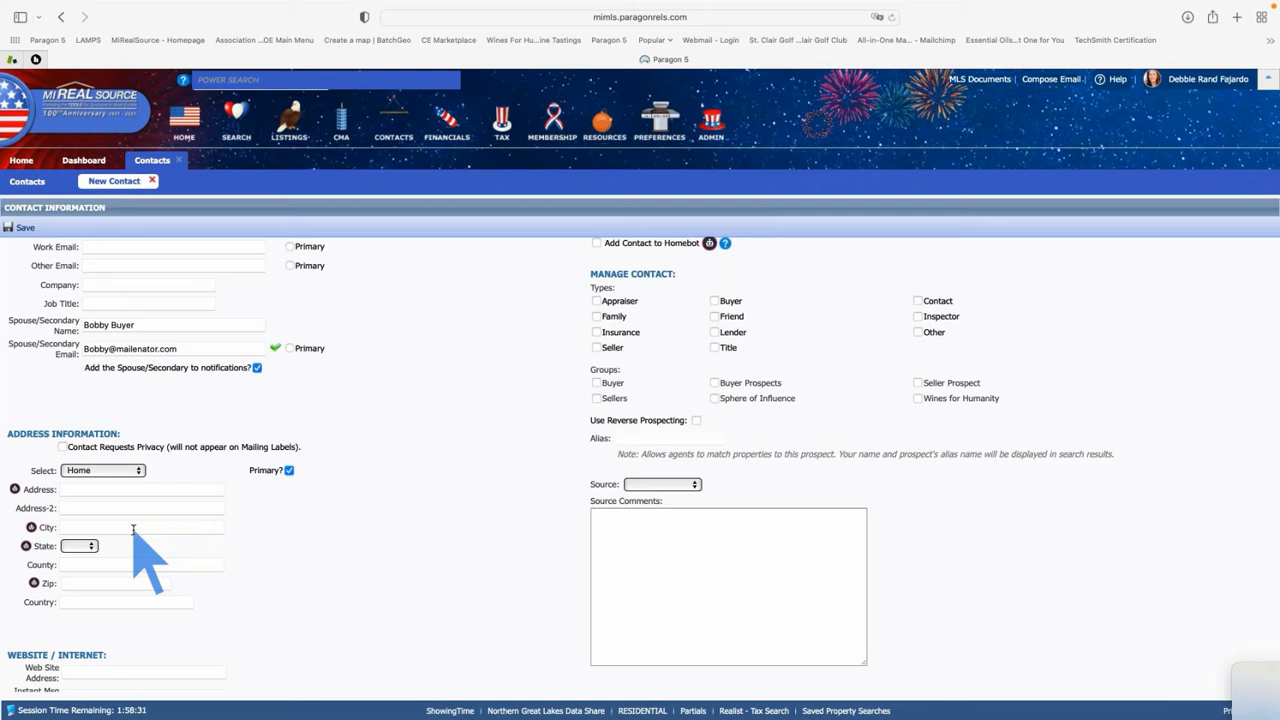
# Check Buyer under Types in the Manage Contact section
pyautogui.scroll(-1, 135, 535)
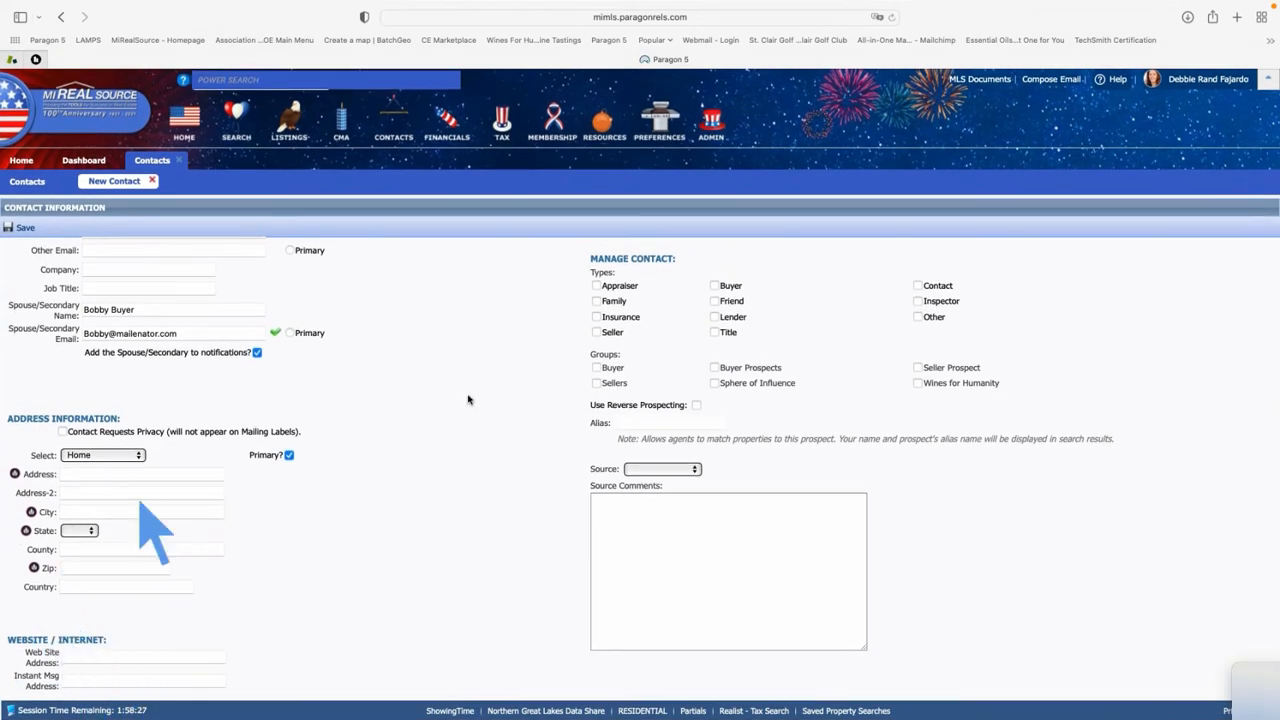
pyautogui.scroll(3, 830, 410)
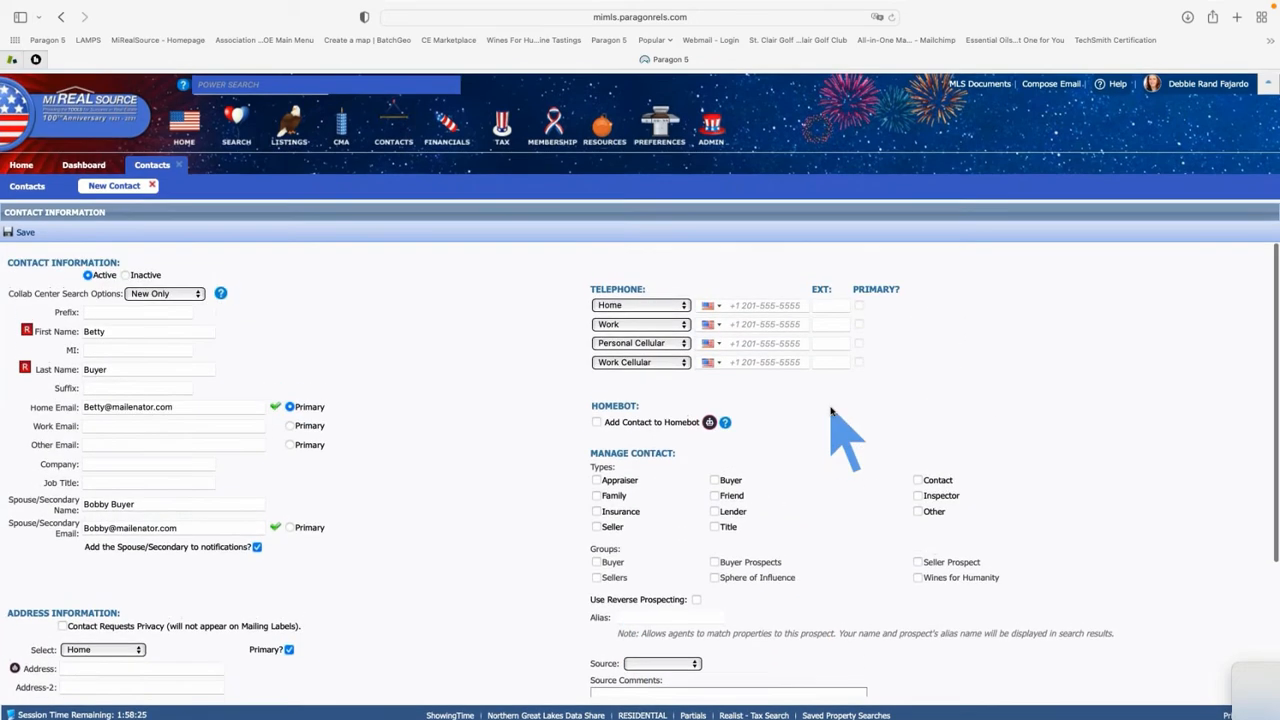
pyautogui.scroll(1, 855, 390)
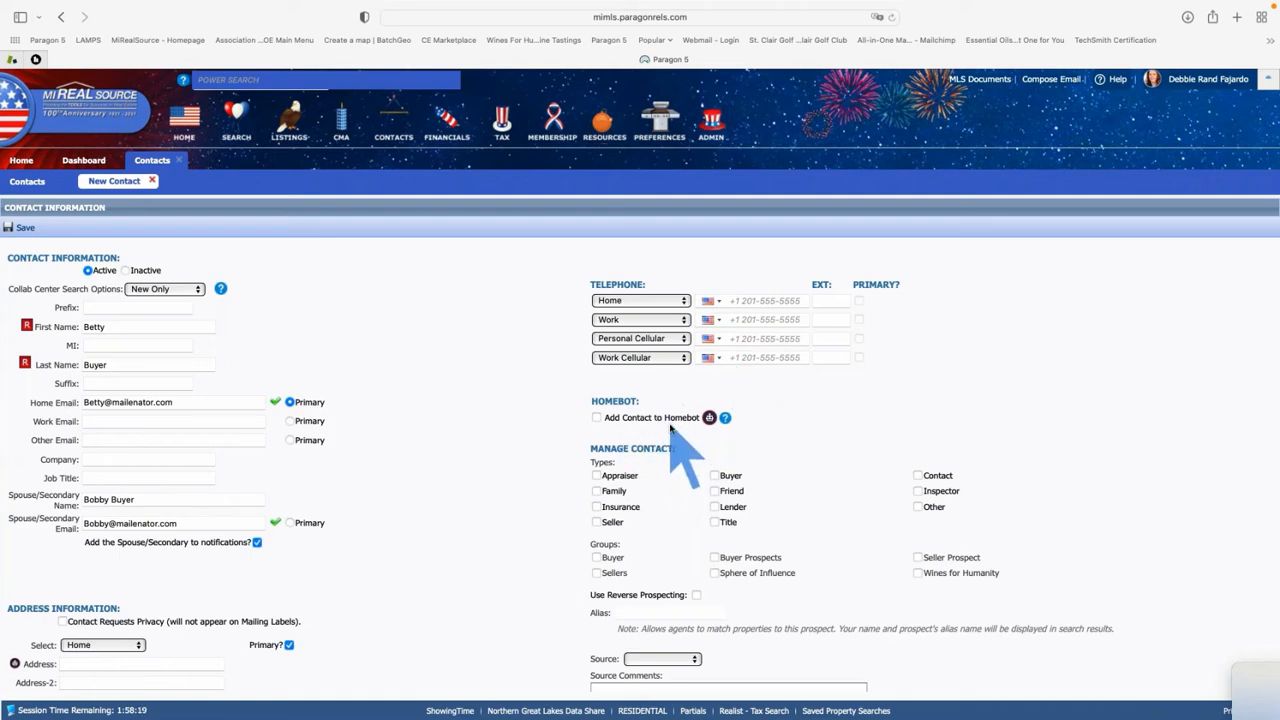
pyautogui.scroll(-1, 670, 428)
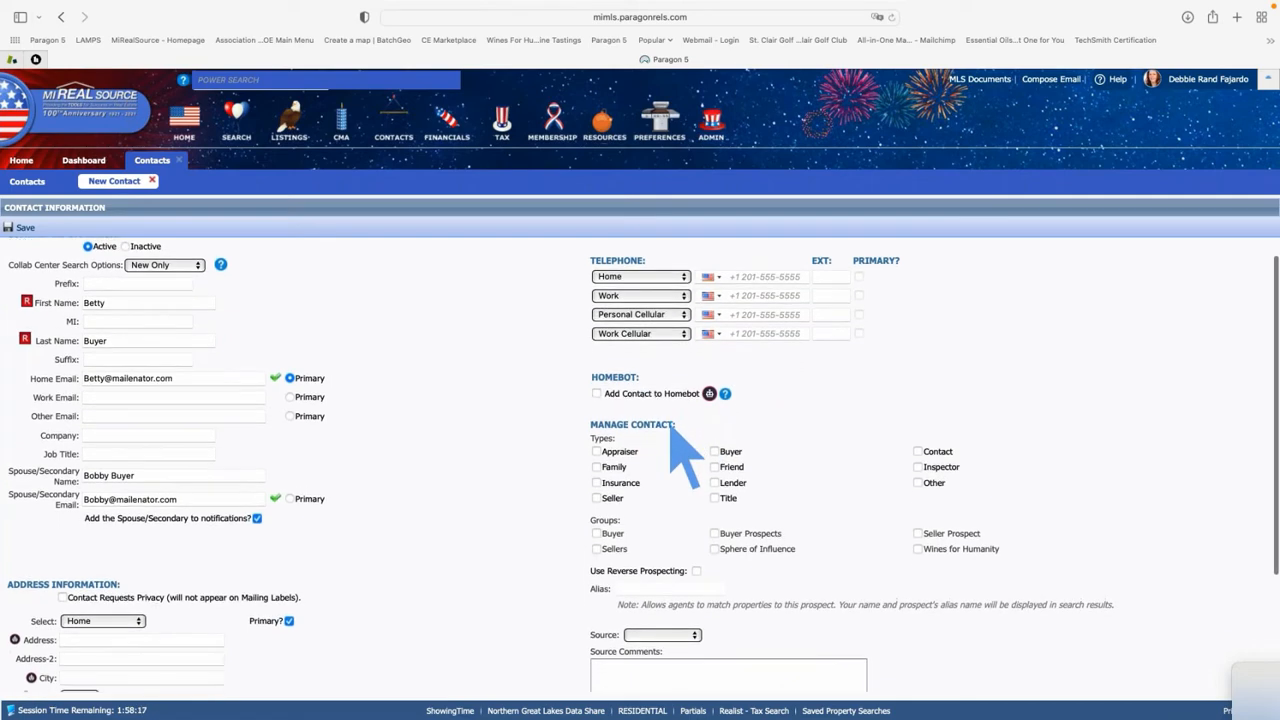
pyautogui.scroll(-3, 670, 425)
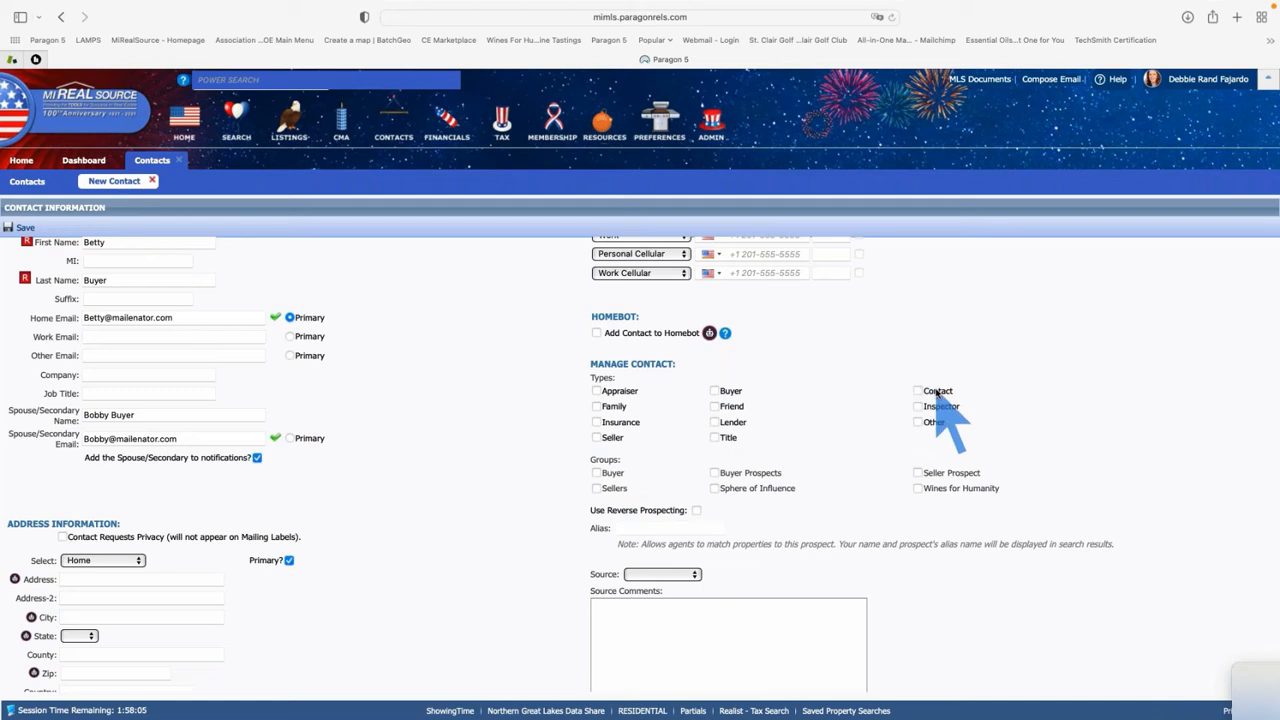
pyautogui.click(715, 392)
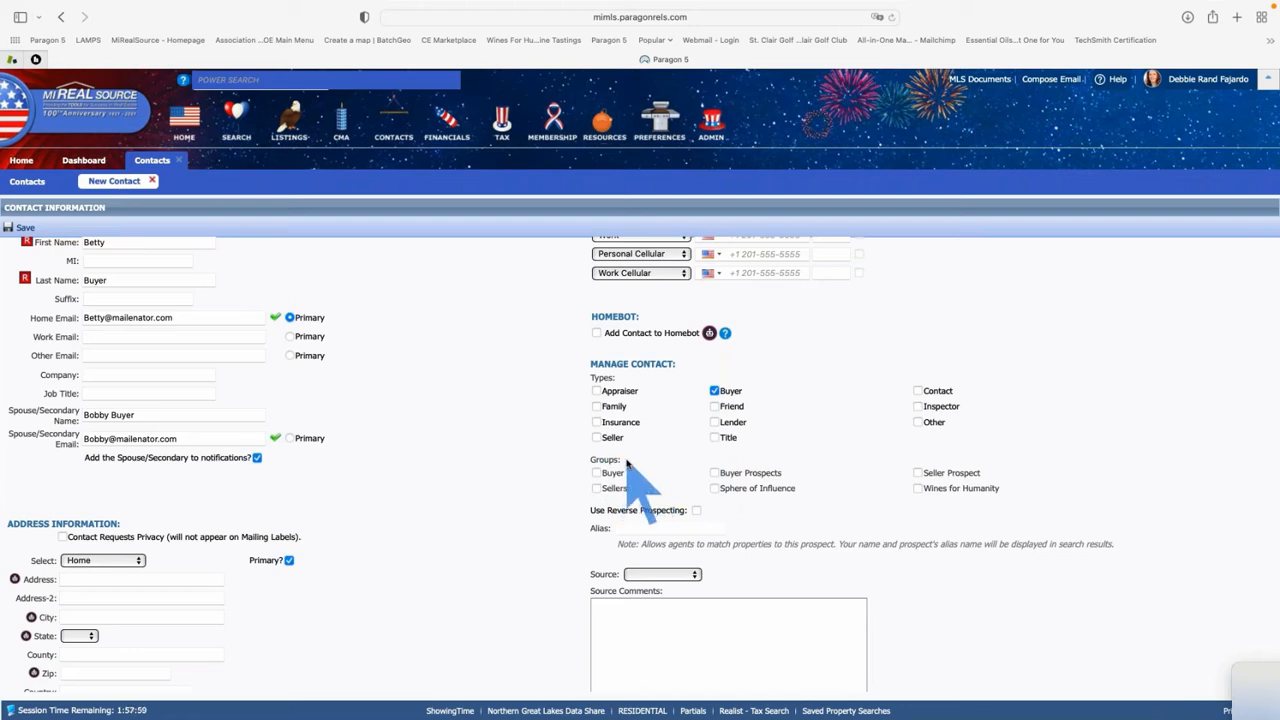
pyautogui.moveTo(621, 461)
pyautogui.mouseDown()
pyautogui.moveTo(588, 459)
pyautogui.moveTo(628, 470)
pyautogui.moveTo(612, 445)
pyautogui.moveTo(601, 461)
pyautogui.mouseUp()
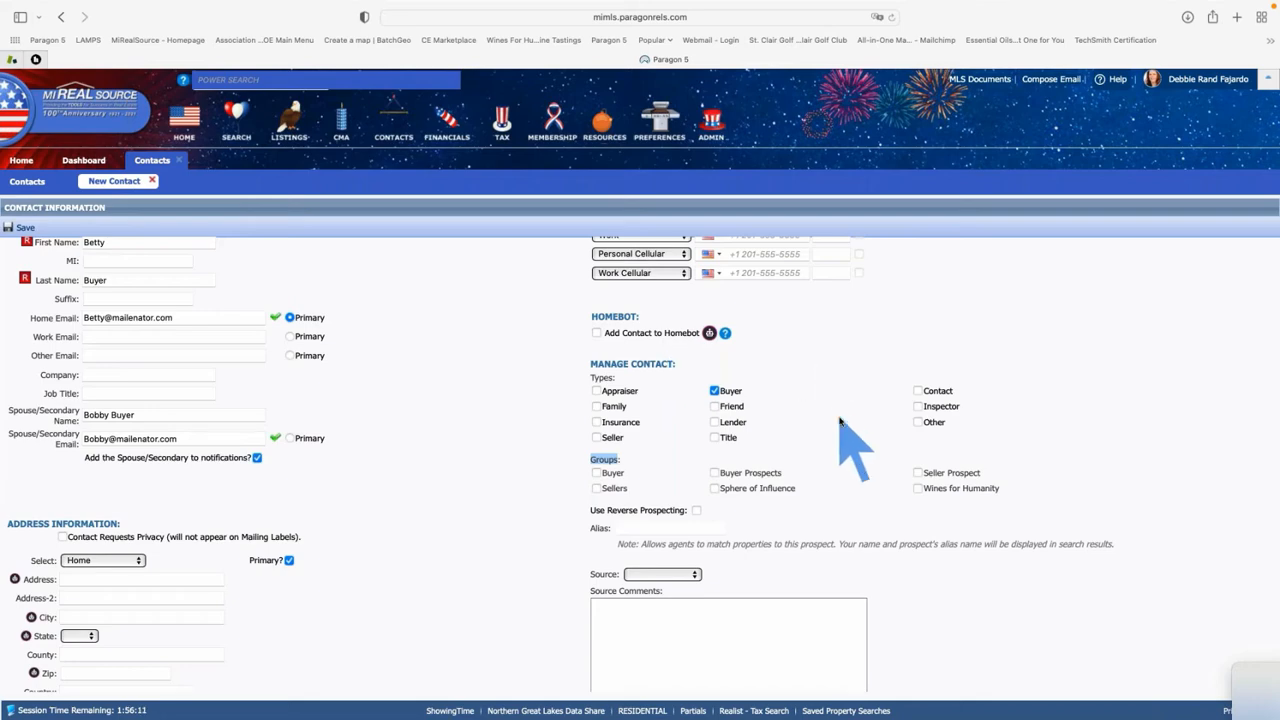
pyautogui.scroll(-1, 840, 420)
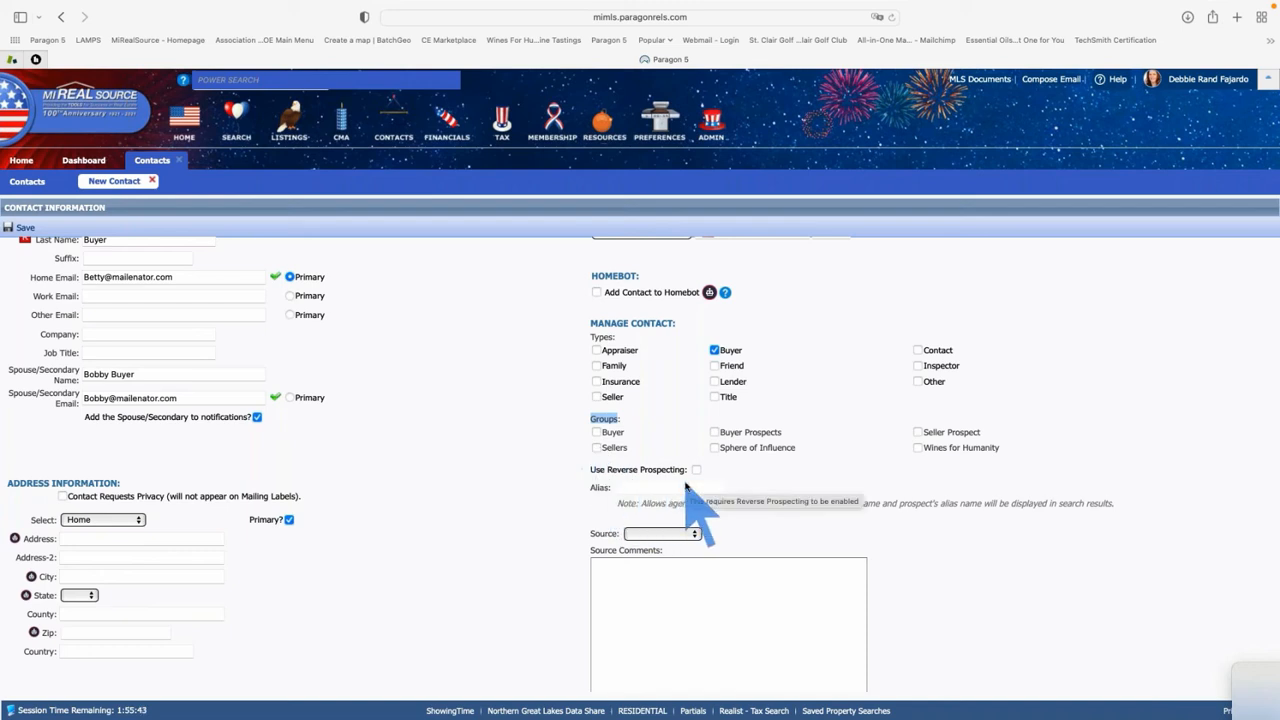
# Enable Use Reverse Prospecting and set the contact's alias to Snowball
pyautogui.click(696, 470)
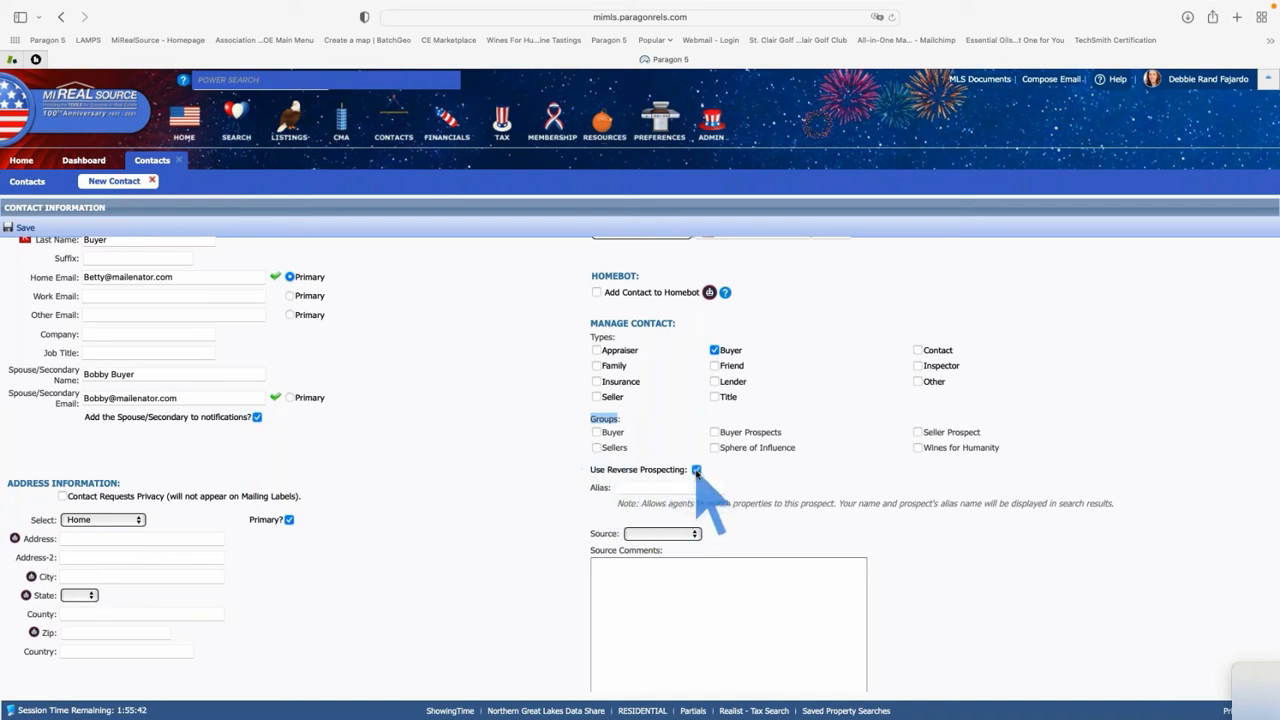
pyautogui.click(647, 487)
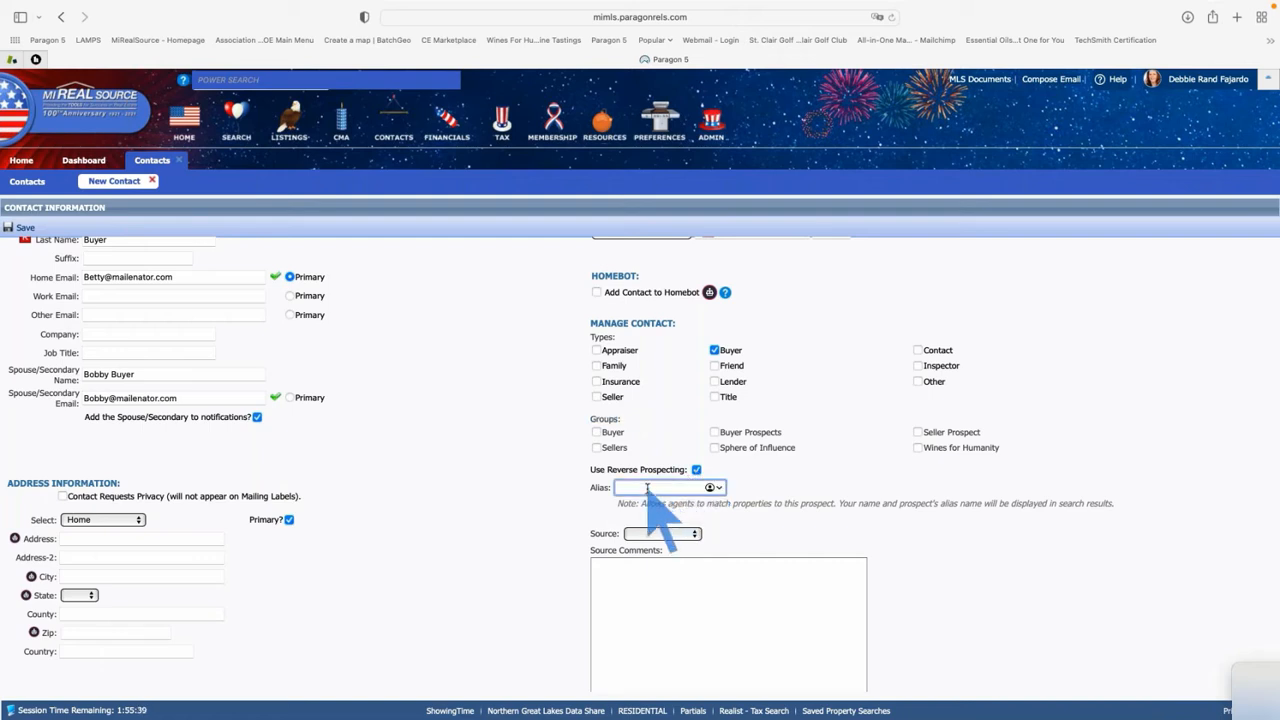
pyautogui.write('Snowball')
pyautogui.press('Tab')
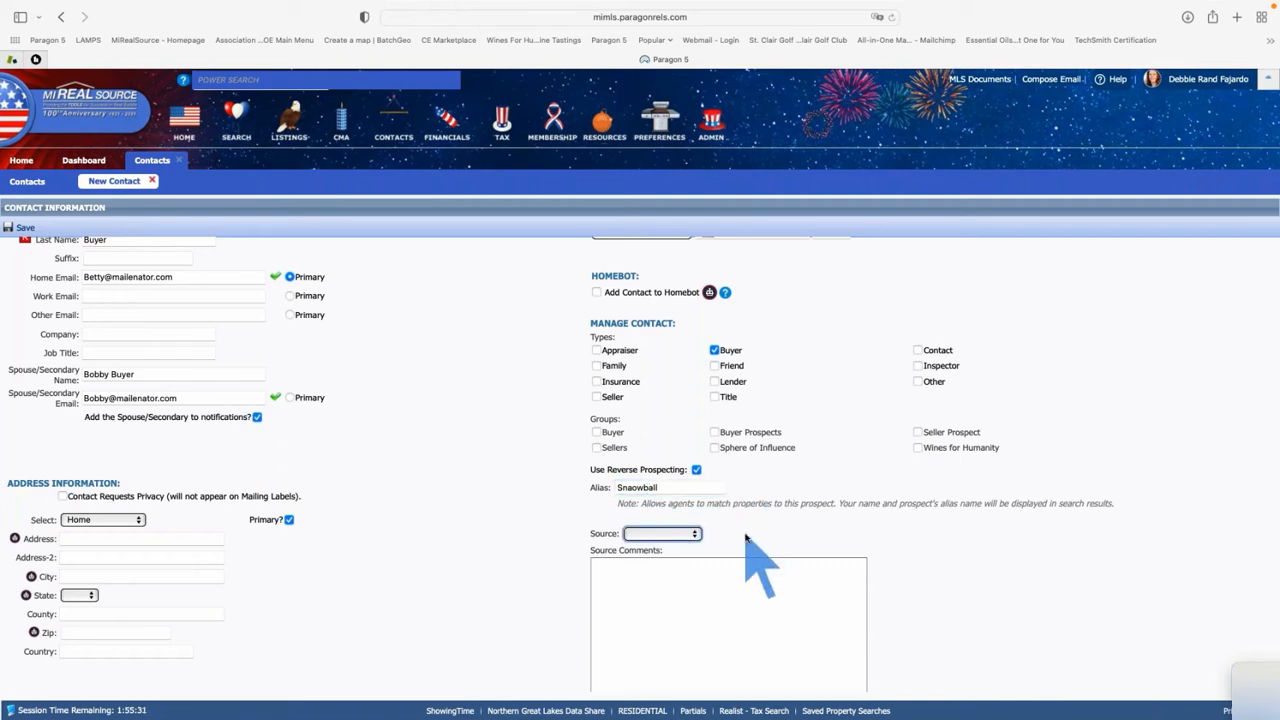
pyautogui.click(632, 488)
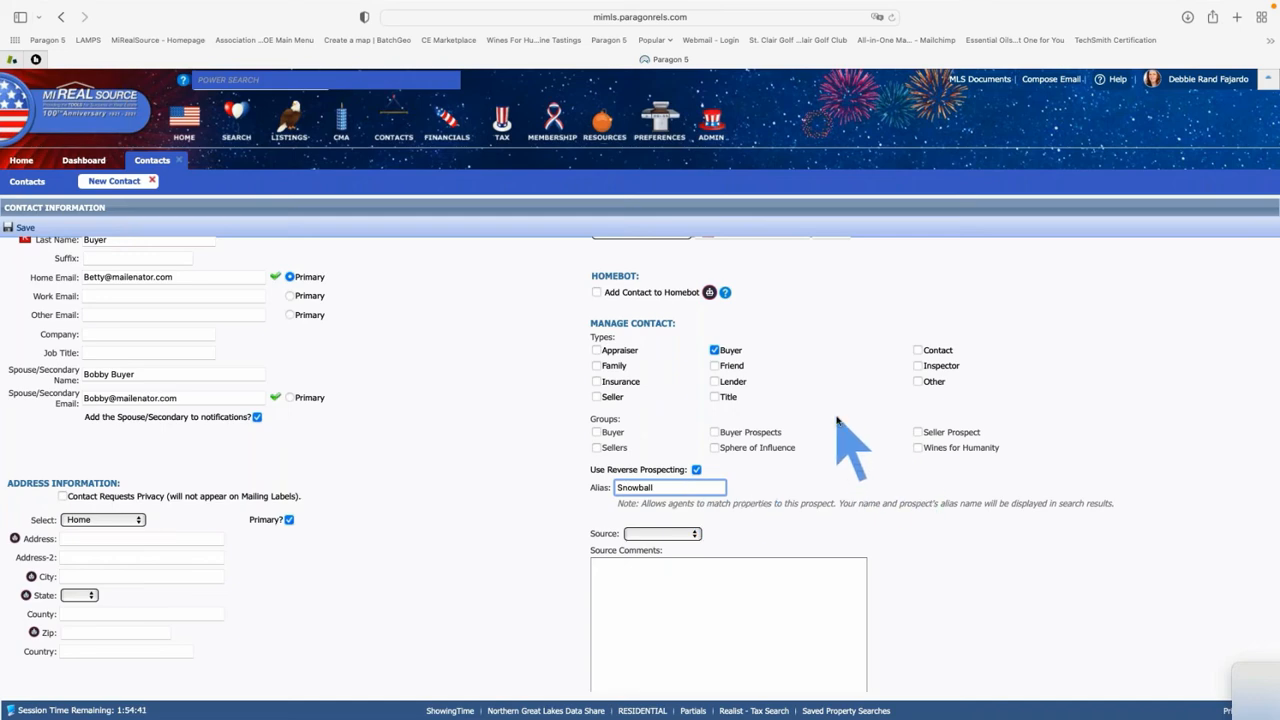
pyautogui.scroll(-1, 838, 420)
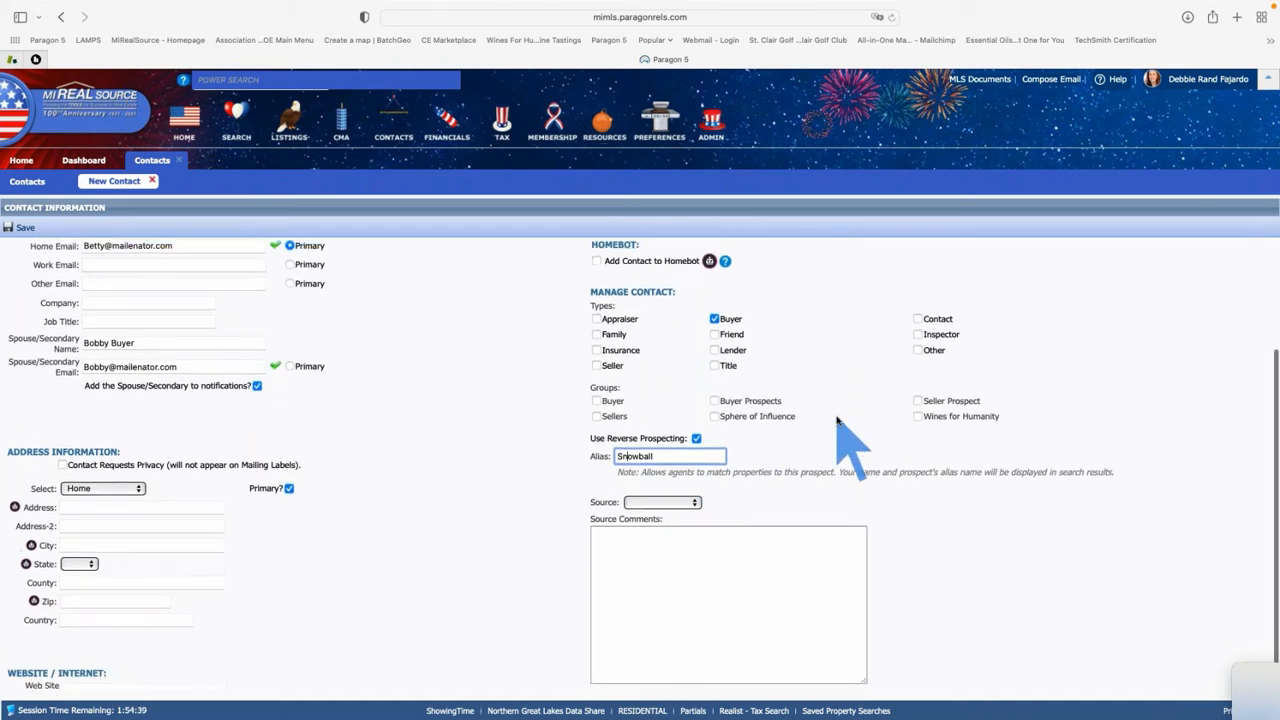
pyautogui.scroll(-1, 838, 420)
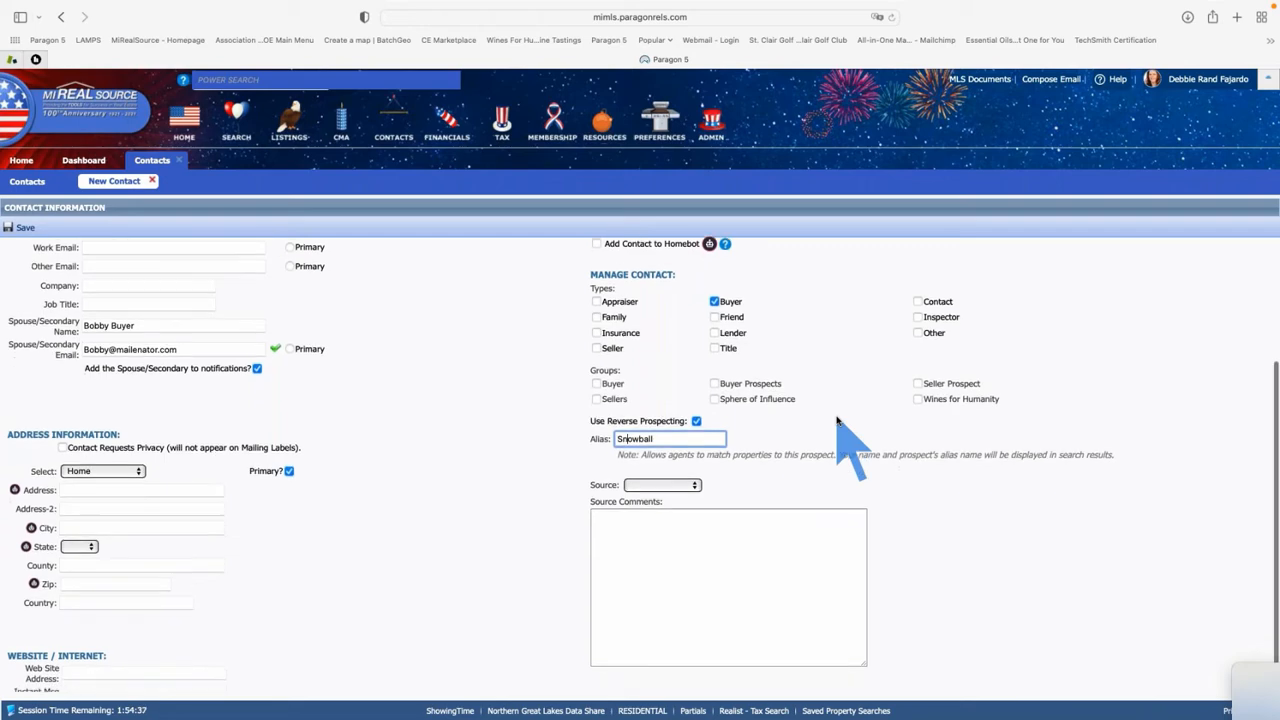
# Save the new buyer contact from the top of the form
pyautogui.scroll(6, 838, 420)
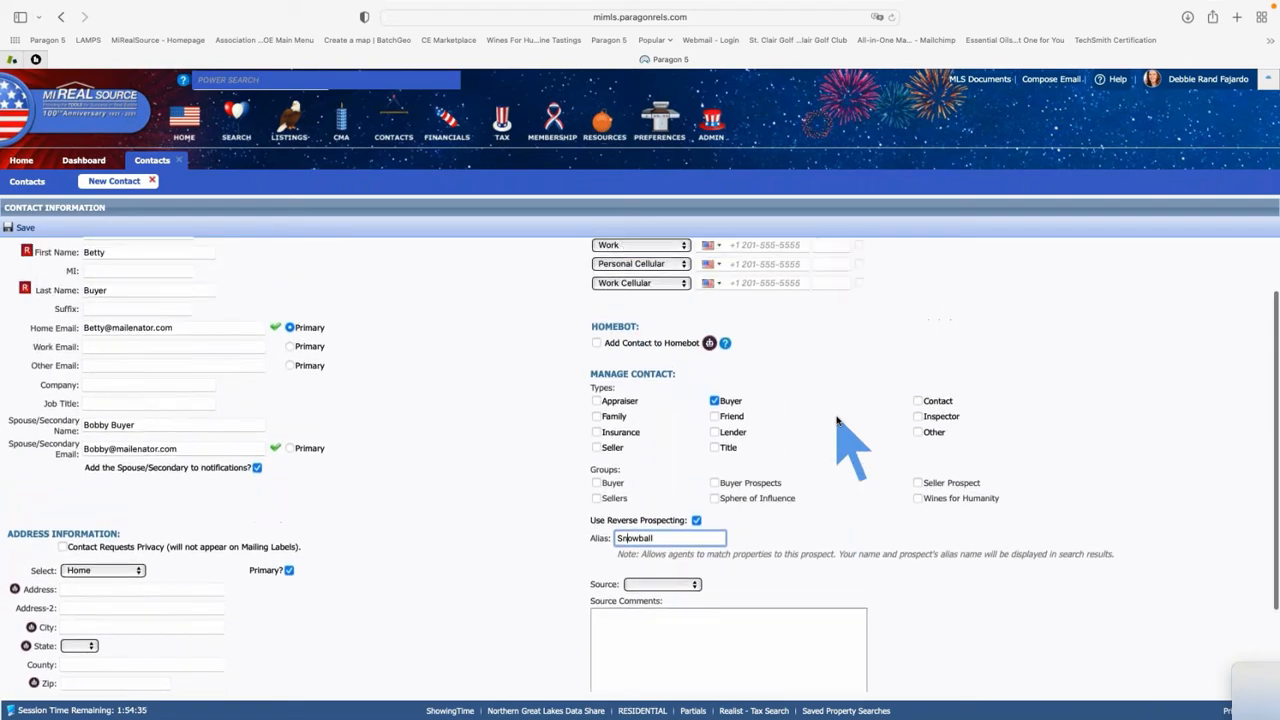
pyautogui.click(16, 229)
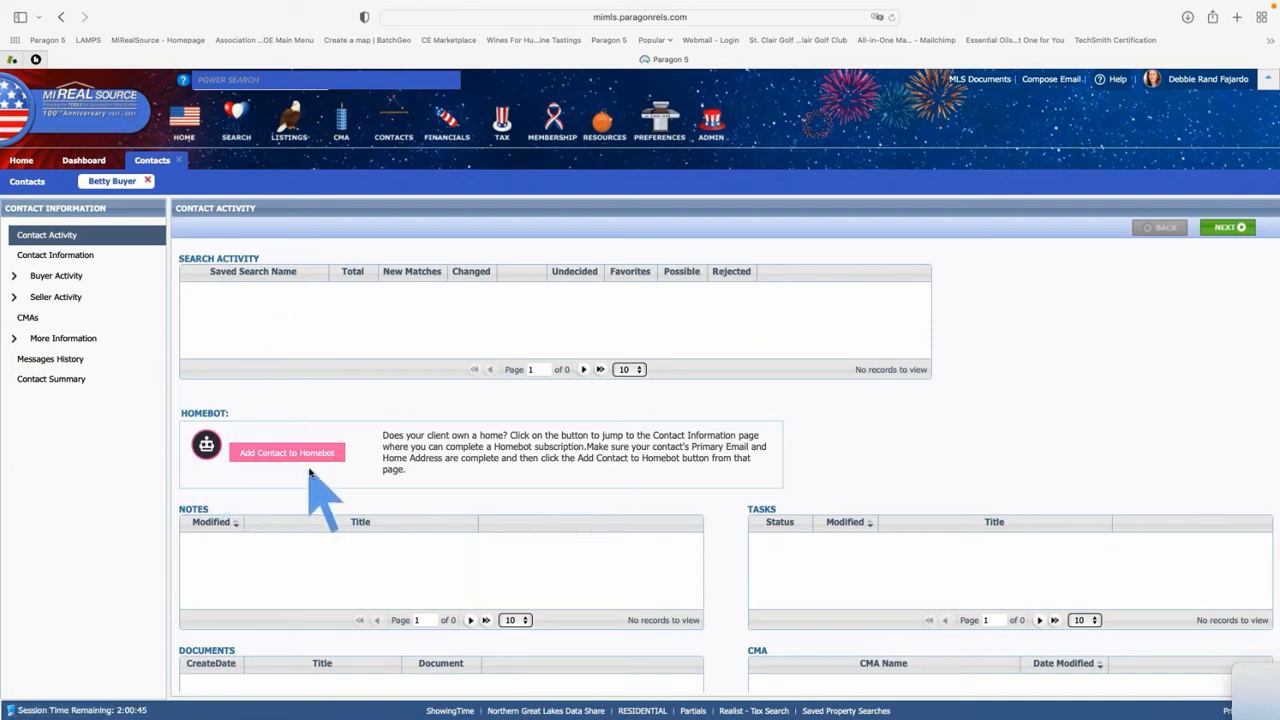
# Review the Contact Activity page and advance to Contact Information
pyautogui.scroll(-2, 308, 476)
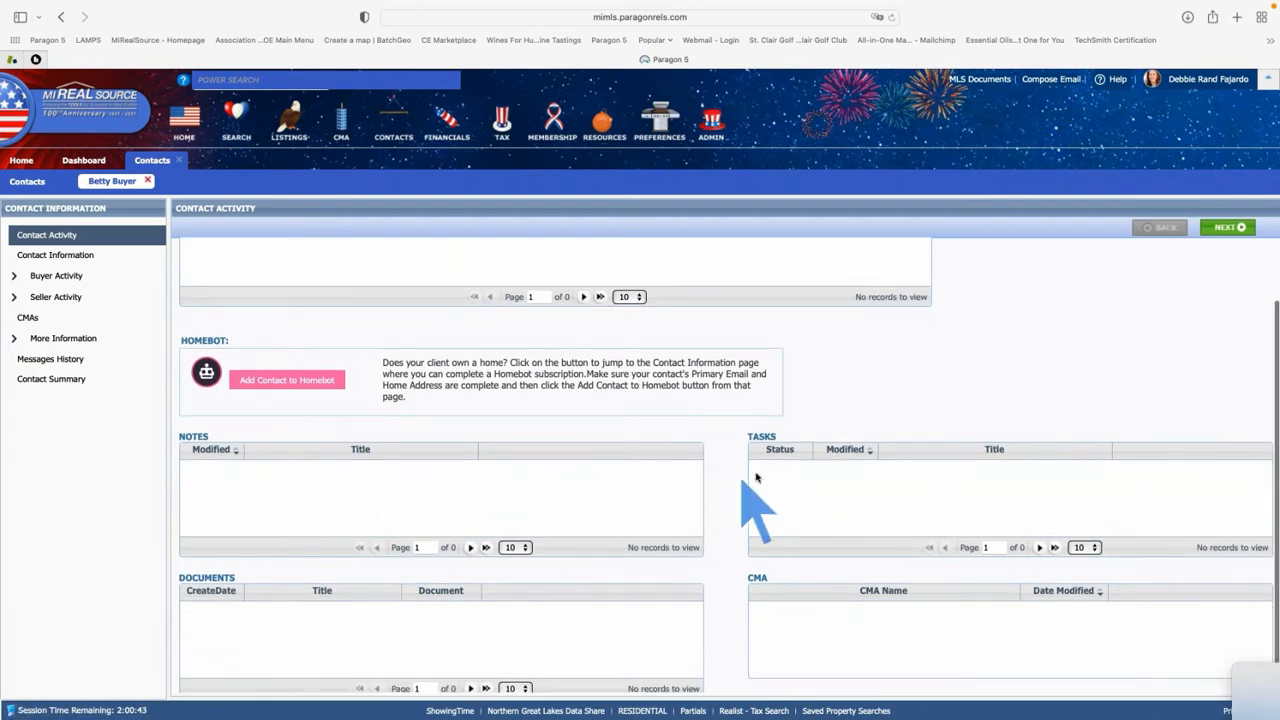
pyautogui.scroll(-1, 786, 485)
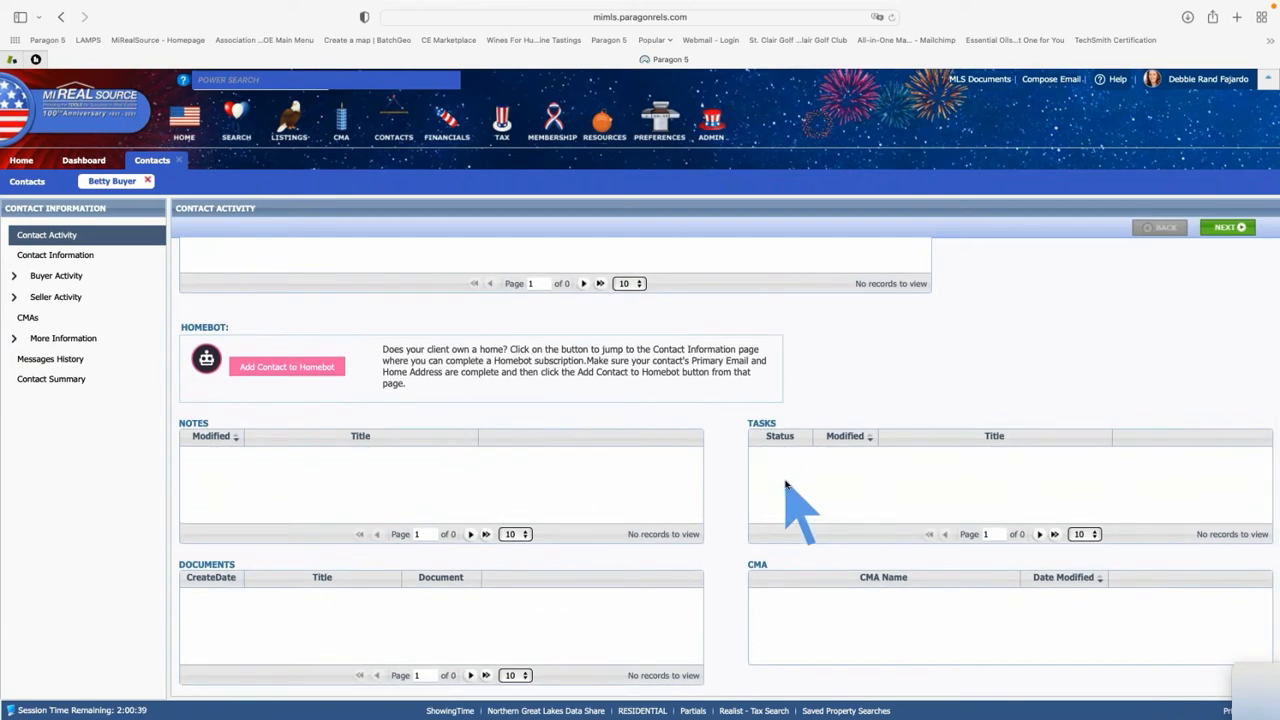
pyautogui.click(1226, 230)
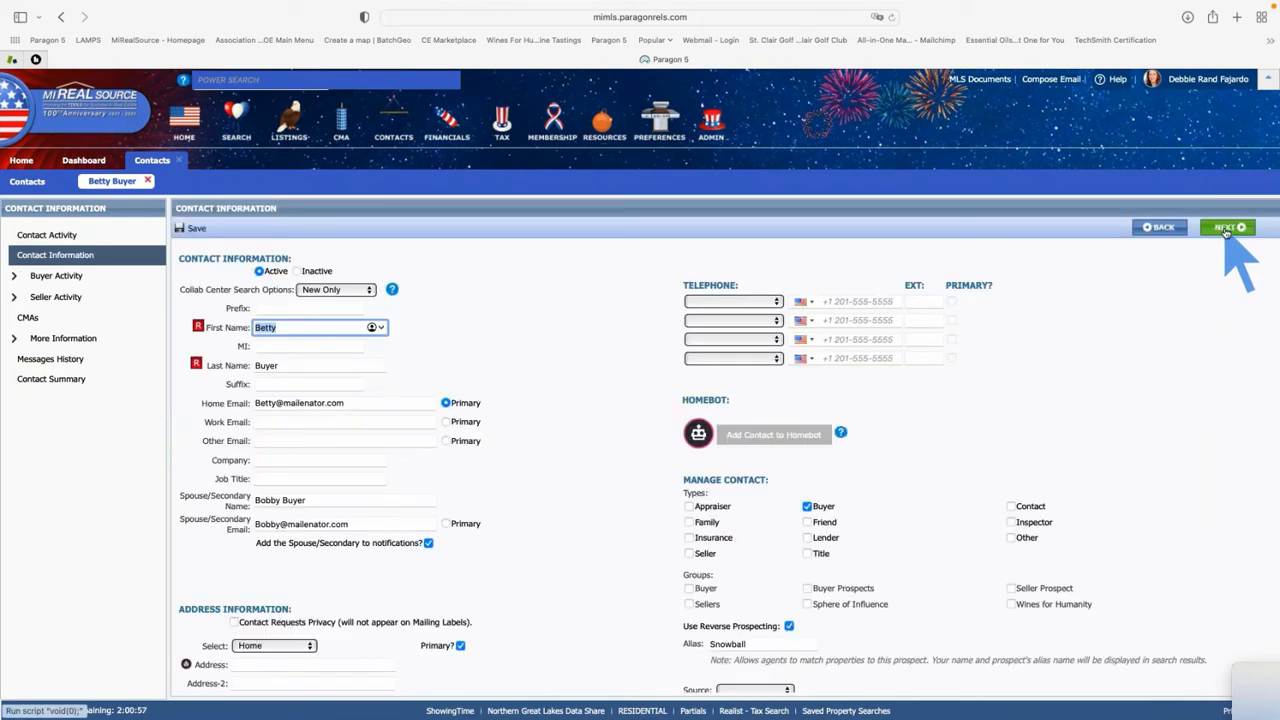
# Advance to the saved-search step and browse existing saved searches, closing without linking any
pyautogui.click(1226, 230)
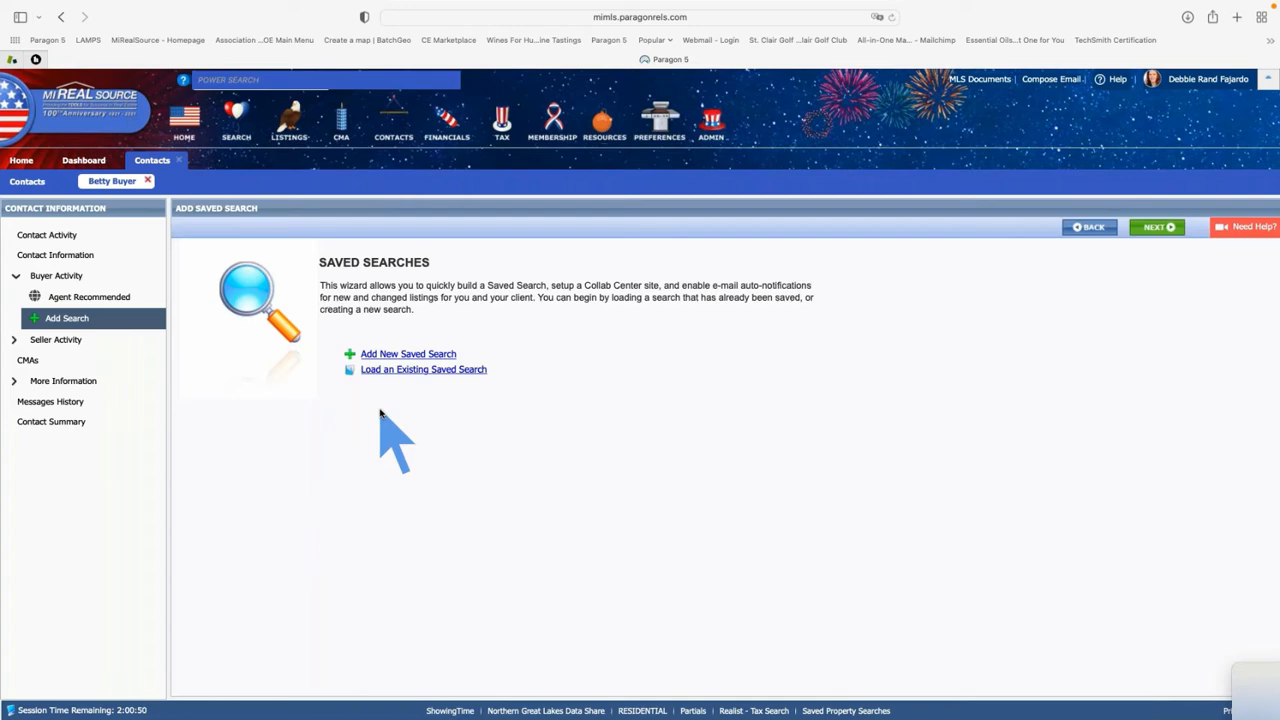
pyautogui.click(414, 371)
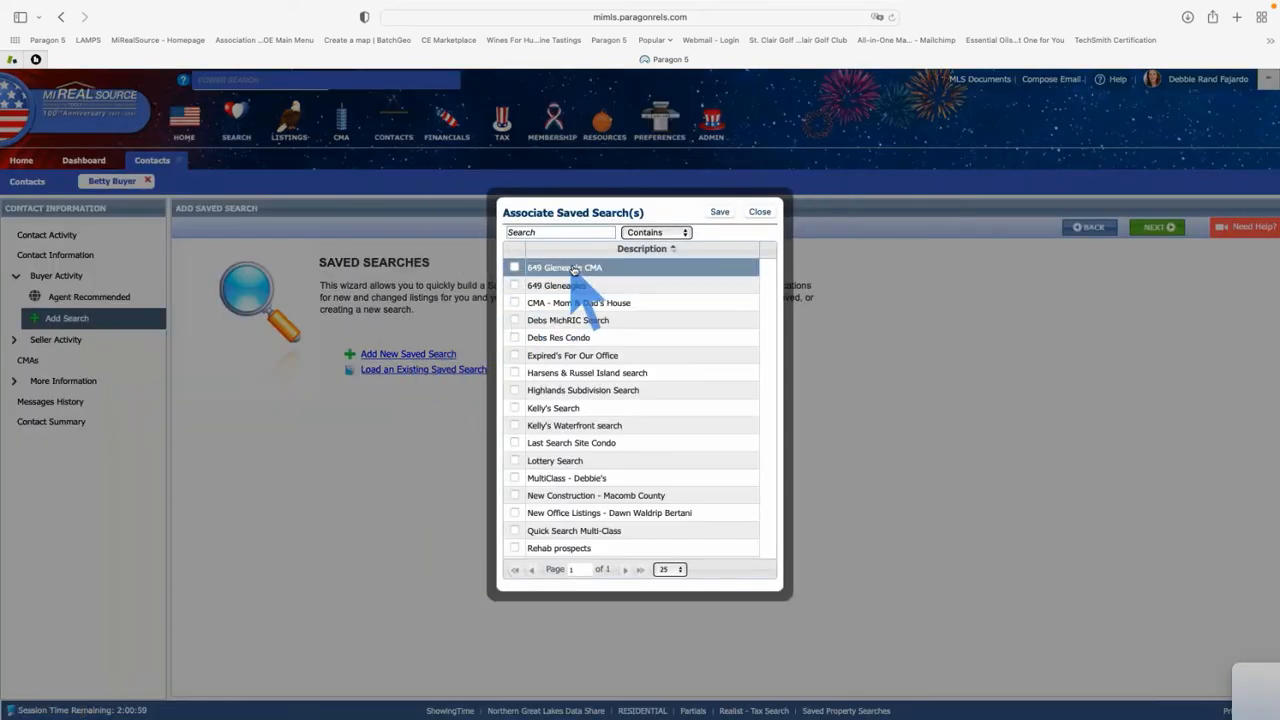
pyautogui.scroll(-2, 570, 428)
pyautogui.scroll(-2, 567, 421)
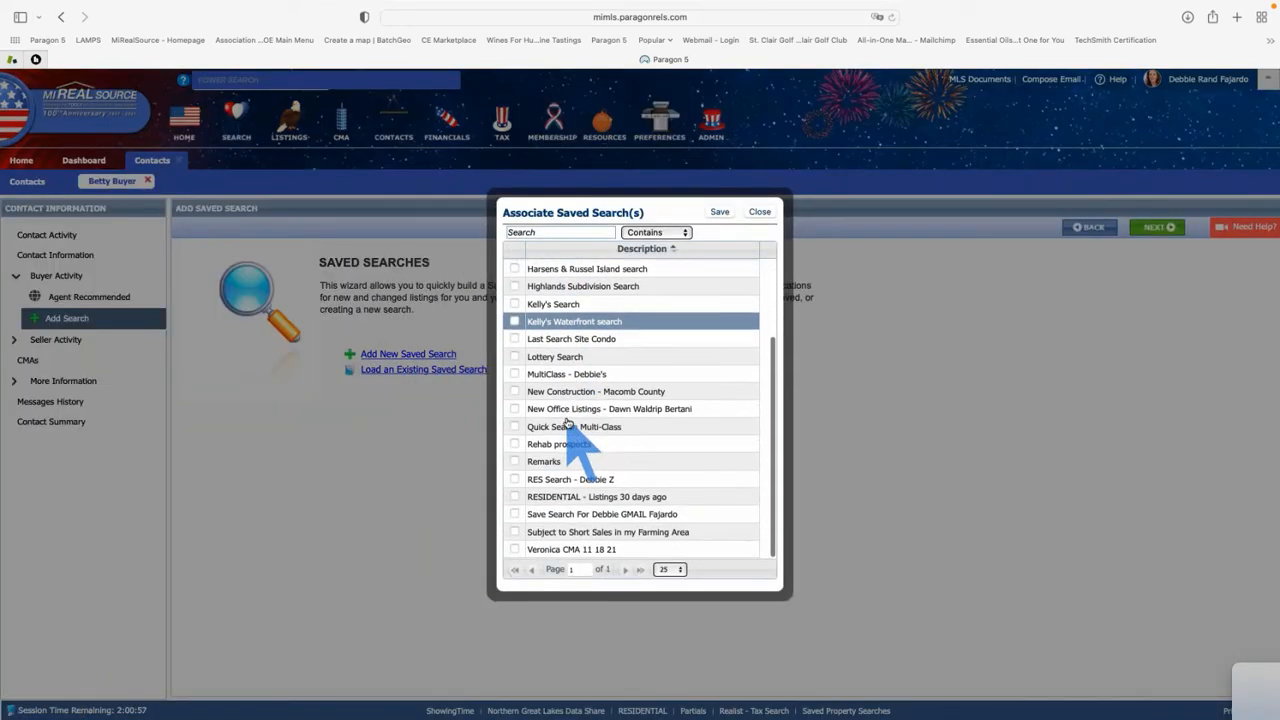
pyautogui.scroll(4, 567, 421)
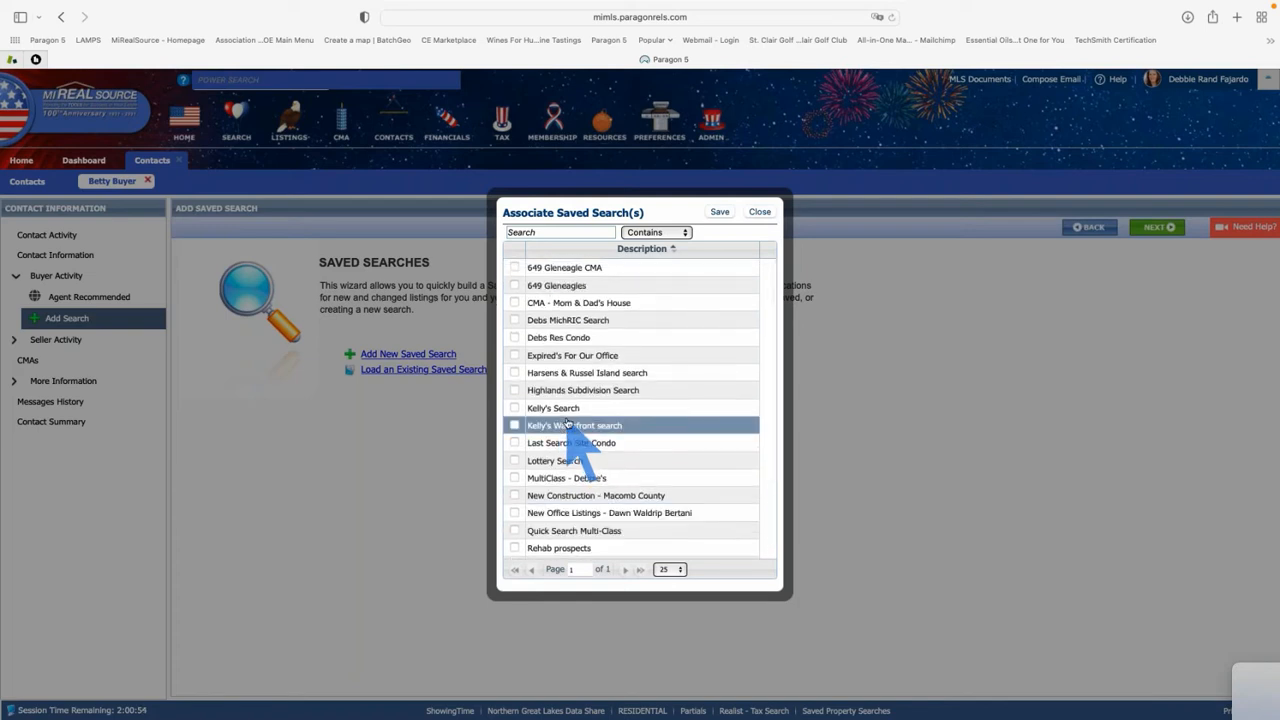
pyautogui.click(760, 212)
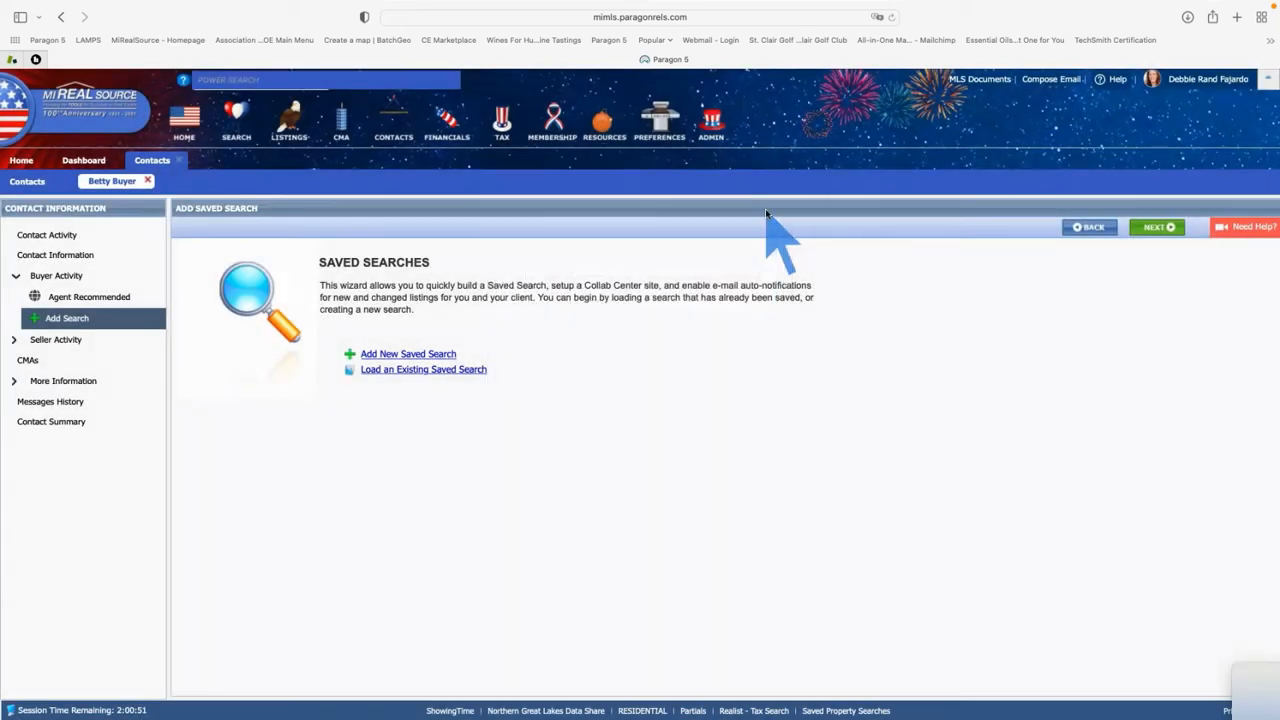
# Start a new RESIDENTIAL saved search with Type RES - Single Family and Status ALL ACTIVE
pyautogui.click(417, 356)
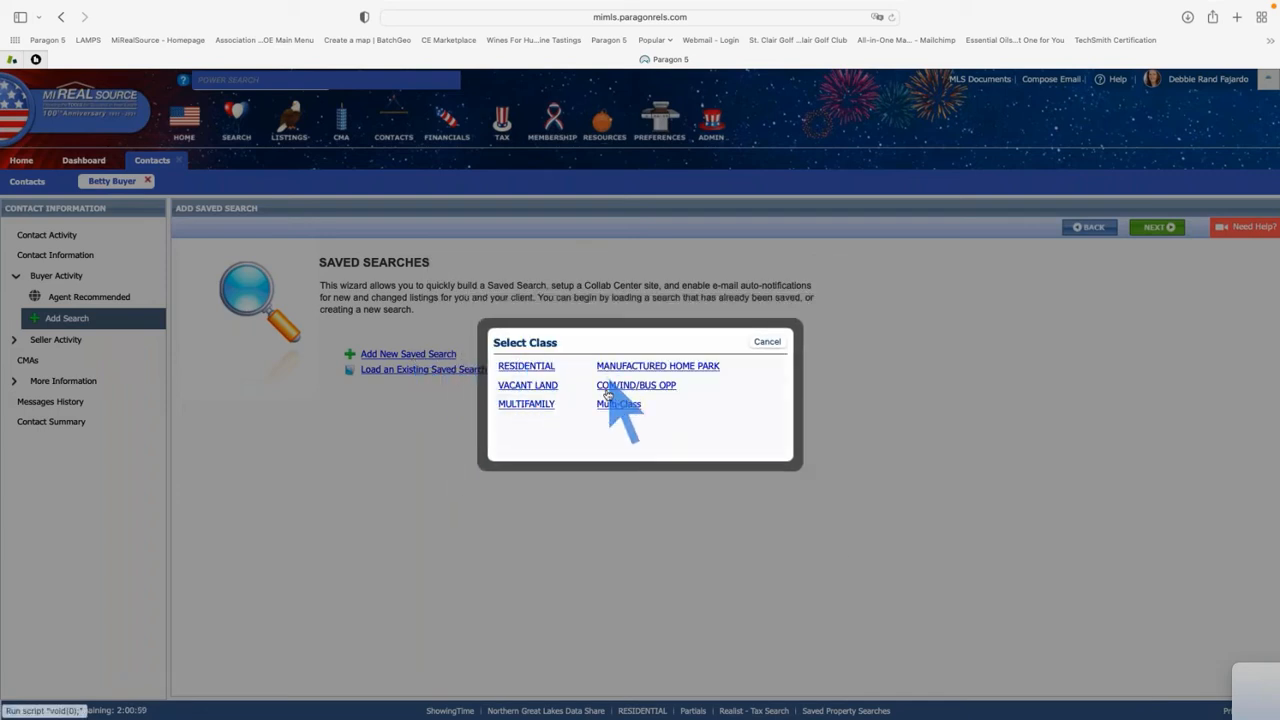
pyautogui.click(541, 367)
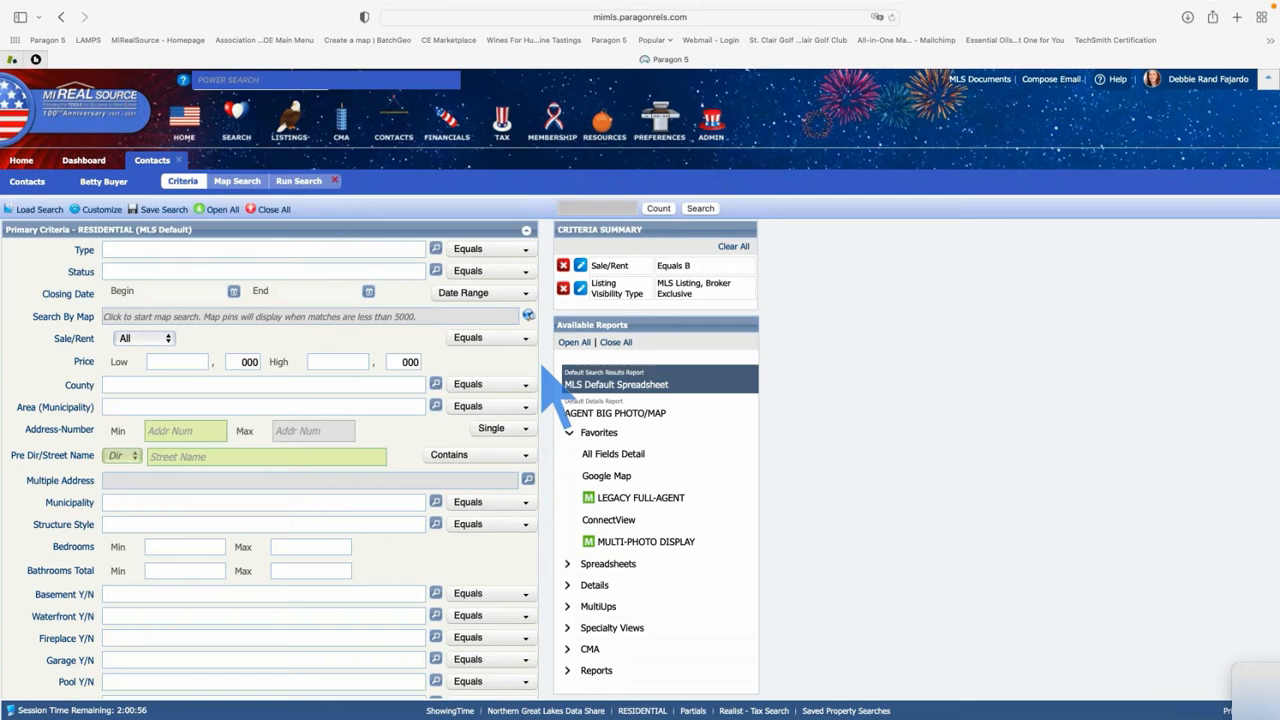
pyautogui.write('re')
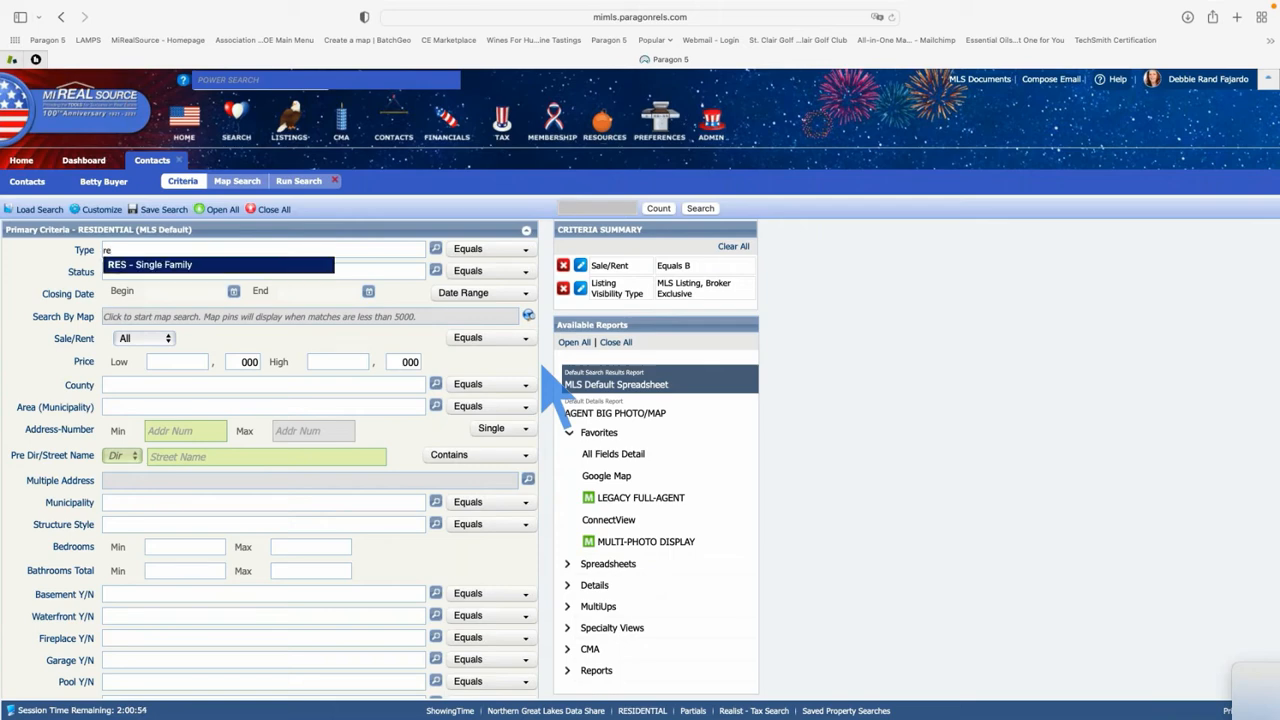
pyautogui.press('Return')
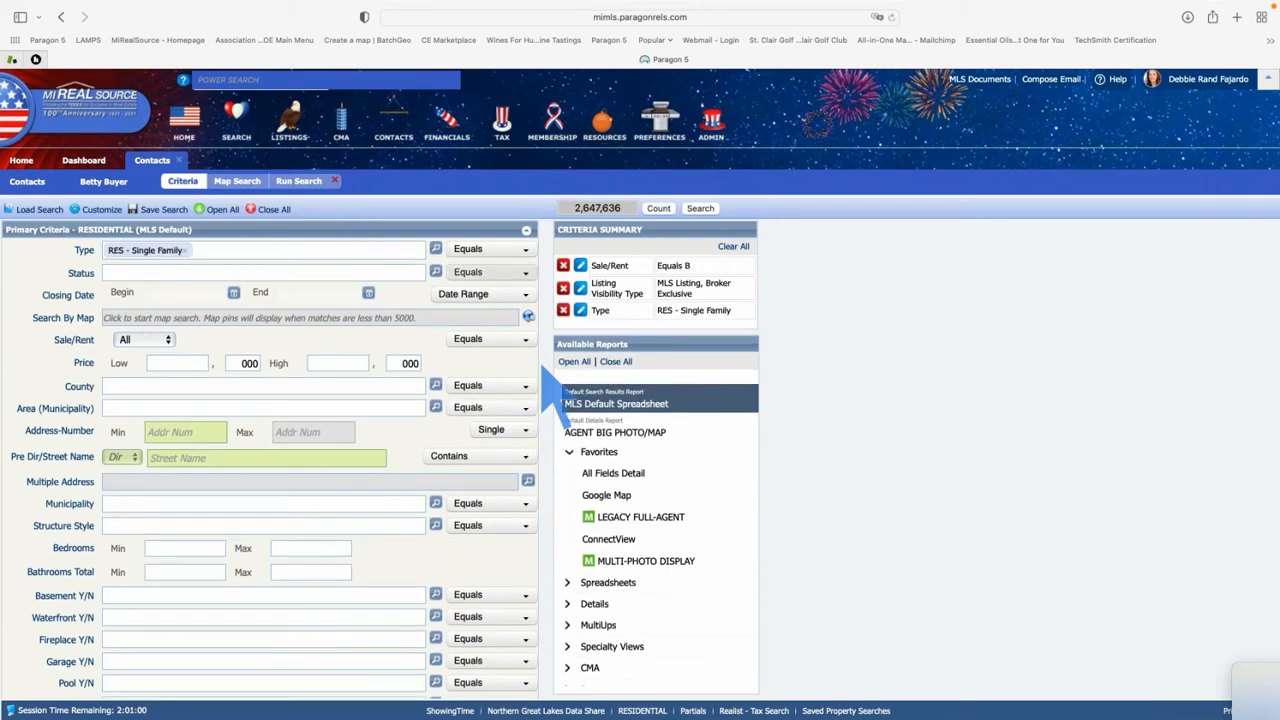
pyautogui.click(137, 272)
pyautogui.write('a')
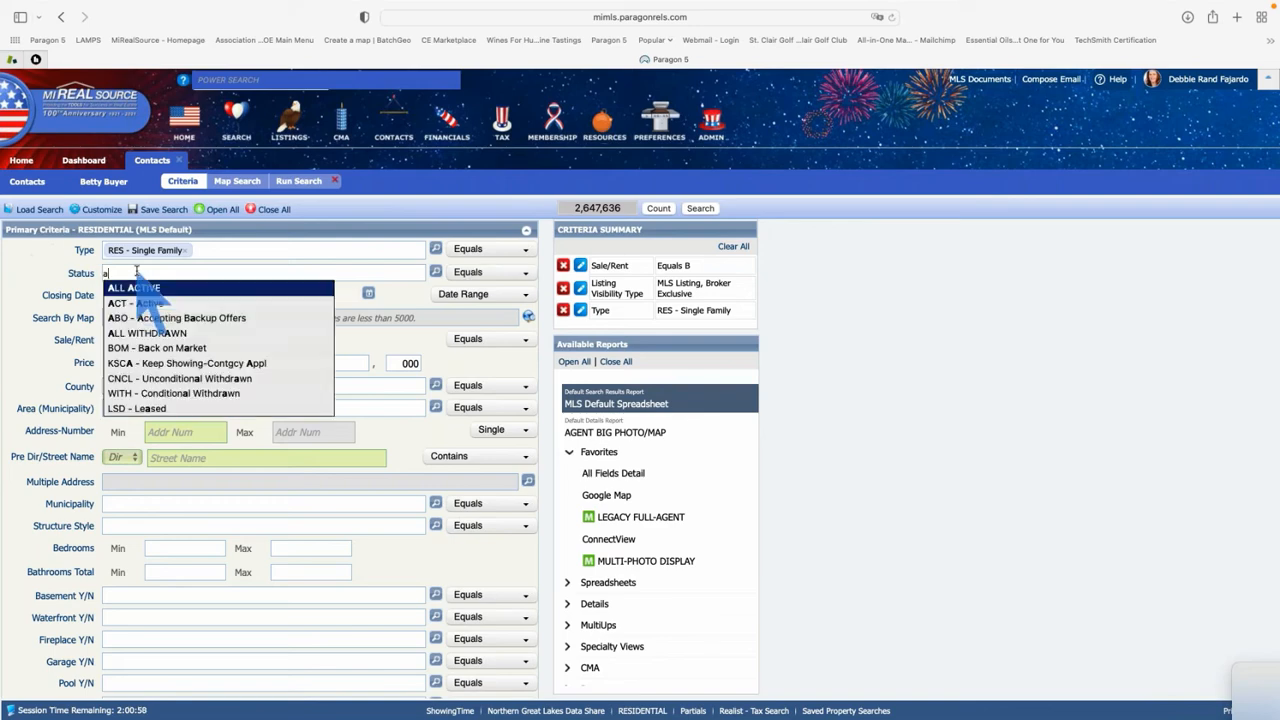
pyautogui.press('Return')
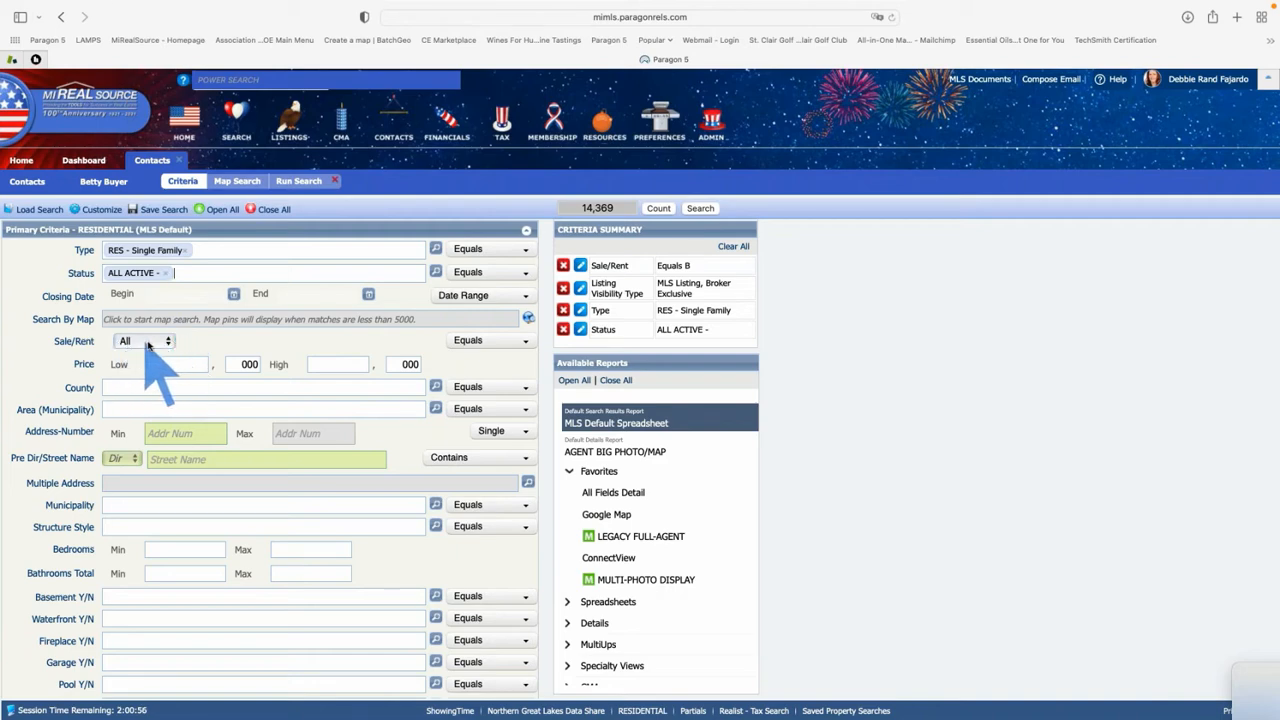
# Limit the search to For Sale homes priced 250 to 400 thousand
pyautogui.click(156, 342)
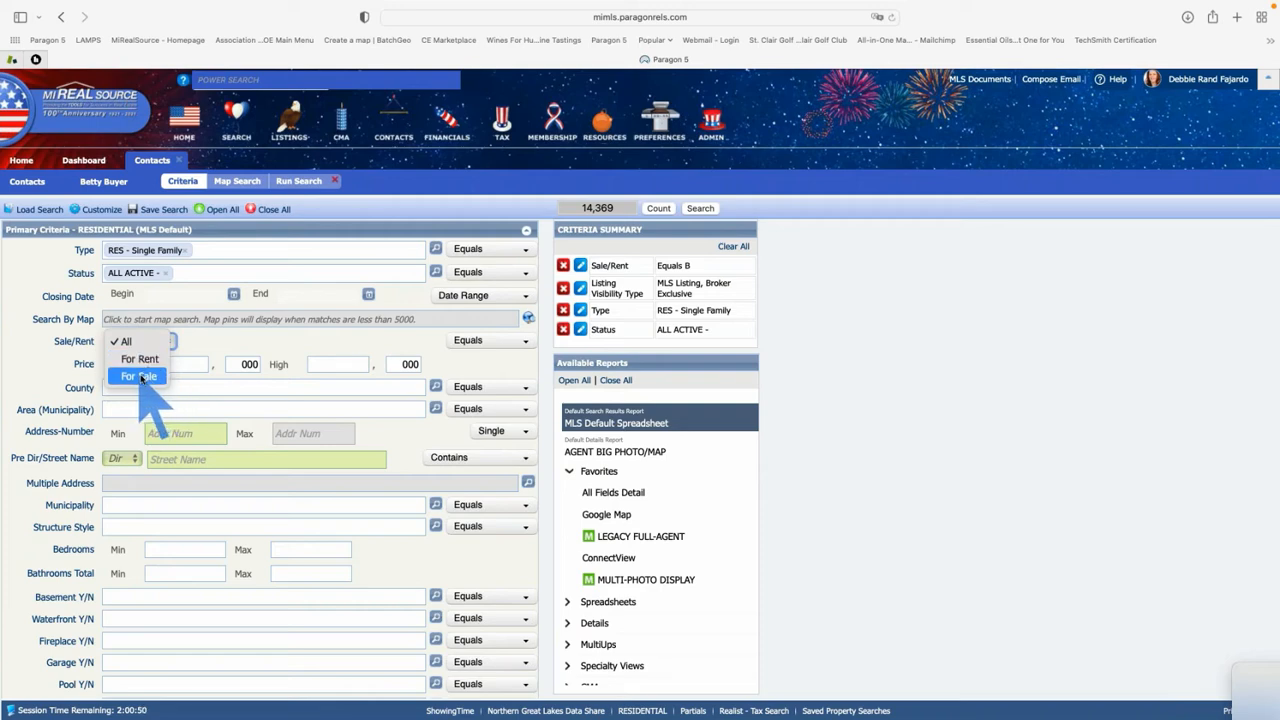
pyautogui.click(143, 377)
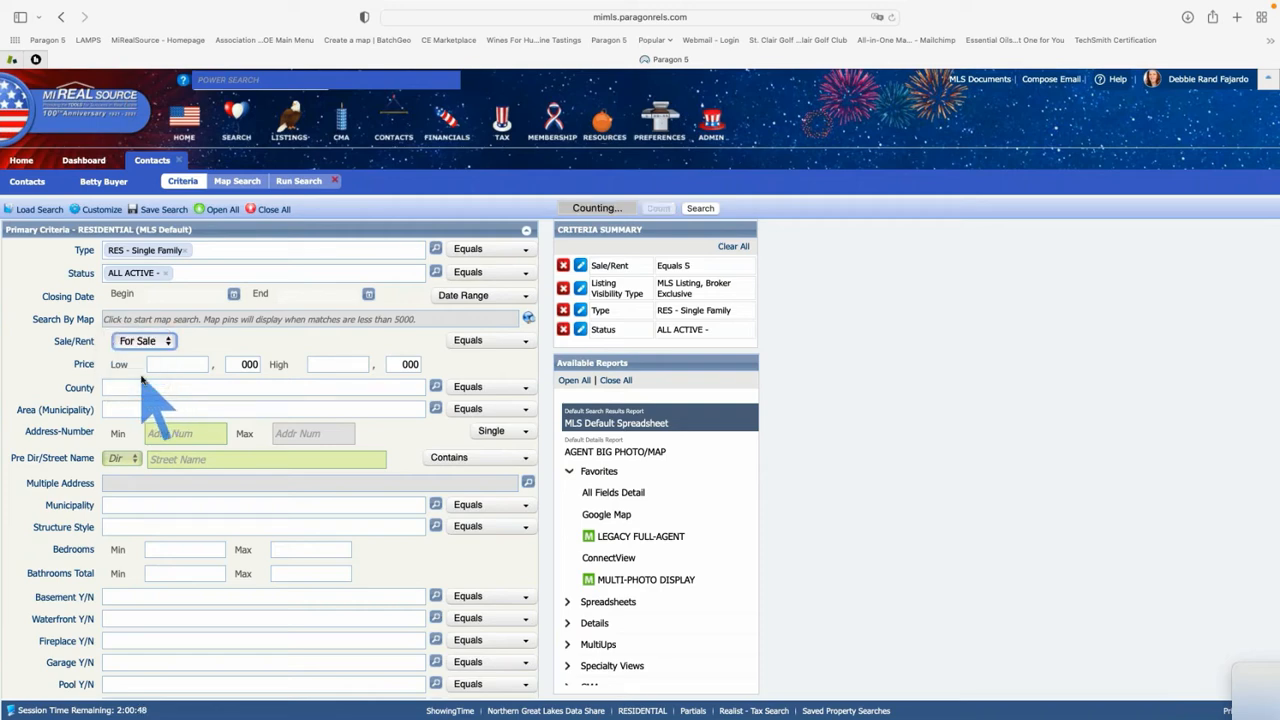
pyautogui.click(185, 366)
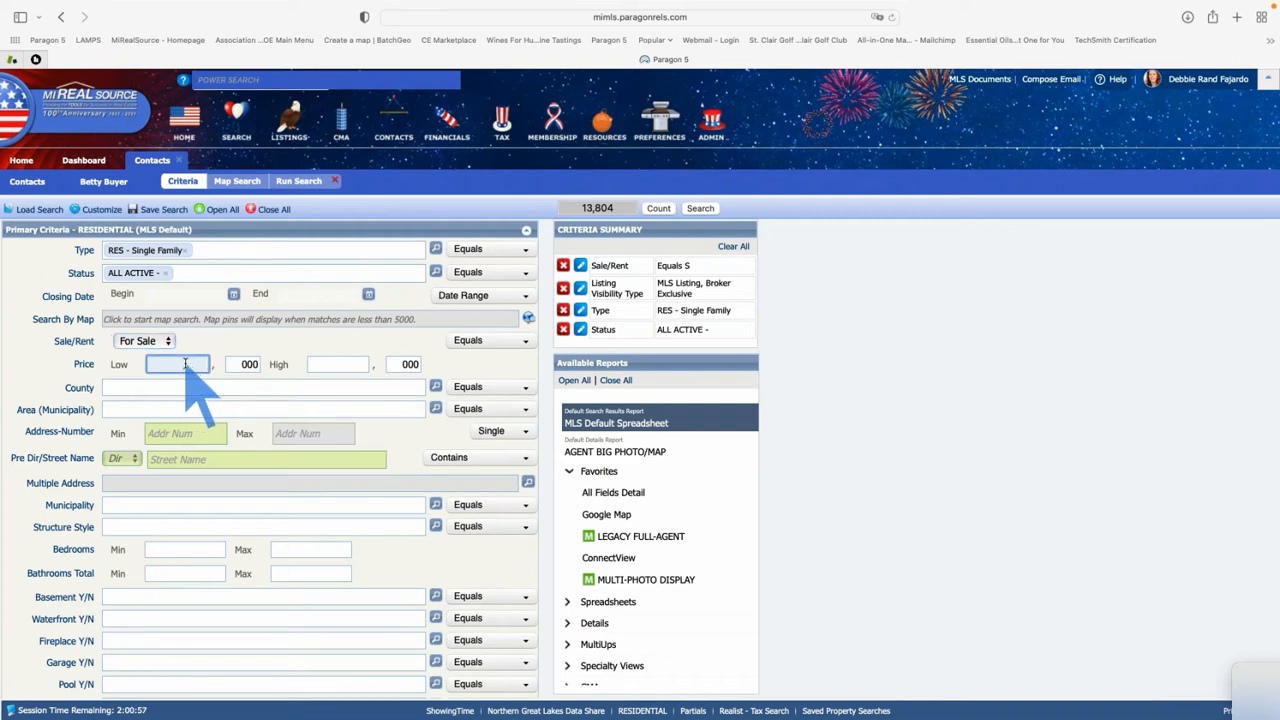
pyautogui.write('250')
pyautogui.press('Tab')
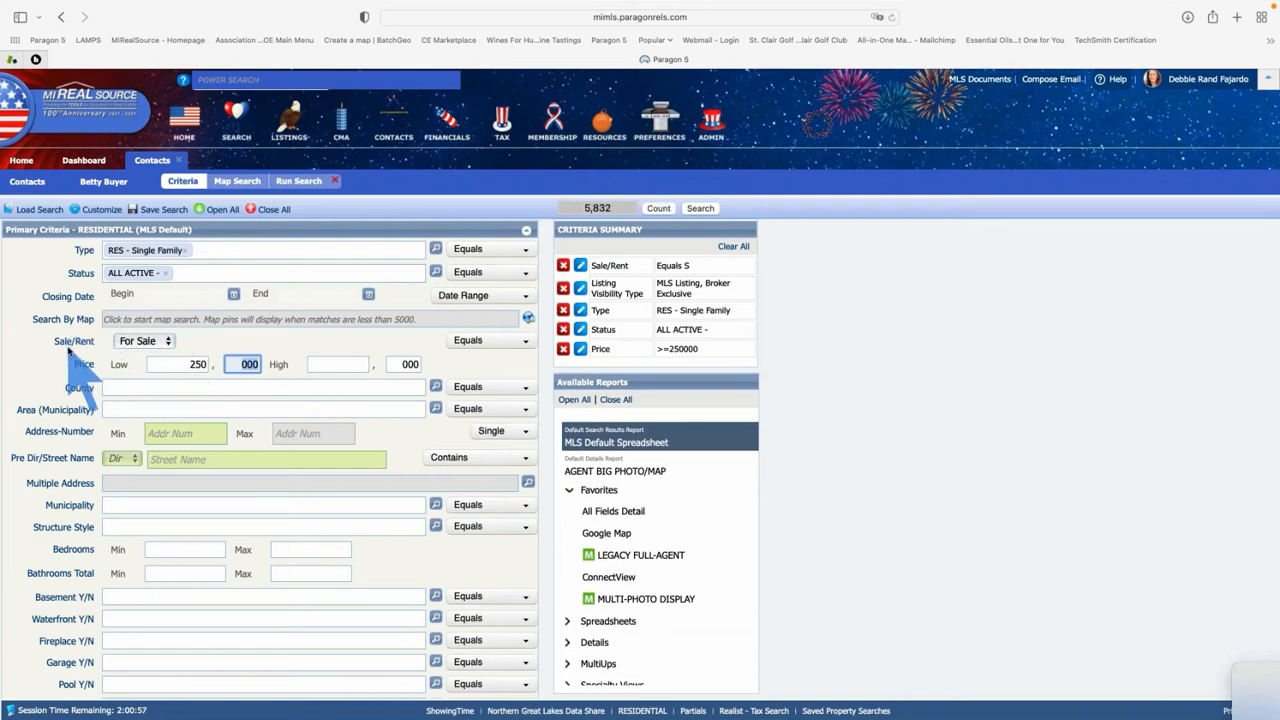
pyautogui.click(348, 364)
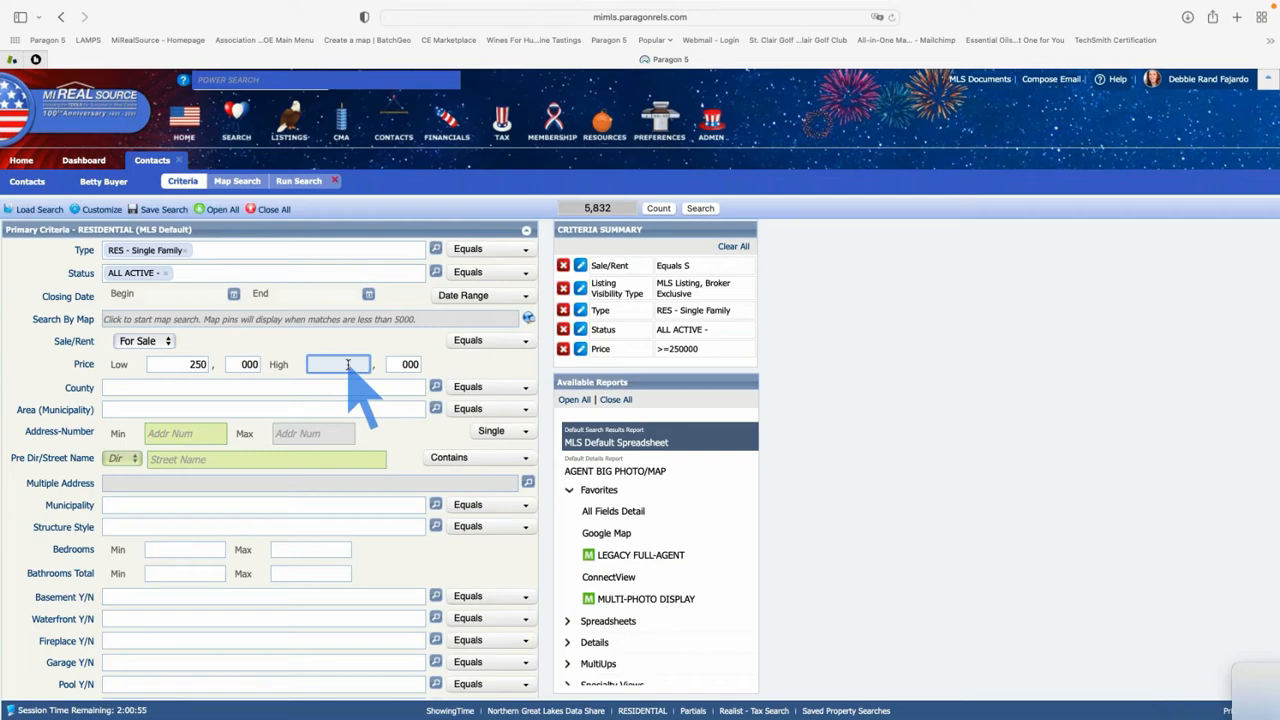
pyautogui.write('400')
pyautogui.press('Tab')
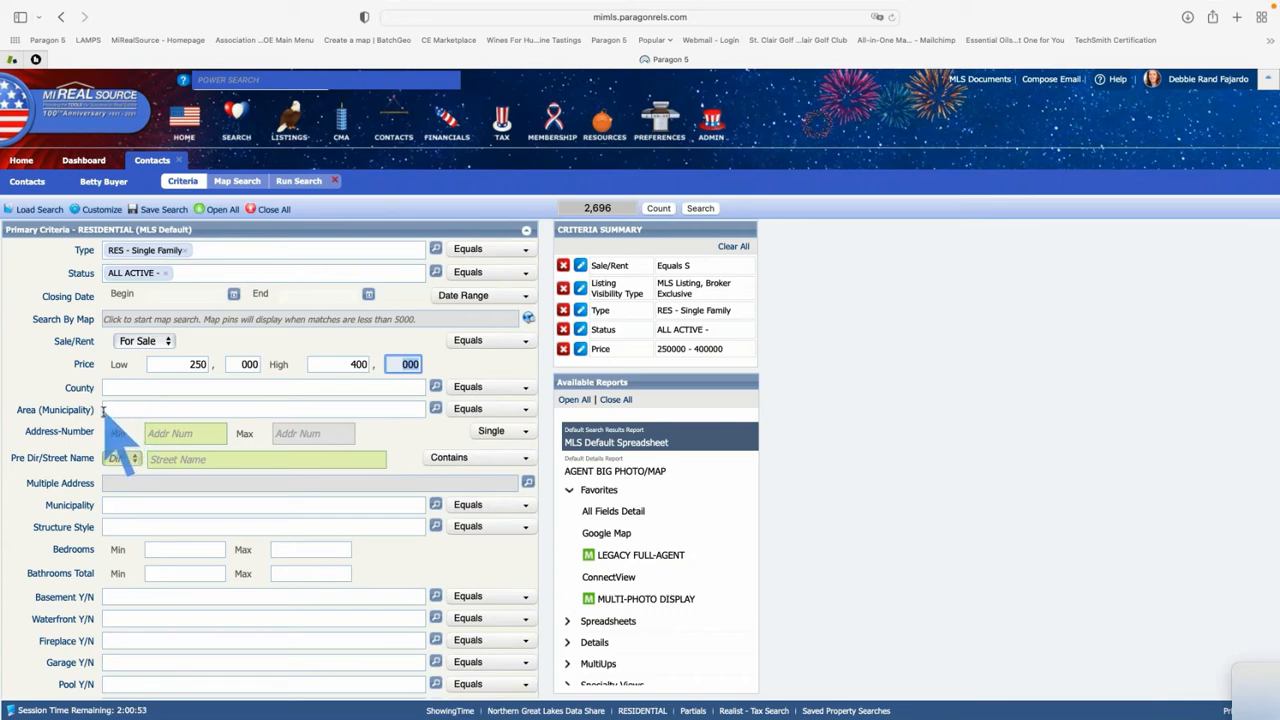
pyautogui.moveTo(96, 412); pyautogui.dragTo(16, 411)
pyautogui.click(18, 413)
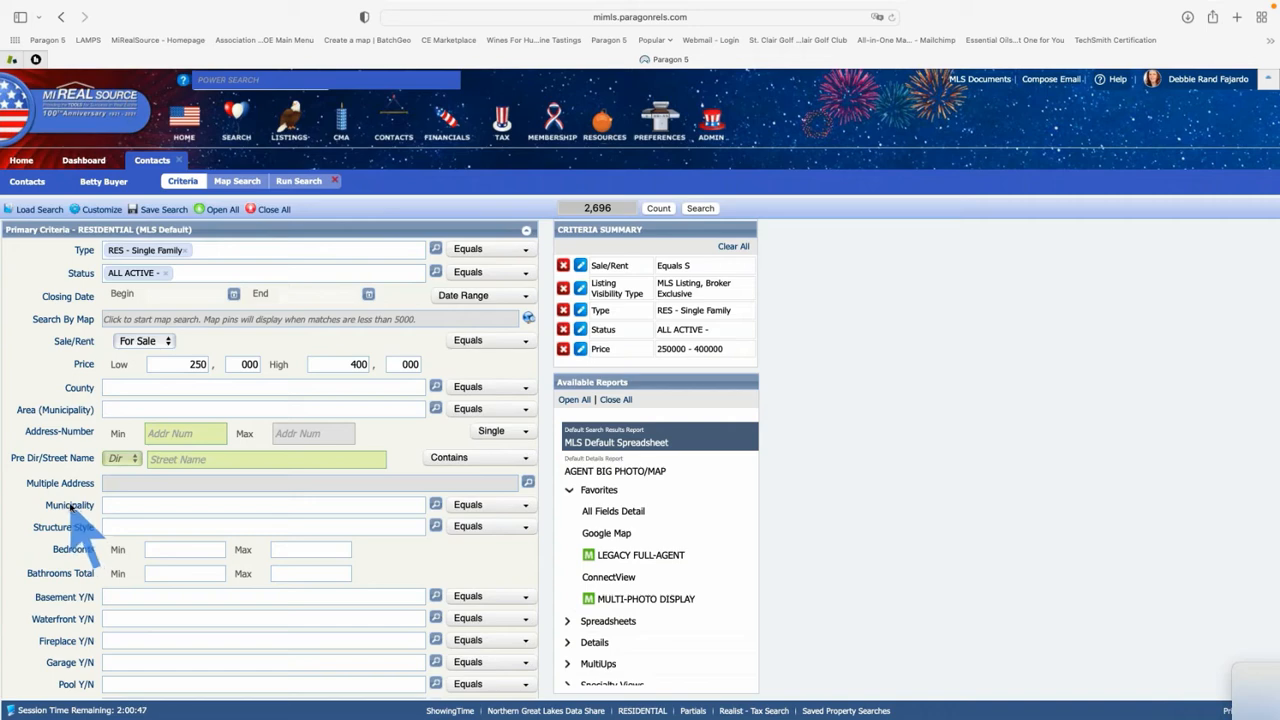
pyautogui.doubleClick(70, 507)
pyautogui.click(70, 507)
pyautogui.write('c')
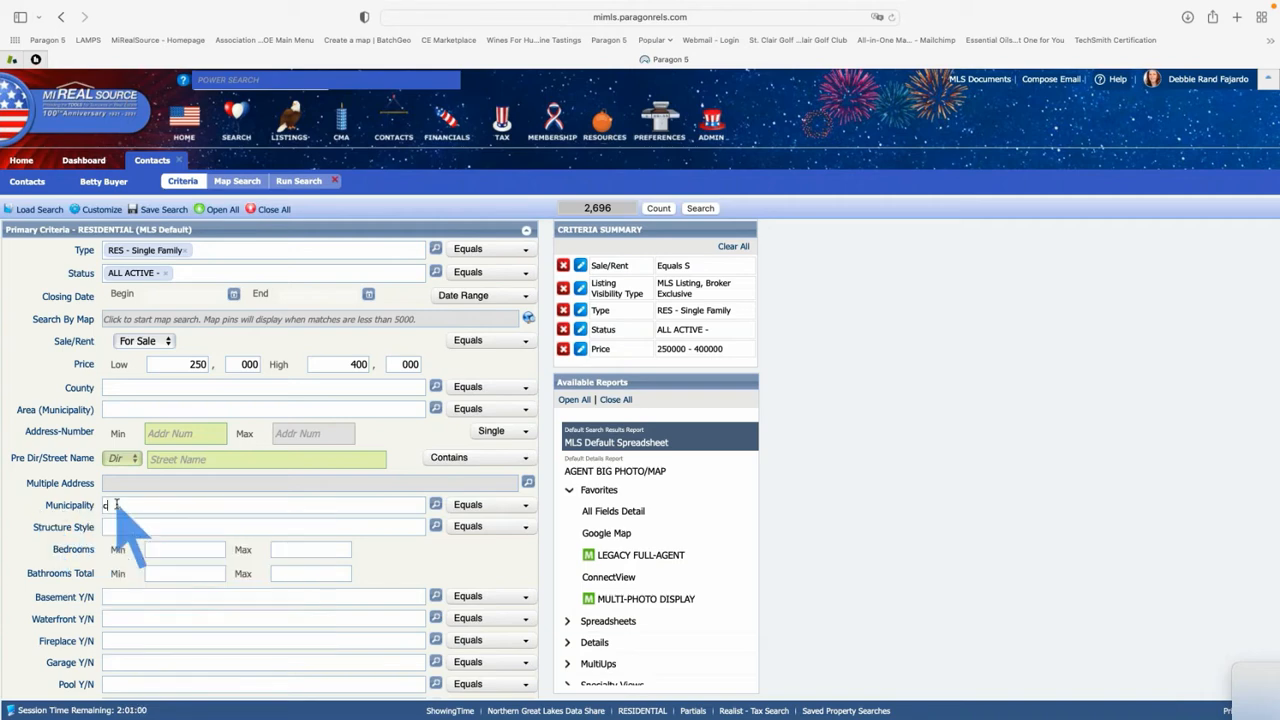
pyautogui.write('lai')
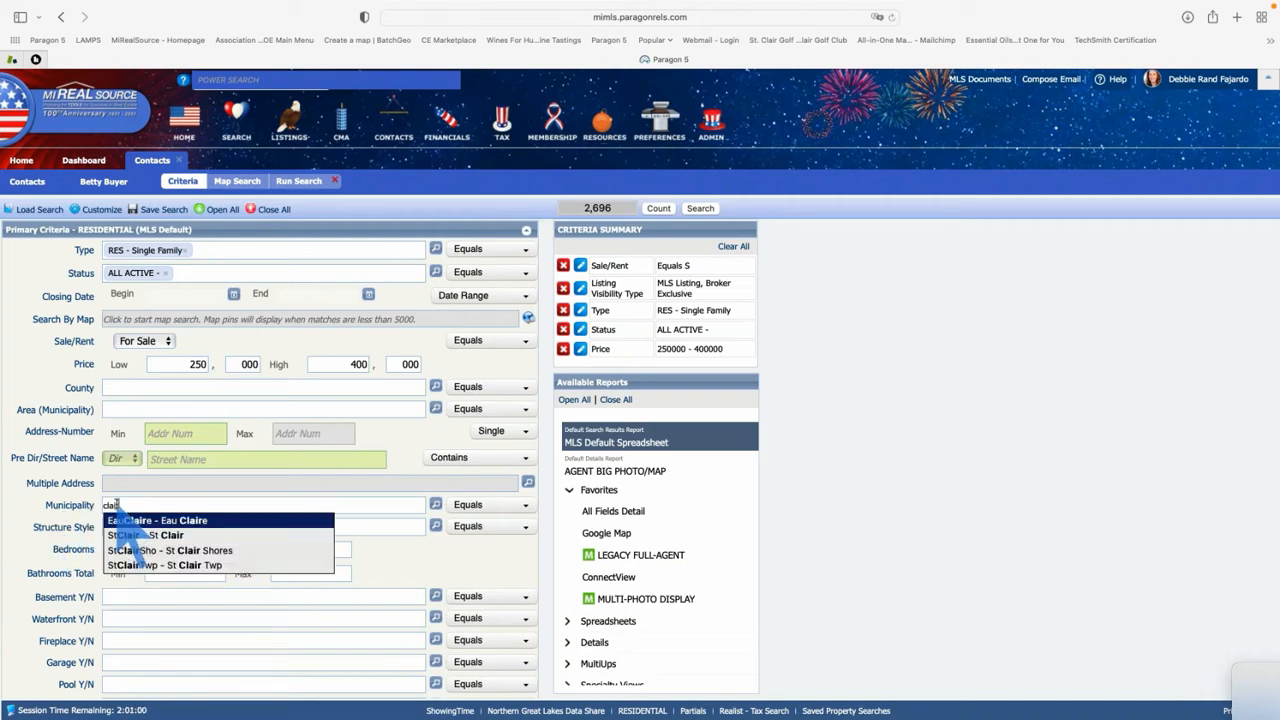
pyautogui.write('r')
pyautogui.click(178, 535)
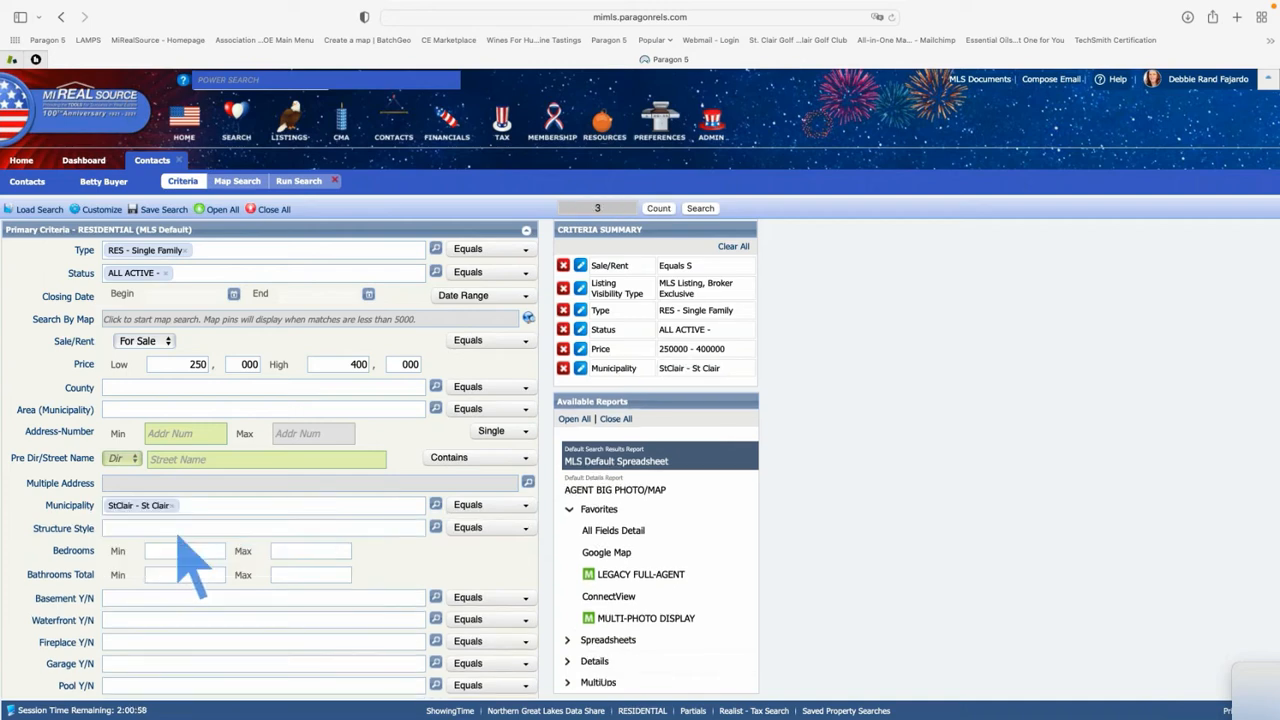
pyautogui.click(128, 410)
pyautogui.write('clair')
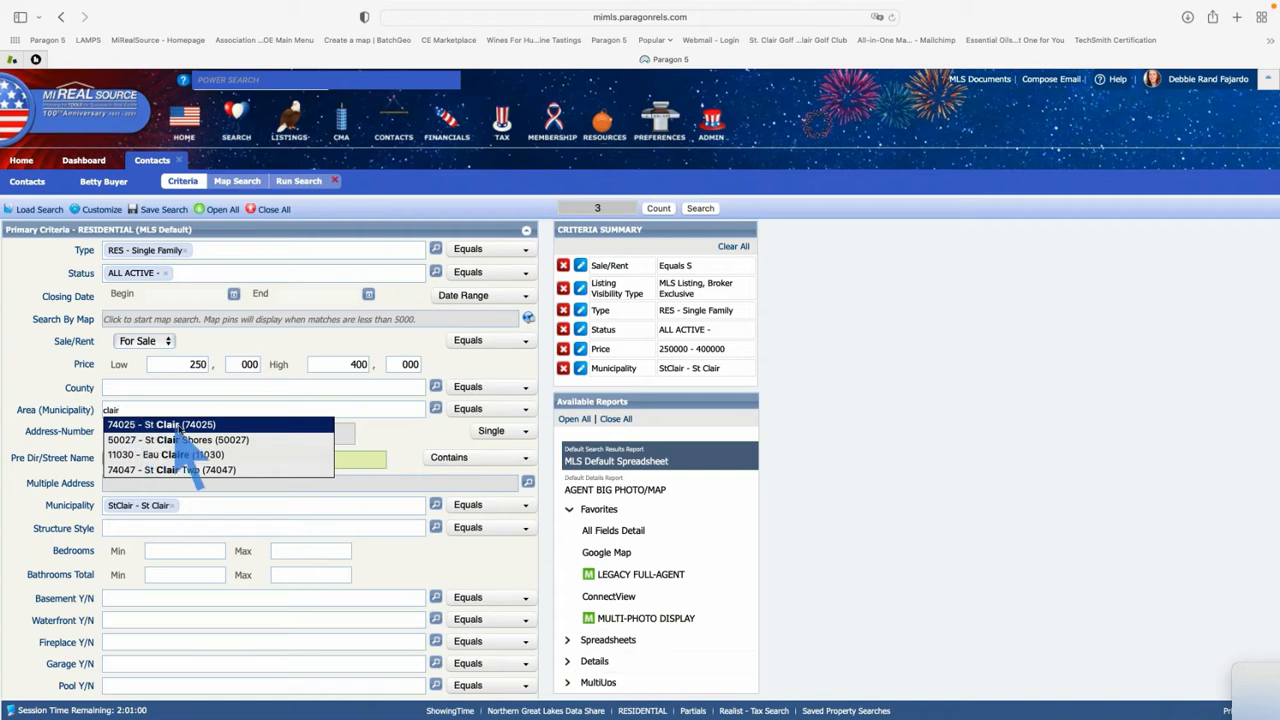
pyautogui.click(183, 425)
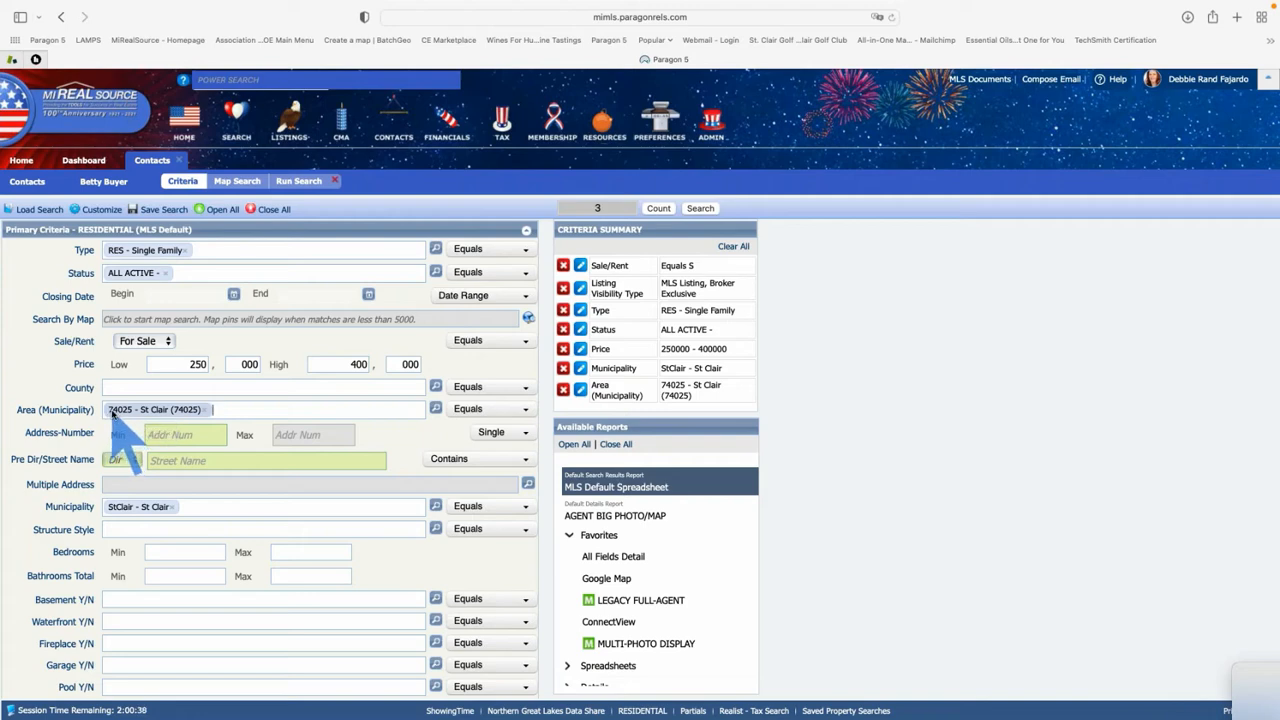
pyautogui.click(121, 389)
pyautogui.write('74')
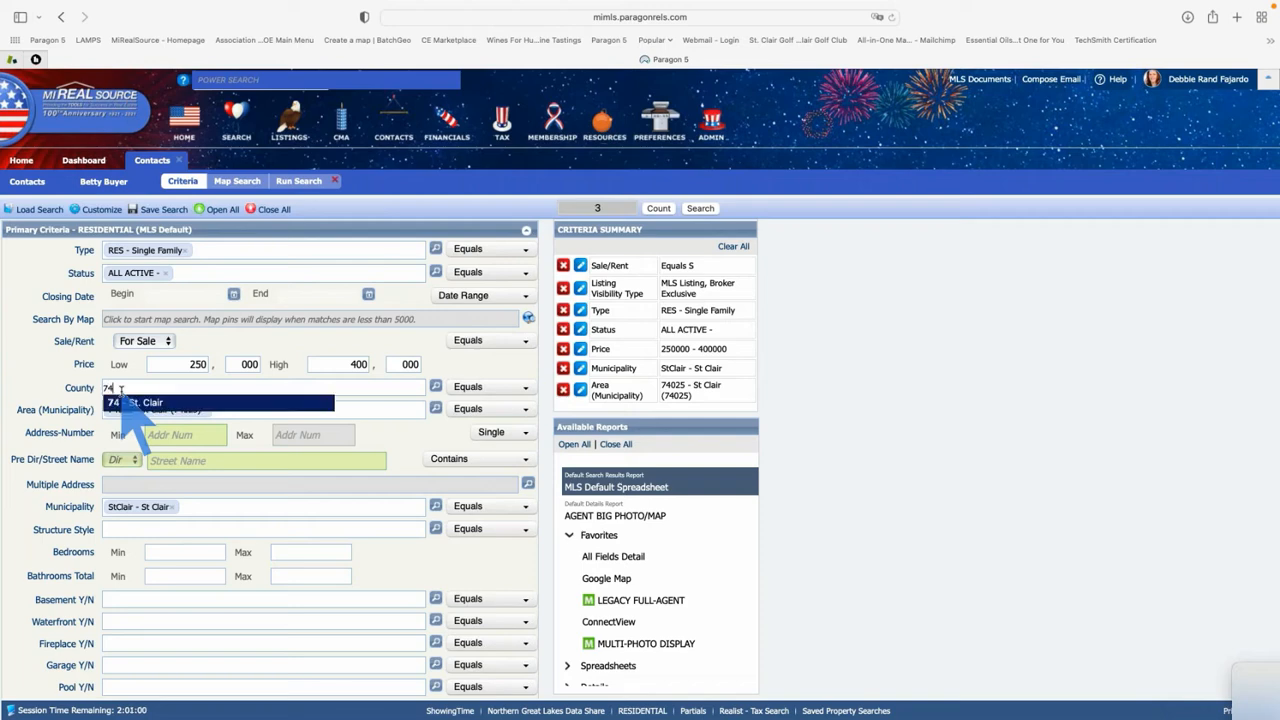
pyautogui.click(152, 402)
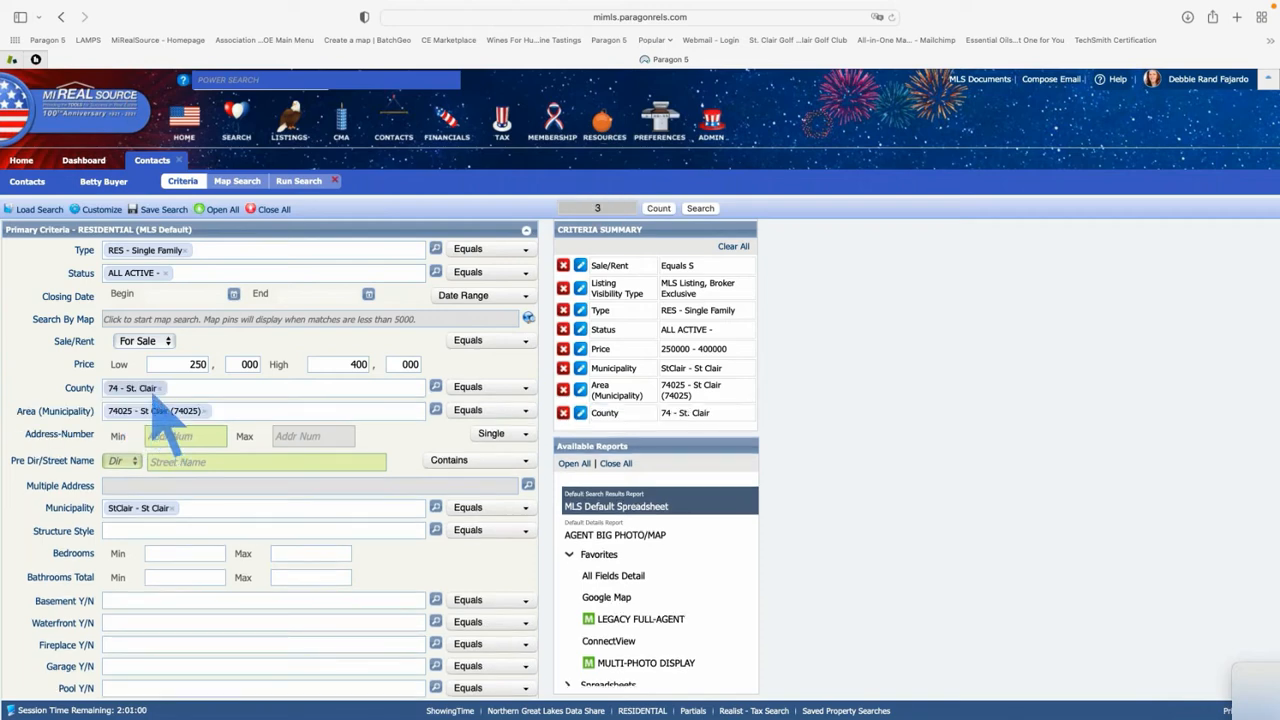
pyautogui.click(224, 410)
pyautogui.press('BackSpace')
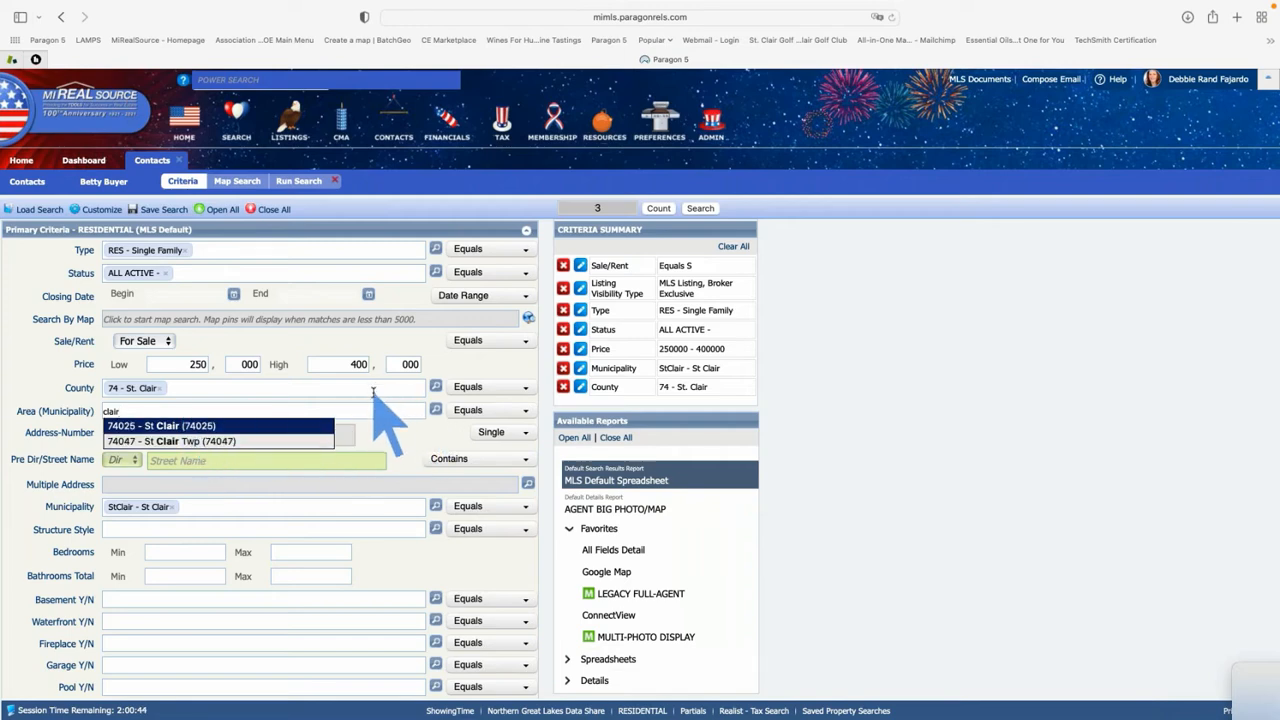
pyautogui.click(563, 387)
pyautogui.click(564, 369)
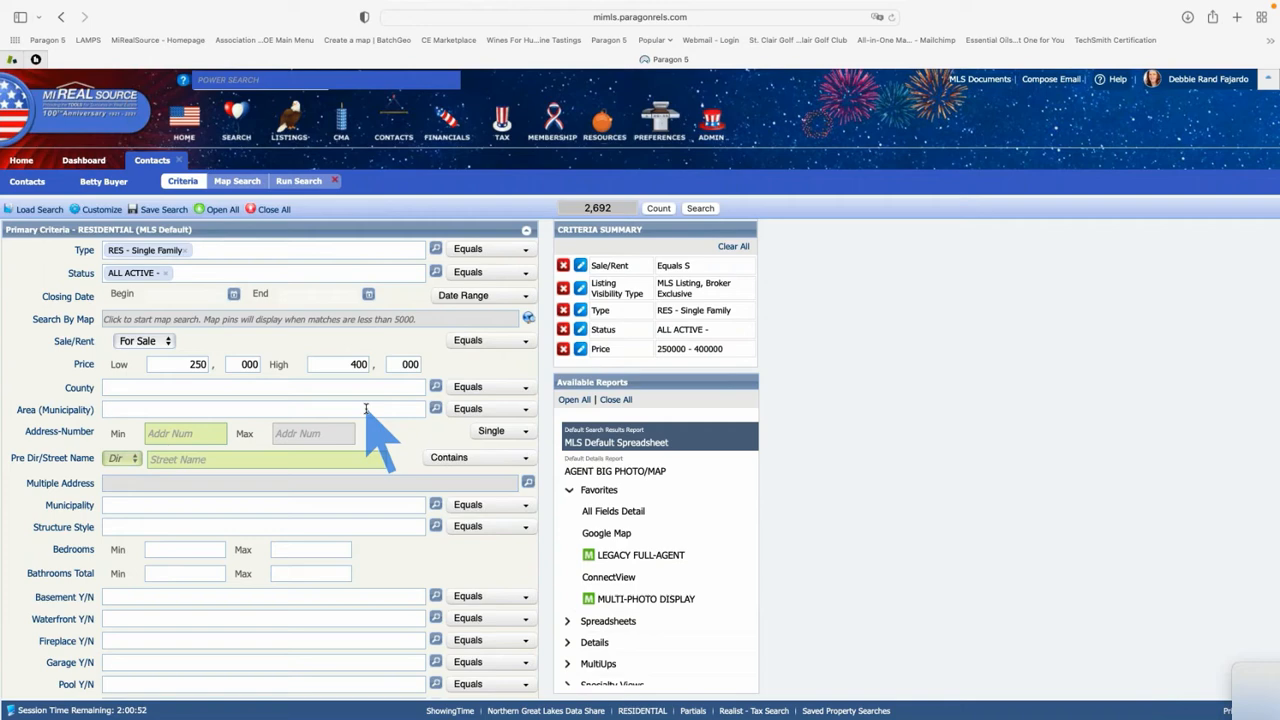
# In the Area (Municipality) lookup, list areas whose codes begin with 74
pyautogui.click(436, 409)
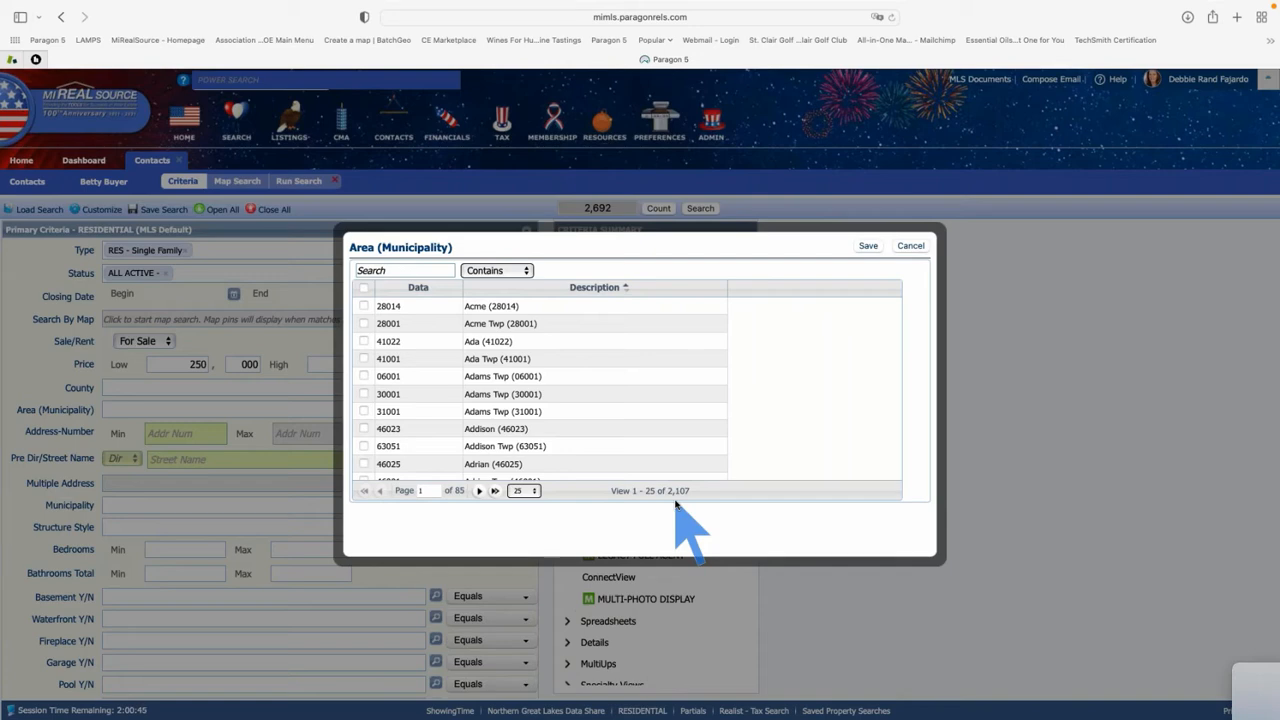
pyautogui.click(423, 271)
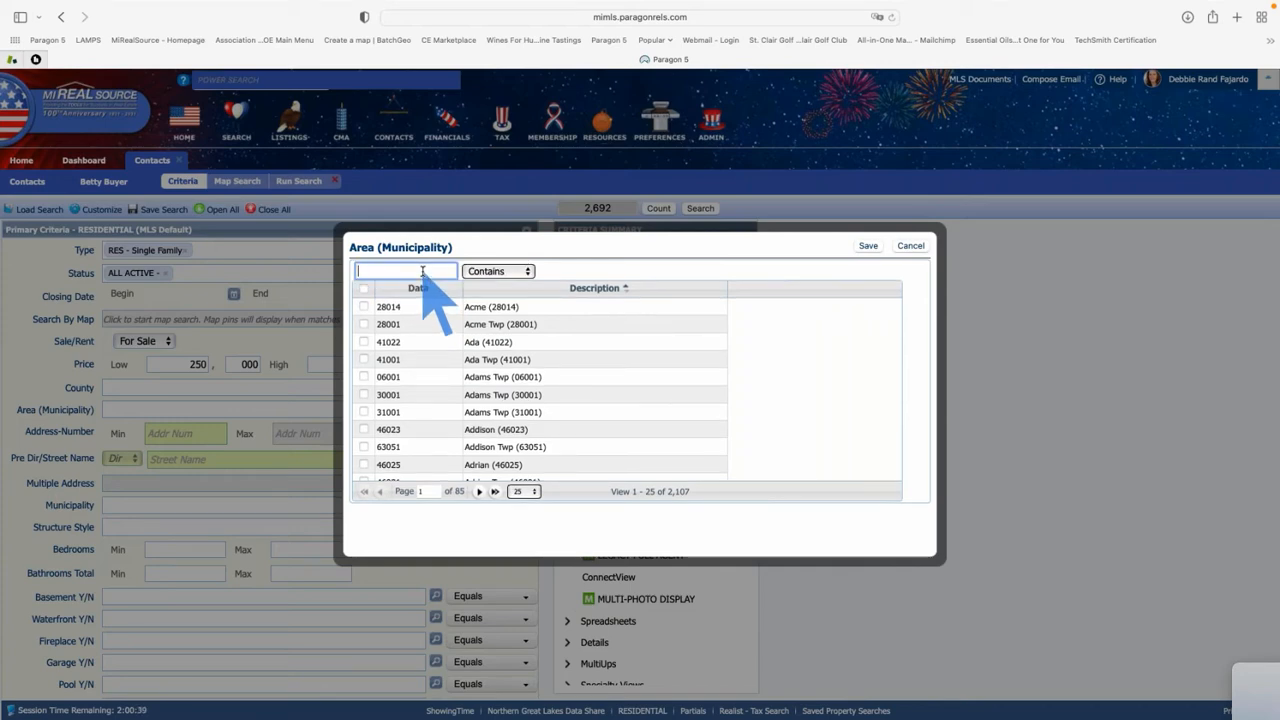
pyautogui.write('74')
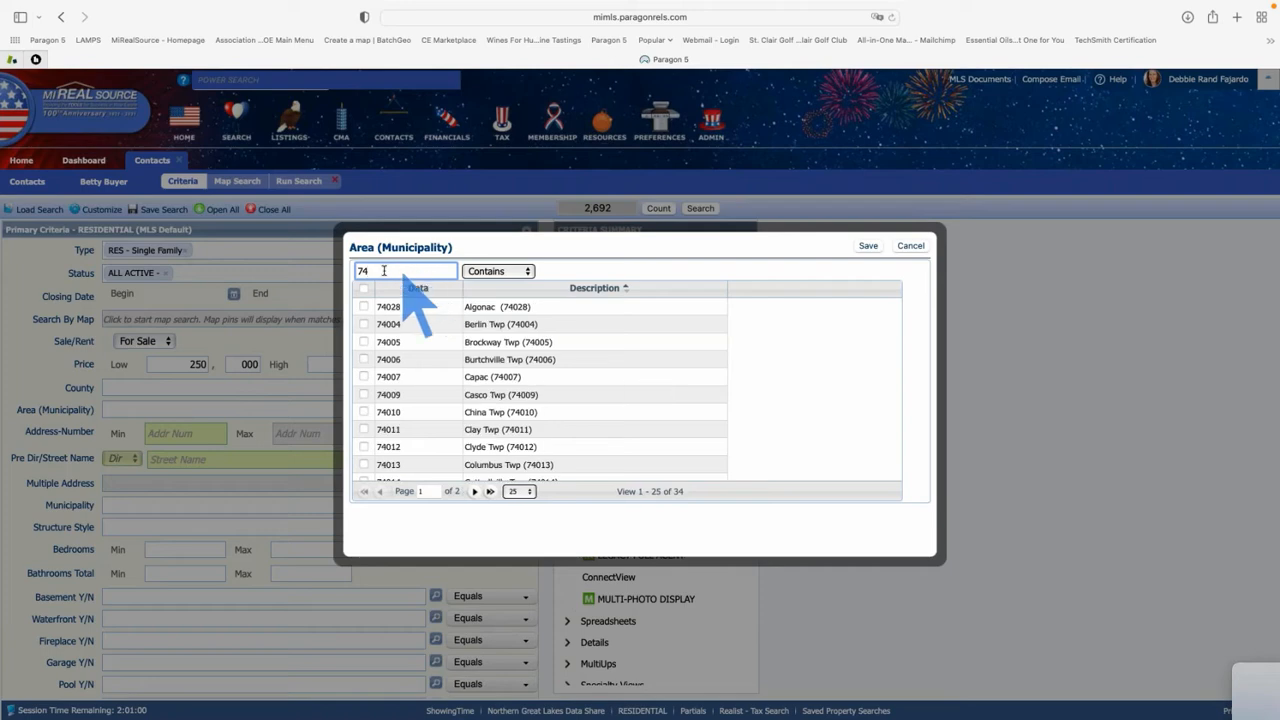
pyautogui.click(528, 273)
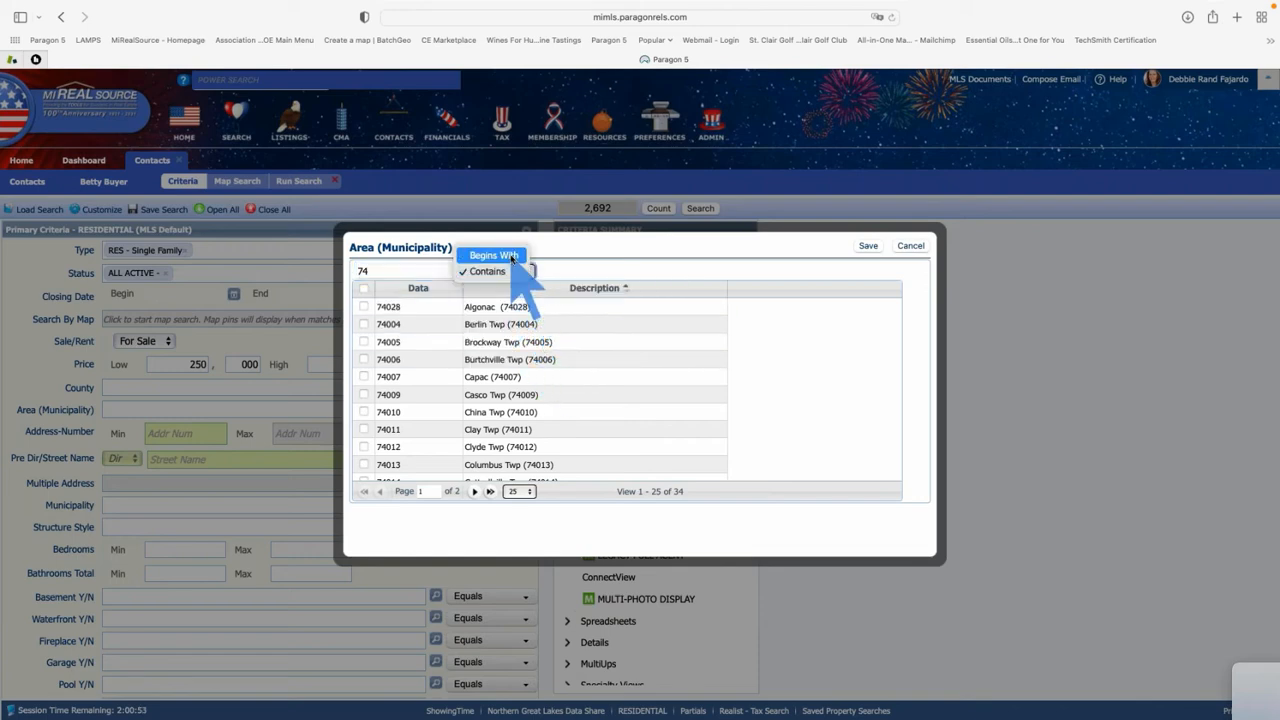
pyautogui.click(511, 259)
pyautogui.click(438, 270)
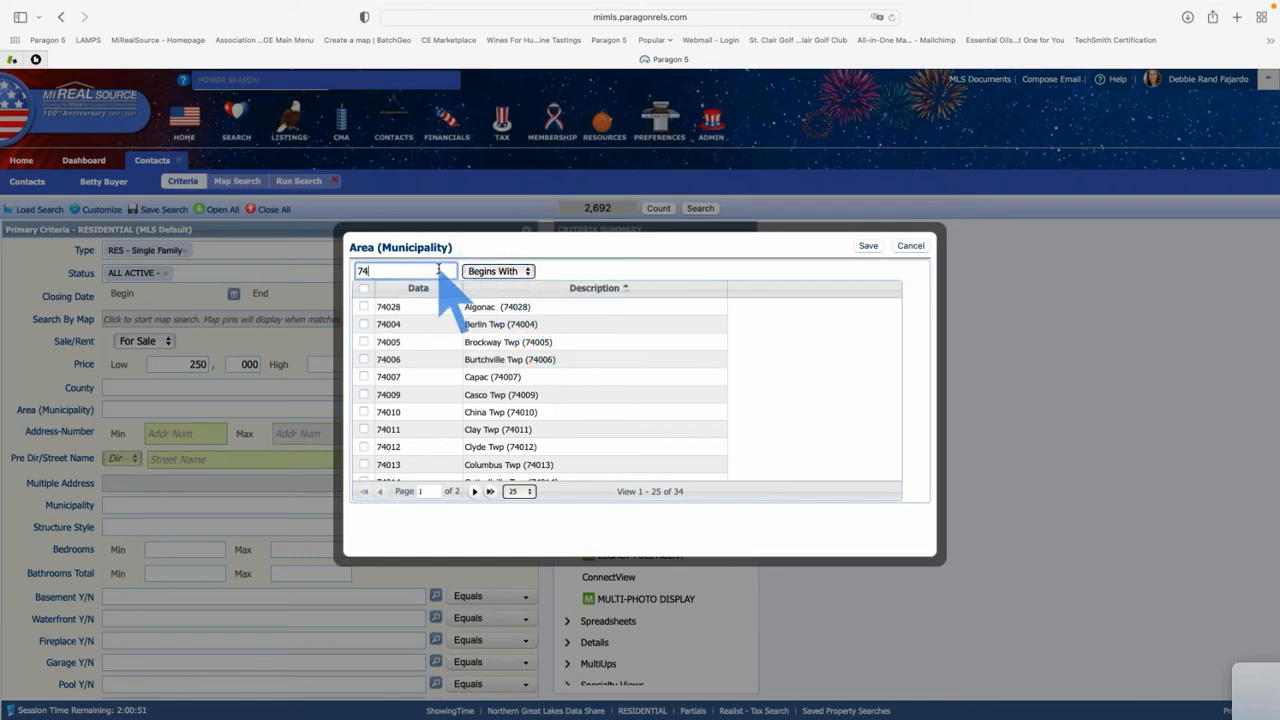
pyautogui.press('Tab')
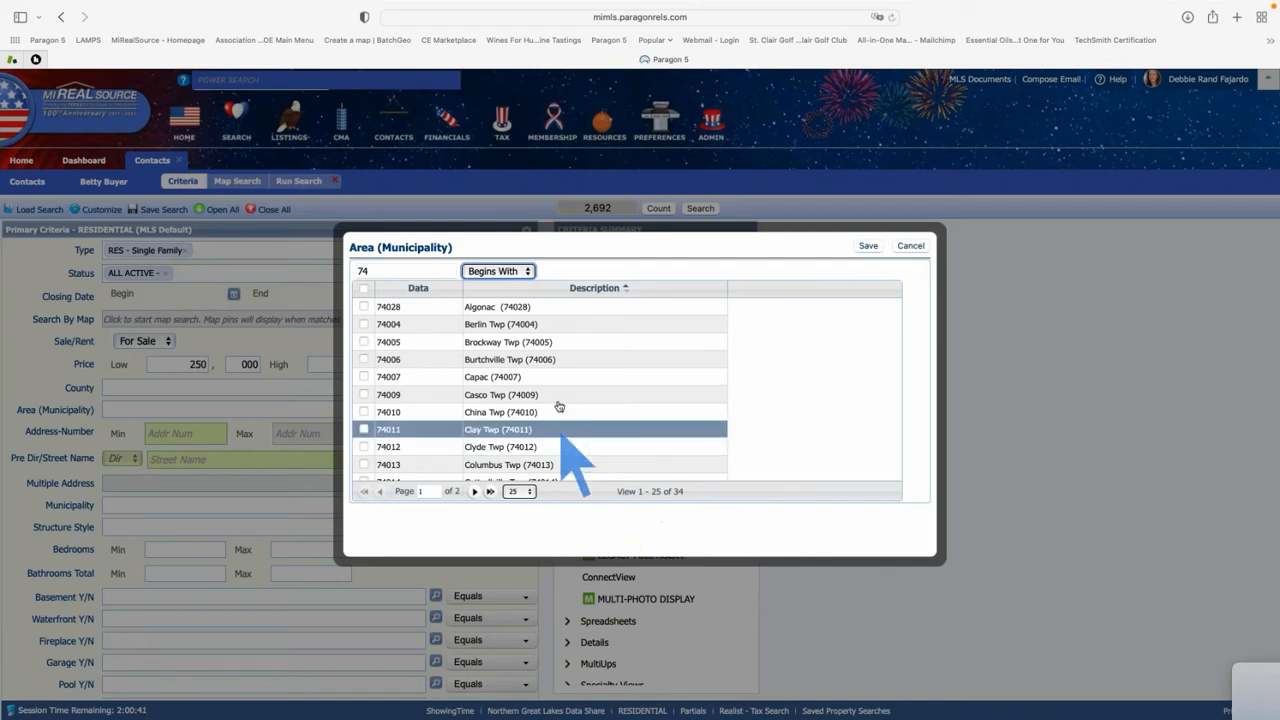
# Tick St Clair, St Clair Twp, Berlin Twp, China Twp and East China Twp across both pages, then save
pyautogui.scroll(-1, 562, 345)
pyautogui.scroll(-3, 562, 345)
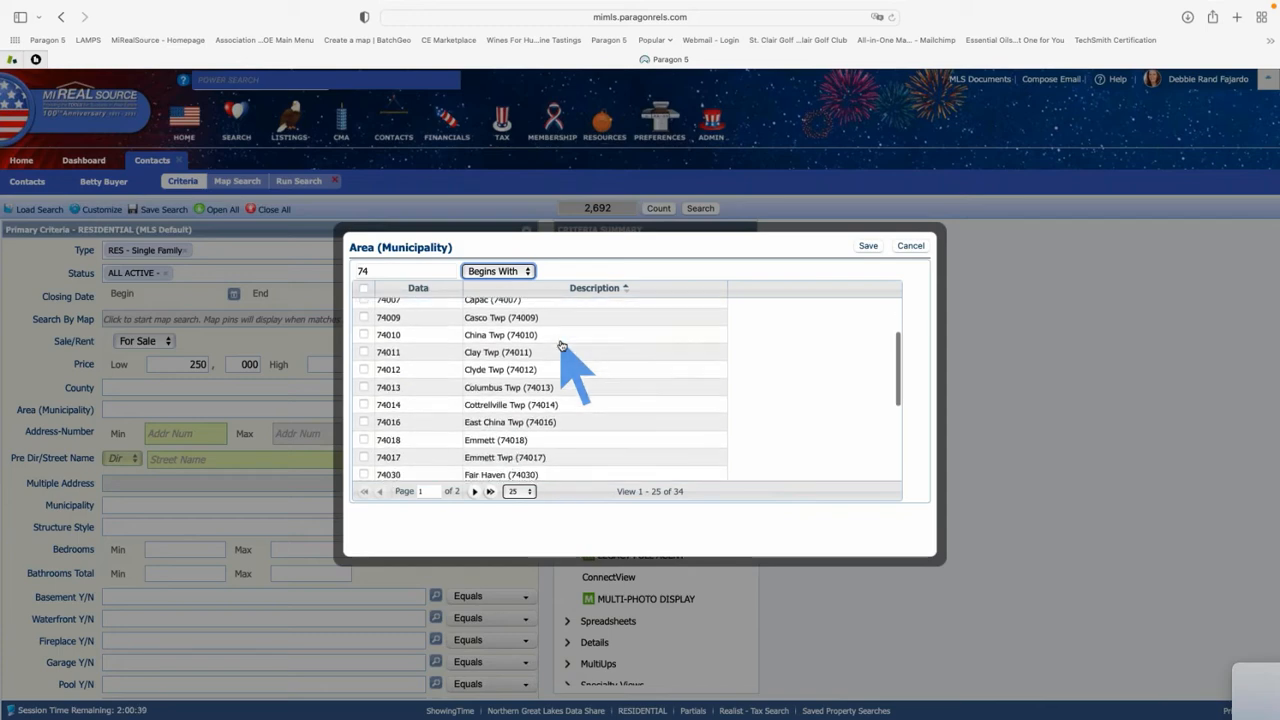
pyautogui.scroll(-3, 562, 345)
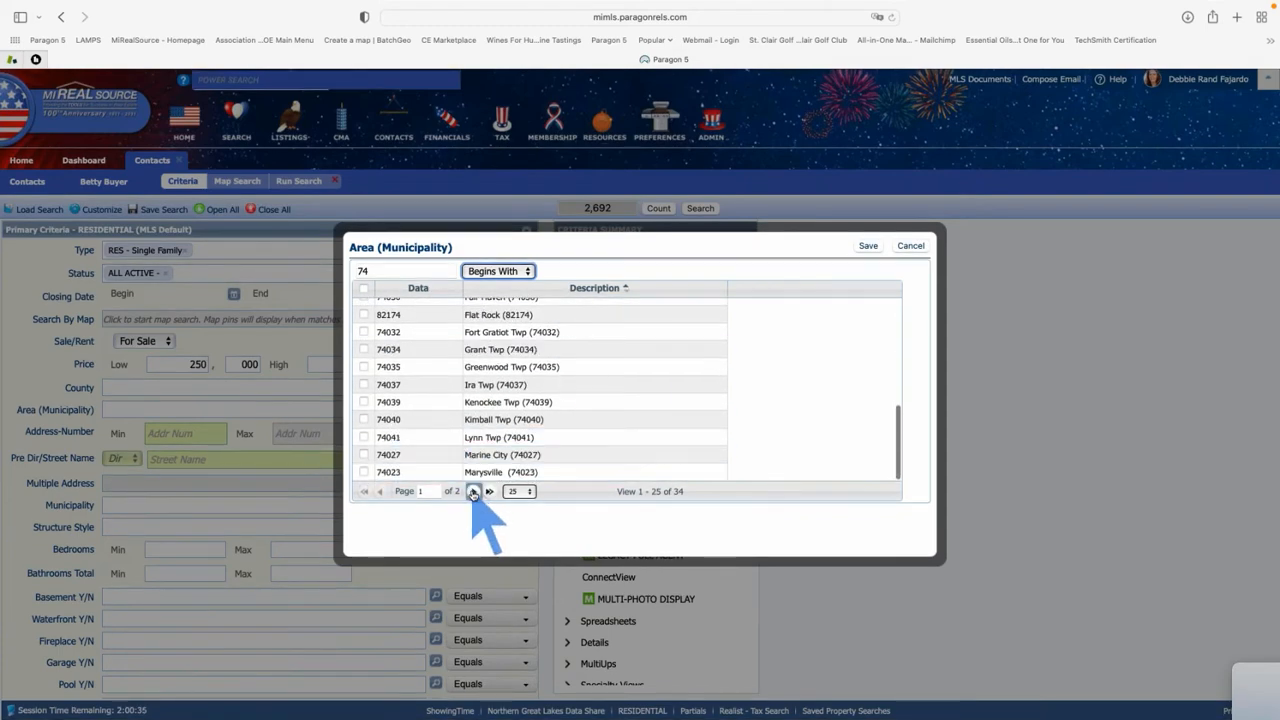
pyautogui.click(489, 491)
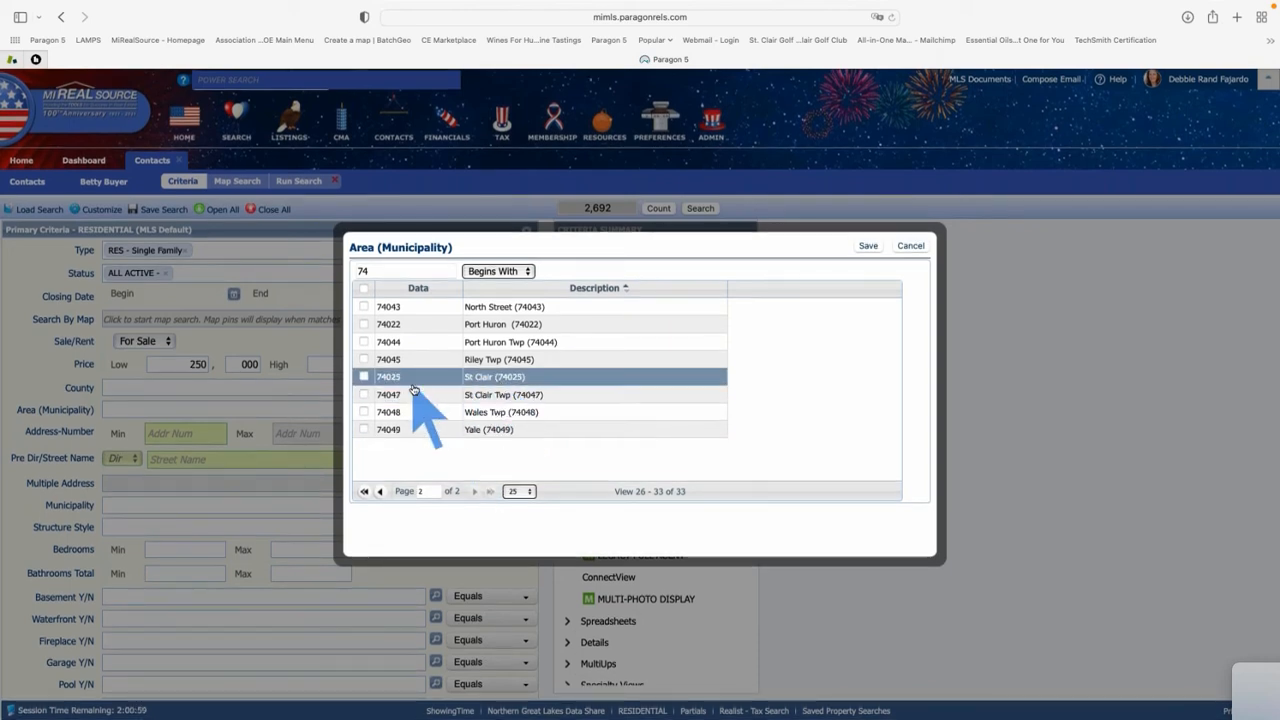
pyautogui.click(364, 376)
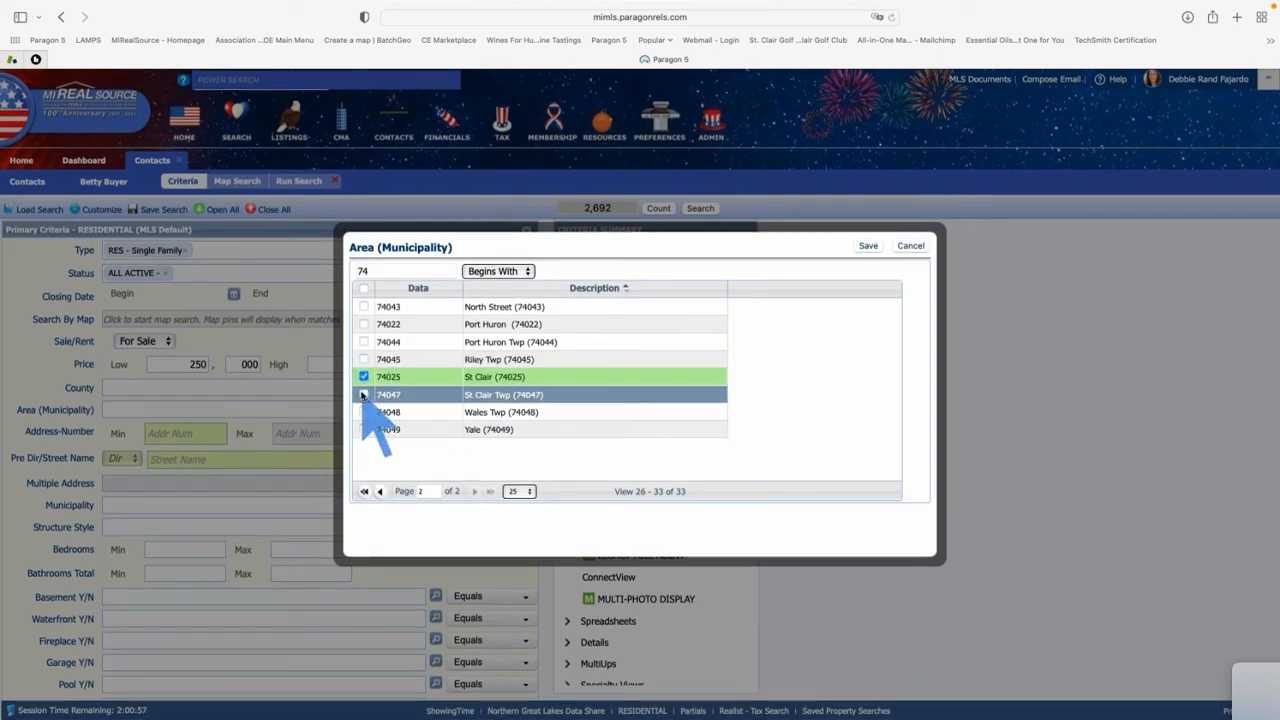
pyautogui.click(363, 395)
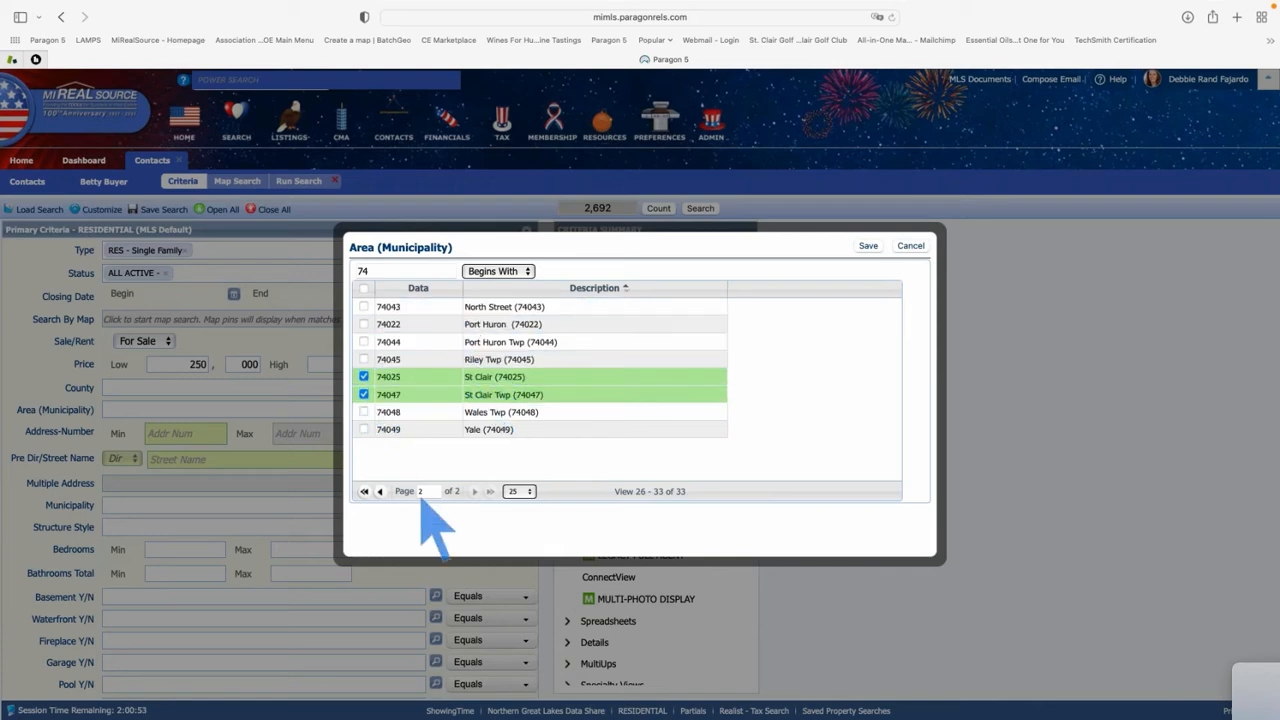
pyautogui.click(380, 491)
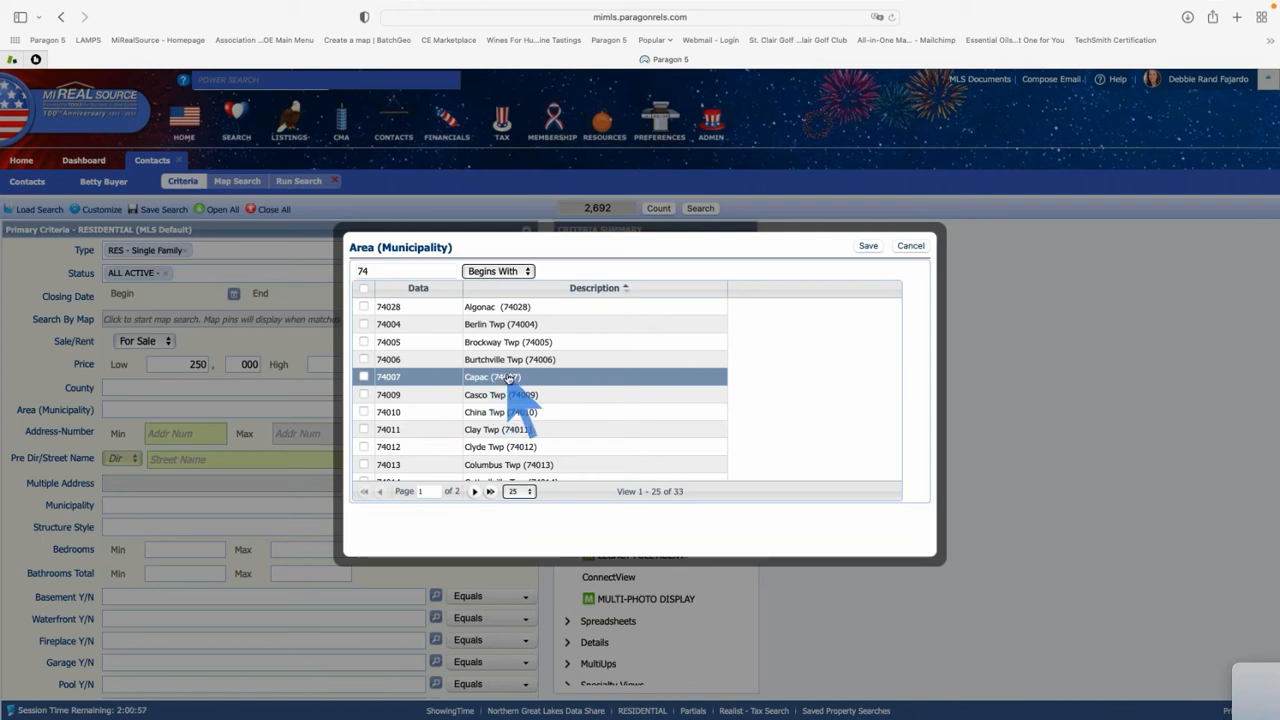
pyautogui.click(364, 325)
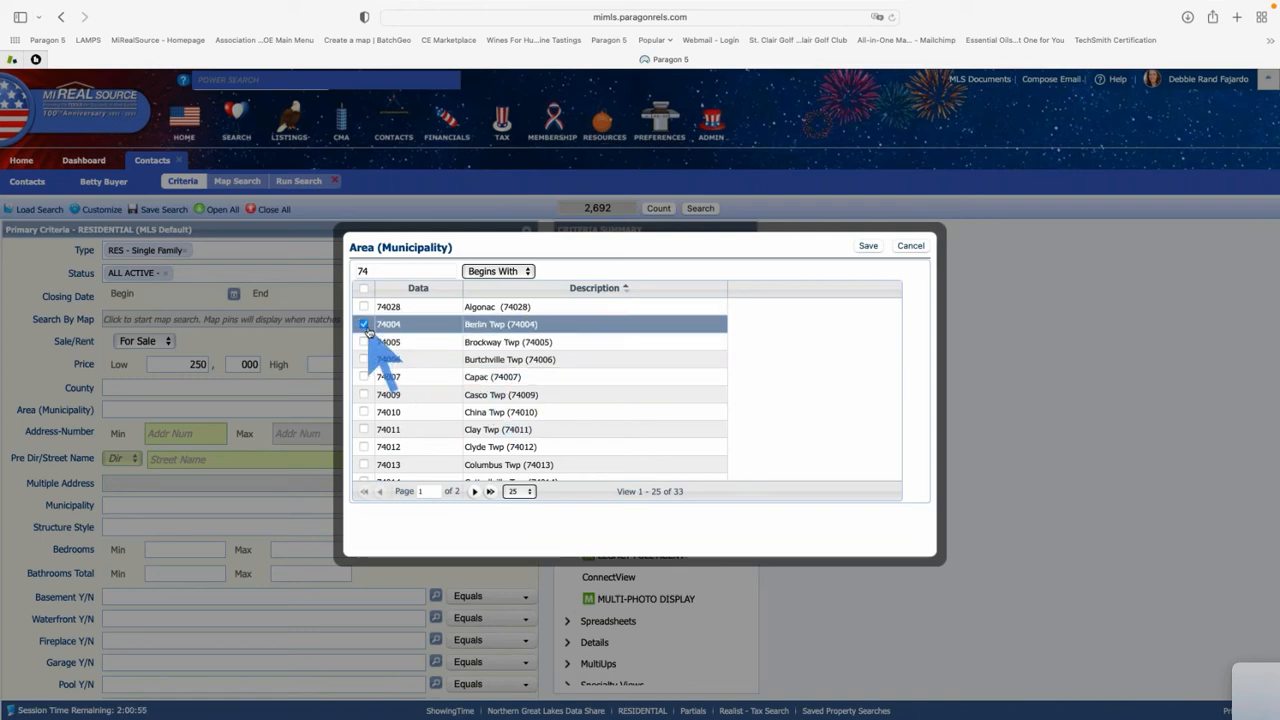
pyautogui.scroll(-2, 458, 400)
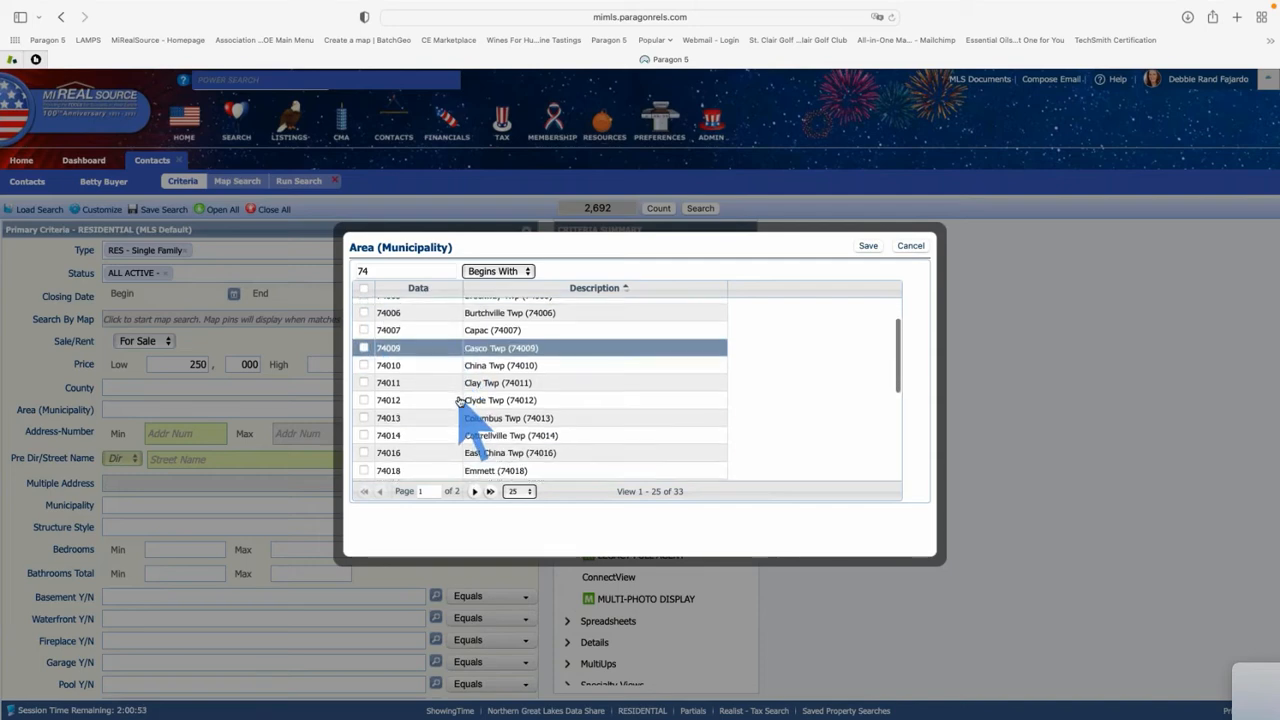
pyautogui.click(364, 365)
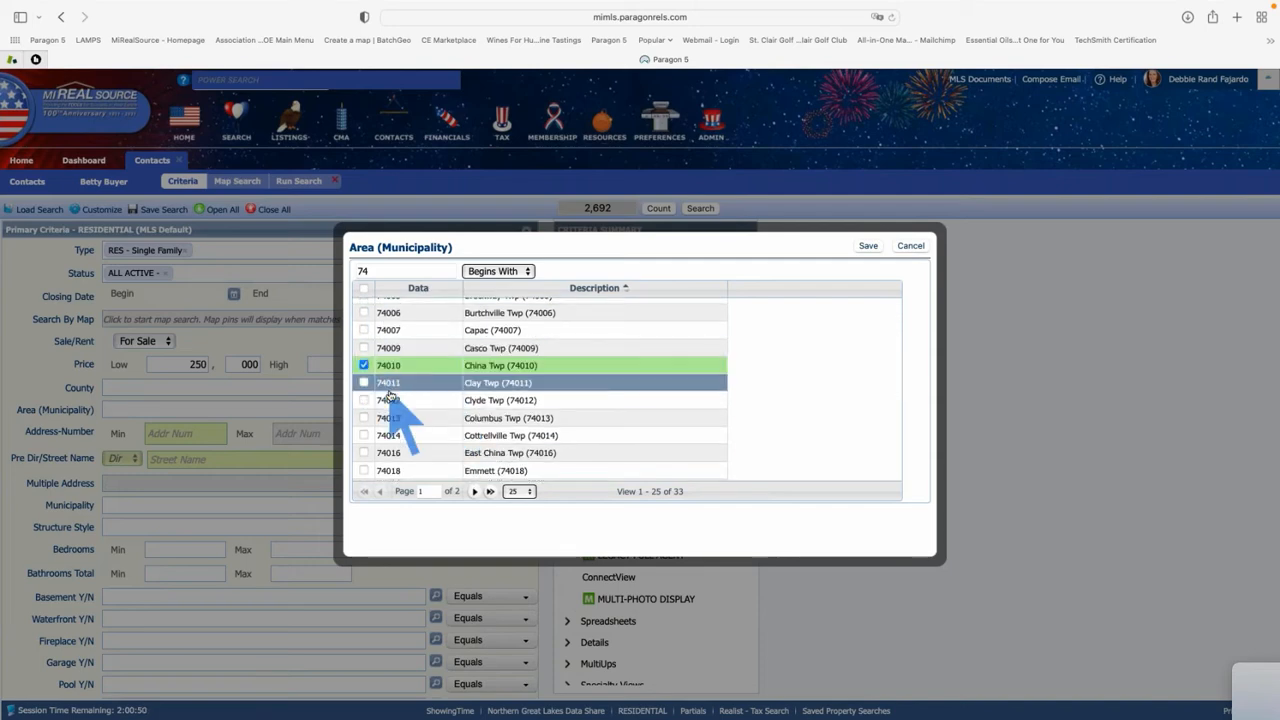
pyautogui.click(364, 452)
pyautogui.scroll(-3, 512, 408)
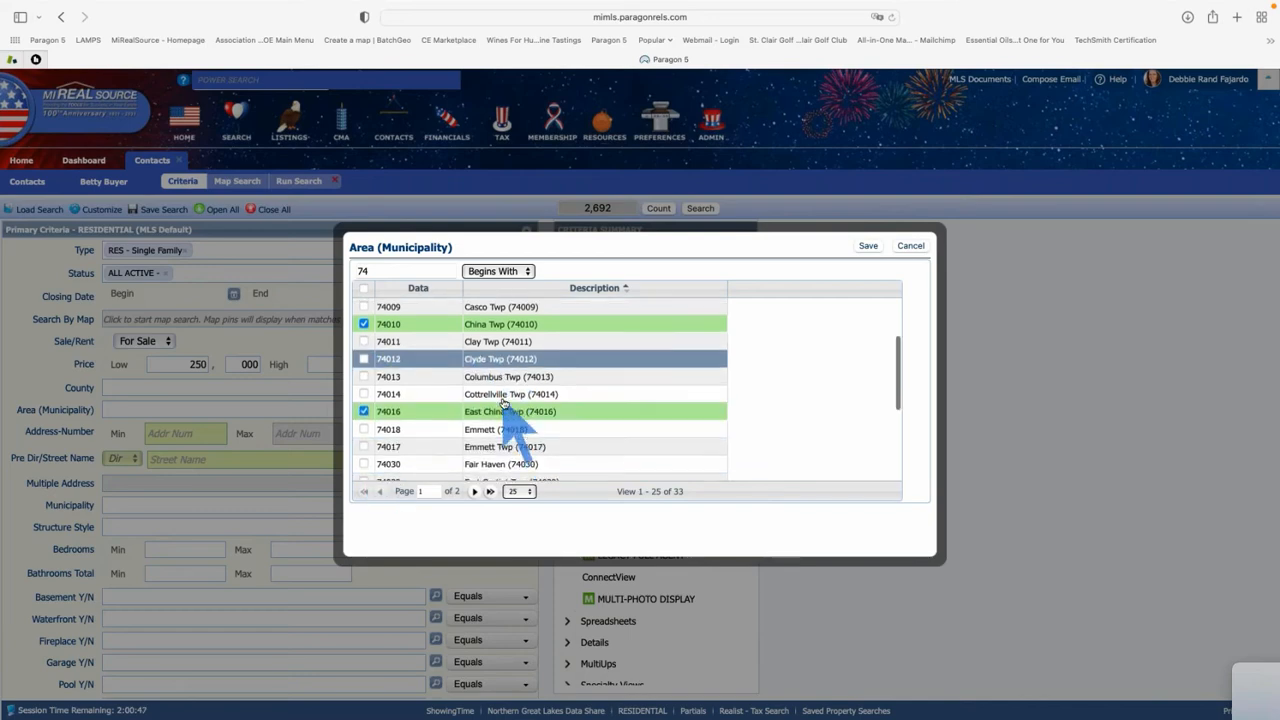
pyautogui.scroll(-3, 505, 401)
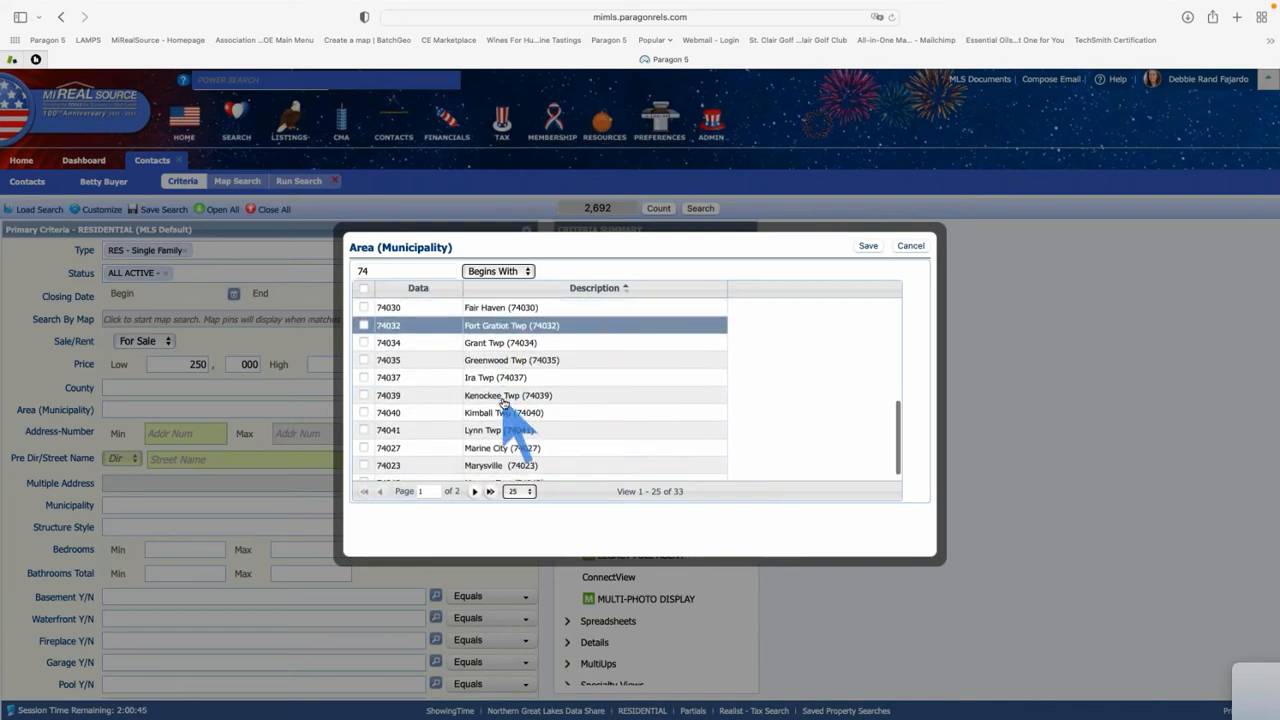
pyautogui.click(868, 246)
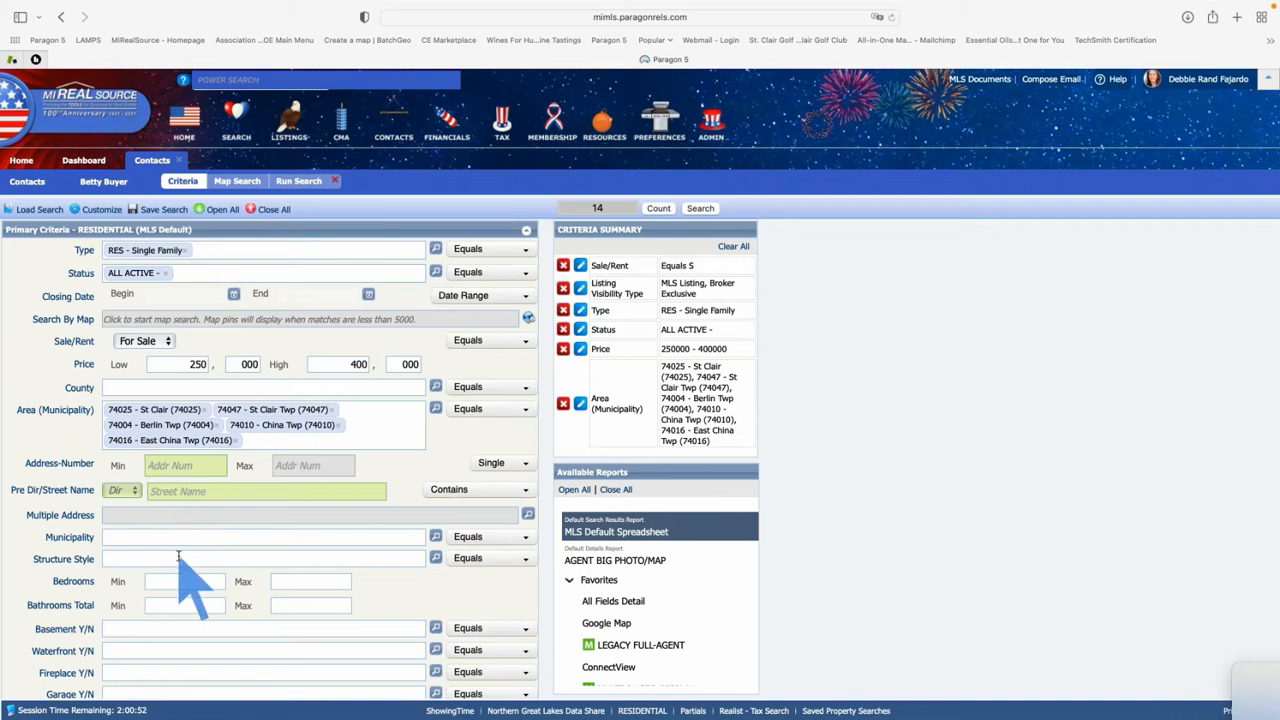
# Restrict Structure Style to 1S - 1 Story and save the choice
pyautogui.scroll(-2, 180, 558)
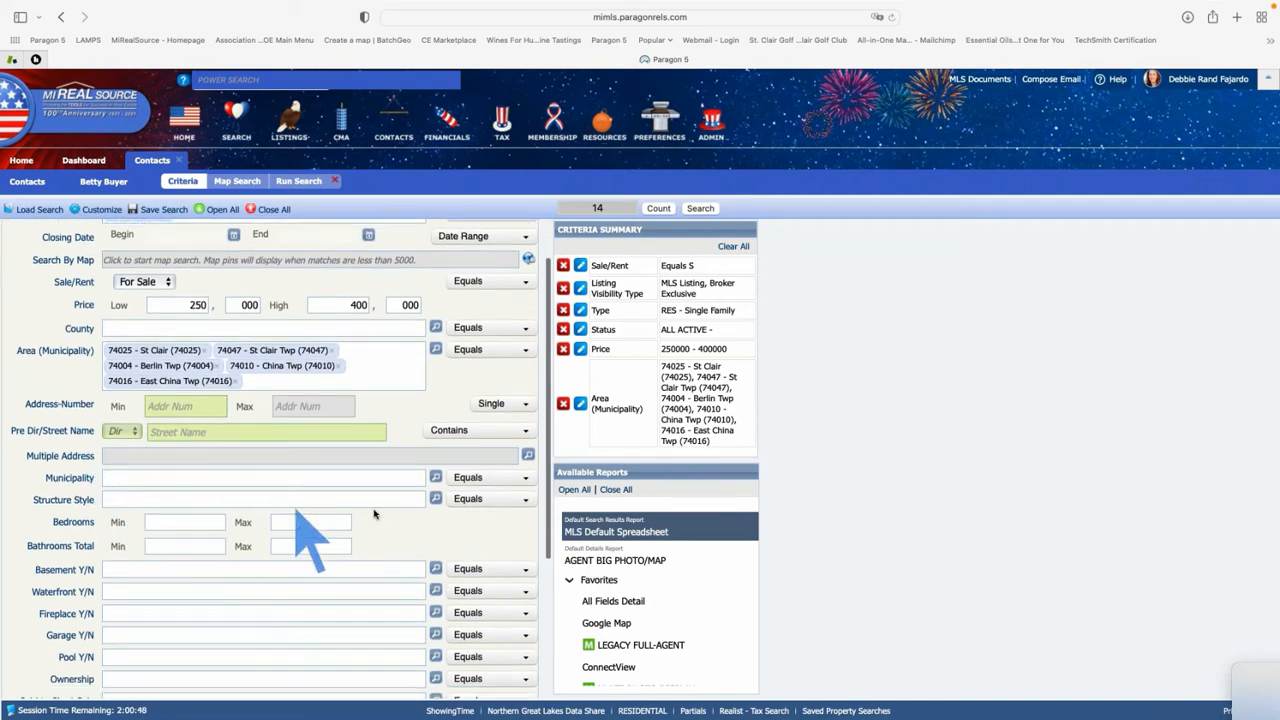
pyautogui.click(436, 500)
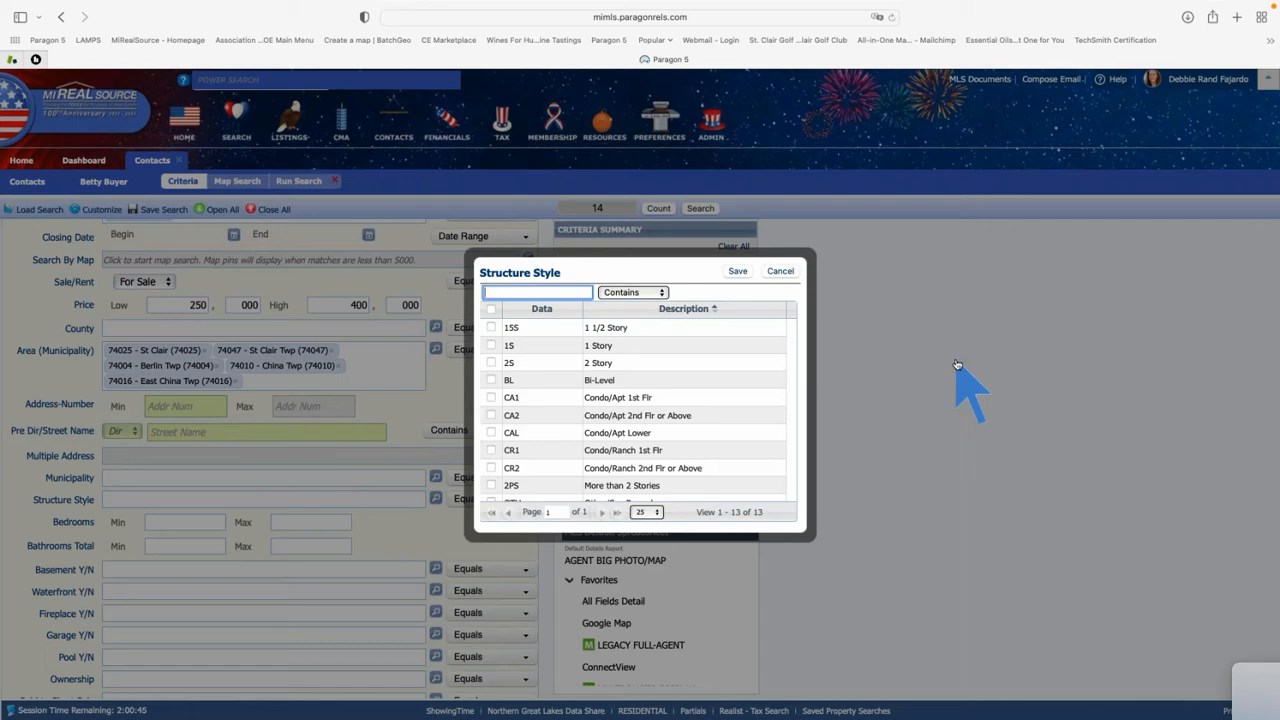
pyautogui.click(642, 347)
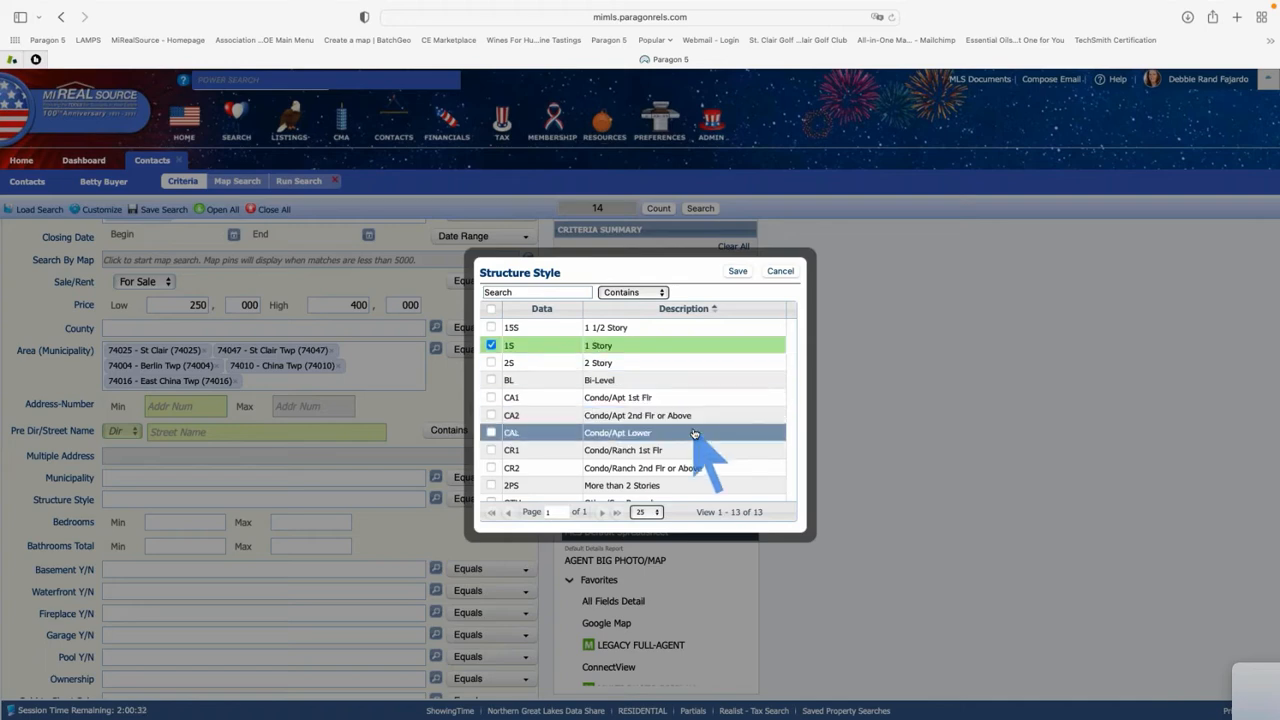
pyautogui.click(741, 272)
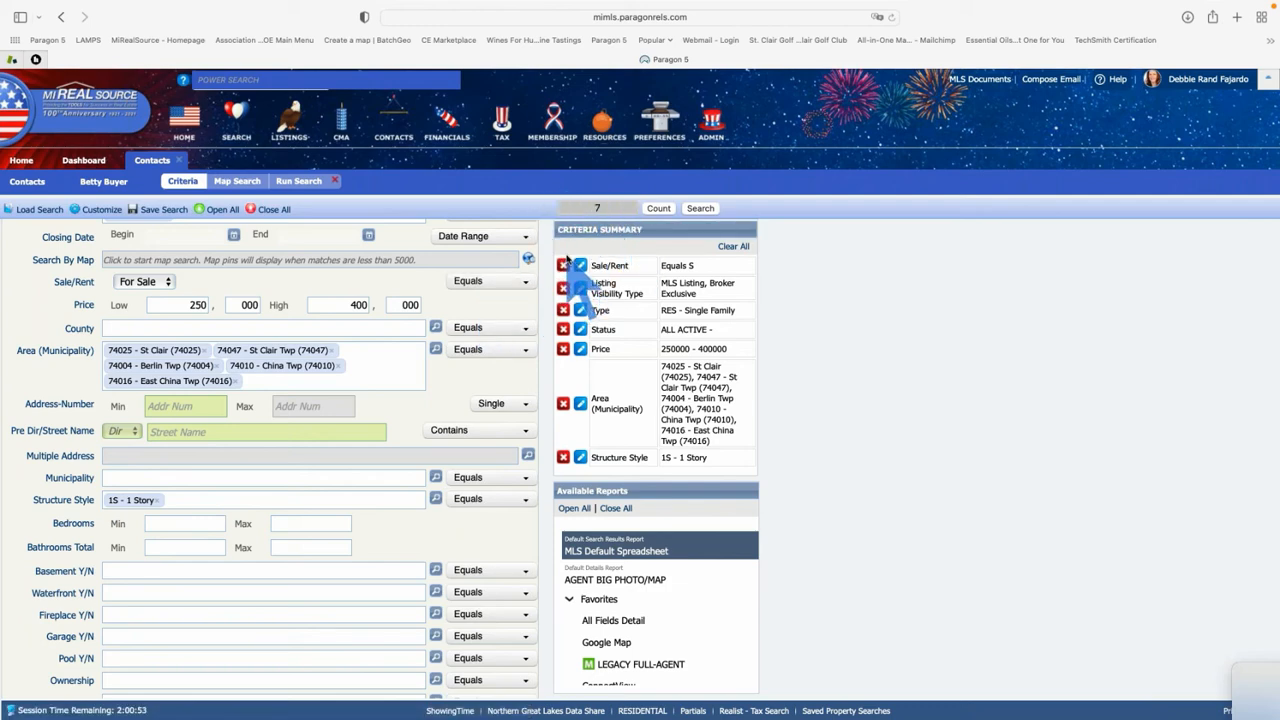
# Enter Bedrooms Min 3 and Bathrooms Total Min 2
pyautogui.click(180, 523)
pyautogui.write('3')
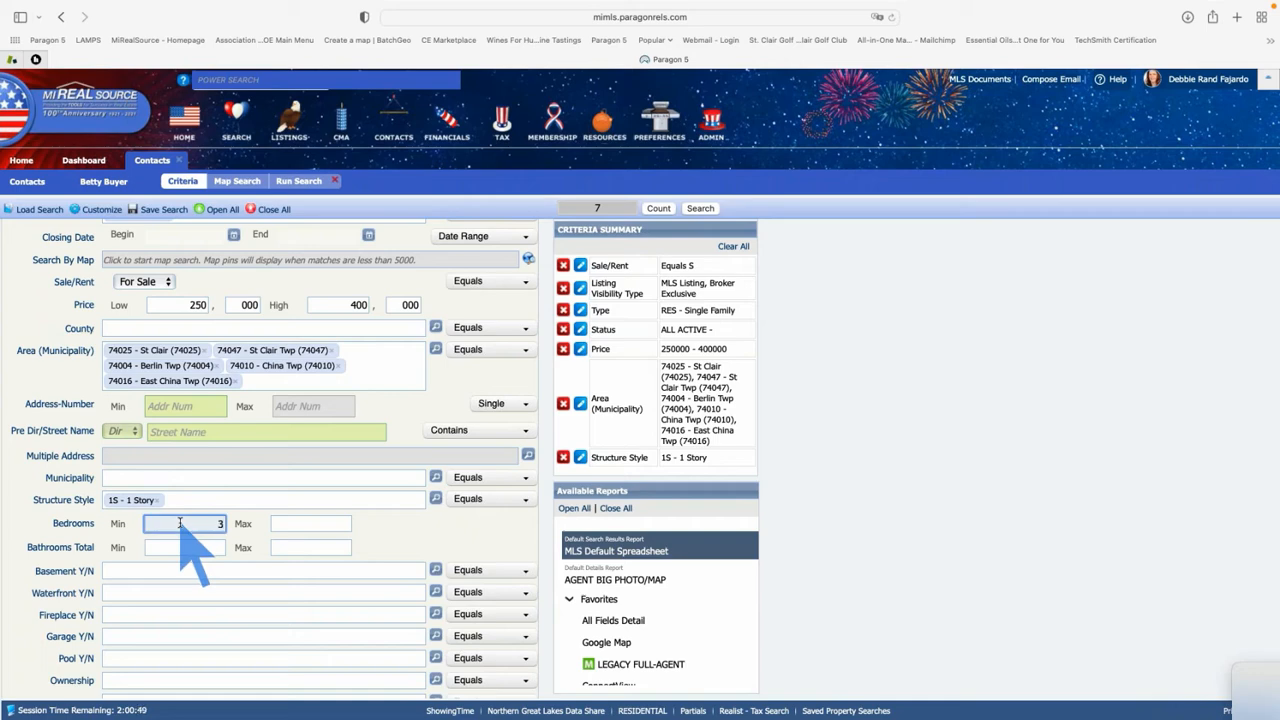
pyautogui.press('Tab')
pyautogui.scroll(-1, 180, 523)
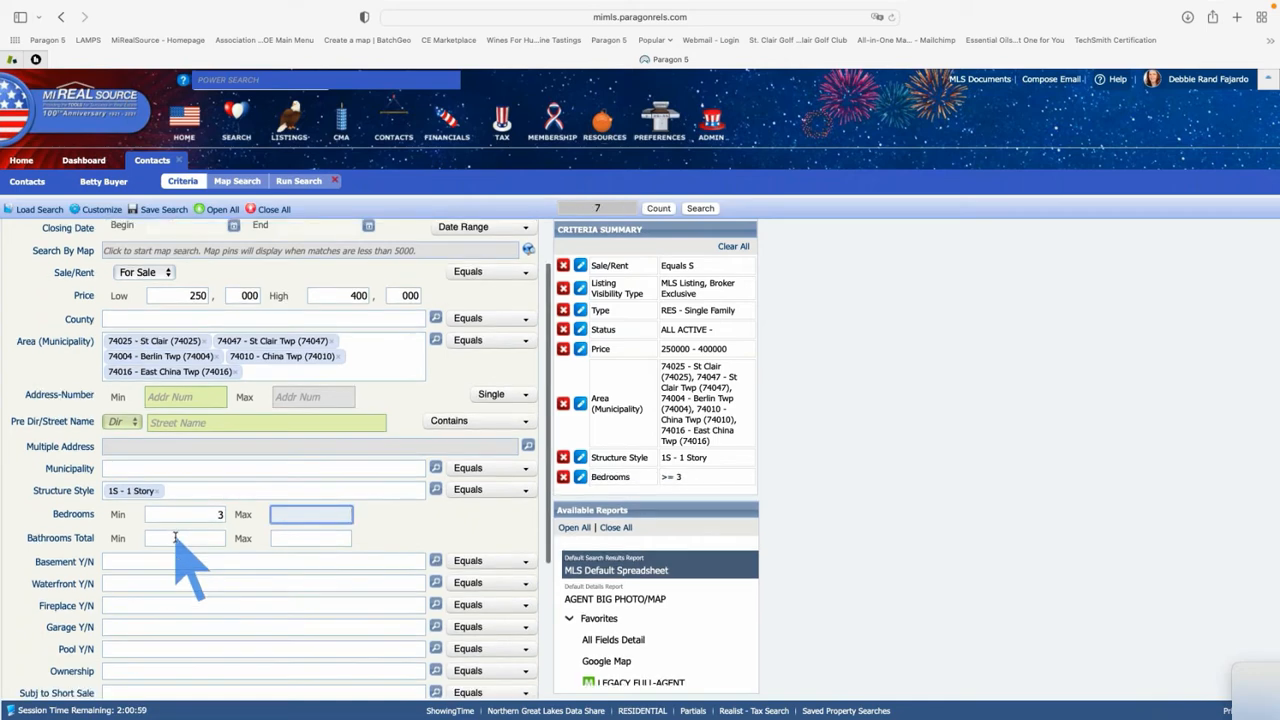
pyautogui.click(176, 538)
pyautogui.write('2')
pyautogui.press('Tab')
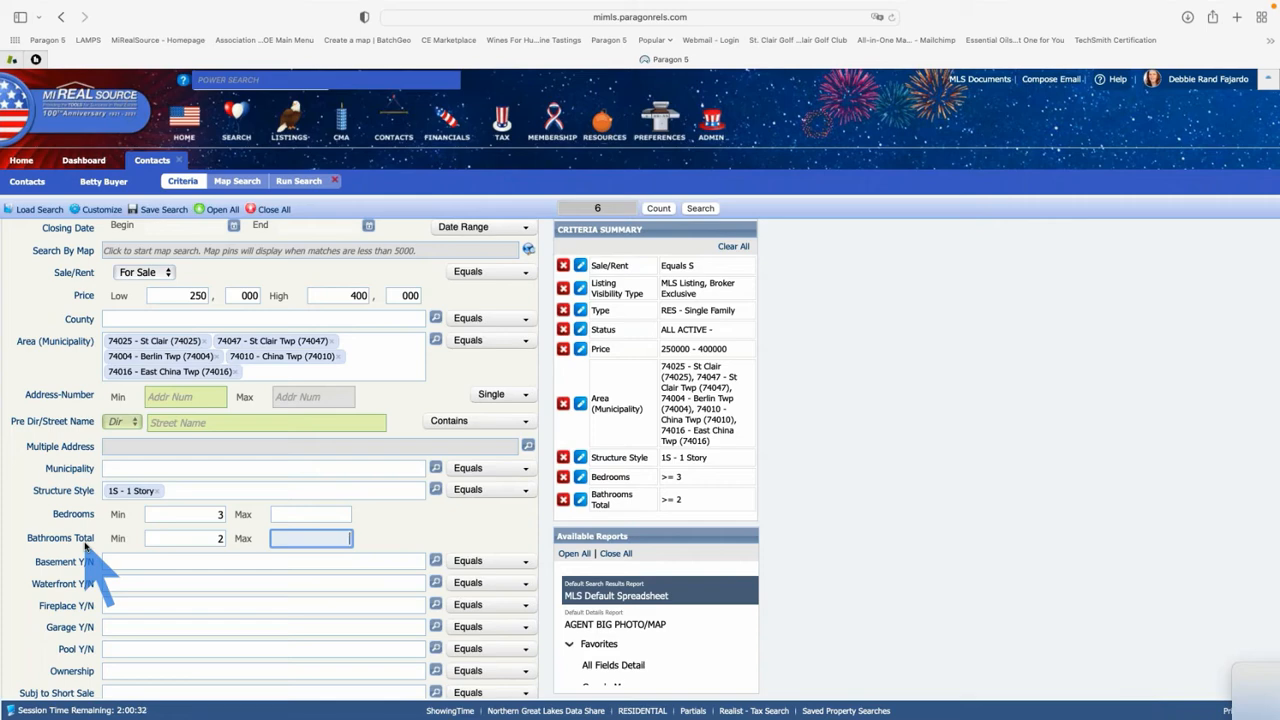
pyautogui.click(205, 561)
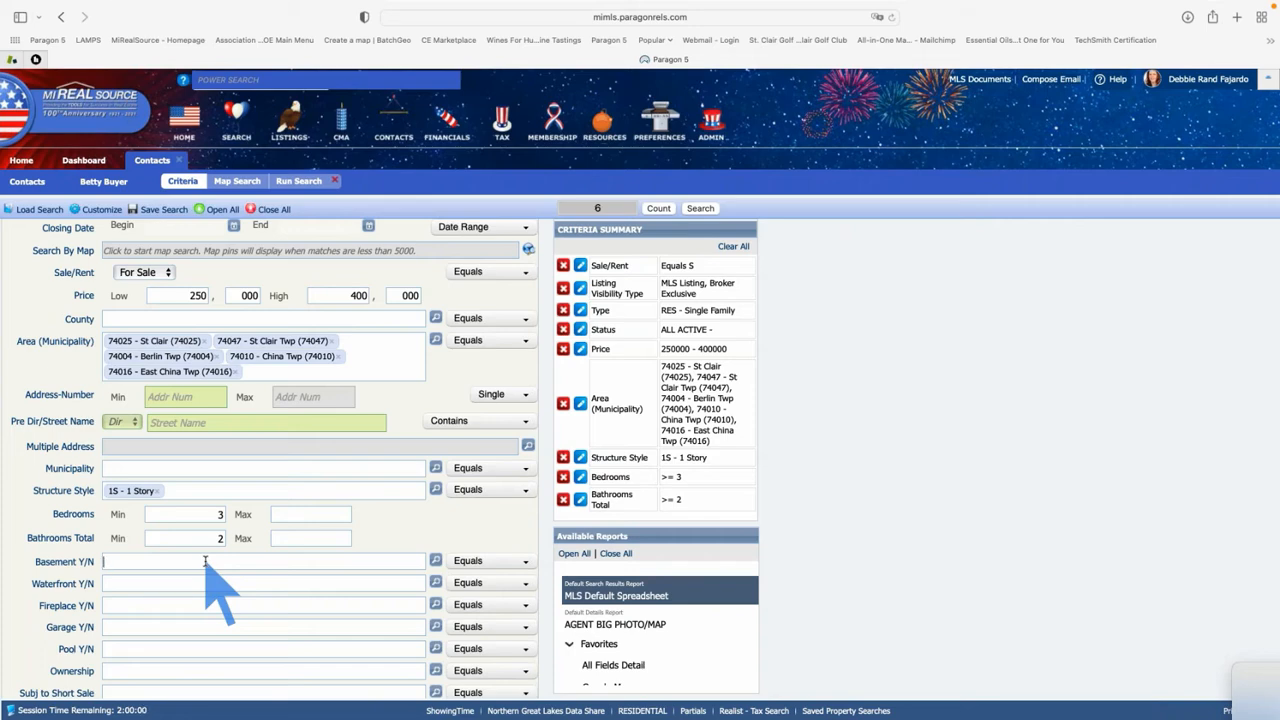
# Set Basement Y/N to Y - Yes
pyautogui.click(205, 562)
pyautogui.write('y')
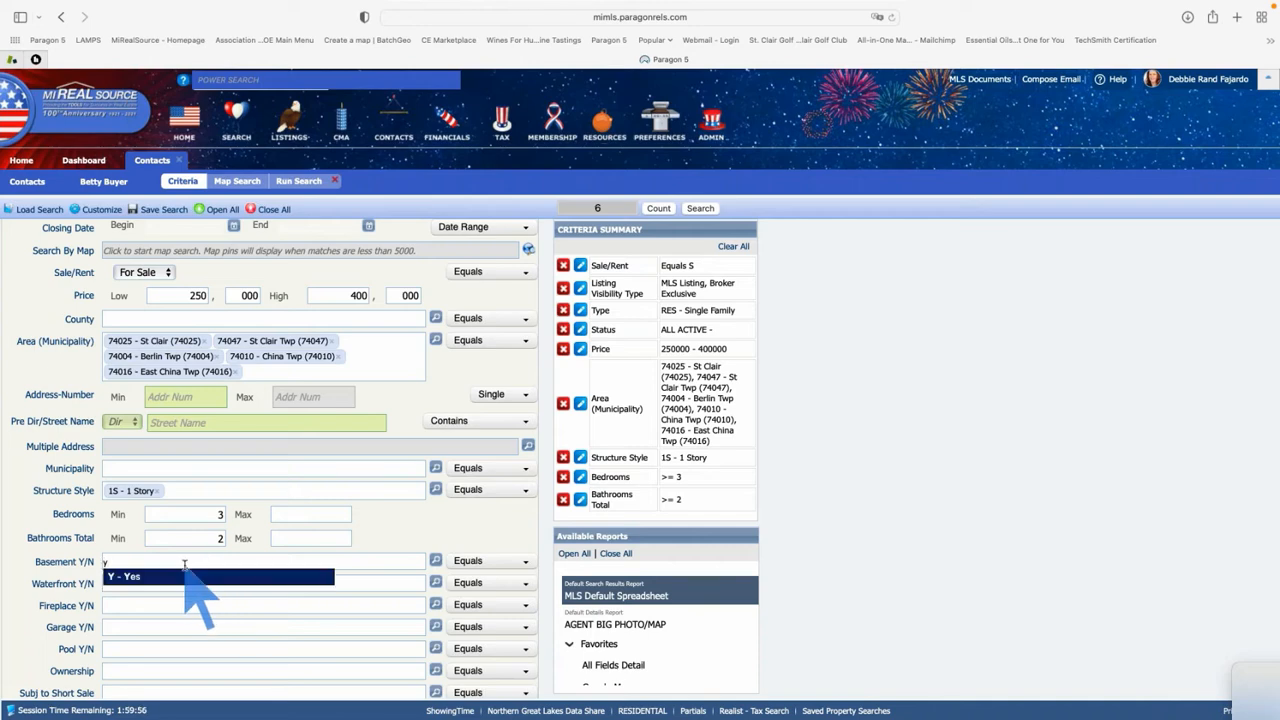
pyautogui.click(185, 576)
pyautogui.scroll(-3, 185, 566)
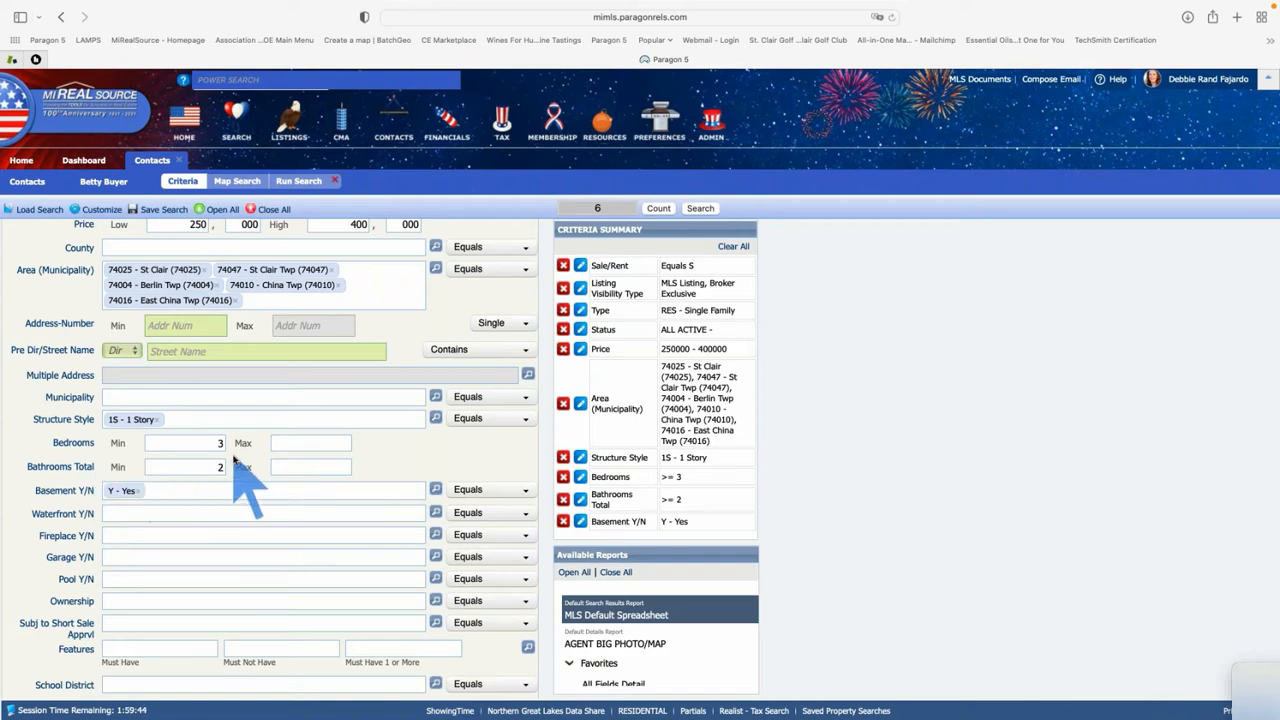
pyautogui.scroll(-2, 235, 470)
pyautogui.scroll(-3, 238, 478)
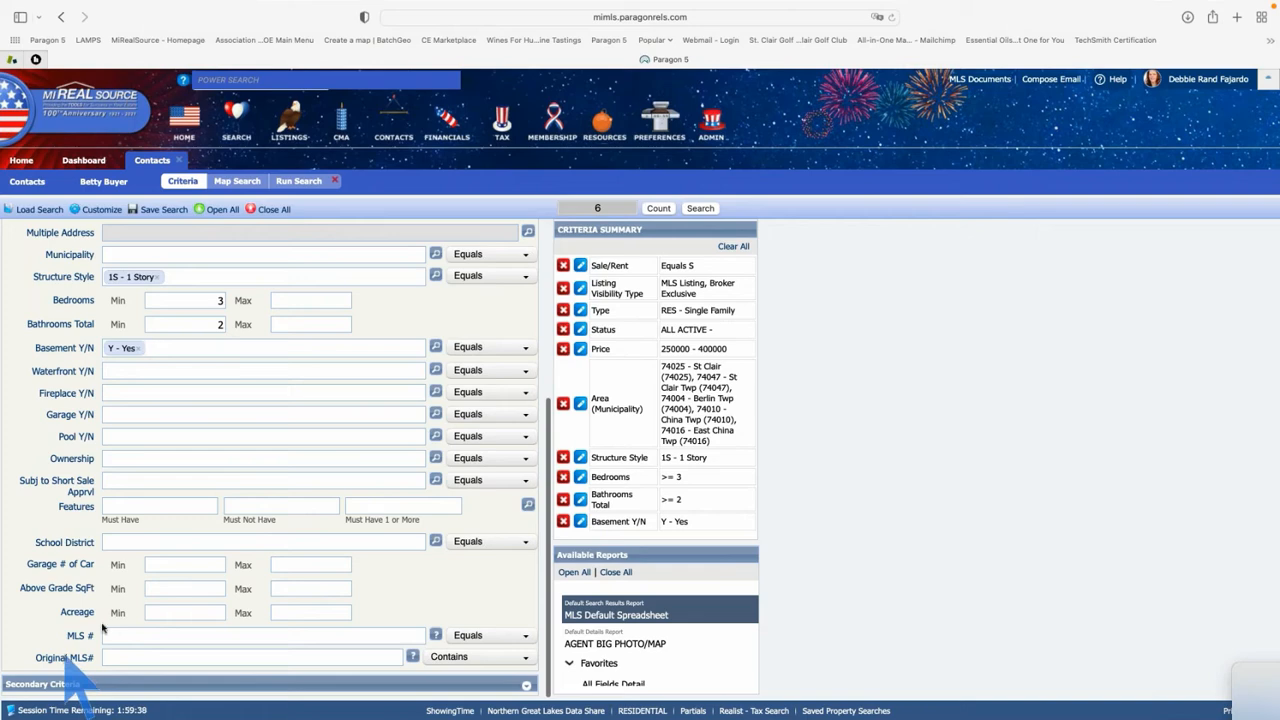
# Expand Secondary Criteria, enter a half-bathroom minimum of 2, then remove it
pyautogui.click(527, 684)
pyautogui.scroll(-5, 450, 615)
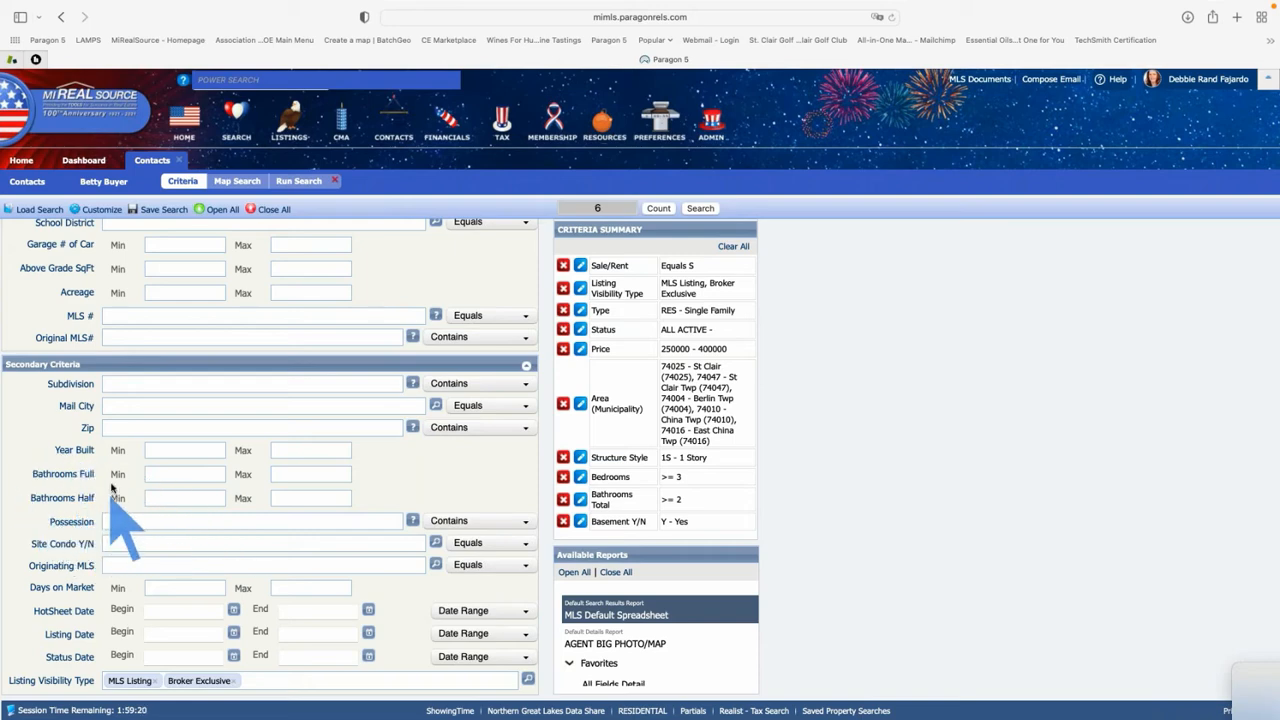
pyautogui.click(176, 497)
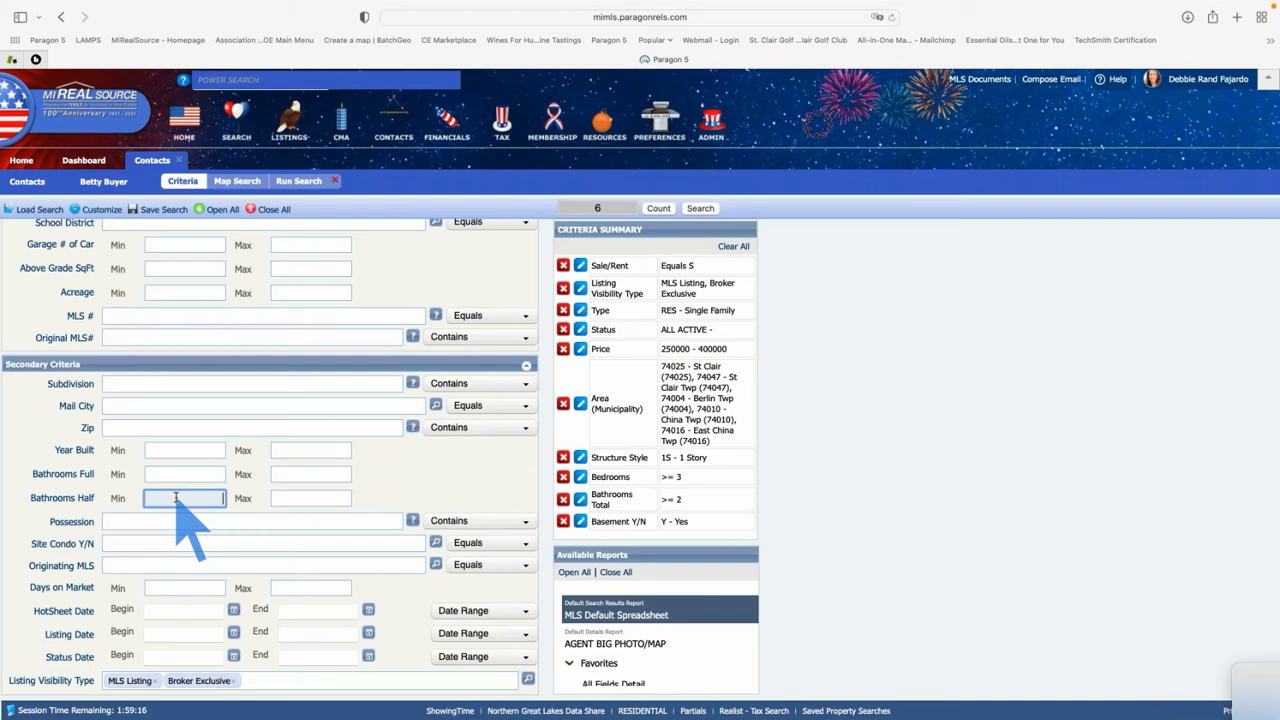
pyautogui.write('2')
pyautogui.press('Tab')
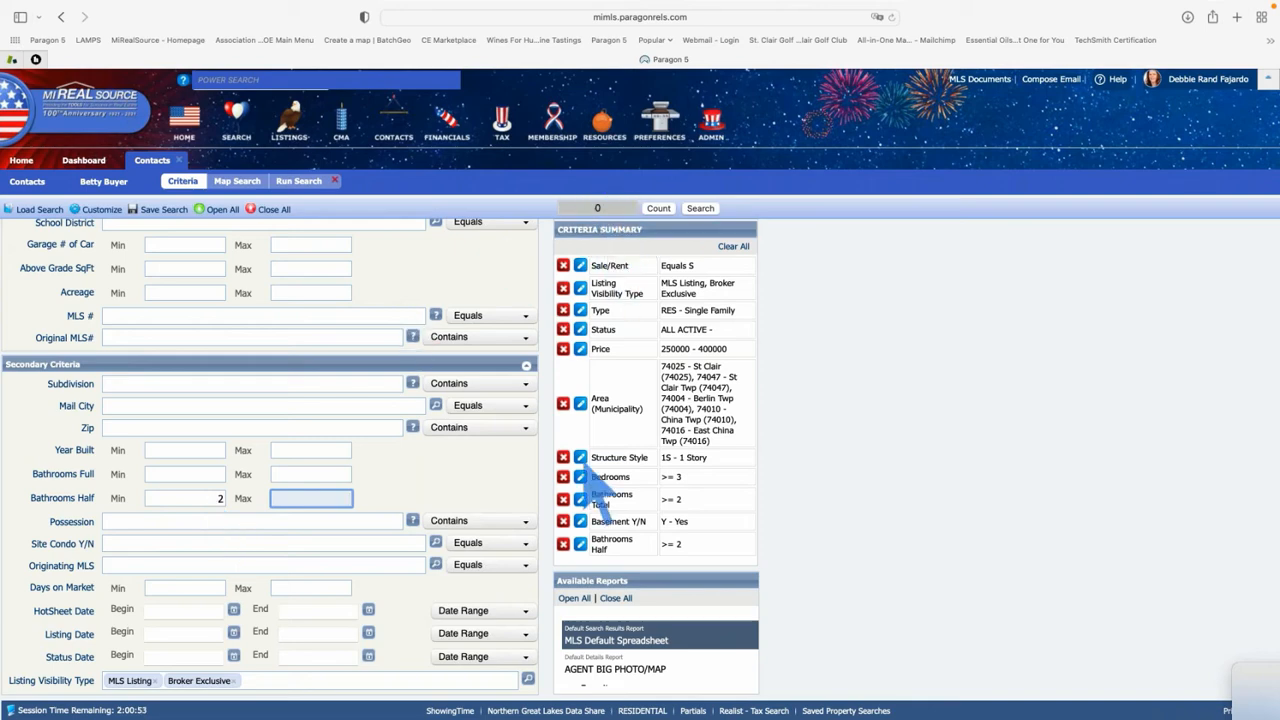
pyautogui.click(563, 545)
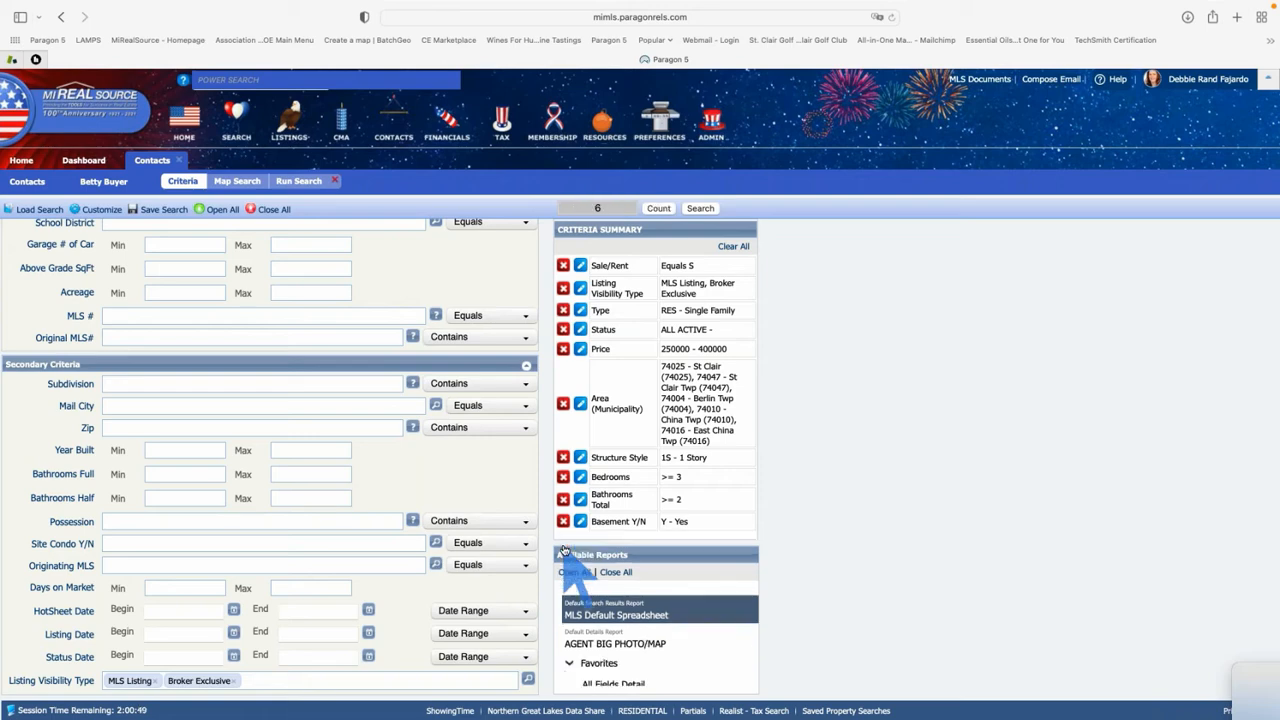
# Set Bathrooms Full Min to 2 and clear the half-bathroom criterion again
pyautogui.click(211, 474)
pyautogui.write('2')
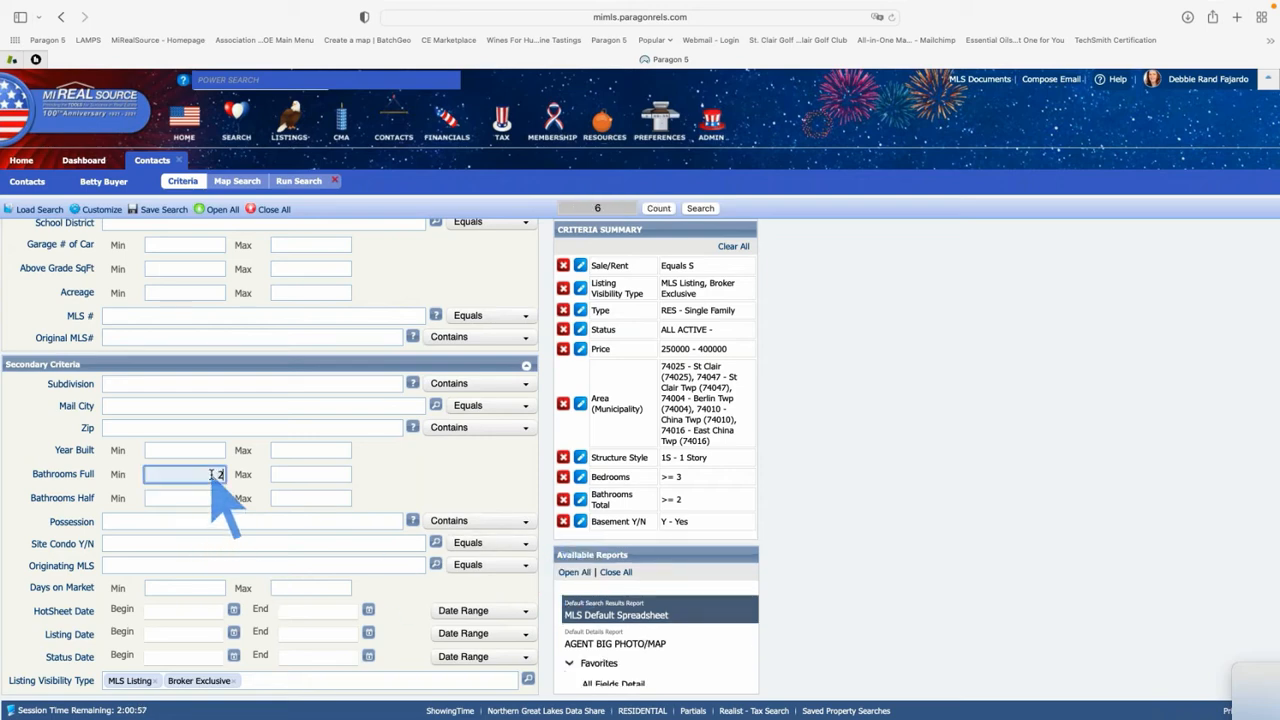
pyautogui.press('Tab')
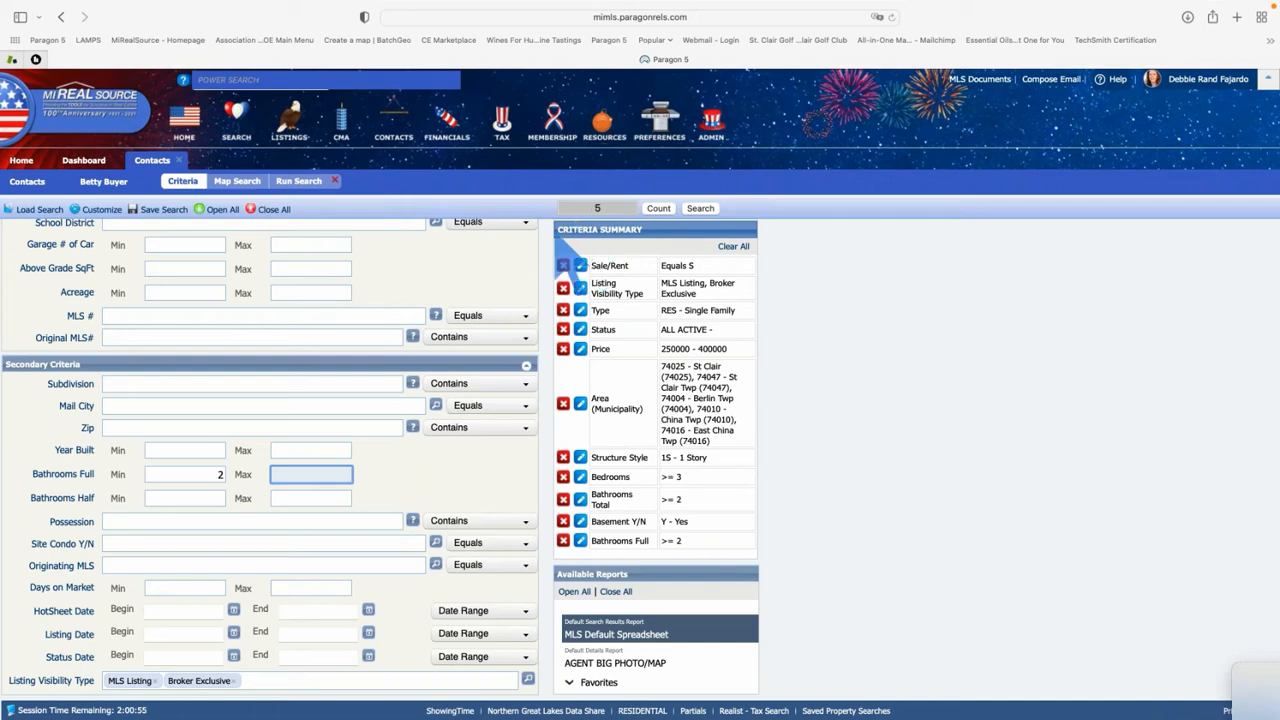
pyautogui.click(219, 497)
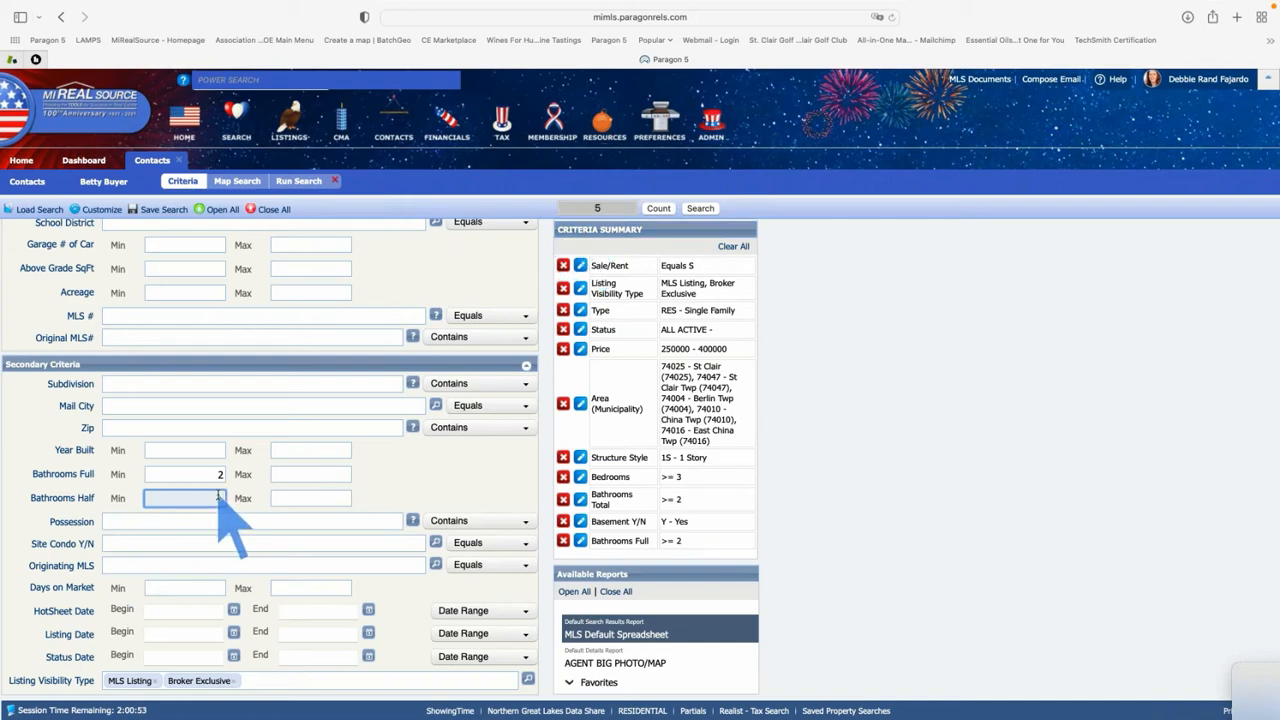
pyautogui.write('1')
pyautogui.press('Tab')
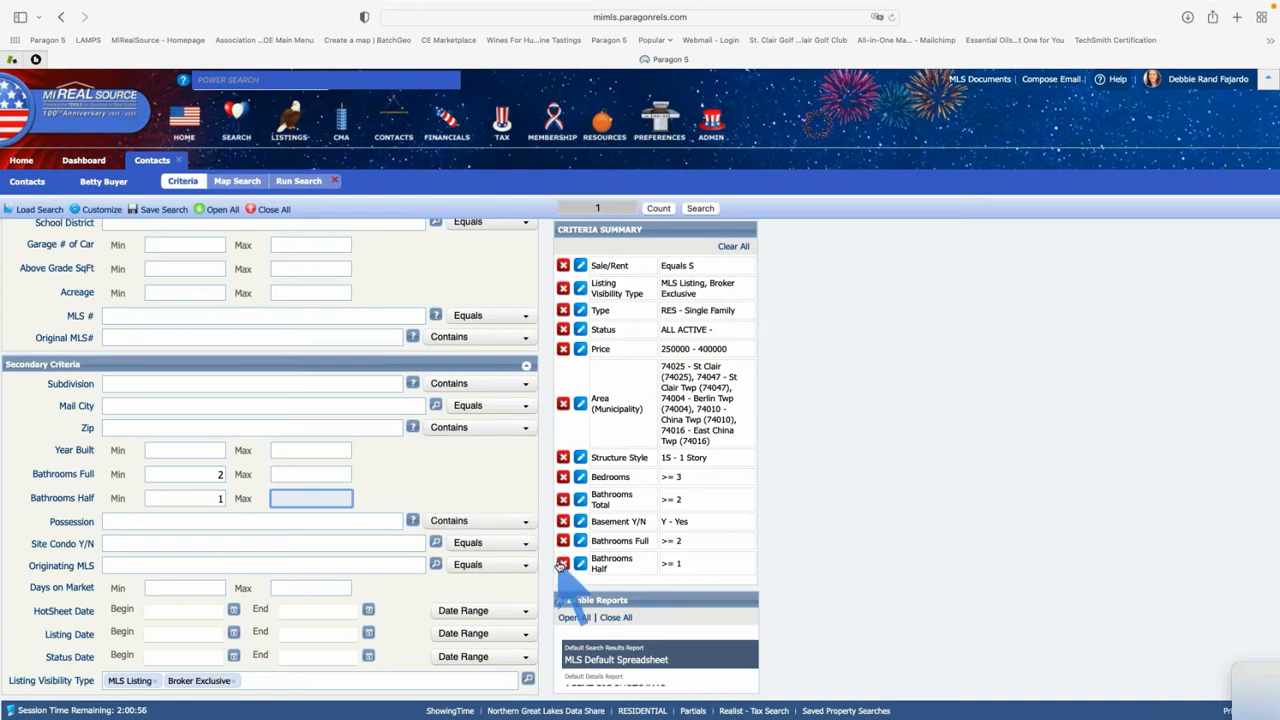
pyautogui.click(563, 563)
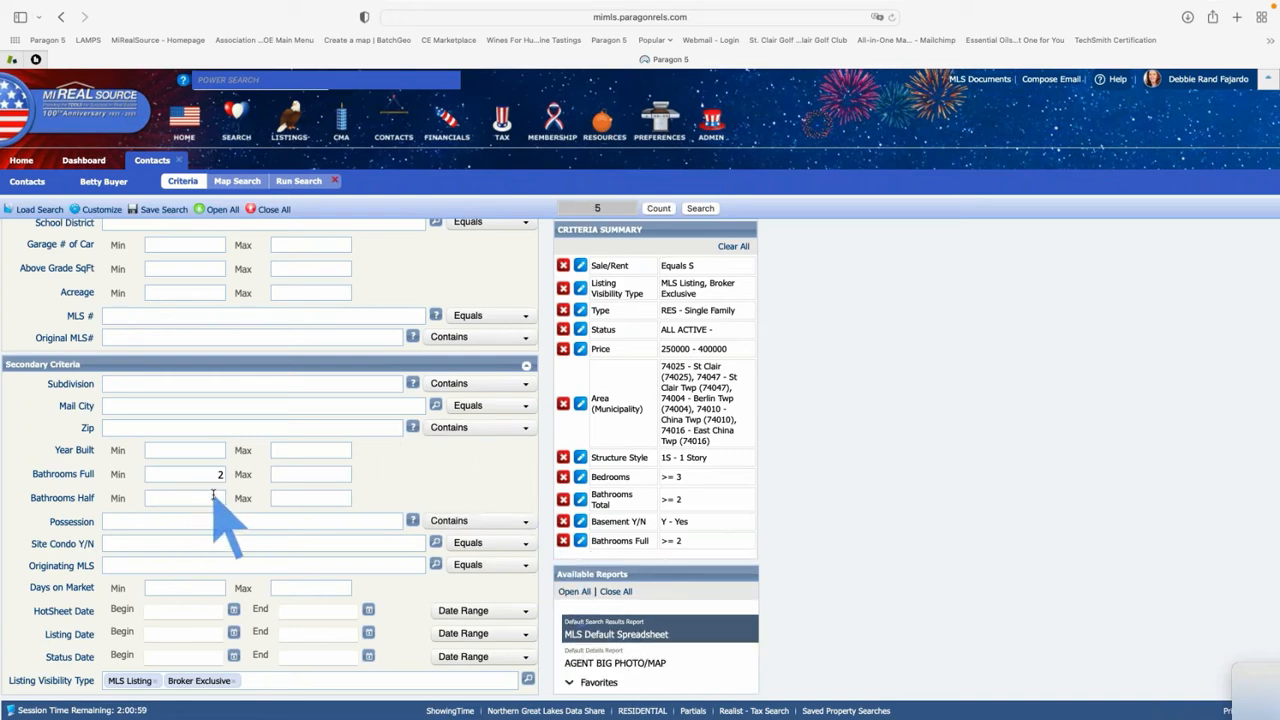
pyautogui.scroll(3, 213, 495)
pyautogui.scroll(1, 213, 495)
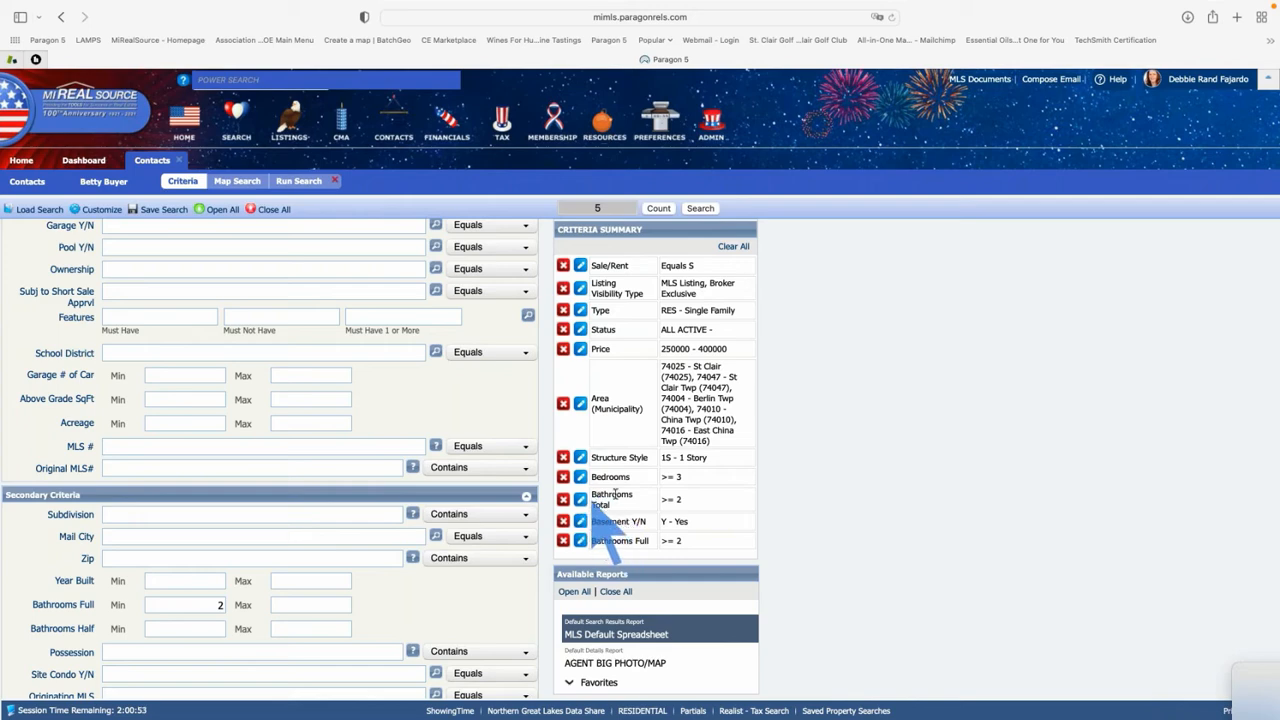
# Remove the Bathrooms Total criterion from the Criteria Summary
pyautogui.click(564, 500)
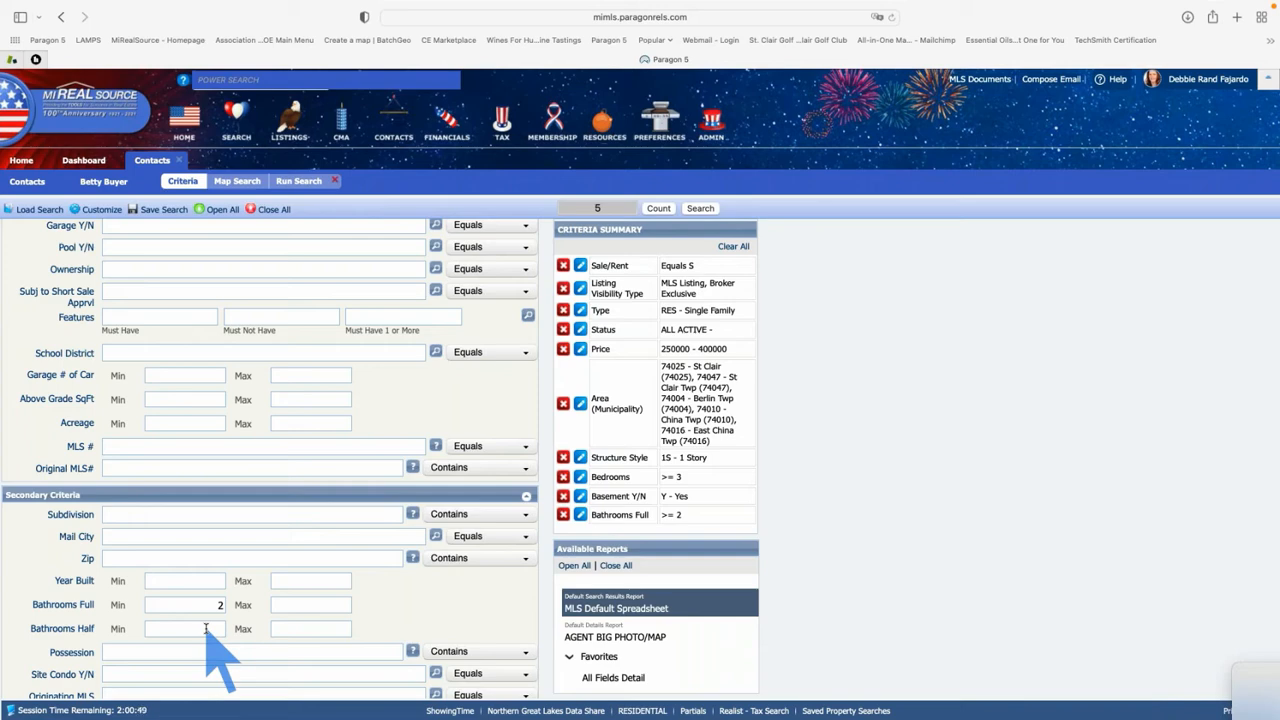
pyautogui.scroll(3, 163, 400)
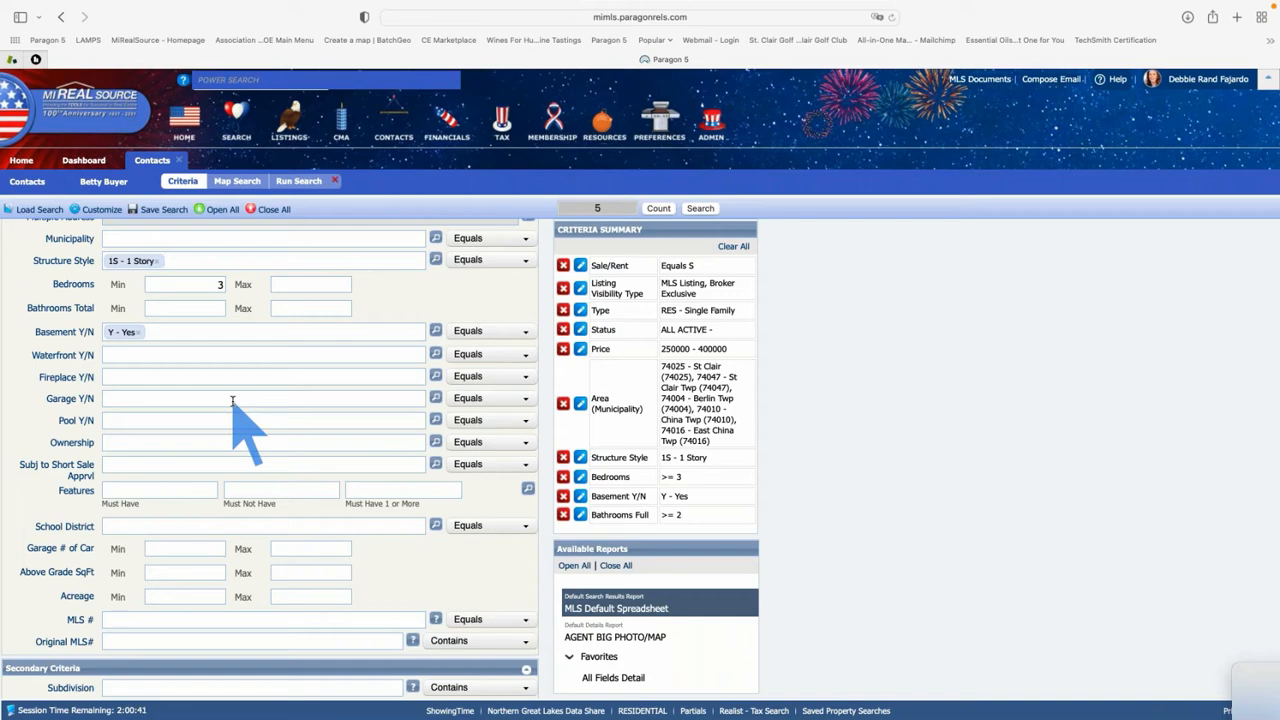
pyautogui.scroll(-3, 232, 400)
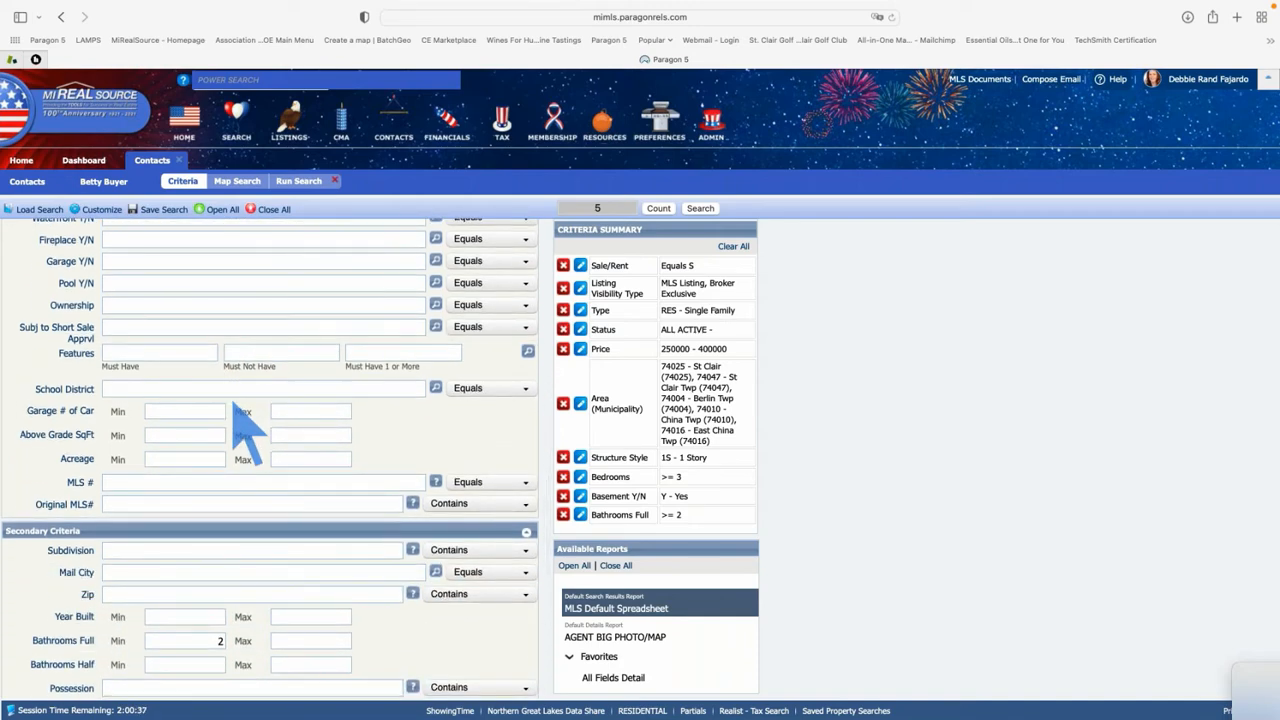
pyautogui.scroll(-2, 248, 430)
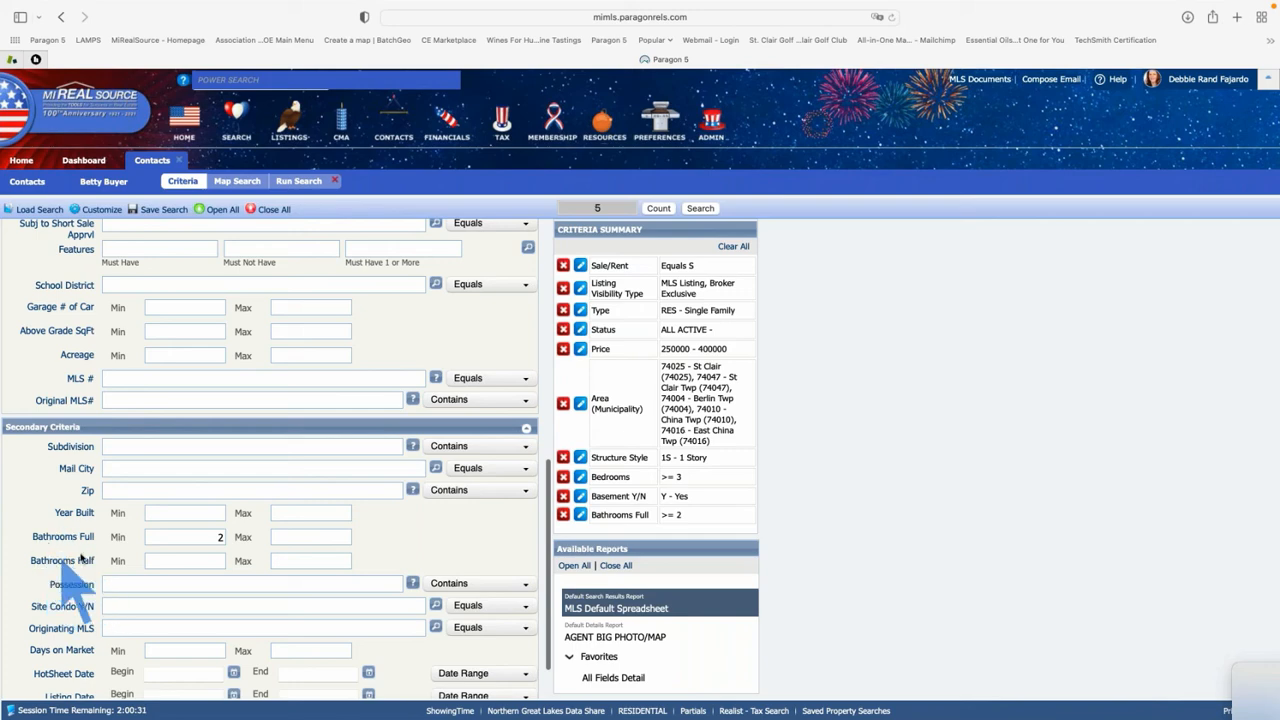
pyautogui.scroll(3, 80, 490)
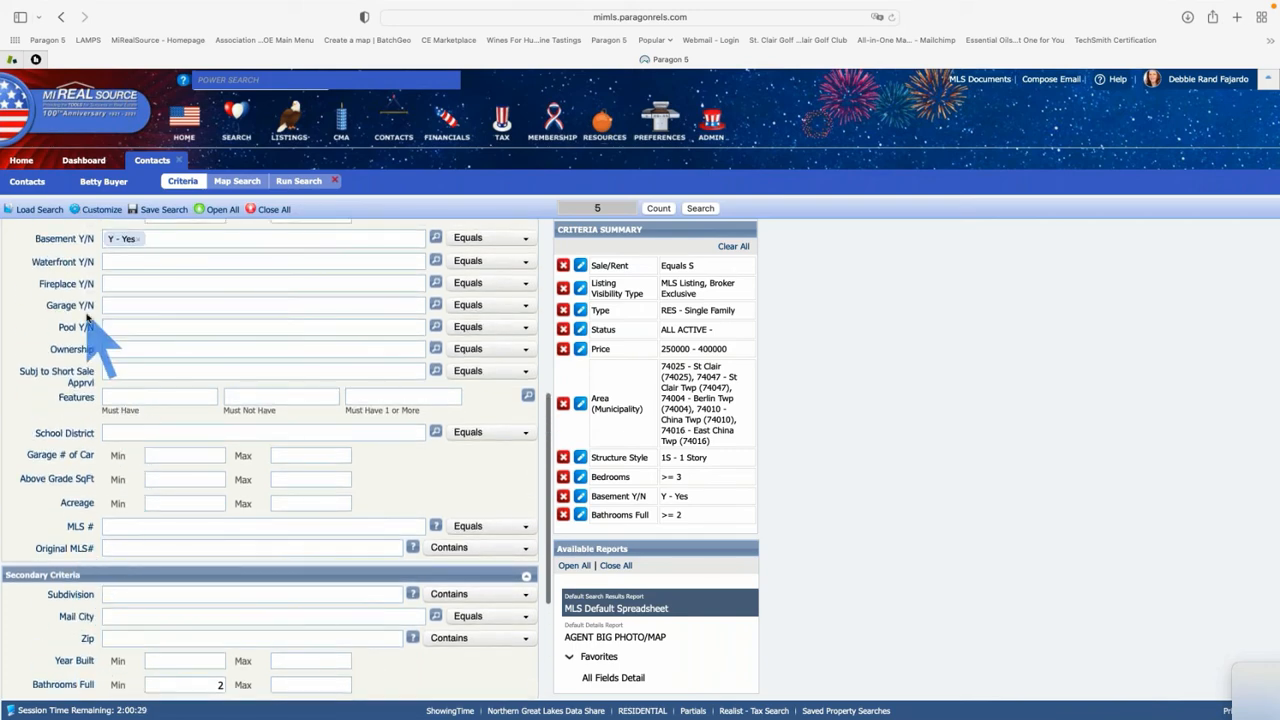
pyautogui.scroll(2, 86, 318)
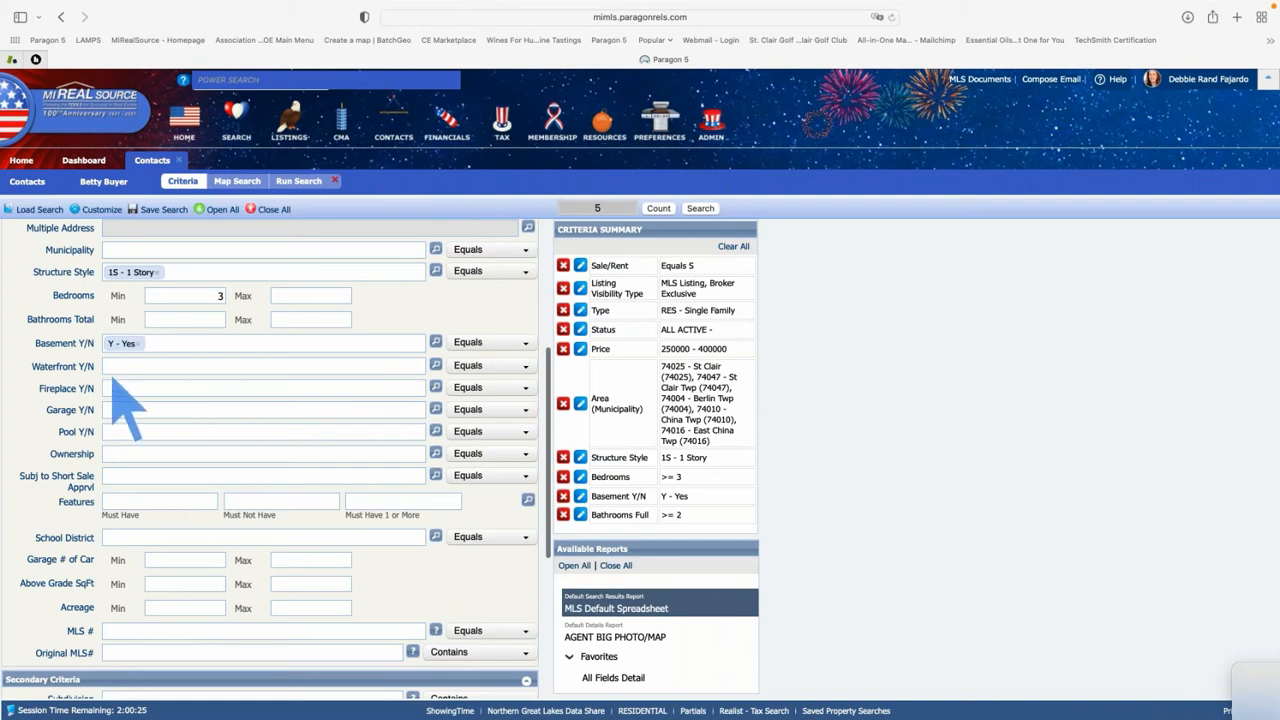
pyautogui.click(123, 388)
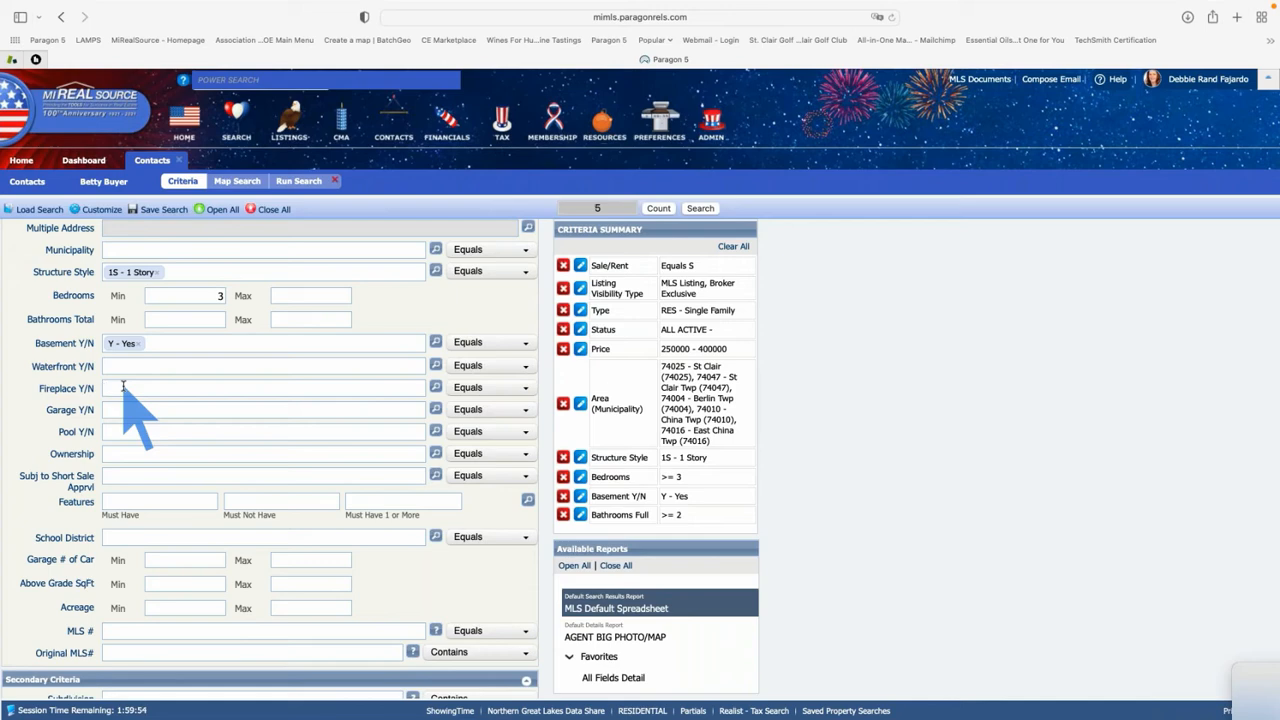
# Set the Garage # of Car minimum to 2
pyautogui.click(127, 410)
pyautogui.scroll(-1, 127, 410)
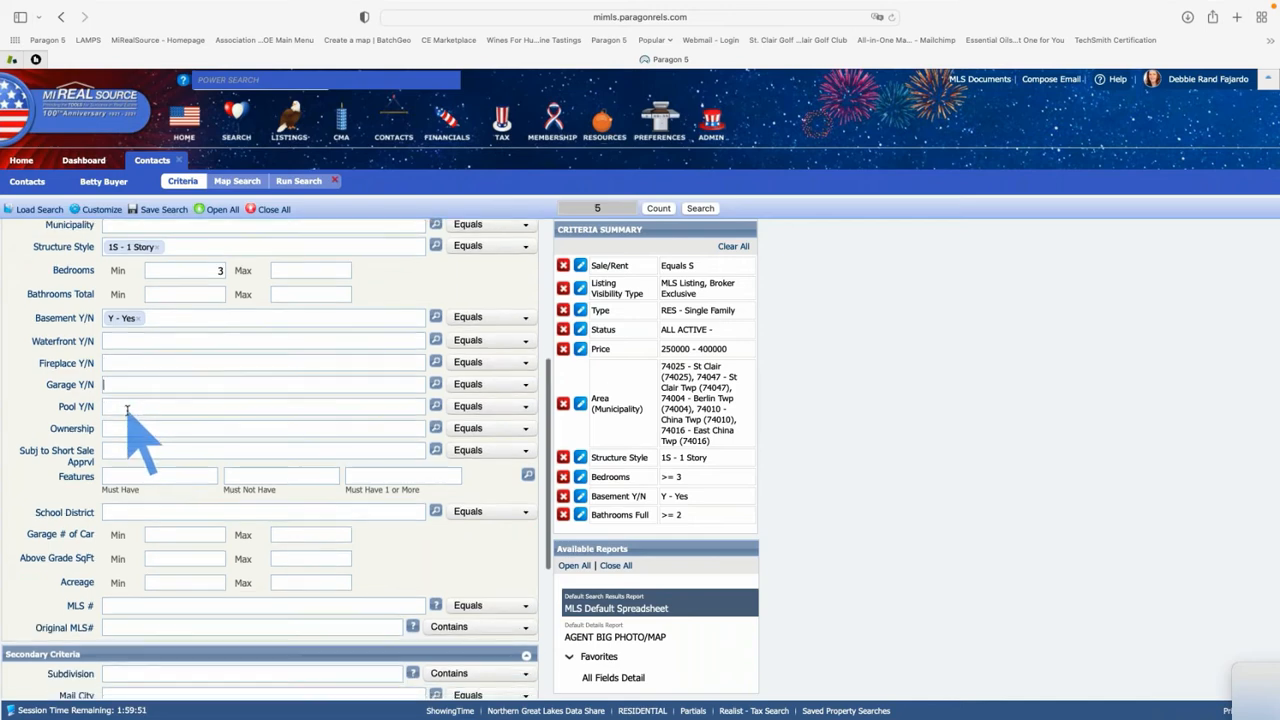
pyautogui.click(191, 533)
pyautogui.write('2')
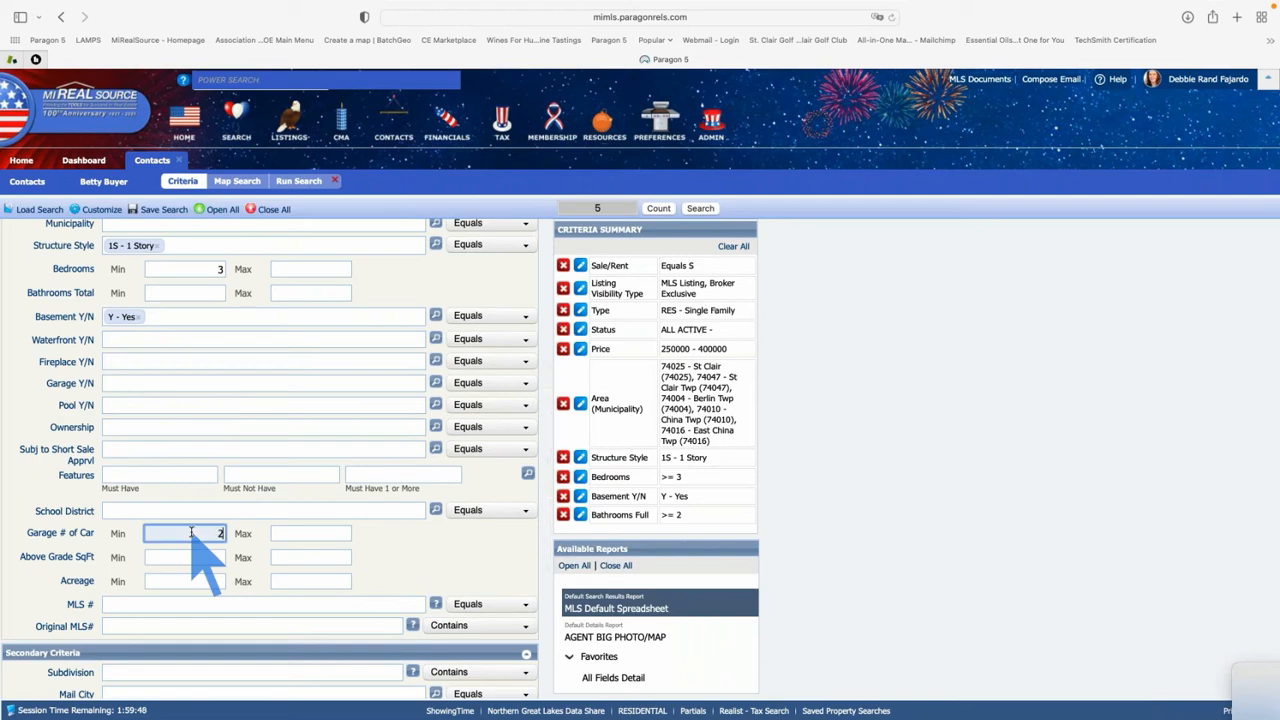
pyautogui.press('Tab')
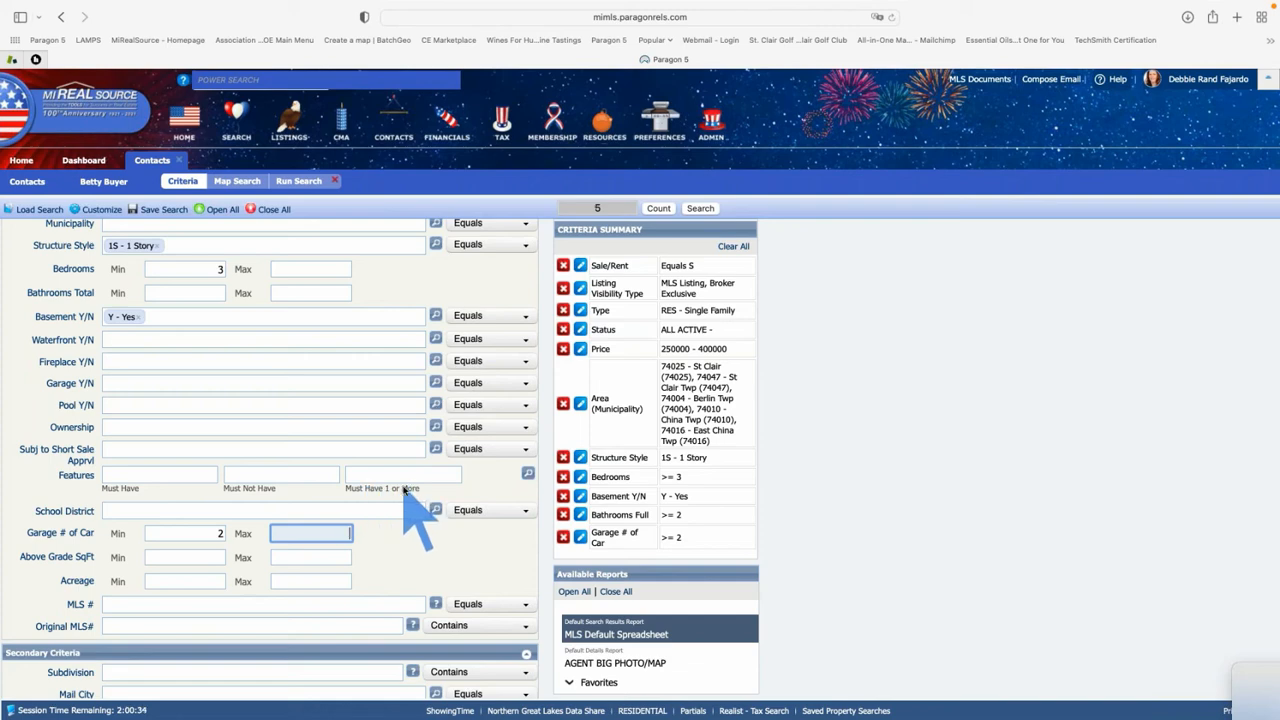
# Open the Features picker and expand Q - Foundation Type to browse Basement, Crawl and Slab
pyautogui.click(529, 474)
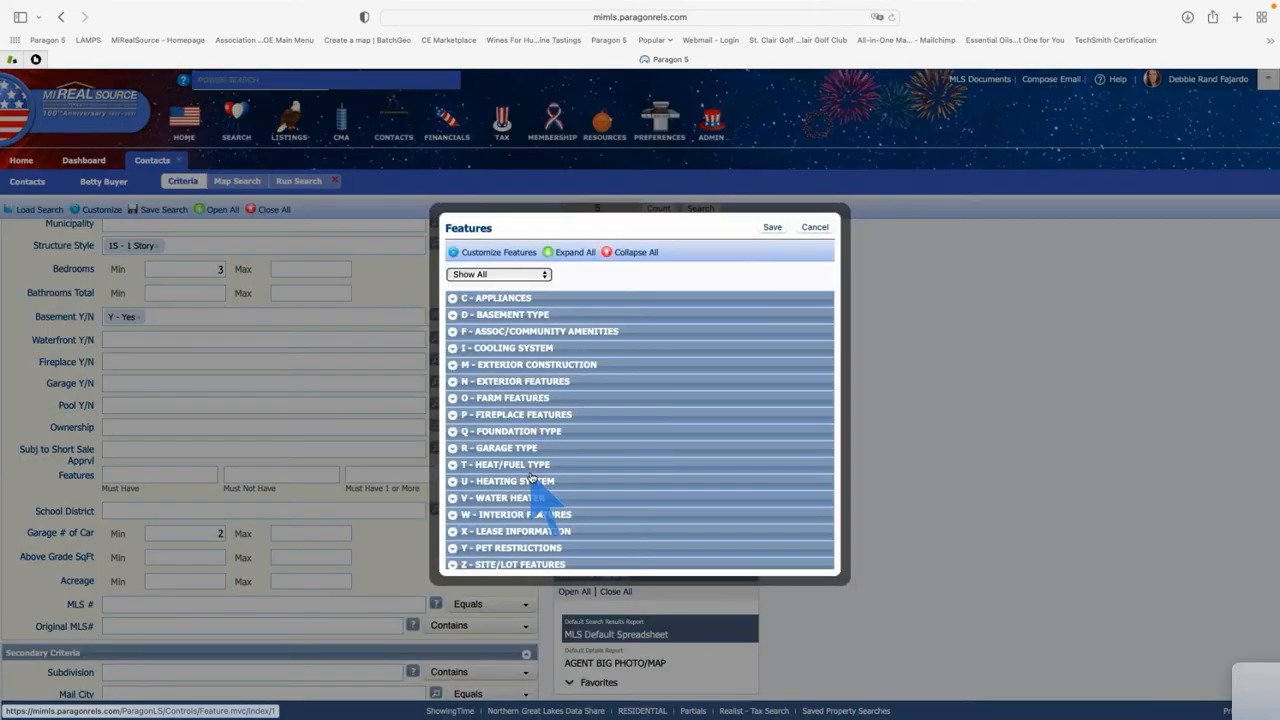
pyautogui.click(453, 425)
pyautogui.scroll(-2, 630, 420)
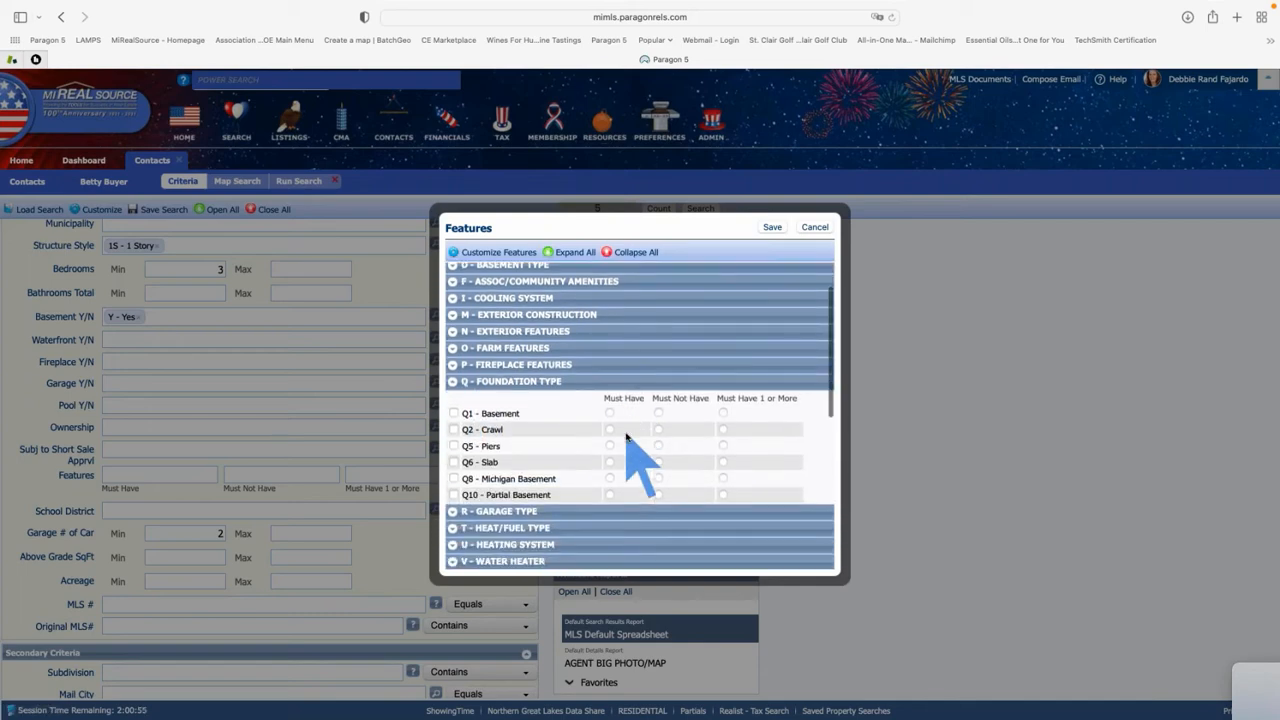
pyautogui.scroll(-1, 628, 437)
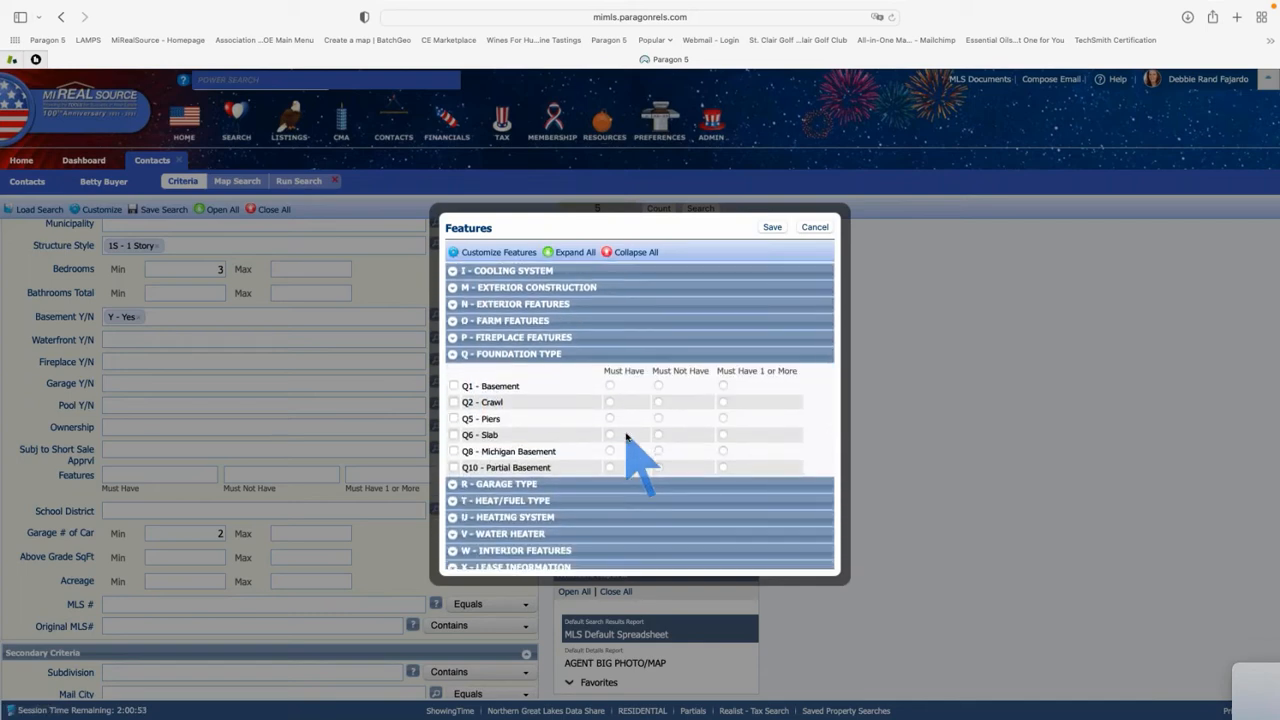
pyautogui.scroll(-5, 627, 436)
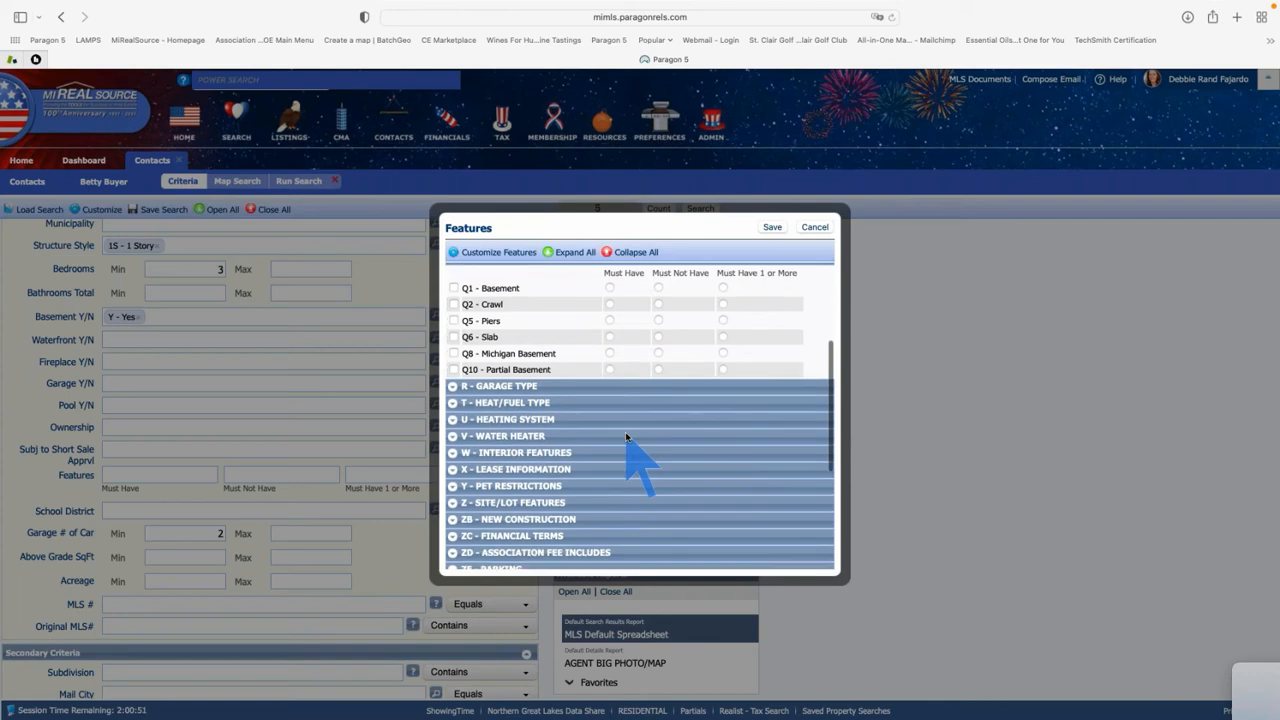
pyautogui.scroll(-3, 627, 436)
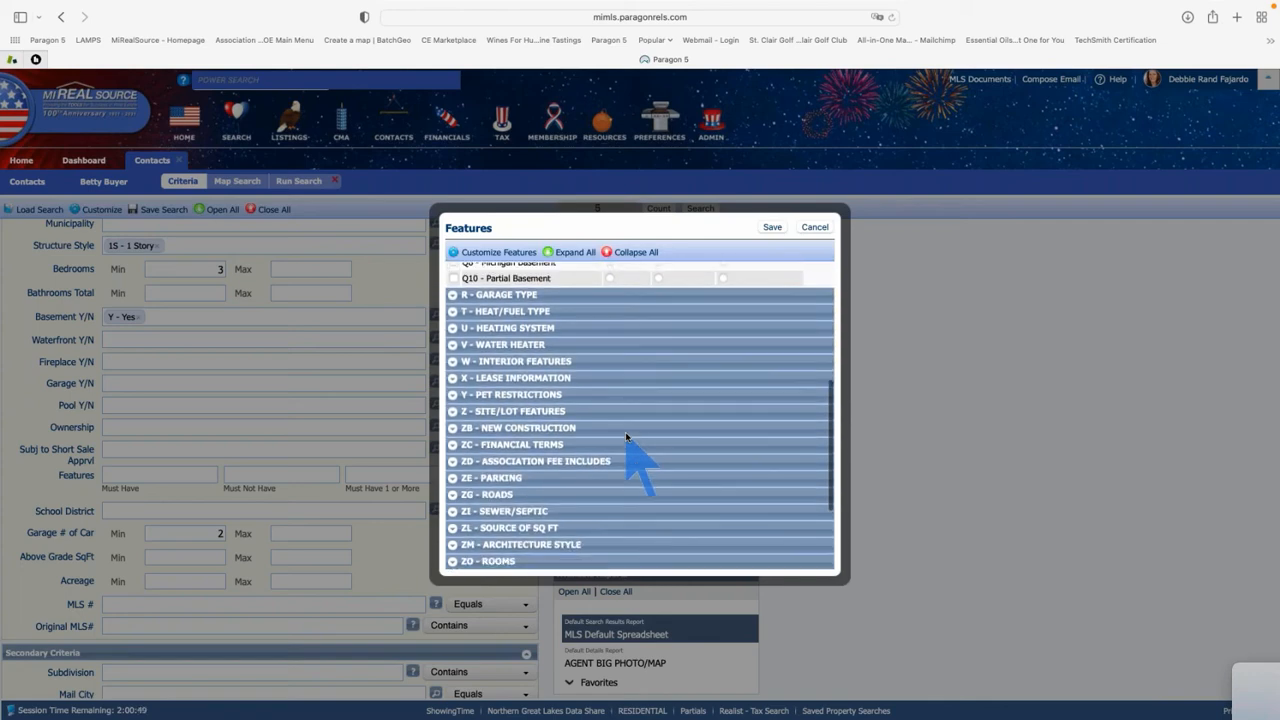
pyautogui.scroll(-4, 627, 436)
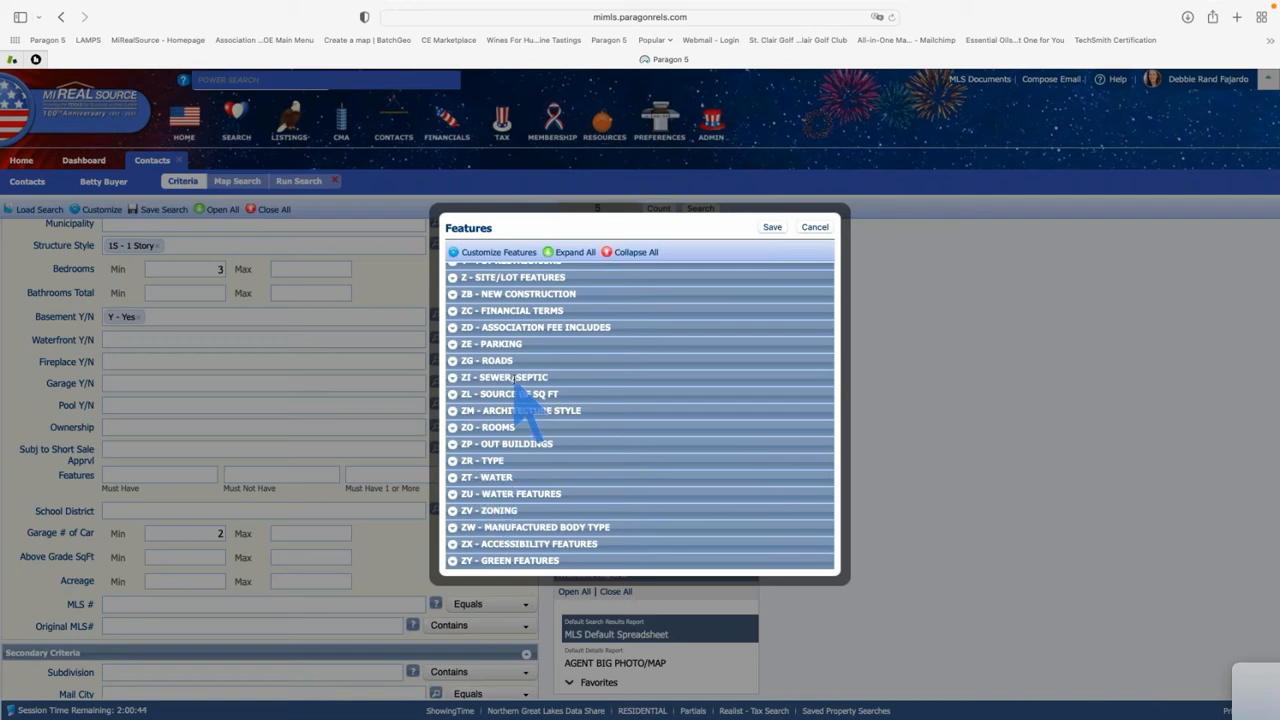
pyautogui.scroll(15, 513, 380)
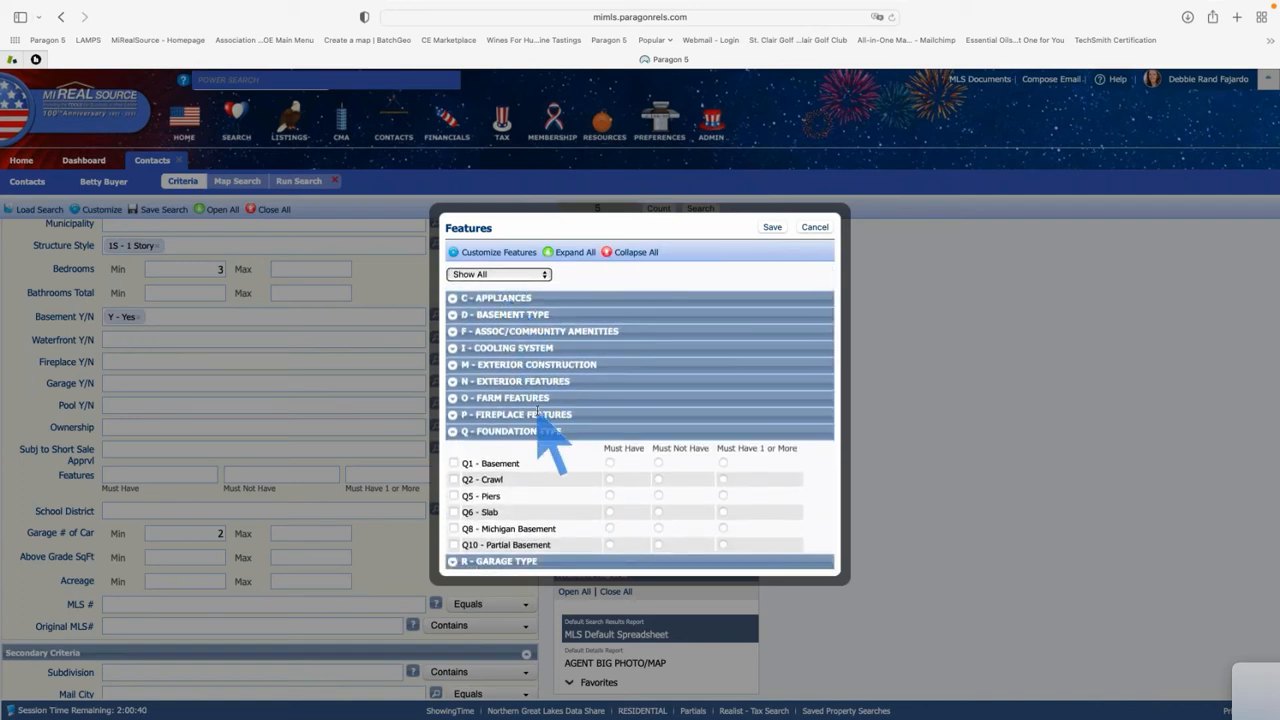
# Set P2 Basement Fireplace to Must Not Have, P4, P6, P14 to Must Have 1 or More, and save
pyautogui.click(455, 414)
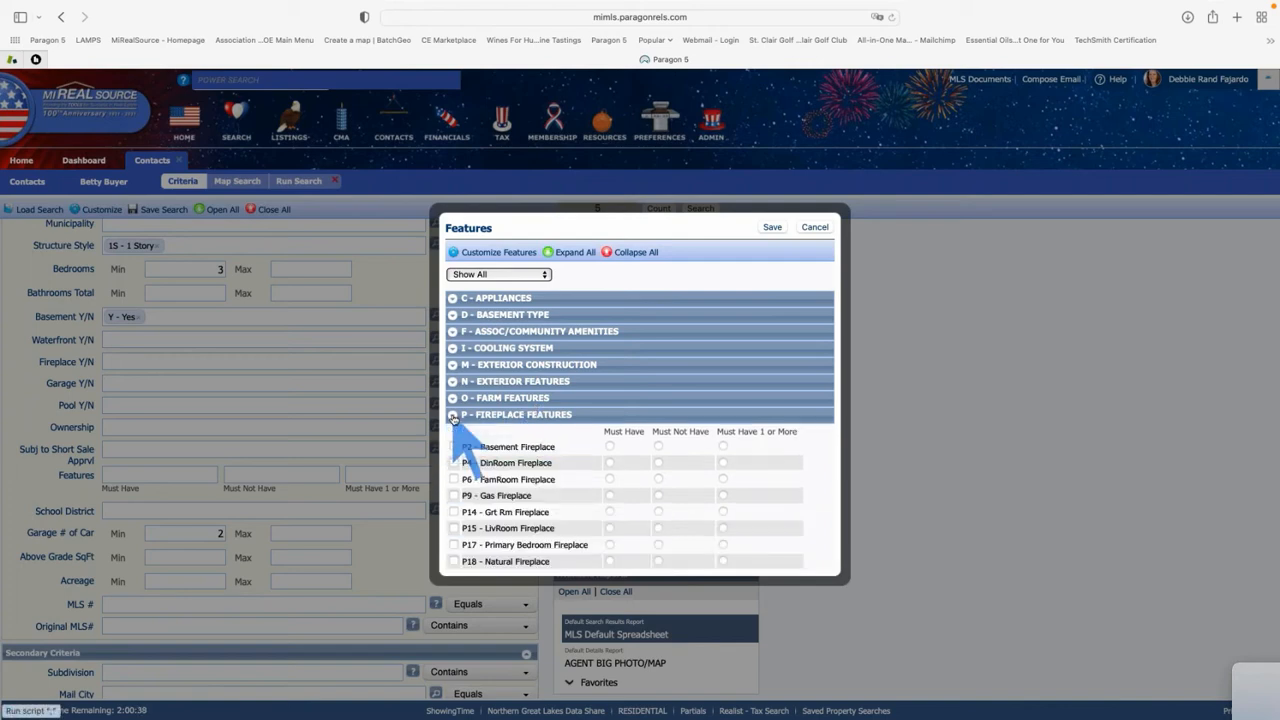
pyautogui.scroll(-3, 552, 378)
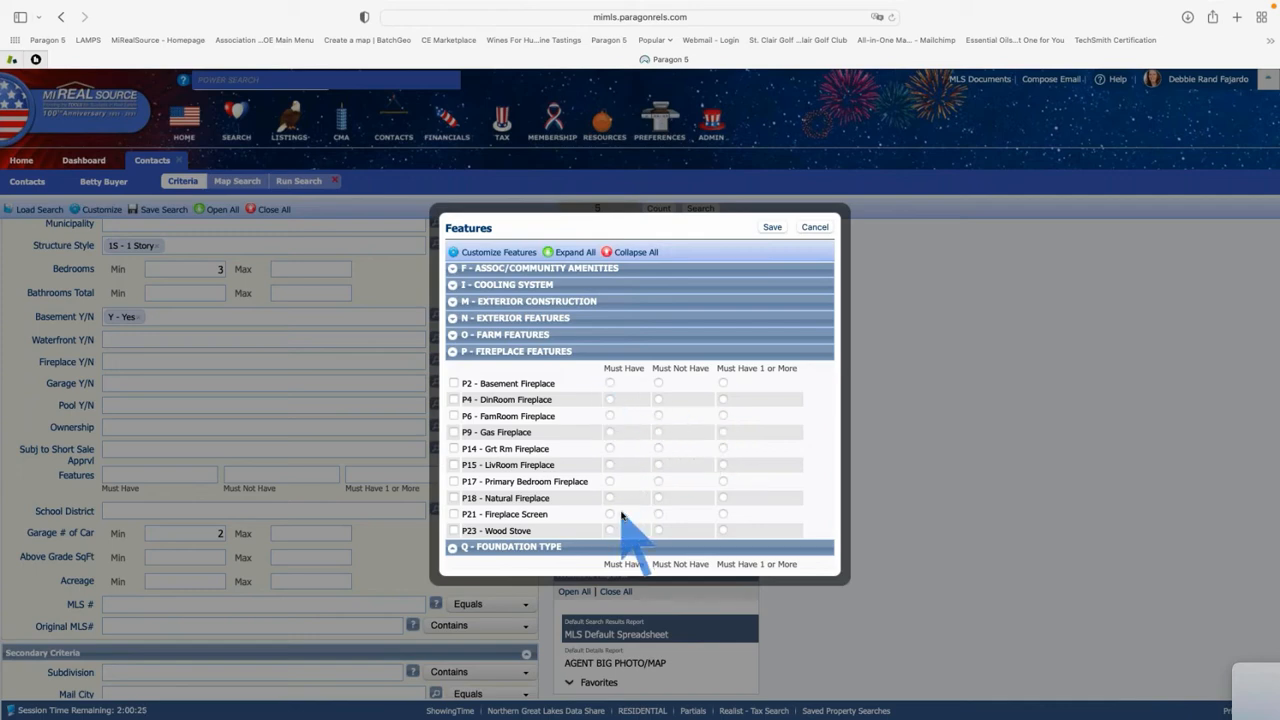
pyautogui.click(657, 383)
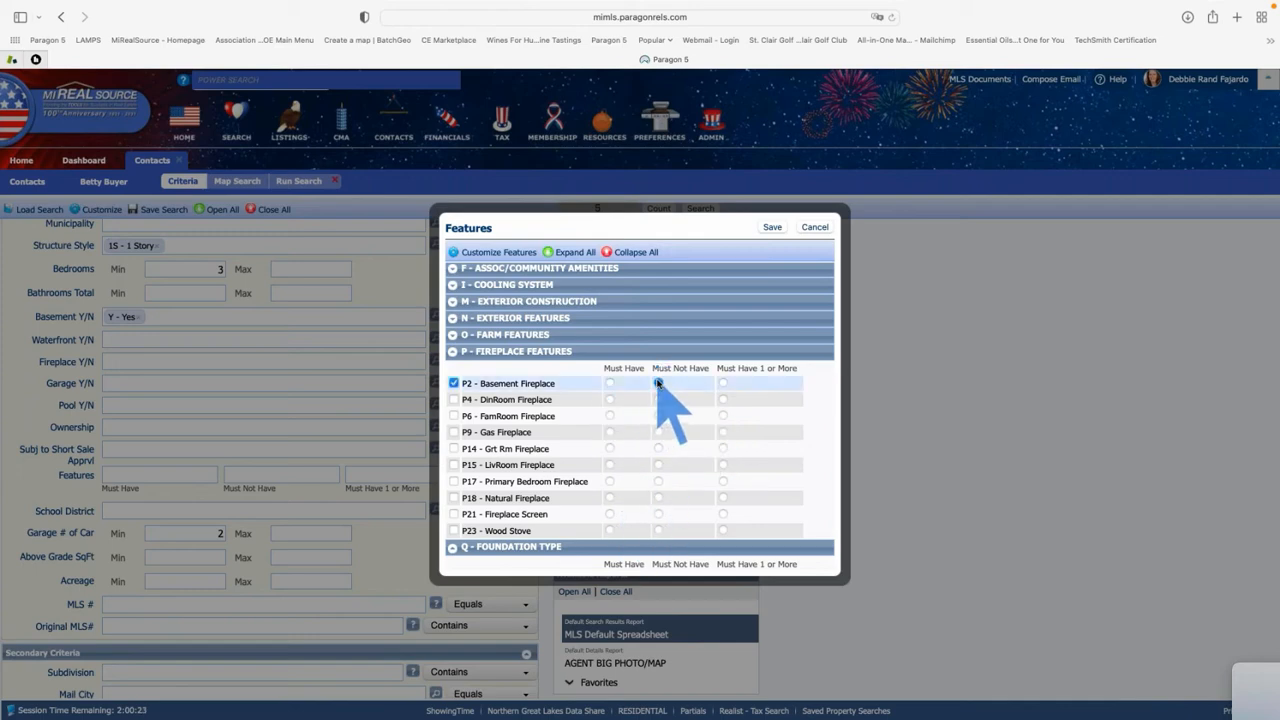
pyautogui.click(723, 399)
pyautogui.click(723, 415)
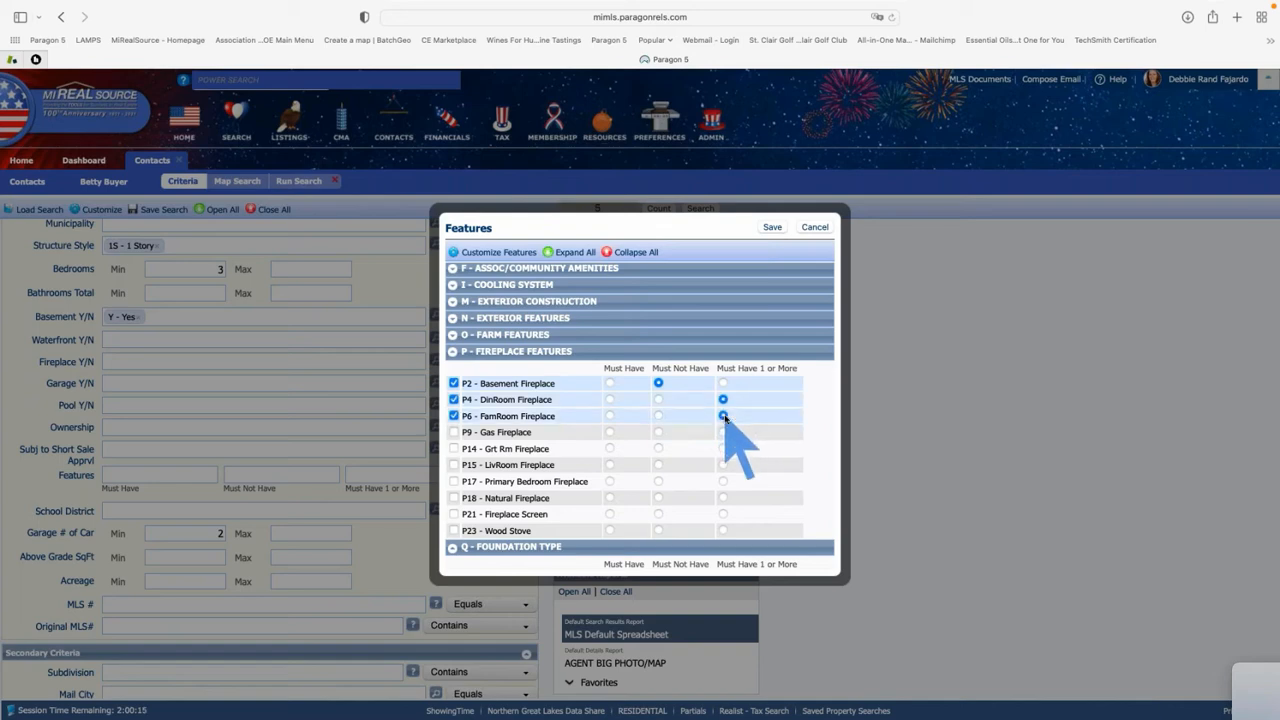
pyautogui.click(723, 448)
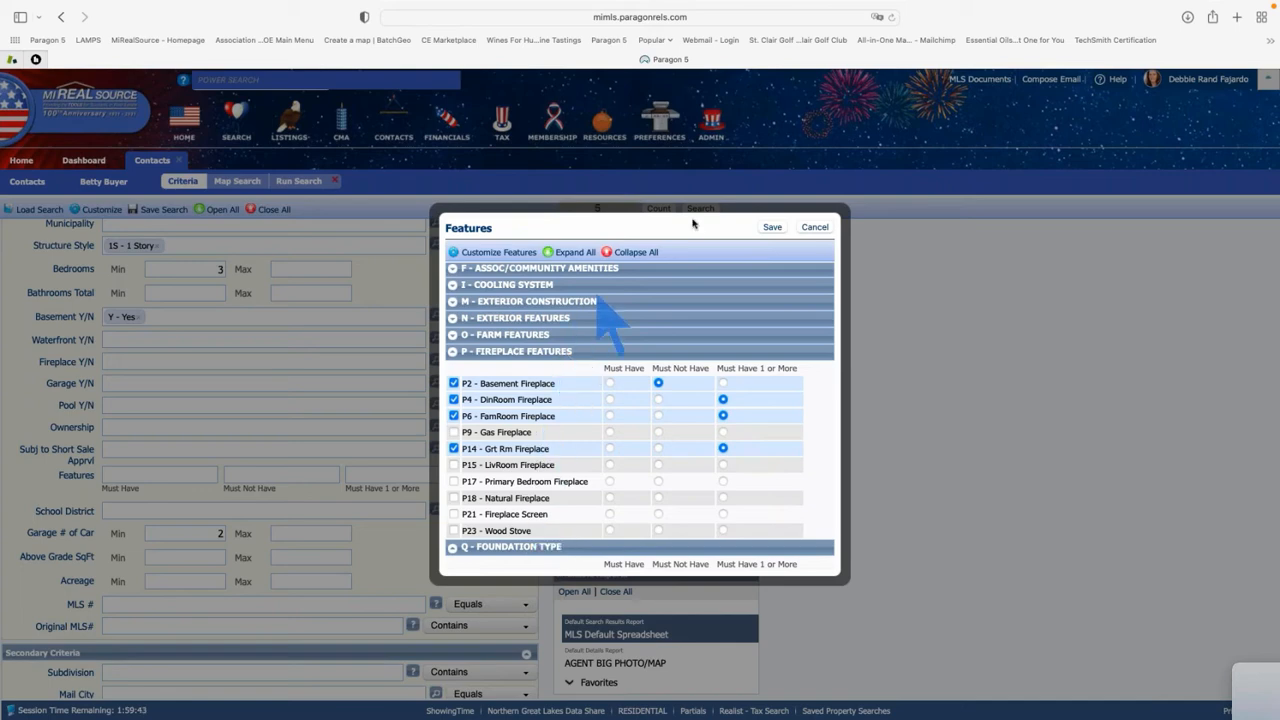
pyautogui.click(772, 228)
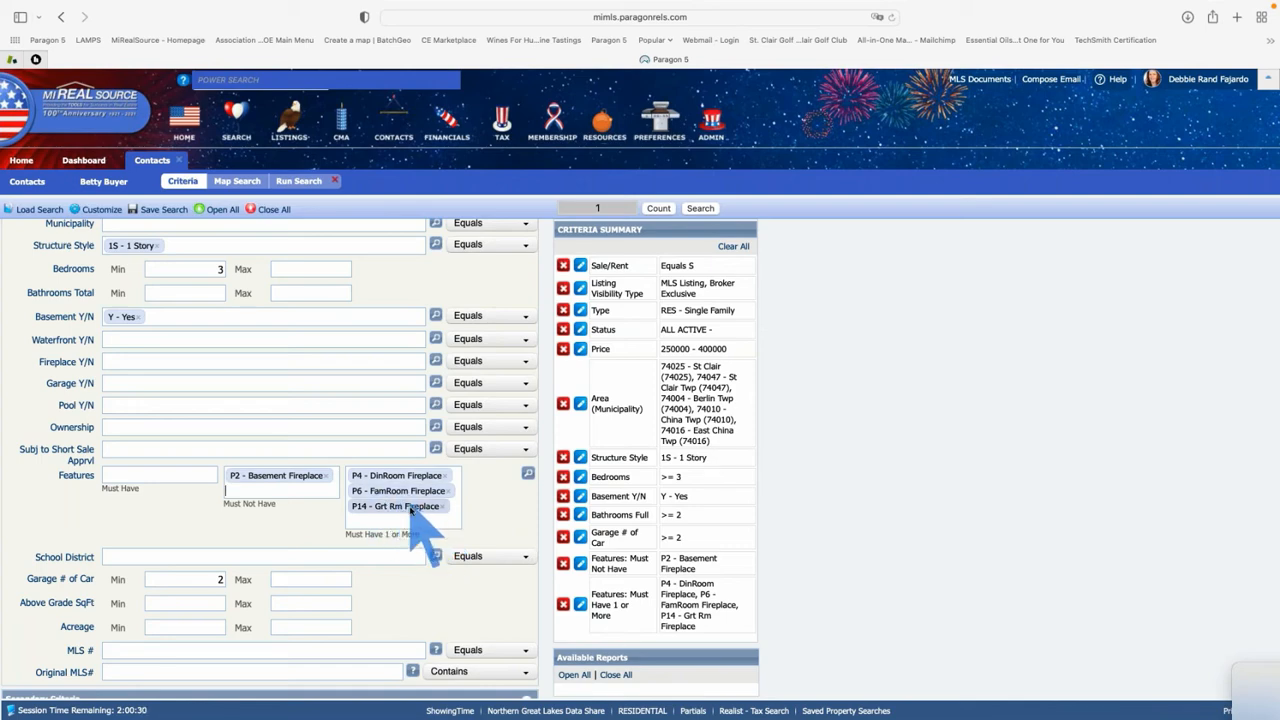
pyautogui.moveTo(412, 510); pyautogui.dragTo(413, 512)
# Remove the Features: Must Have 1 or More fireplace criterion
pyautogui.click(564, 605)
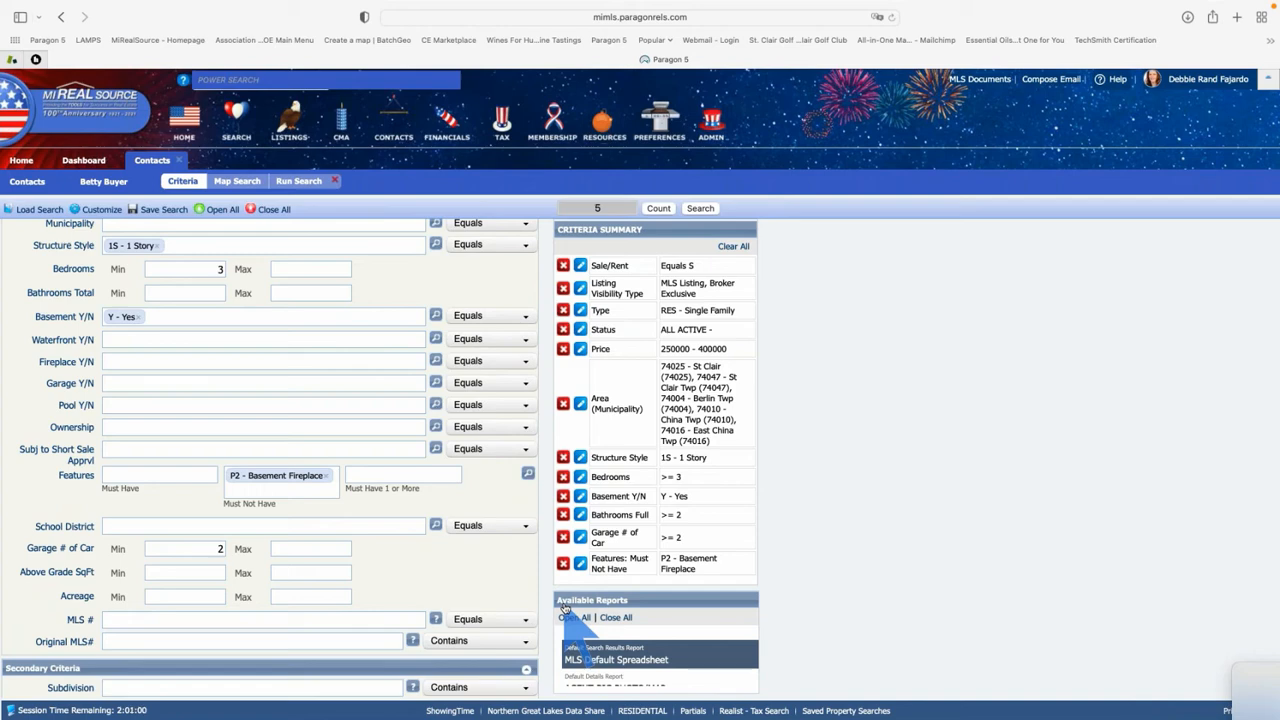
pyautogui.scroll(-3, 420, 550)
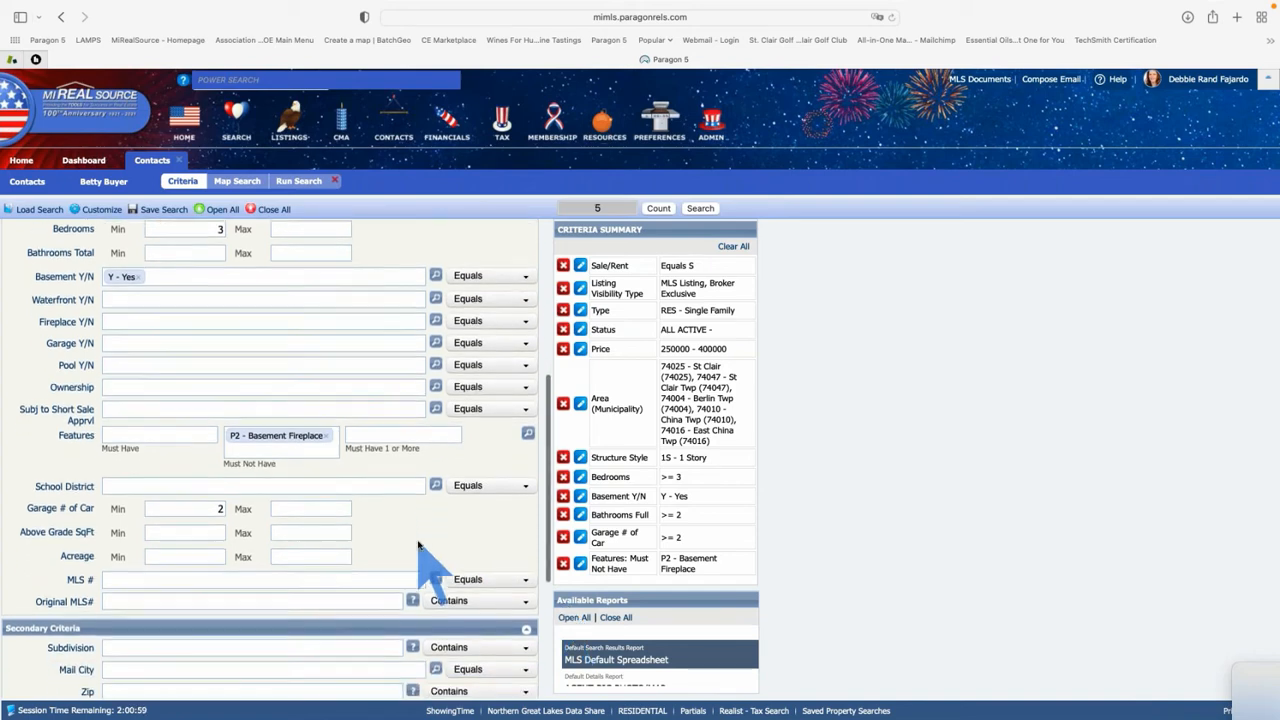
pyautogui.scroll(-4, 418, 545)
pyautogui.scroll(2, 429, 480)
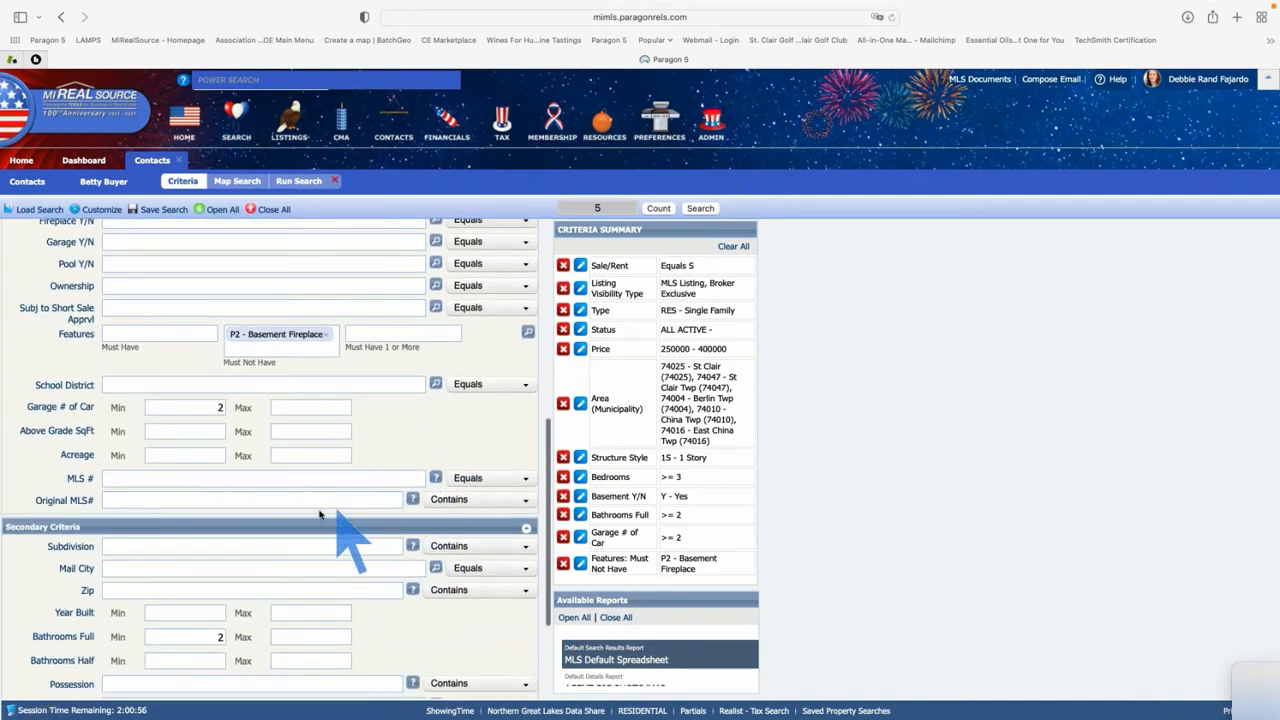
# Set Above Grade SqFt Min to 1300
pyautogui.click(191, 432)
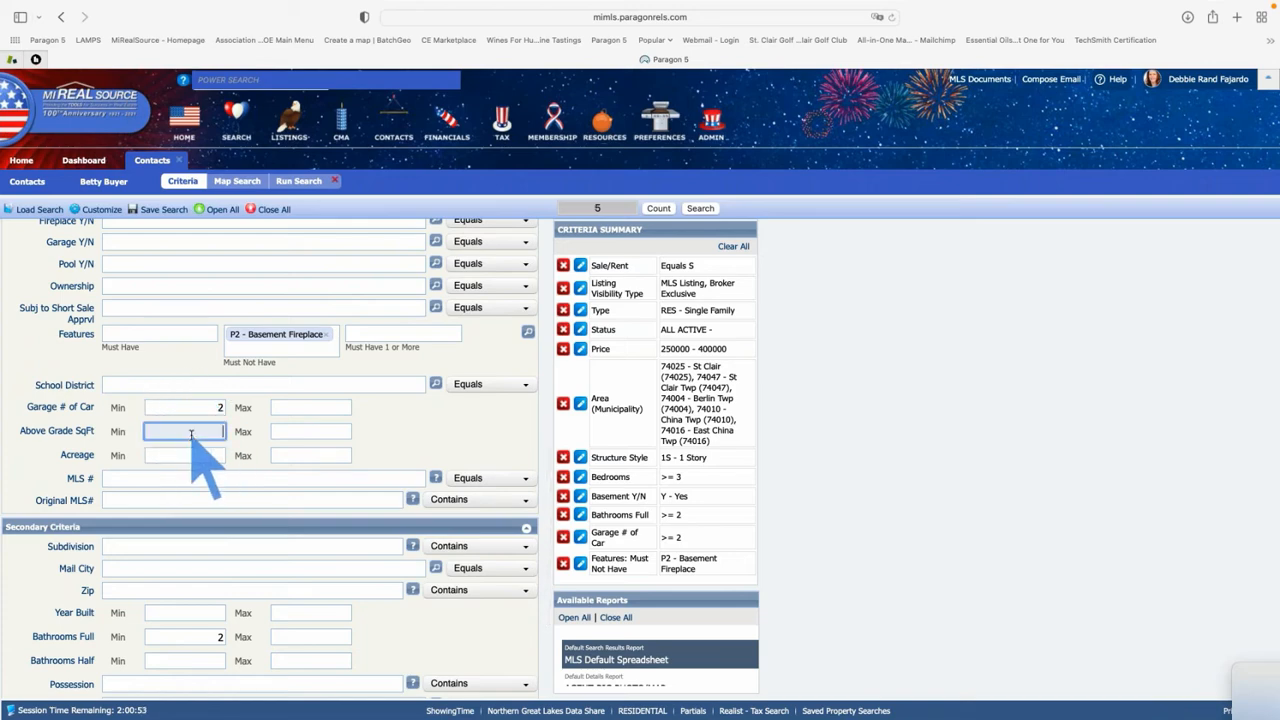
pyautogui.write('1300')
pyautogui.press('Tab')
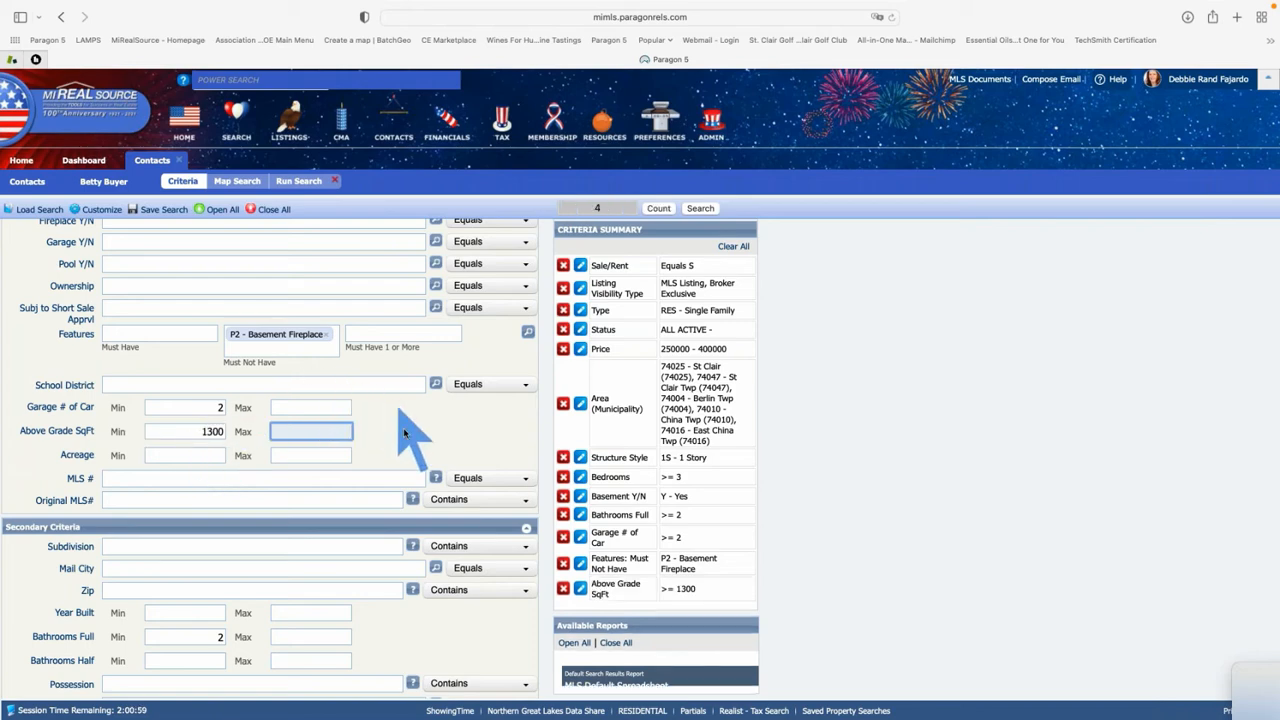
pyautogui.scroll(-2, 404, 430)
pyautogui.scroll(-5, 404, 430)
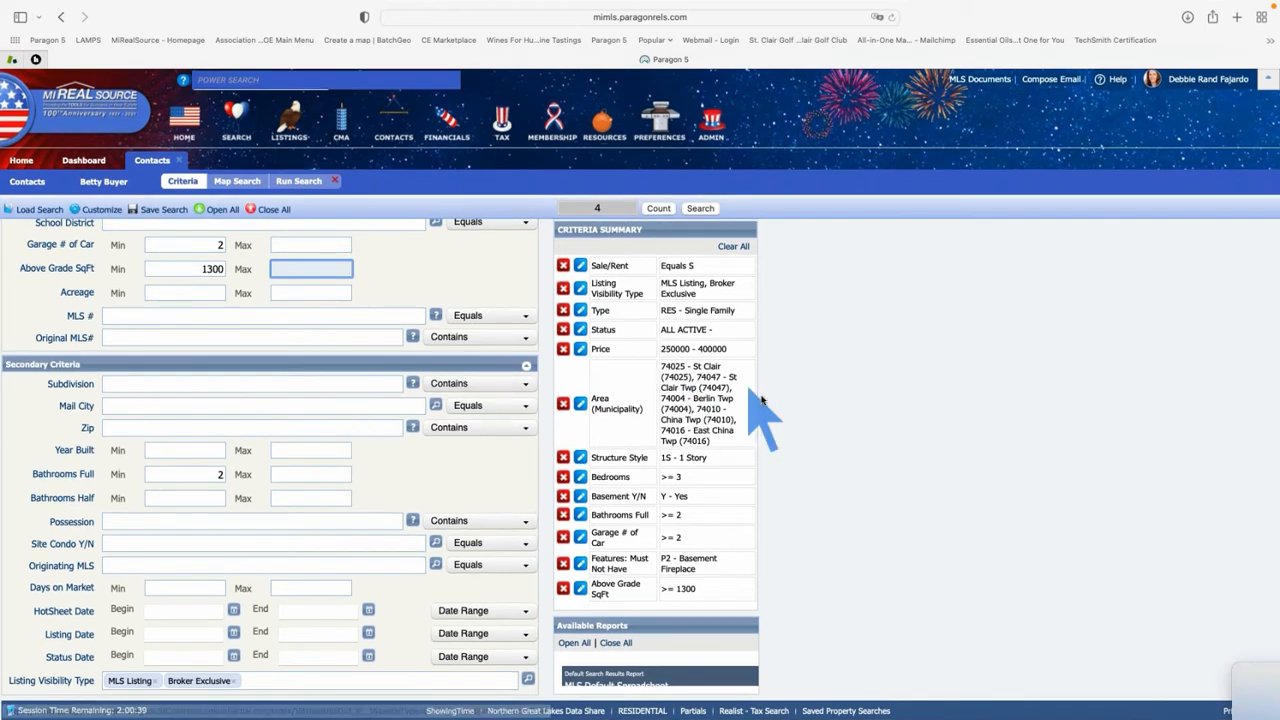
pyautogui.scroll(1, 757, 434)
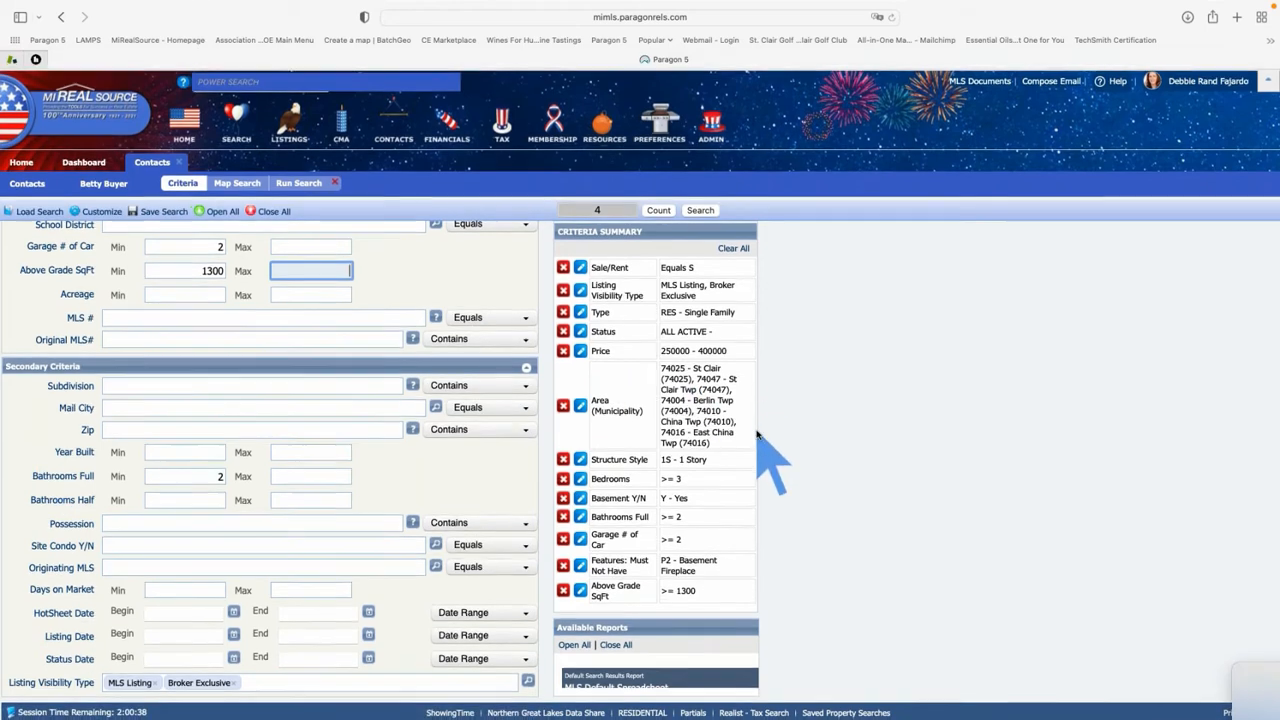
# Run the search to list the 4 matching listings, priced $313,000–$392,900, in the MLS Default Spreadsheet
pyautogui.click(700, 210)
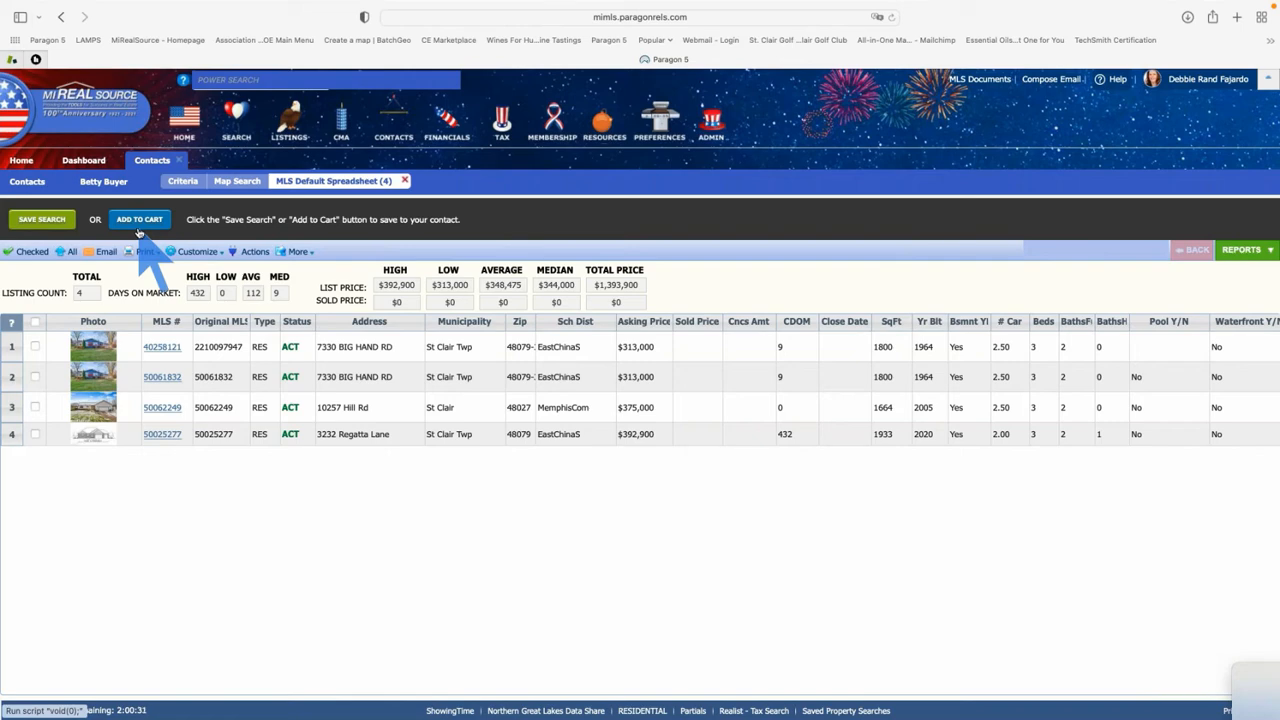
# Begin saving the search and append 'St. Clair 12 07 21' to the suggested search name
pyautogui.click(42, 219)
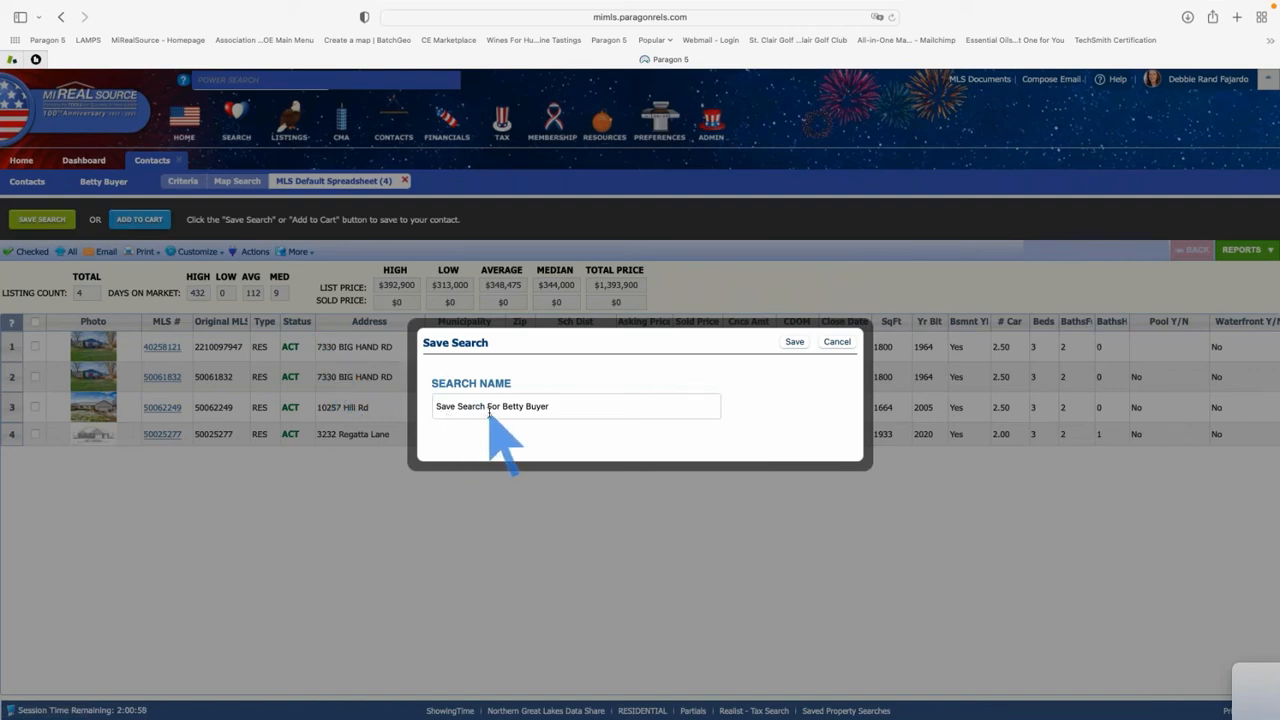
pyautogui.click(582, 406)
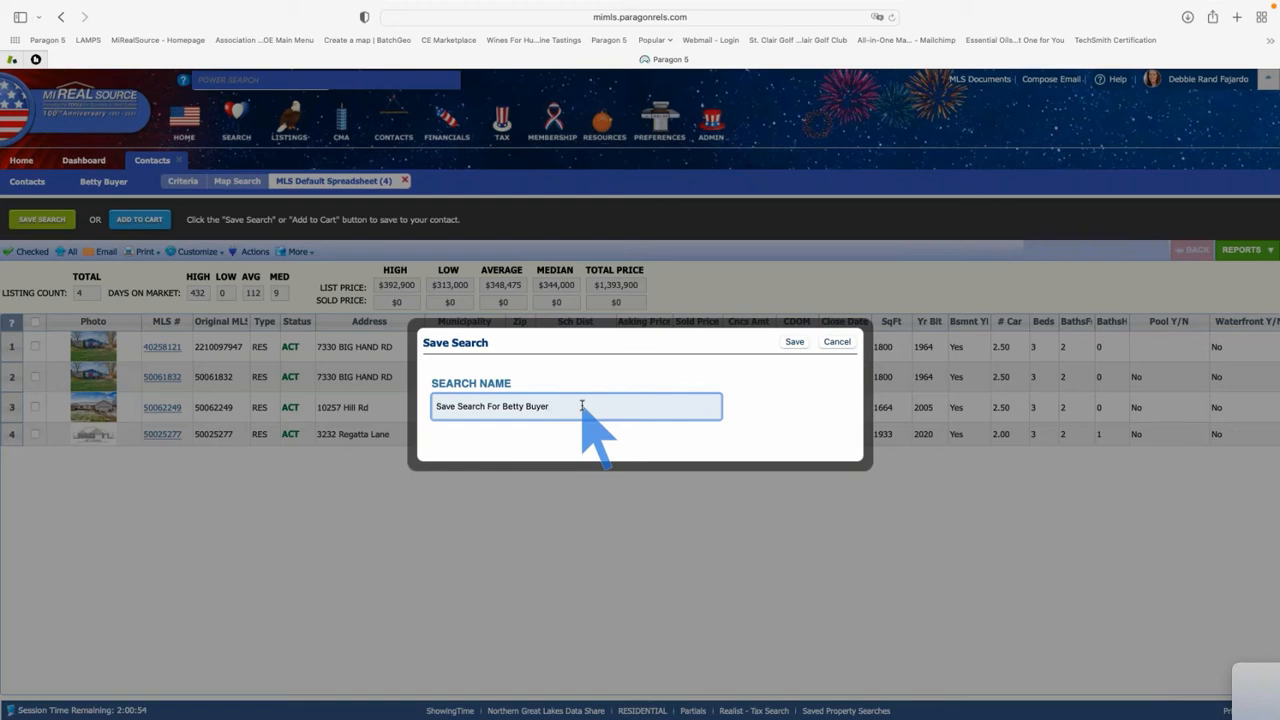
pyautogui.write('St. Clair 12 07 21')
# Save the St. Clair 12 07 21 search to the buyer, then open its Automatic Notifications settings
pyautogui.click(797, 342)
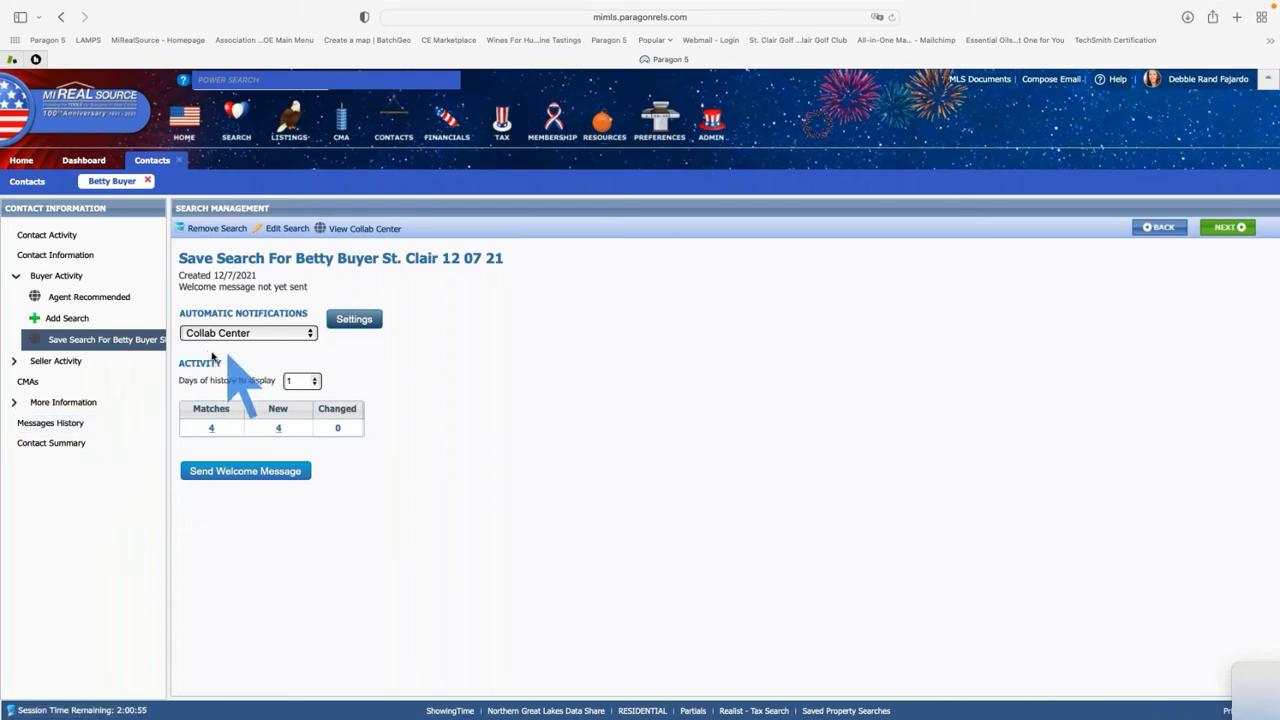
pyautogui.scroll(5, 227, 355)
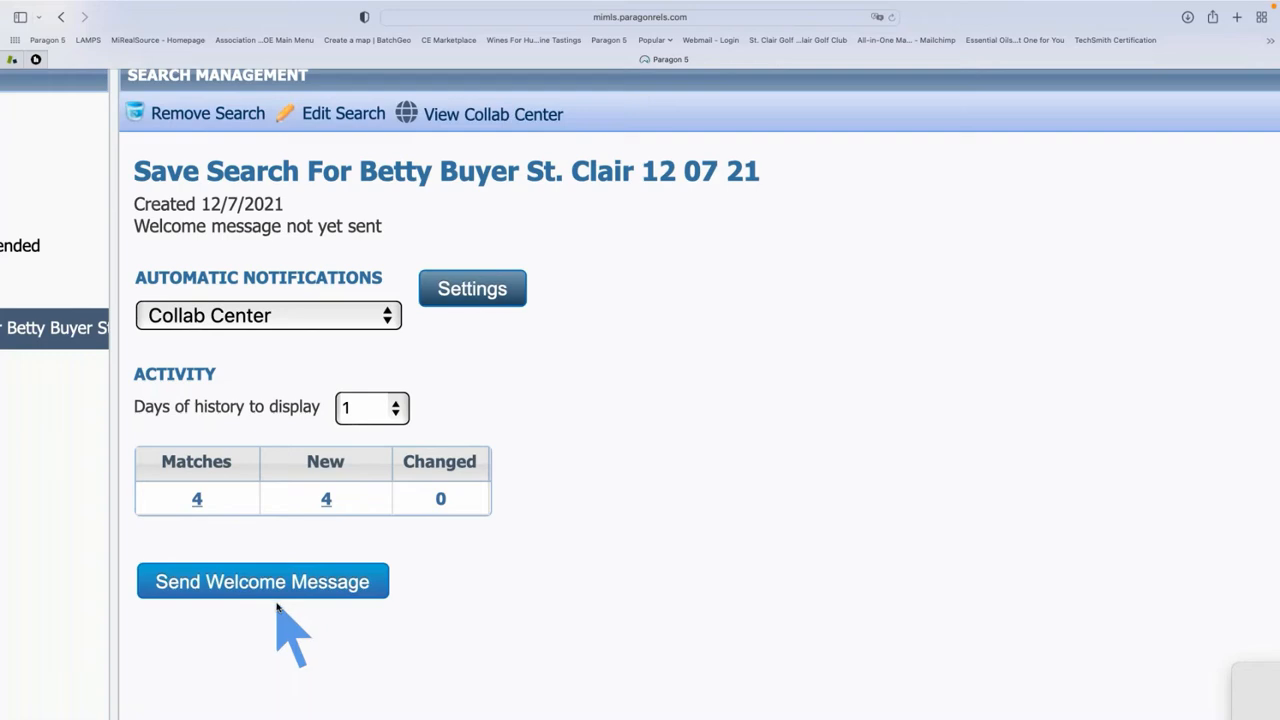
pyautogui.scroll(-5, 278, 606)
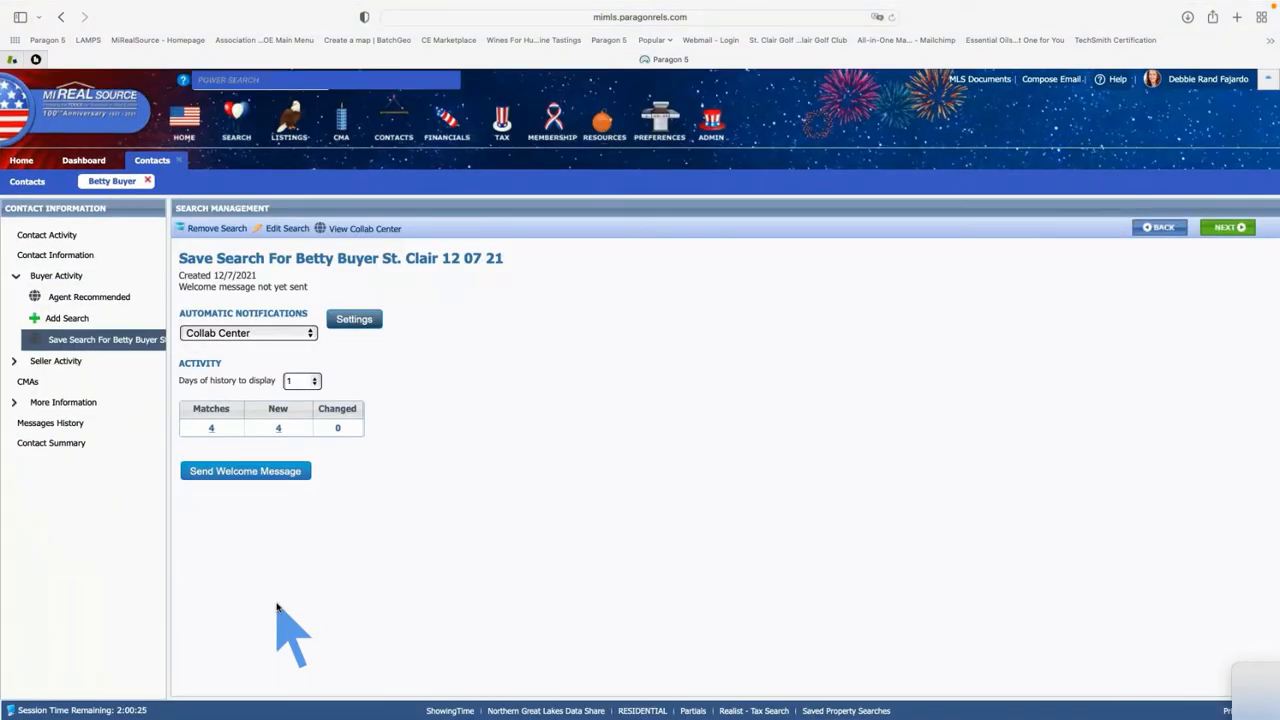
pyautogui.click(354, 320)
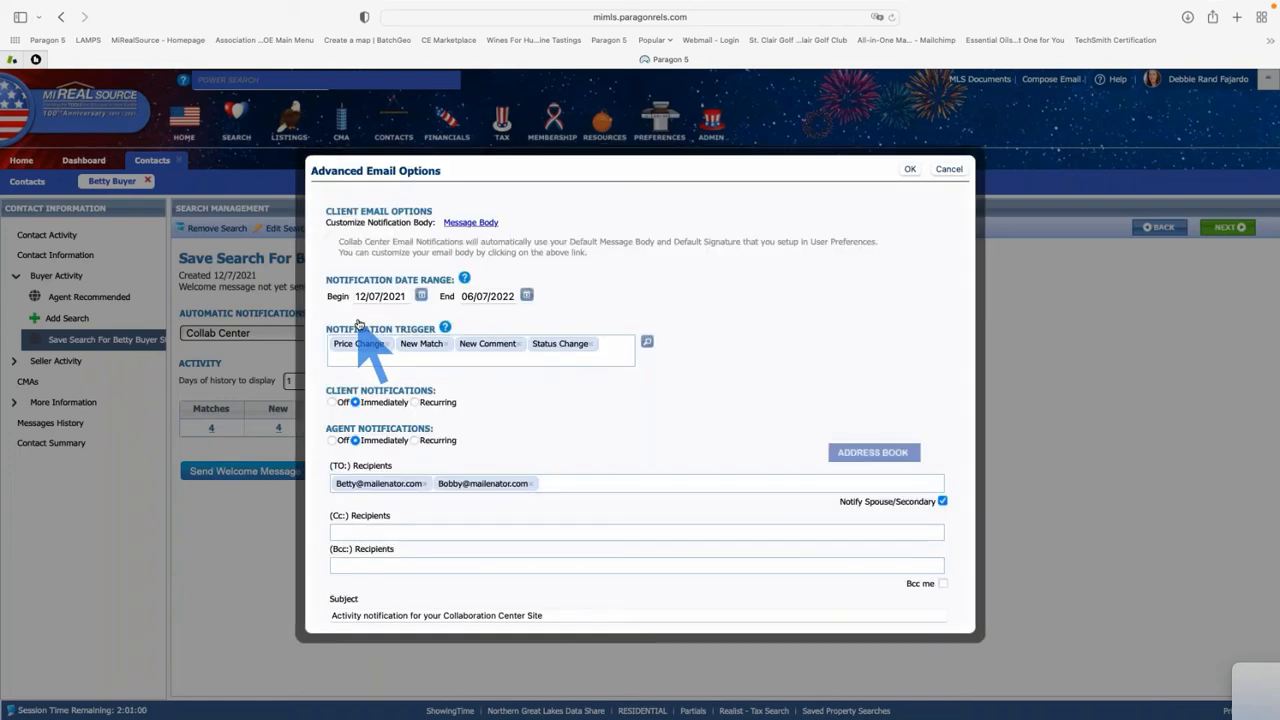
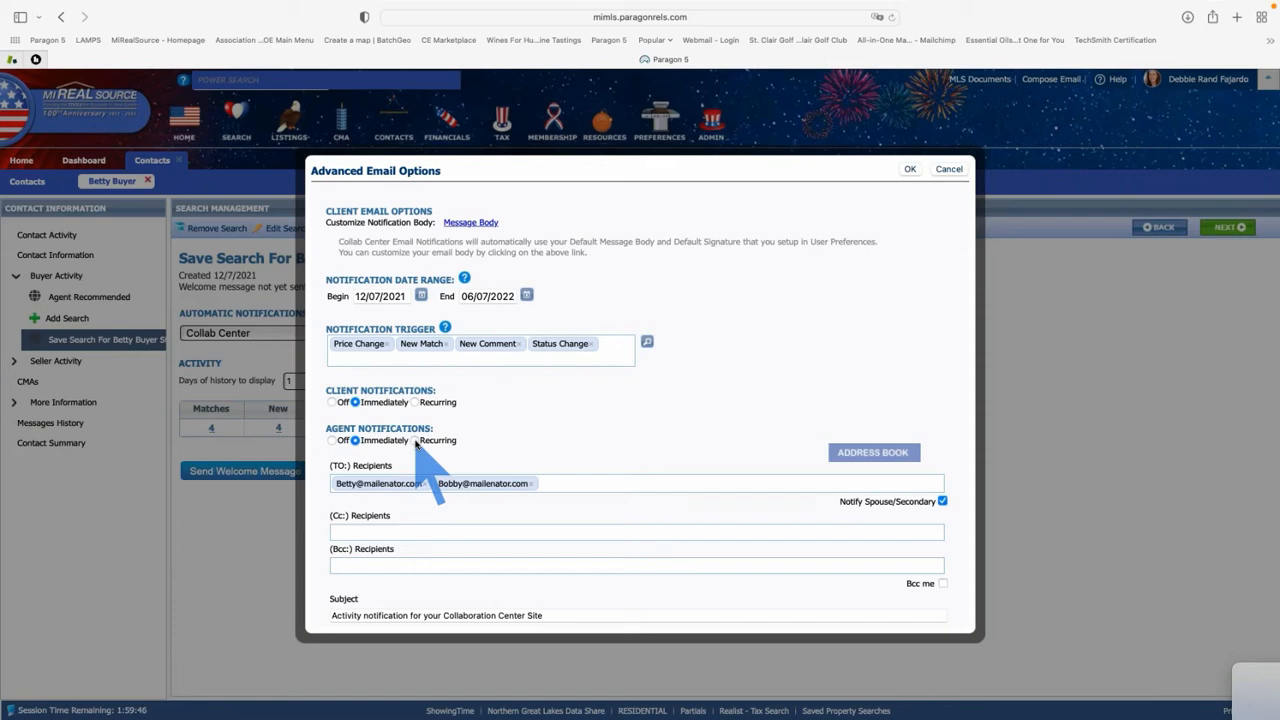
# Switch agent notifications to Recurring on a Daily, every-1-day schedule at 7:00 AM
pyautogui.click(415, 441)
pyautogui.click(492, 441)
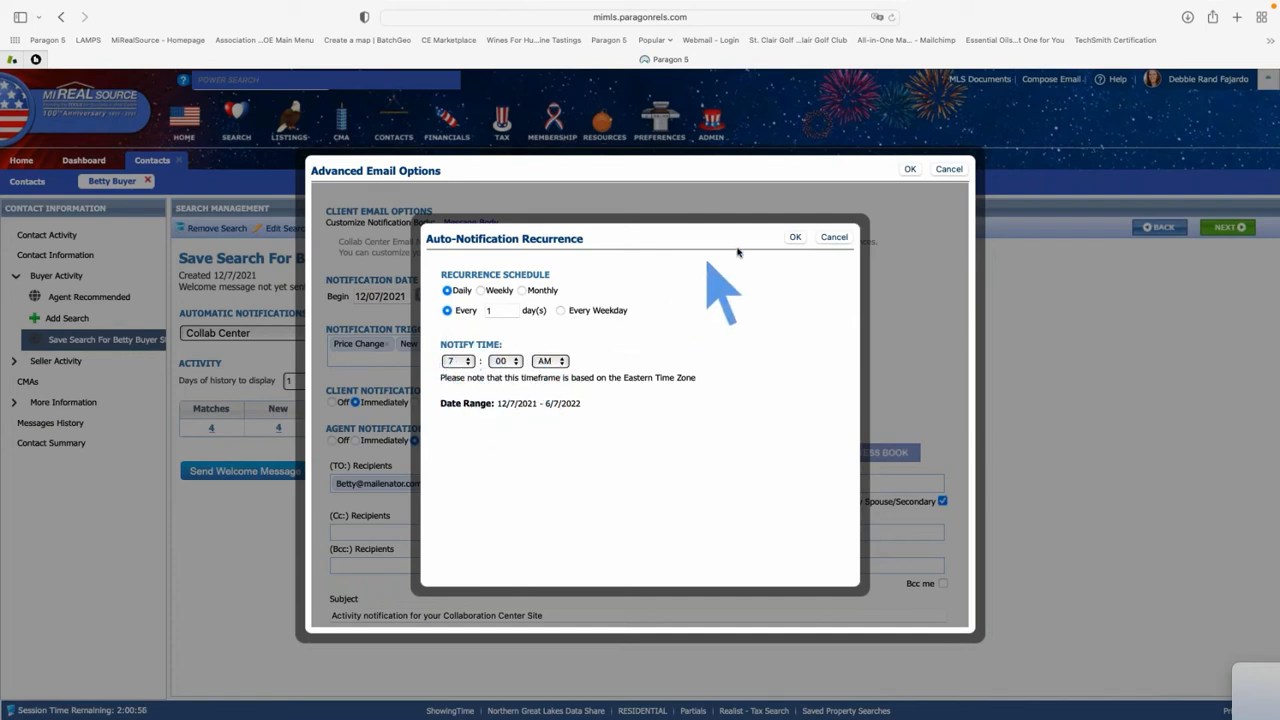
pyautogui.click(795, 238)
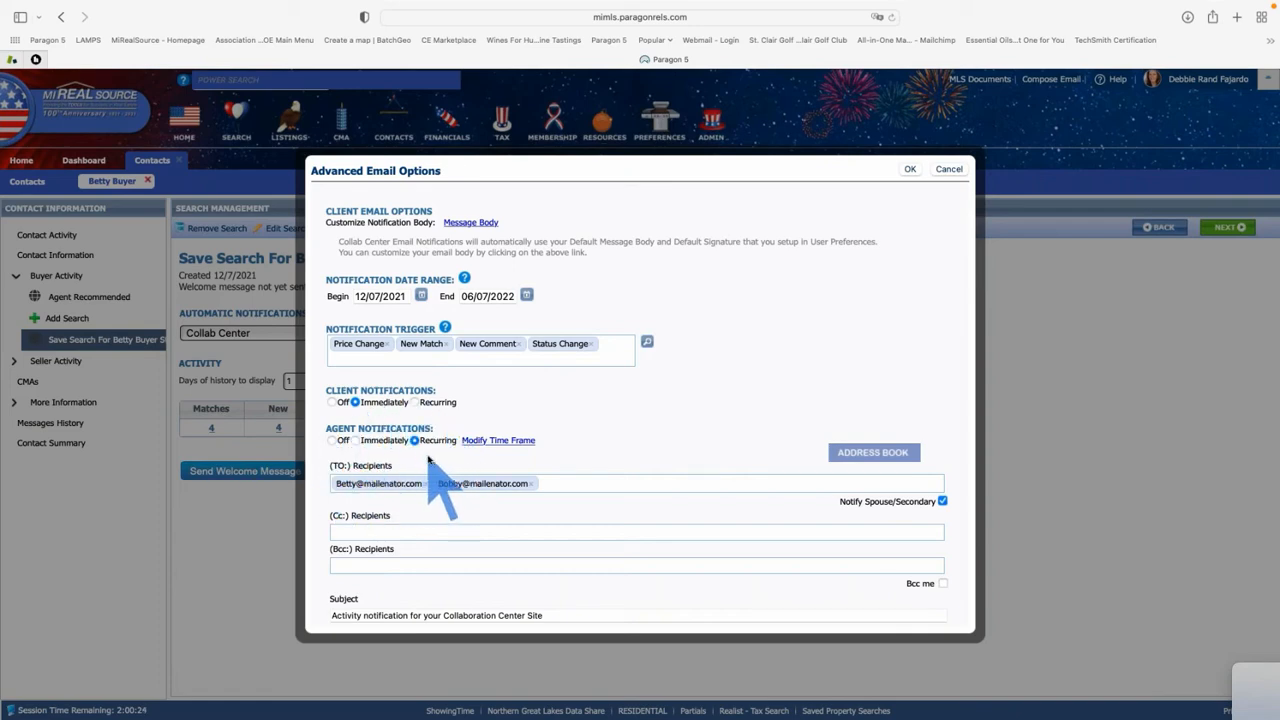
pyautogui.scroll(-1, 500, 590)
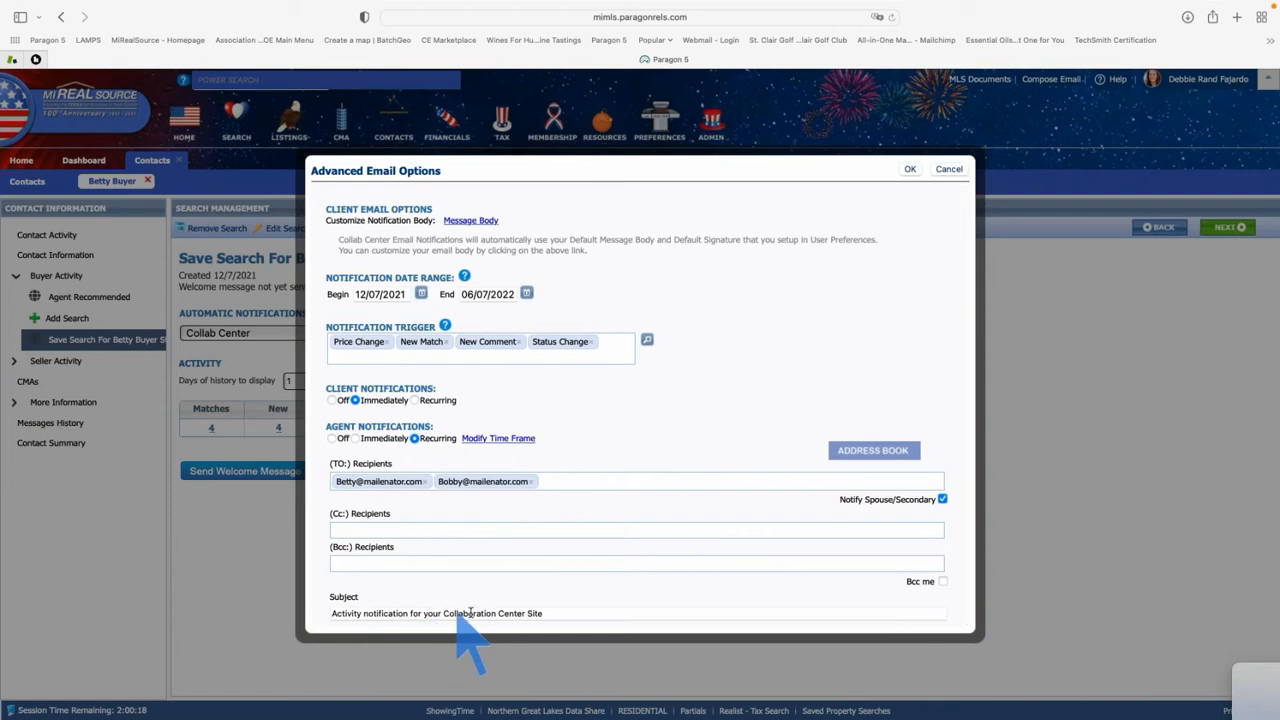
# Append ' - St. Clair' to the notification subject and save the Advanced Email Options
pyautogui.click(556, 613)
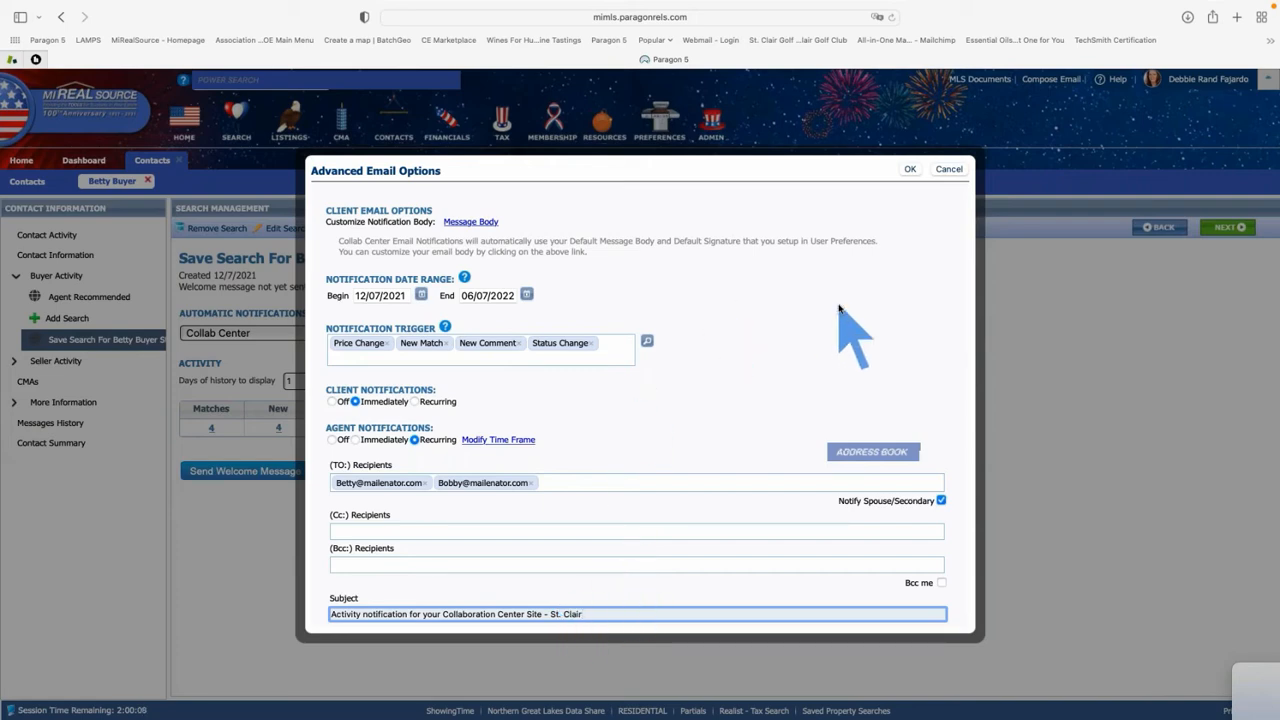
pyautogui.click(910, 169)
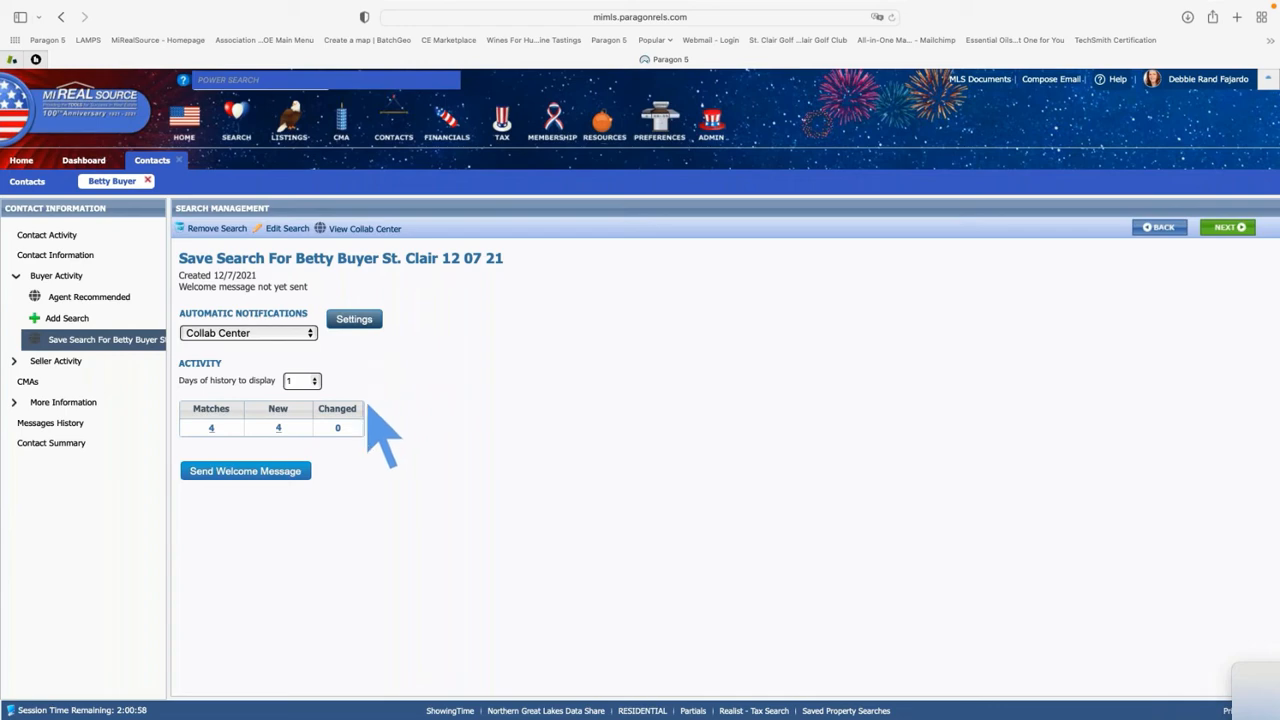
# Compose the welcome message to both buyers and preview the 'Welcome to Your Collaboration Center for Buyers!' email
pyautogui.click(275, 476)
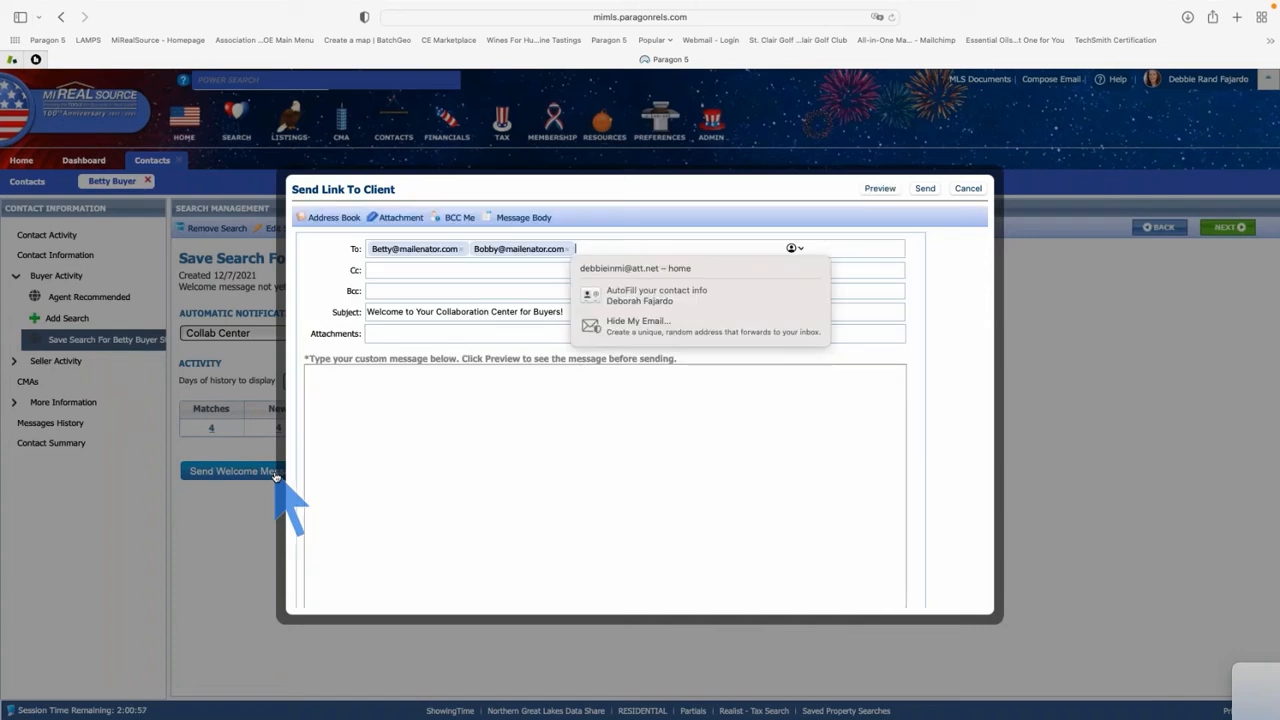
pyautogui.click(435, 270)
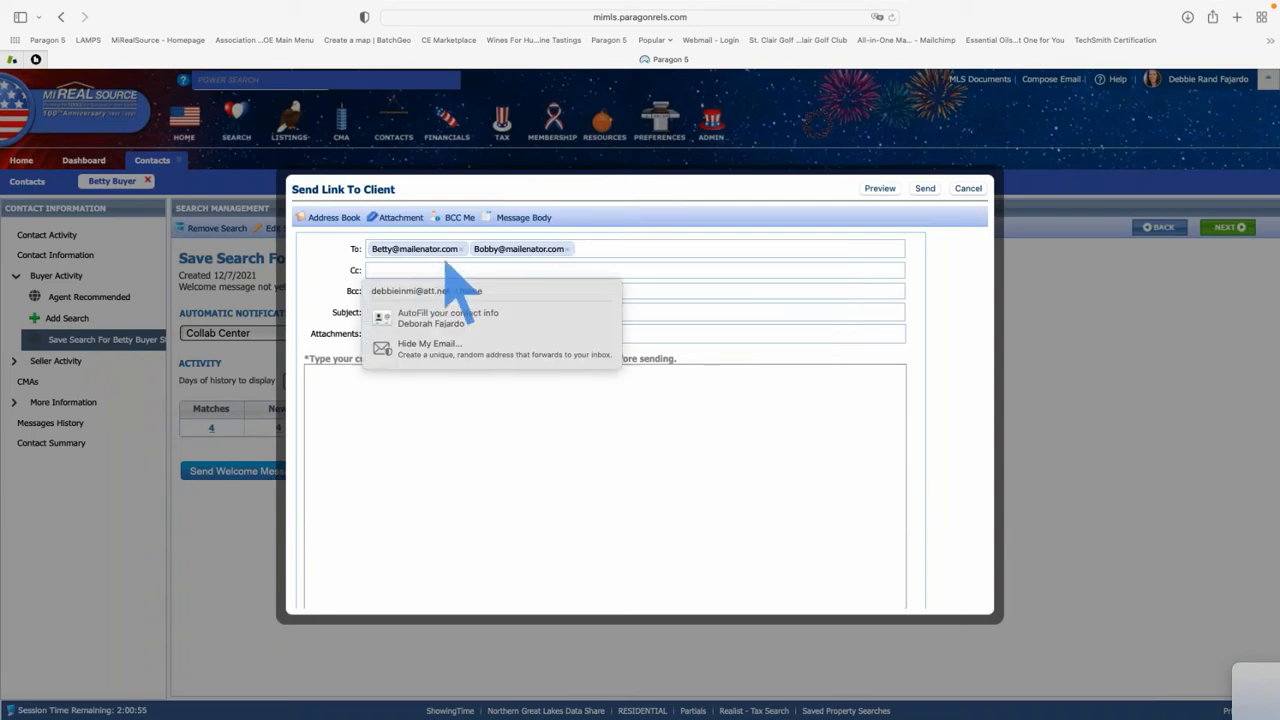
pyautogui.click(648, 413)
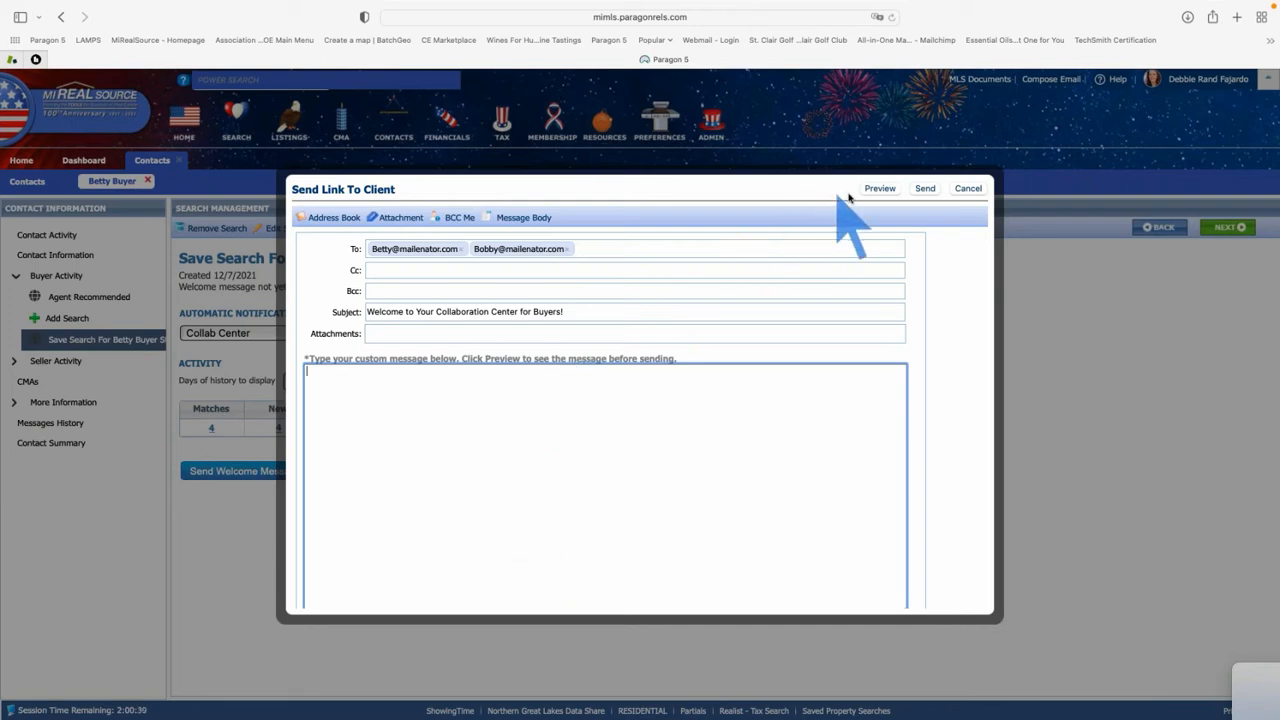
pyautogui.click(881, 189)
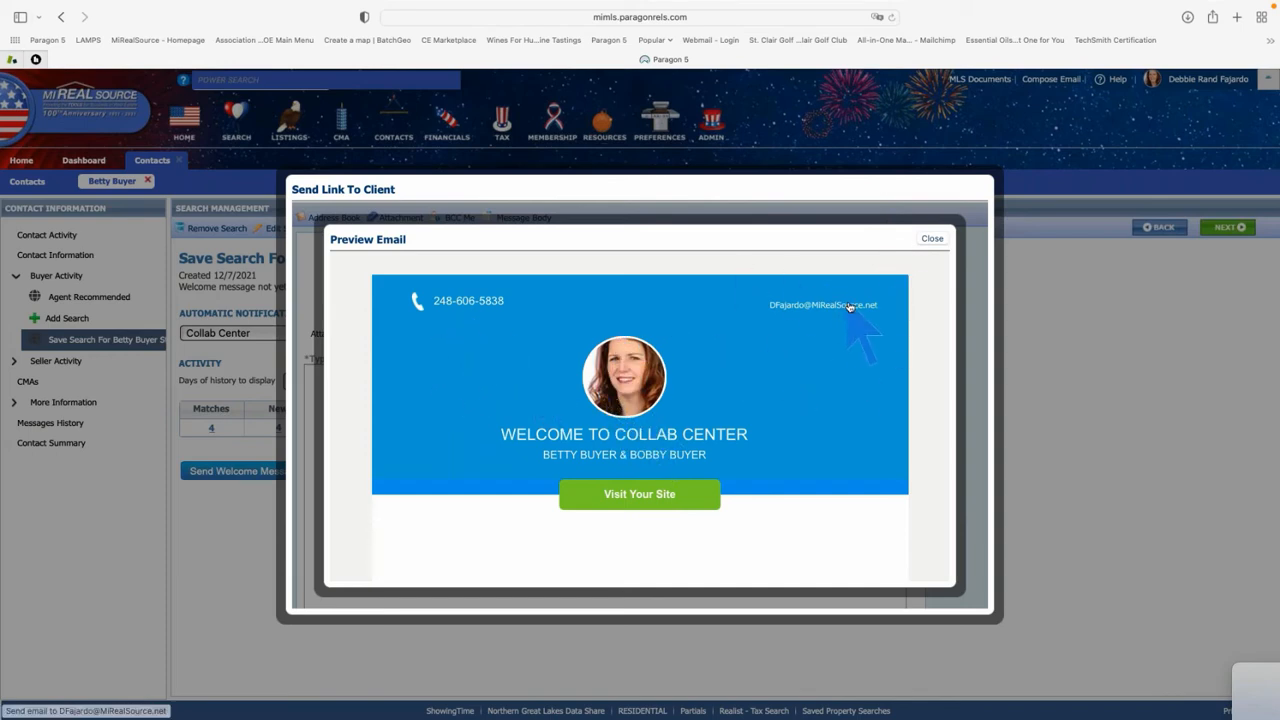
pyautogui.scroll(-1, 849, 310)
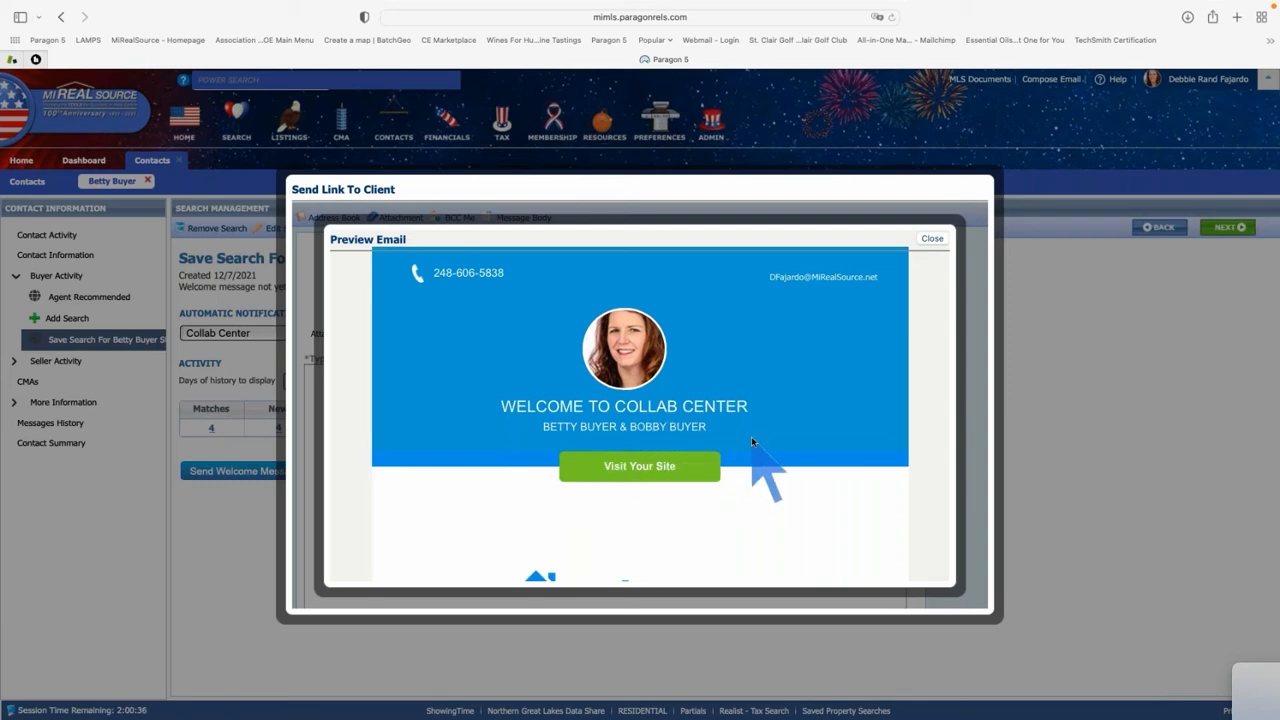
pyautogui.scroll(-2, 752, 441)
pyautogui.scroll(-3, 752, 441)
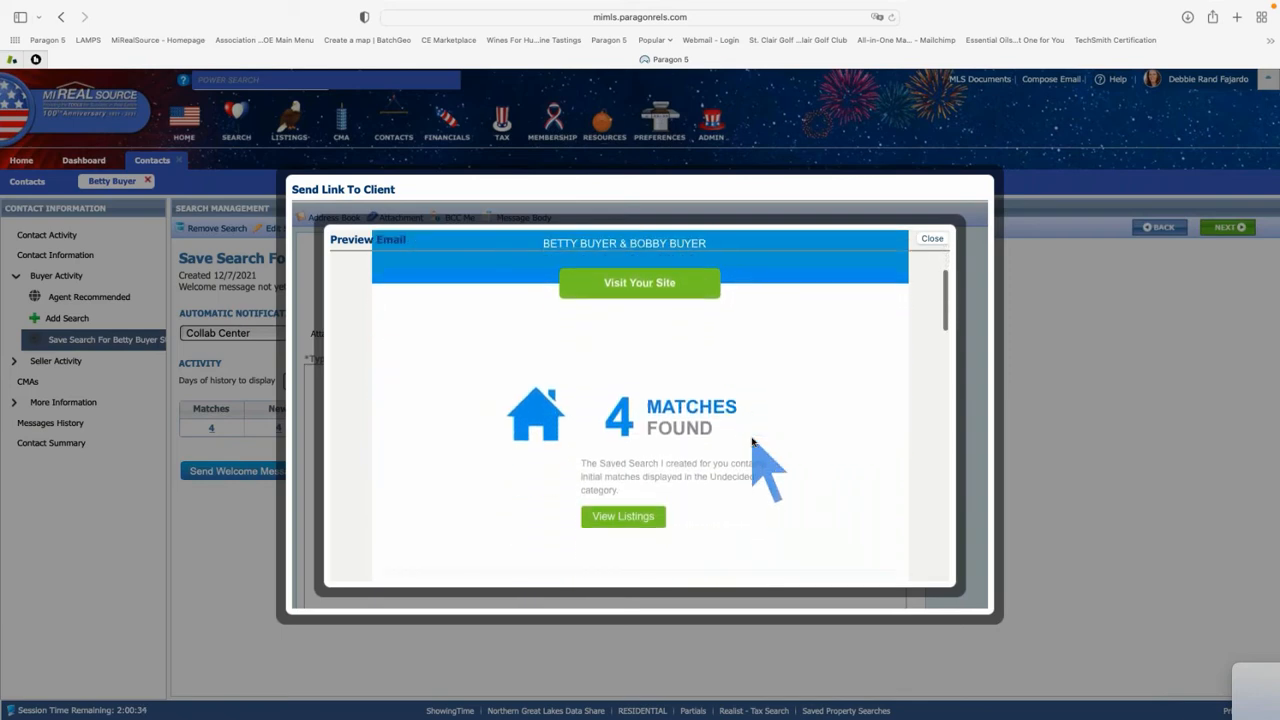
pyautogui.scroll(-2, 752, 441)
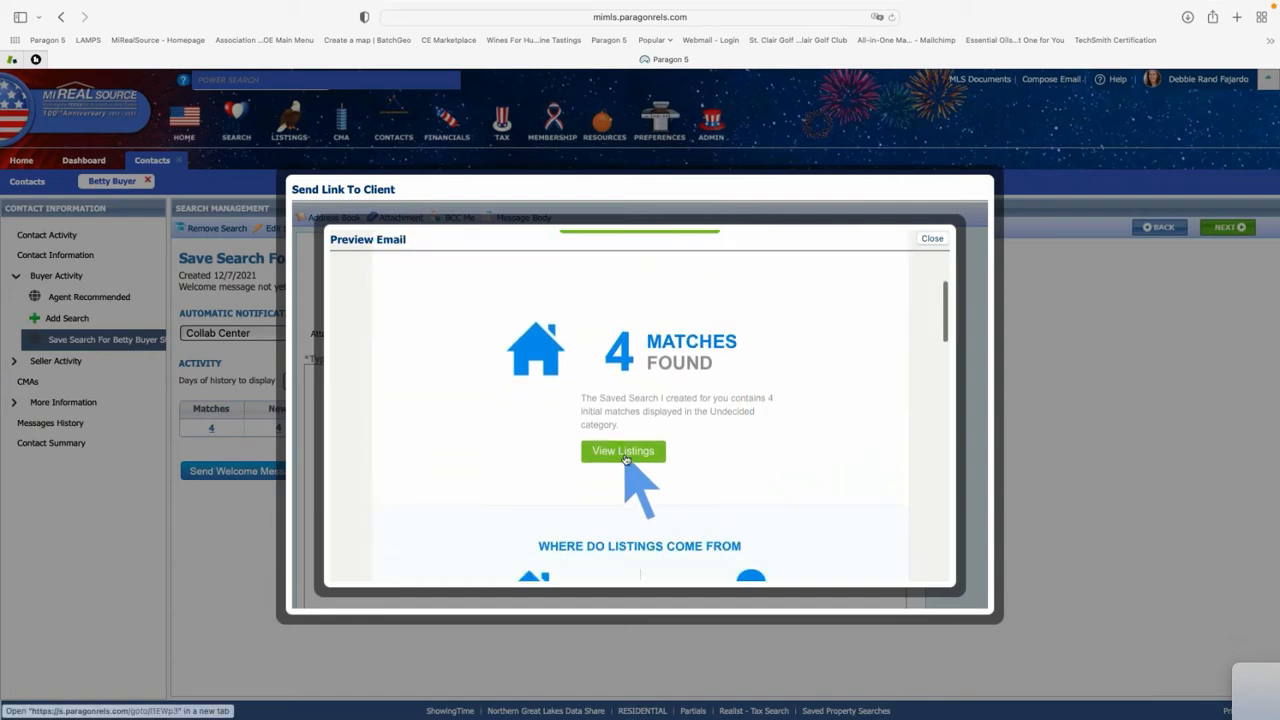
pyautogui.scroll(-5, 626, 459)
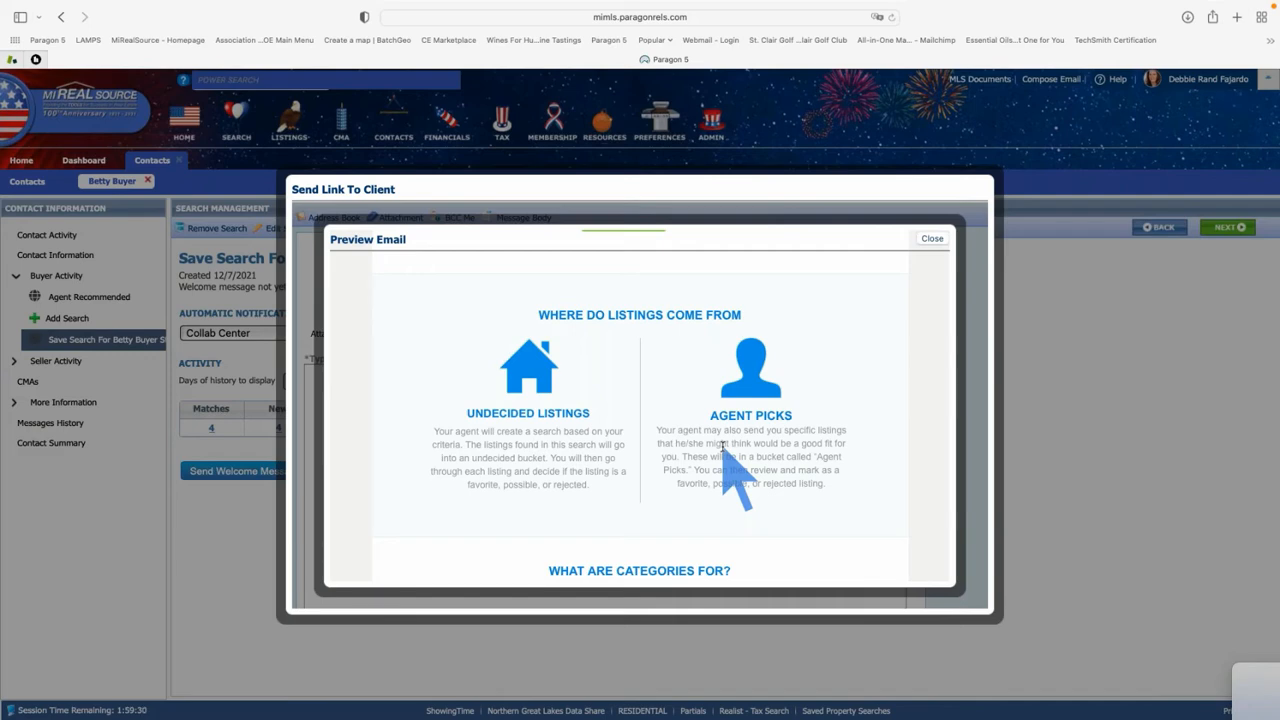
pyautogui.scroll(-5, 722, 447)
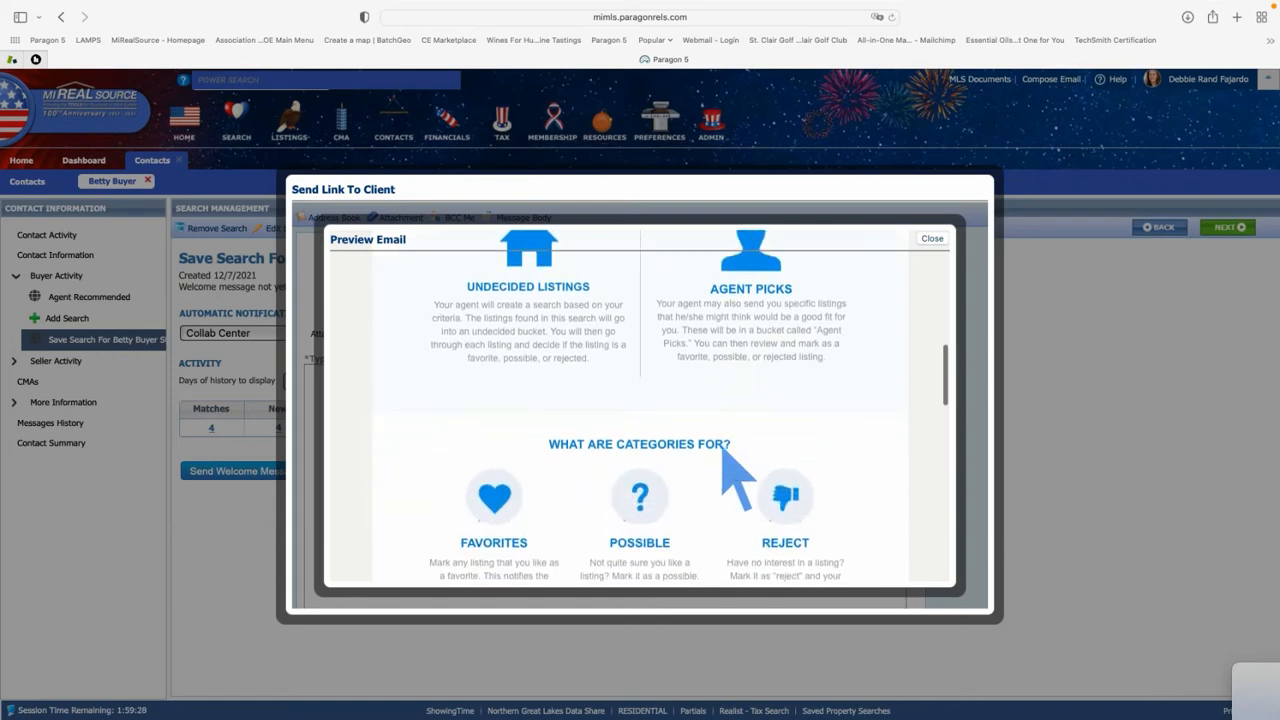
pyautogui.scroll(-1, 722, 447)
pyautogui.scroll(-4, 722, 447)
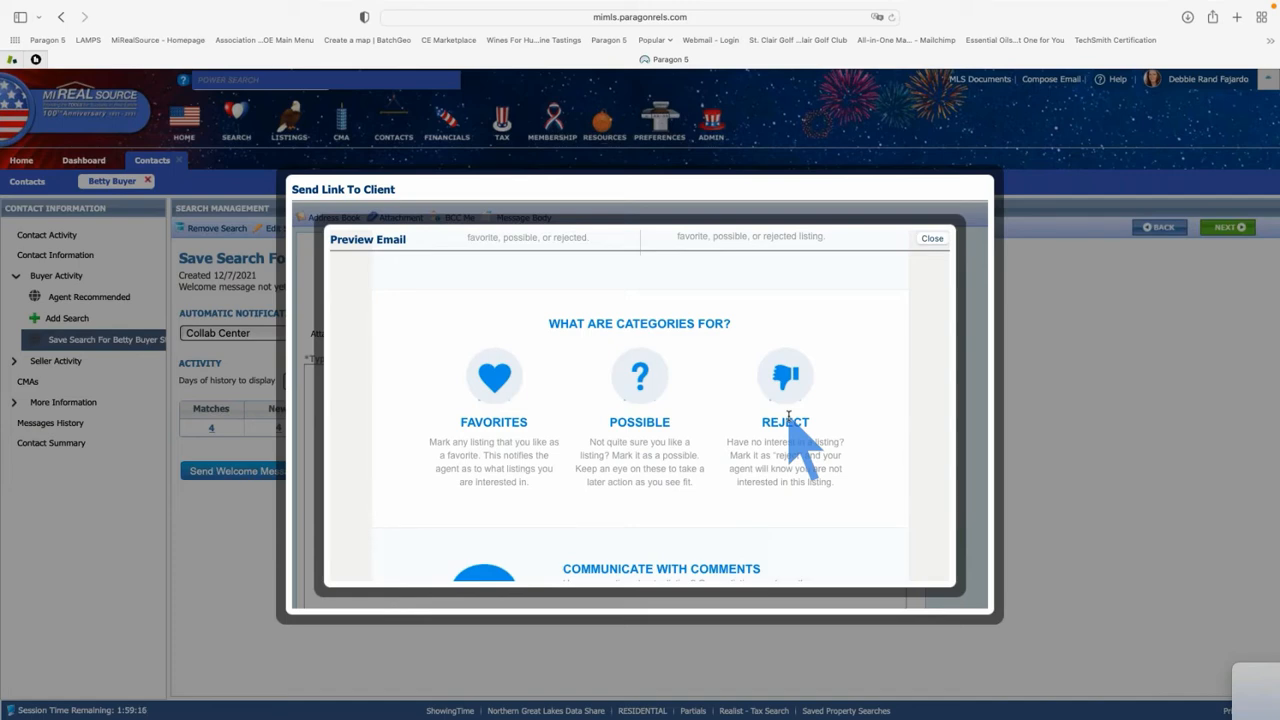
pyautogui.scroll(-4, 789, 416)
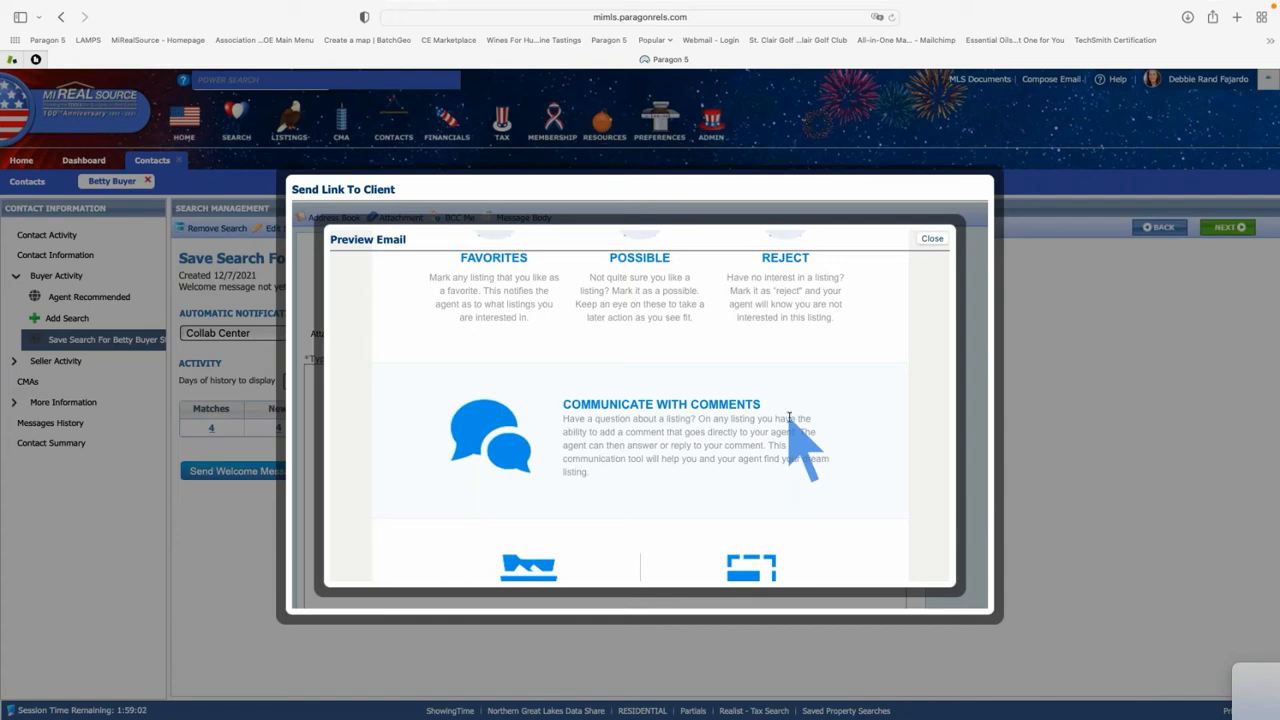
pyautogui.scroll(-5, 790, 420)
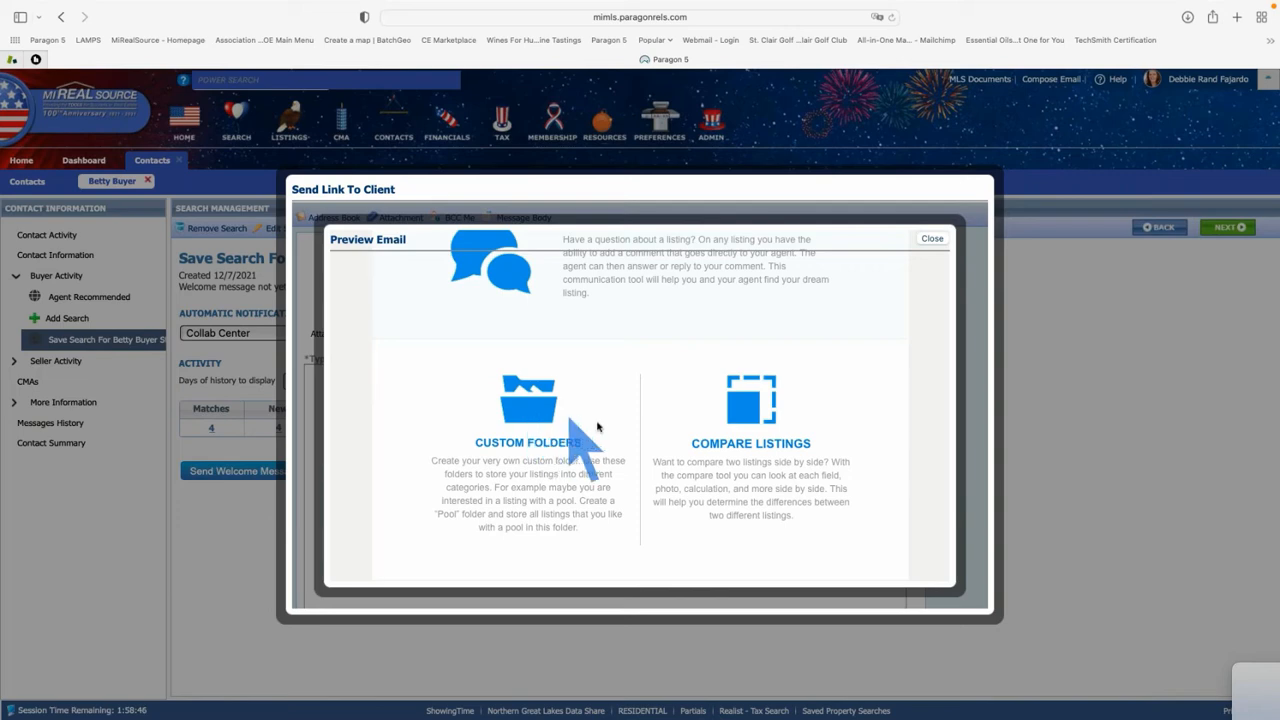
pyautogui.scroll(-5, 723, 418)
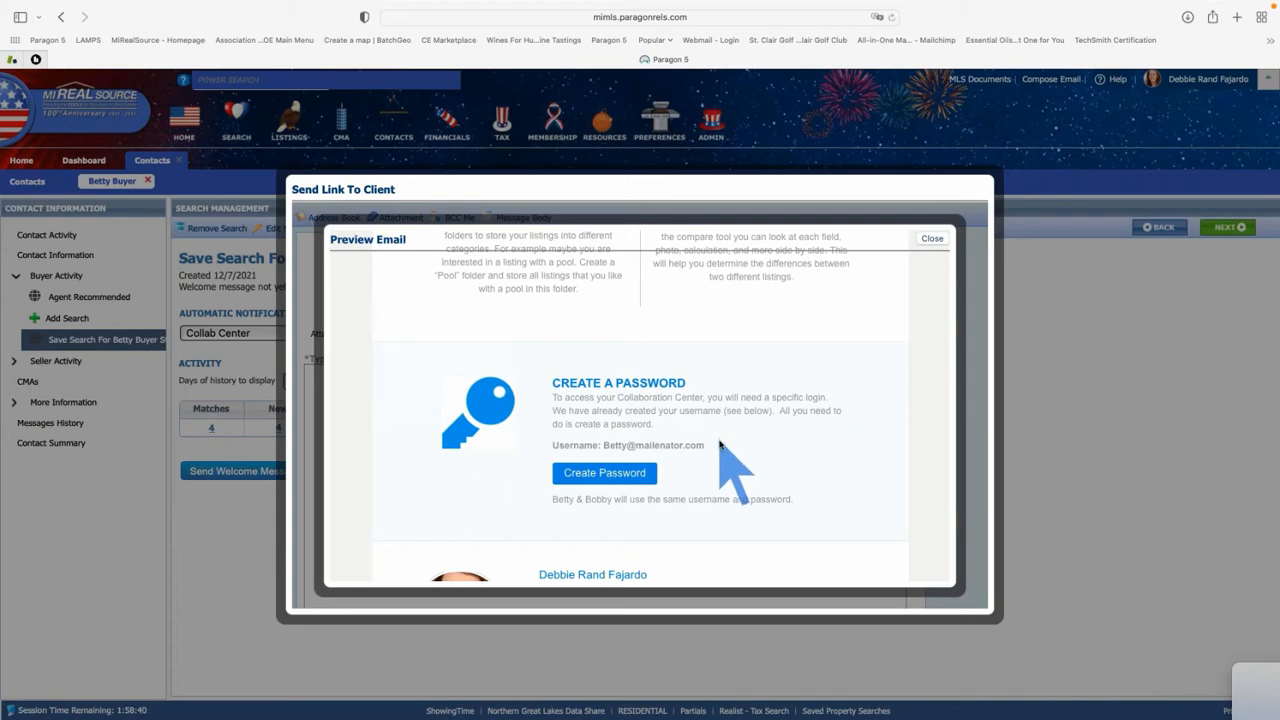
# Review the preview down to the agent contact card, social links and Unsubscribe link, then close it
pyautogui.scroll(-4, 720, 443)
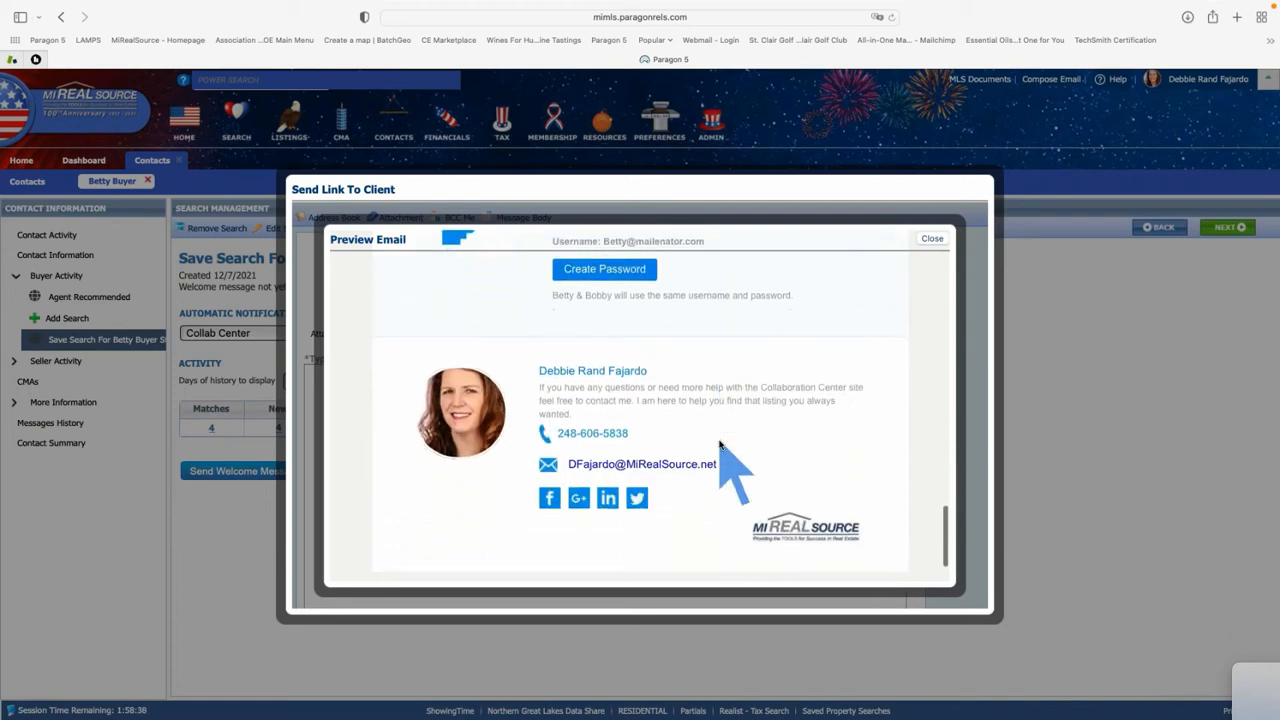
pyautogui.scroll(-2, 720, 443)
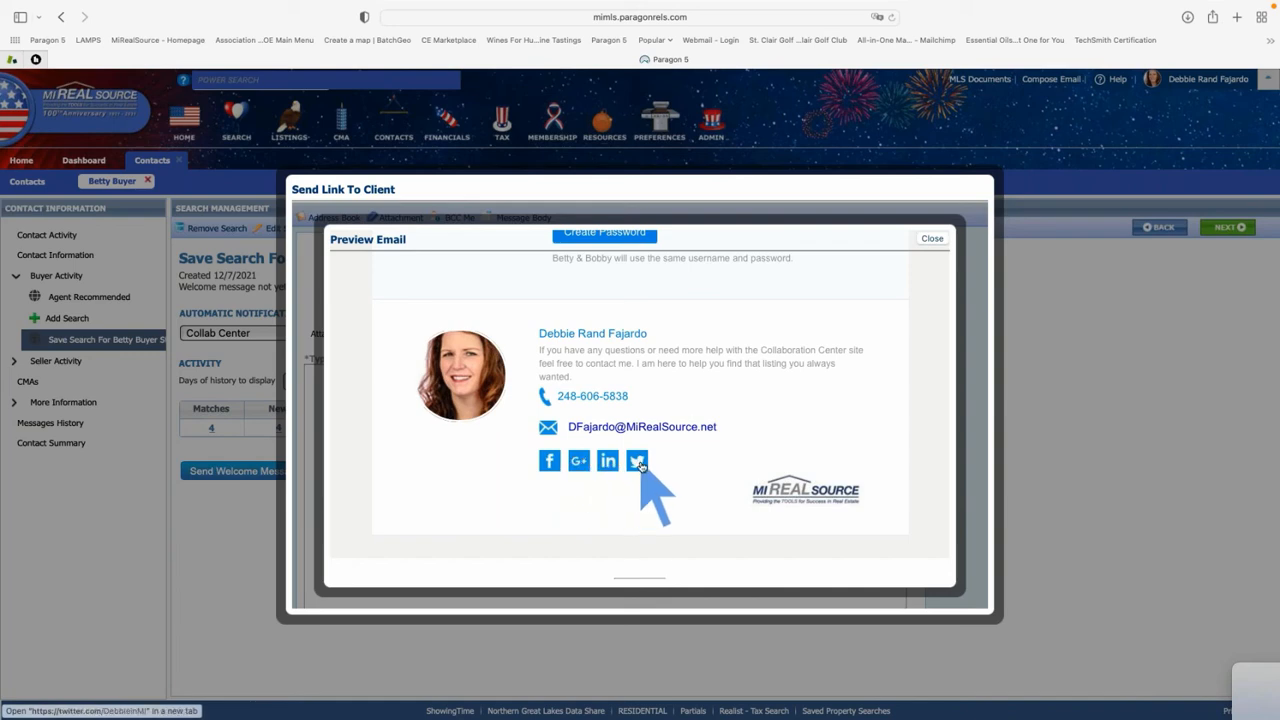
pyautogui.scroll(-2, 641, 465)
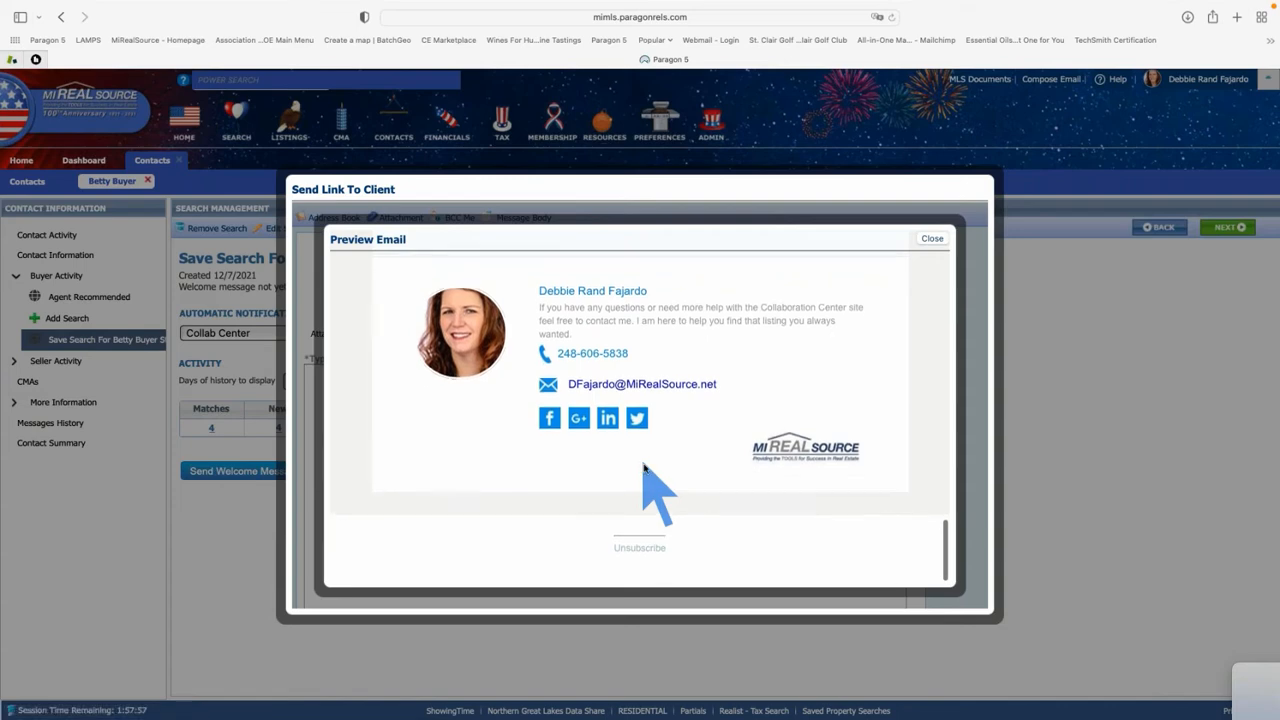
pyautogui.scroll(3, 645, 465)
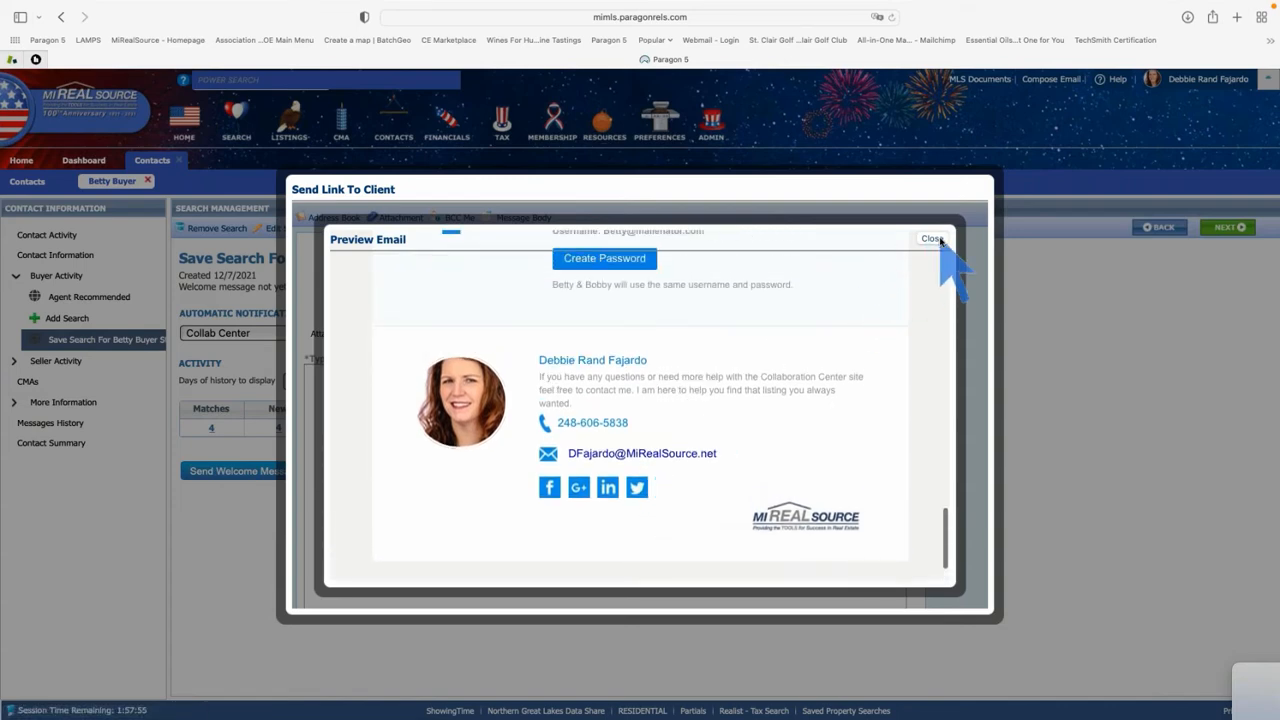
pyautogui.click(933, 239)
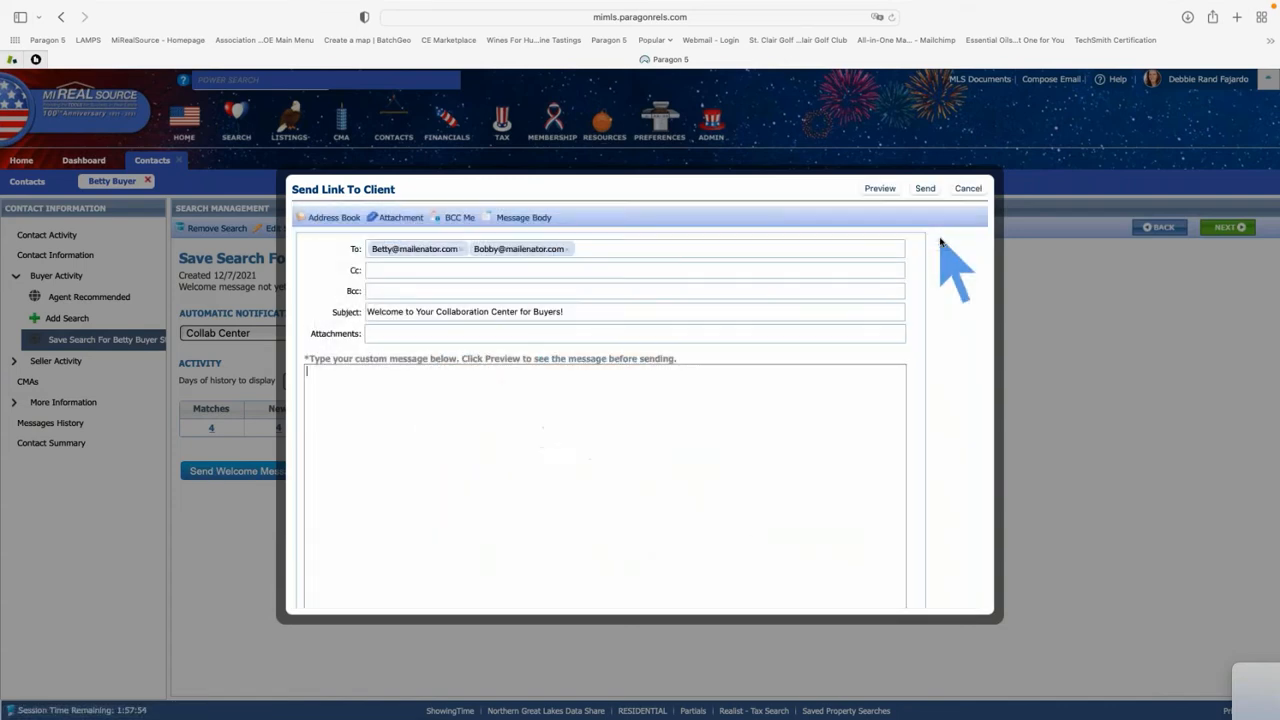
# Send the welcome email to both buyers, dismiss the confirmation, and view the contact's sent-messages history
pyautogui.click(924, 189)
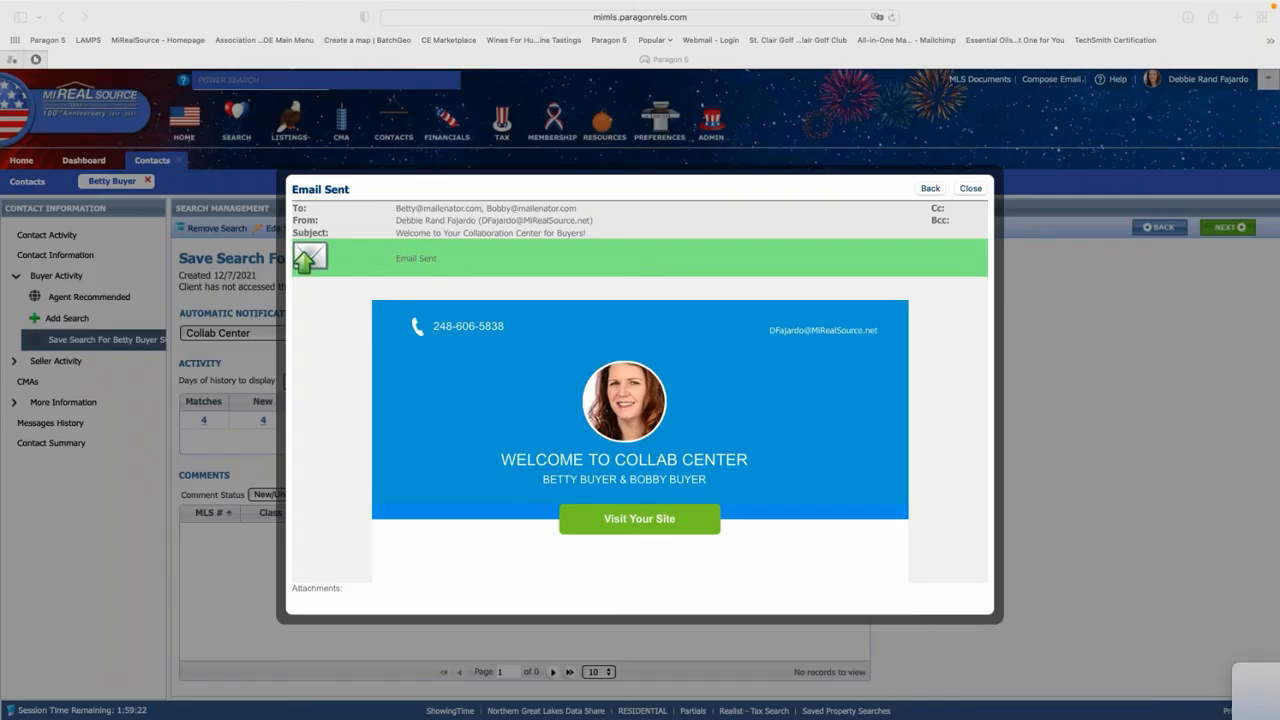
pyautogui.click(967, 190)
pyautogui.click(968, 189)
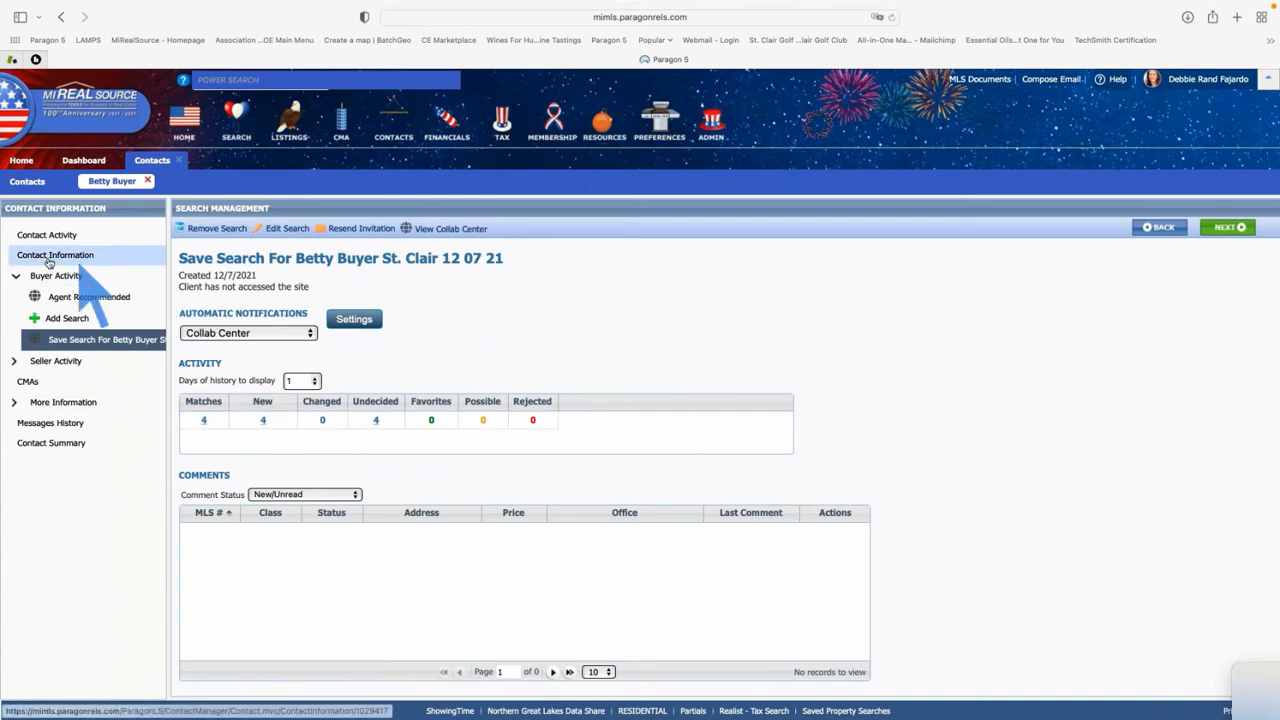
pyautogui.click(52, 424)
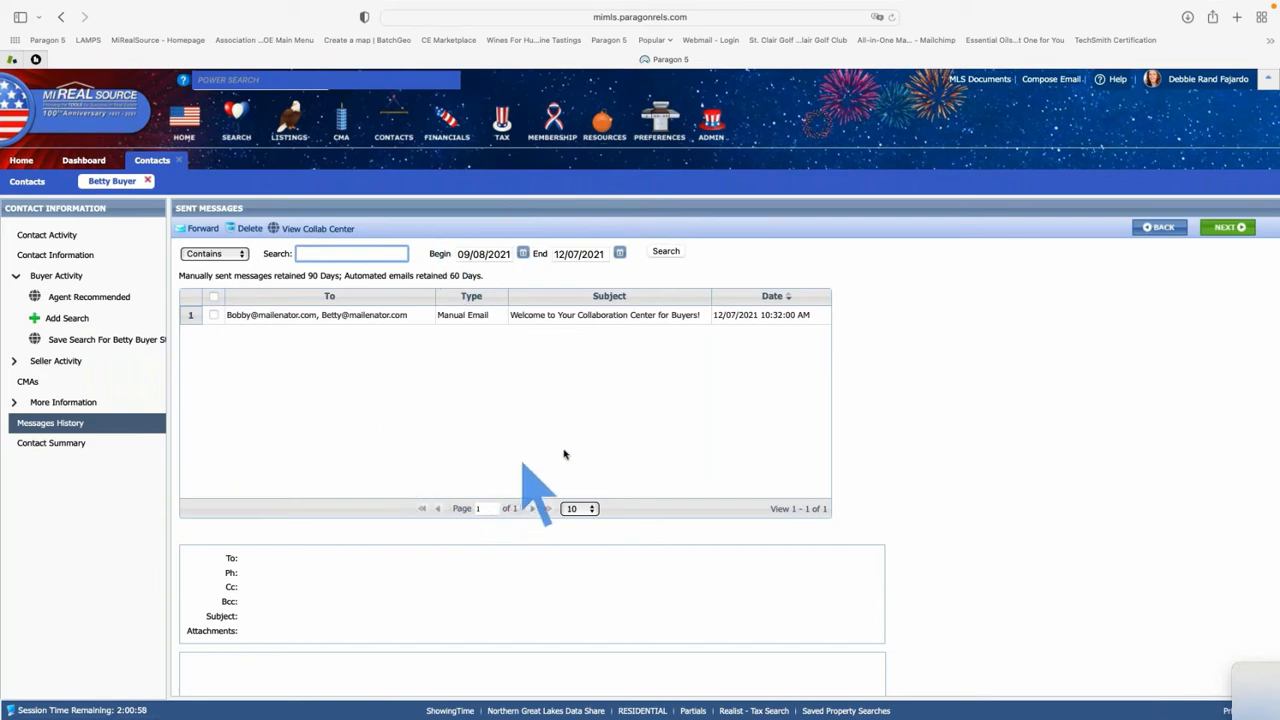
pyautogui.click(610, 320)
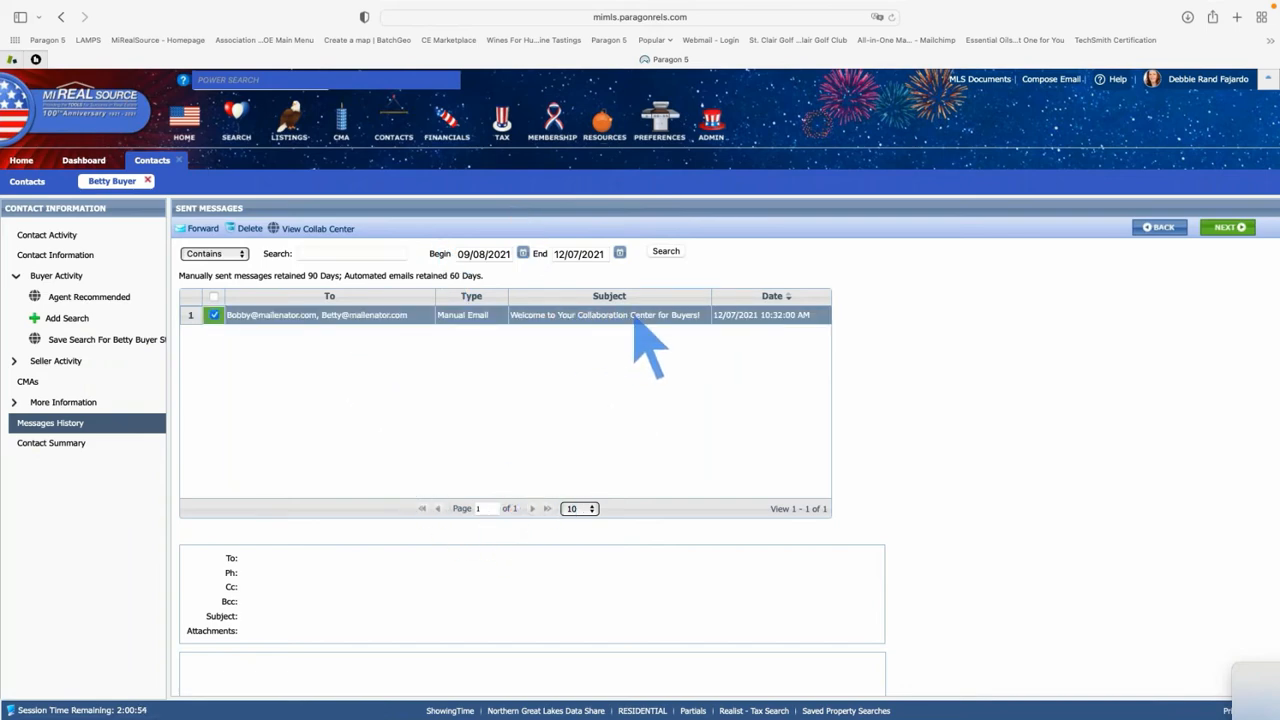
pyautogui.click(636, 318)
pyautogui.scroll(-1, 662, 540)
pyautogui.scroll(-4, 658, 562)
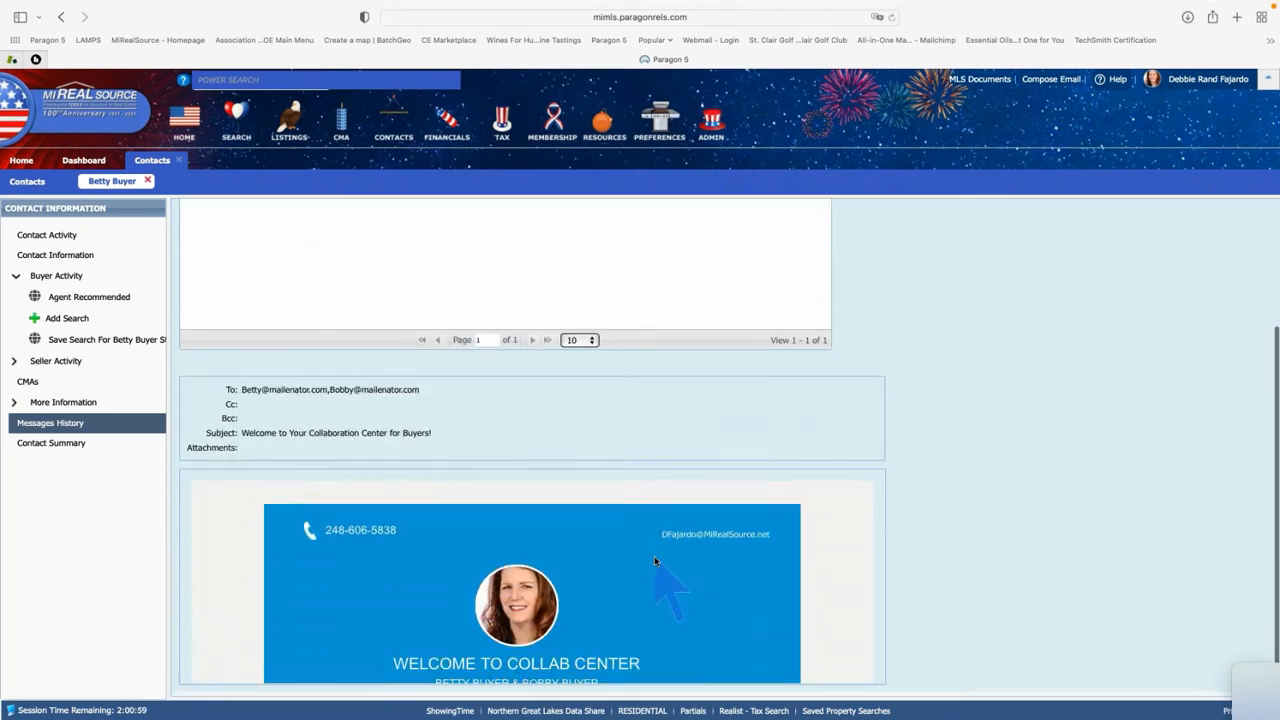
pyautogui.scroll(-6, 640, 600)
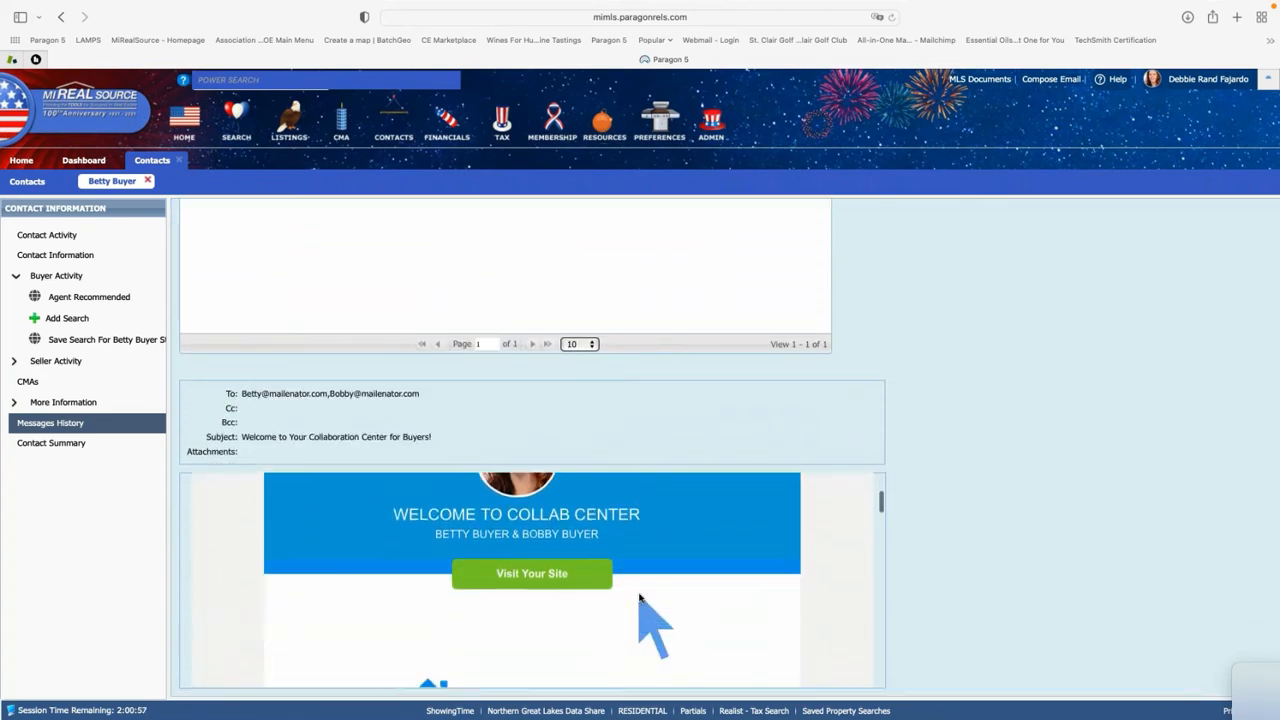
pyautogui.scroll(-8, 640, 597)
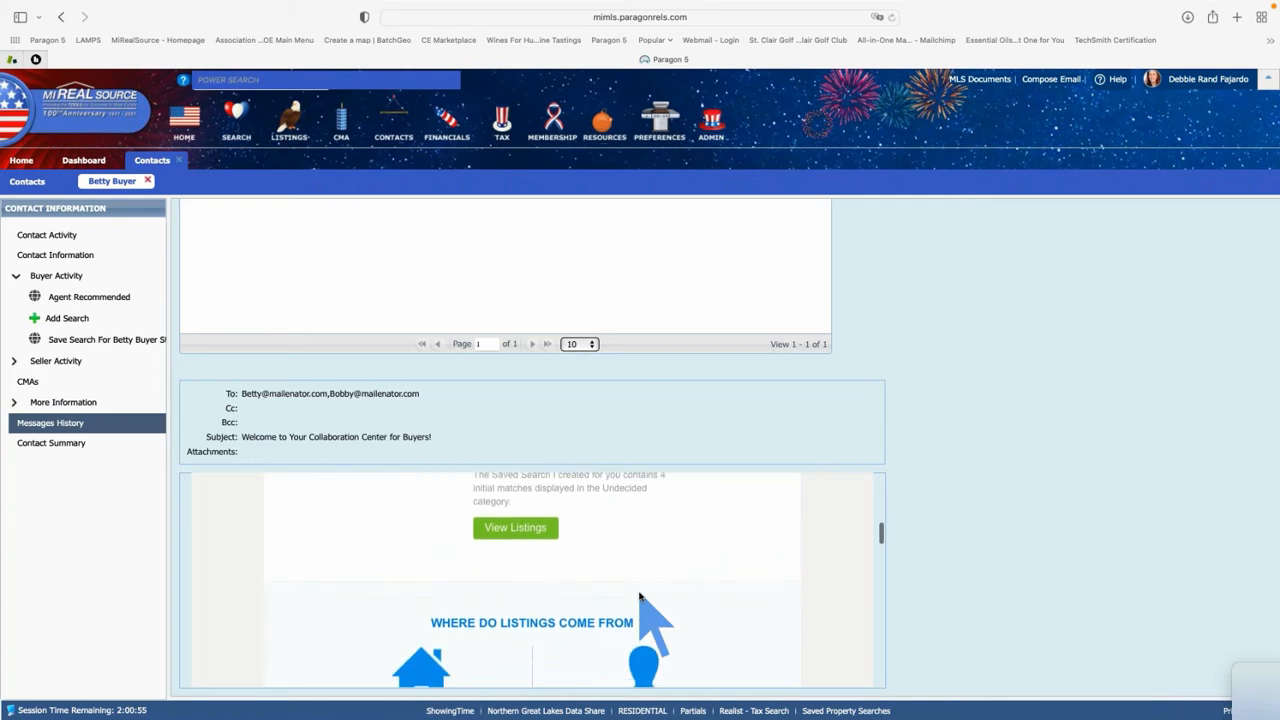
pyautogui.scroll(10, 640, 597)
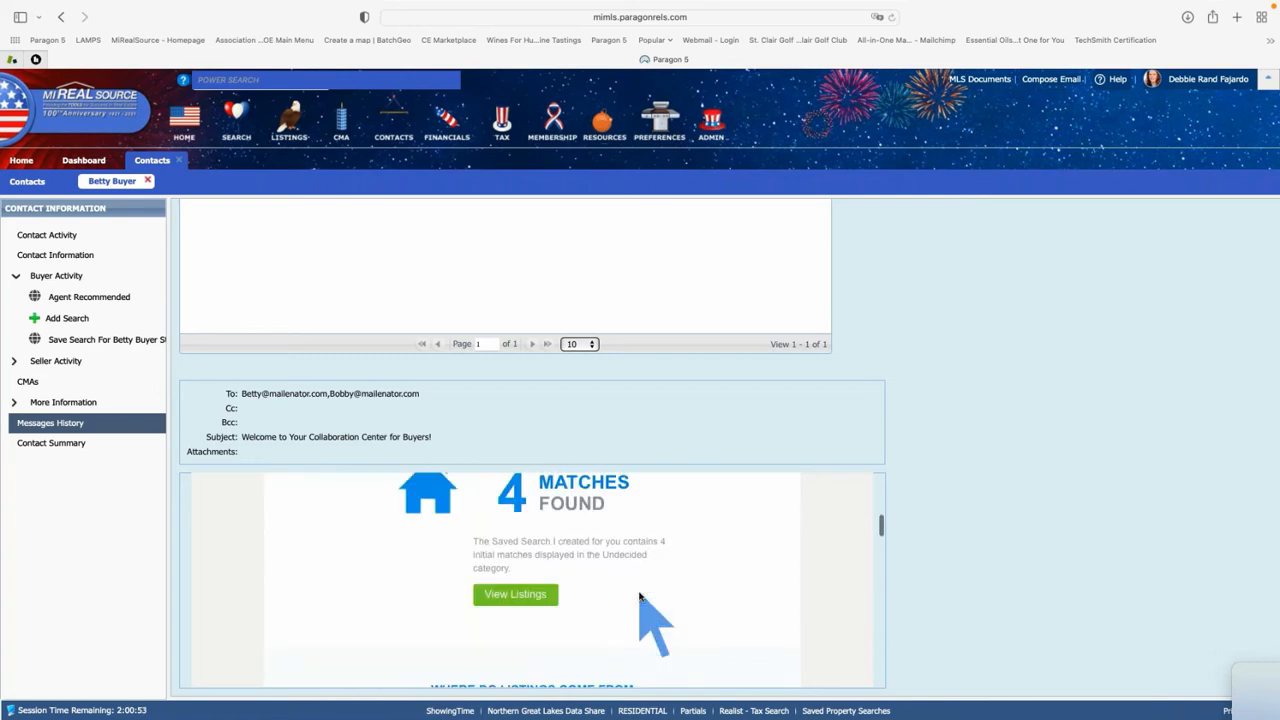
pyautogui.scroll(3, 640, 597)
pyautogui.scroll(1, 640, 597)
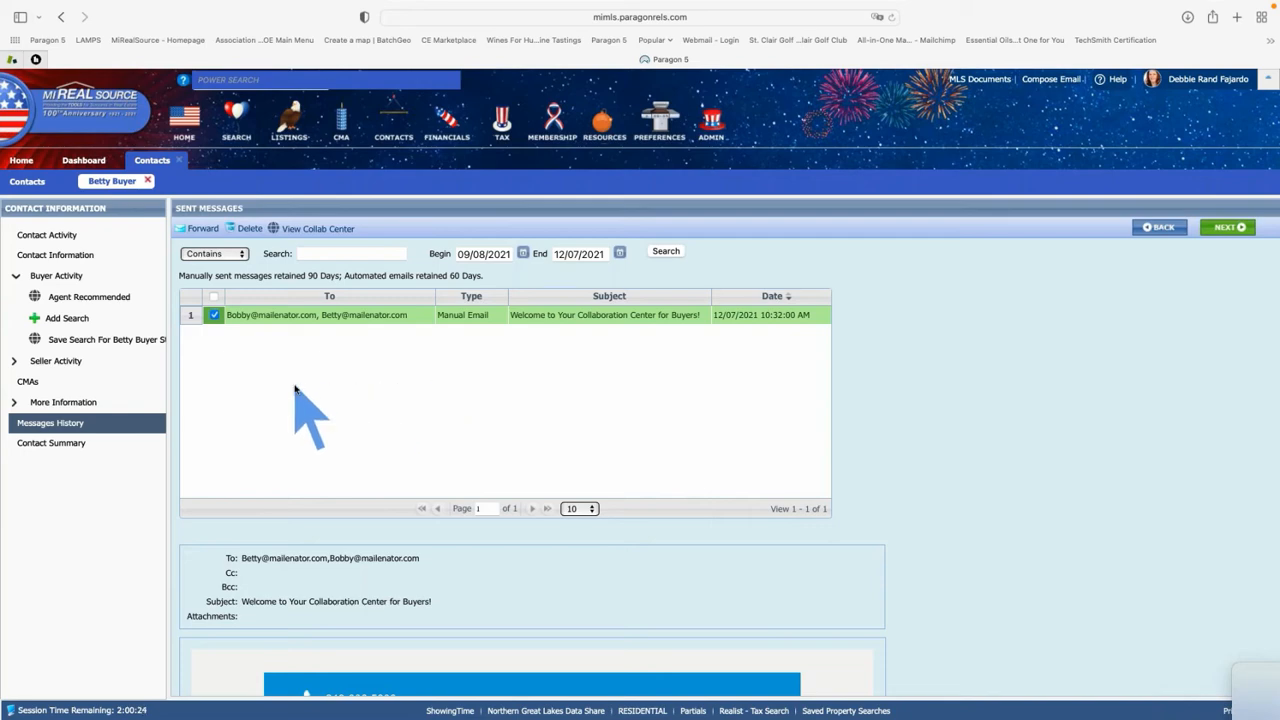
# Add the existing 'Lottery Search' saved search to the buyer contact
pyautogui.click(67, 319)
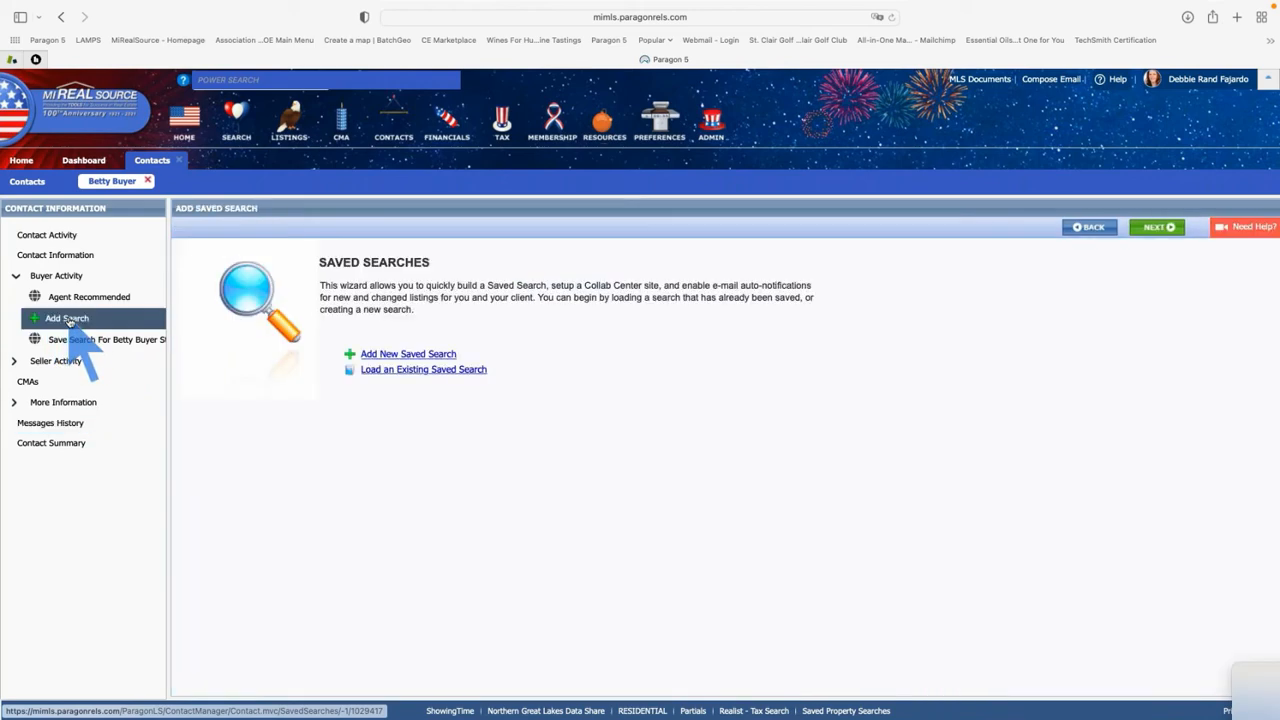
pyautogui.click(393, 372)
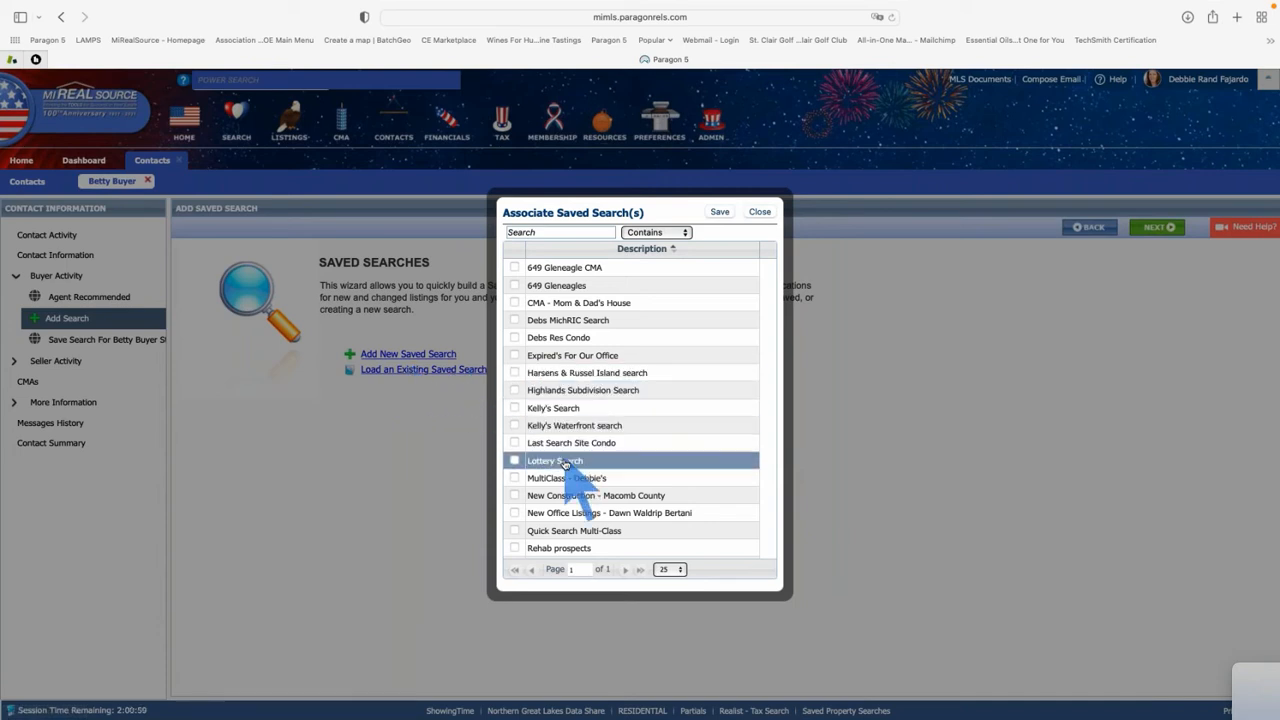
pyautogui.click(565, 463)
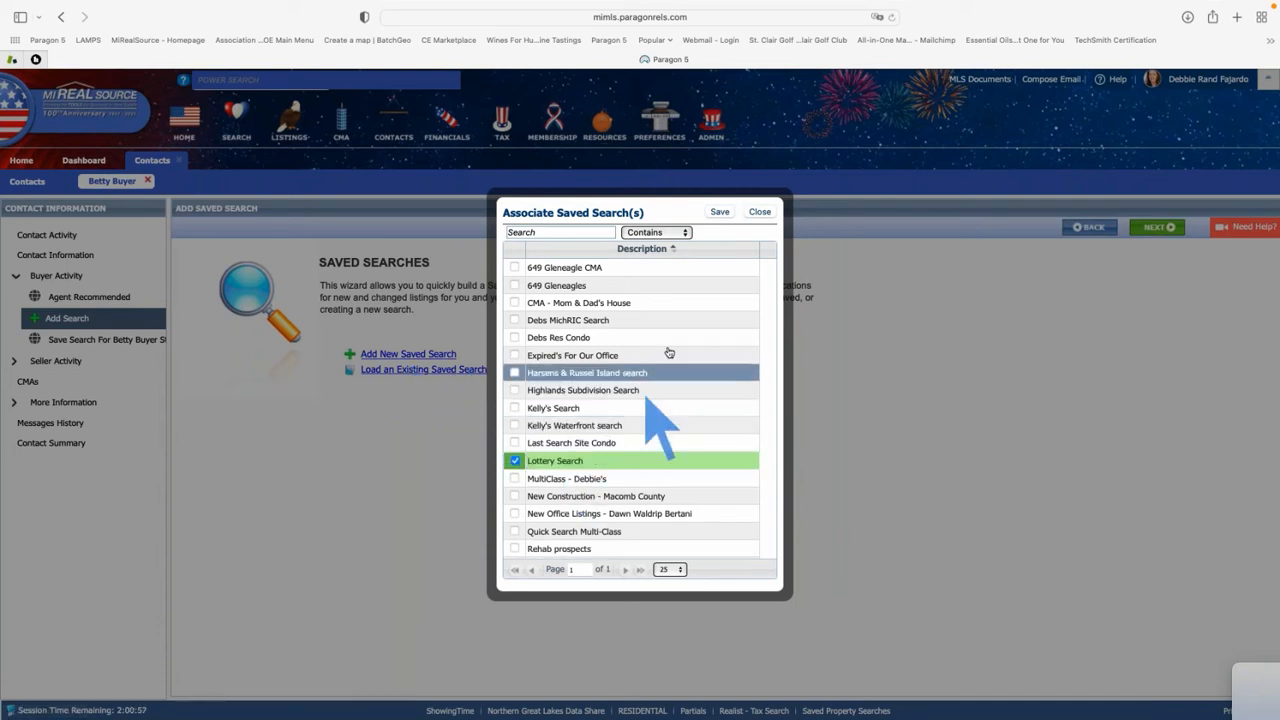
pyautogui.click(720, 213)
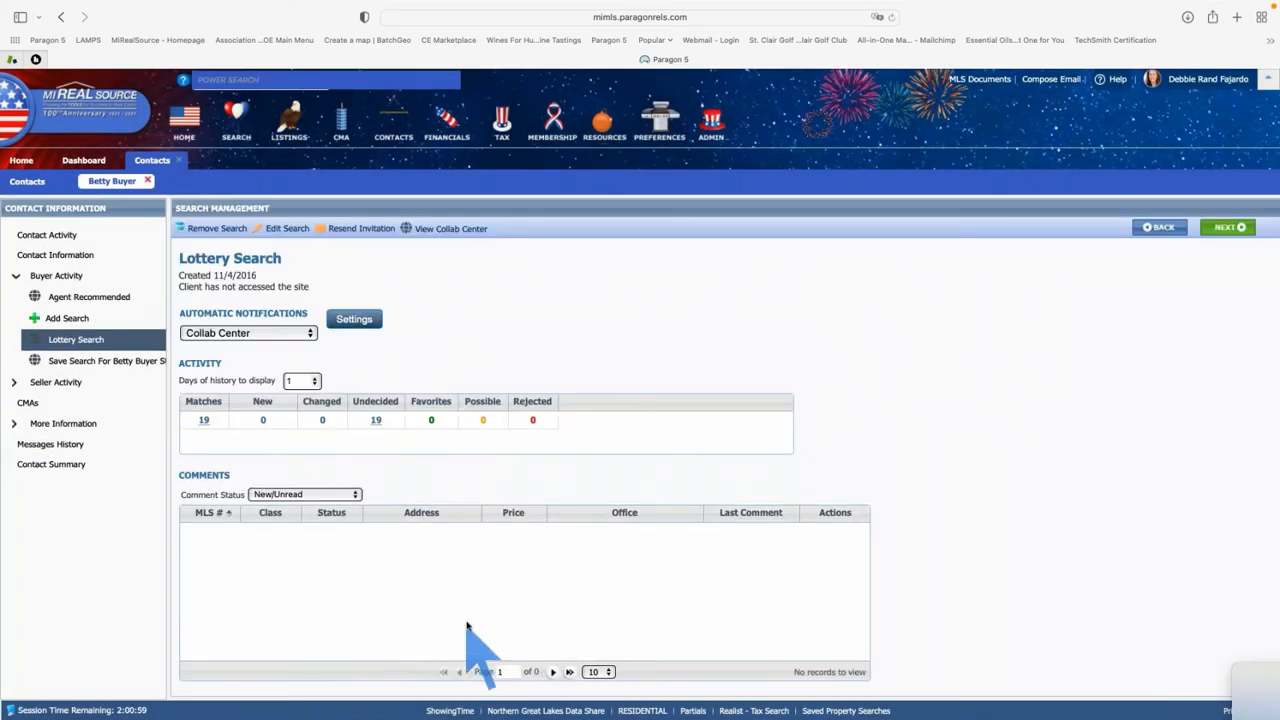
# Set the Lottery Search's agent notifications to Recurring with the default time frame
pyautogui.click(355, 320)
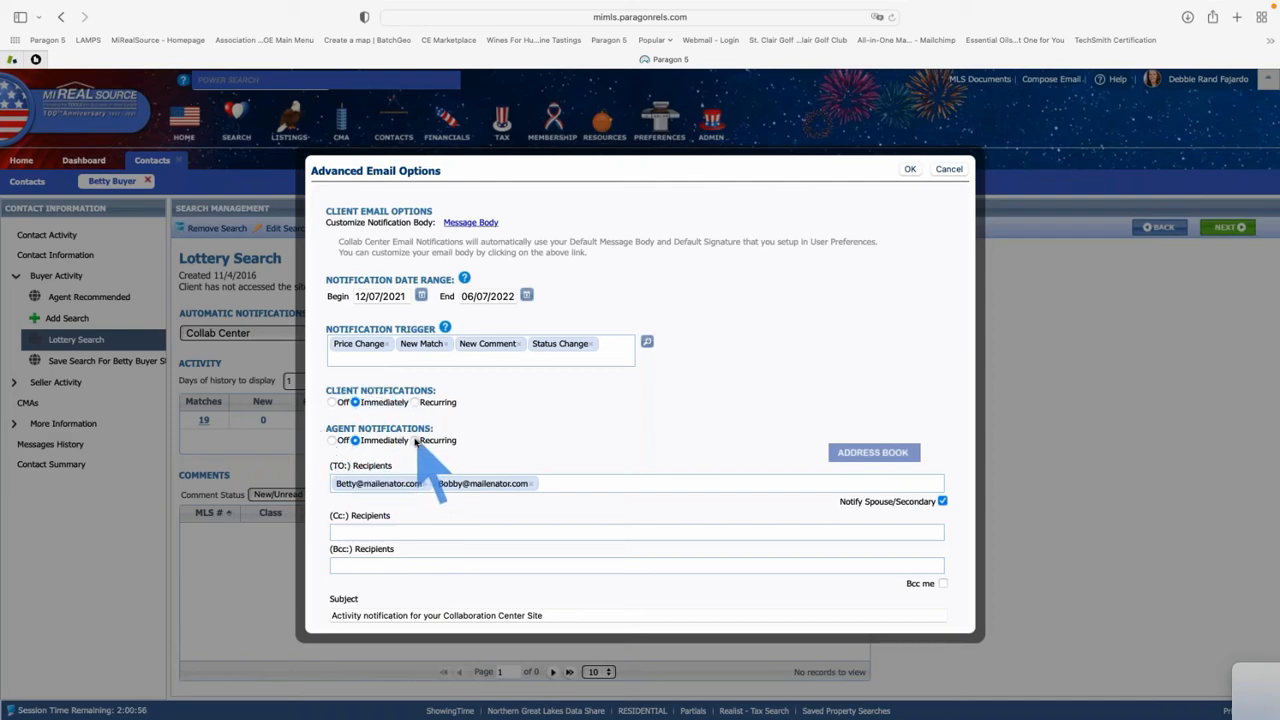
pyautogui.click(415, 440)
pyautogui.click(478, 441)
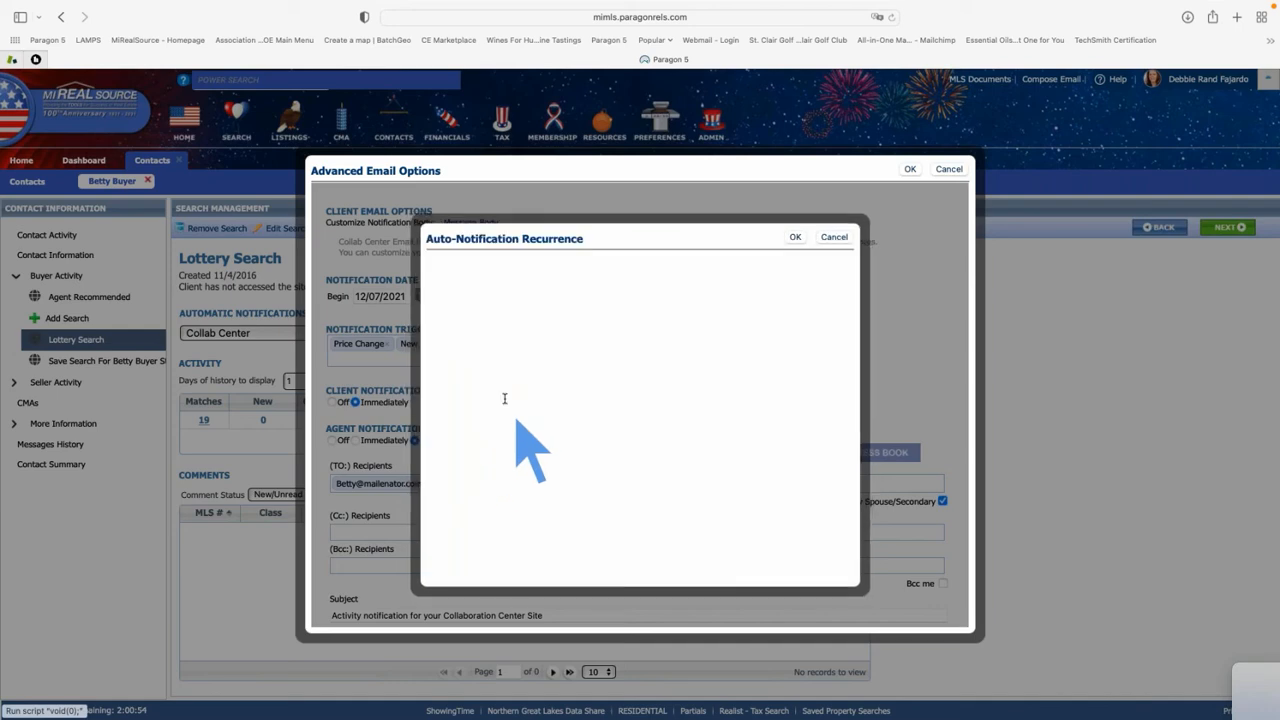
pyautogui.click(792, 237)
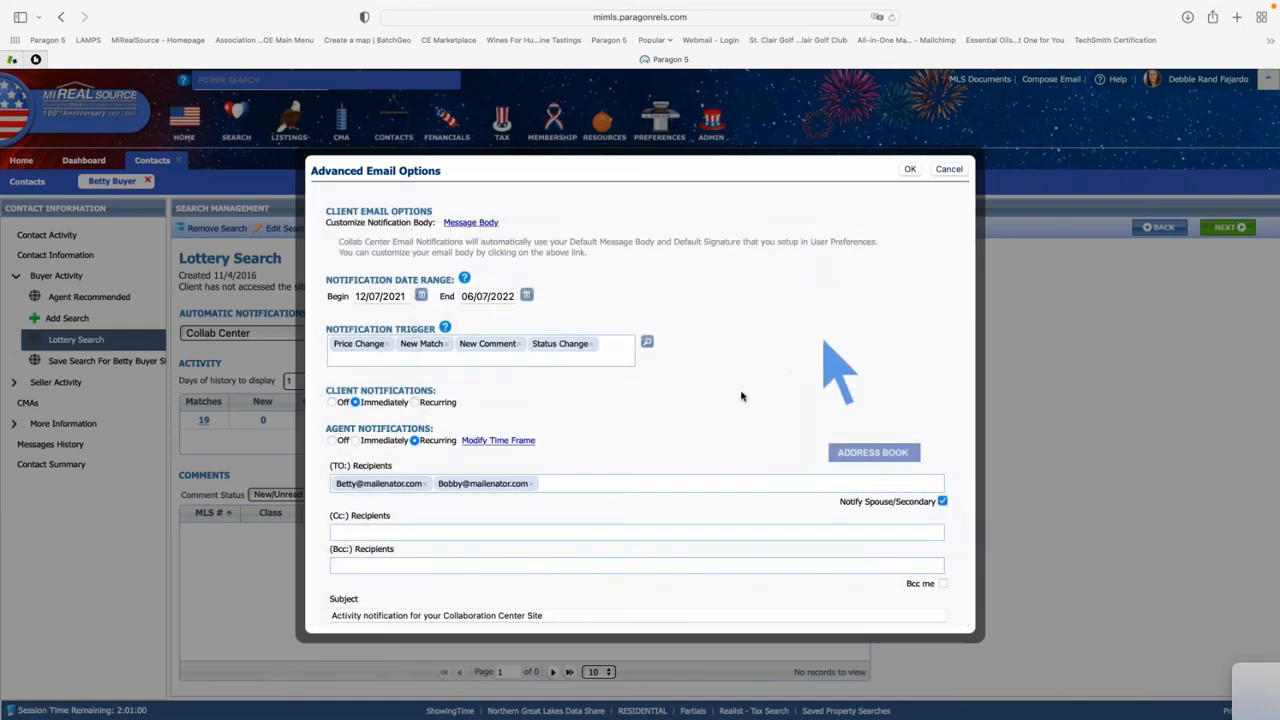
# Append '- Lottery Search' to the notification subject and save the notification settings
pyautogui.scroll(-1, 655, 410)
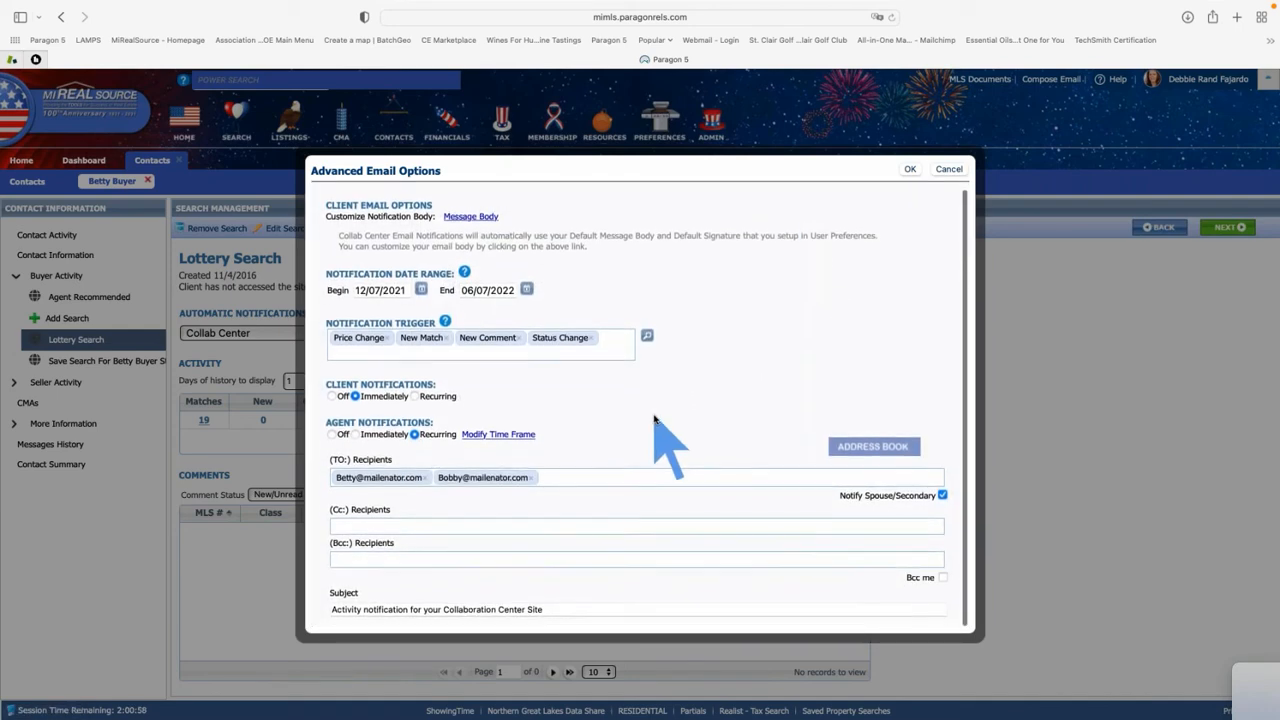
pyautogui.click(567, 614)
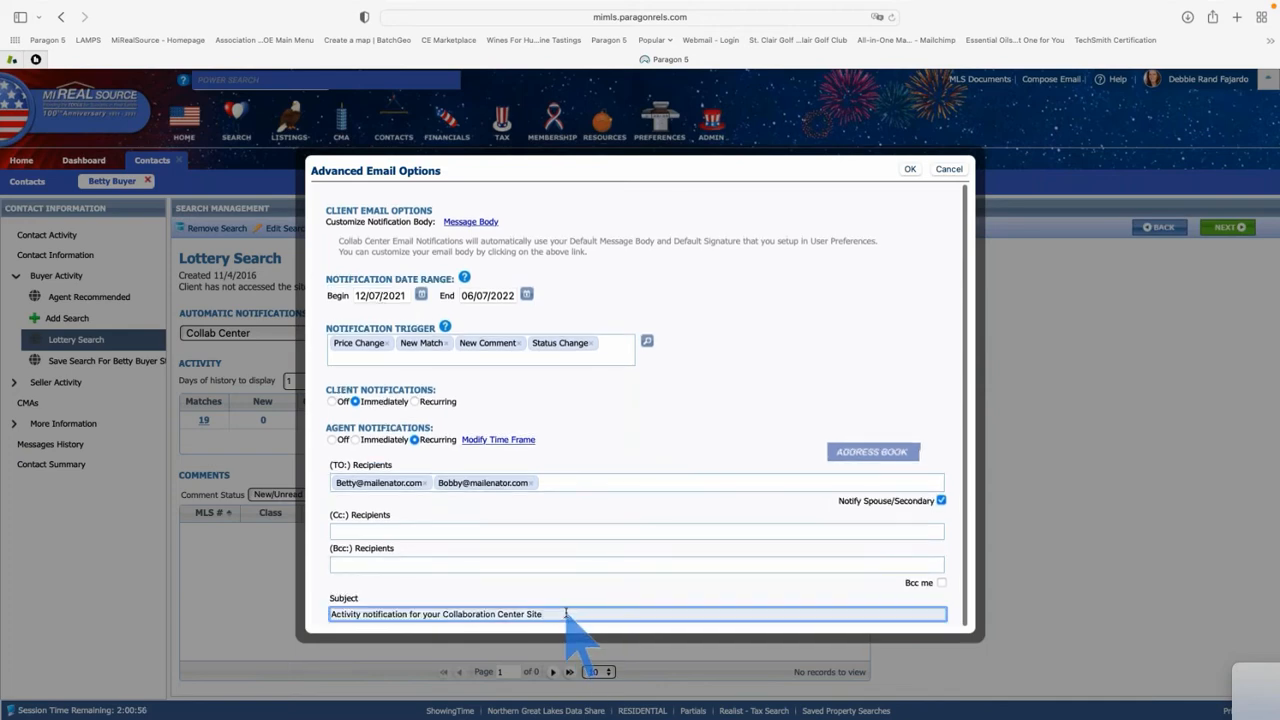
pyautogui.write('- Lot')
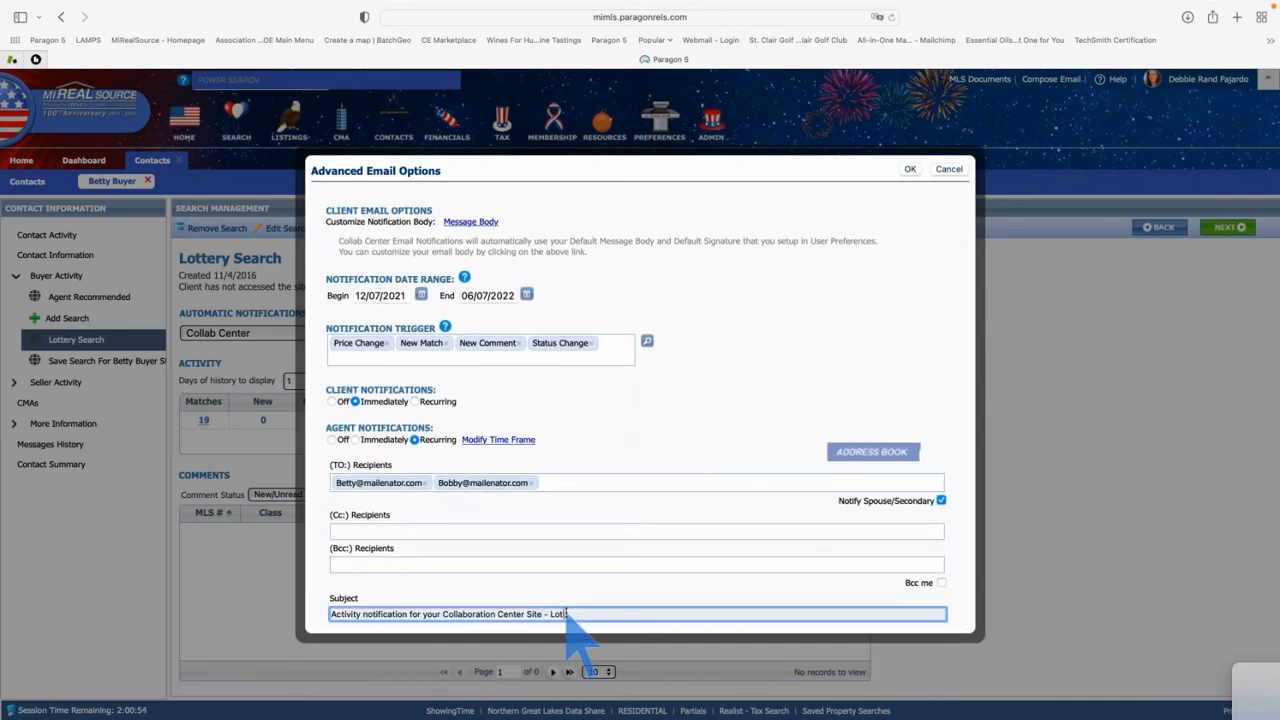
pyautogui.write('tery Search')
pyautogui.click(910, 169)
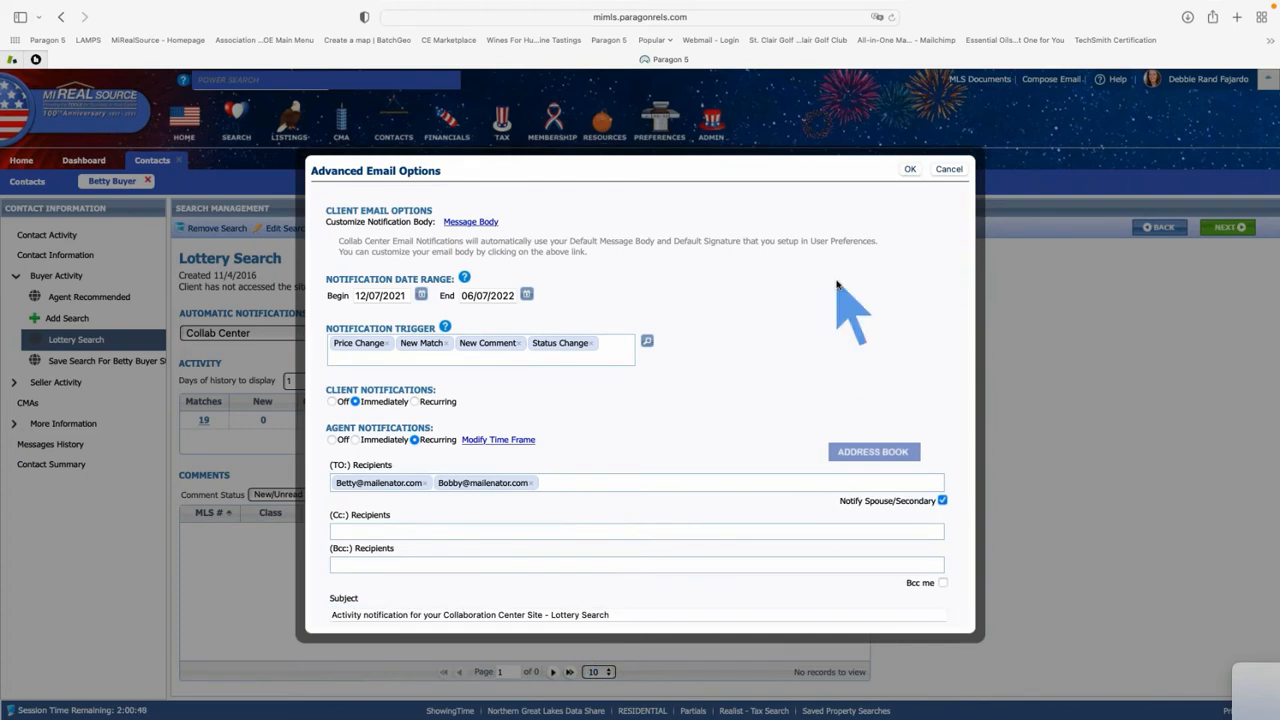
pyautogui.click(910, 169)
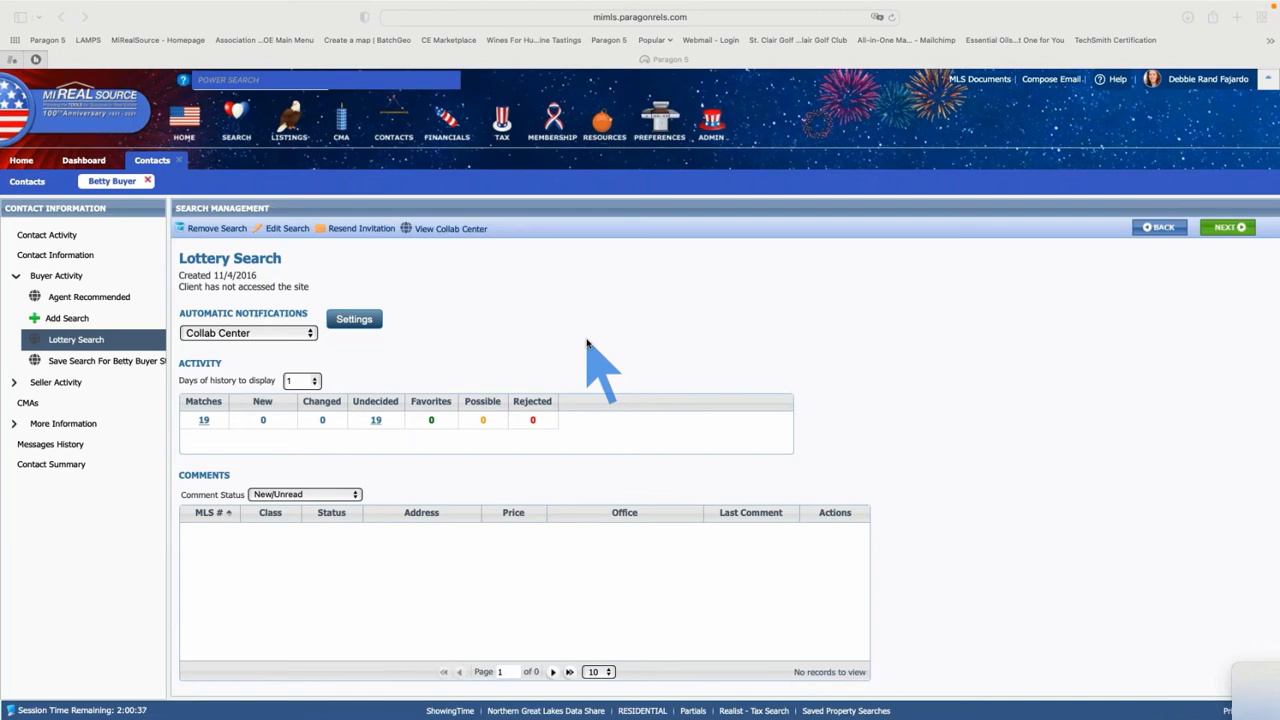
# Collapse and re-expand Buyer Activity, then open the Agent Recommended page showing zero listings
pyautogui.click(16, 276)
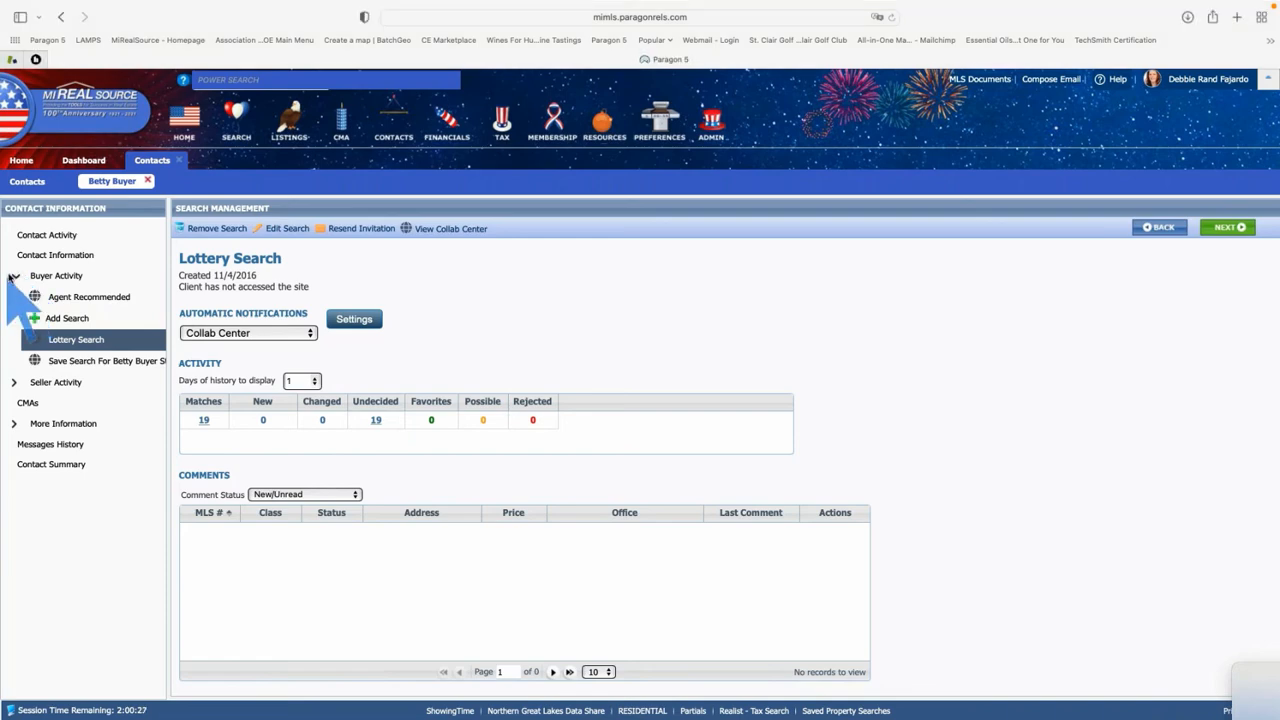
pyautogui.click(15, 277)
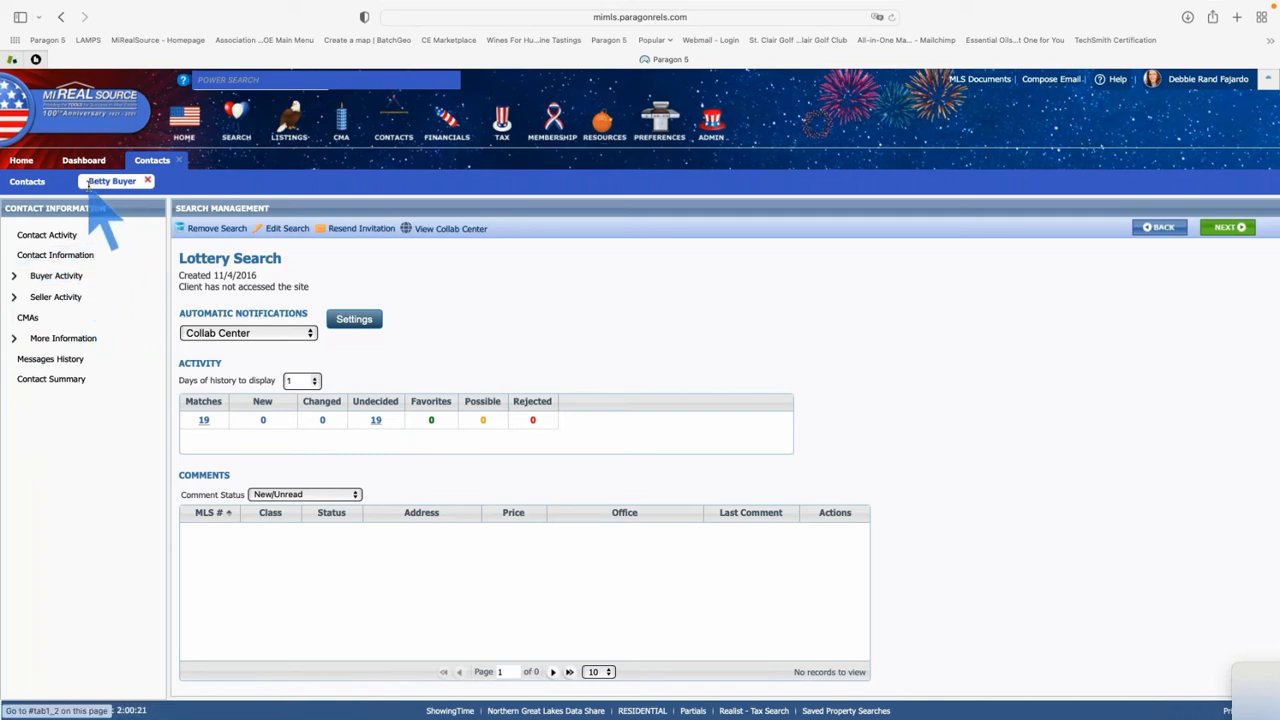
pyautogui.click(51, 279)
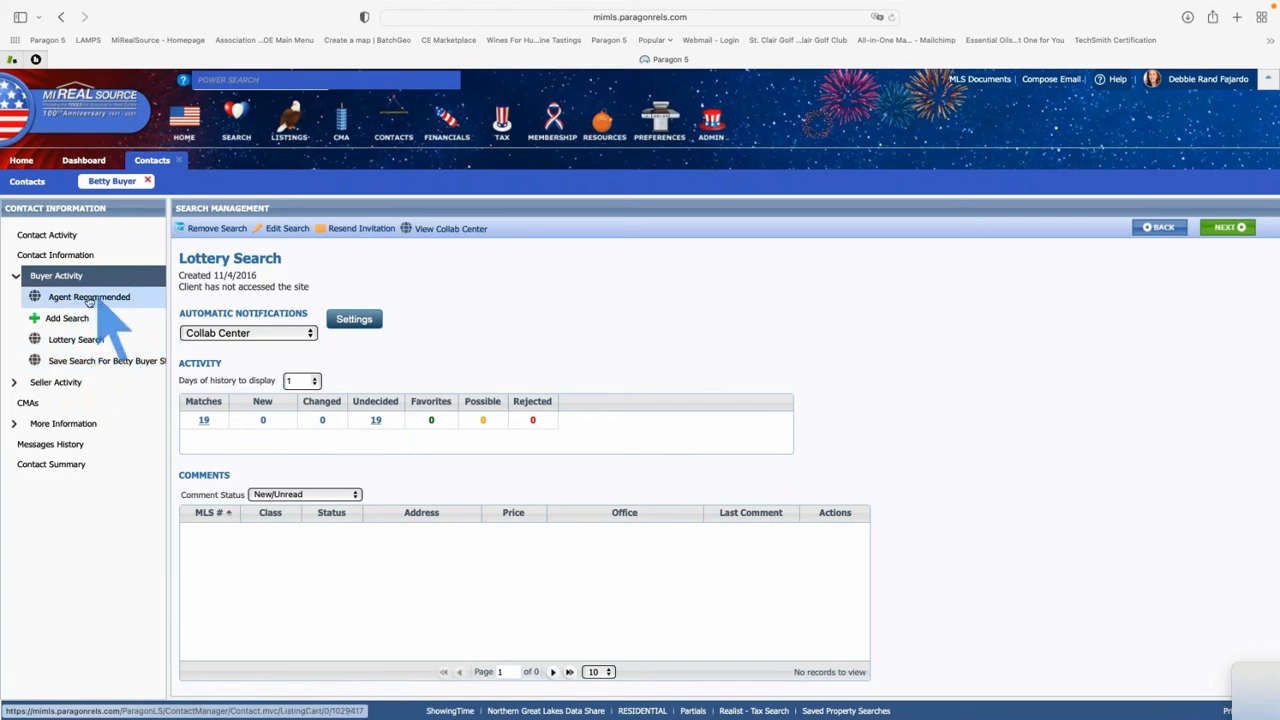
pyautogui.click(70, 302)
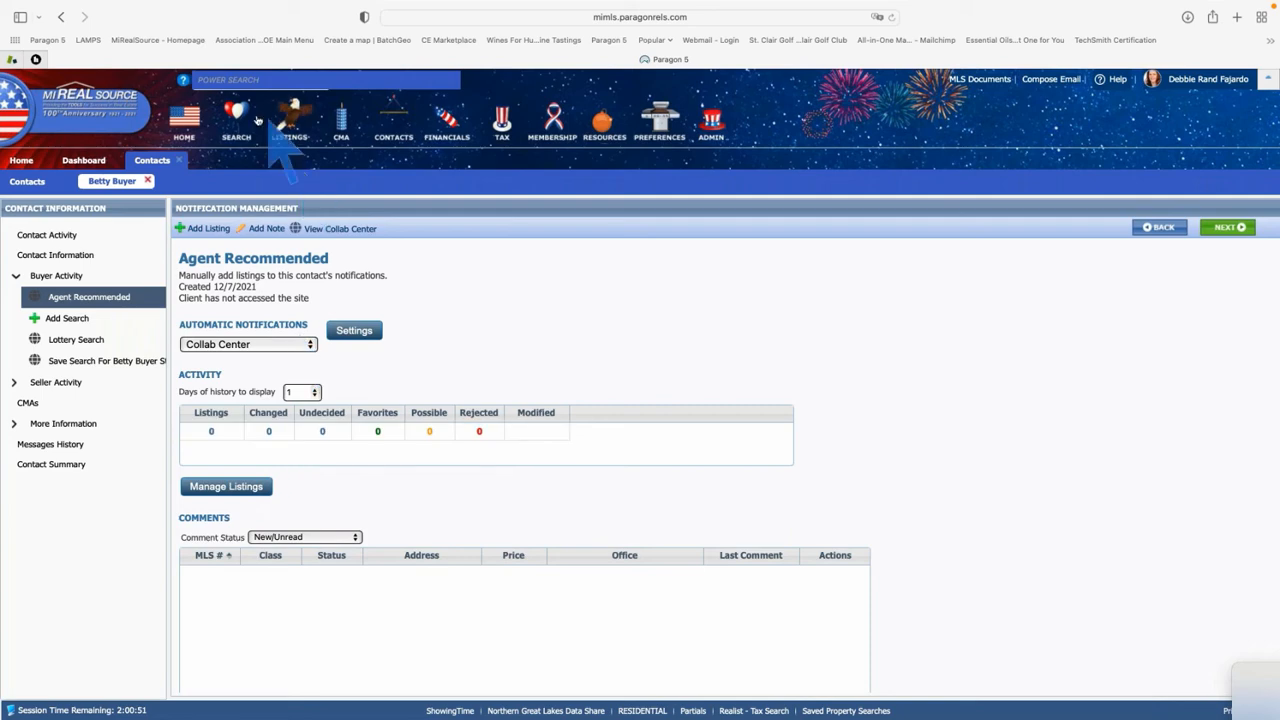
# List the Market Monitor's 9 new listings, priced $1,100 to $398,500, in a spreadsheet
pyautogui.click(238, 120)
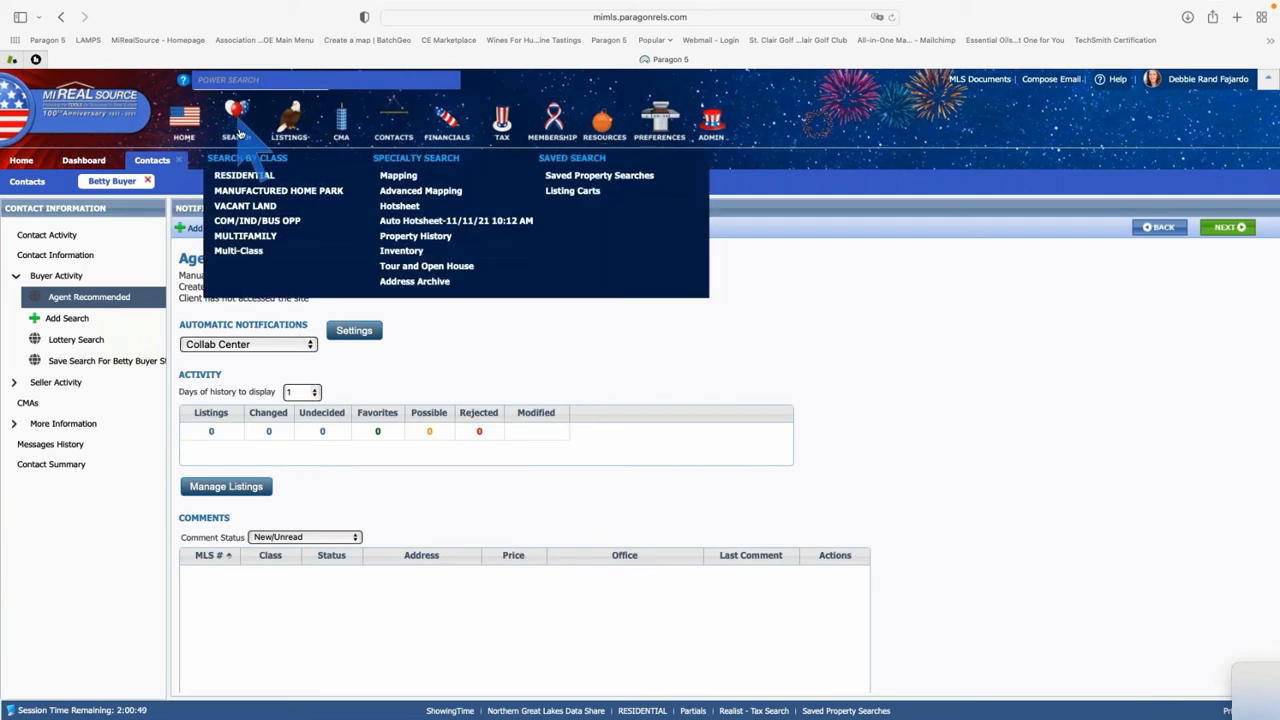
pyautogui.click(245, 175)
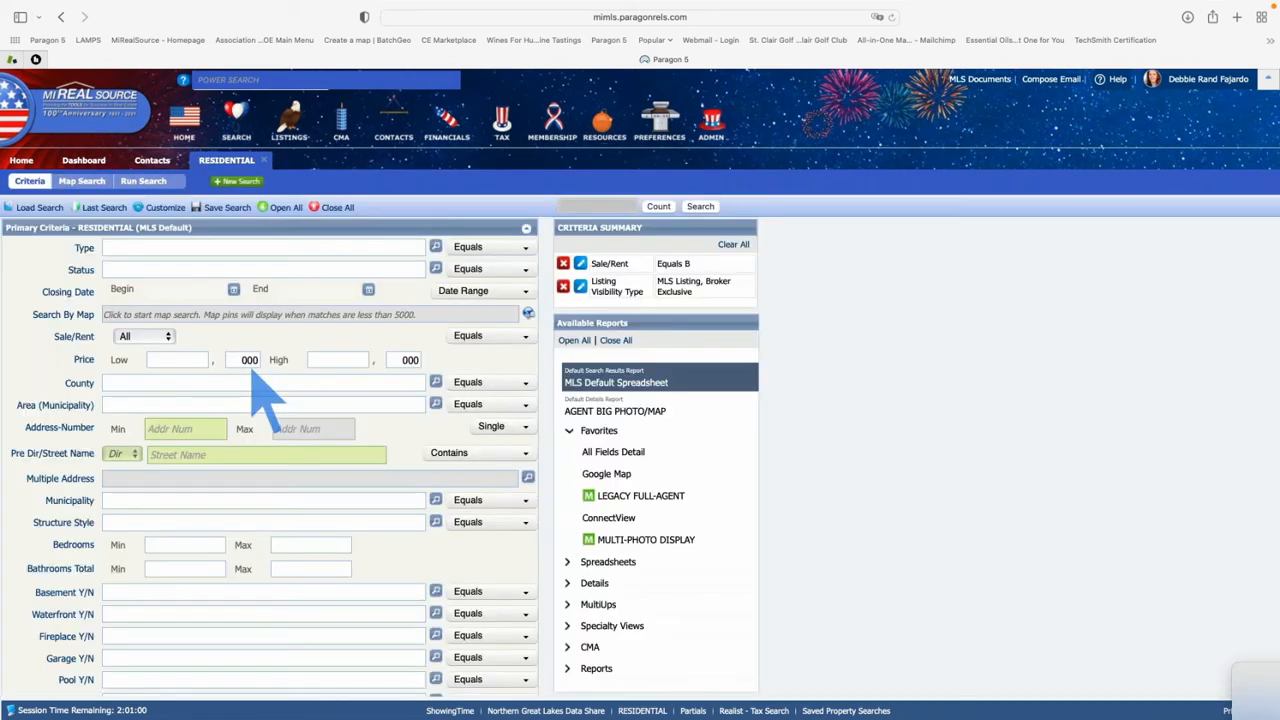
pyautogui.click(21, 161)
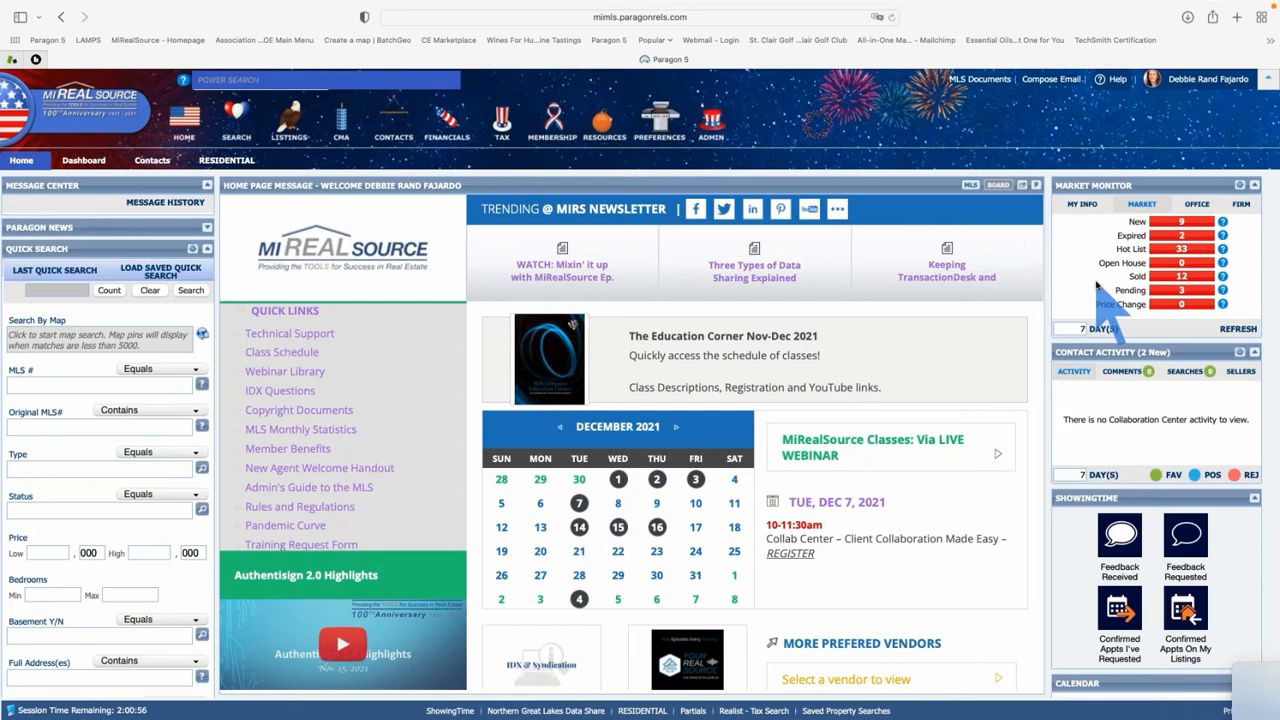
pyautogui.click(1182, 224)
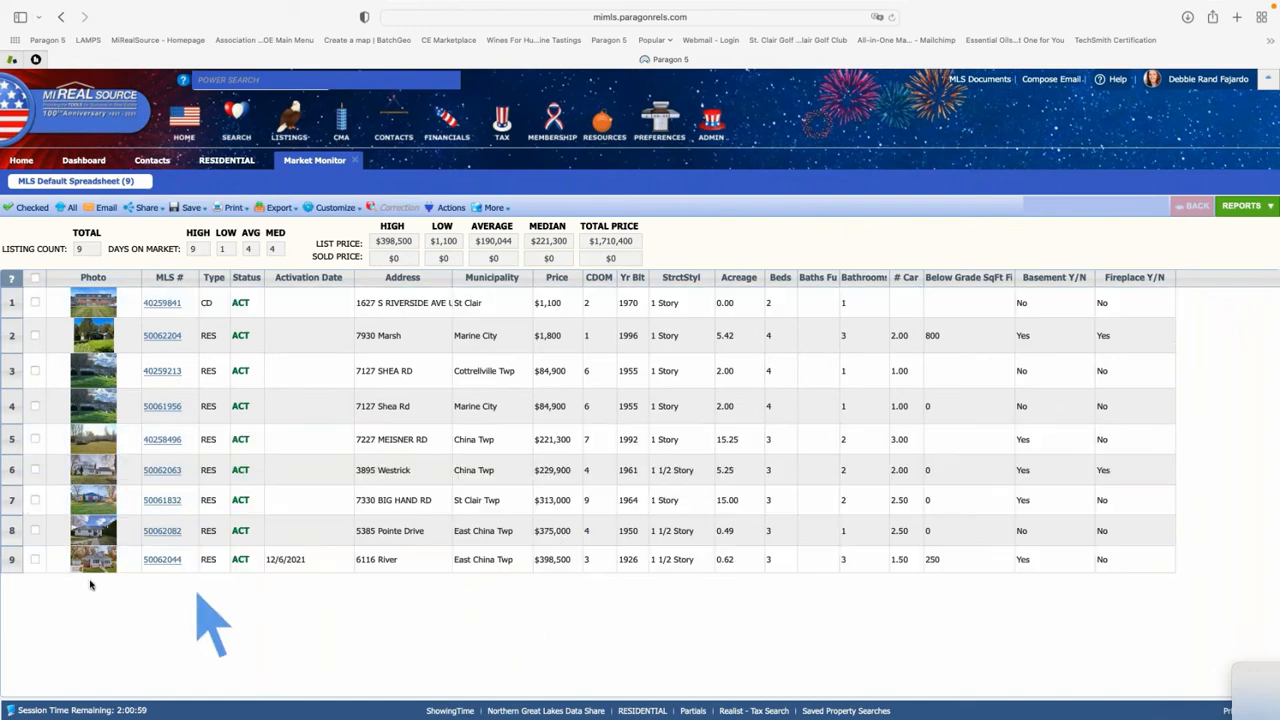
# Open the $398,500 East China Twp listing in Agent Big Photo/Map and show its Save options
pyautogui.click(160, 561)
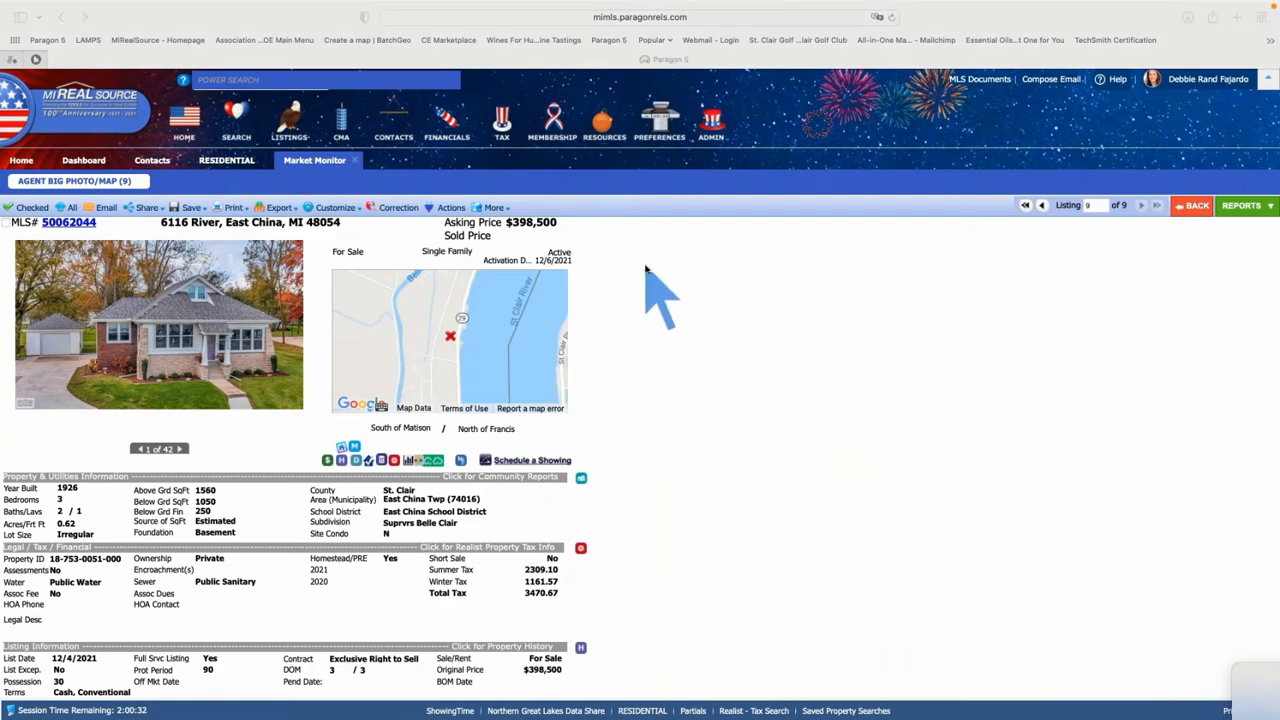
pyautogui.click(183, 207)
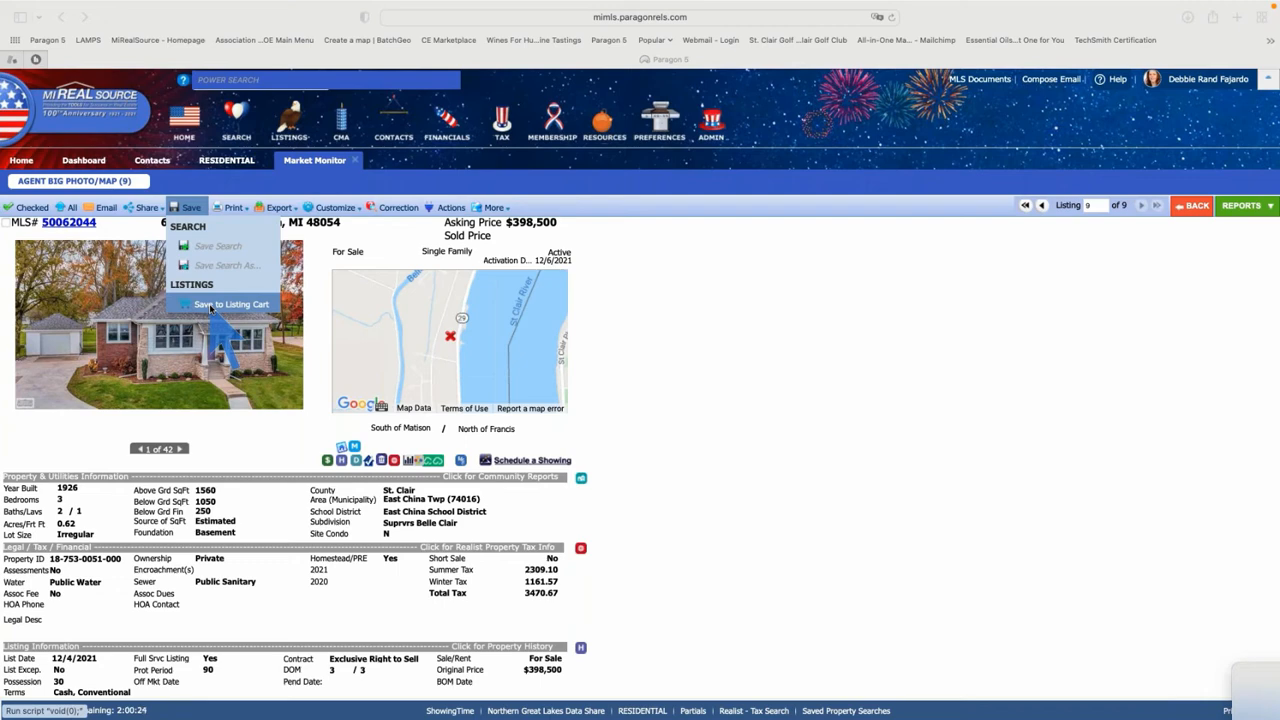
pyautogui.click(211, 309)
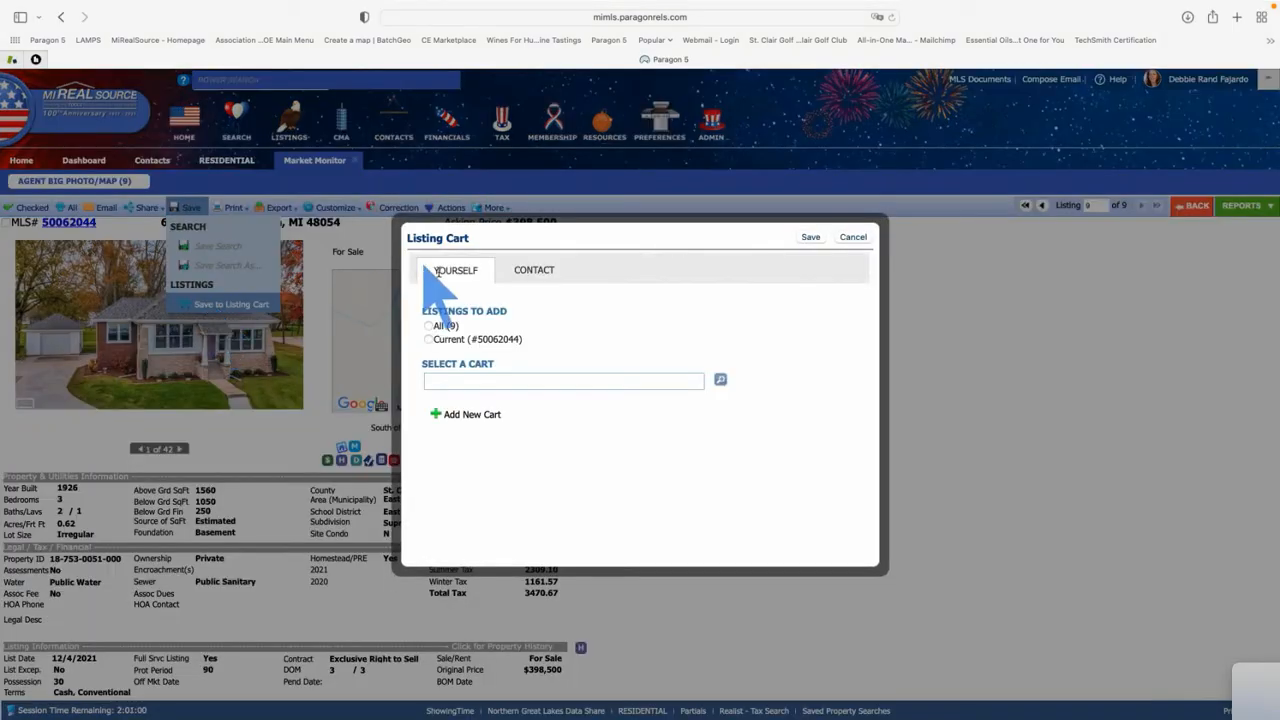
pyautogui.click(534, 270)
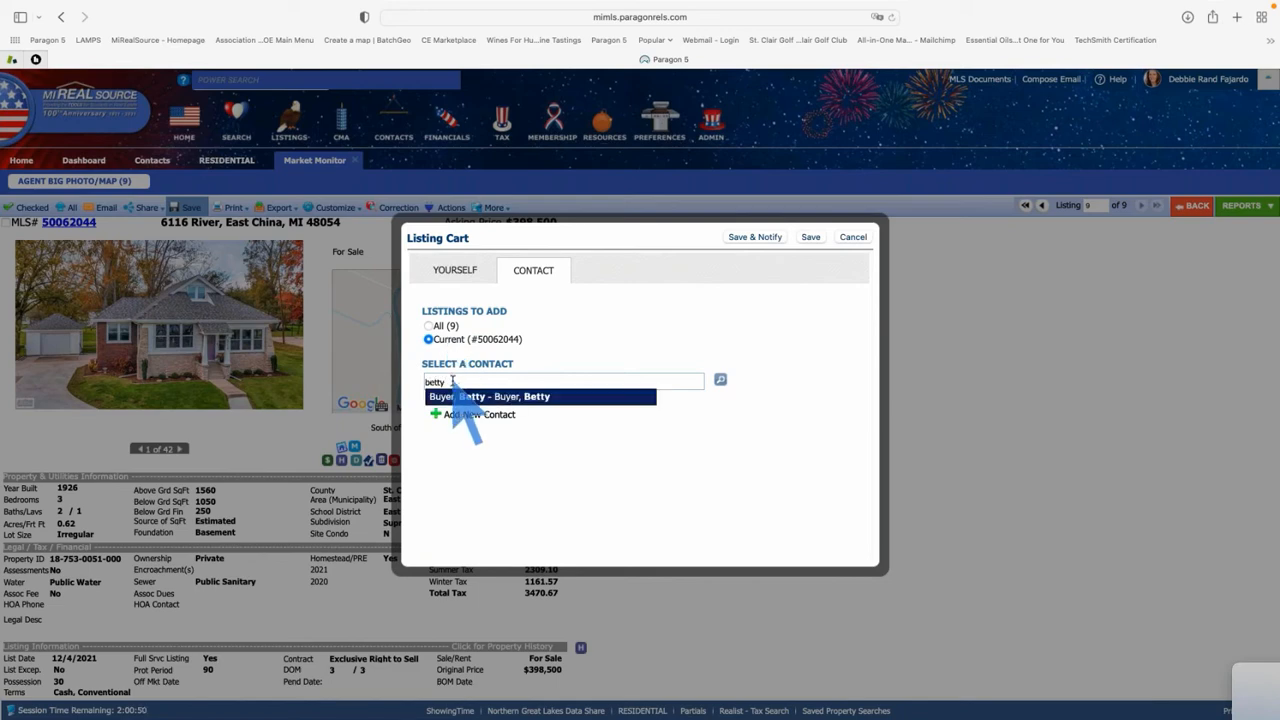
pyautogui.click(505, 397)
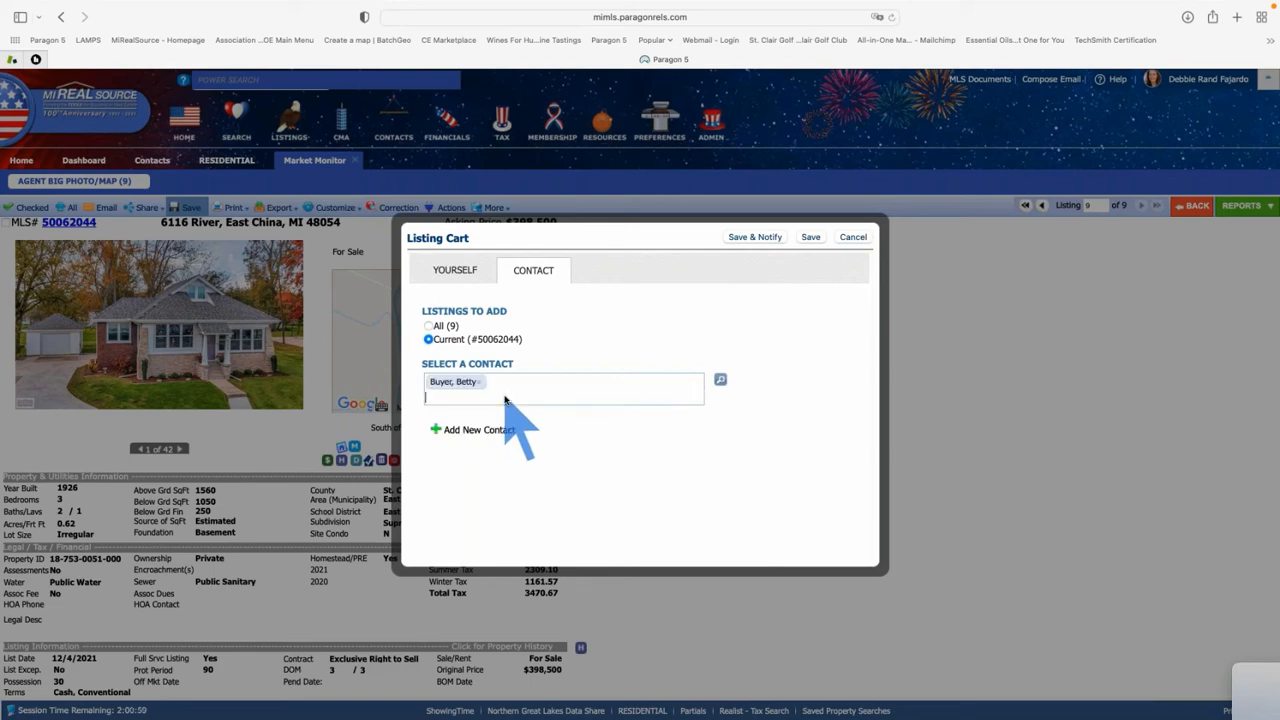
pyautogui.click(757, 238)
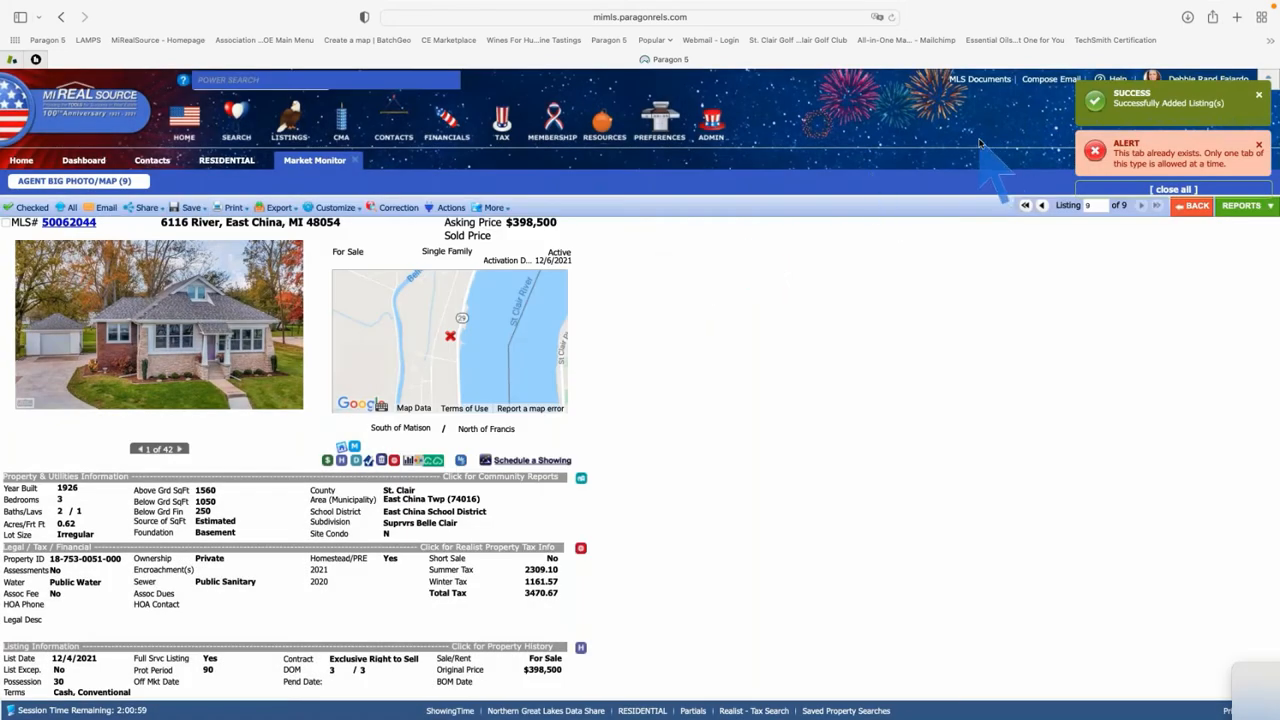
pyautogui.click(156, 163)
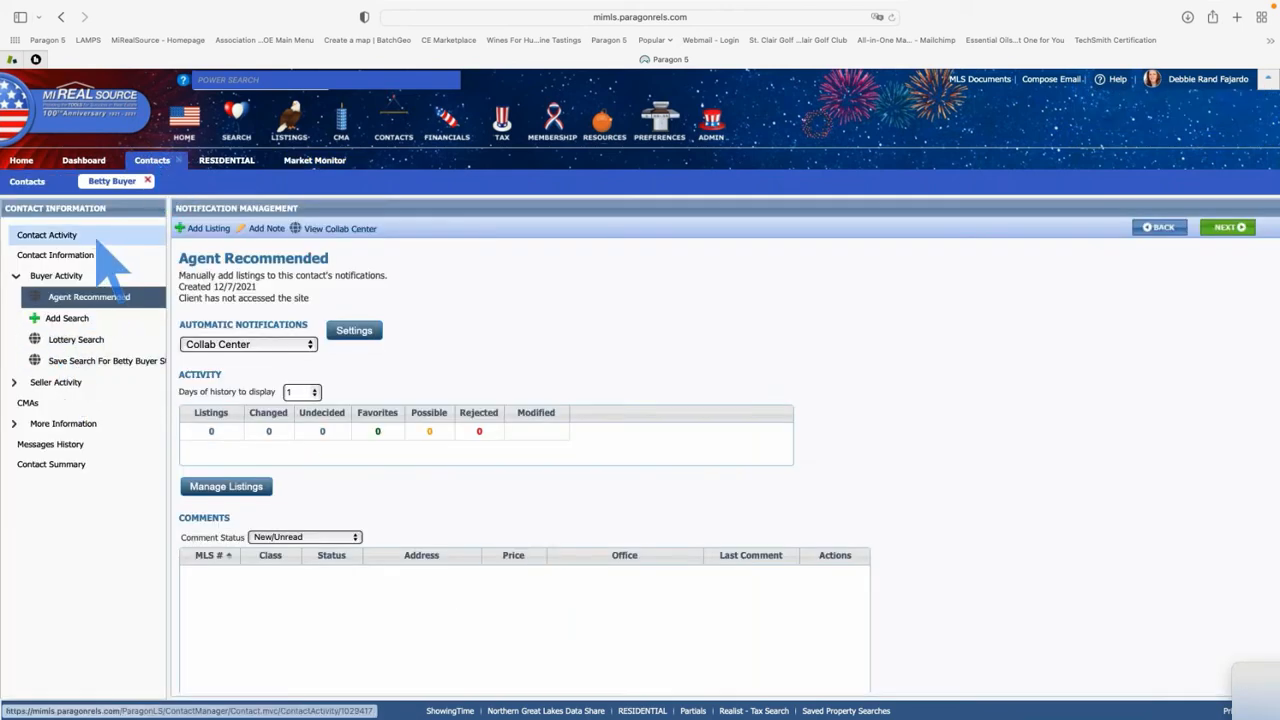
# Open the buyer's Contact Activity, expand Buyer Activity, and select the St. Clair saved search
pyautogui.click(148, 181)
pyautogui.click(146, 364)
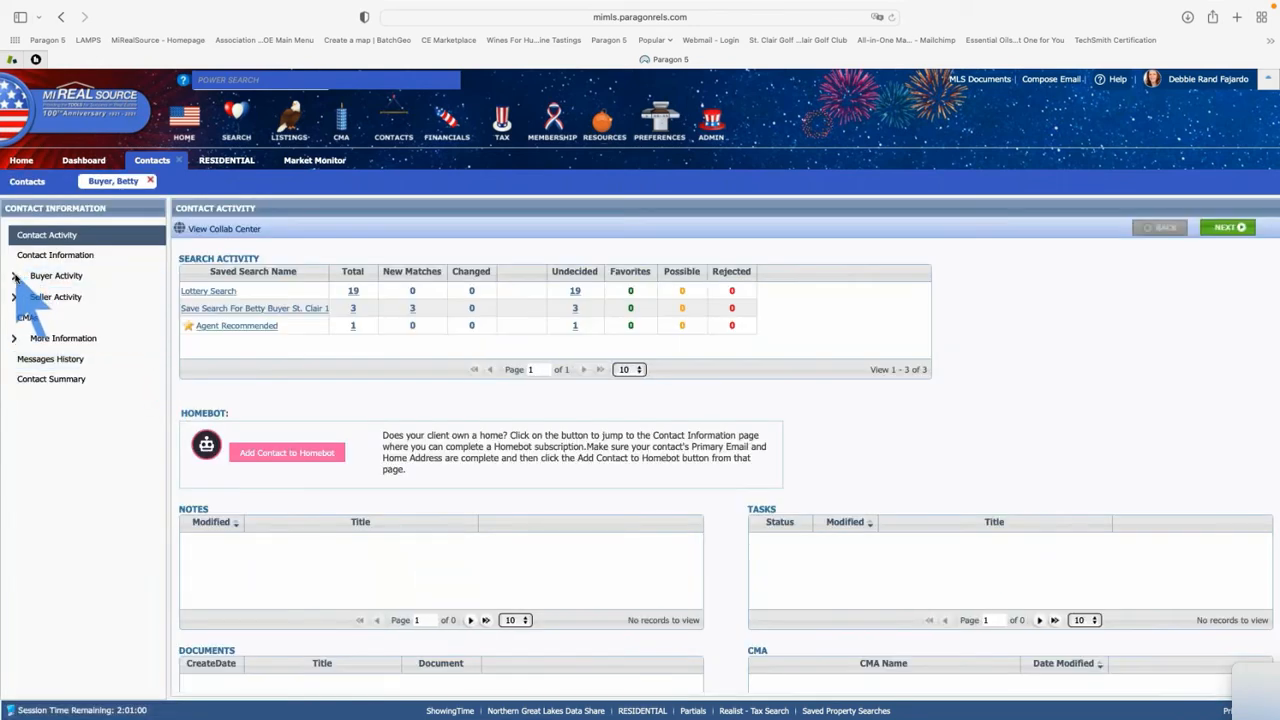
pyautogui.click(42, 276)
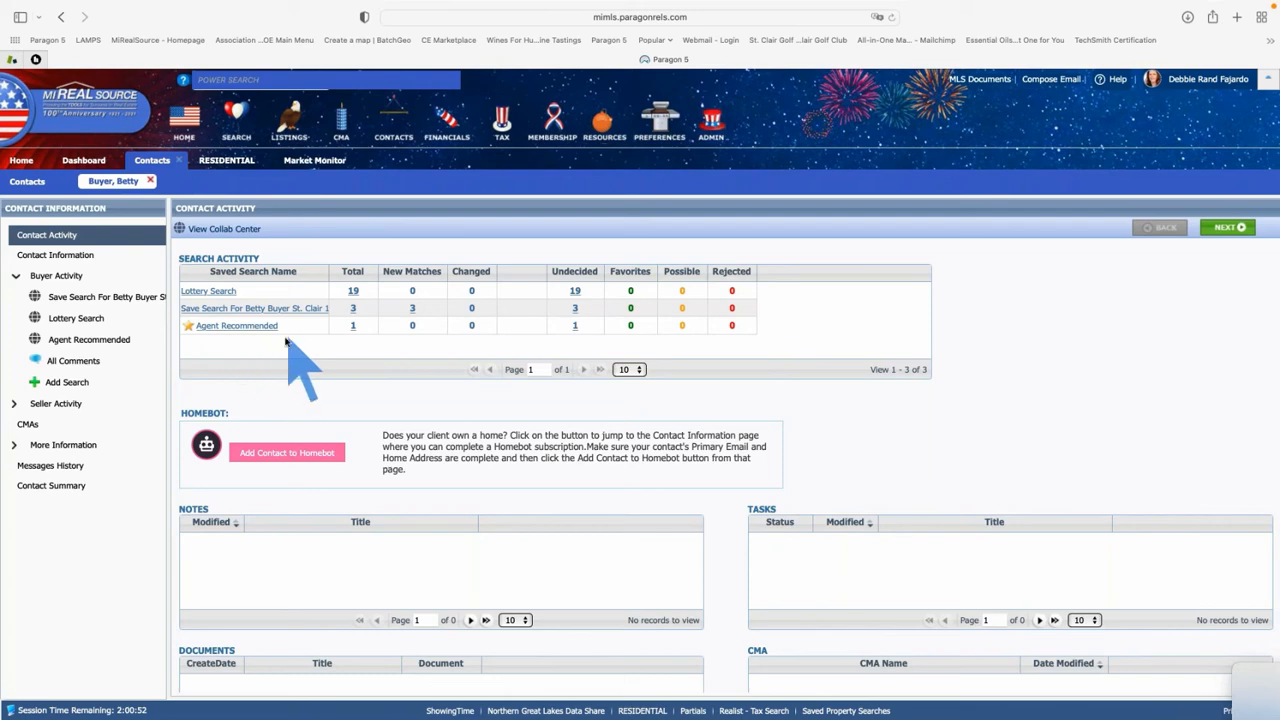
pyautogui.click(200, 310)
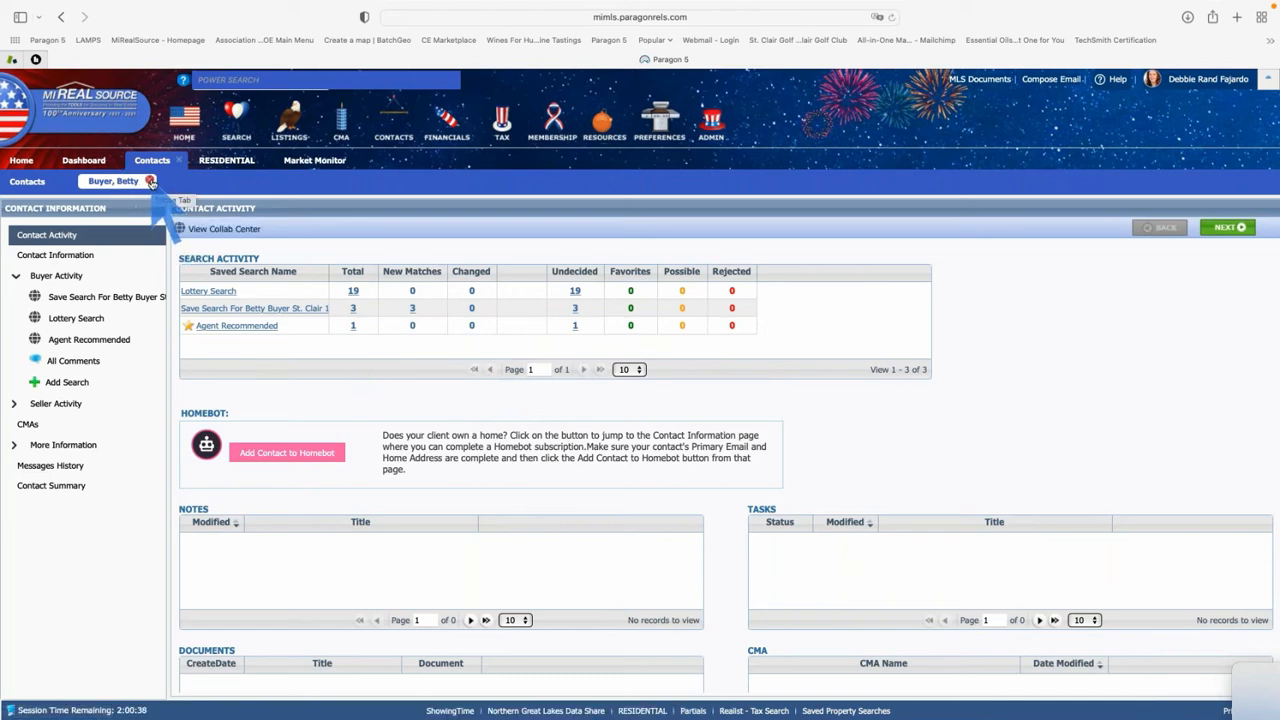
# Expand row 5 in Contacts to show Lottery Search, St. Clair and Agent Recommended, ending 6/7/2022
pyautogui.click(150, 181)
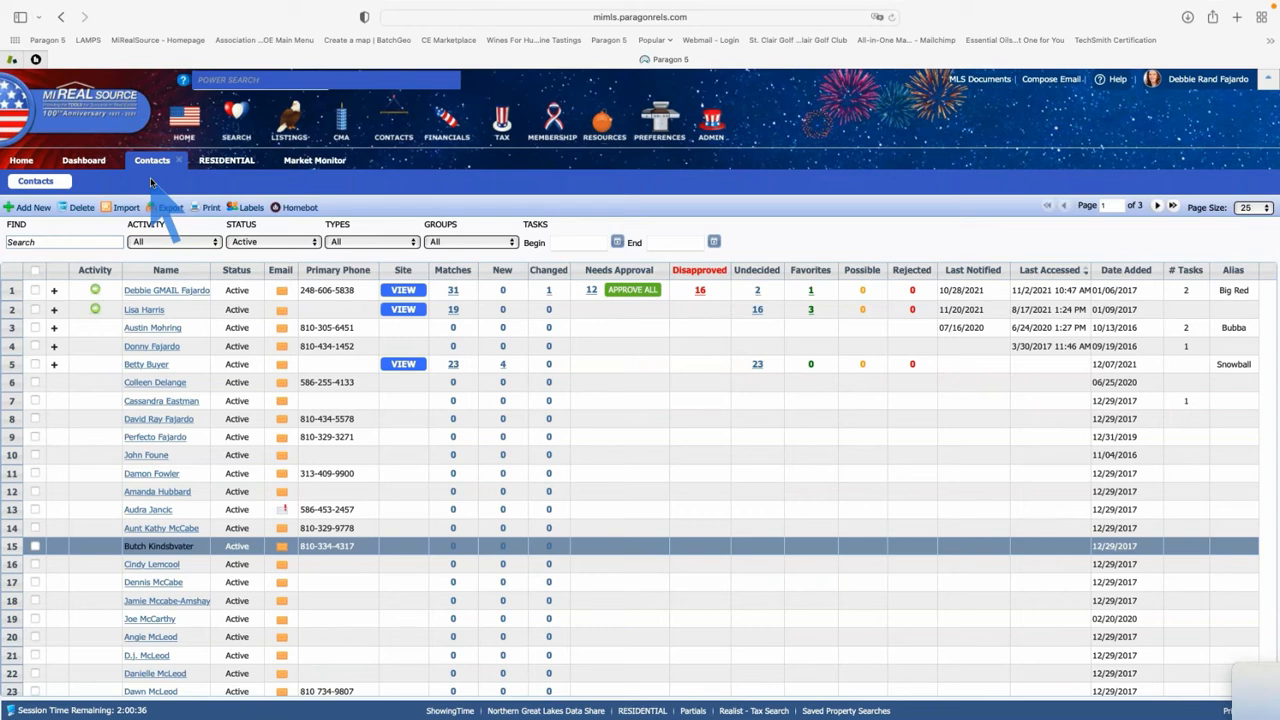
pyautogui.click(54, 365)
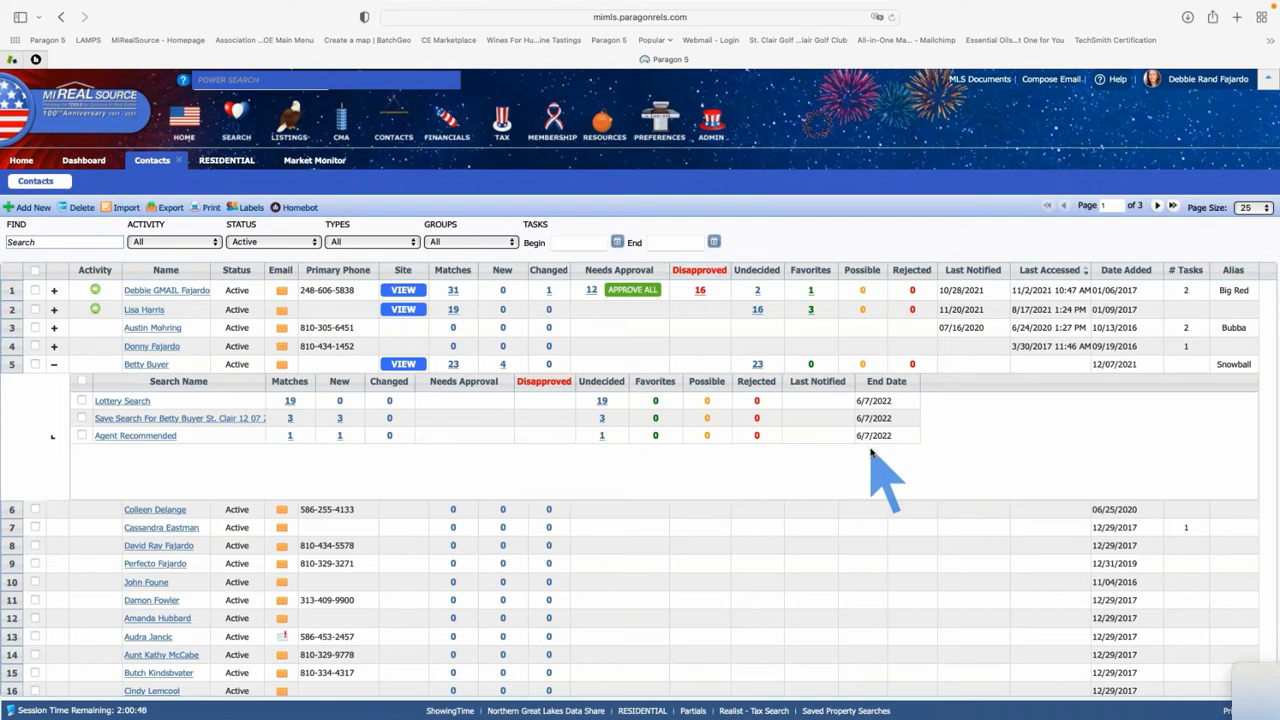
pyautogui.scroll(-5, 86, 414)
pyautogui.scroll(4, 43, 400)
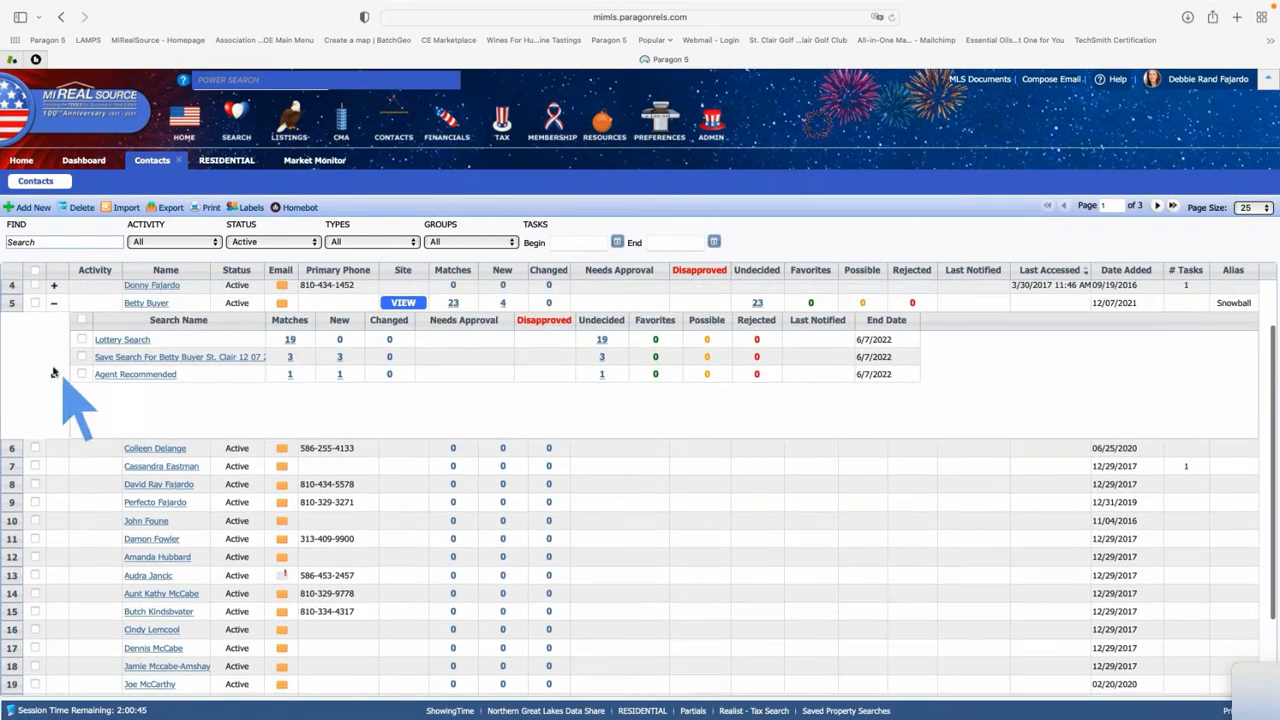
# Collapse row 5's saved searches so it shows 23 matches, 4 new and 23 undecided
pyautogui.click(54, 302)
pyautogui.scroll(2, 120, 395)
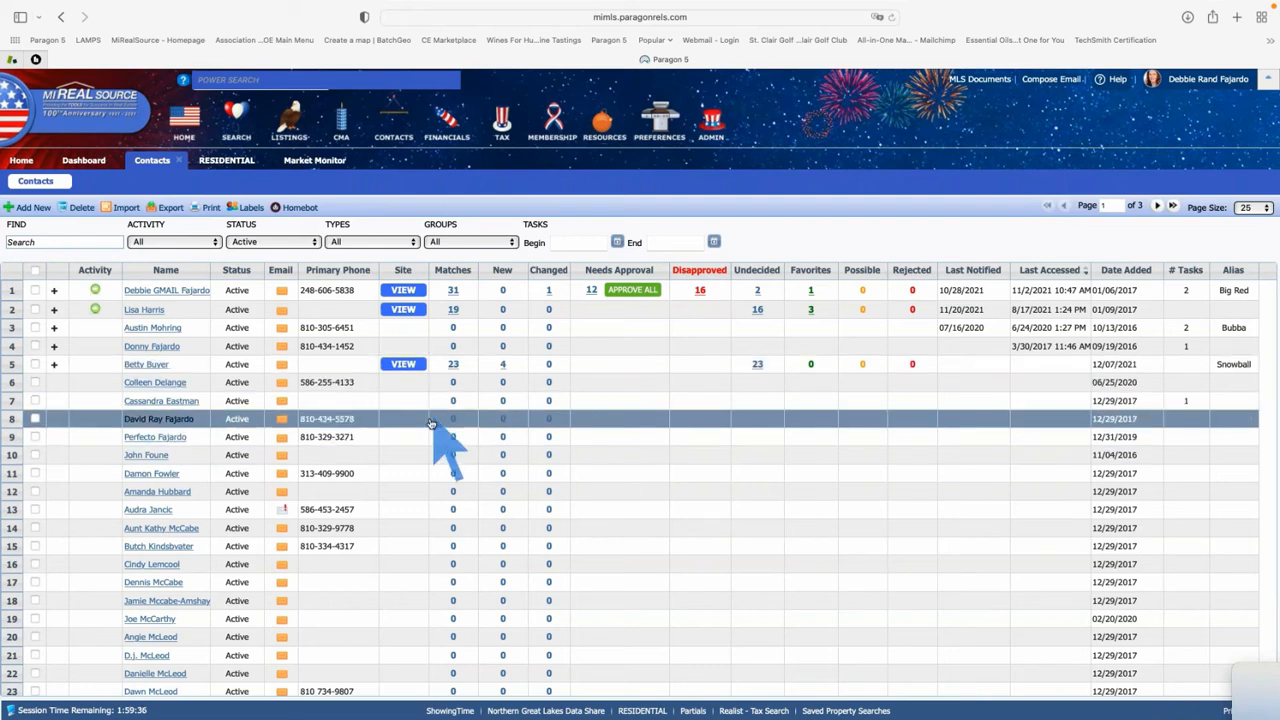
# Open the buyer's Collaboration Center site, show Agent Picks, and filter to Lottery Search
pyautogui.click(402, 366)
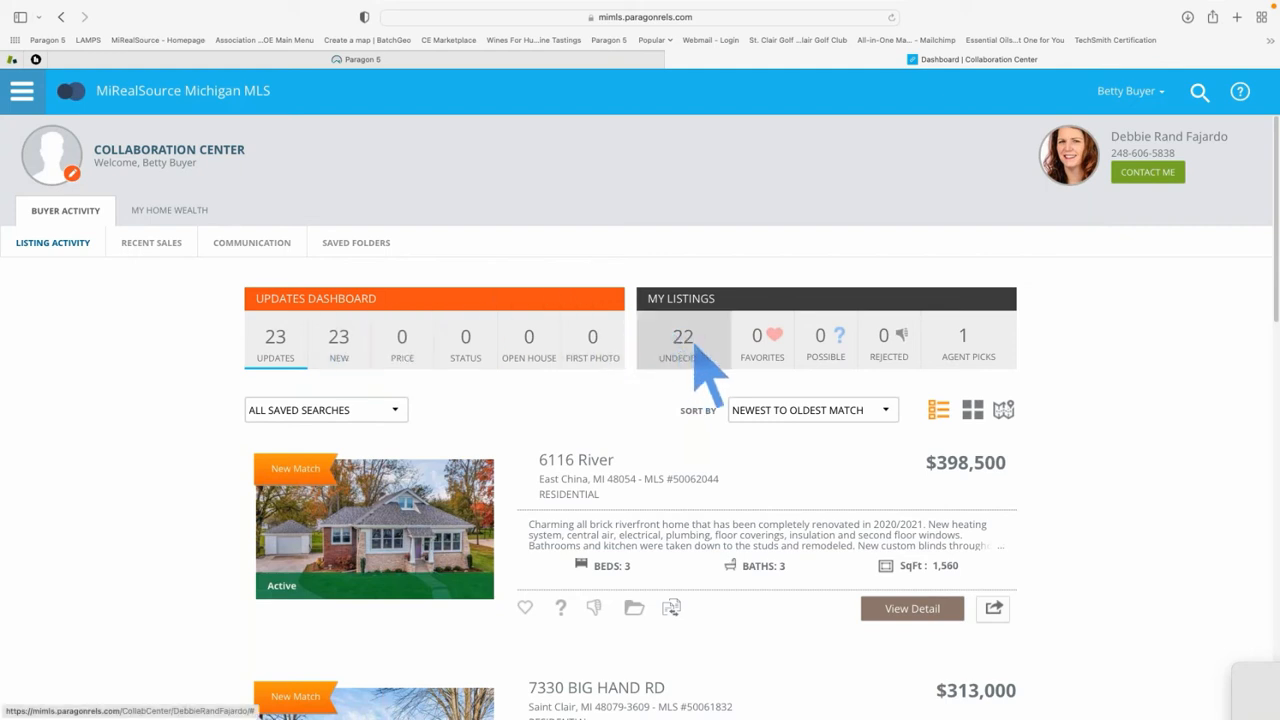
pyautogui.click(966, 340)
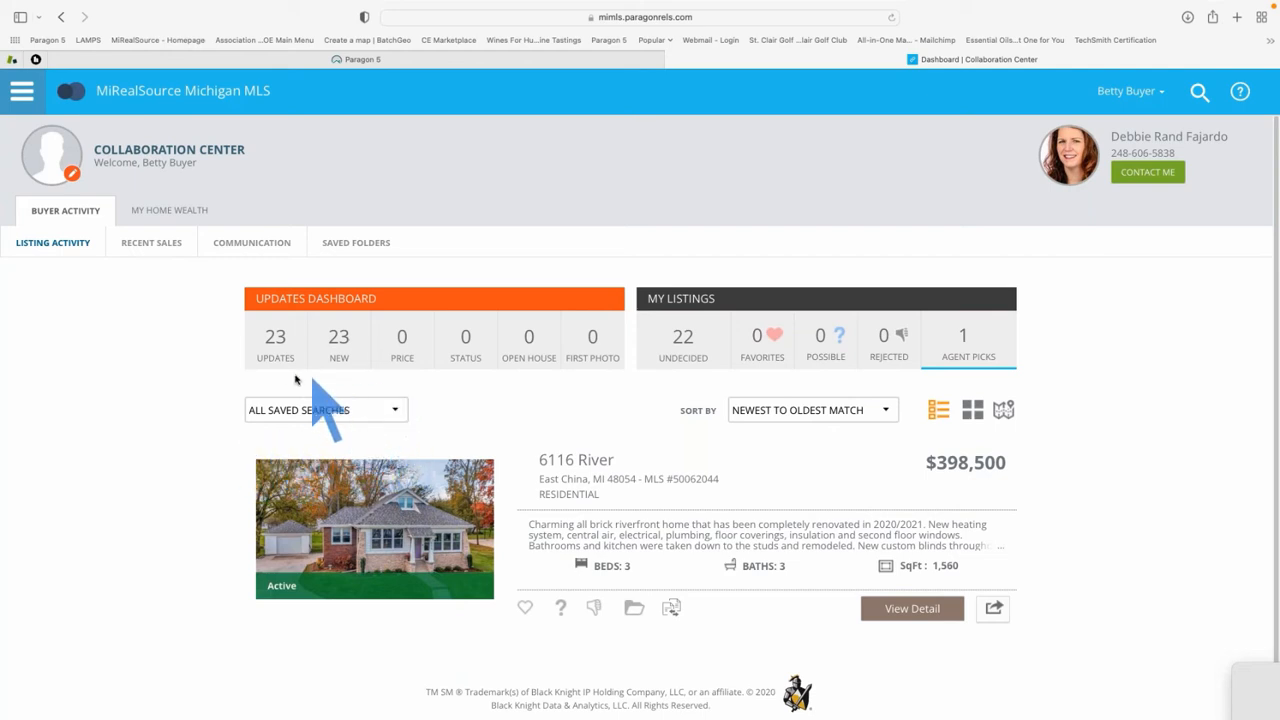
pyautogui.click(395, 410)
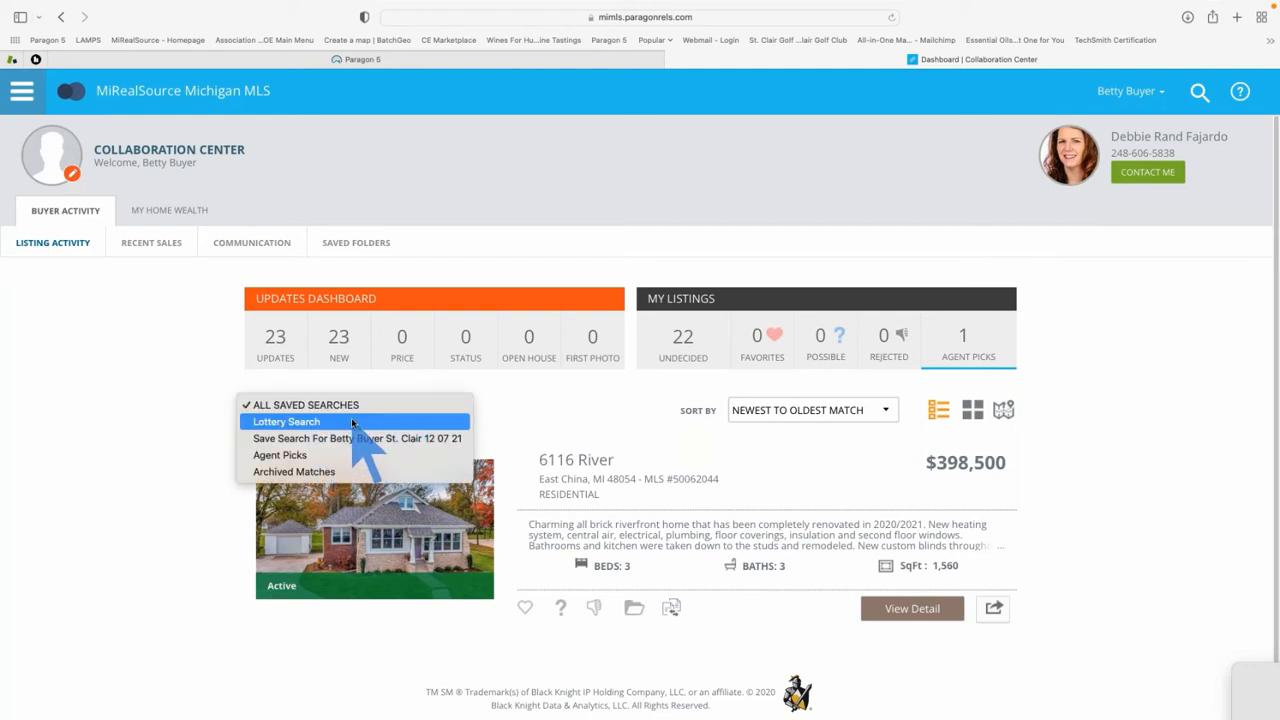
pyautogui.click(352, 422)
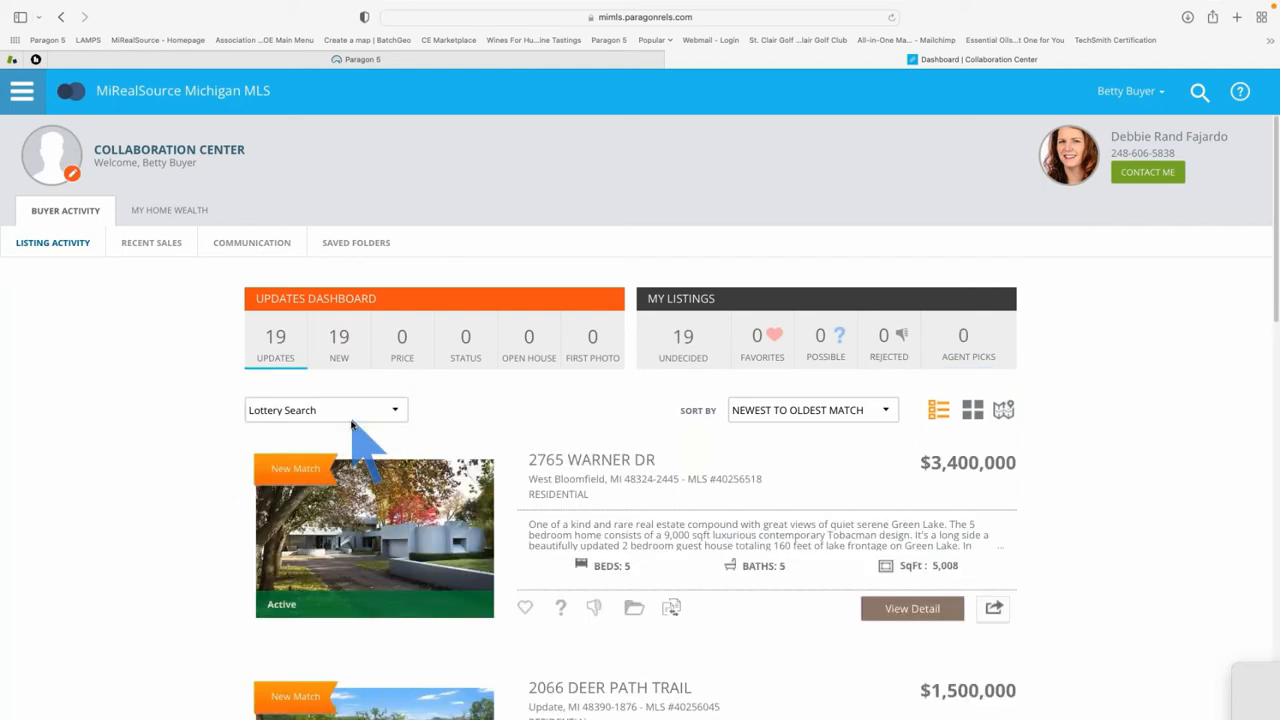
pyautogui.scroll(-3, 155, 520)
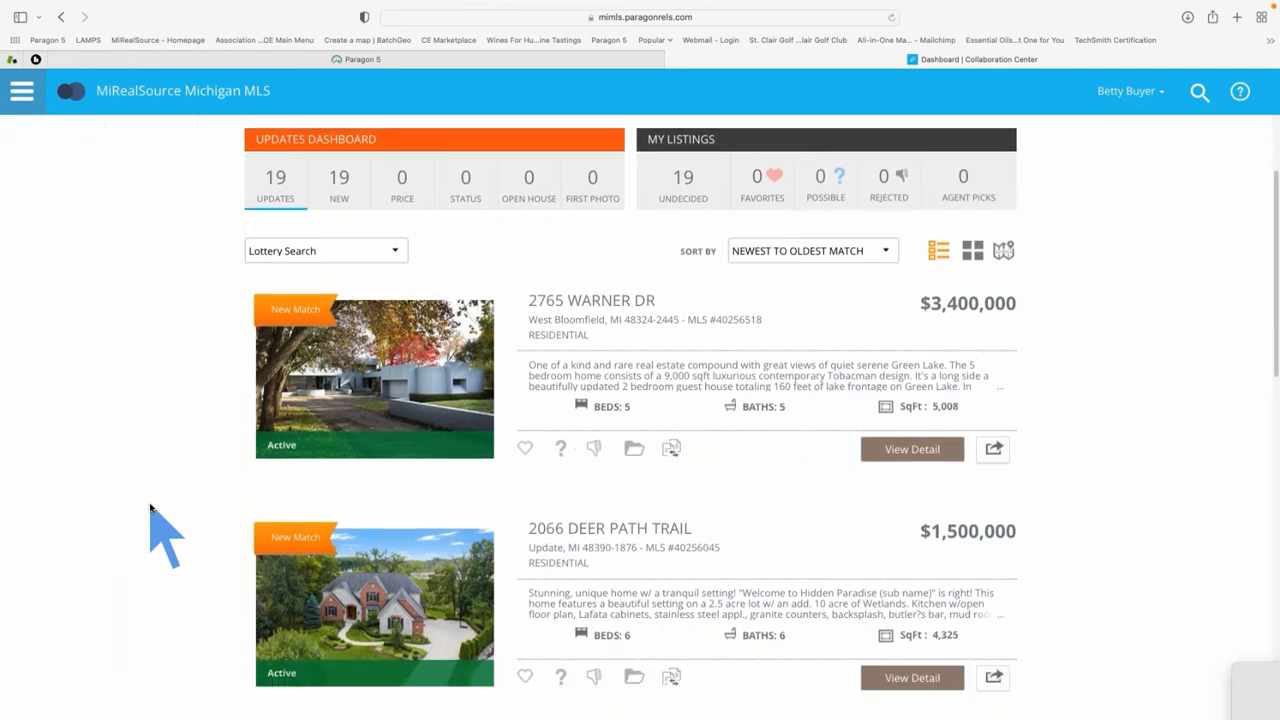
pyautogui.scroll(5, 157, 528)
# Switch the saved-search filter to St. Clair, showing 3 new and 3 undecided listings
pyautogui.click(362, 412)
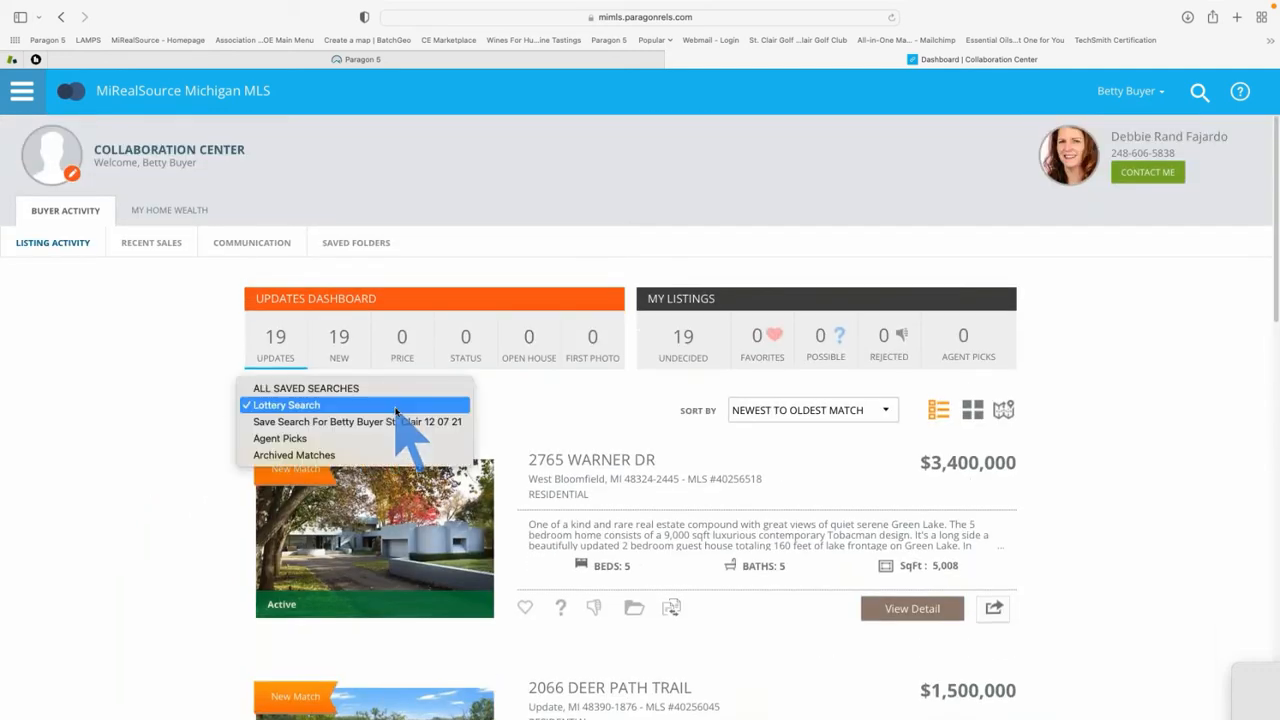
pyautogui.click(397, 422)
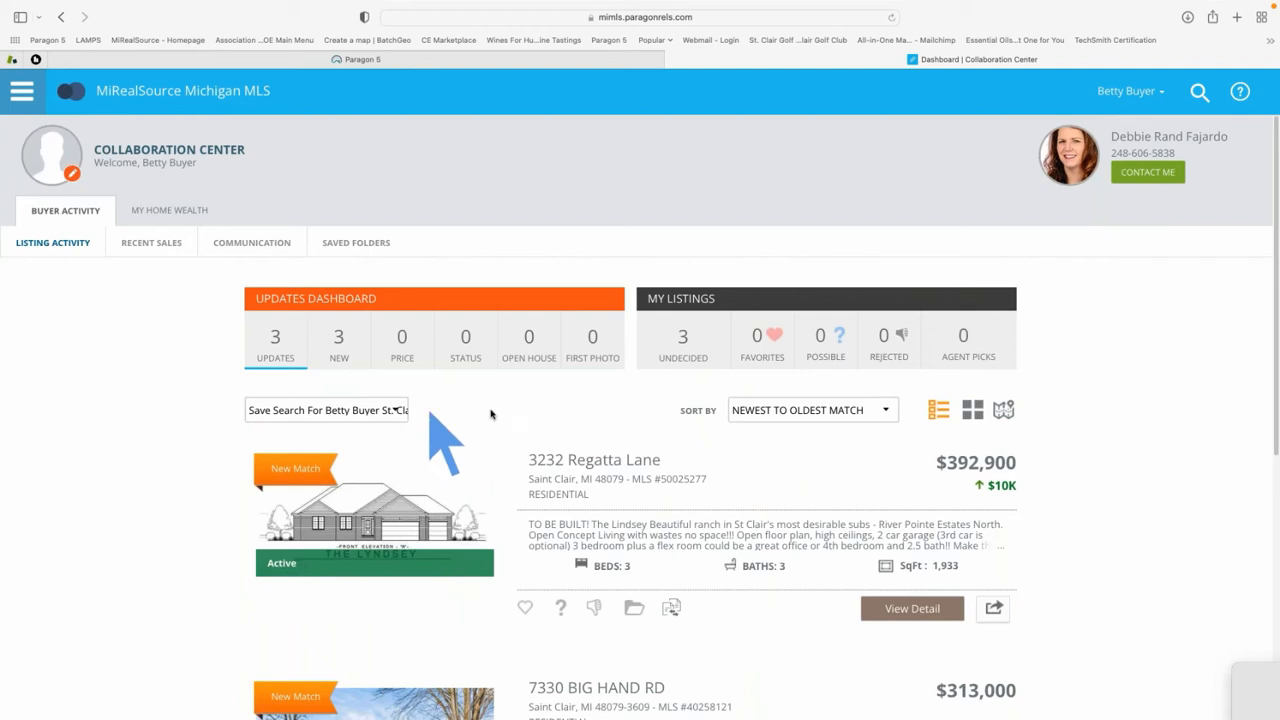
pyautogui.scroll(-1, 540, 470)
pyautogui.scroll(1, 543, 484)
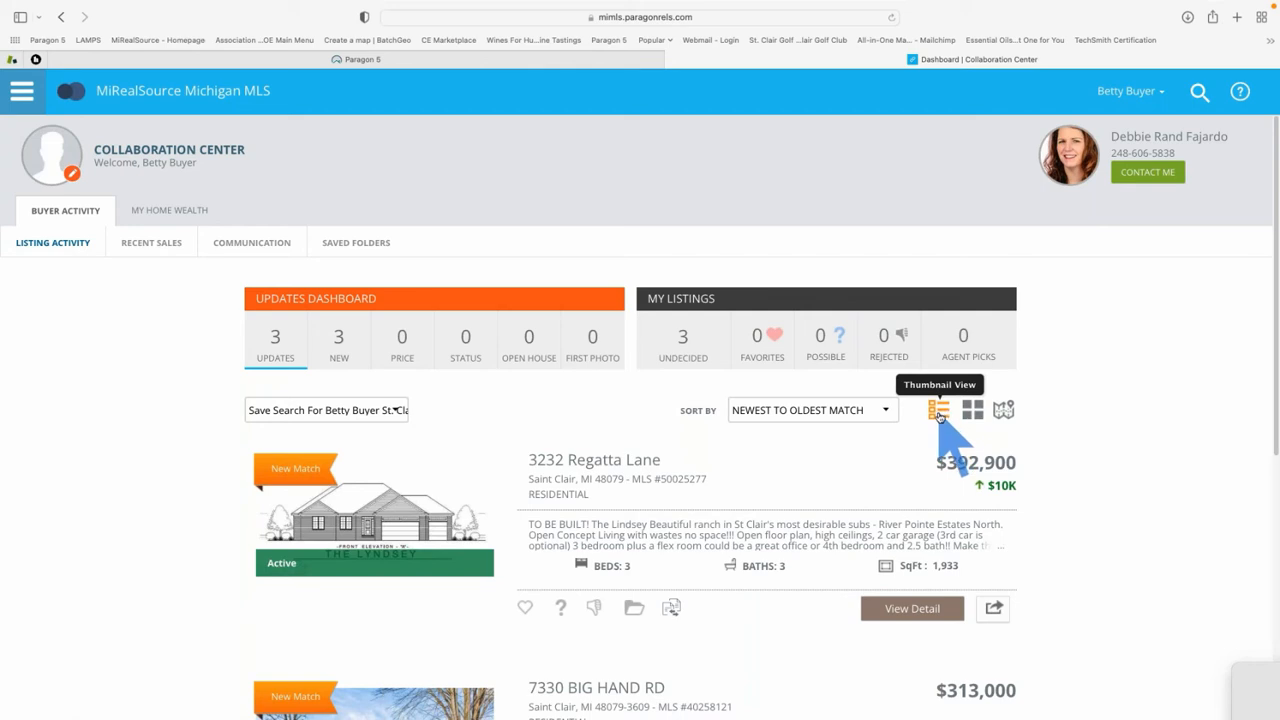
# Show the three St. Clair matches as tiles, then plot them in Map View
pyautogui.click(973, 412)
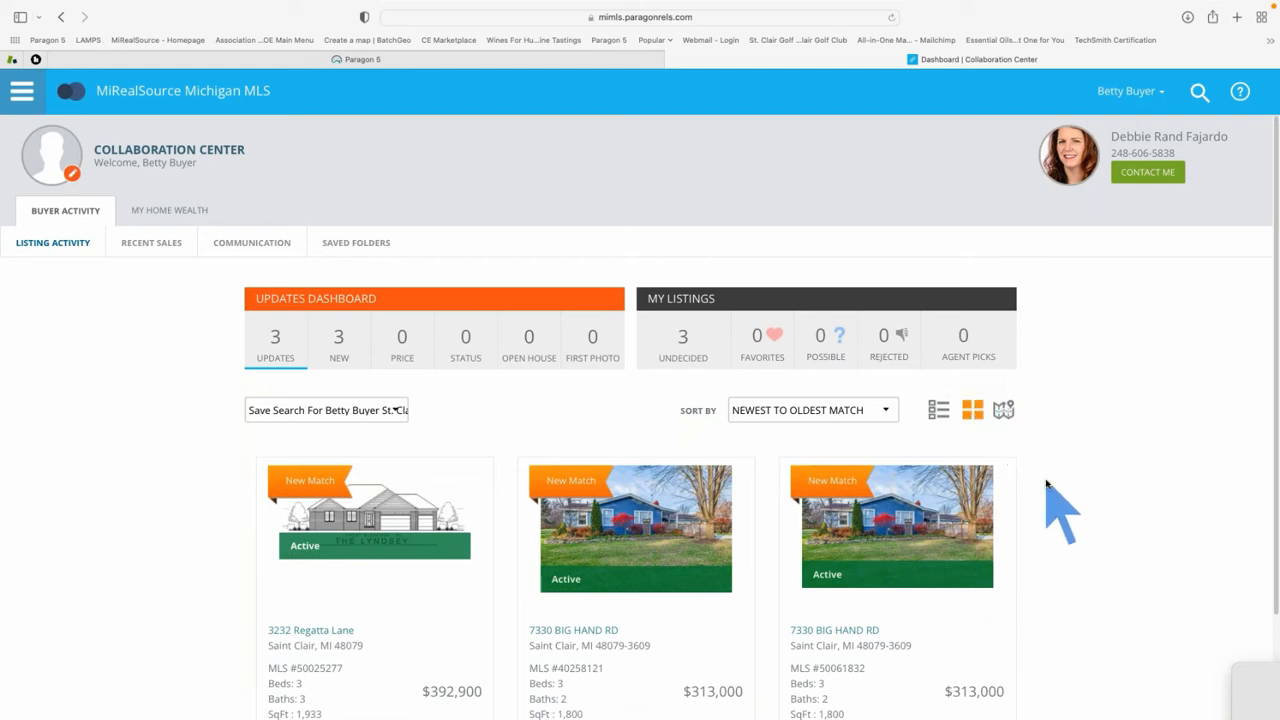
pyautogui.scroll(-3, 1047, 485)
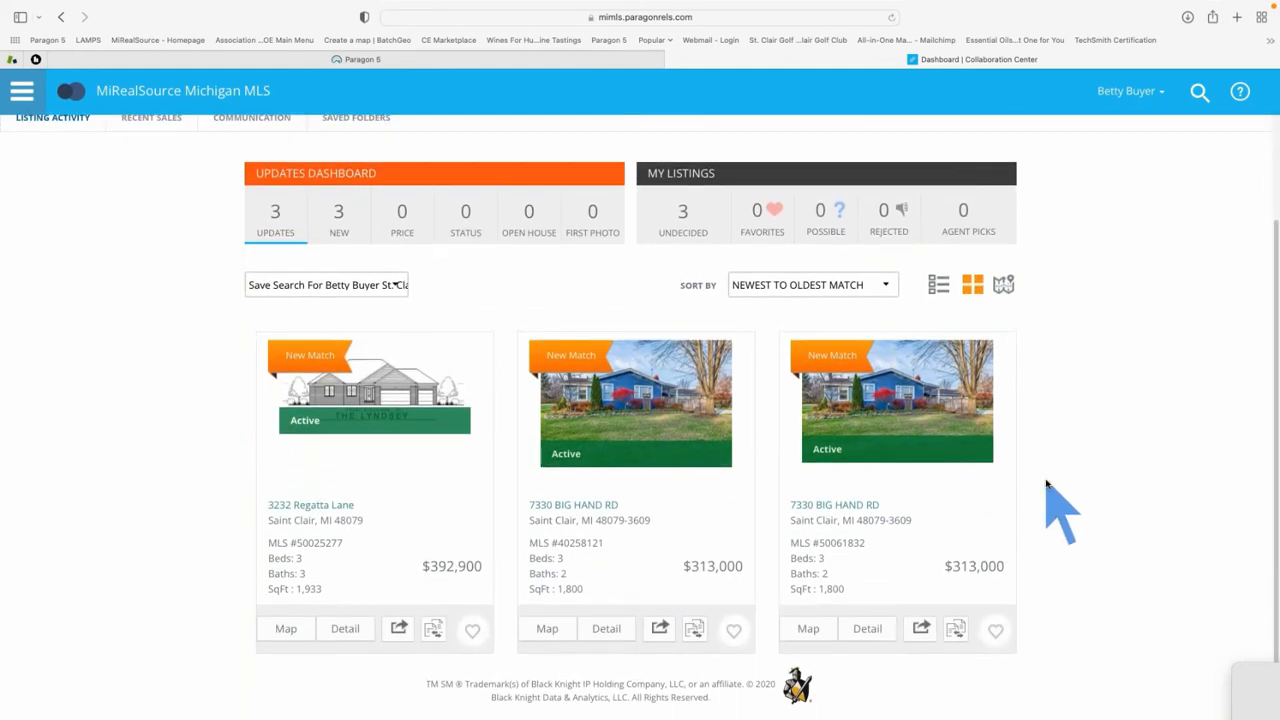
pyautogui.scroll(2, 1047, 485)
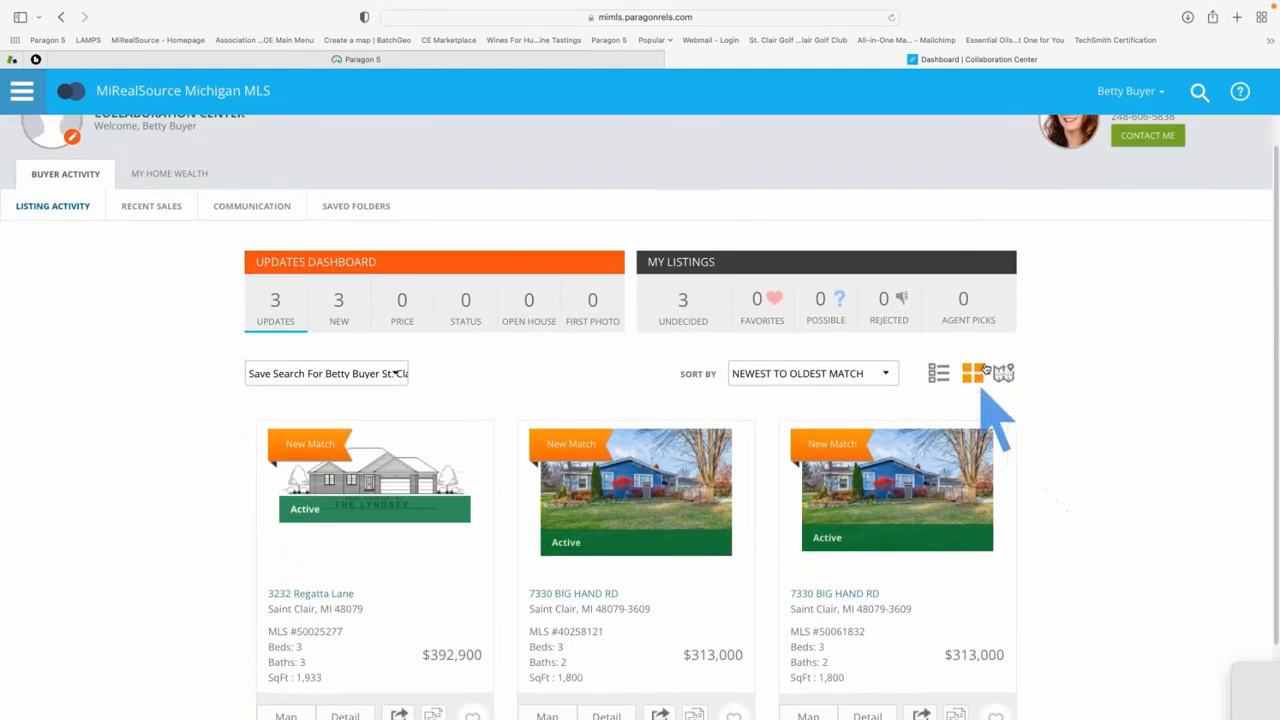
pyautogui.click(1003, 373)
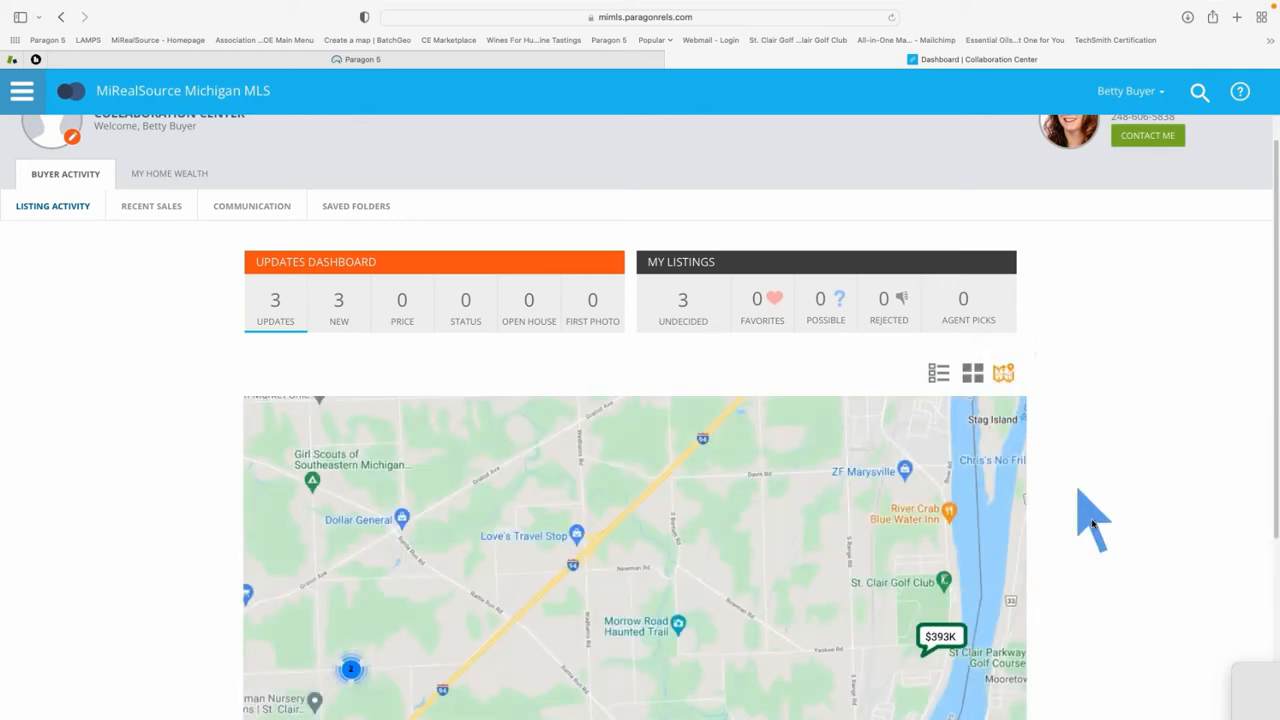
# Scroll through the map view to review the St. Clair markers, including the $393K river listing
pyautogui.scroll(-3, 1094, 526)
pyautogui.scroll(-3, 1093, 522)
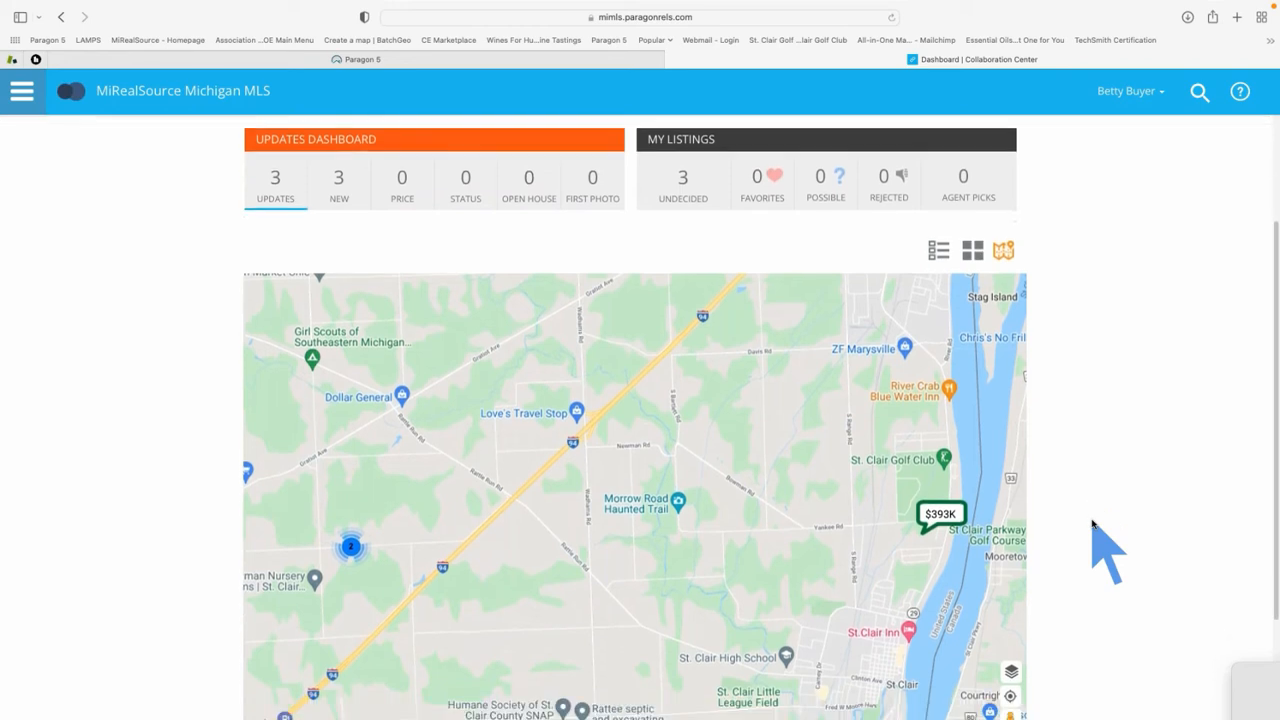
pyautogui.scroll(-3, 1093, 522)
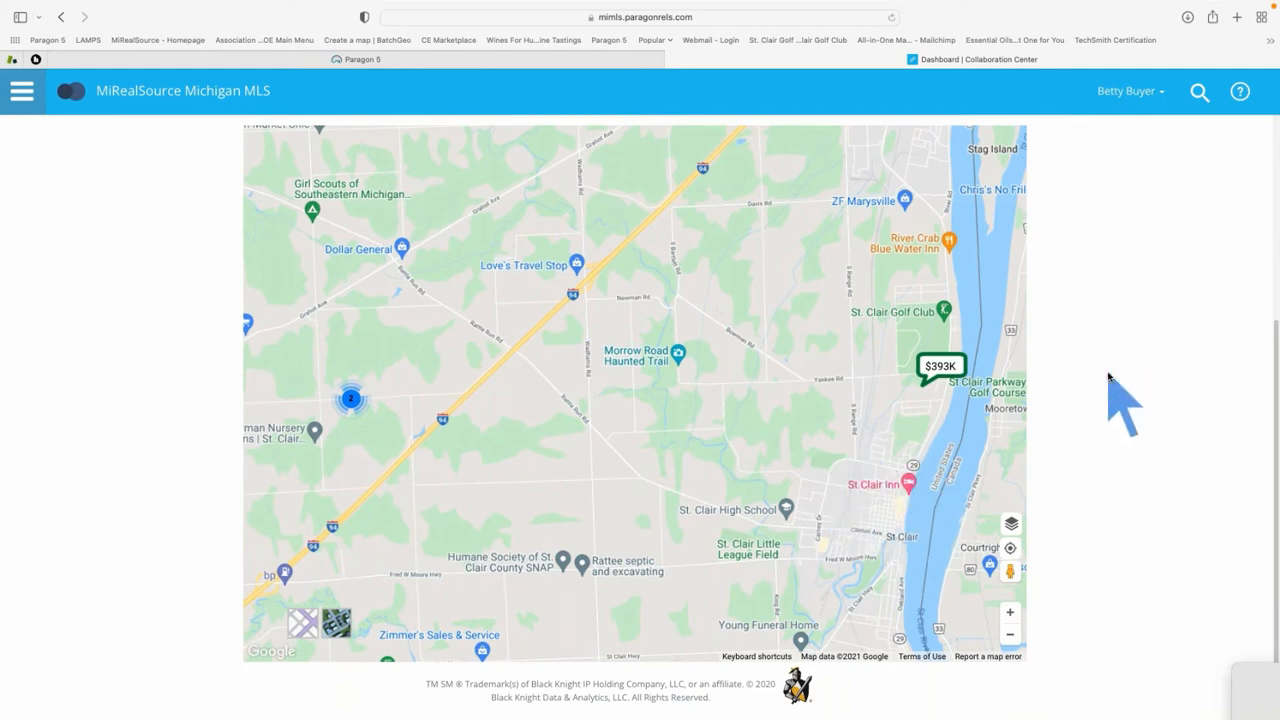
pyautogui.scroll(3, 1108, 375)
pyautogui.scroll(3, 1108, 375)
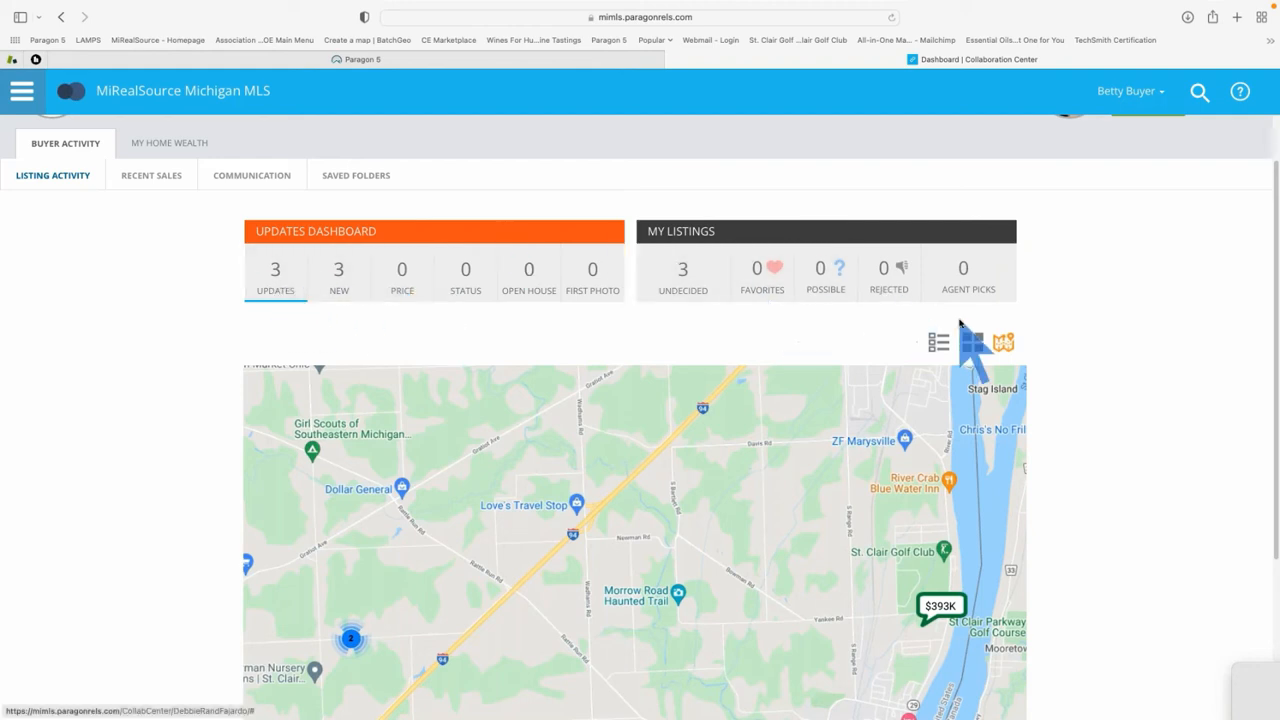
# Return the St. Clair matches to list layout and open, then close, a listing's share options
pyautogui.click(938, 343)
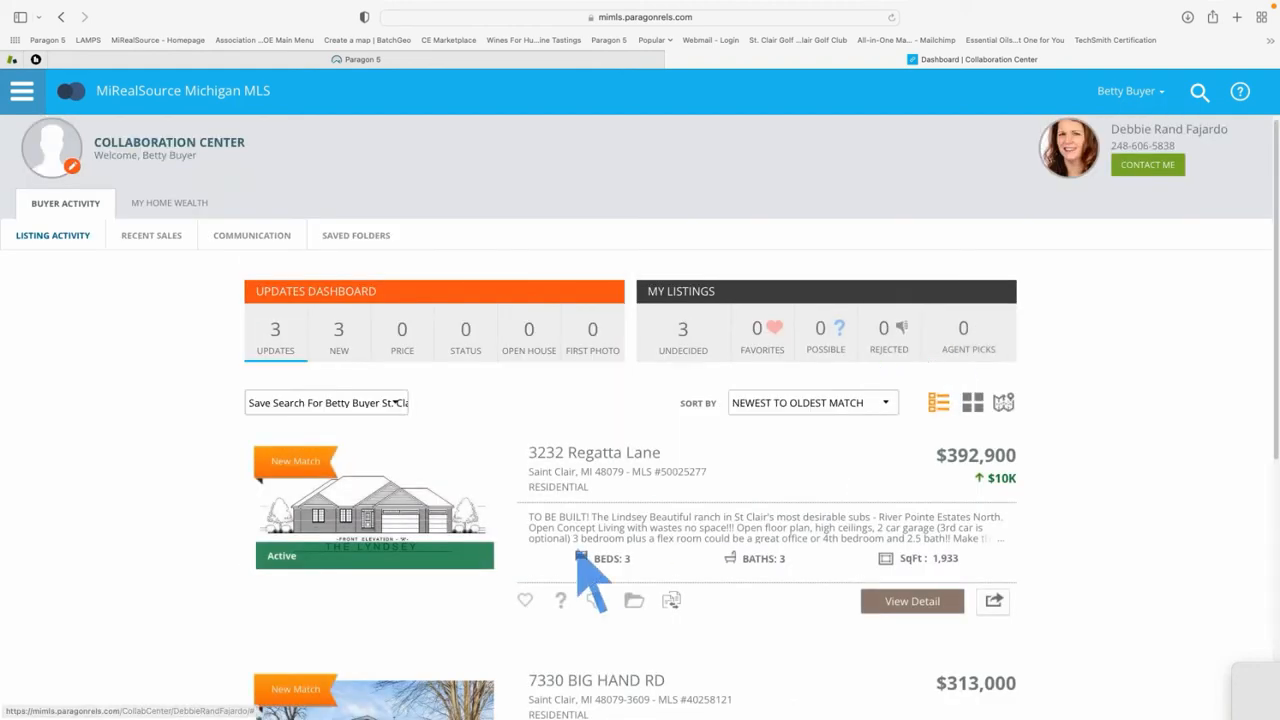
pyautogui.scroll(-1, 580, 560)
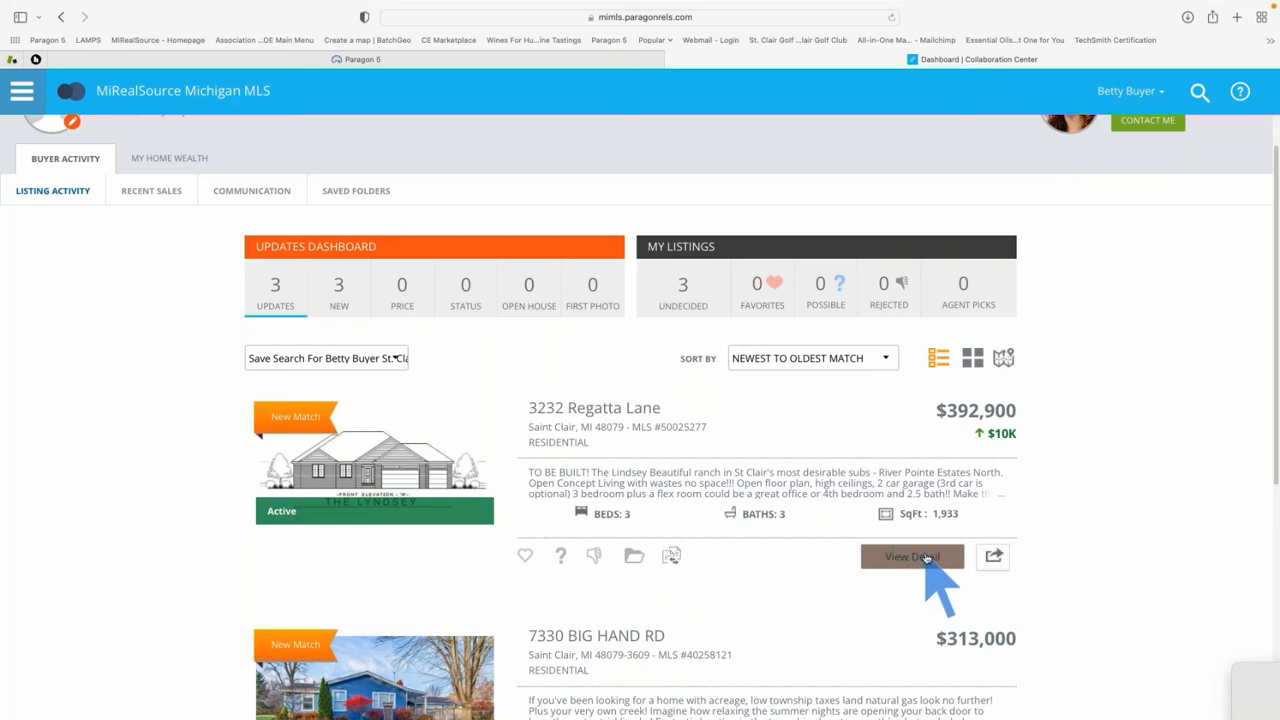
pyautogui.click(995, 560)
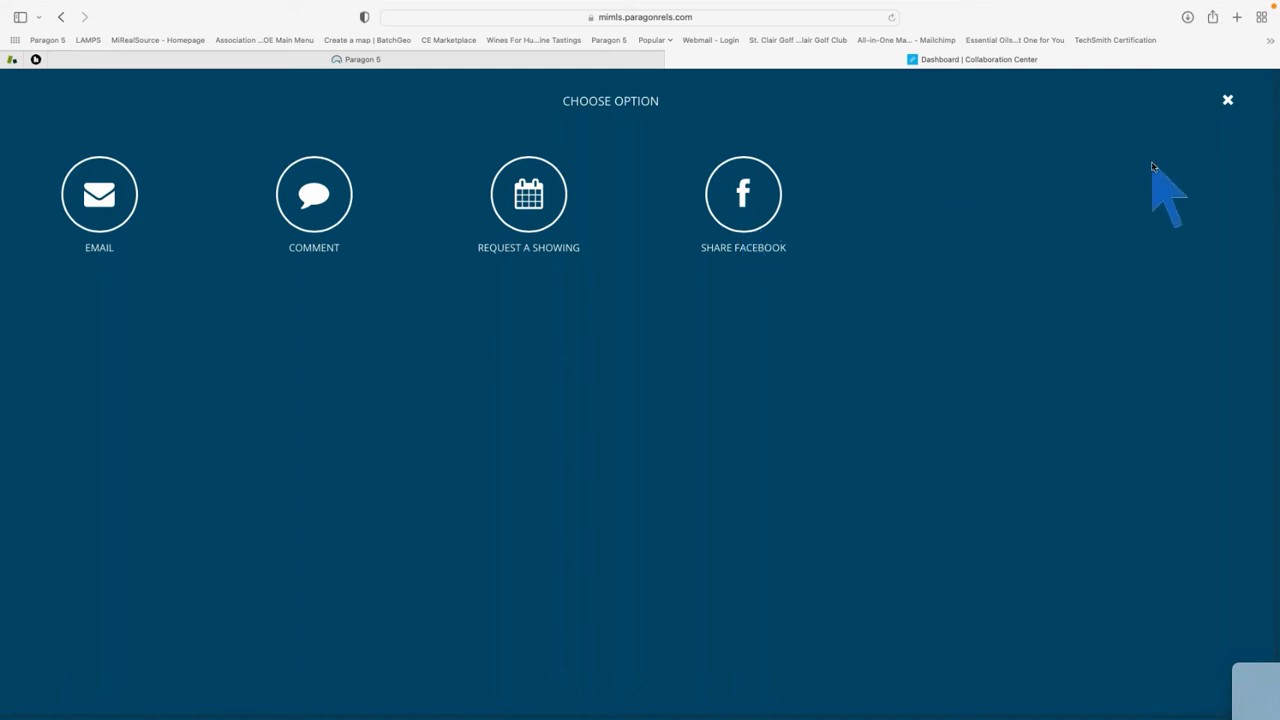
pyautogui.click(1228, 100)
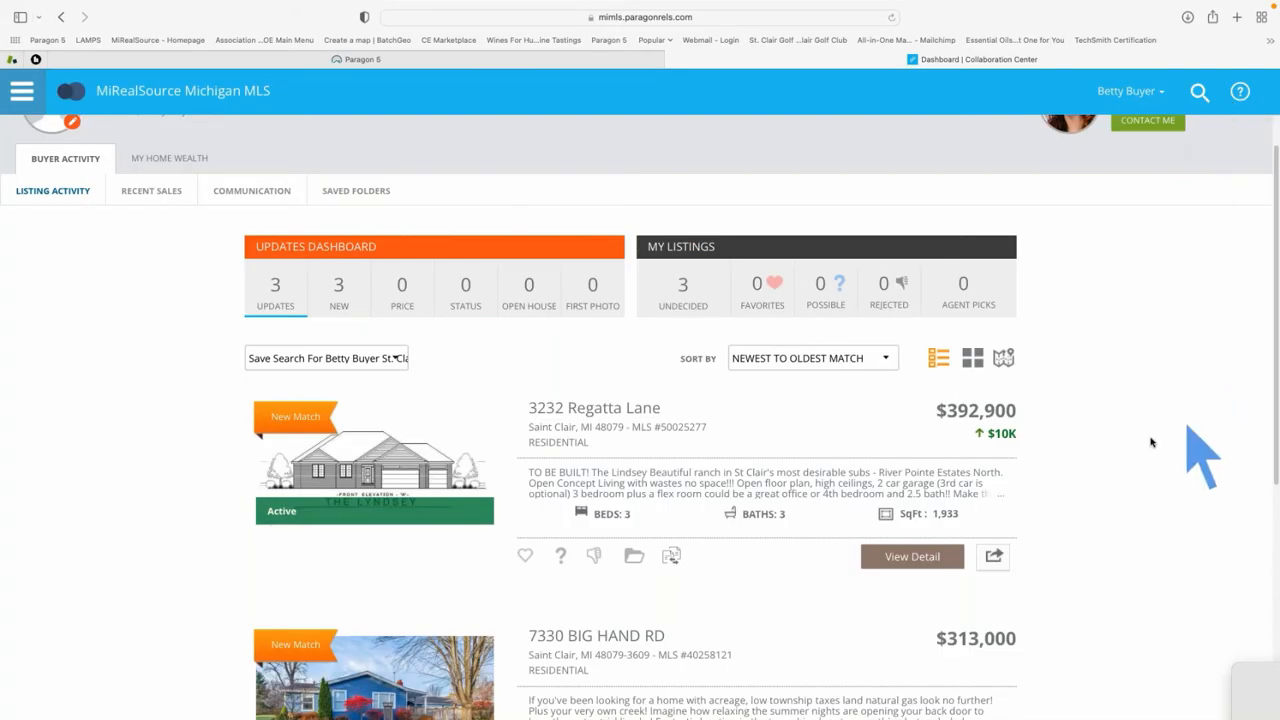
# Open the agent's CONTACT ME profile, review My Links and About Me, and launch Visit My Site
pyautogui.scroll(1, 1180, 448)
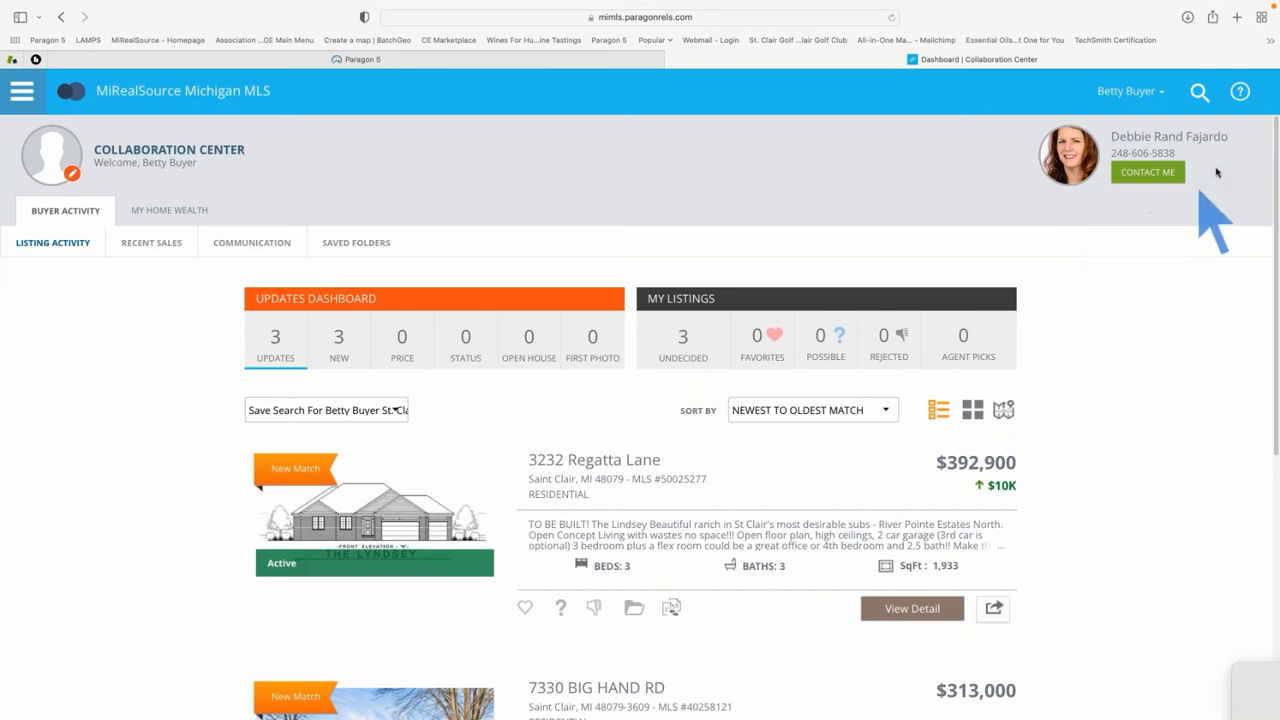
pyautogui.click(1153, 175)
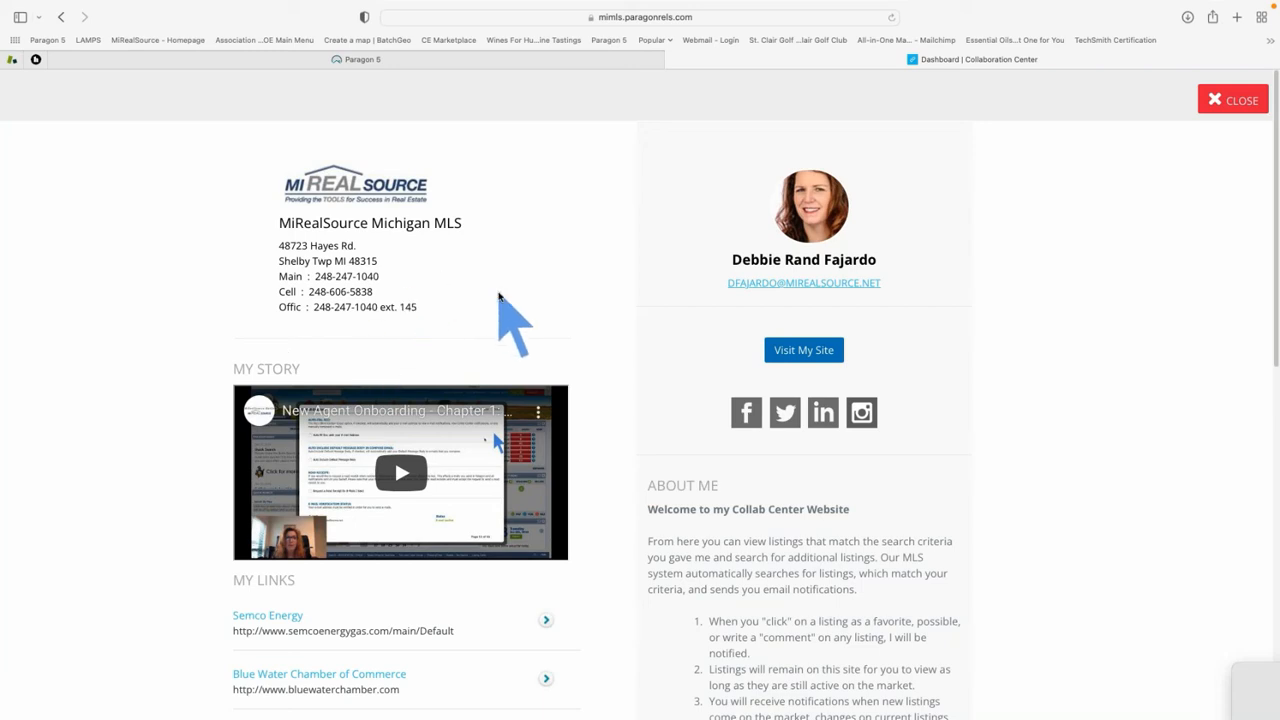
pyautogui.scroll(-2, 499, 296)
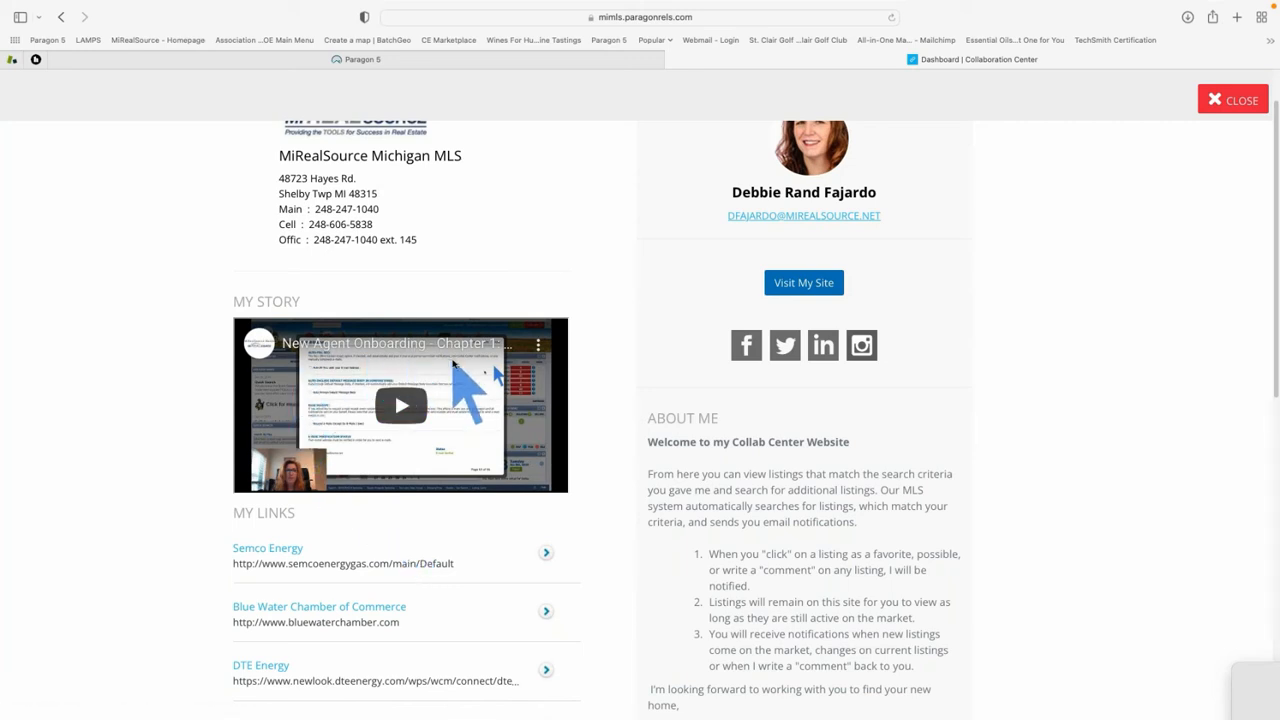
pyautogui.scroll(-3, 452, 364)
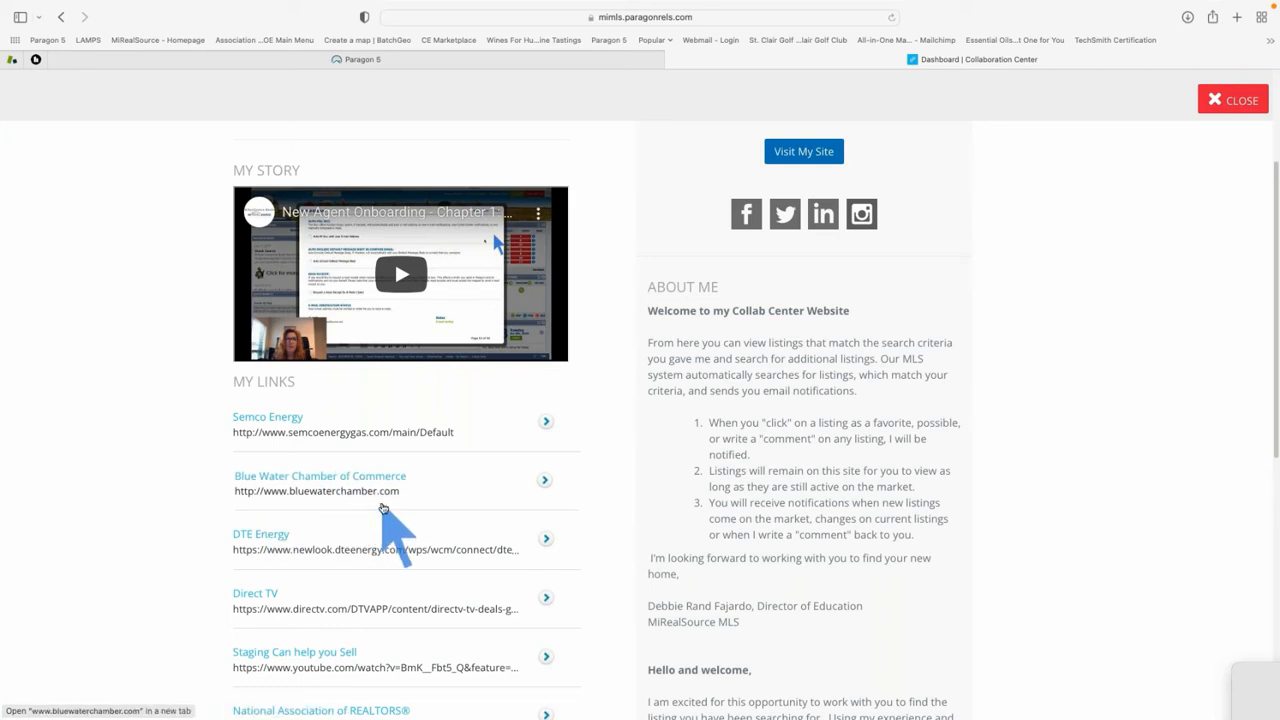
pyautogui.scroll(-1, 383, 508)
pyautogui.scroll(-4, 383, 508)
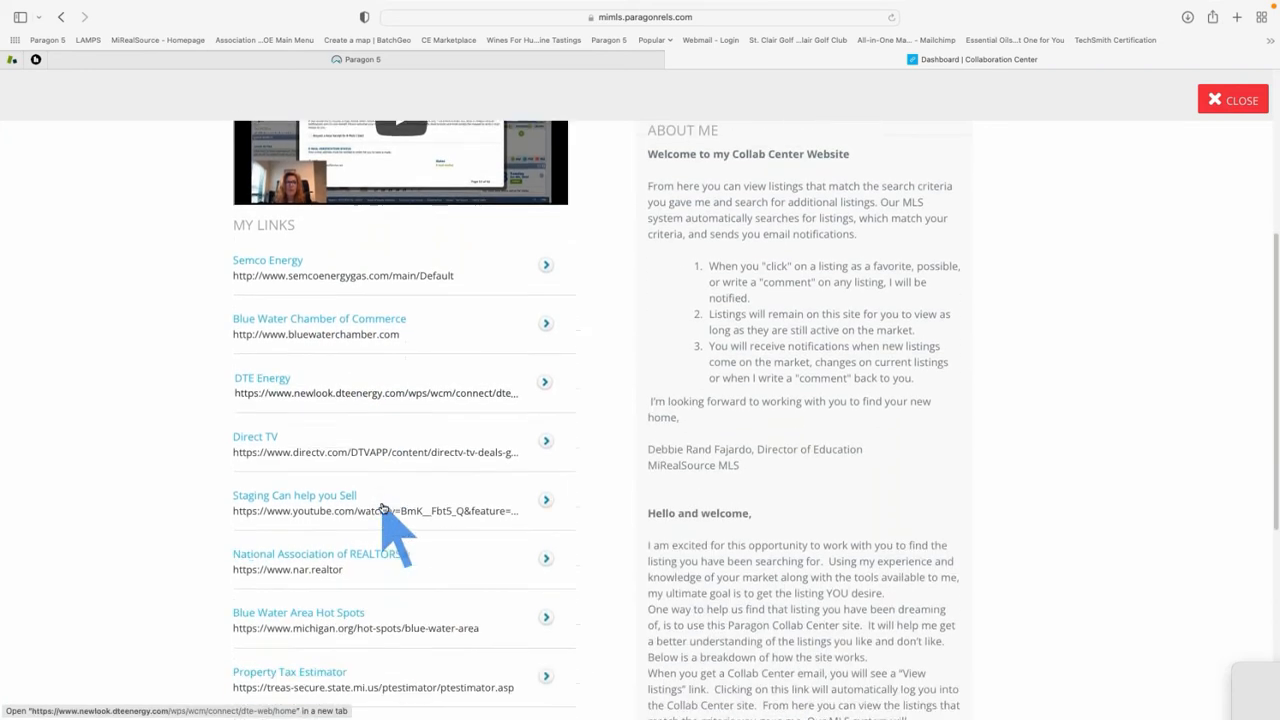
pyautogui.scroll(-1, 383, 508)
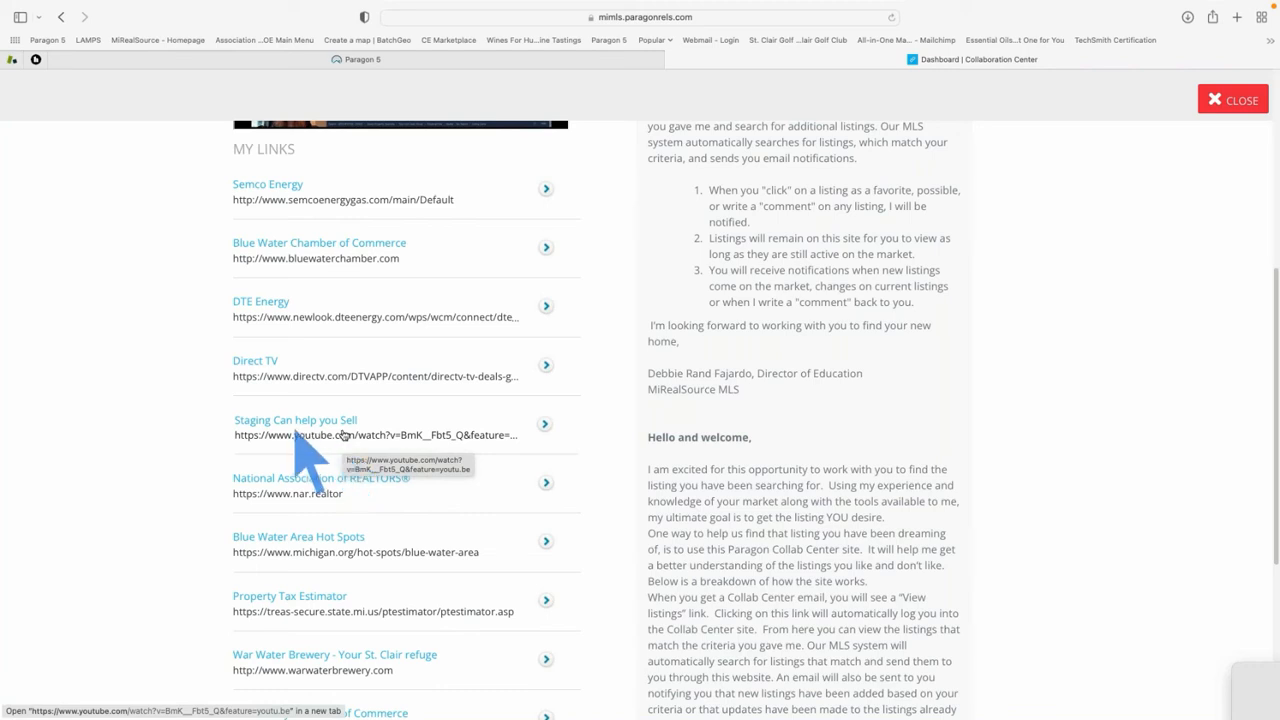
pyautogui.scroll(-3, 415, 447)
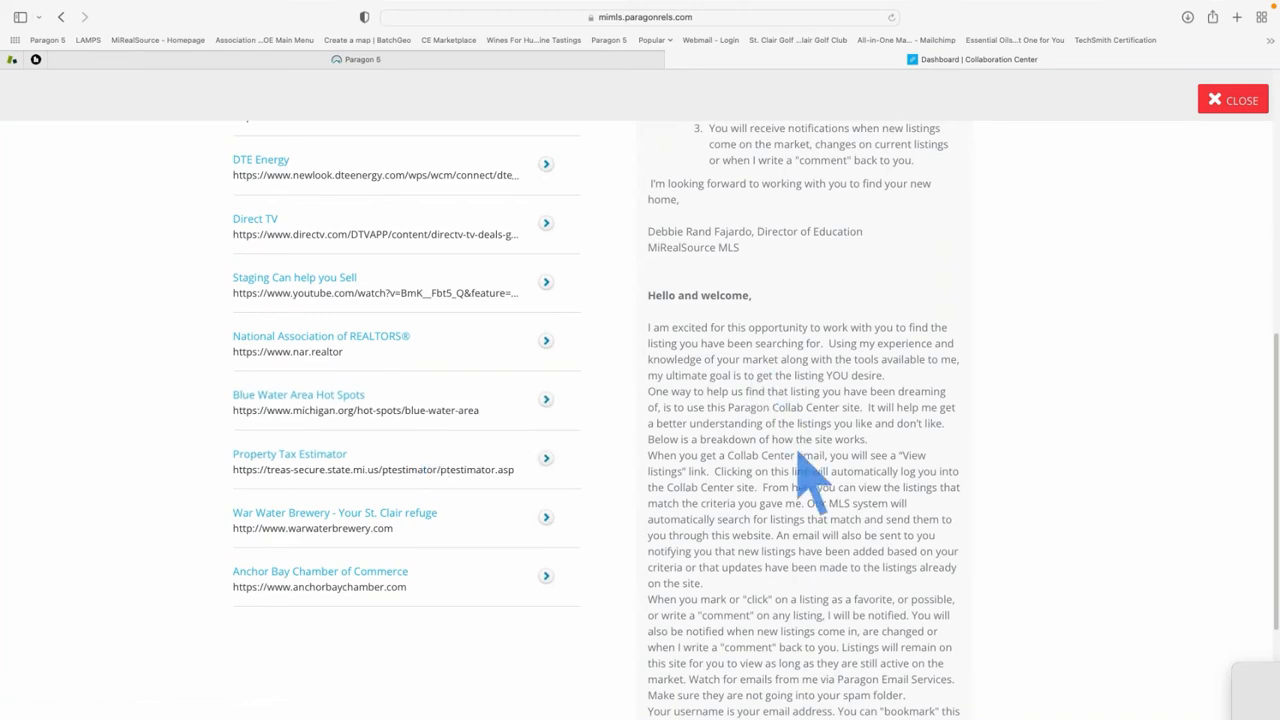
pyautogui.scroll(-2, 805, 475)
pyautogui.scroll(5, 805, 475)
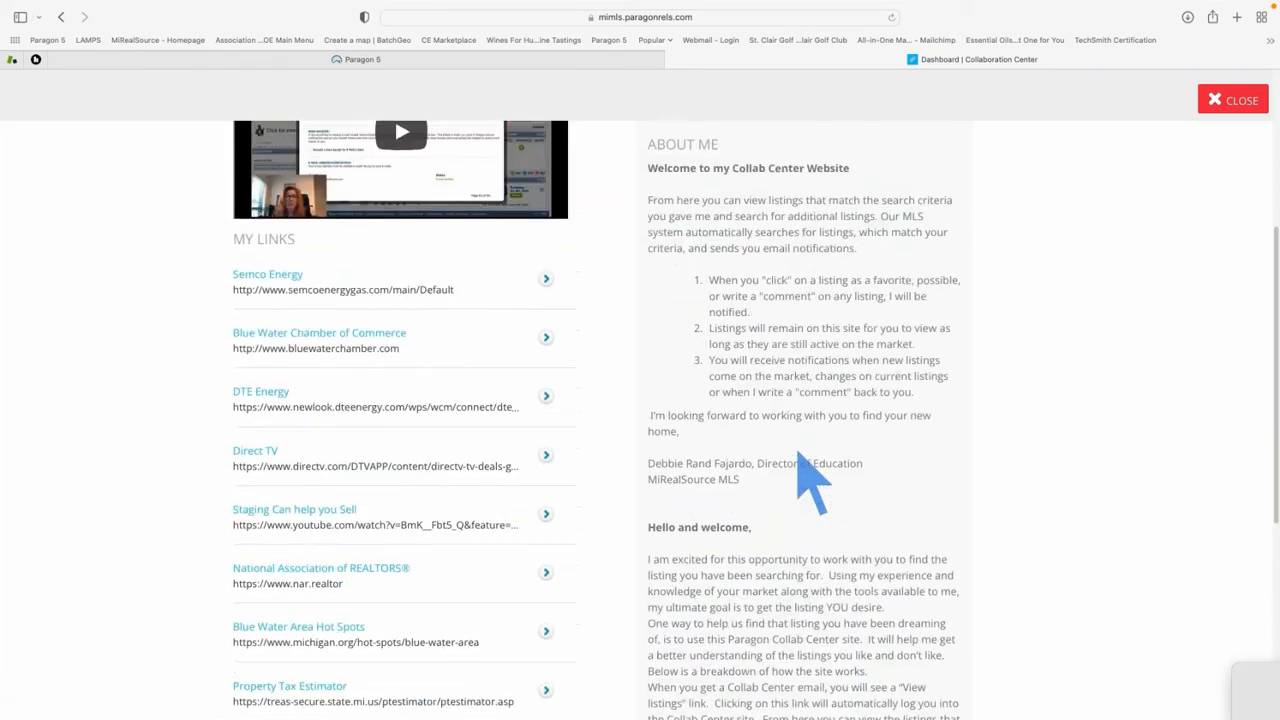
pyautogui.scroll(1, 797, 453)
pyautogui.scroll(-1, 797, 453)
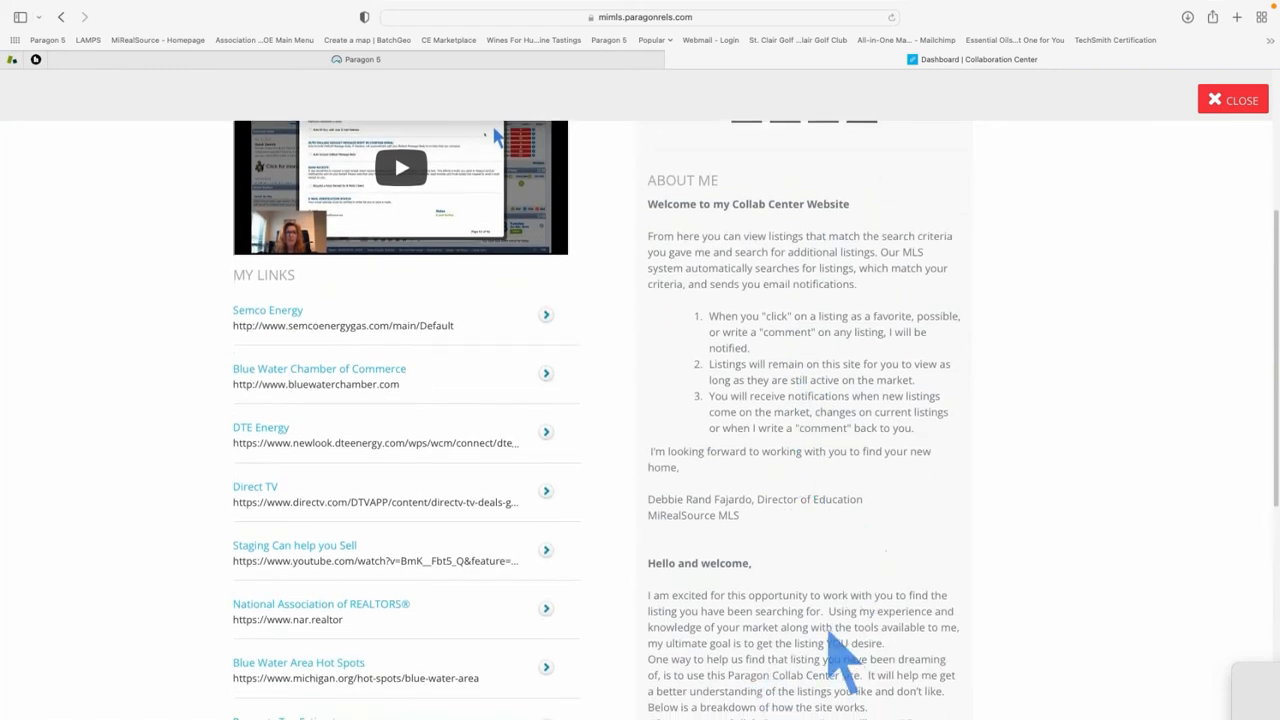
pyautogui.scroll(4, 843, 486)
pyautogui.scroll(-1, 830, 457)
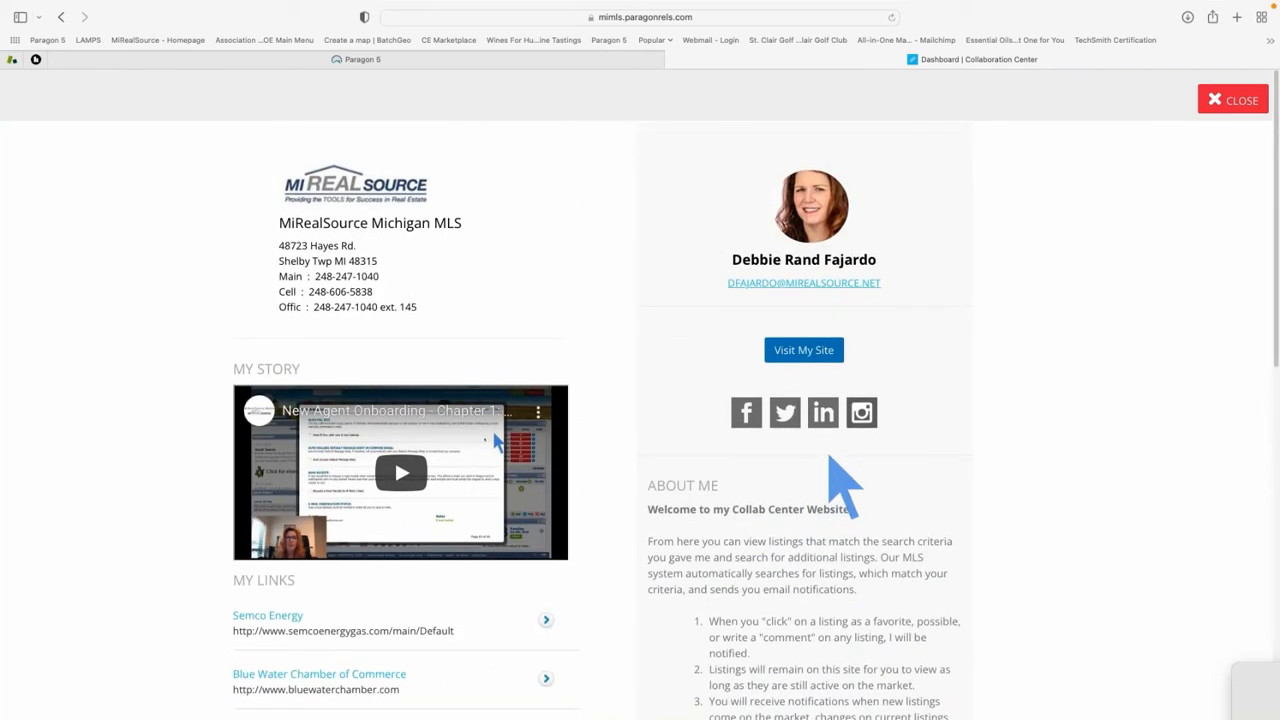
pyautogui.click(799, 356)
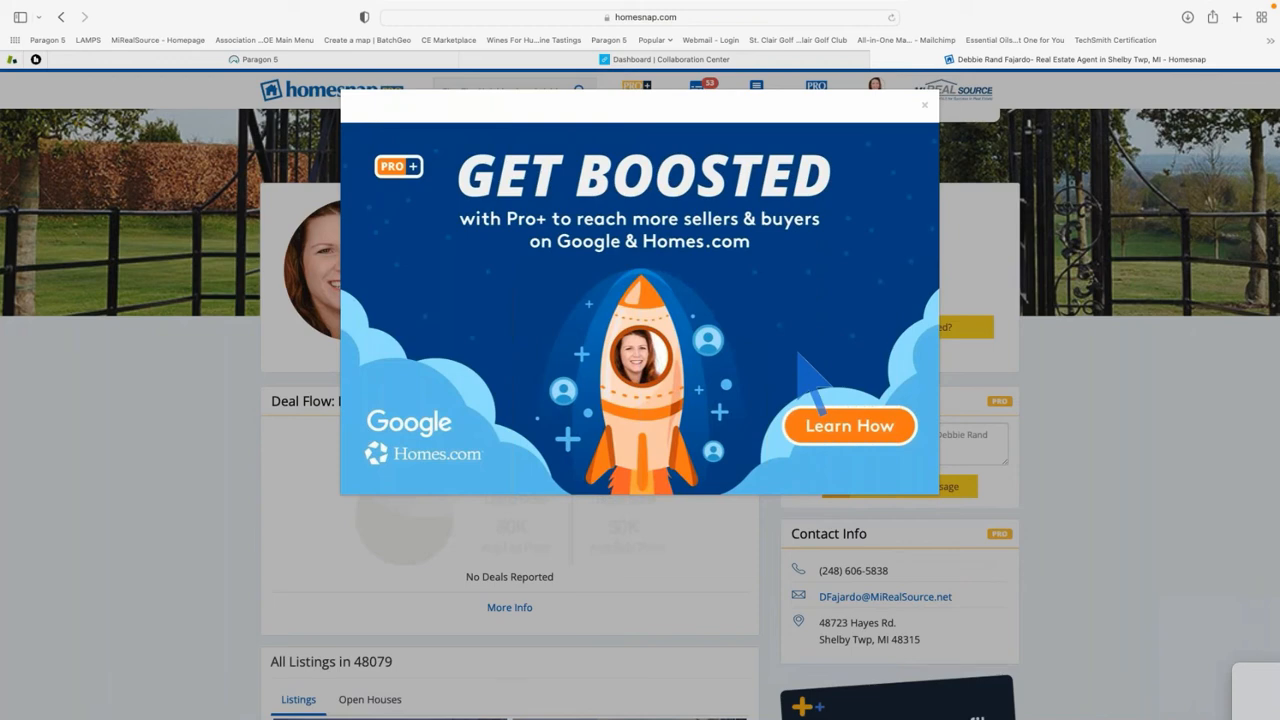
# Dismiss the Homesnap Pro+ promotion and check the page's full web address
pyautogui.click(925, 105)
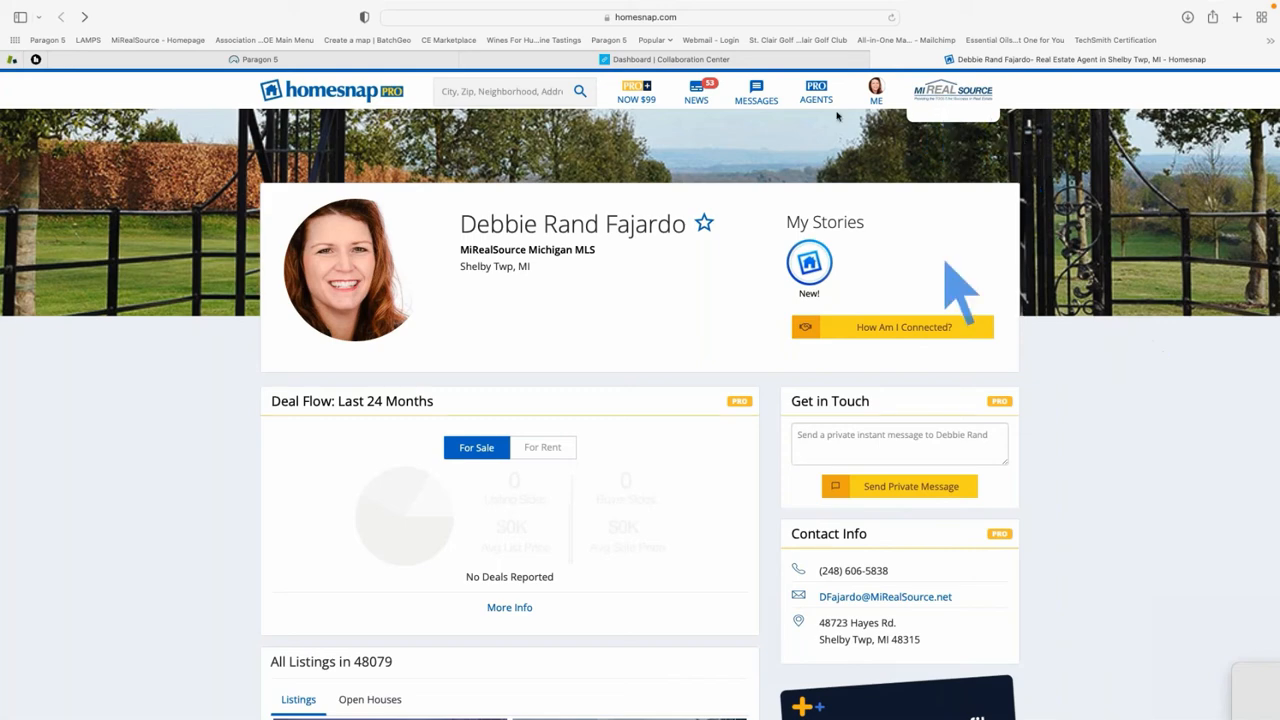
pyautogui.click(723, 15)
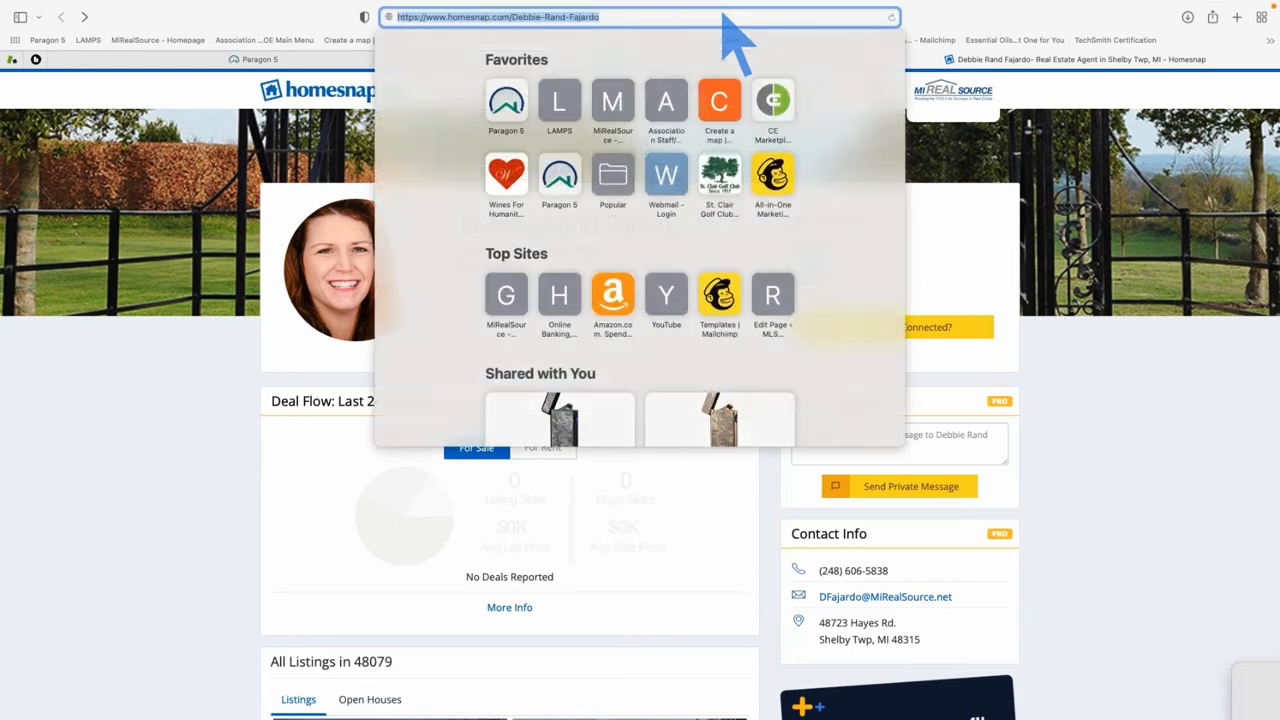
pyautogui.click(657, 18)
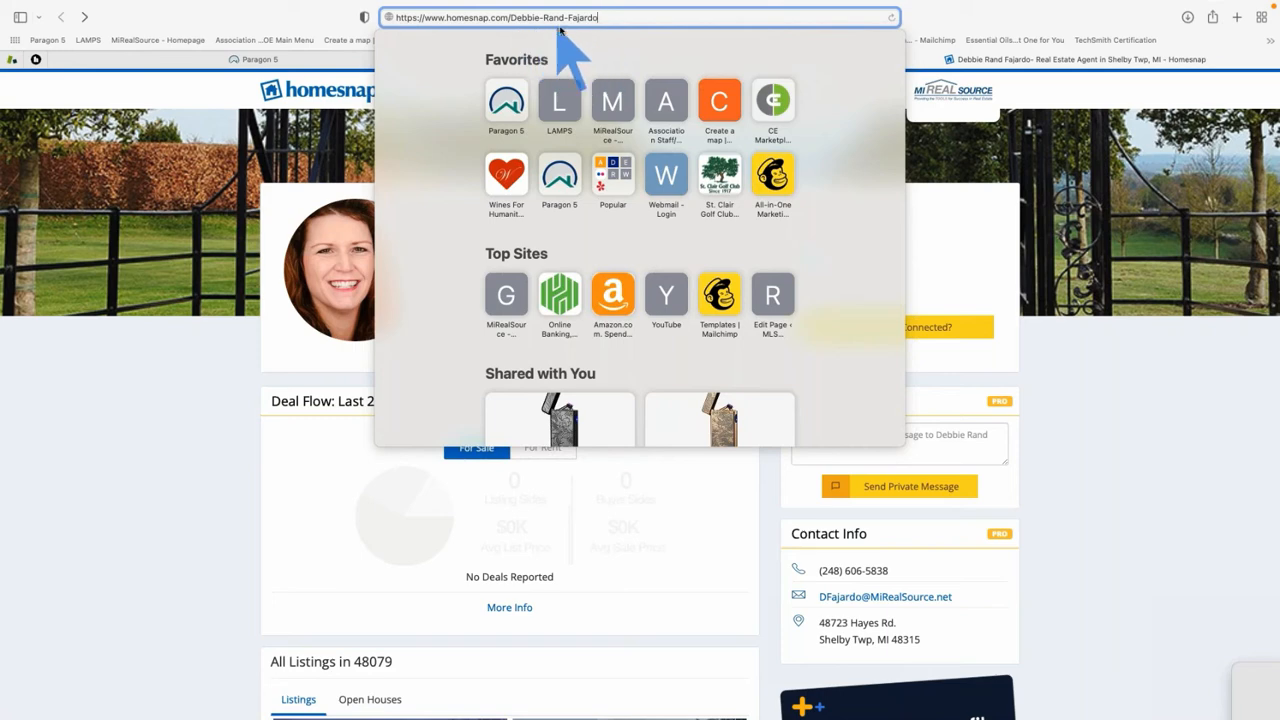
pyautogui.click(957, 230)
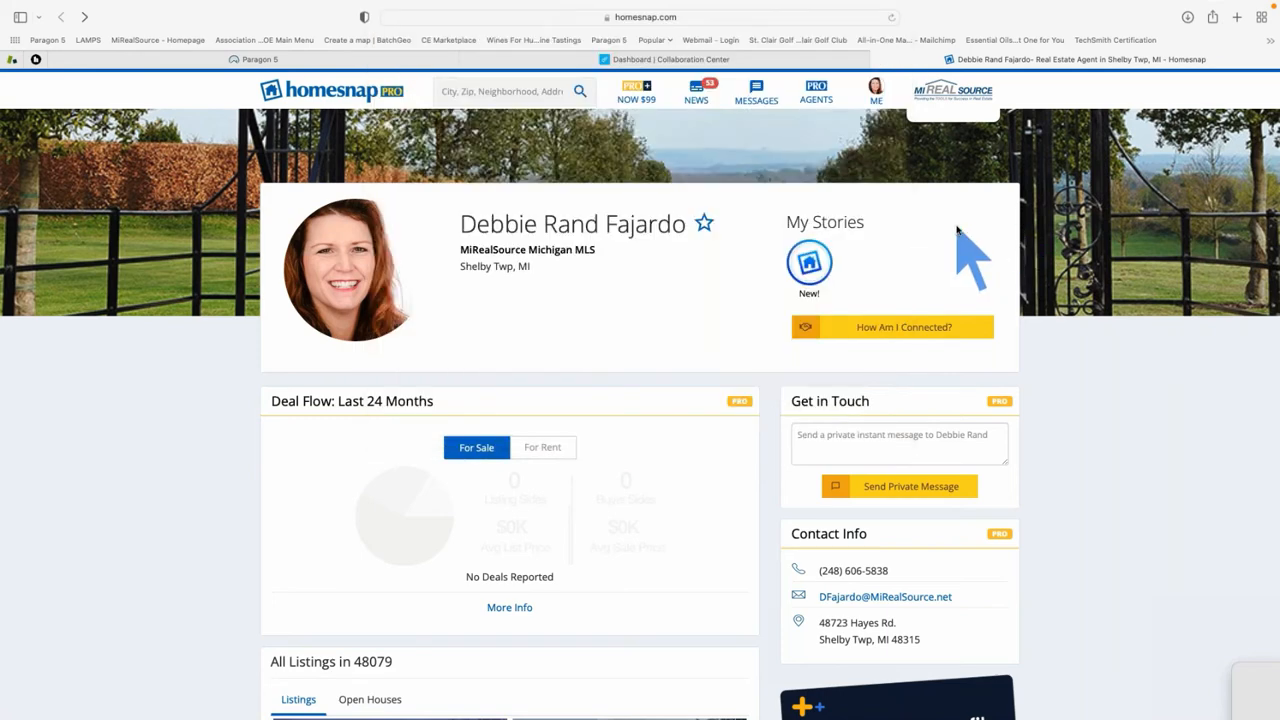
# Open ME > My Public Profile and copy its web address from the address bar
pyautogui.click(877, 94)
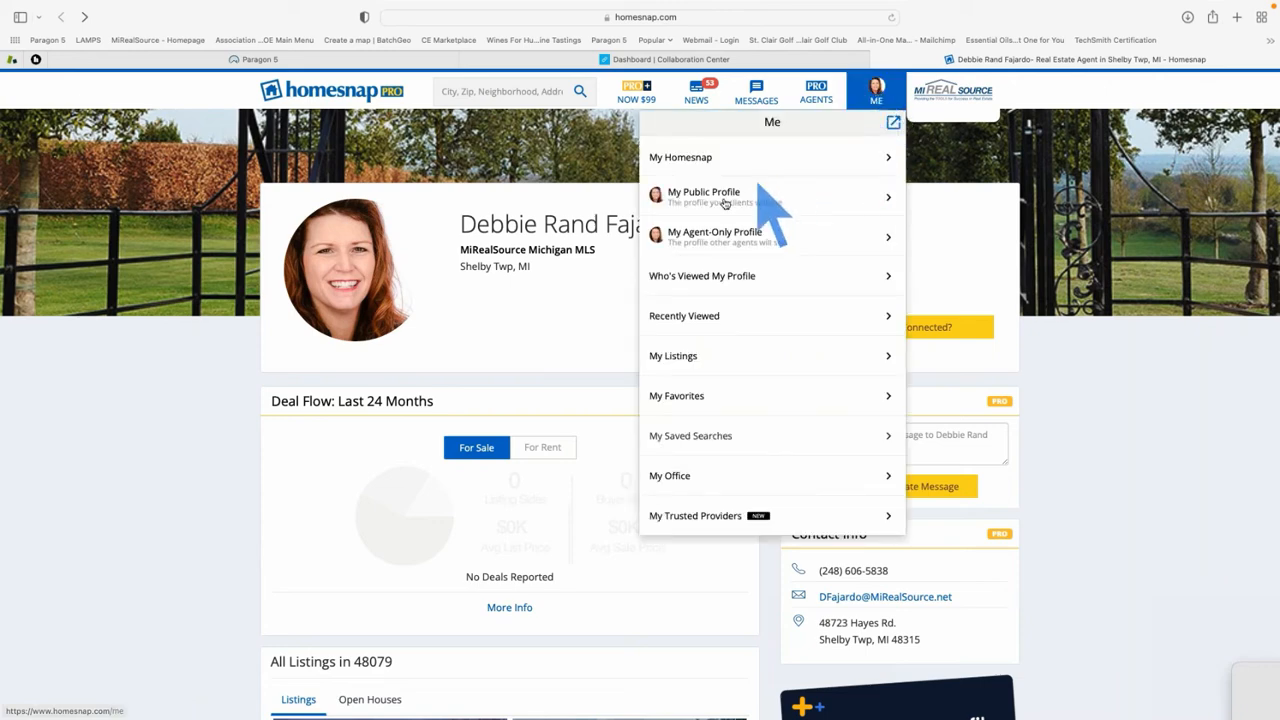
pyautogui.click(733, 197)
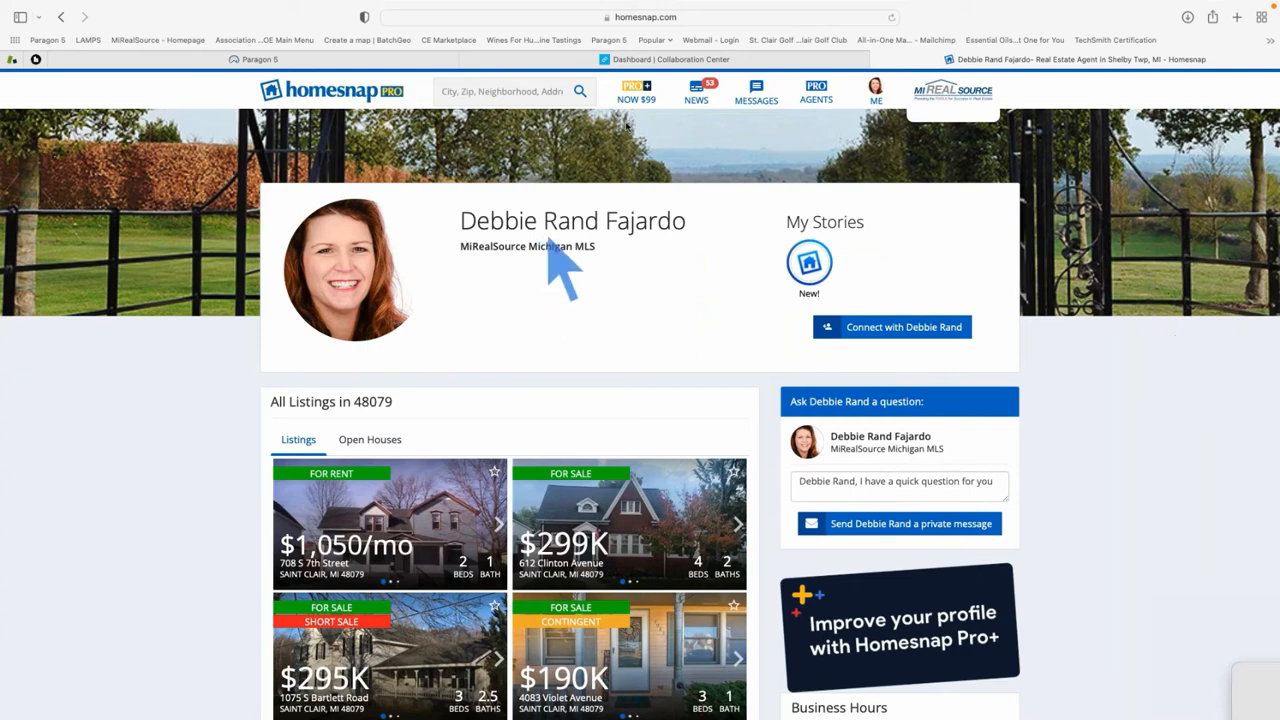
pyautogui.click(660, 16)
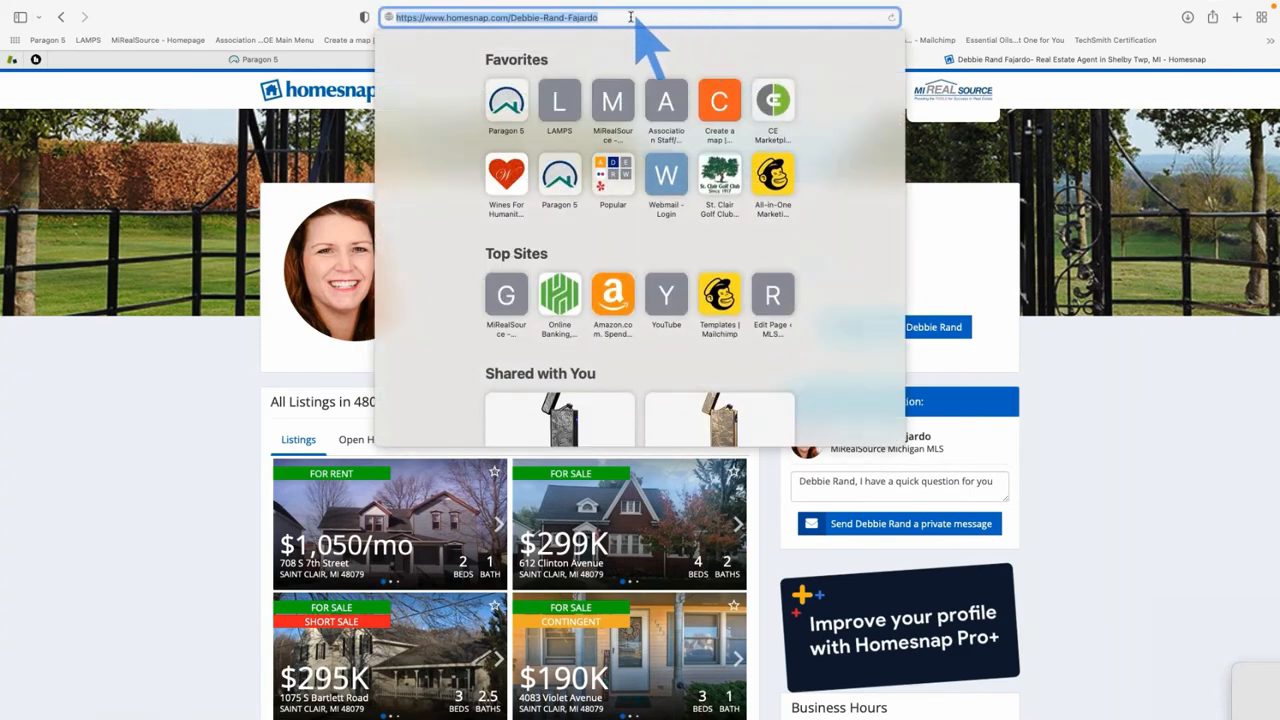
pyautogui.rightClick(569, 20)
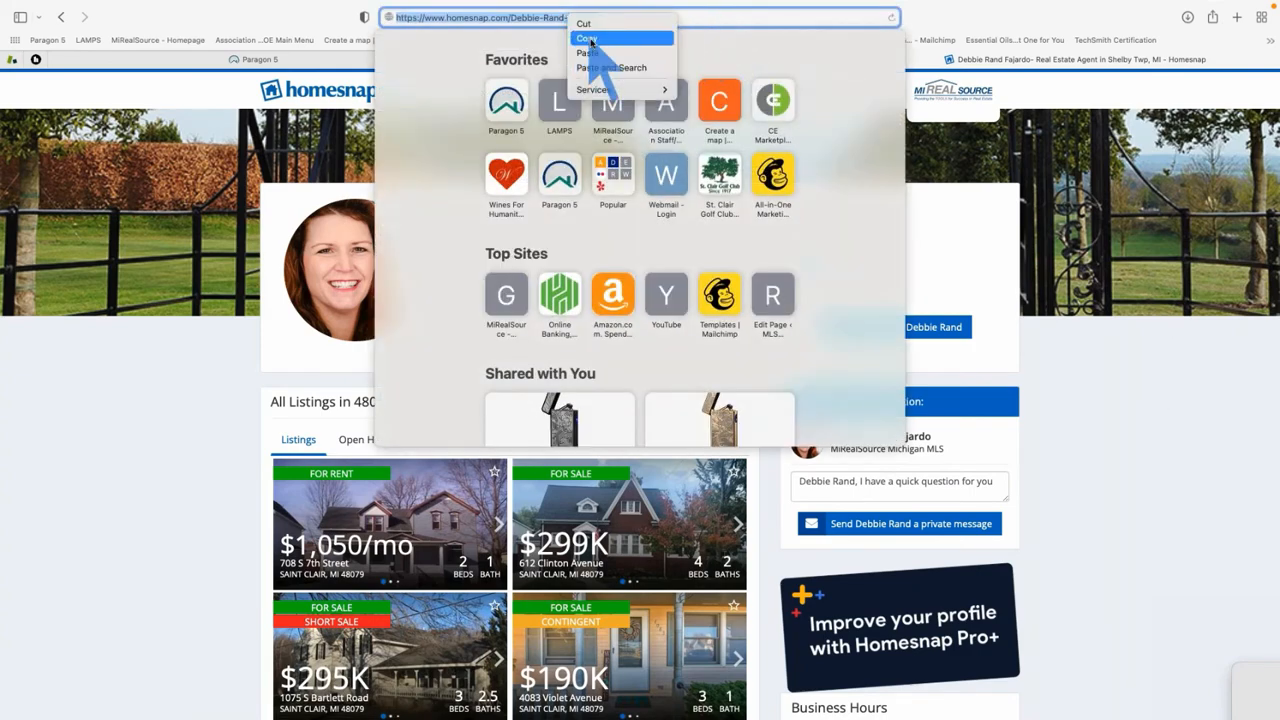
pyautogui.click(590, 60)
pyautogui.click(272, 16)
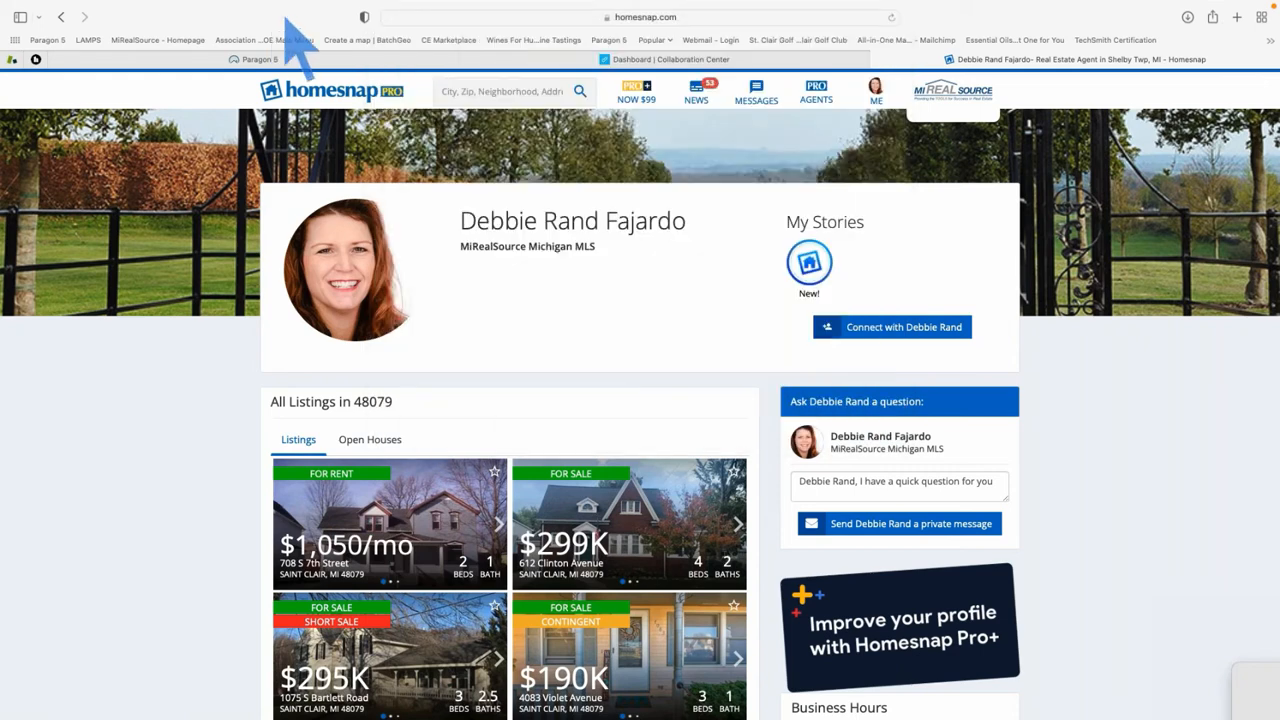
pyautogui.scroll(1, 370, 292)
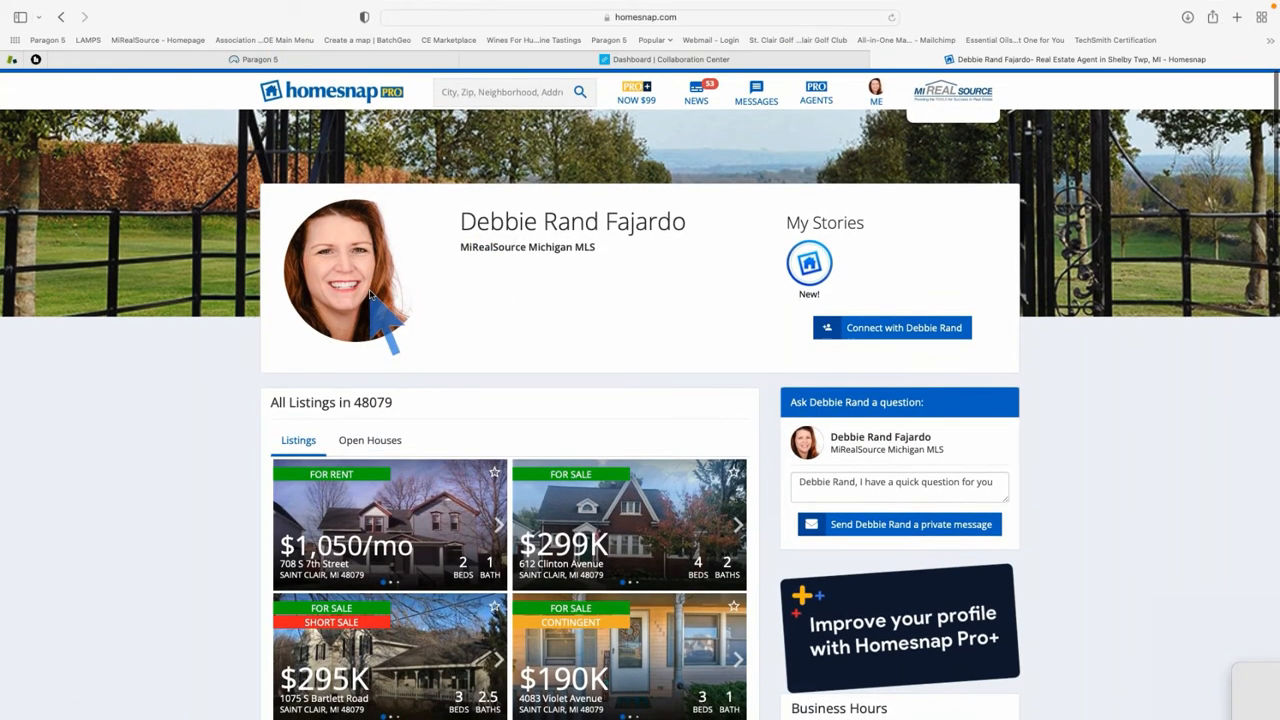
# Close the agent profile and show the buyer's My Home Wealth page with the Homebot signup form
pyautogui.click(566, 58)
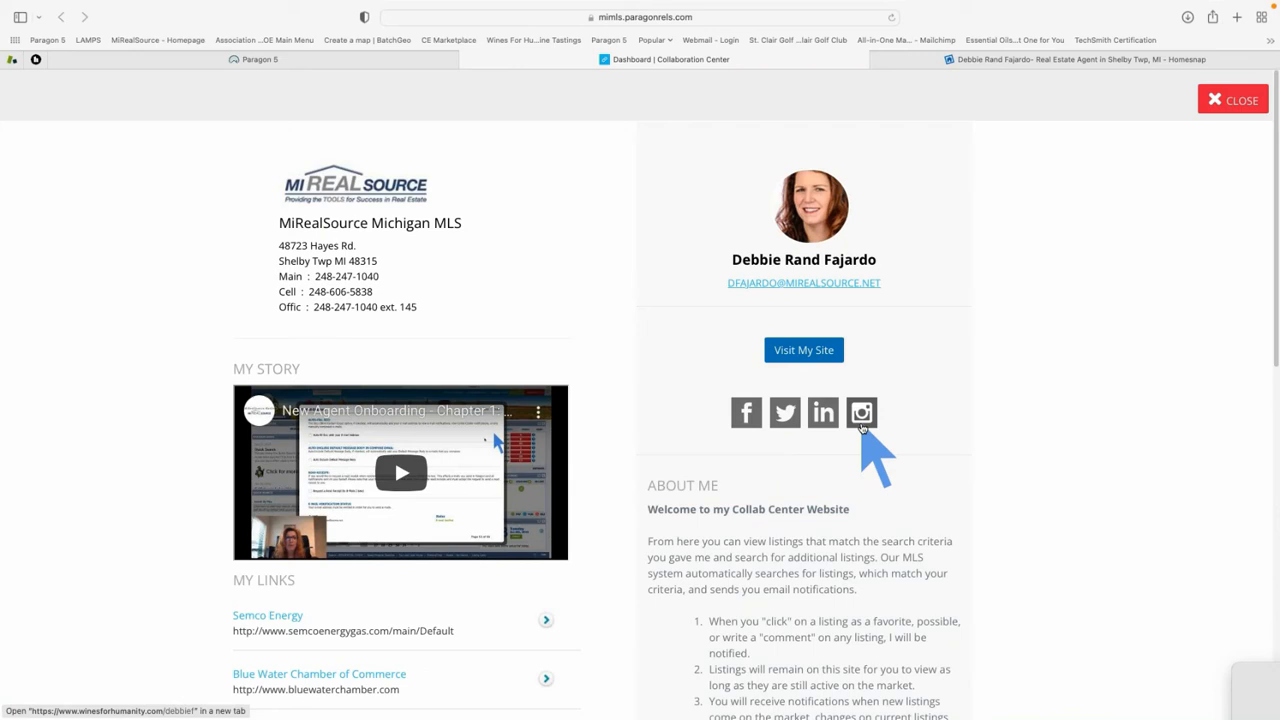
pyautogui.click(1224, 102)
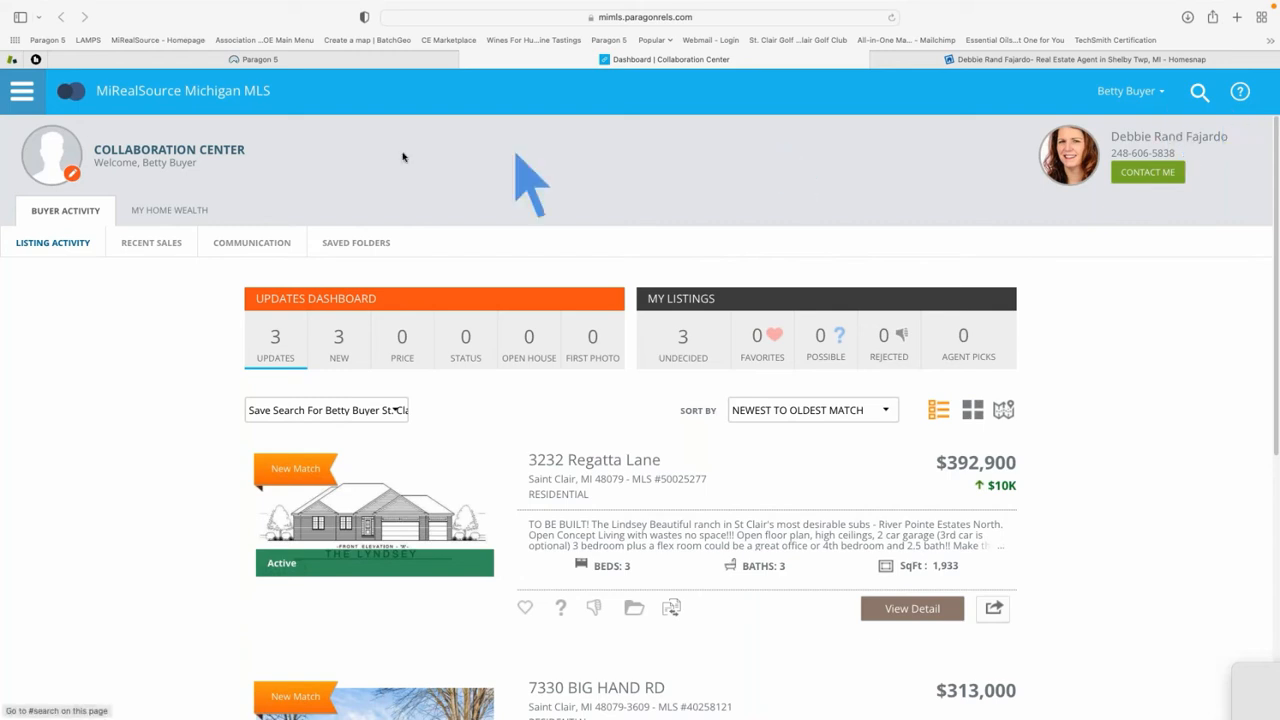
pyautogui.click(183, 212)
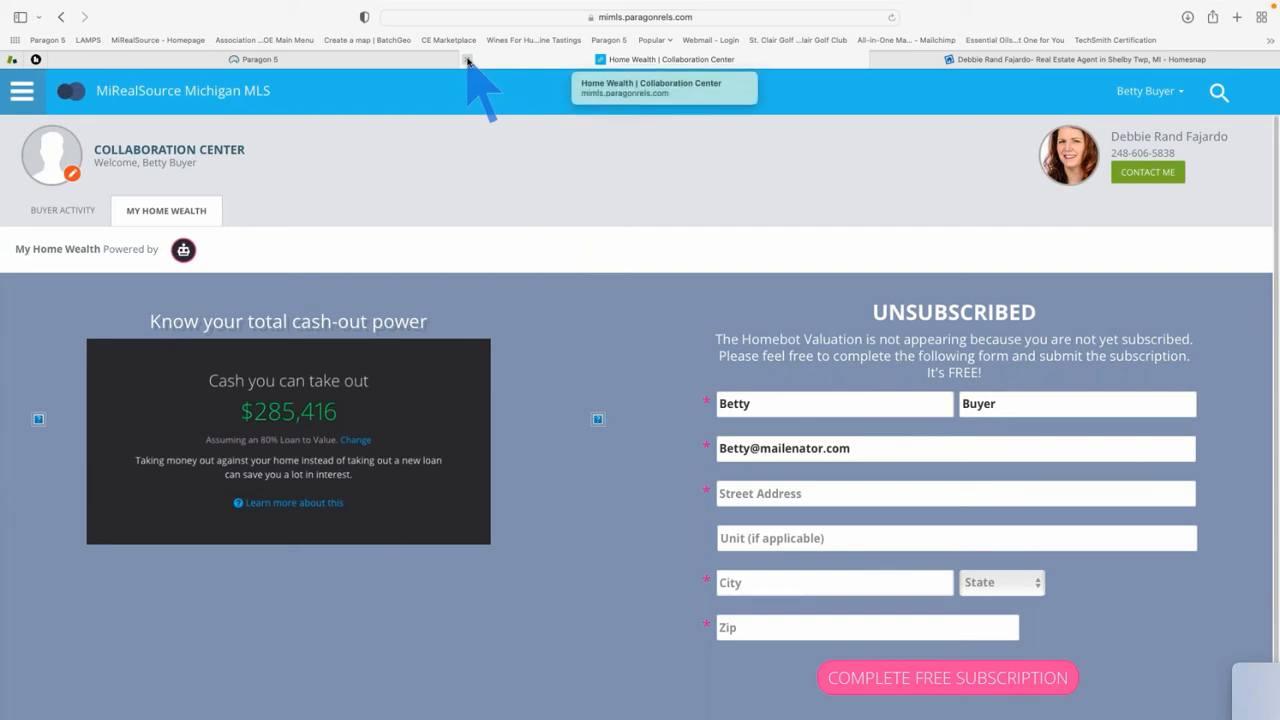
# Assume the selected agent's identity from the account menu and dismiss the board message
pyautogui.hotkey('ctrl', 'Tab')
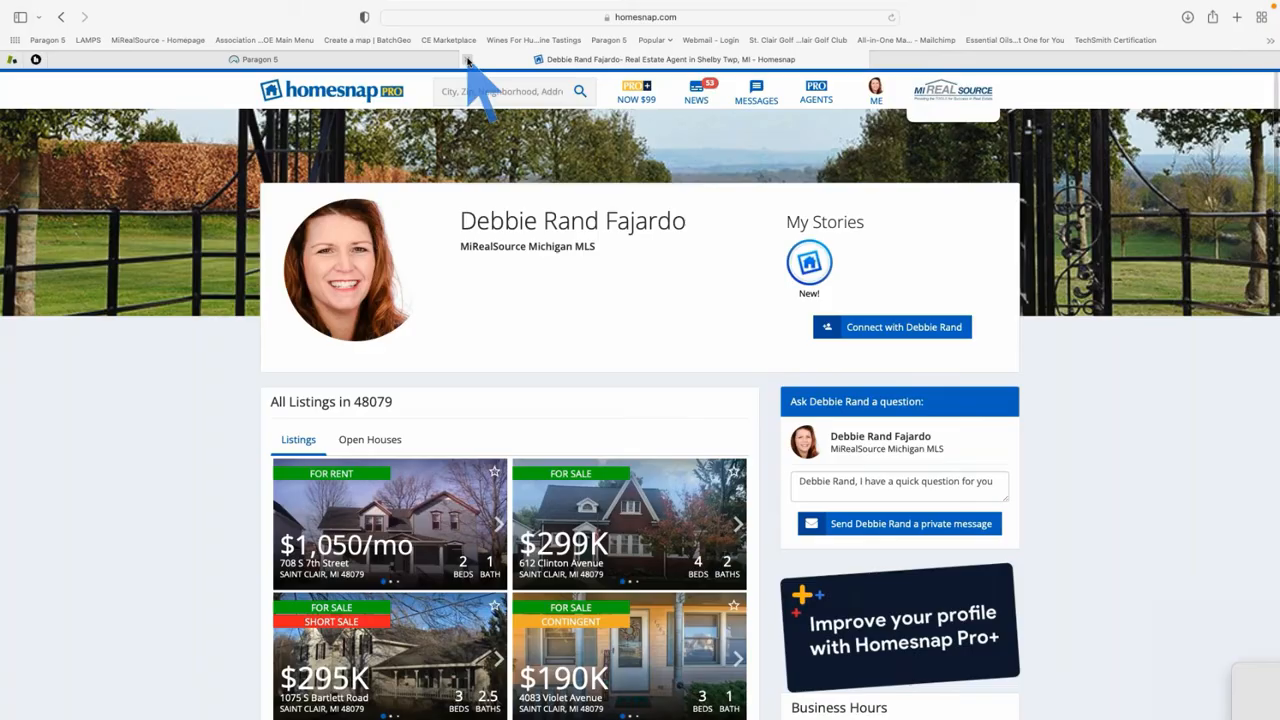
pyautogui.hotkey('ctrl', 'Tab')
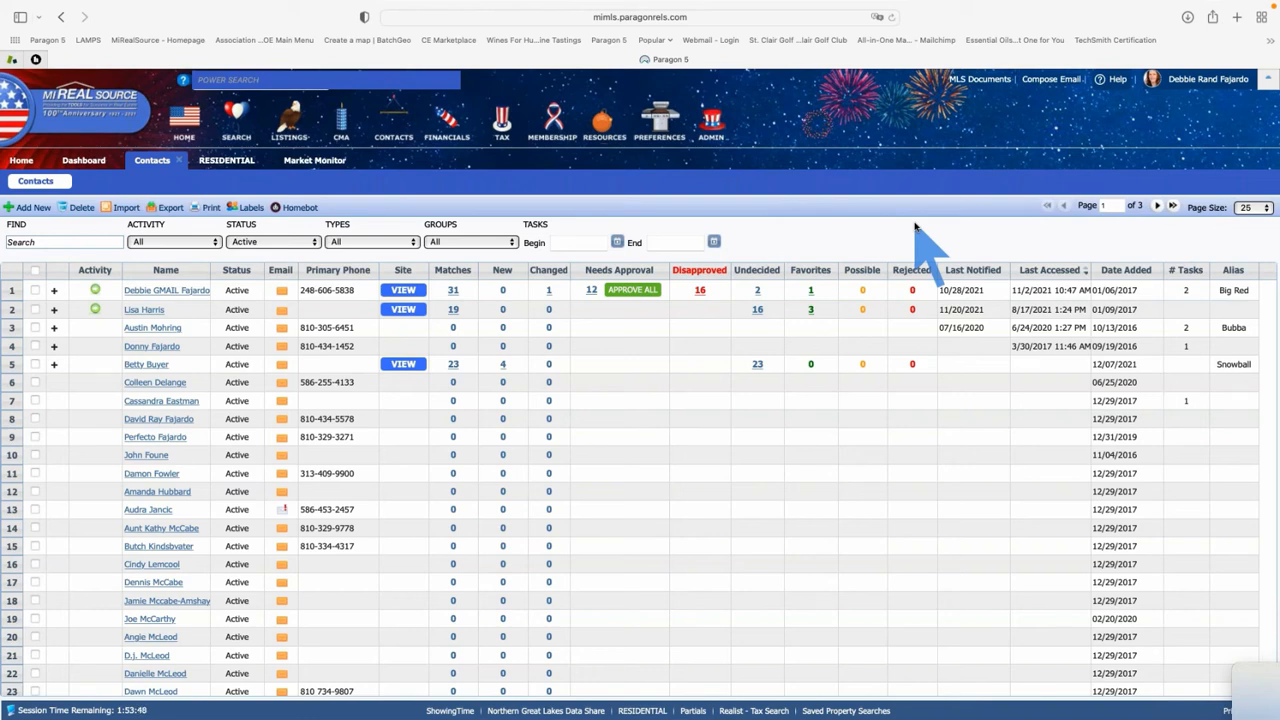
pyautogui.click(1196, 82)
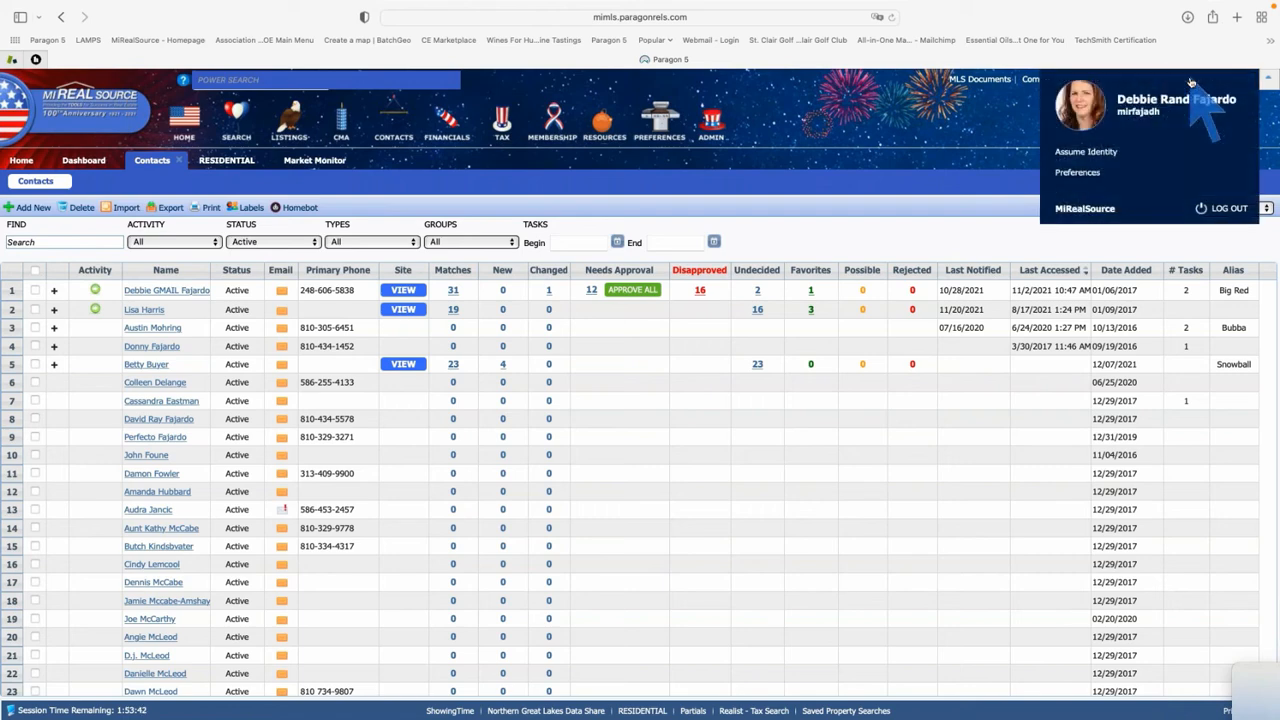
pyautogui.click(1094, 152)
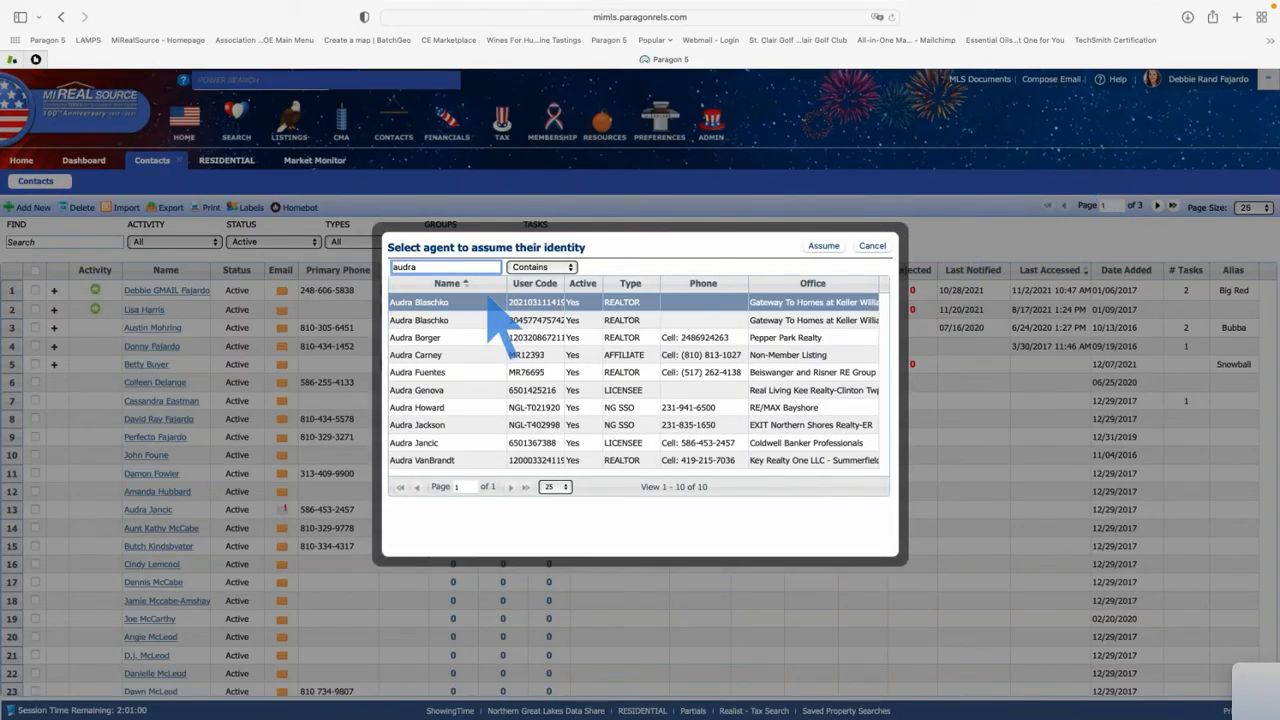
pyautogui.click(432, 443)
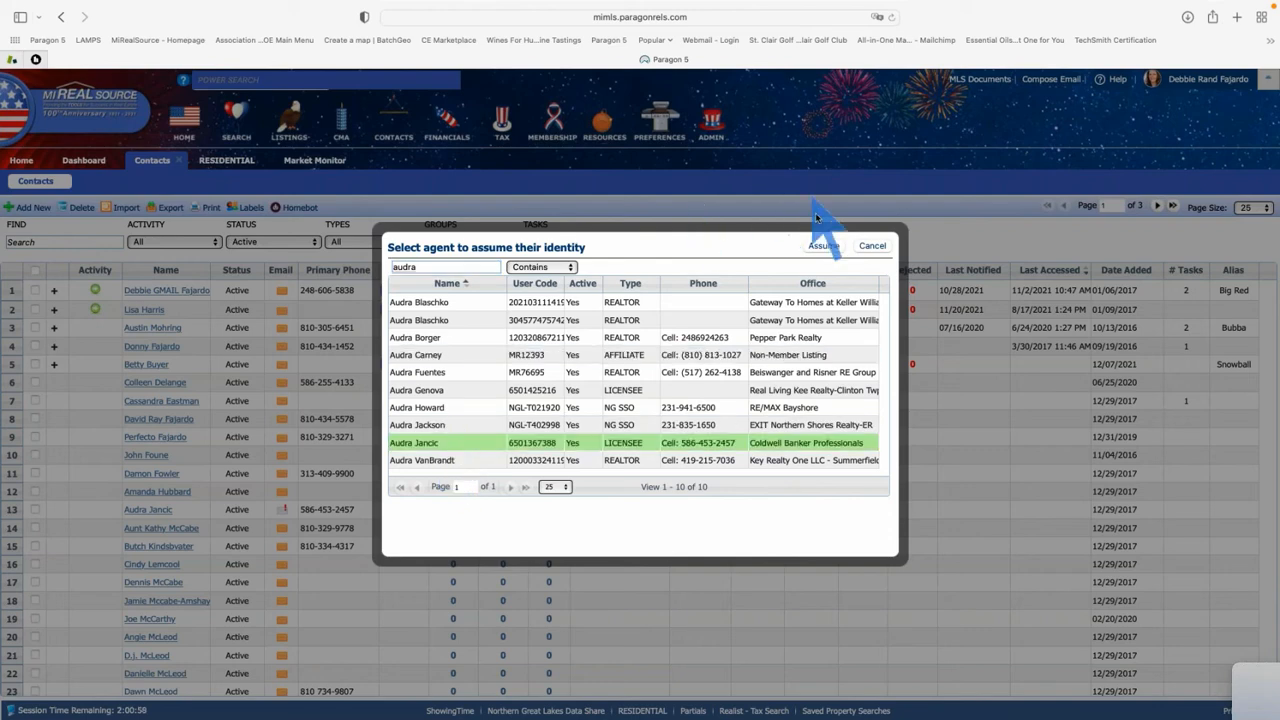
pyautogui.click(823, 246)
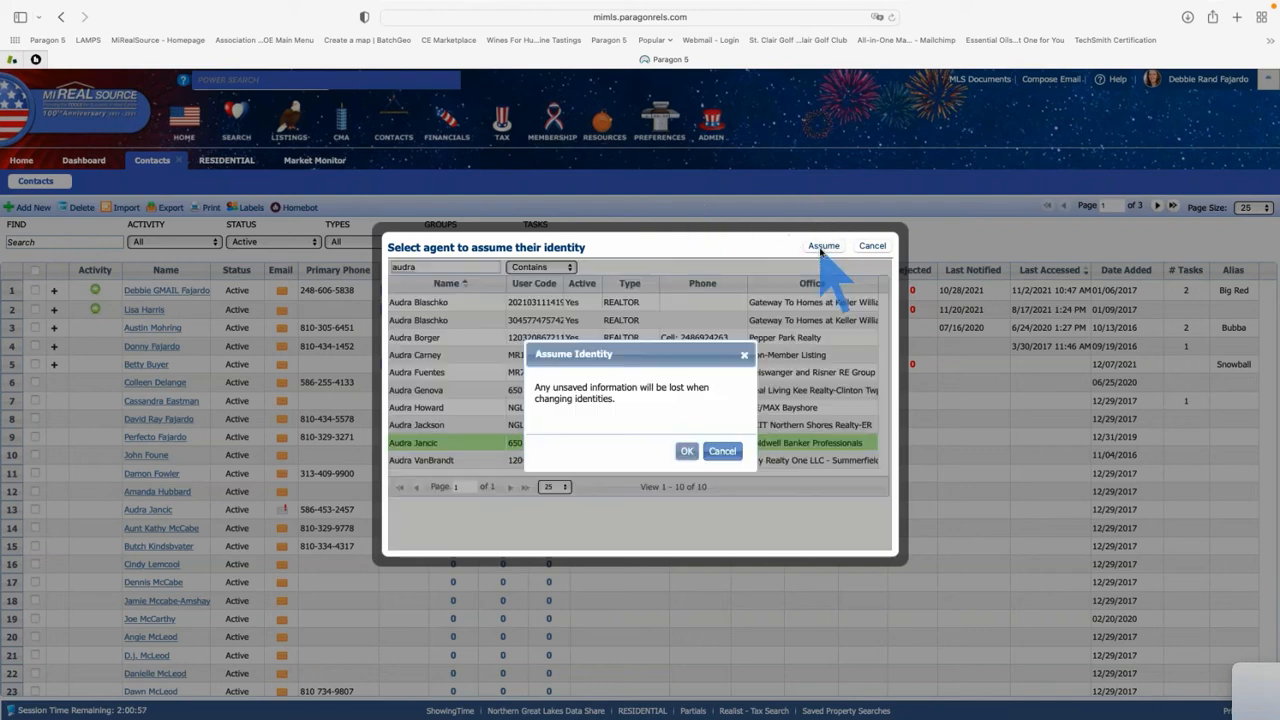
pyautogui.click(687, 451)
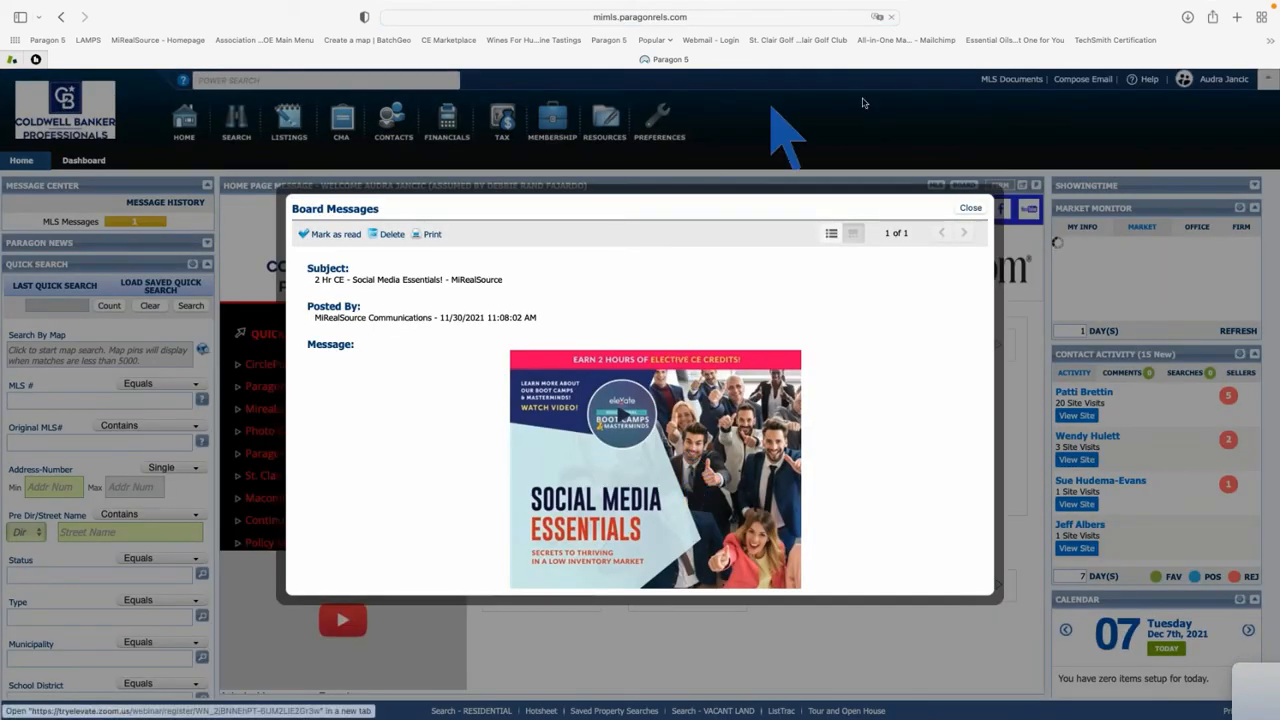
pyautogui.click(971, 209)
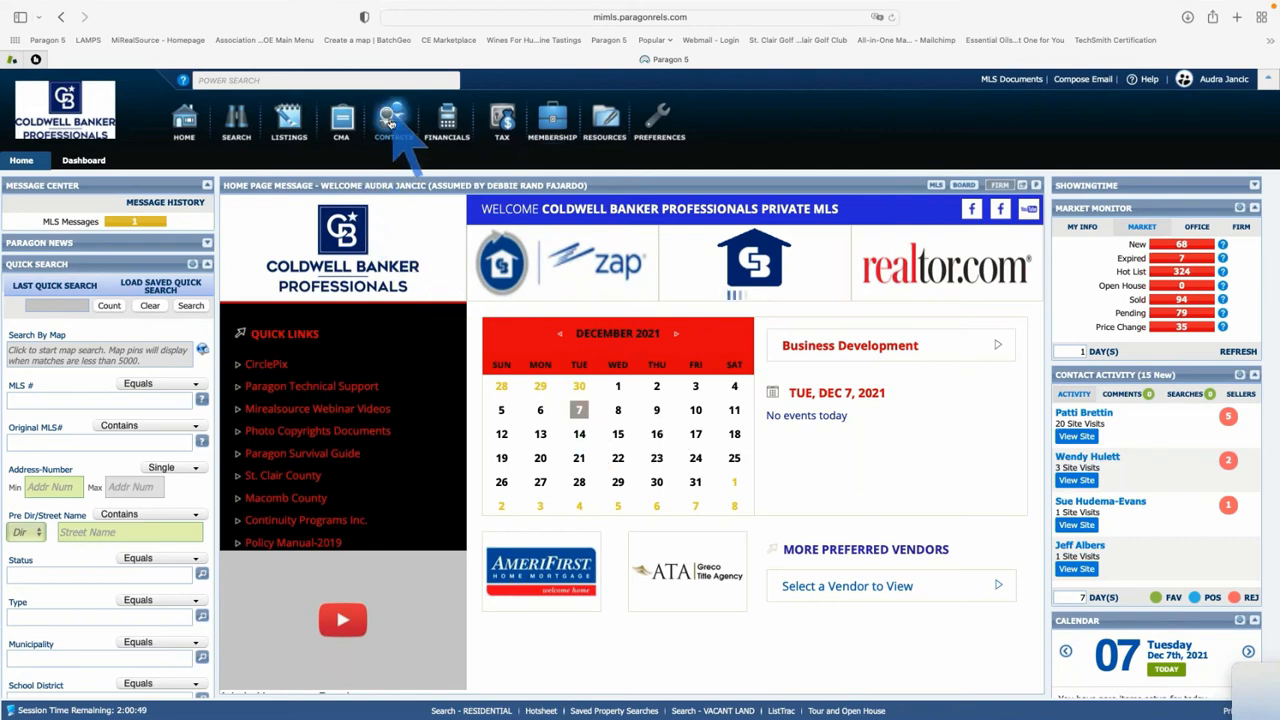
pyautogui.click(392, 122)
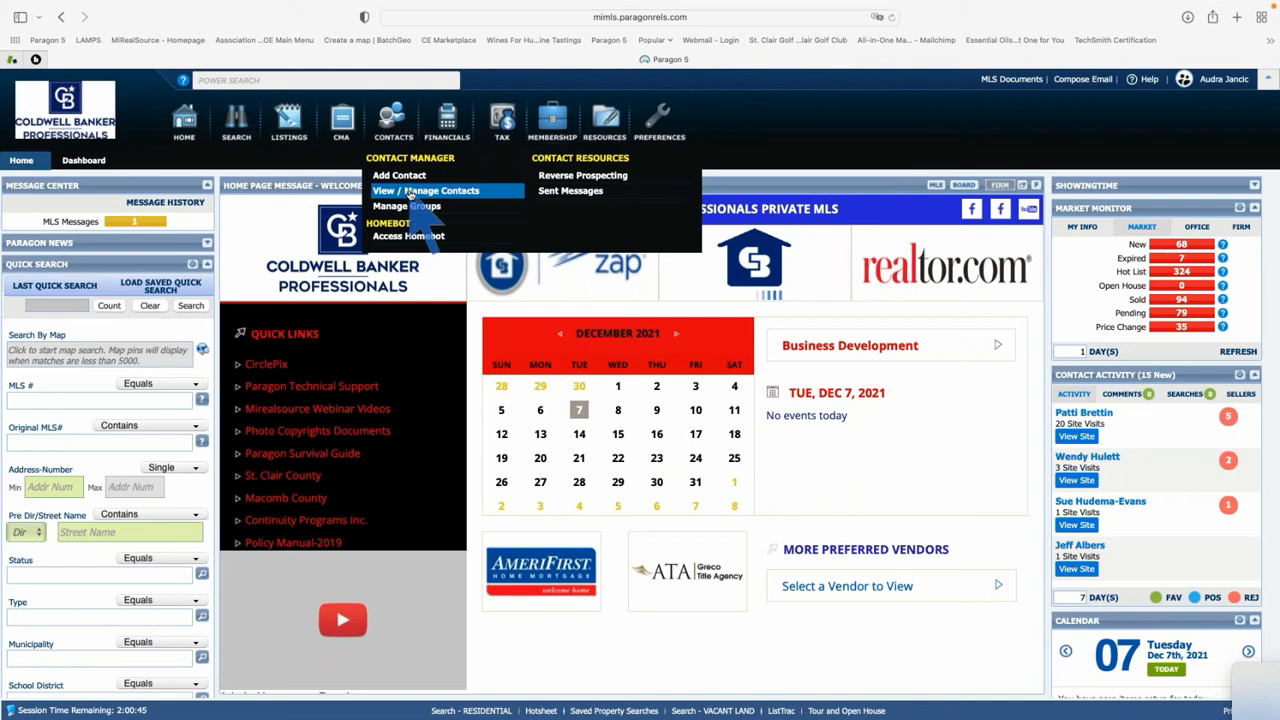
pyautogui.click(410, 192)
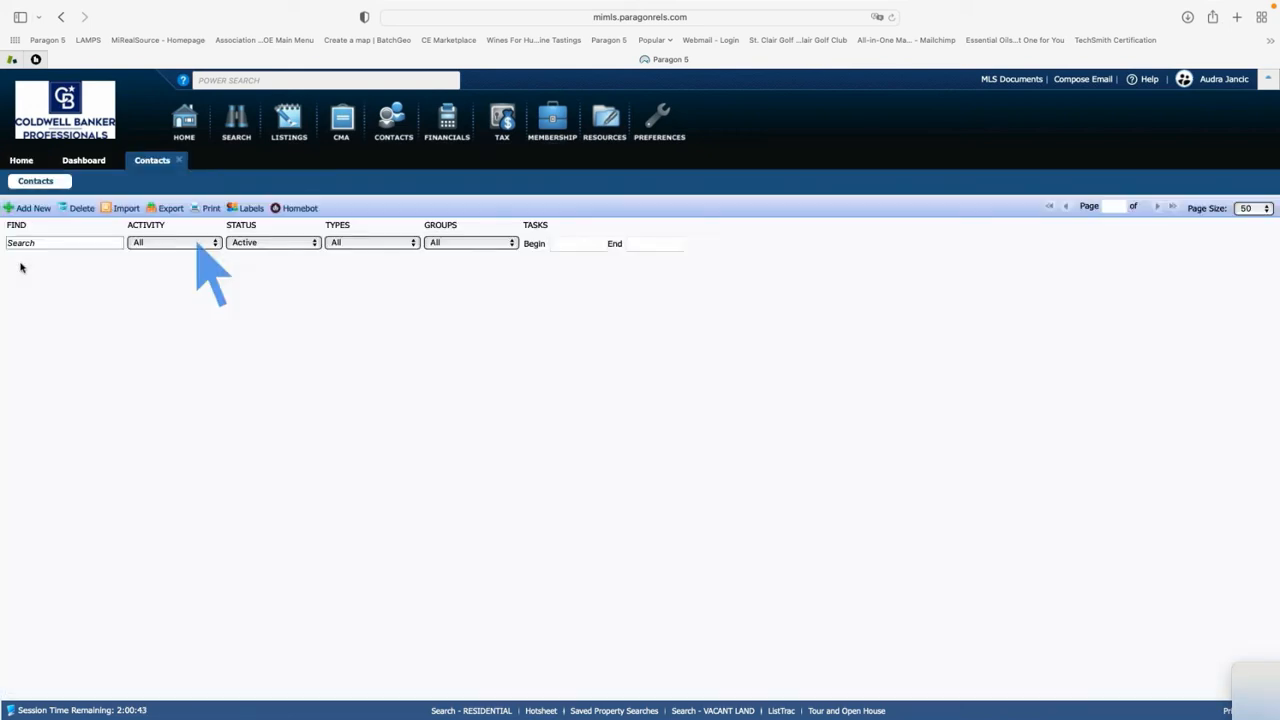
pyautogui.click(51, 243)
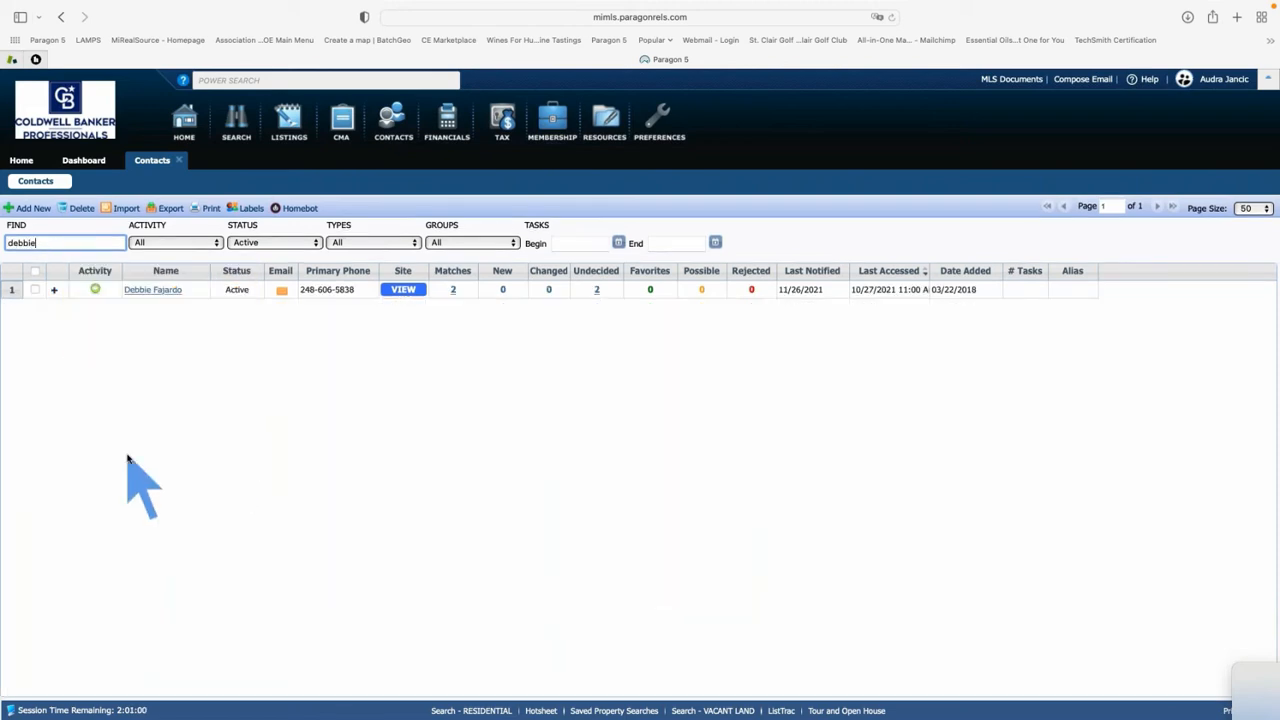
pyautogui.click(158, 291)
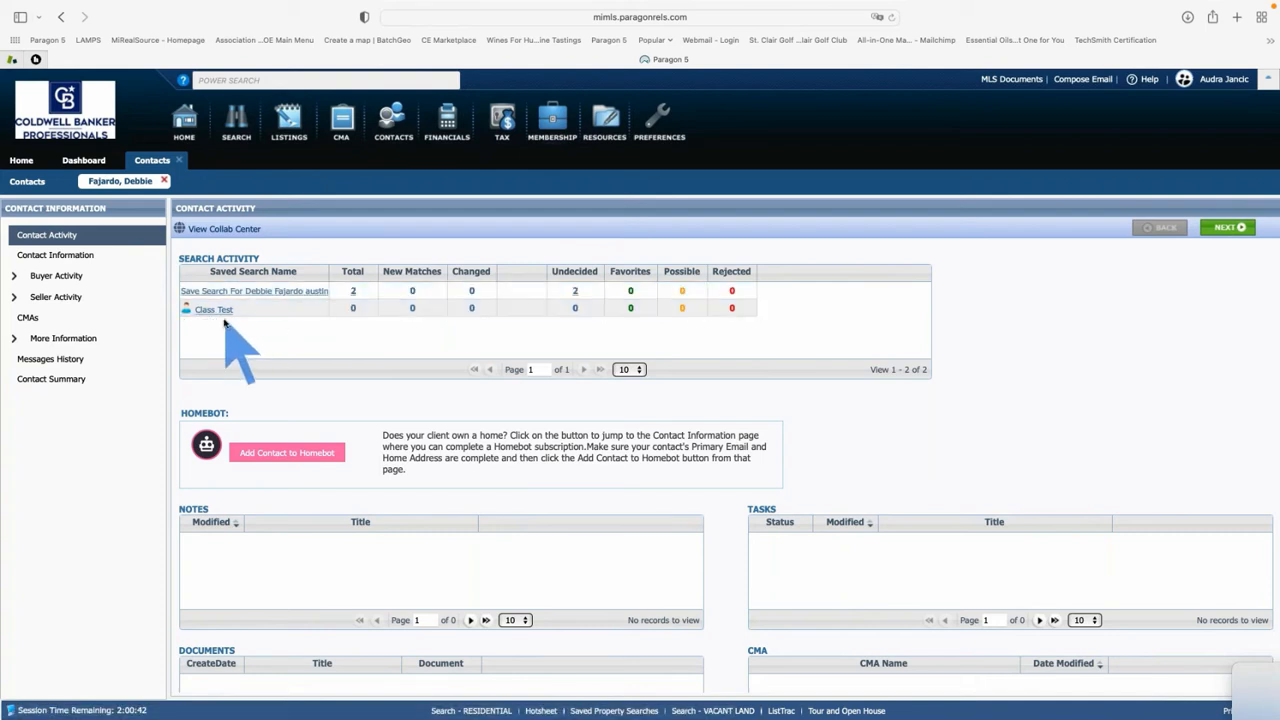
pyautogui.click(62, 298)
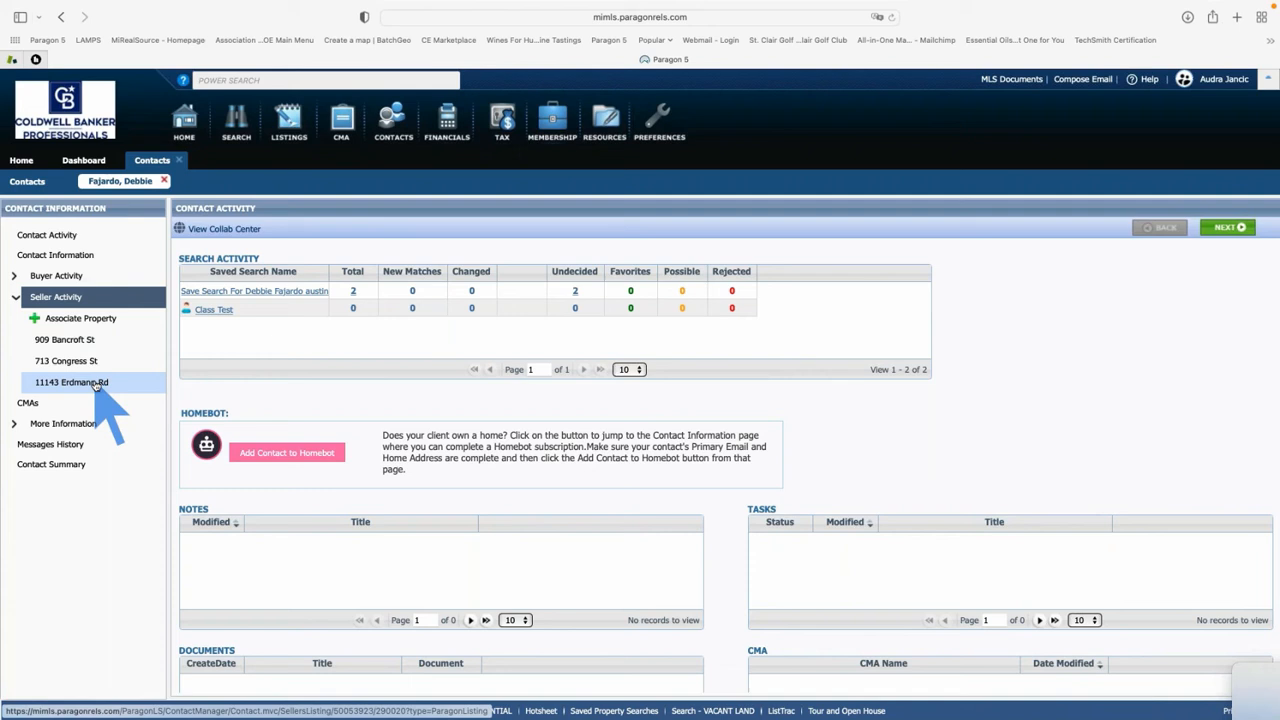
pyautogui.click(74, 340)
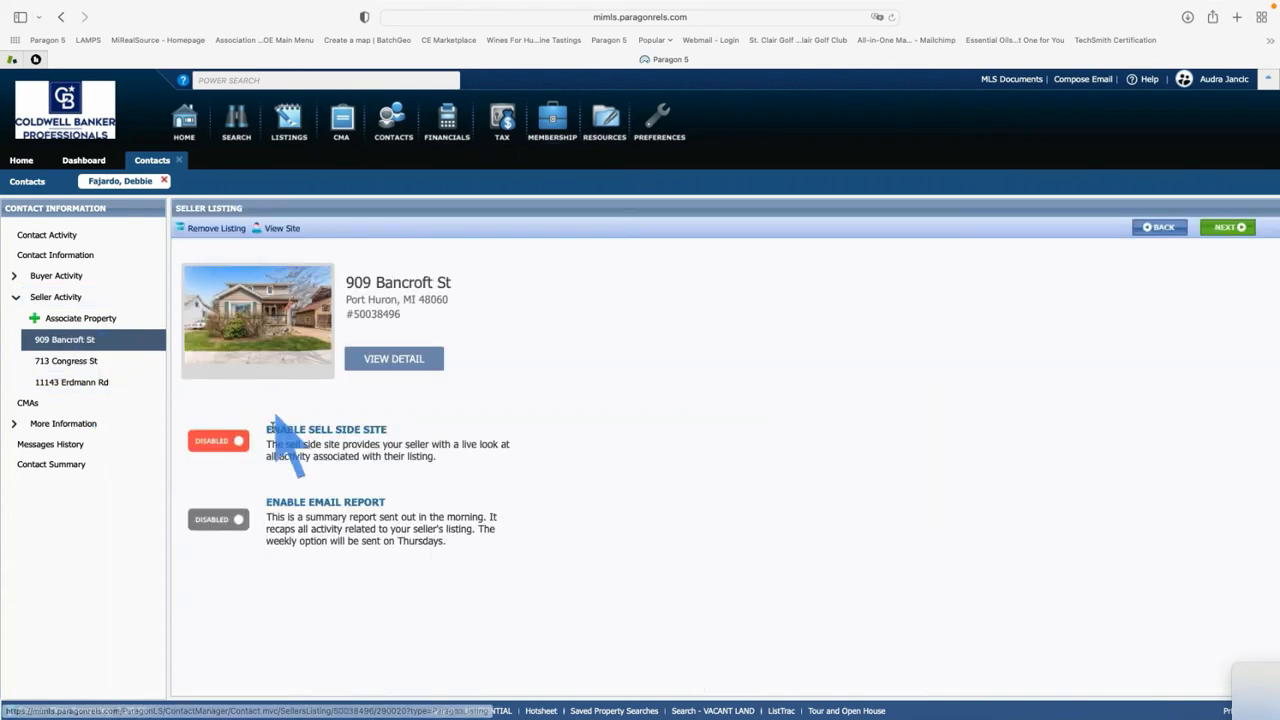
pyautogui.click(224, 229)
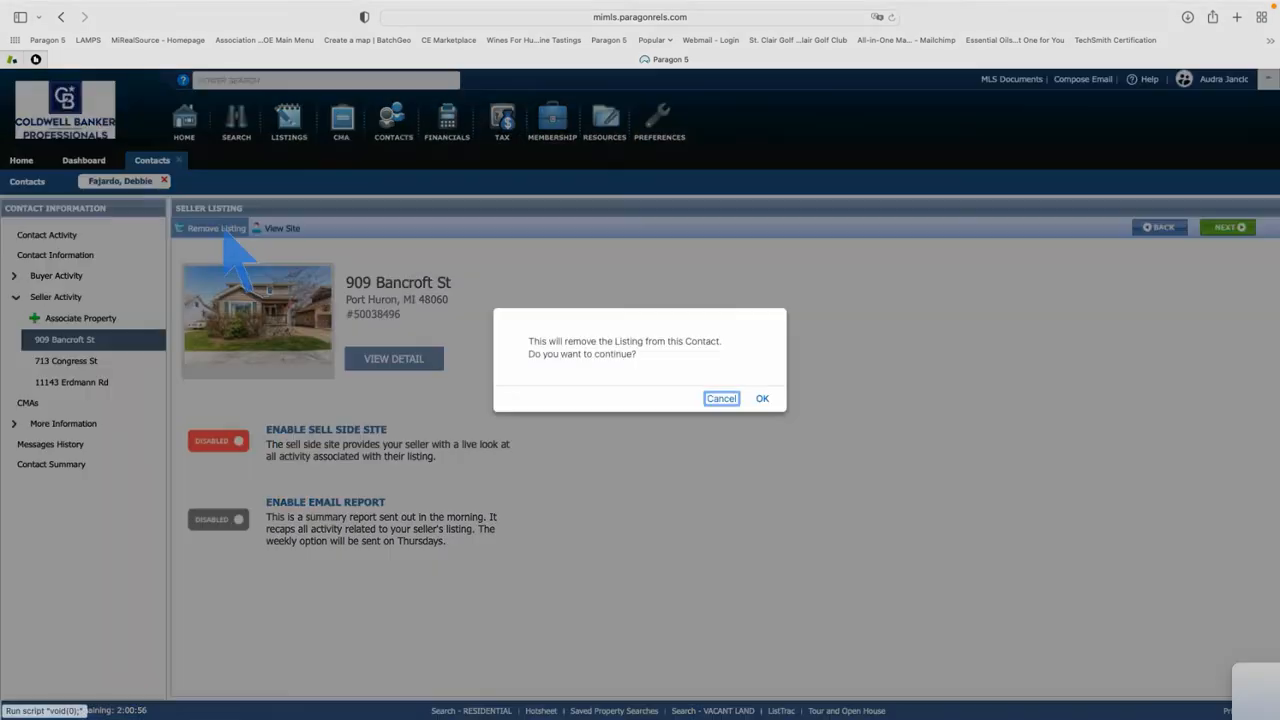
pyautogui.click(764, 399)
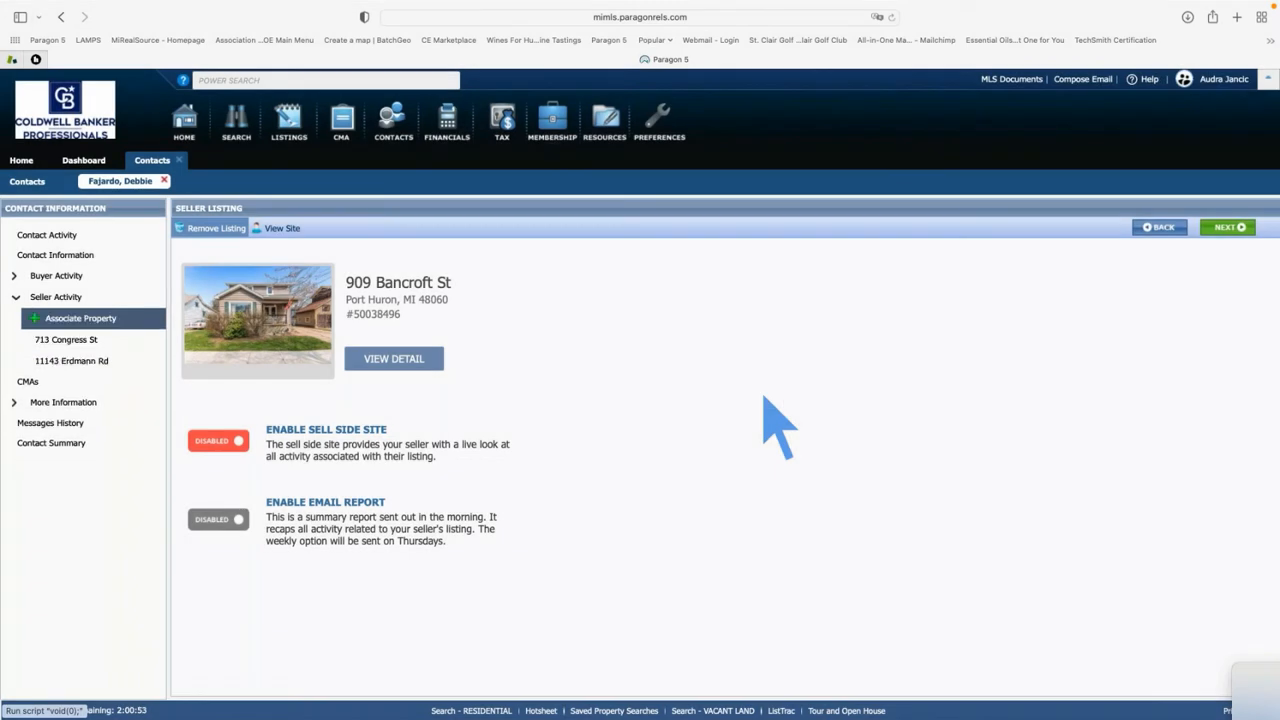
pyautogui.click(71, 343)
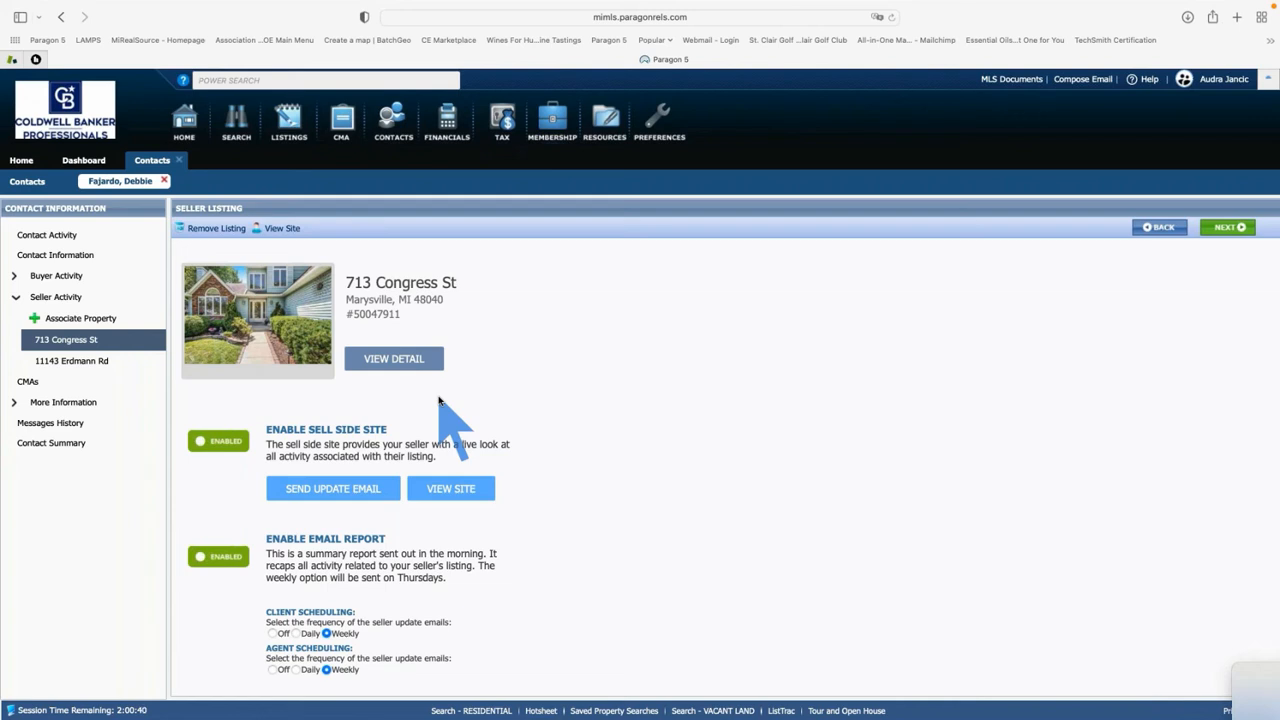
pyautogui.click(449, 490)
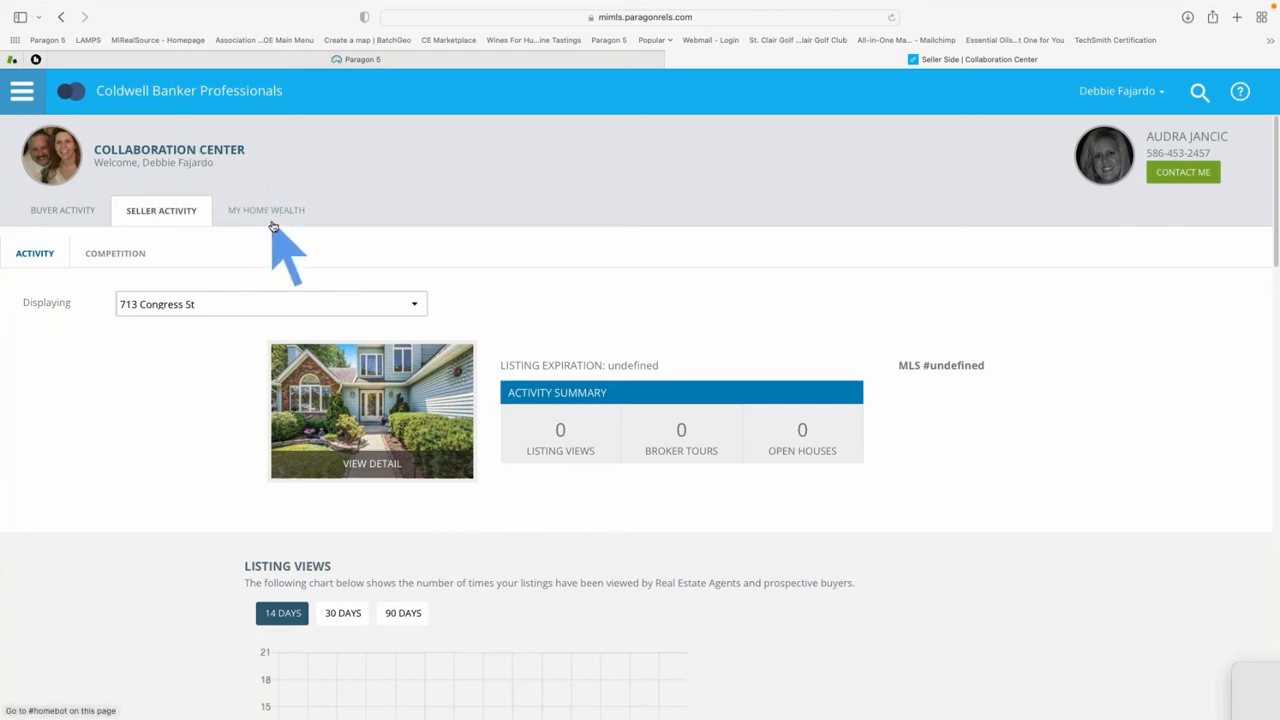
pyautogui.click(155, 222)
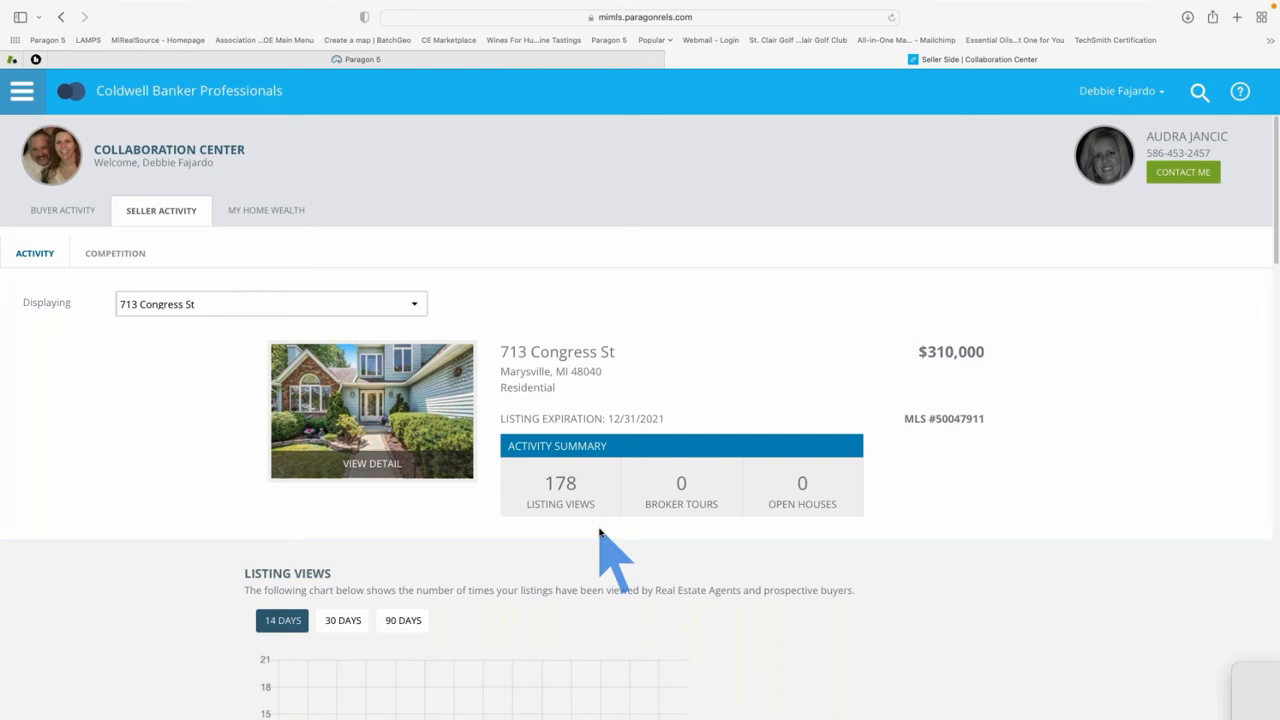
pyautogui.scroll(-5, 600, 532)
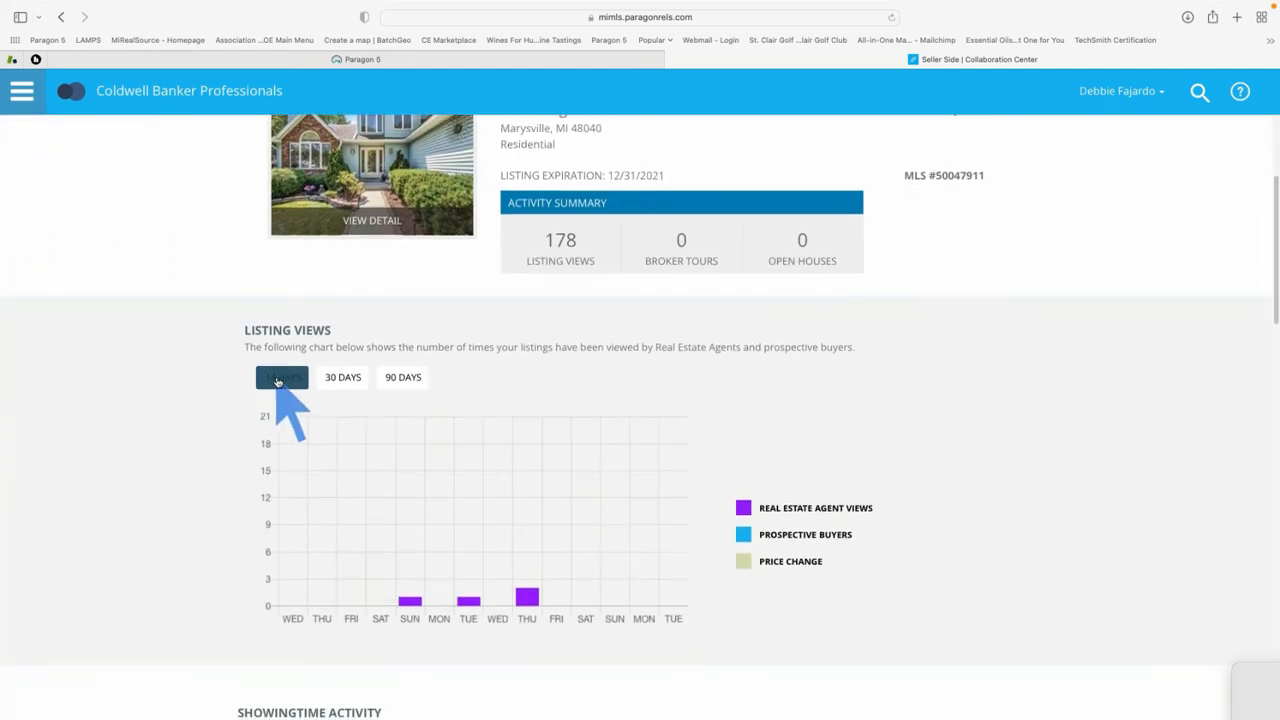
pyautogui.click(410, 379)
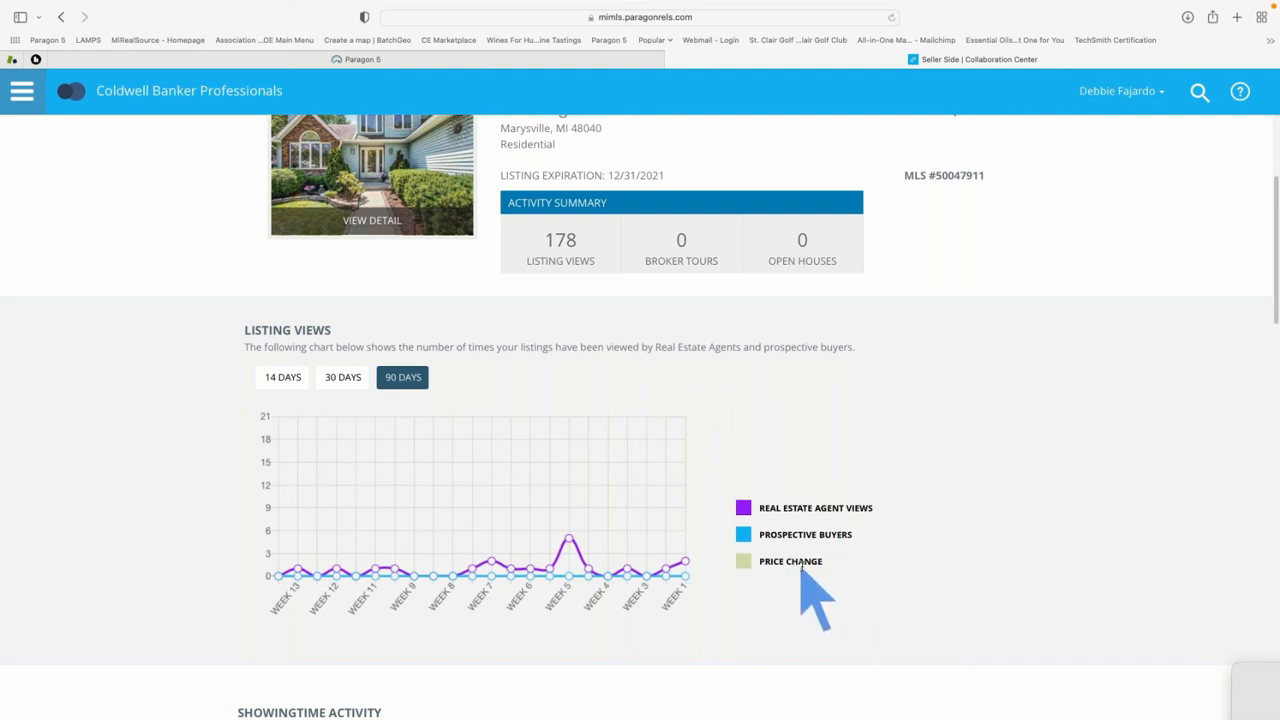
pyautogui.scroll(-1, 857, 595)
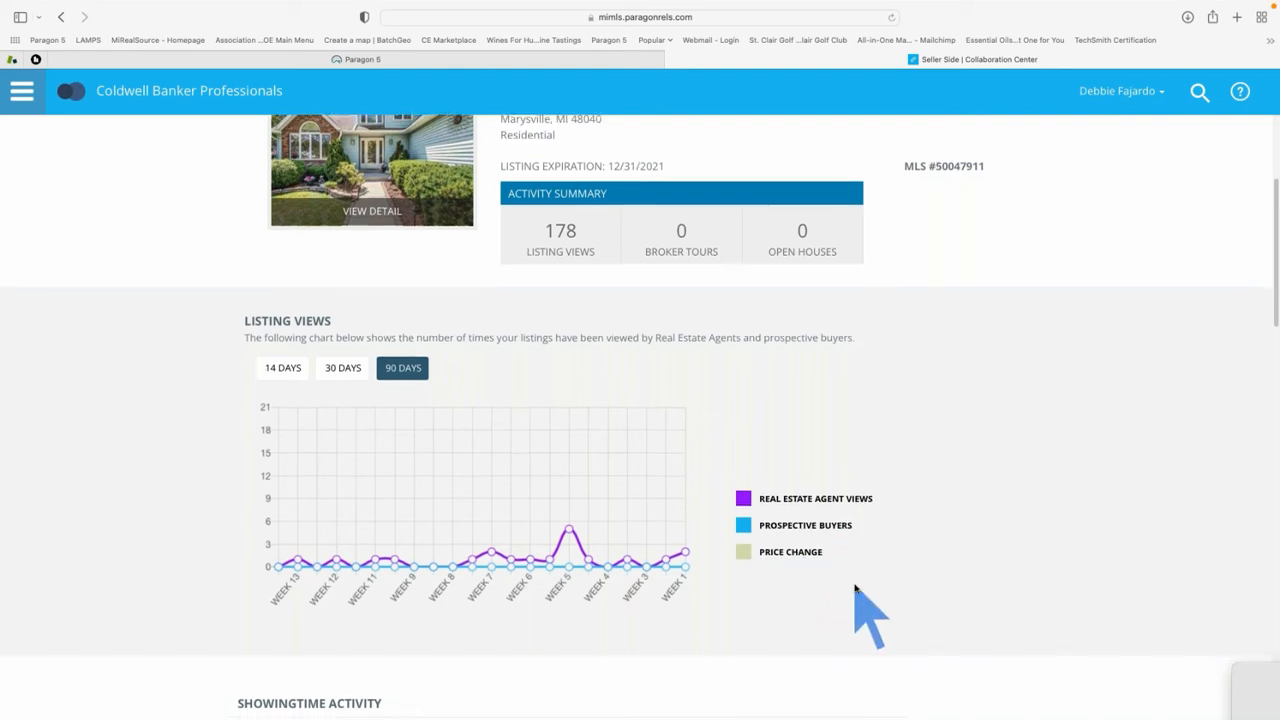
pyautogui.scroll(-5, 857, 592)
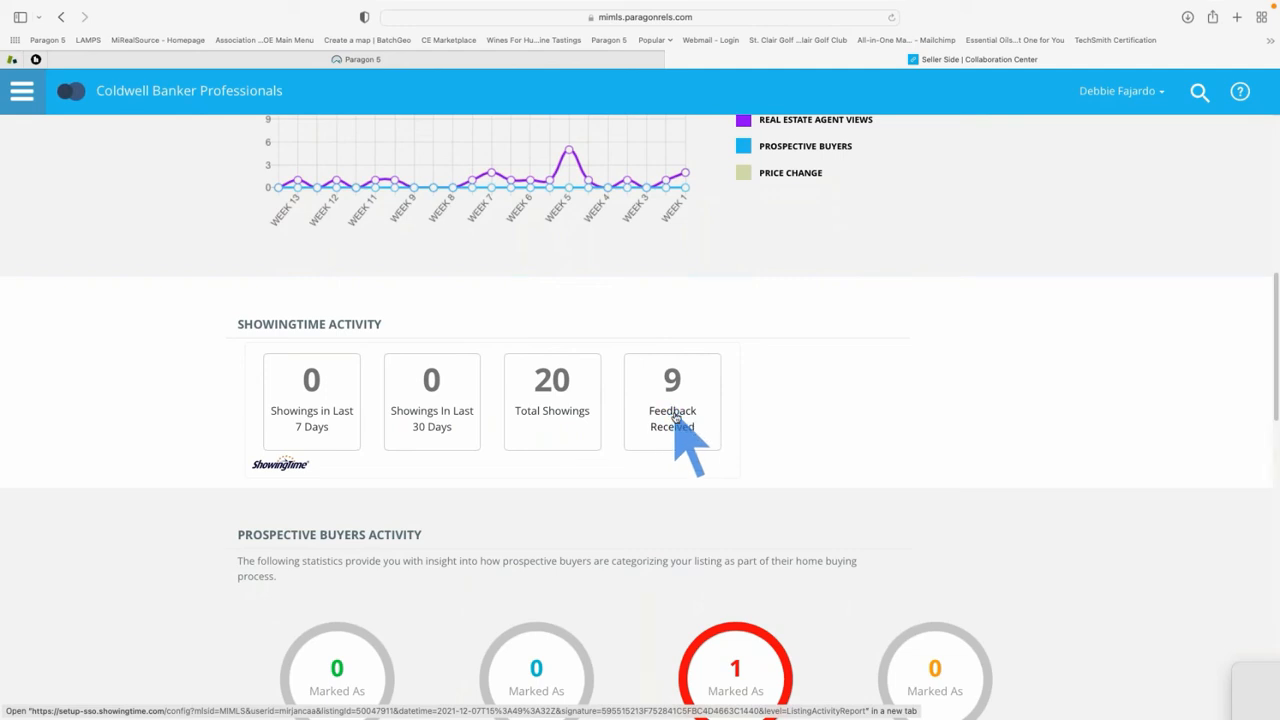
# Scroll through the seller site's listing views and showing activity to review them
pyautogui.scroll(-1, 675, 415)
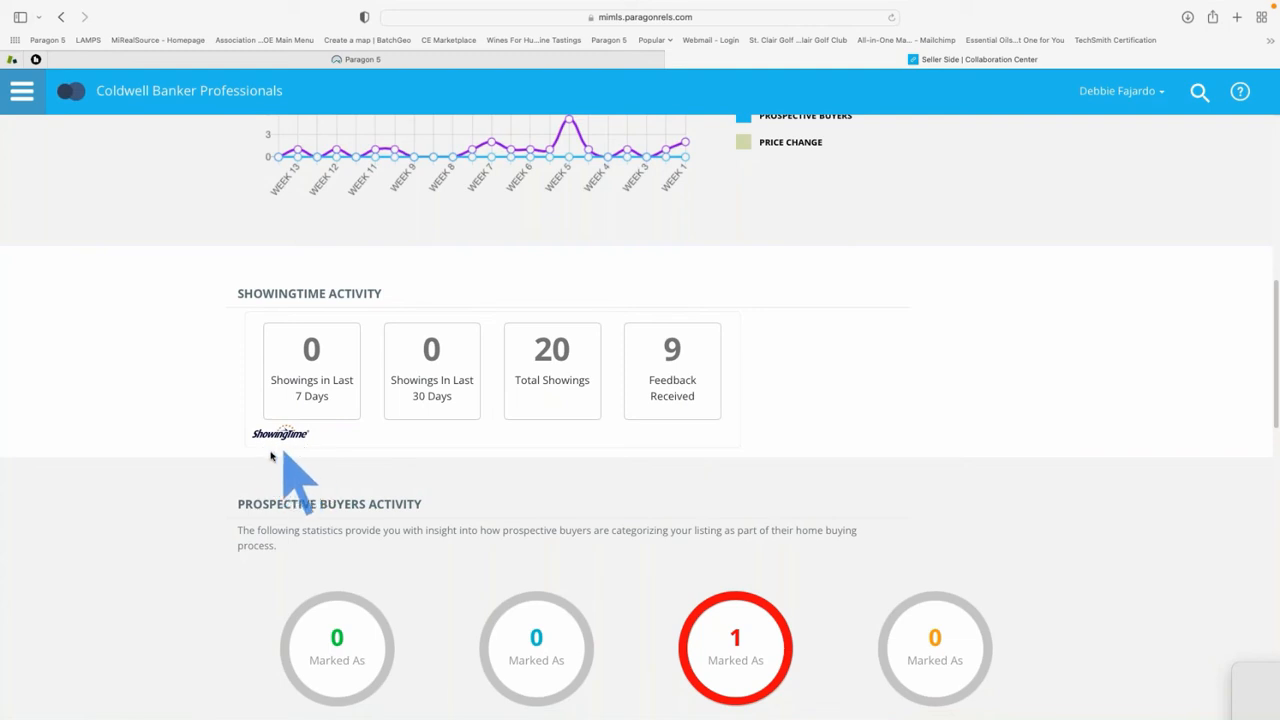
pyautogui.scroll(-1, 366, 463)
pyautogui.scroll(-2, 367, 463)
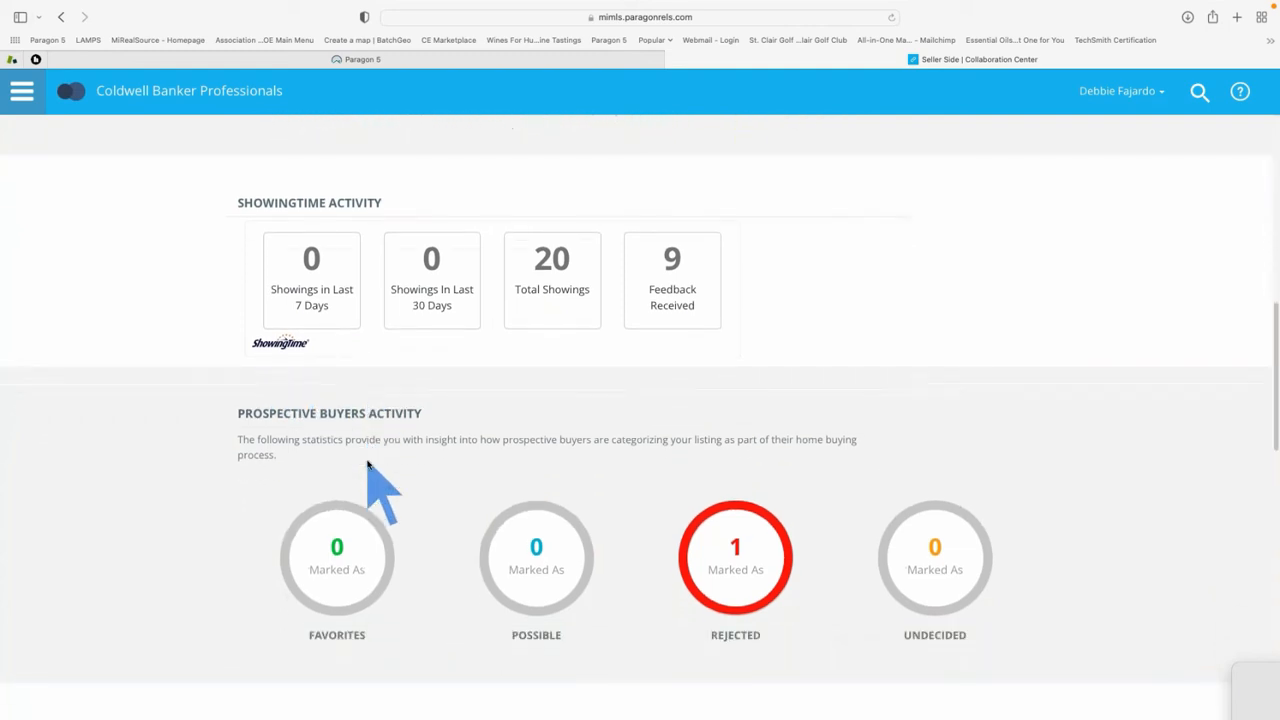
pyautogui.scroll(-2, 420, 500)
pyautogui.scroll(-3, 423, 497)
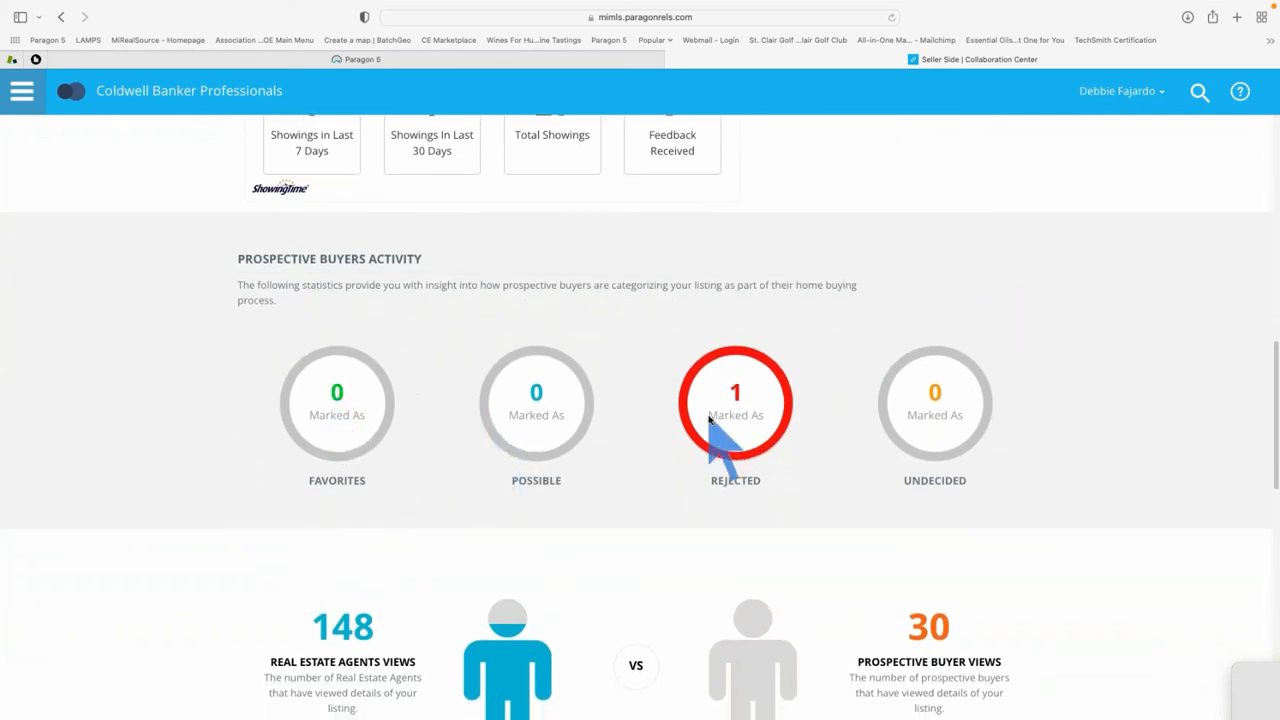
pyautogui.scroll(-5, 710, 425)
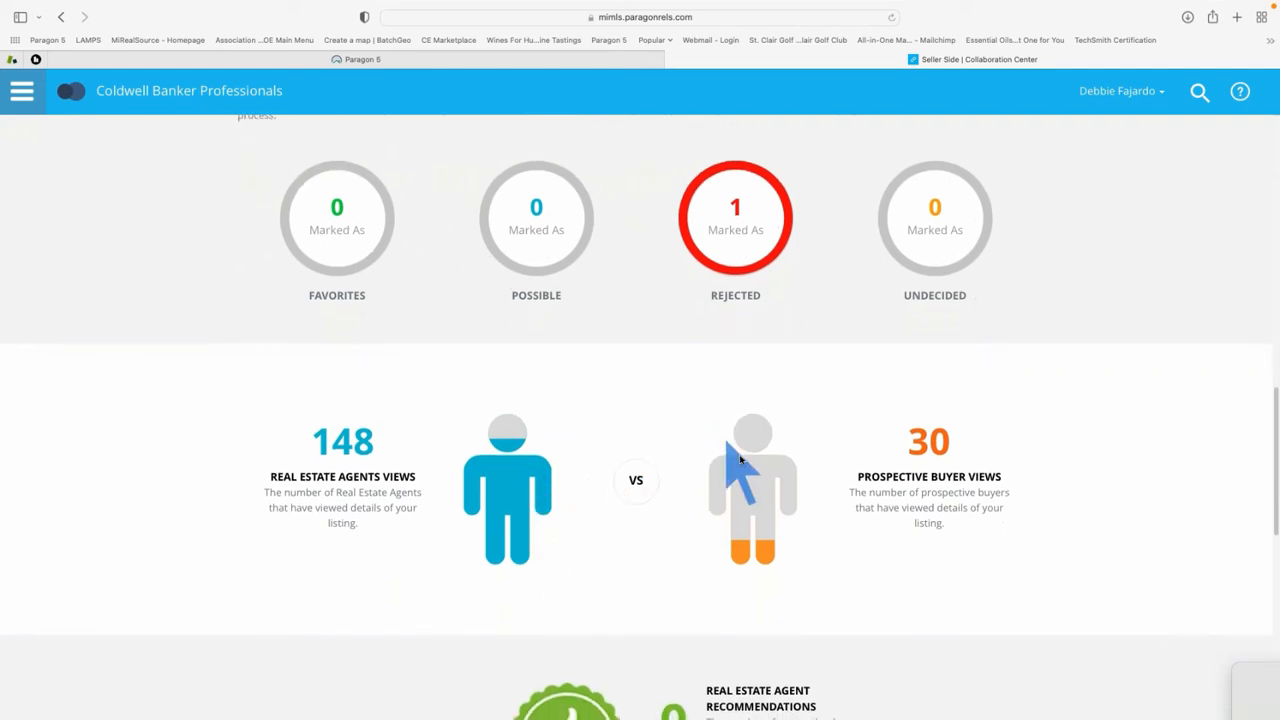
pyautogui.scroll(-2, 760, 500)
pyautogui.scroll(-2, 757, 488)
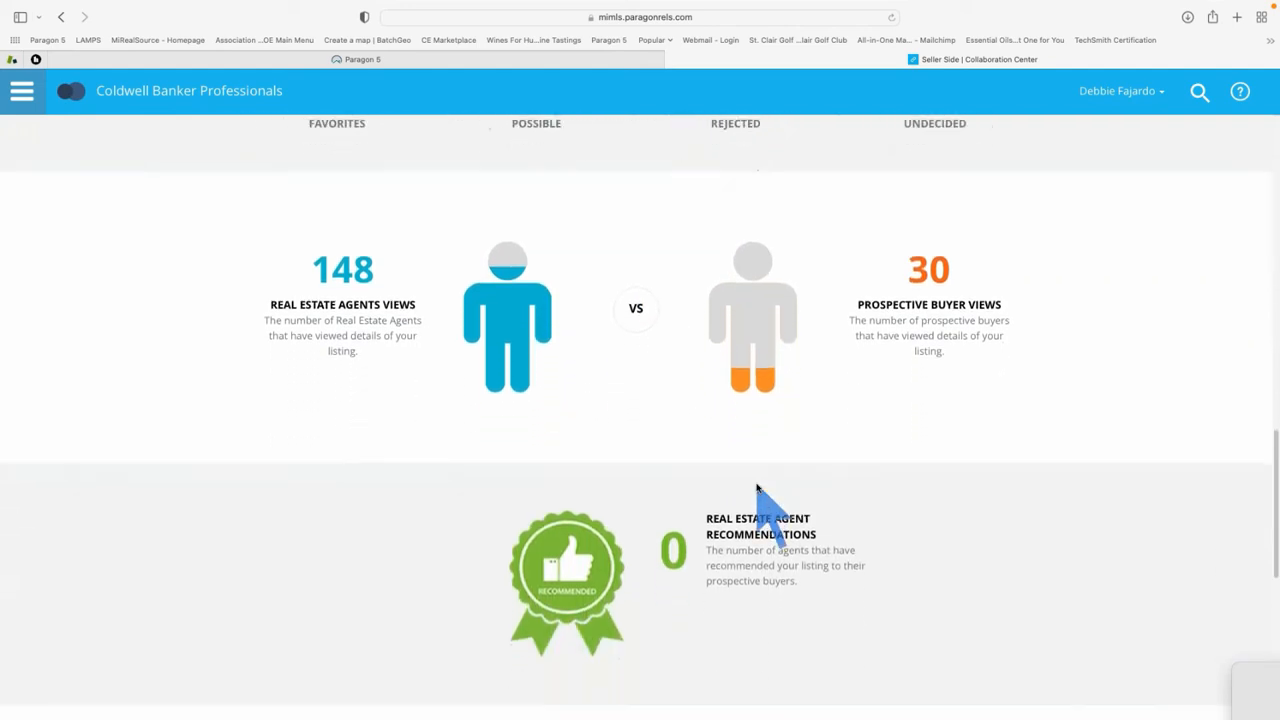
pyautogui.scroll(-3, 757, 488)
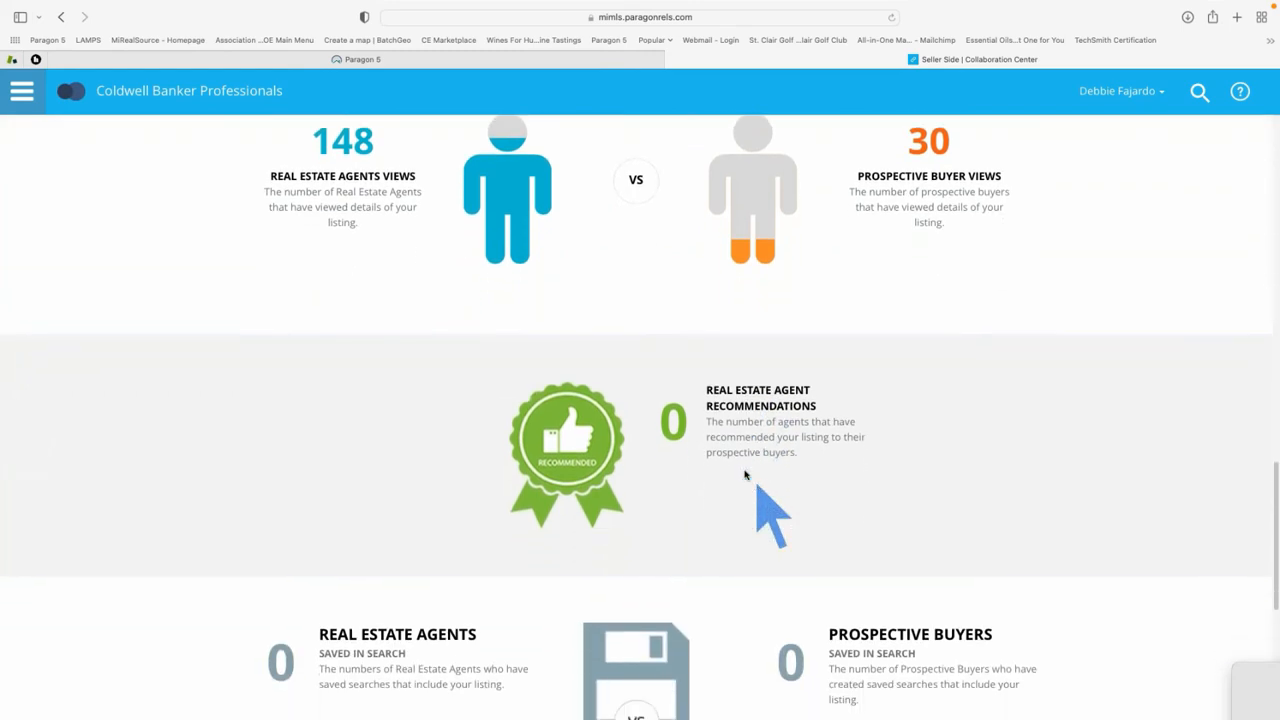
pyautogui.scroll(-10, 700, 470)
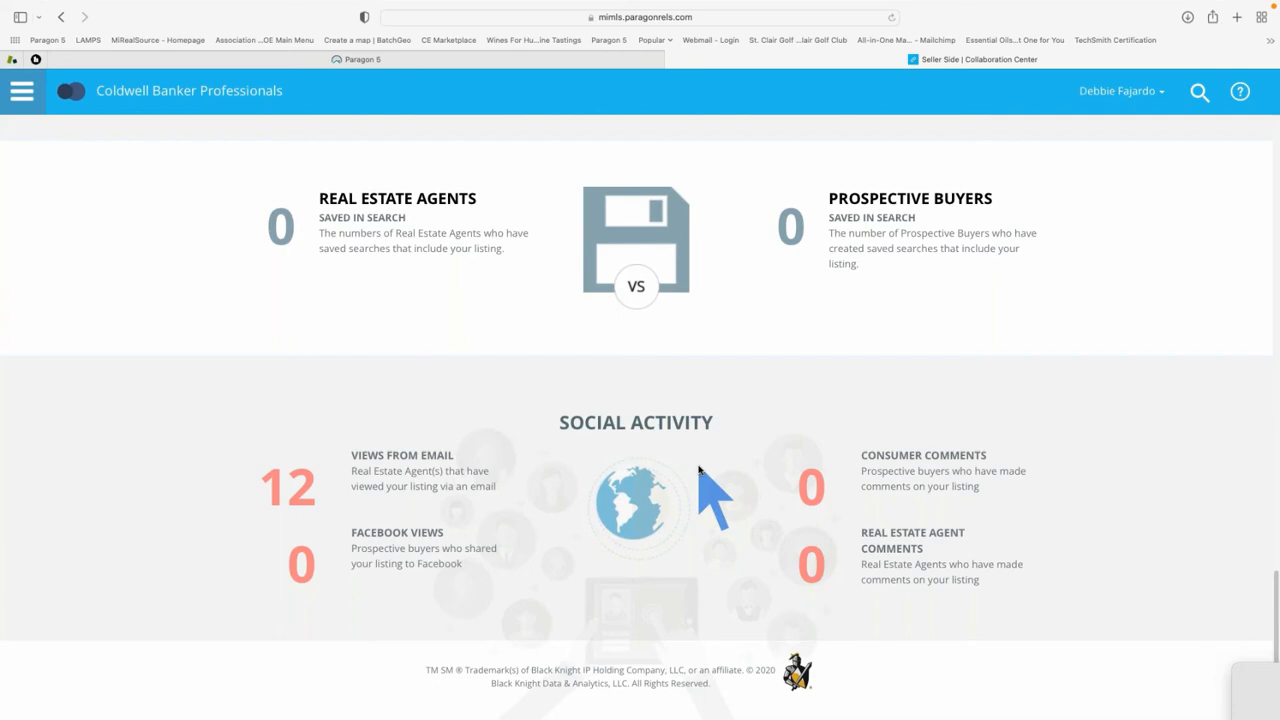
pyautogui.scroll(15, 700, 470)
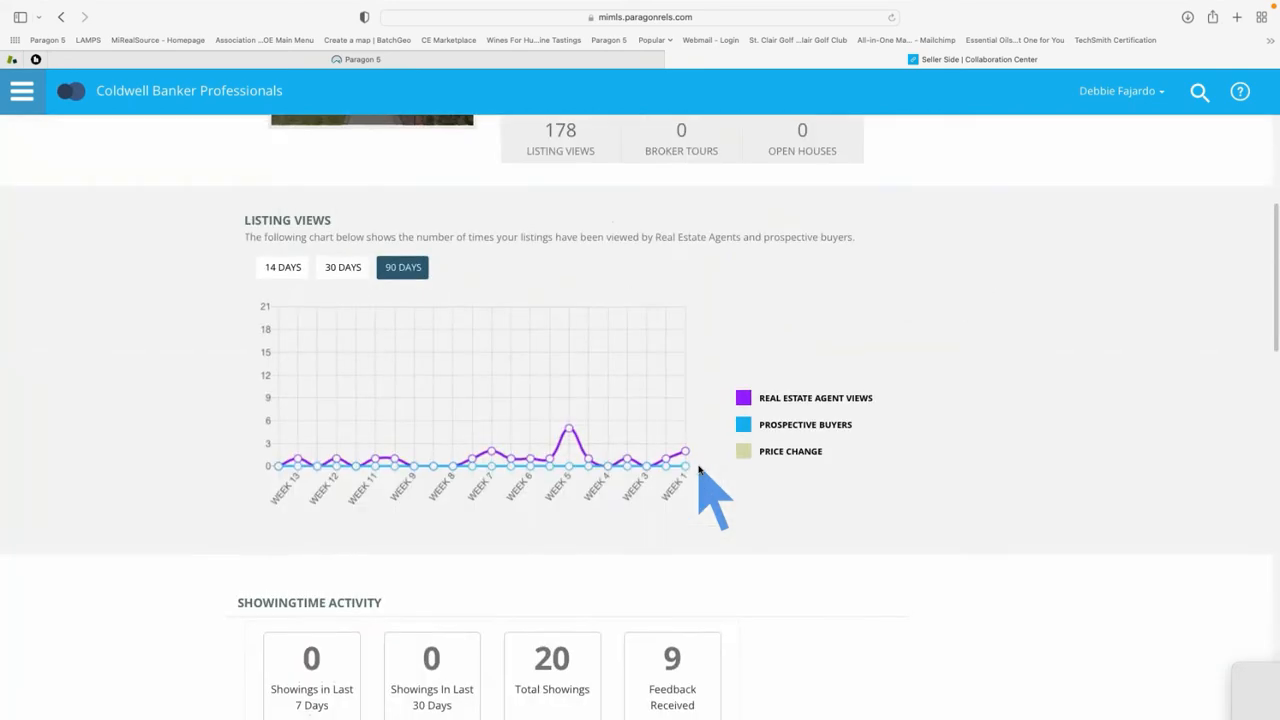
pyautogui.scroll(4, 700, 470)
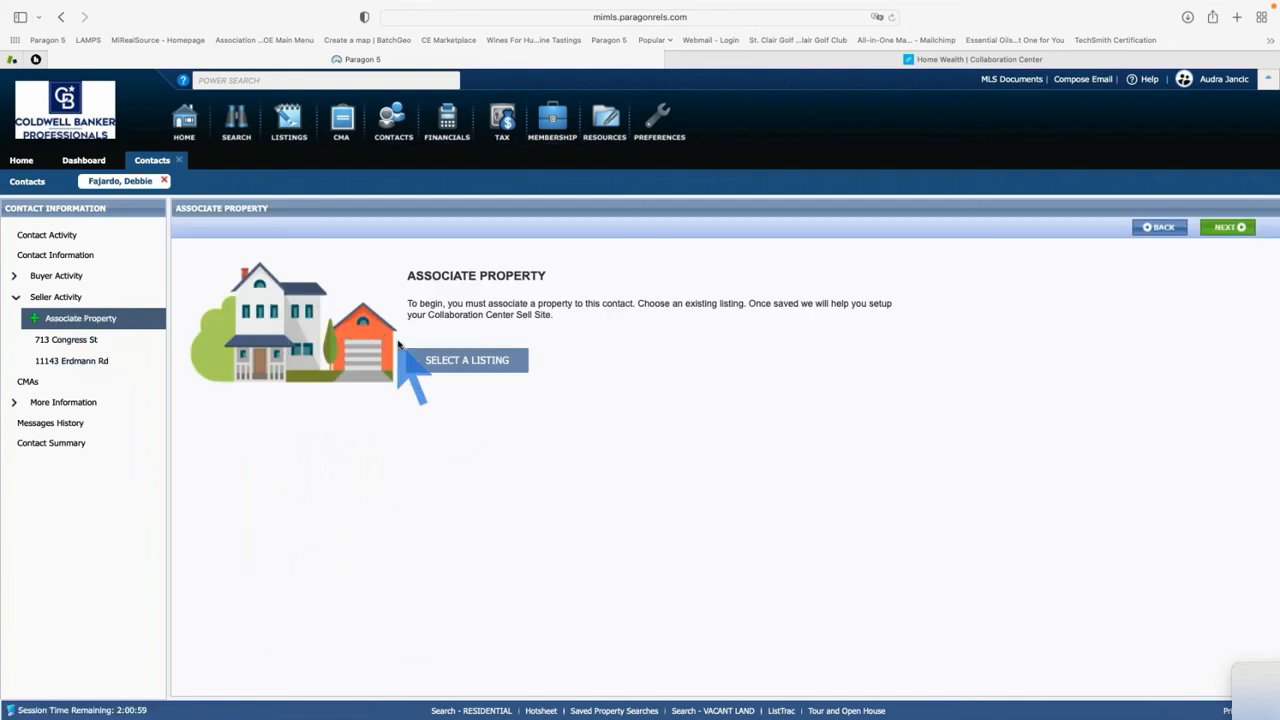
pyautogui.click(482, 366)
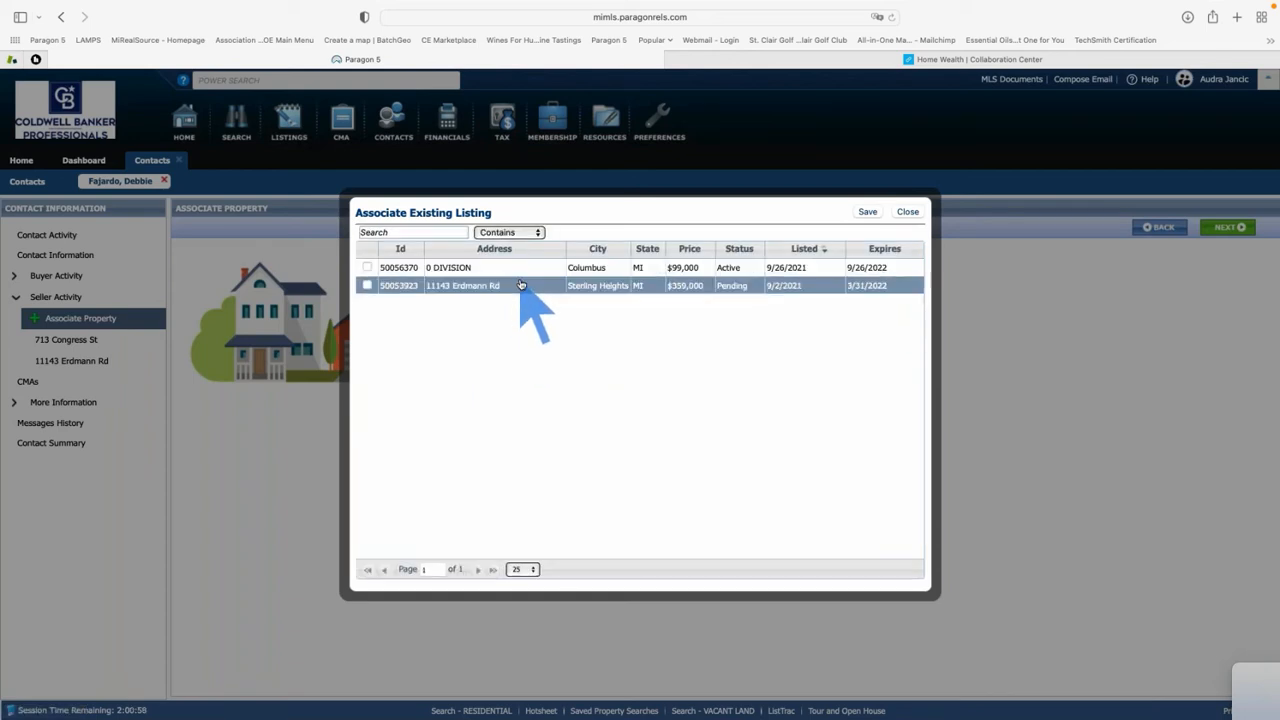
pyautogui.click(367, 267)
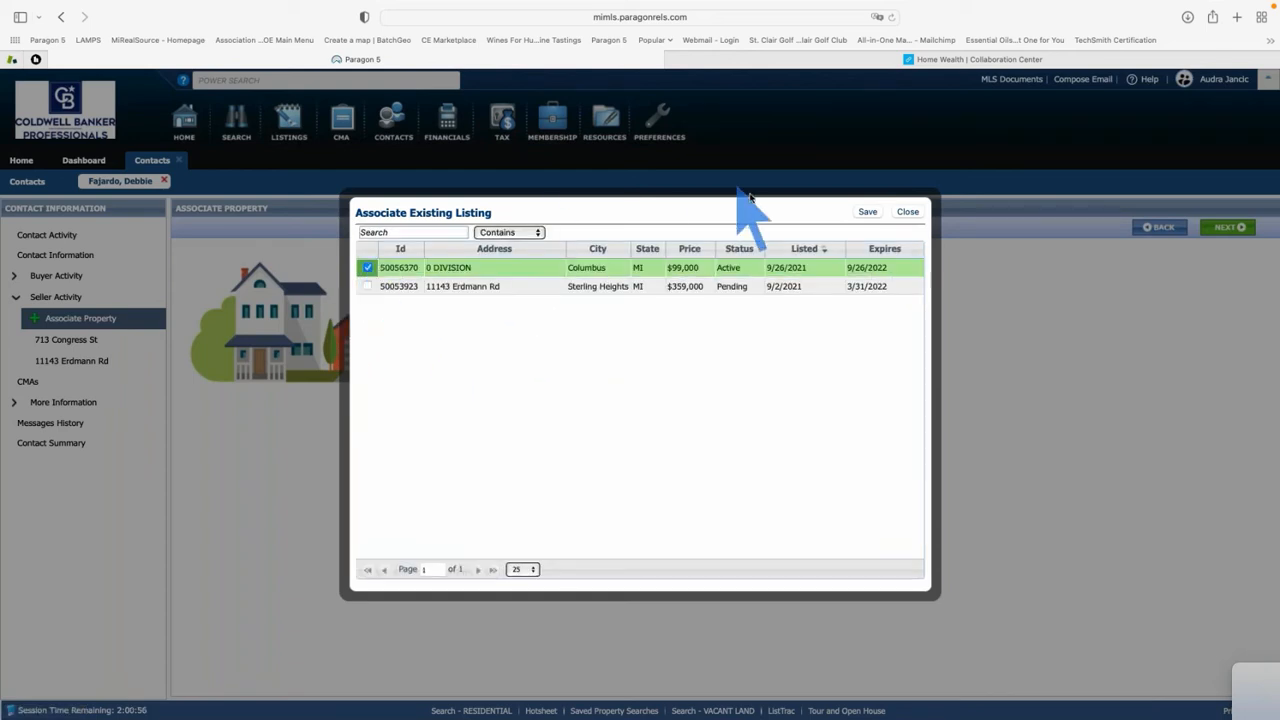
pyautogui.click(867, 212)
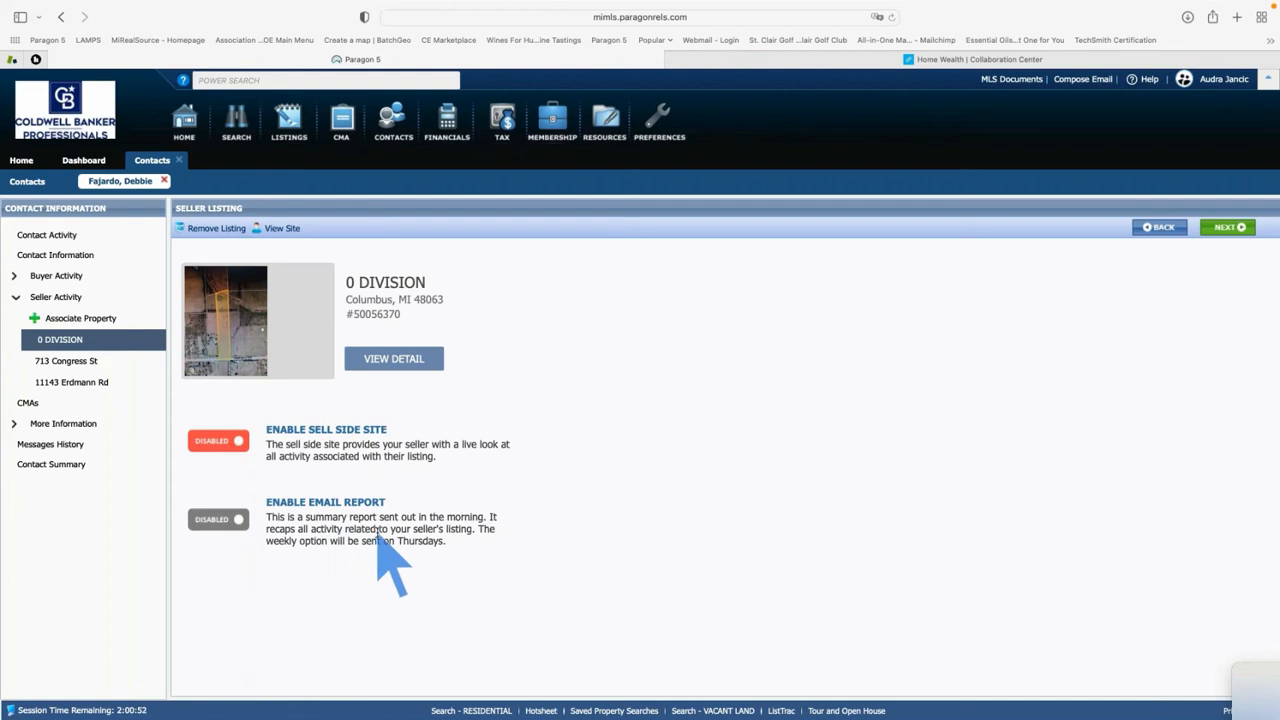
pyautogui.click(220, 443)
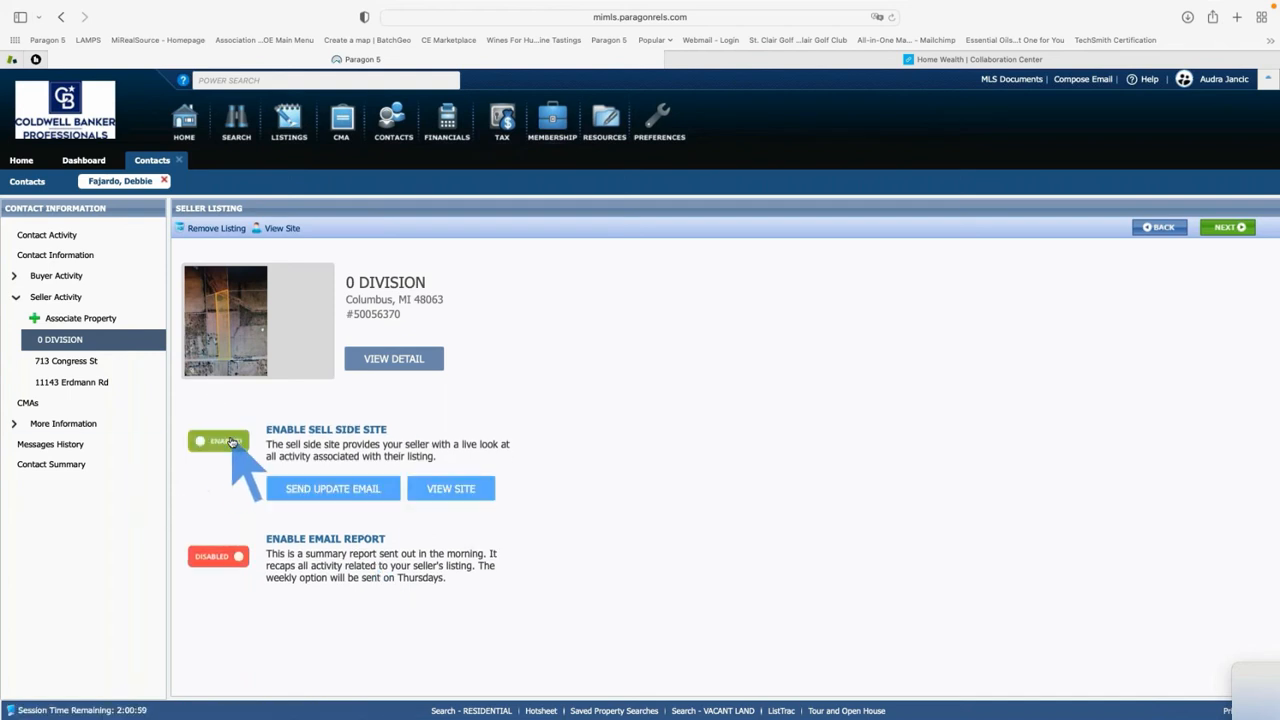
pyautogui.click(333, 490)
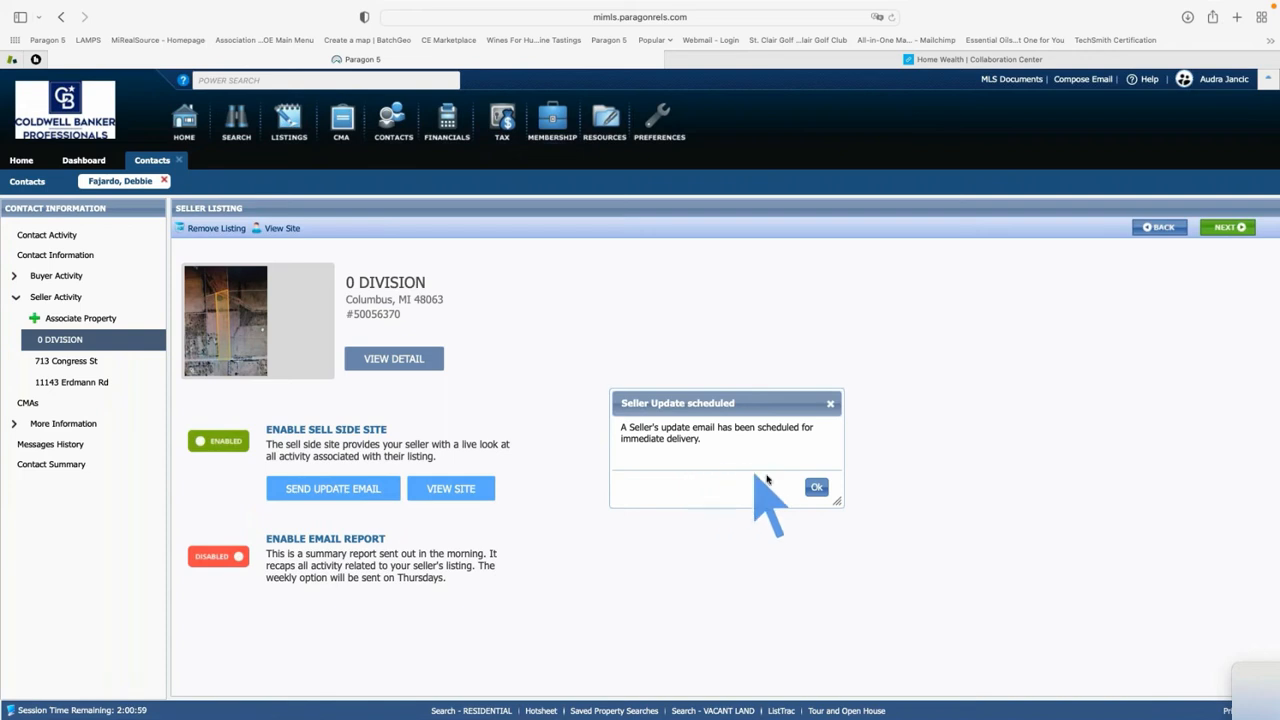
pyautogui.click(814, 487)
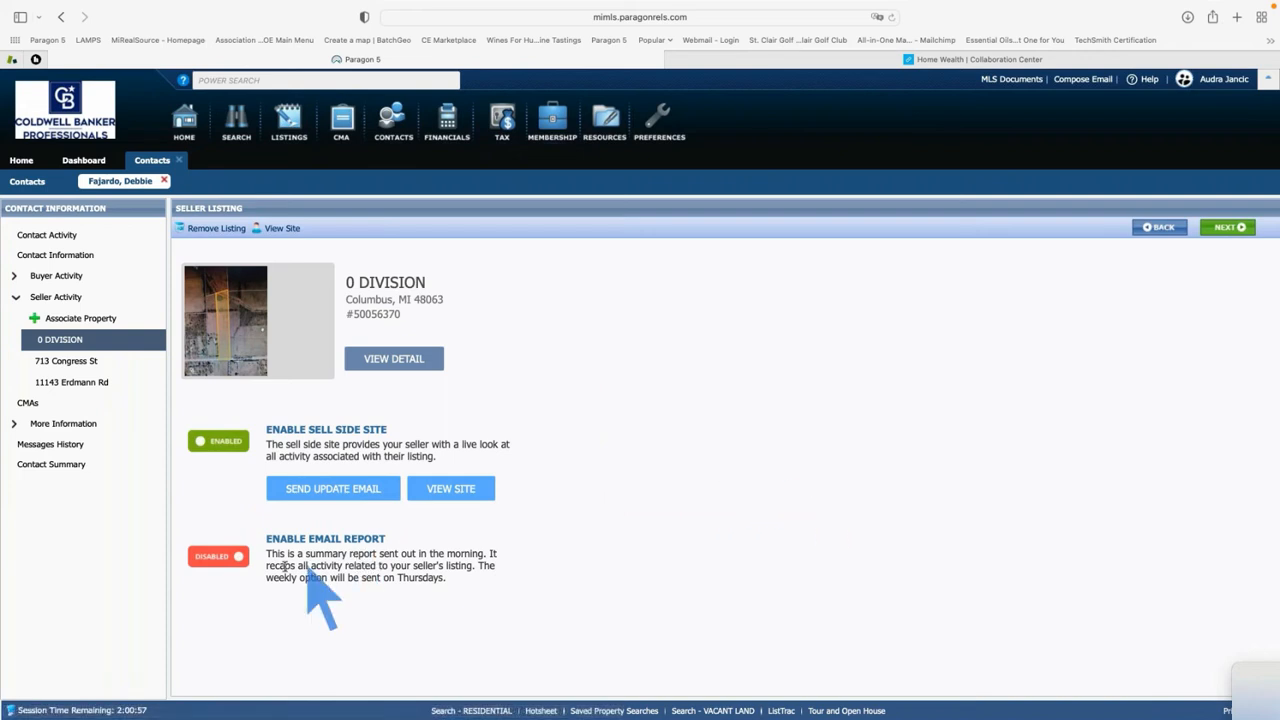
# Turn on the Email Report with agent scheduling Off and client scheduling Daily
pyautogui.click(230, 562)
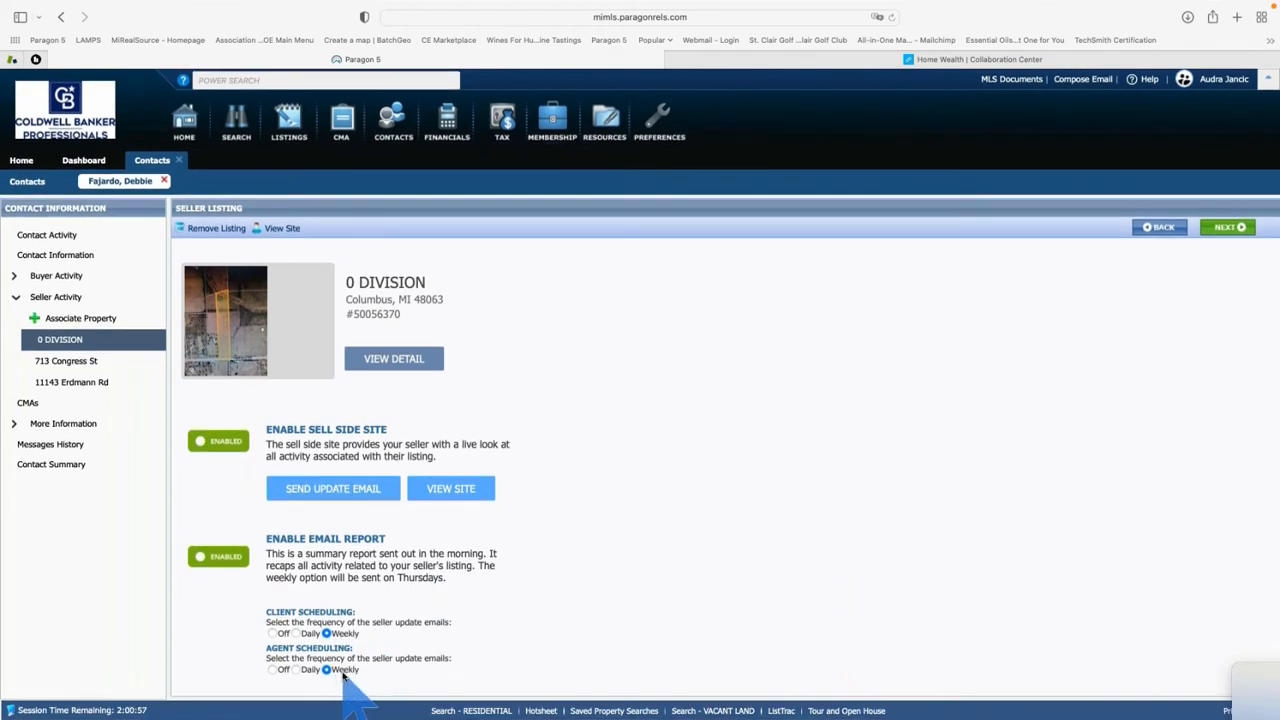
pyautogui.click(272, 669)
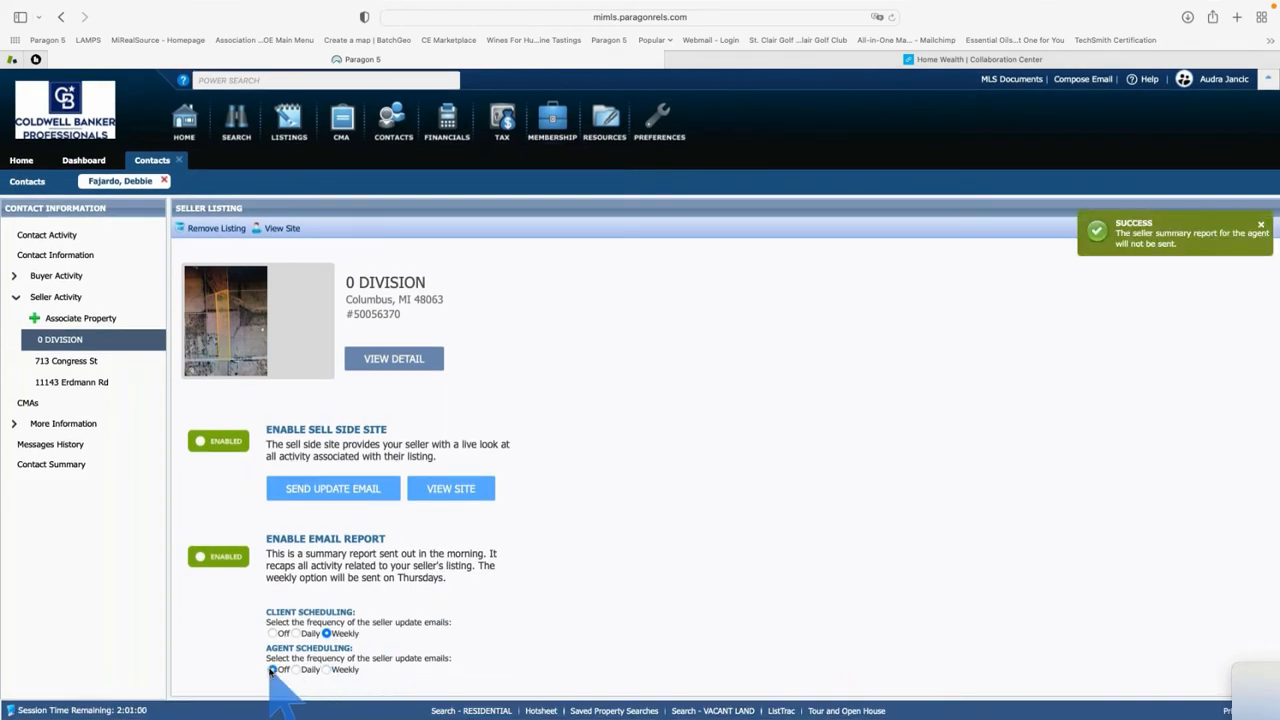
pyautogui.click(296, 633)
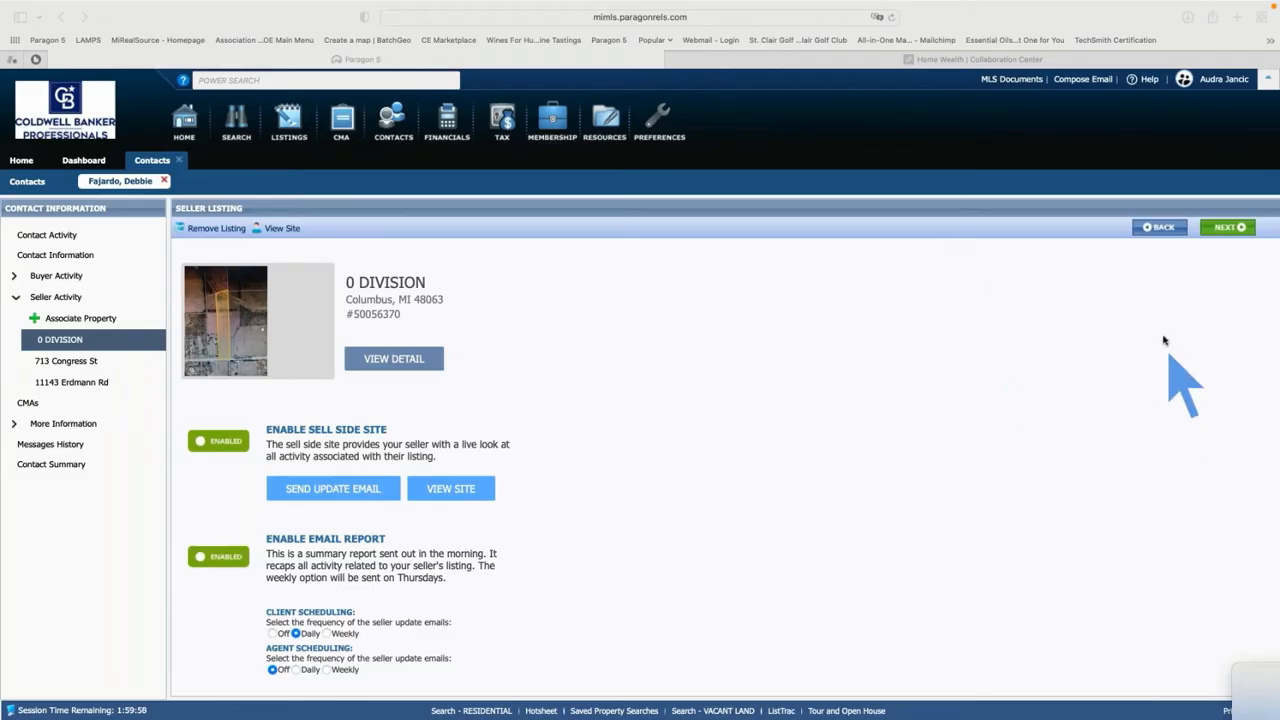
# Leave the assumed identity via Assume Identity's HERE link and confirm returning to your account
pyautogui.click(1227, 80)
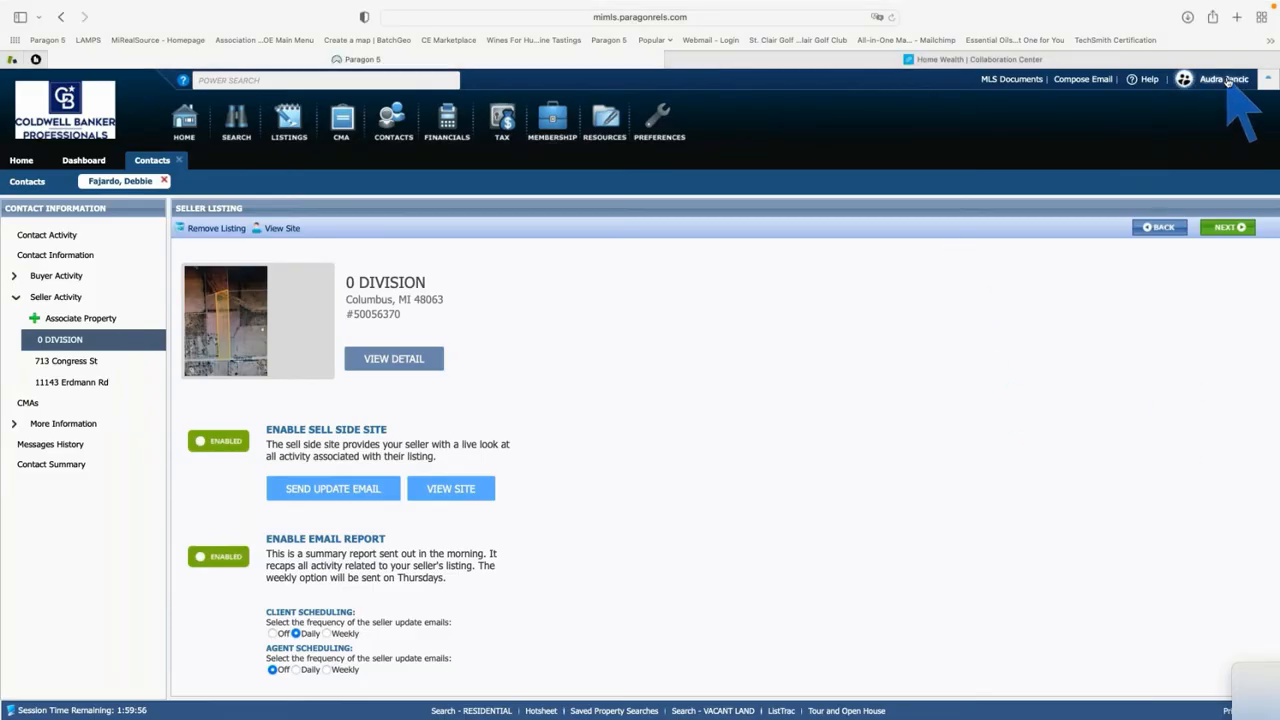
pyautogui.click(1227, 80)
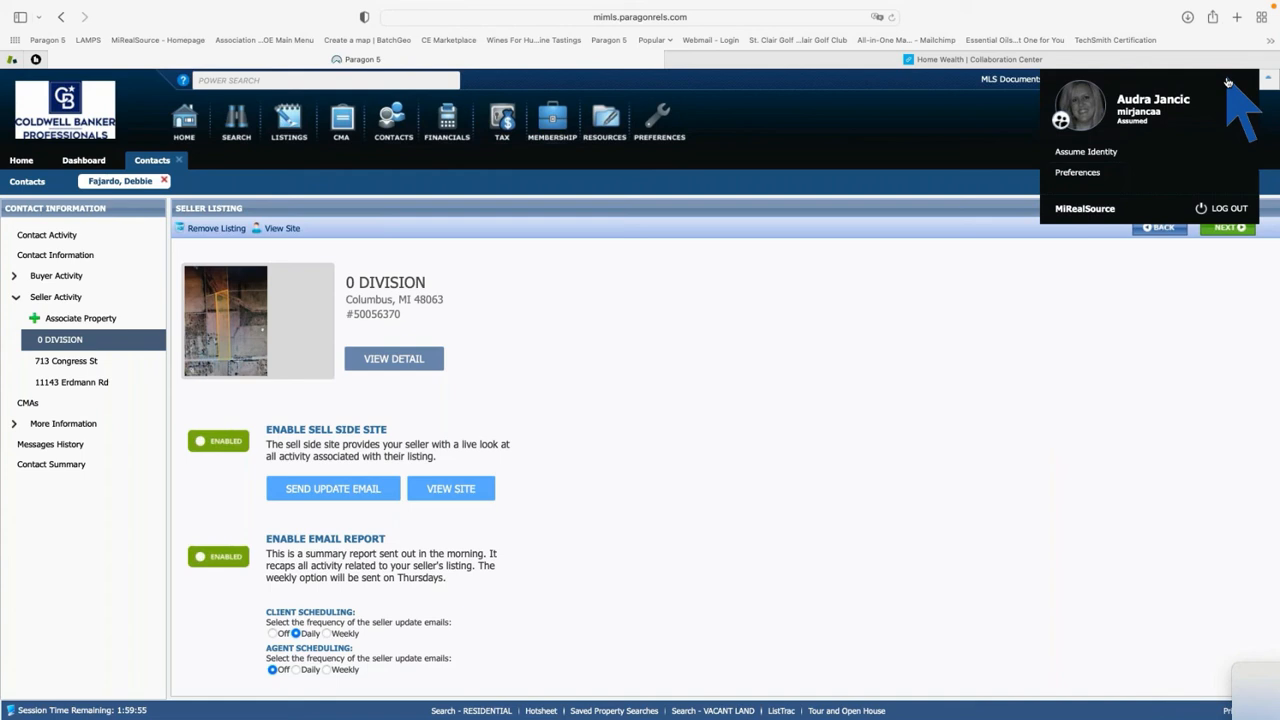
pyautogui.click(1104, 154)
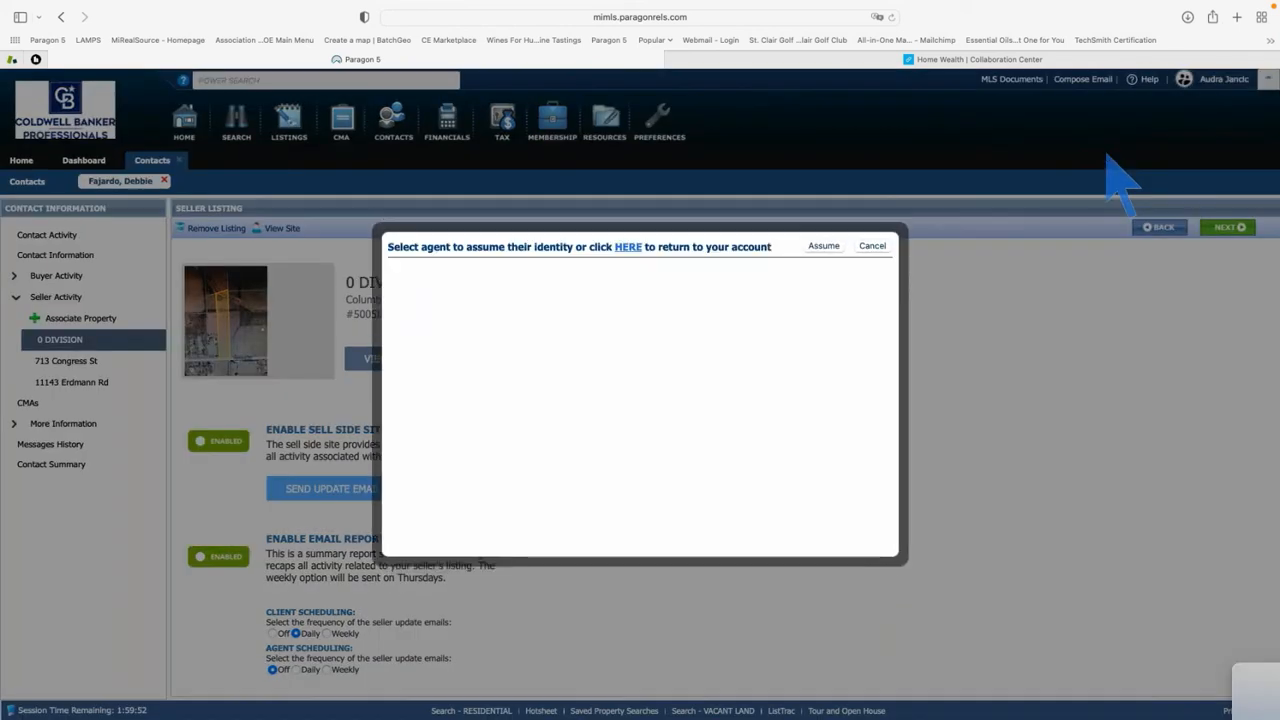
pyautogui.click(628, 247)
pyautogui.click(687, 451)
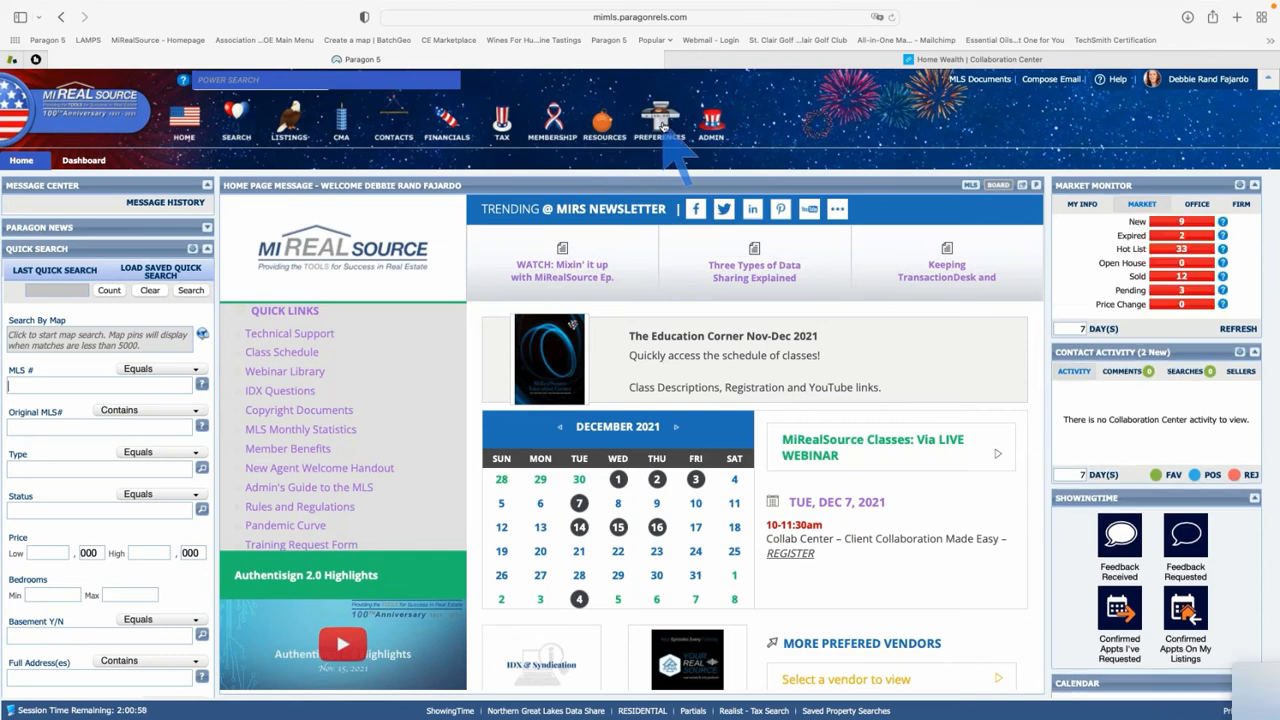
# Launch the Collab Center Preferences Wizard from Preferences > System and start it
pyautogui.click(661, 125)
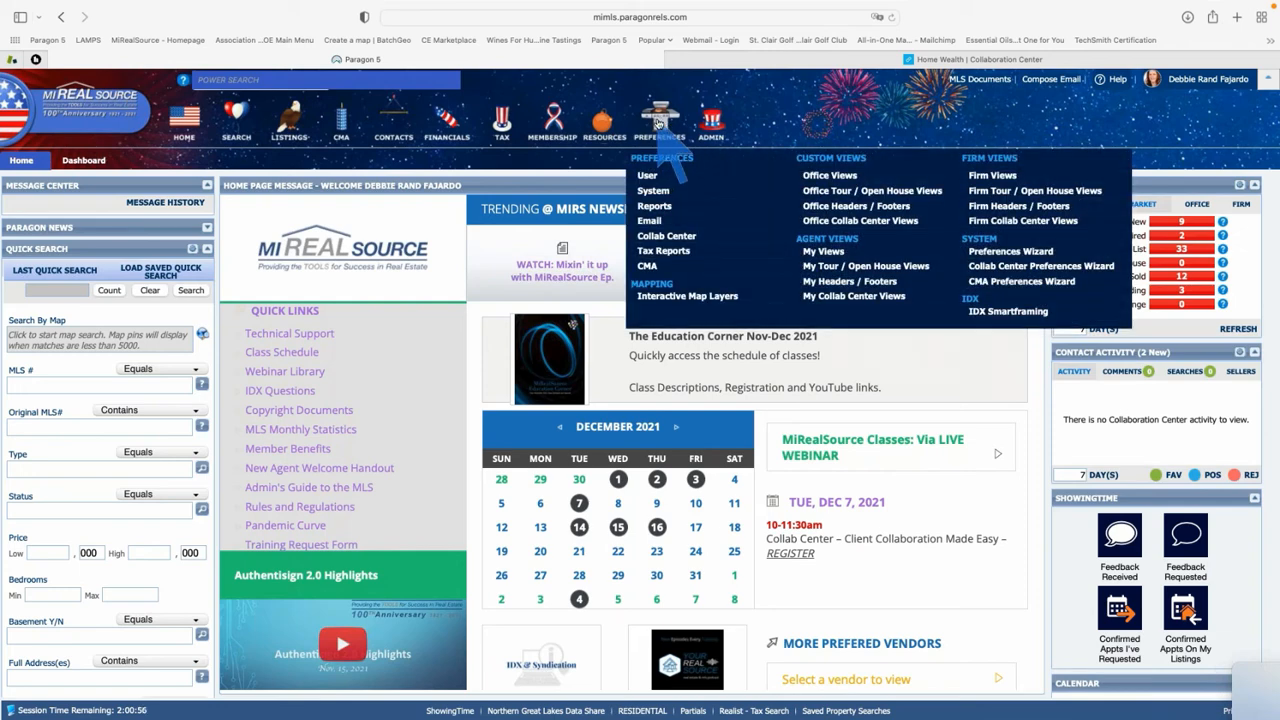
pyautogui.click(1040, 276)
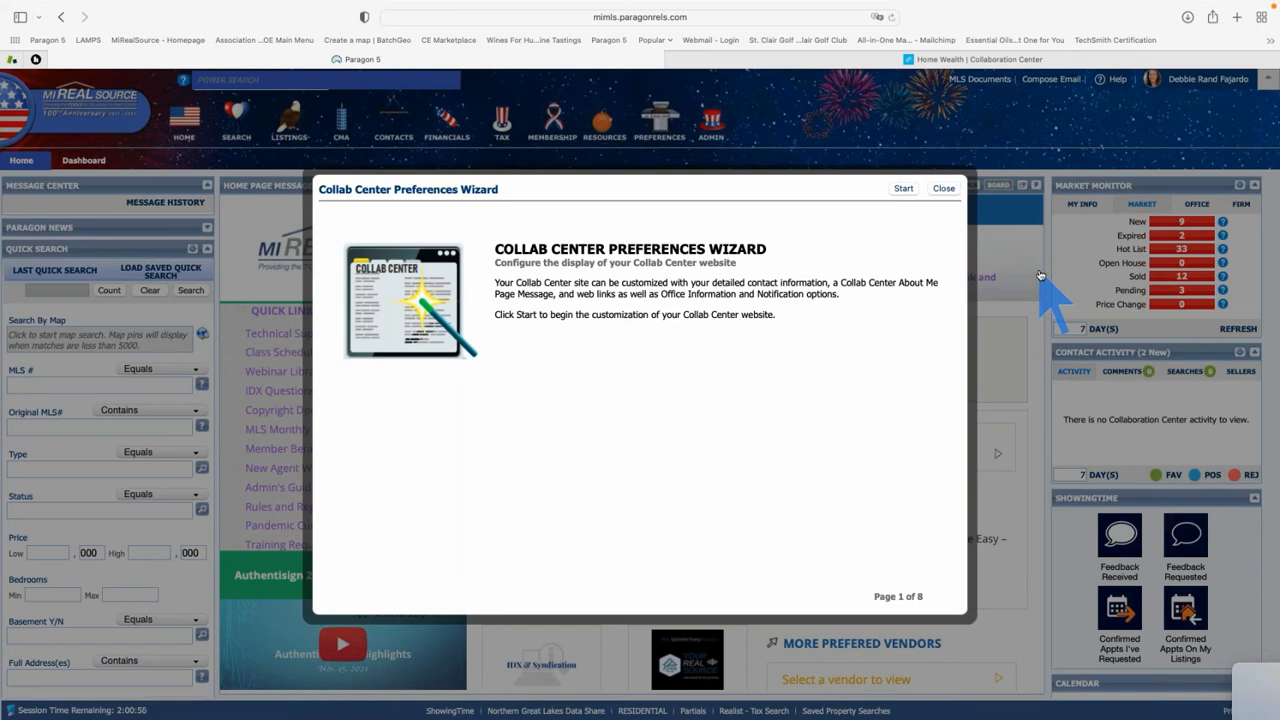
pyautogui.click(903, 189)
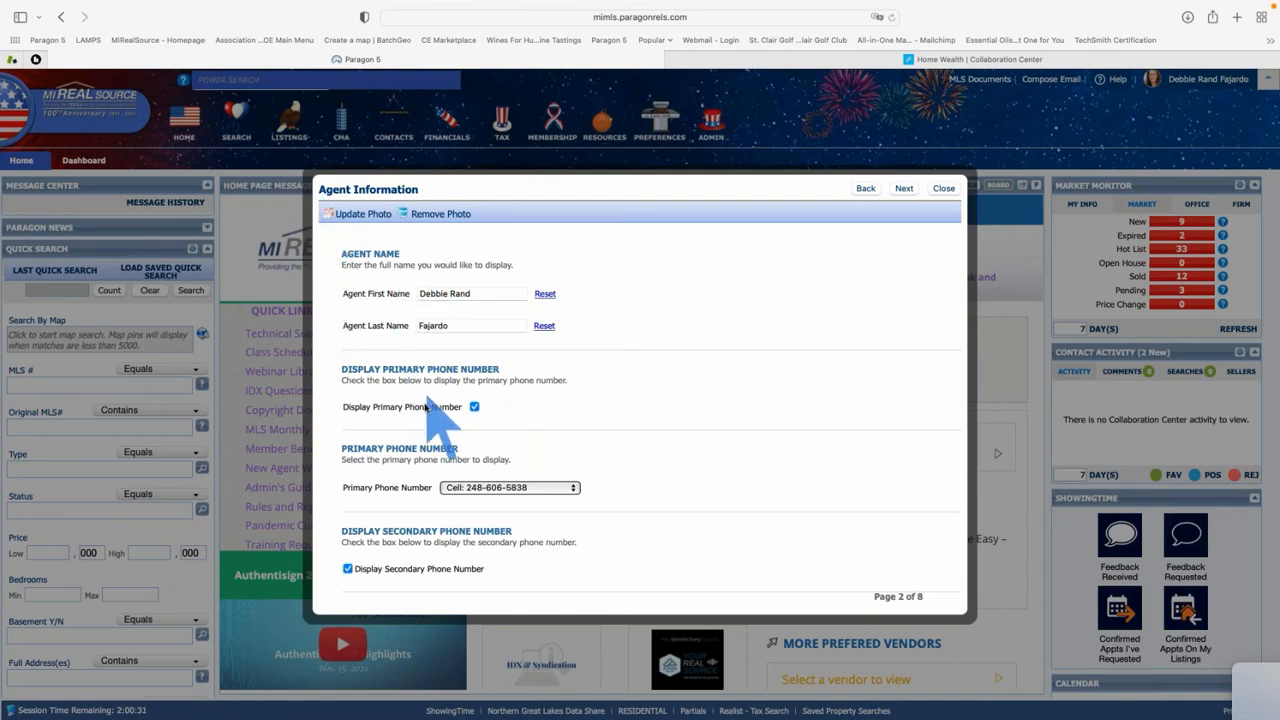
# Keep Cell as the agent's primary phone number
pyautogui.scroll(-1, 446, 422)
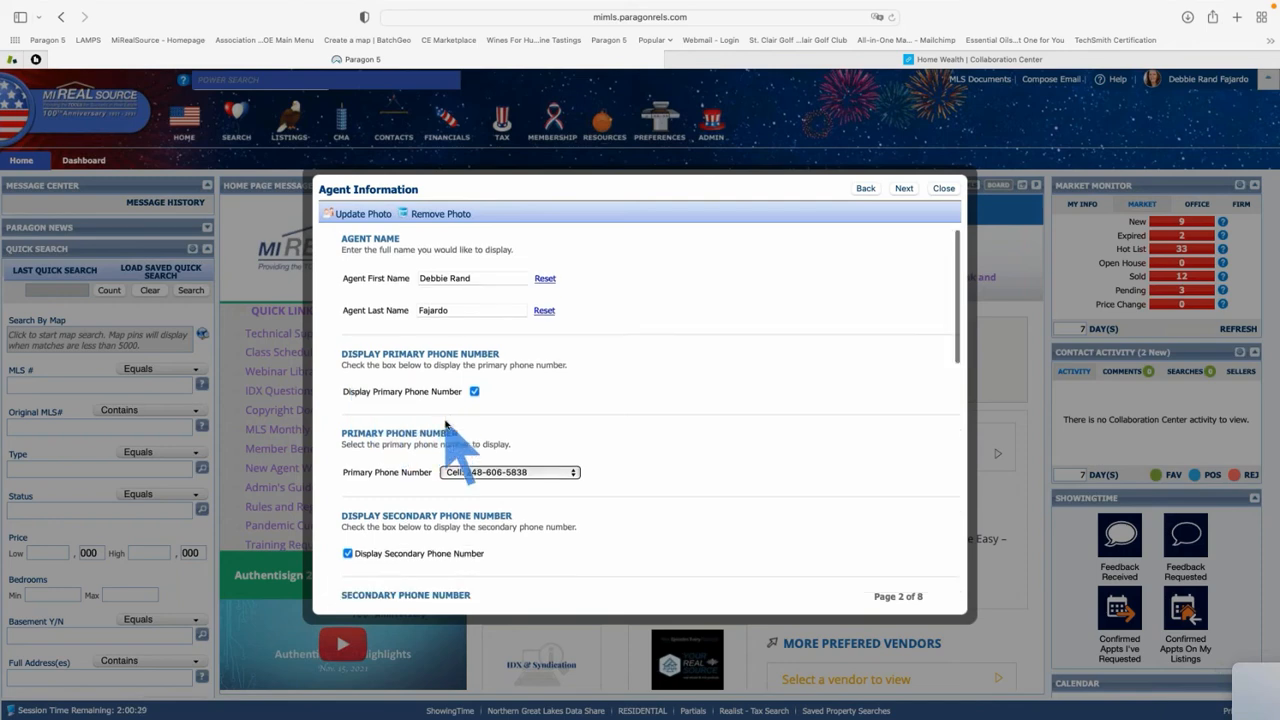
pyautogui.scroll(-3, 446, 422)
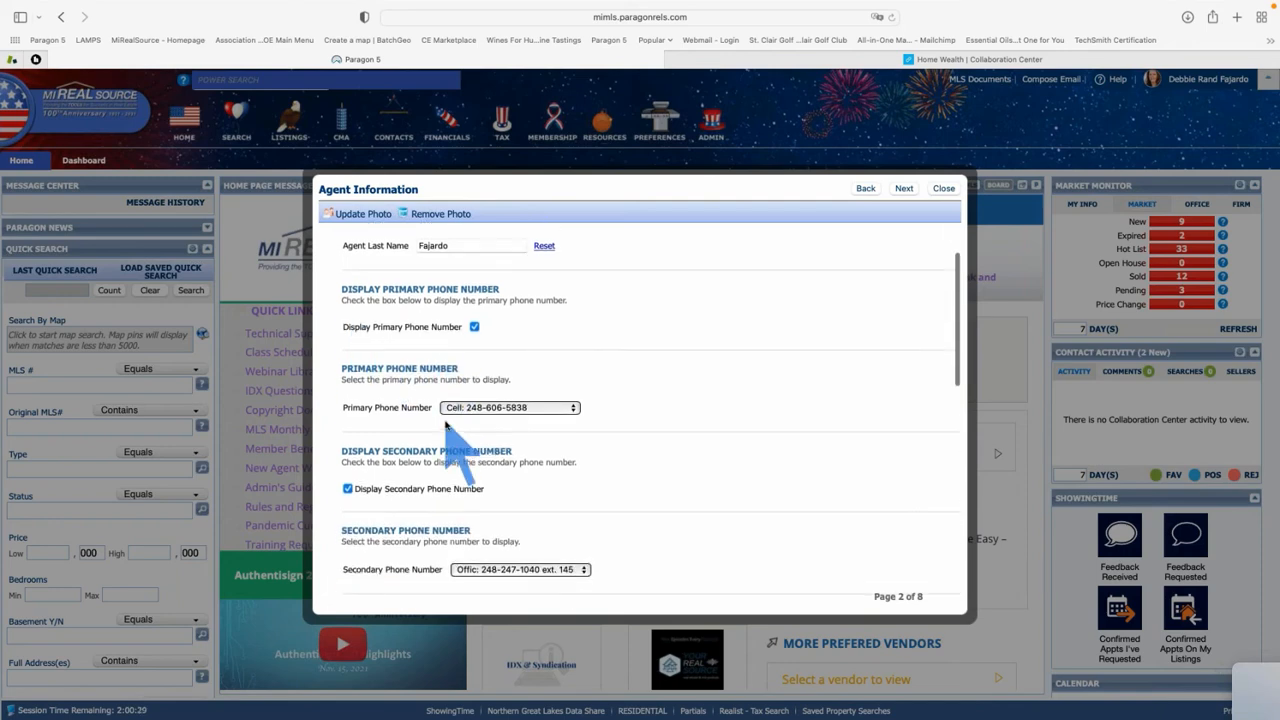
pyautogui.click(573, 411)
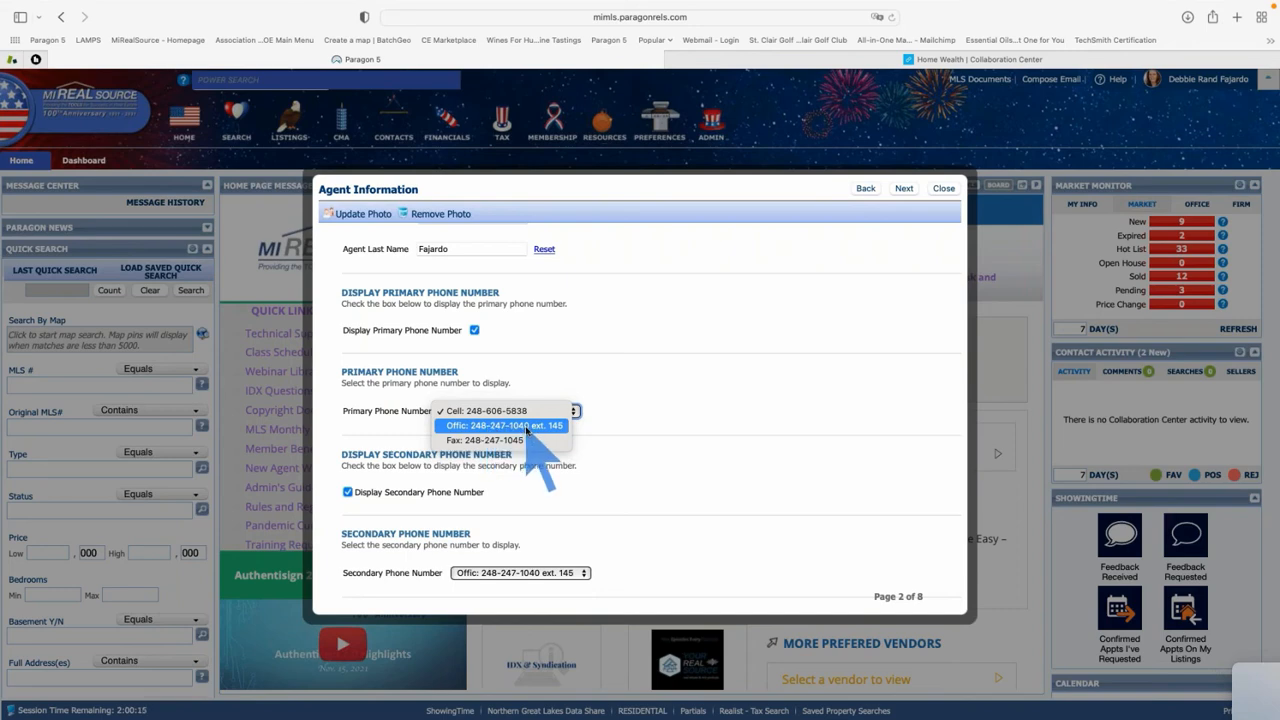
pyautogui.click(620, 434)
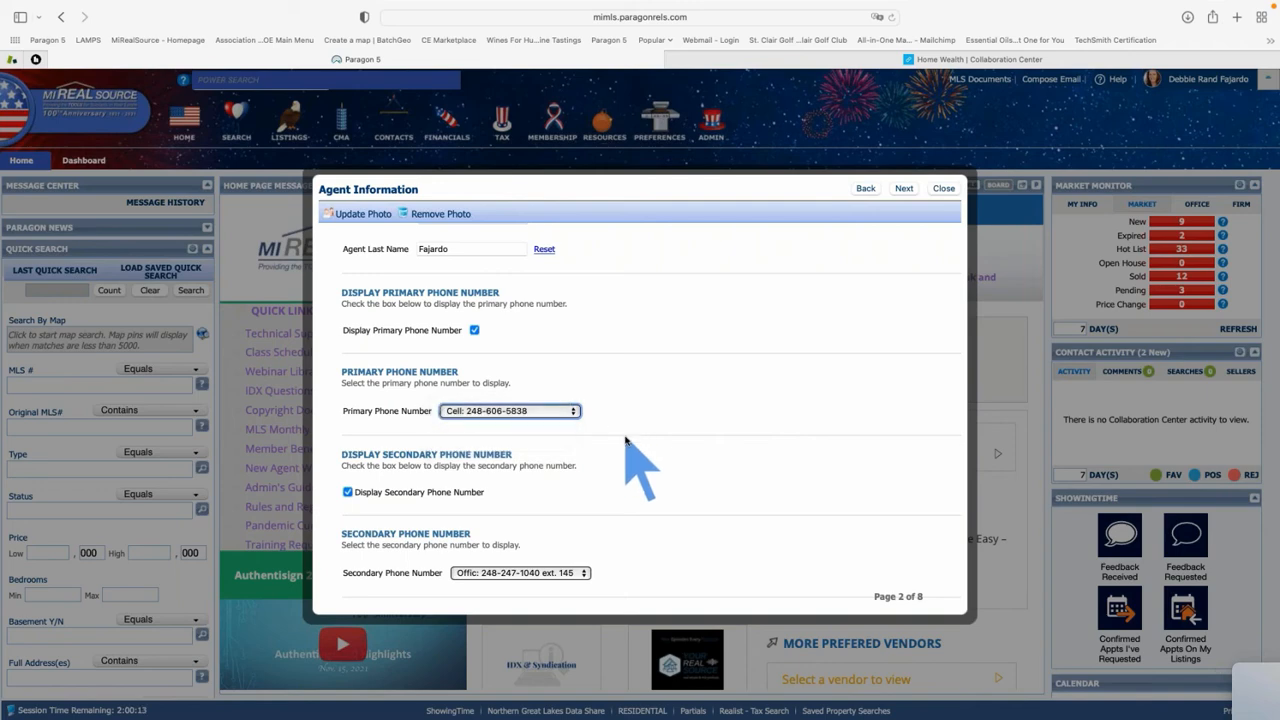
# Review the remaining Agent Information fields and continue to the About Me Message page
pyautogui.scroll(-2, 625, 440)
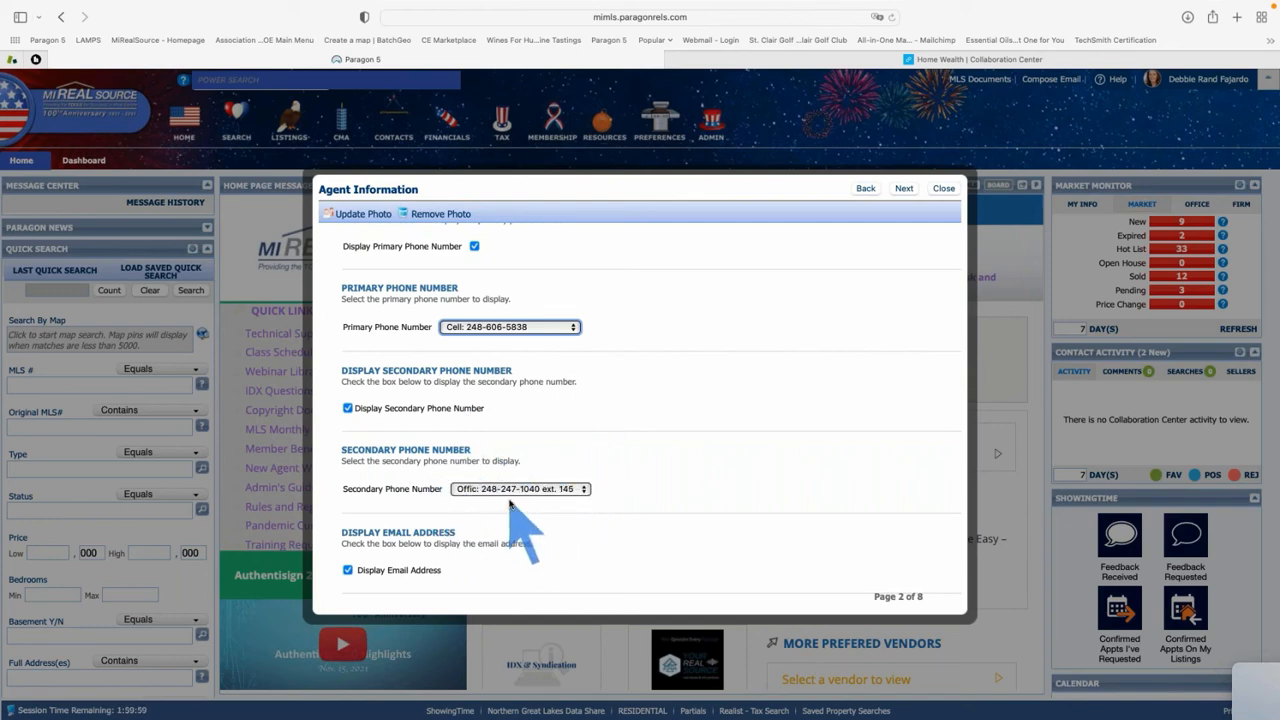
pyautogui.scroll(-5, 509, 503)
pyautogui.scroll(3, 500, 485)
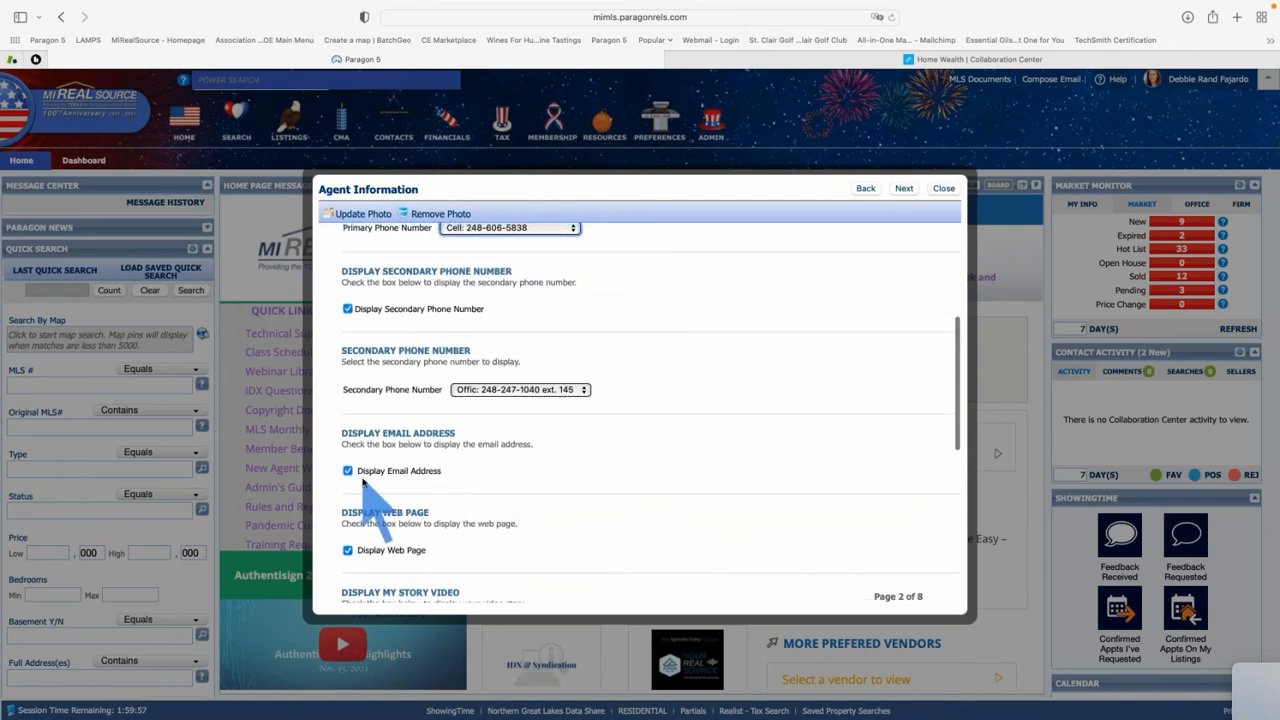
pyautogui.scroll(-1, 363, 482)
pyautogui.scroll(-3, 363, 482)
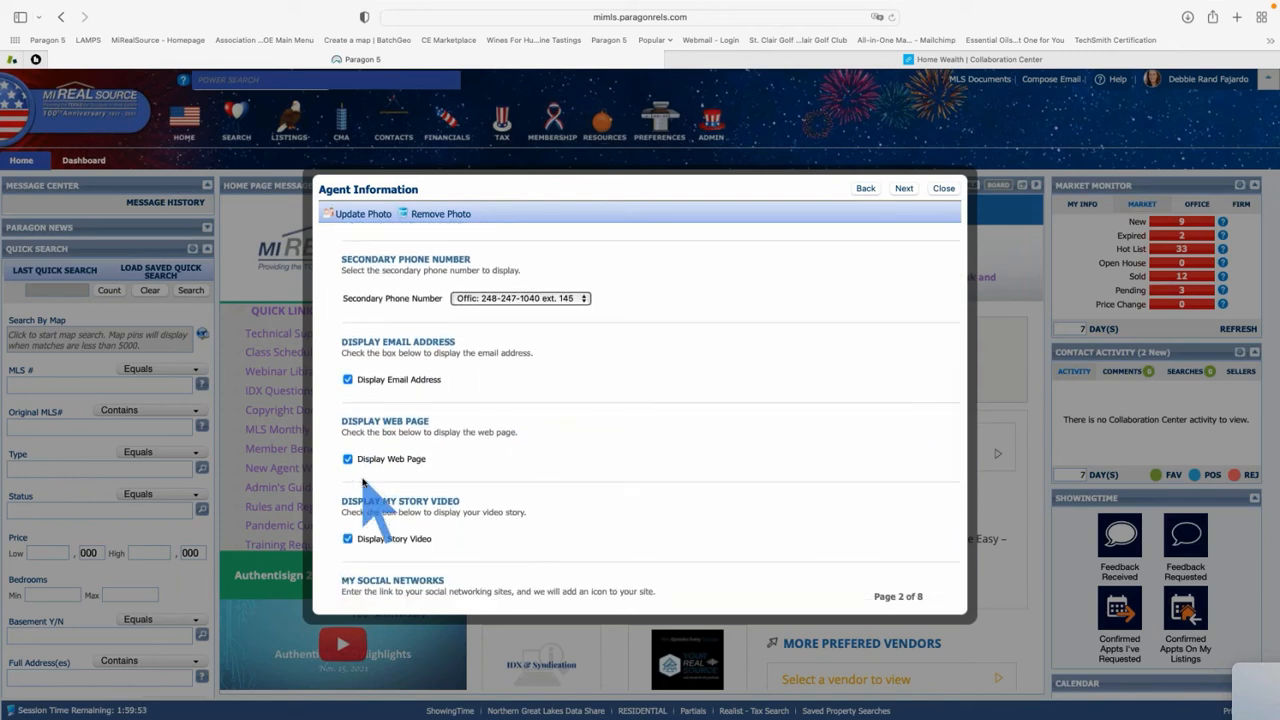
pyautogui.scroll(-5, 363, 480)
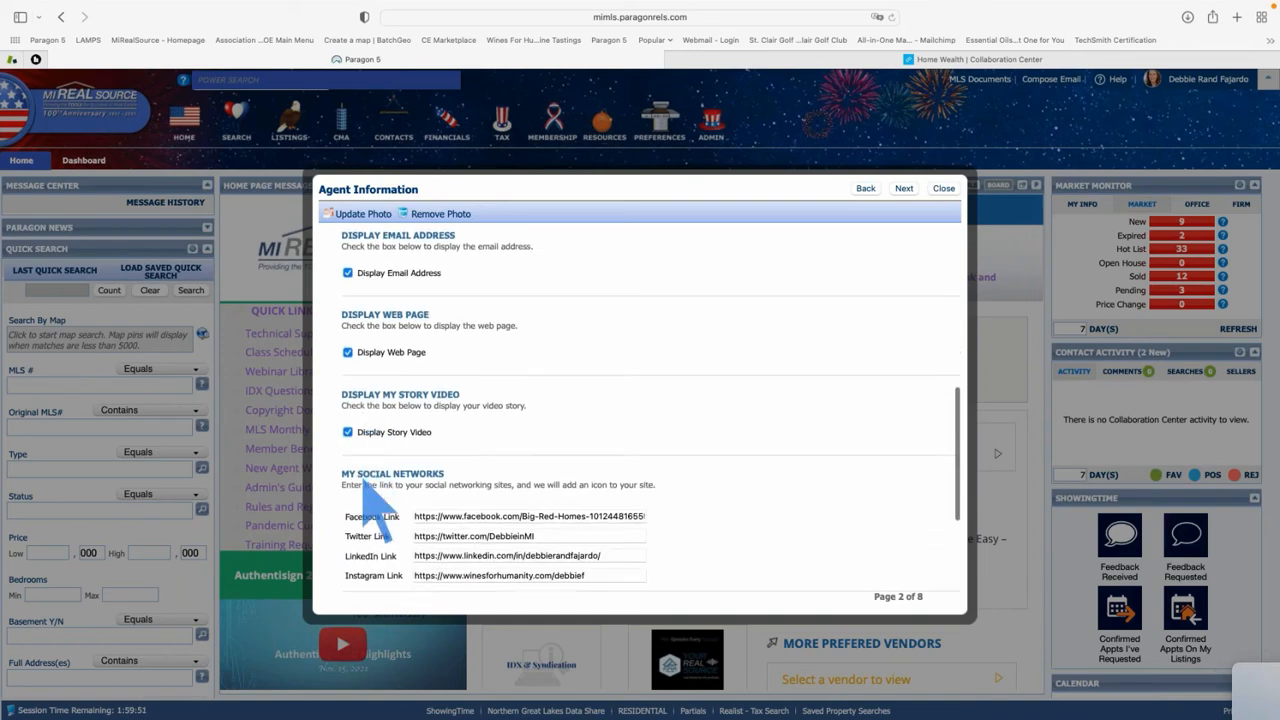
pyautogui.scroll(-5, 363, 466)
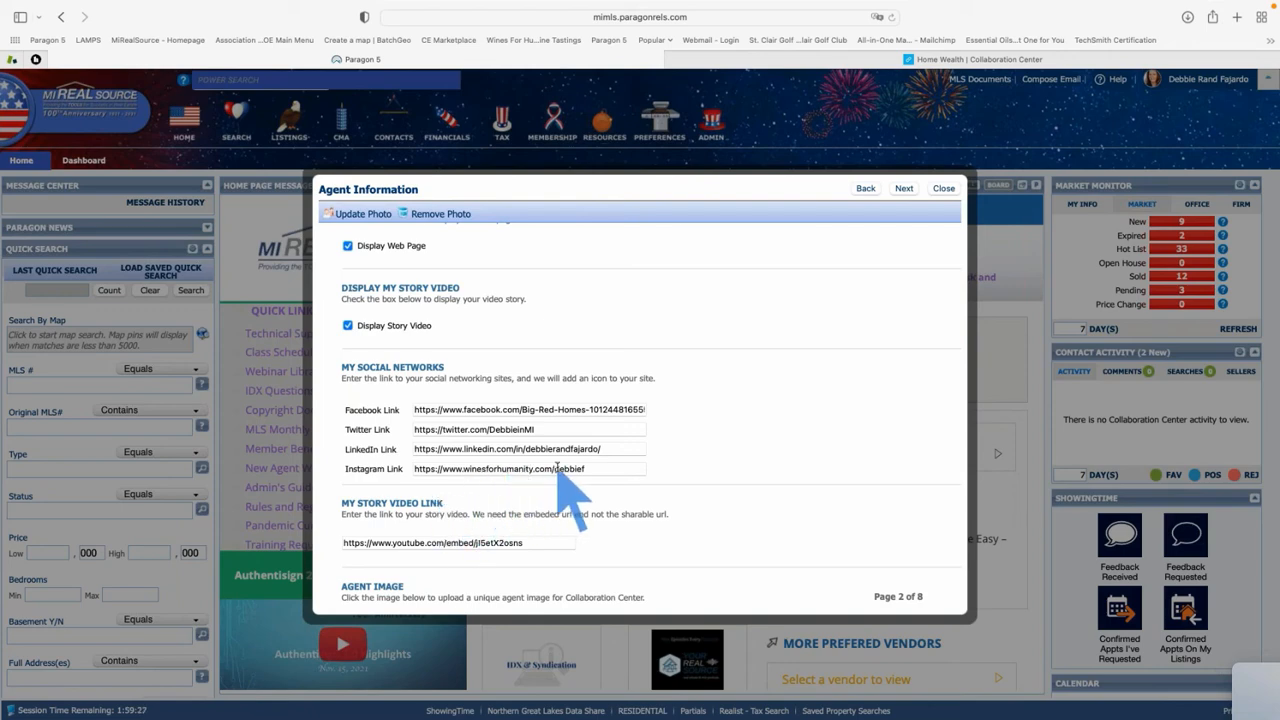
pyautogui.scroll(-3, 557, 485)
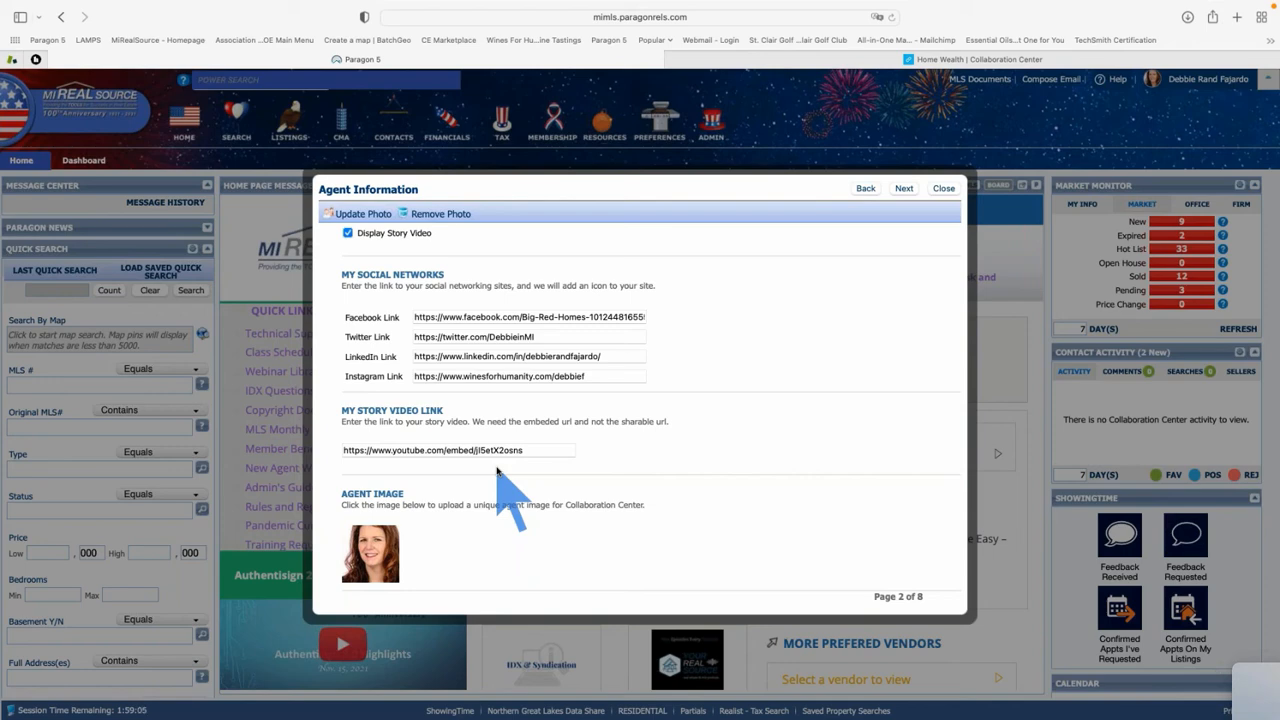
pyautogui.scroll(-1, 497, 470)
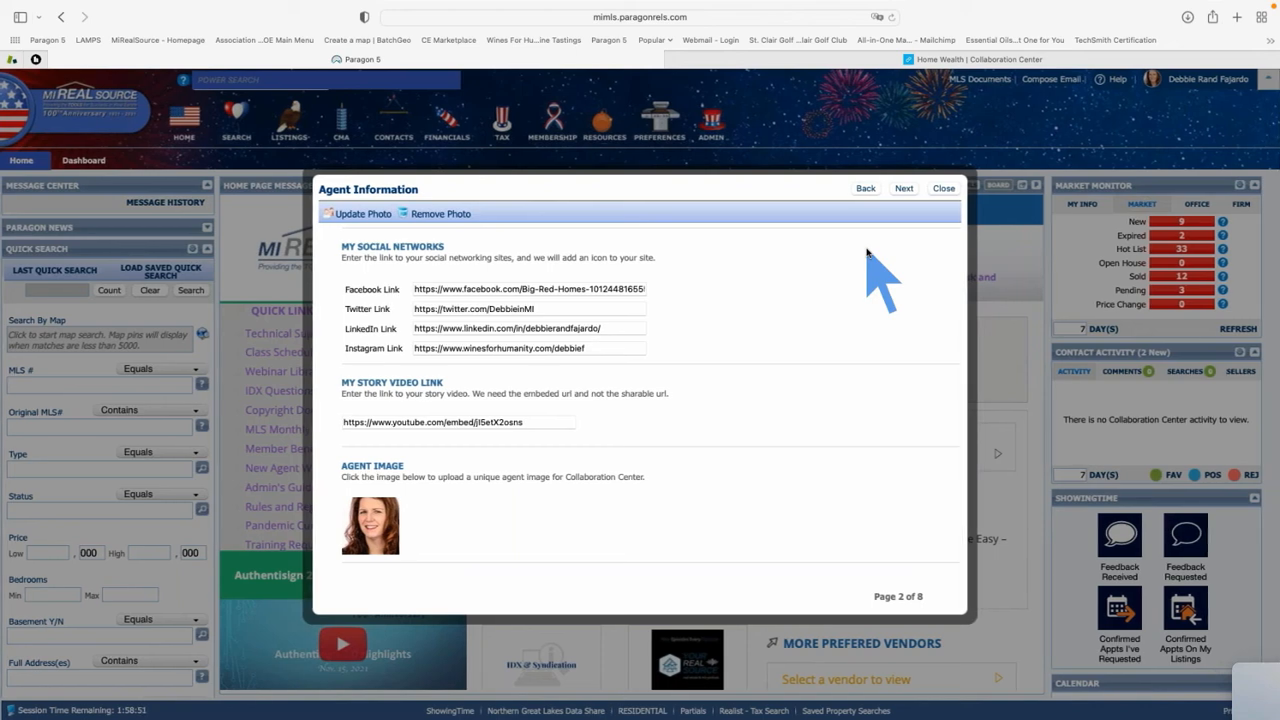
pyautogui.click(904, 191)
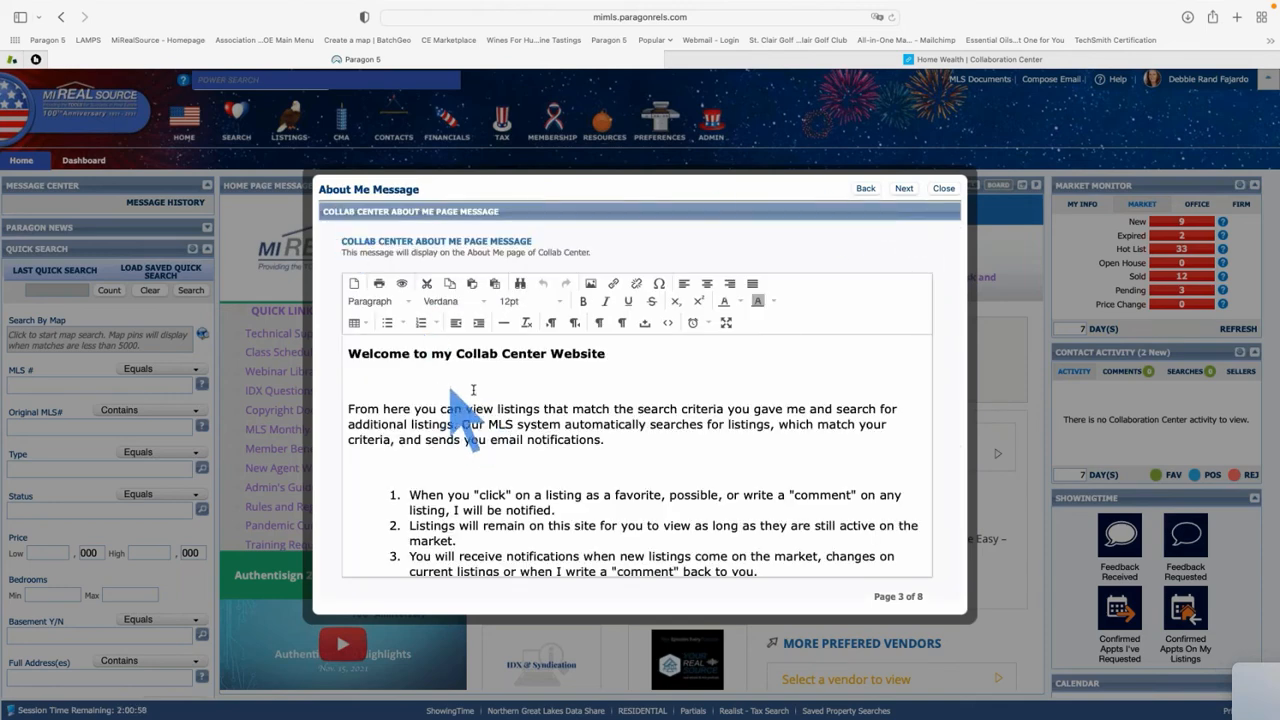
# Delete the old intro paragraphs below the Welcome heading
pyautogui.scroll(-5, 514, 464)
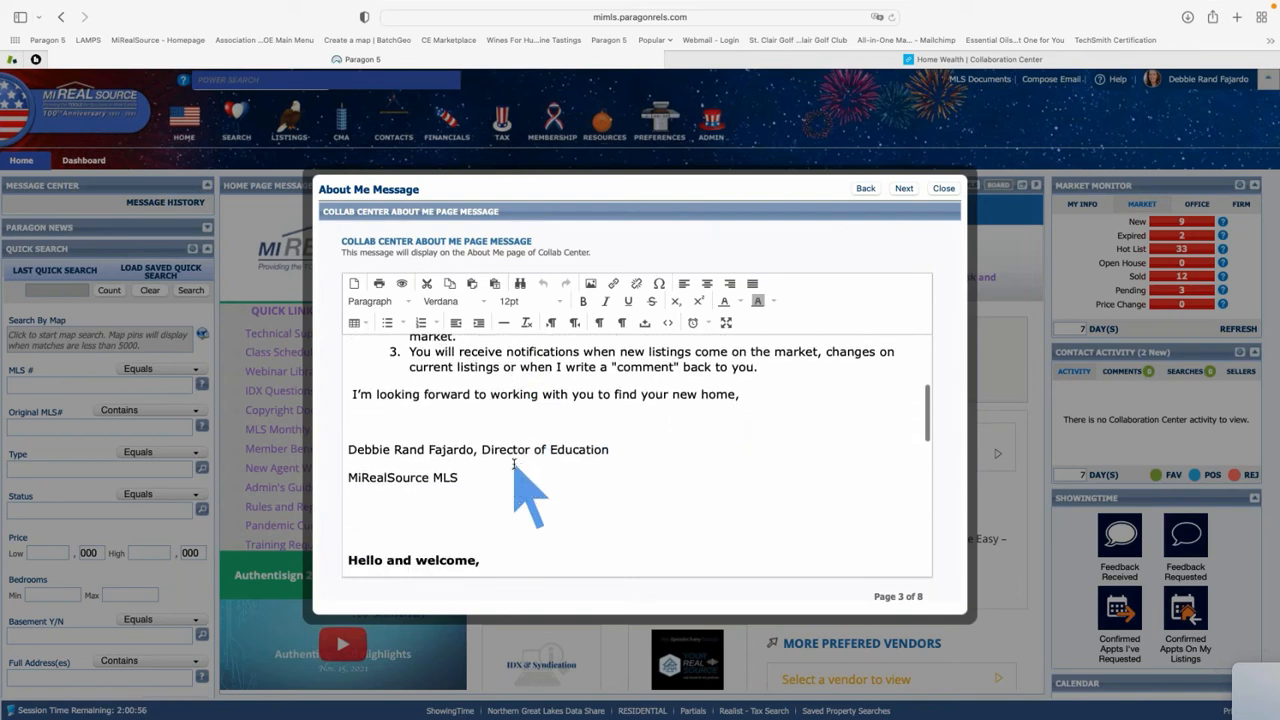
pyautogui.scroll(1, 470, 470)
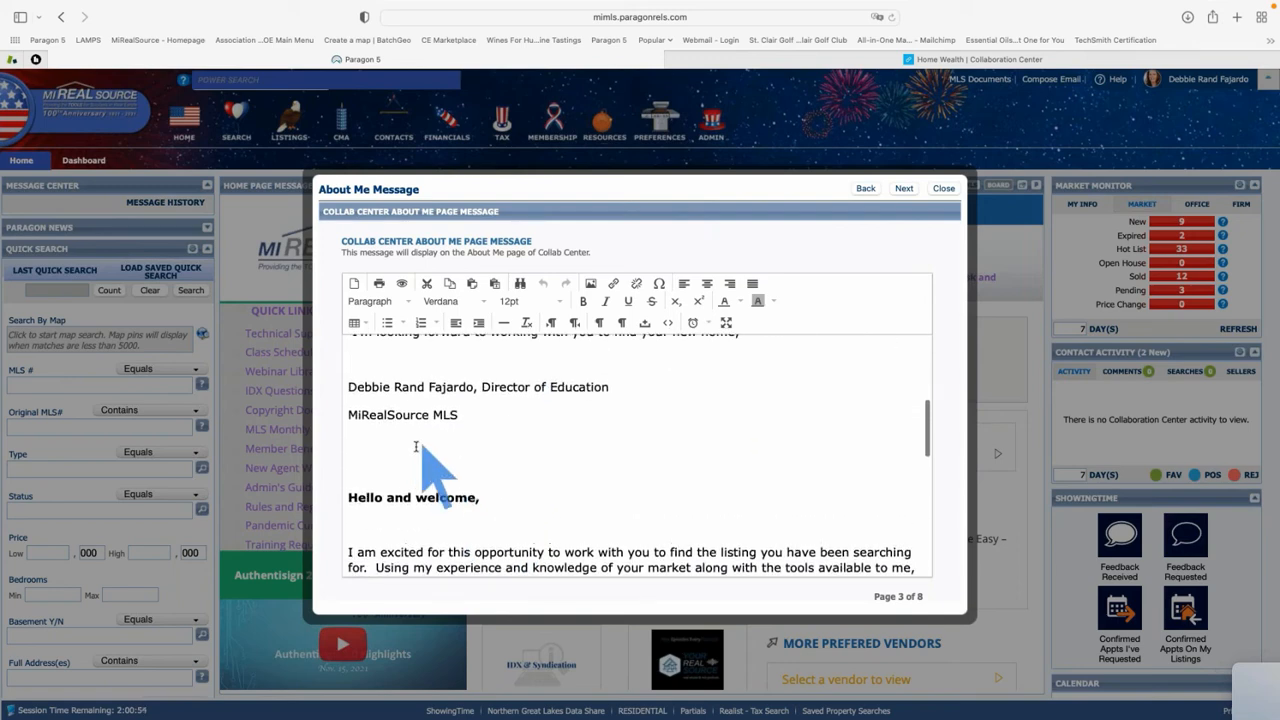
pyautogui.click(352, 441)
pyautogui.moveTo(352, 443); pyautogui.dragTo(320, 402)
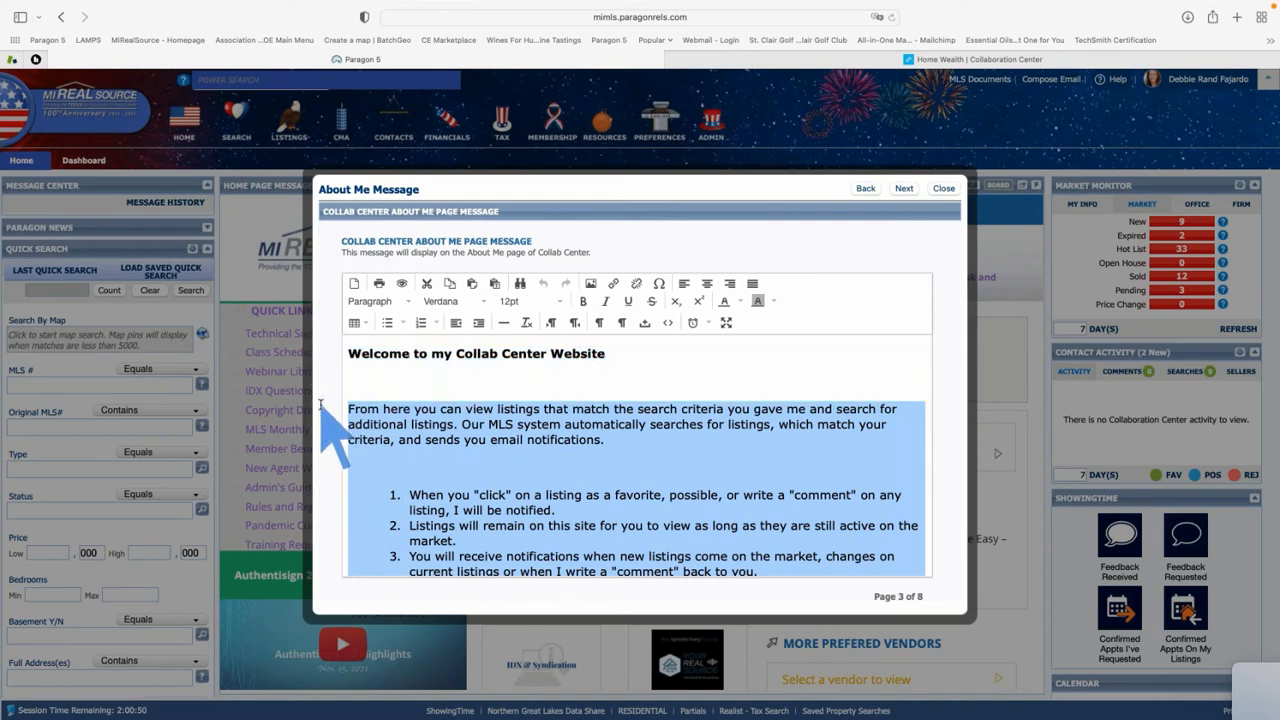
pyautogui.press('BackSpace')
# Remove the 'Hello and welcome,' line and restore the heading's missing 'te' letters
pyautogui.press('BackSpace')
pyautogui.press('BackSpace')
pyautogui.press('BackSpace')
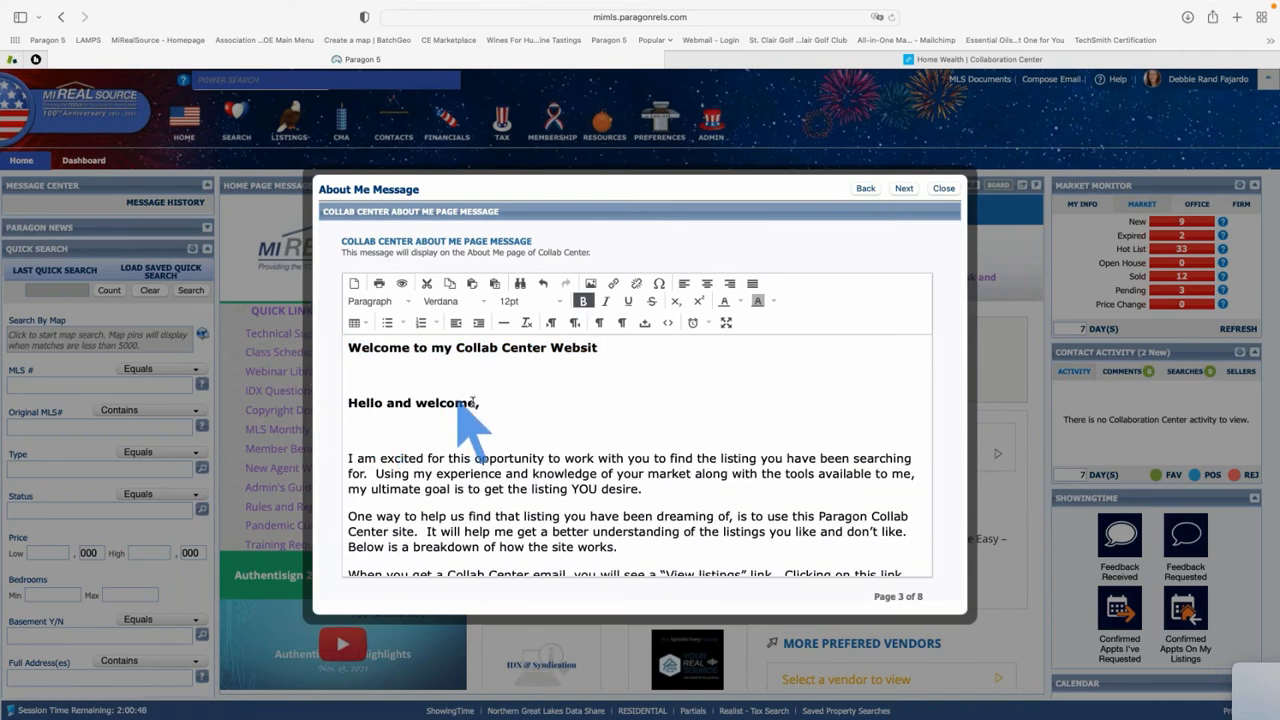
pyautogui.moveTo(476, 403); pyautogui.dragTo(330, 406)
pyautogui.press('BackSpace')
pyautogui.press('BackSpace')
pyautogui.press('BackSpace')
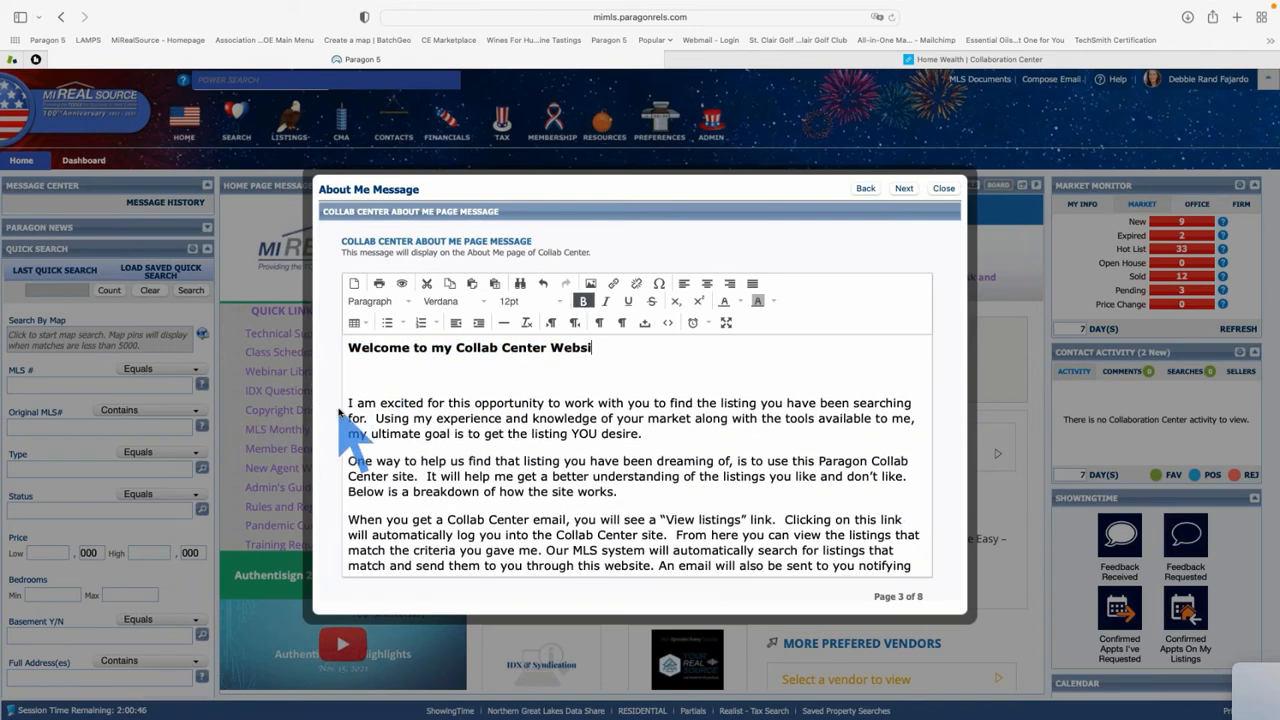
pyautogui.write('te')
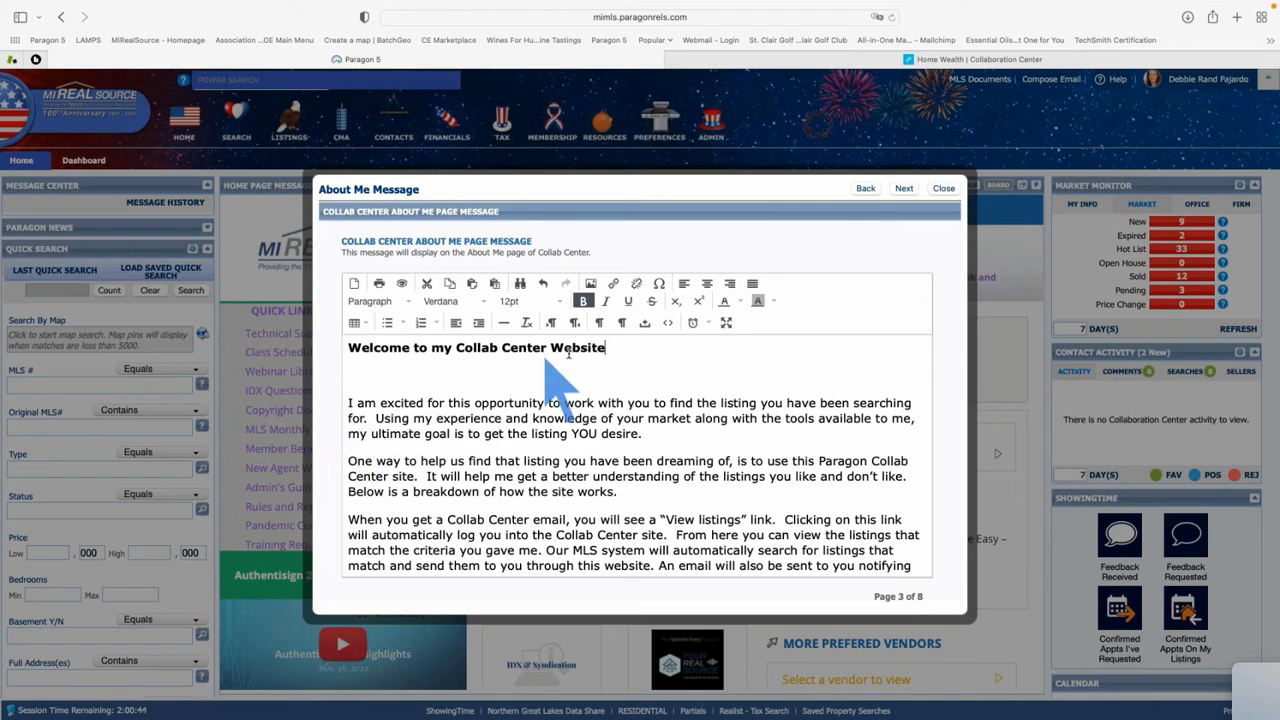
pyautogui.scroll(-3, 492, 410)
pyautogui.scroll(-5, 491, 412)
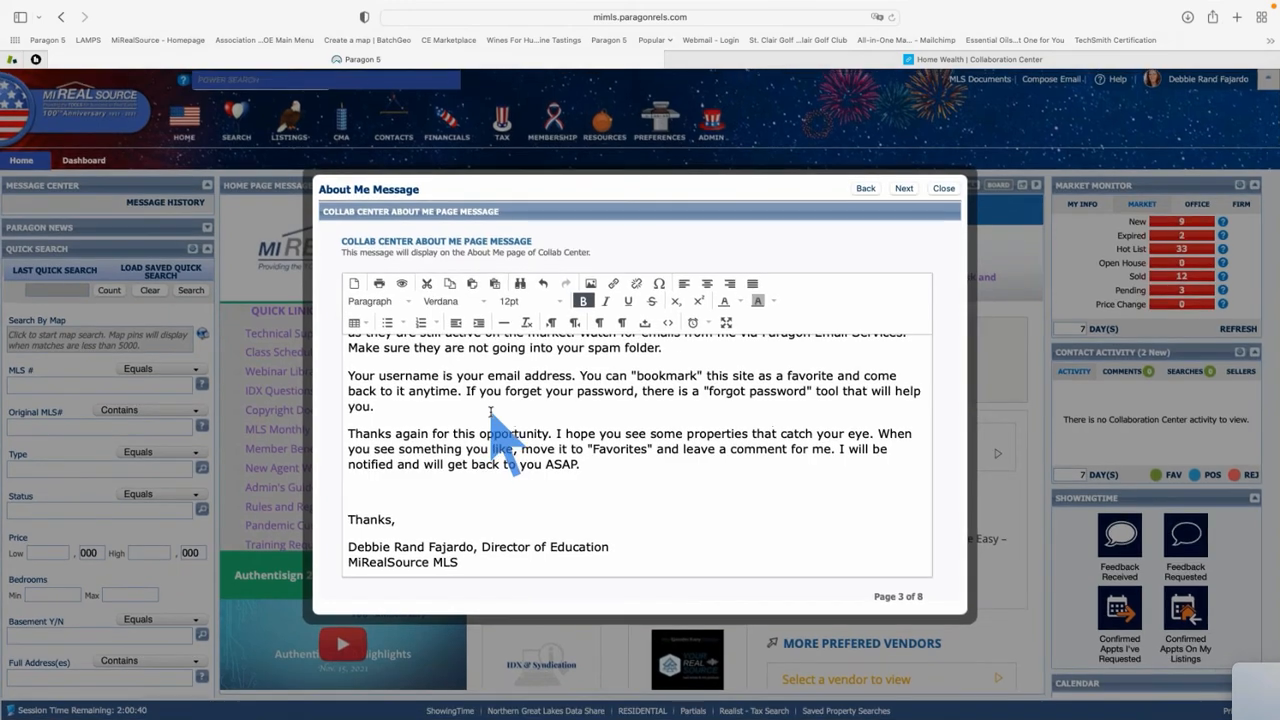
pyautogui.scroll(2, 496, 428)
pyautogui.scroll(10, 495, 428)
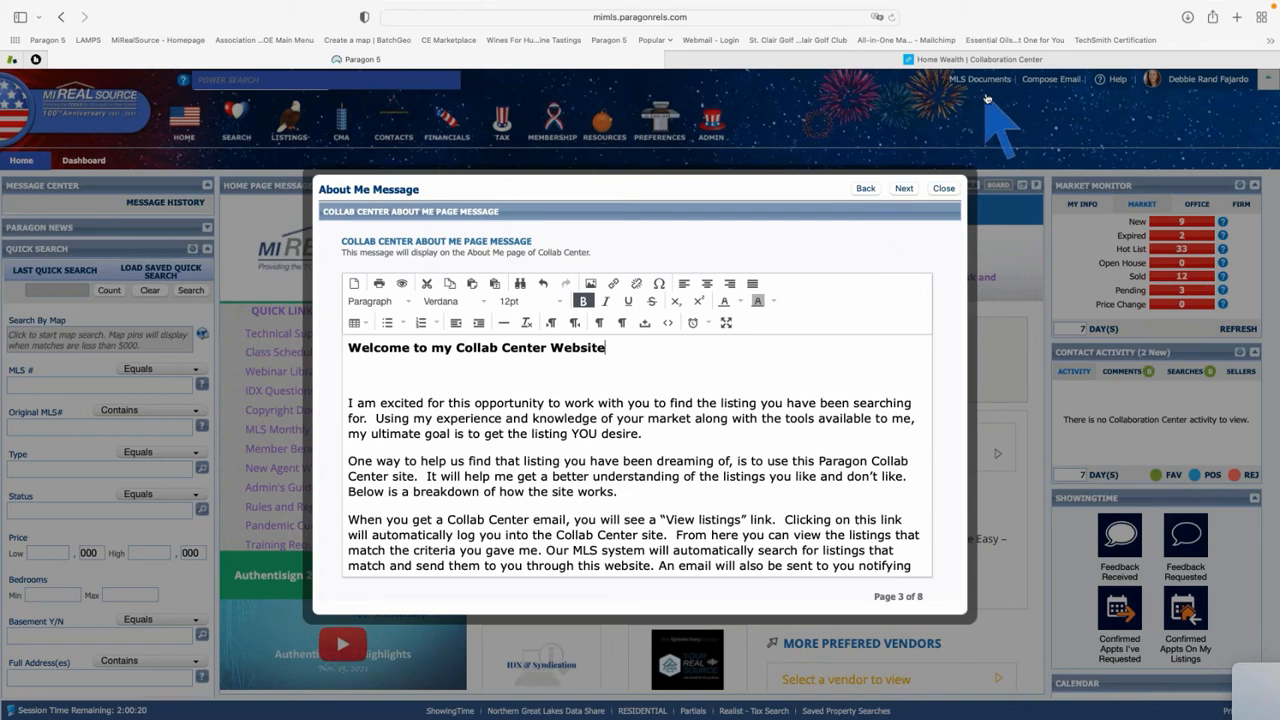
# Go to the Links page, 4 of 8, and zoom in the browser view
pyautogui.click(904, 189)
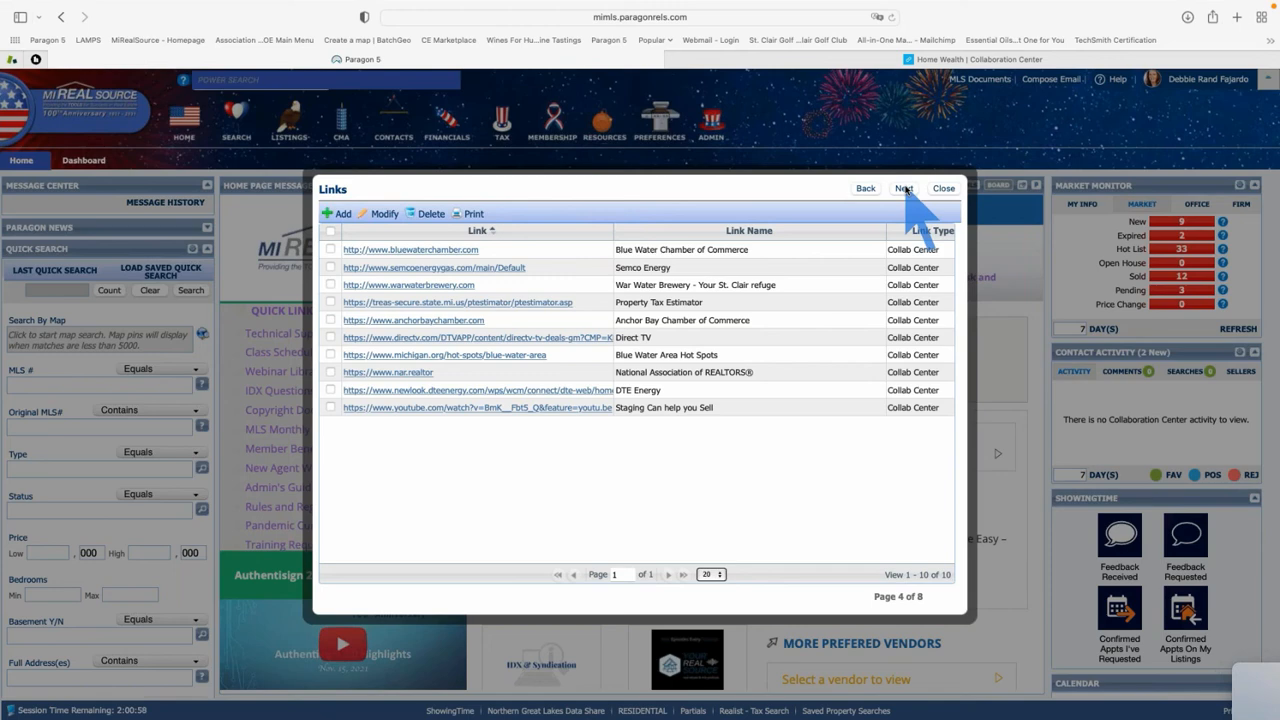
pyautogui.press('super+plus')
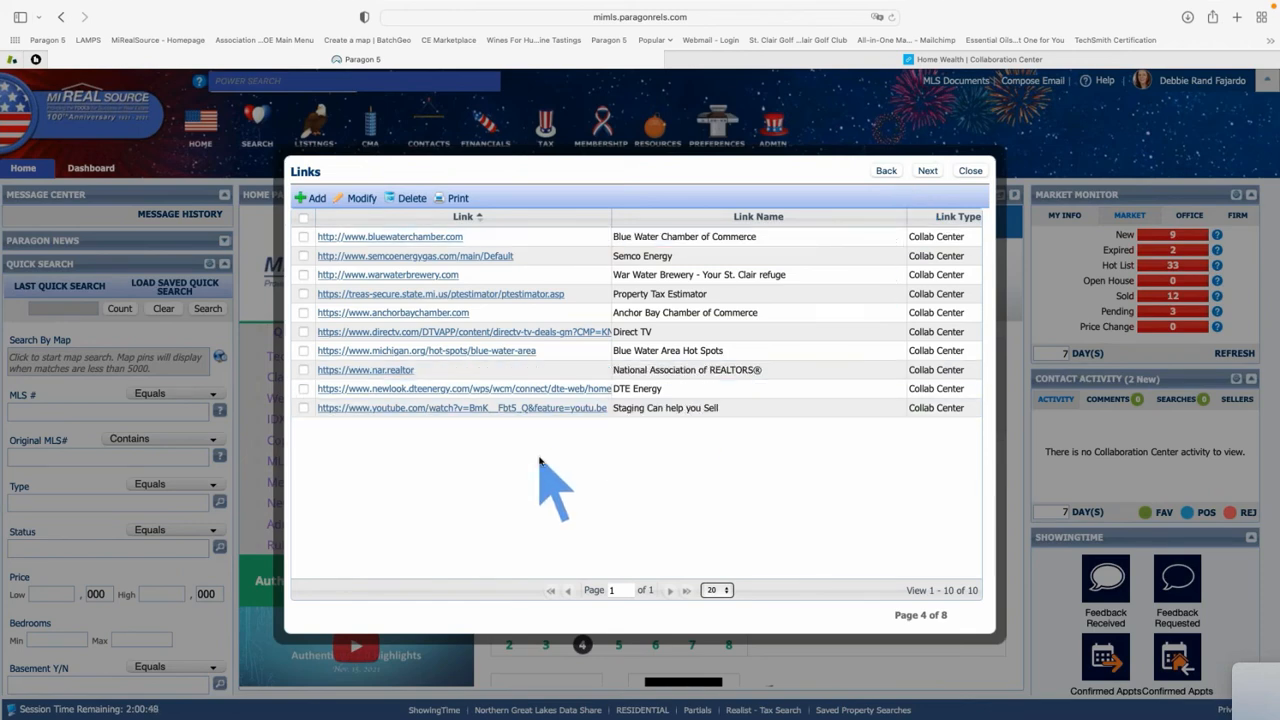
# Add the pasted Homesnap profile URL as a link named 'Homesnap - Search like an Agent'
pyautogui.click(310, 200)
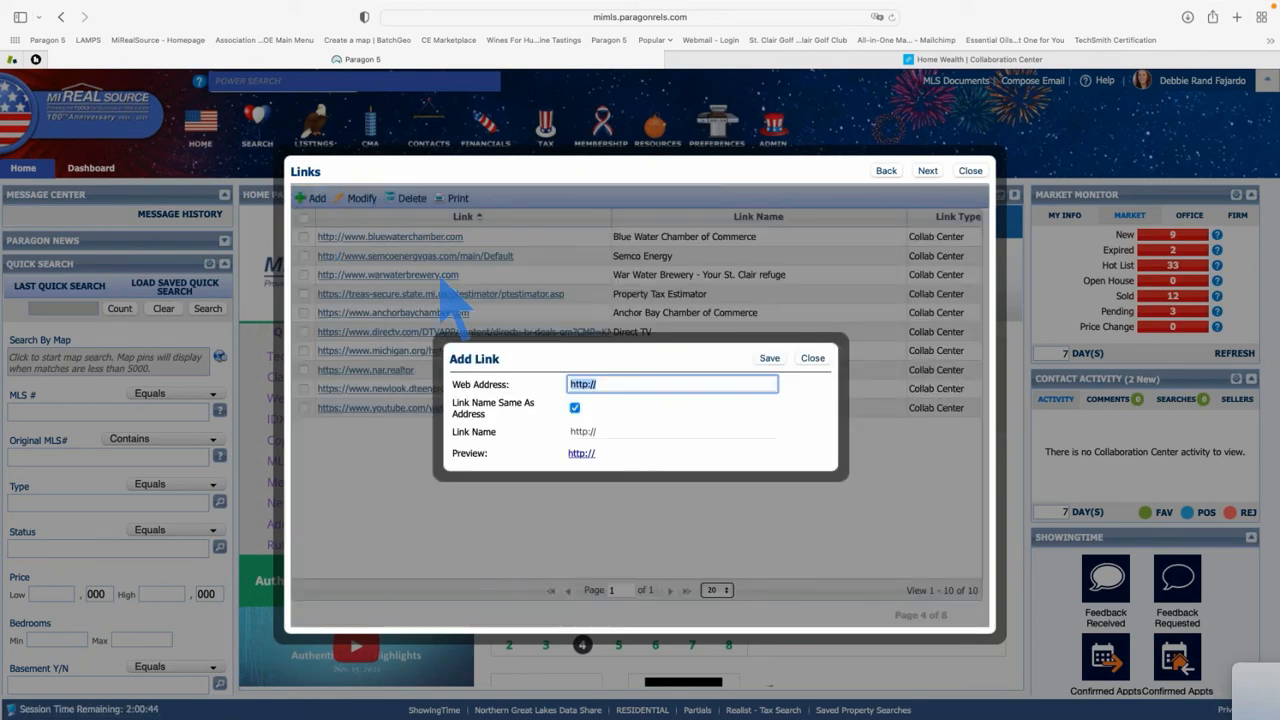
pyautogui.rightClick(587, 384)
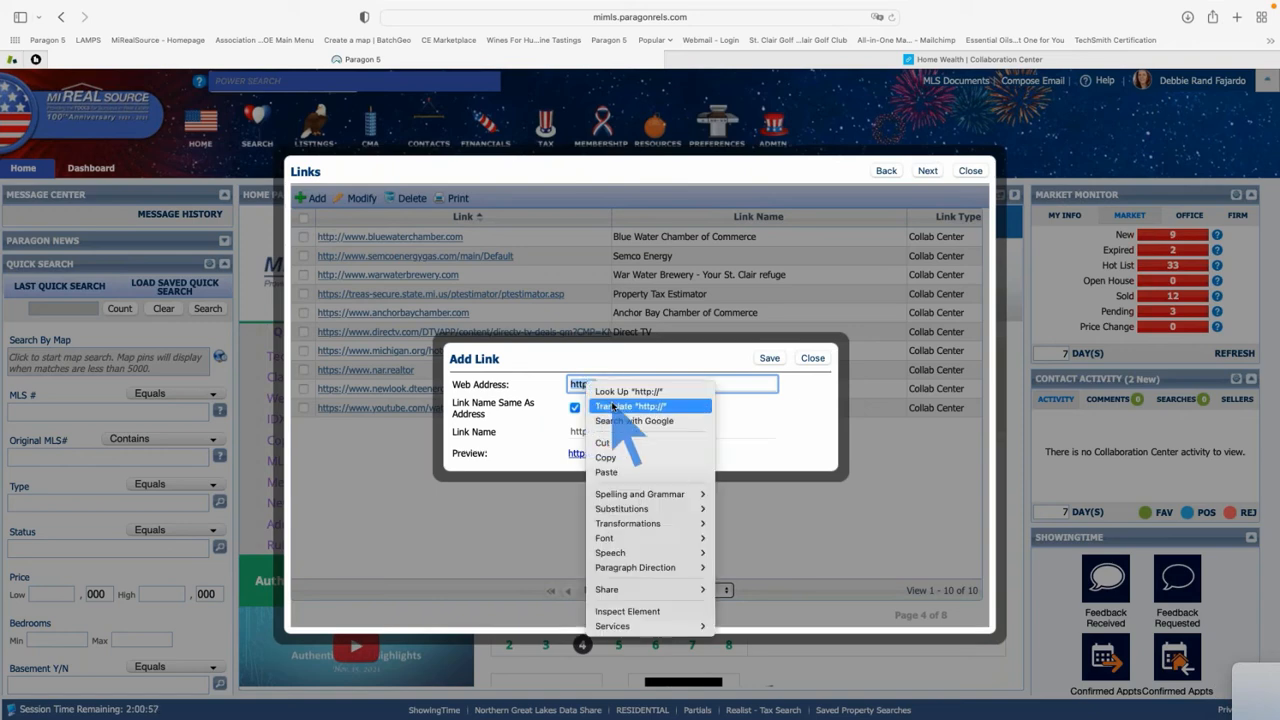
pyautogui.click(636, 472)
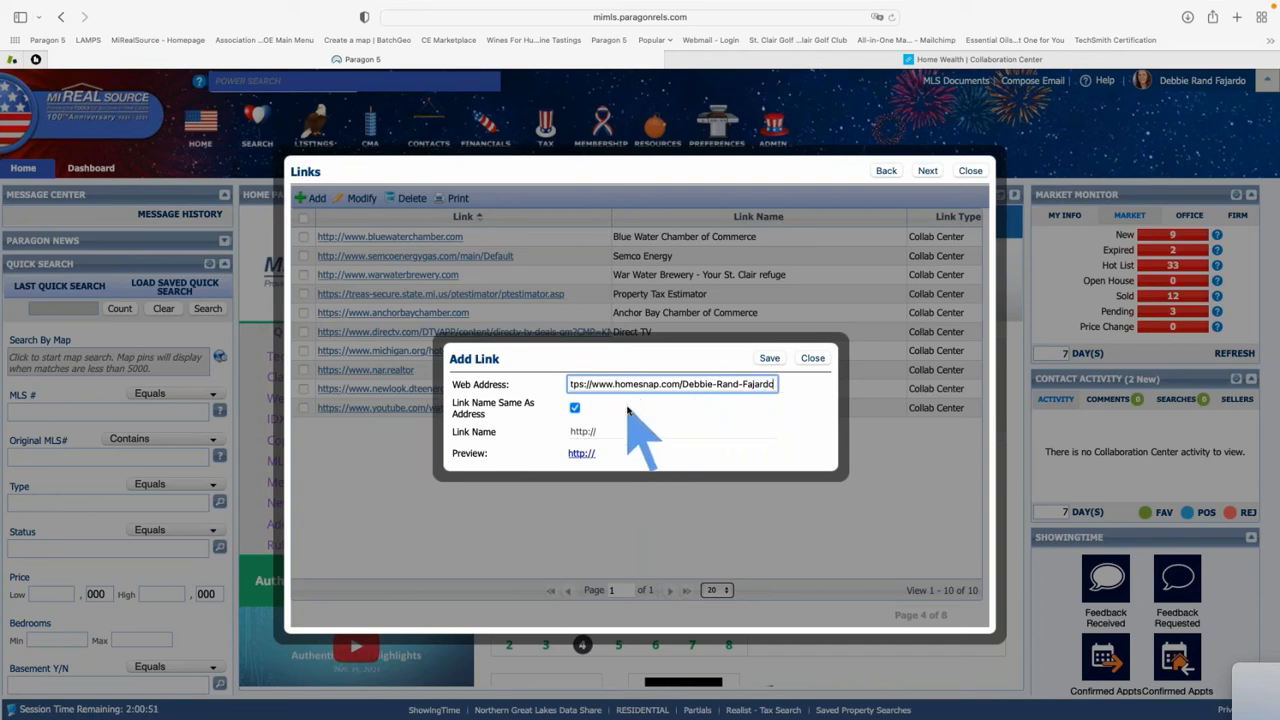
pyautogui.press('Tab')
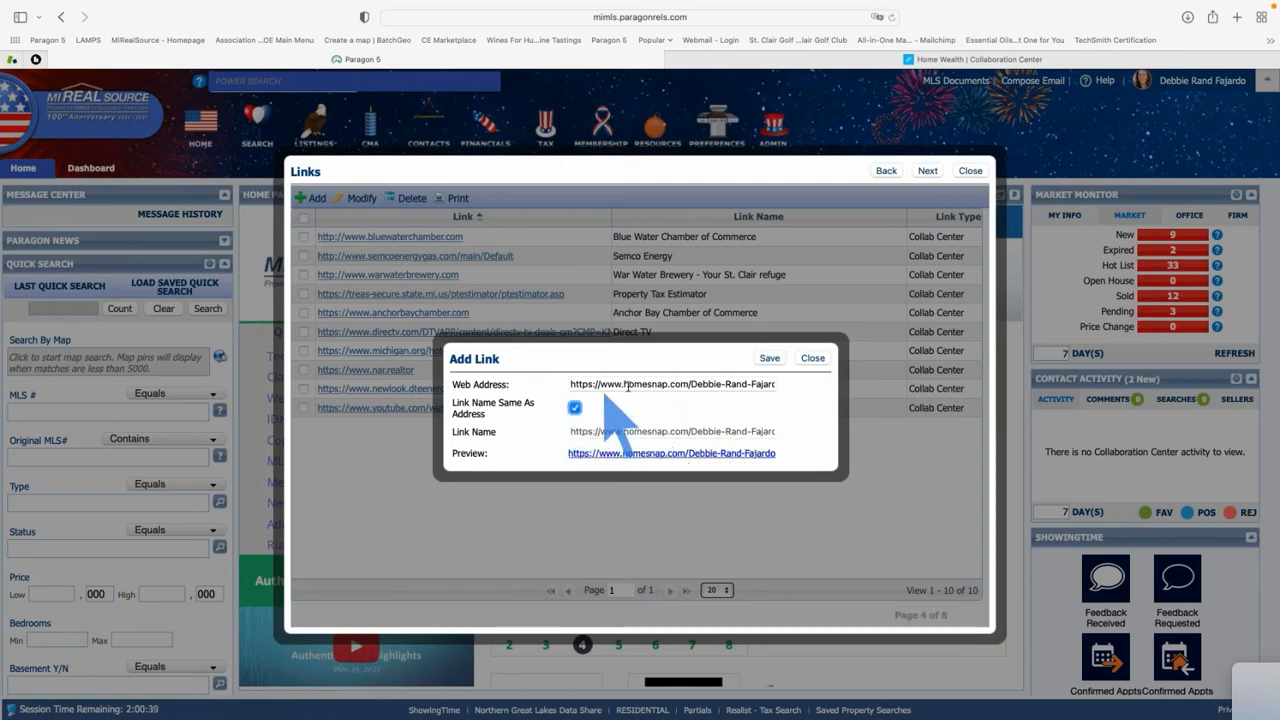
pyautogui.click(574, 409)
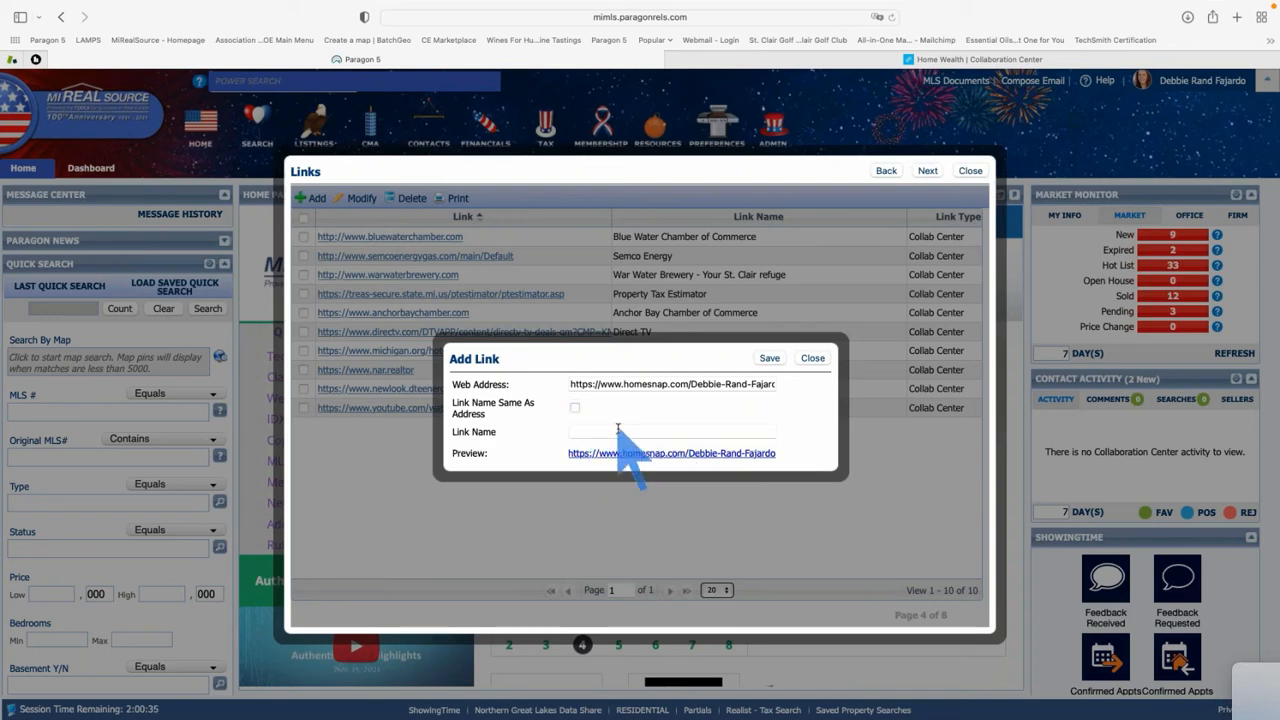
pyautogui.click(615, 432)
pyautogui.write('Homesnap')
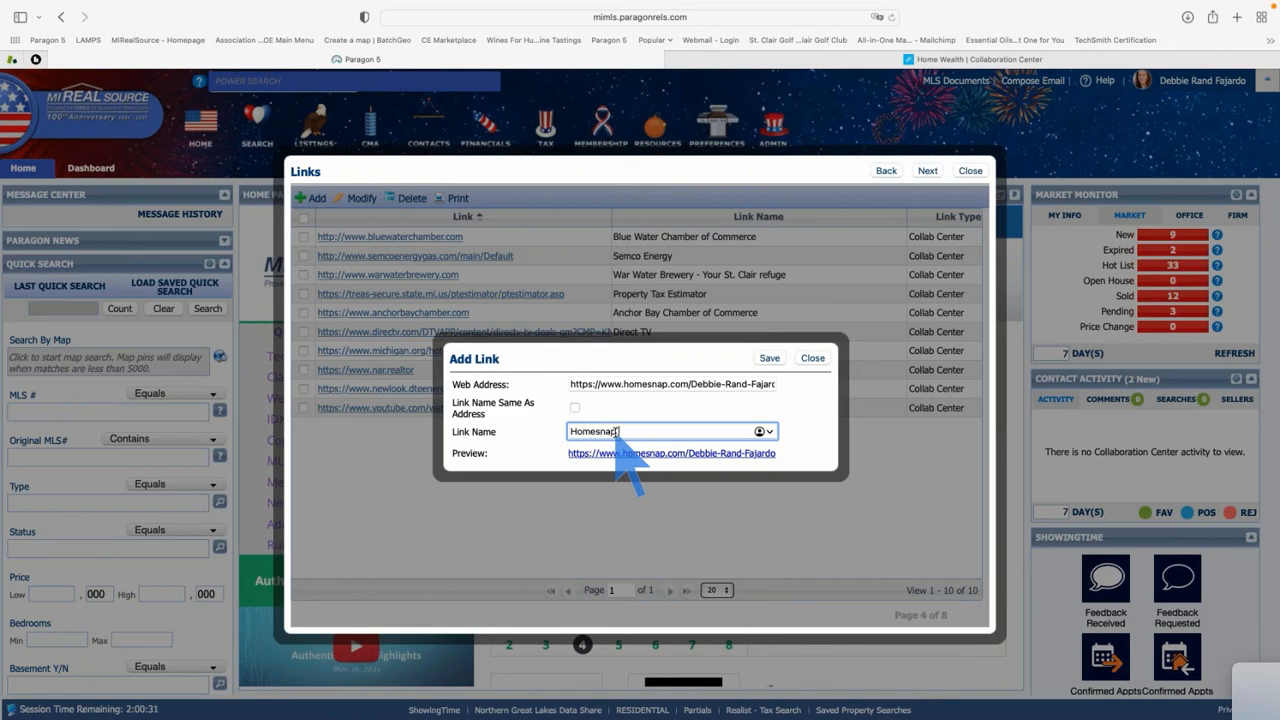
pyautogui.write(' - Search like an Agent!')
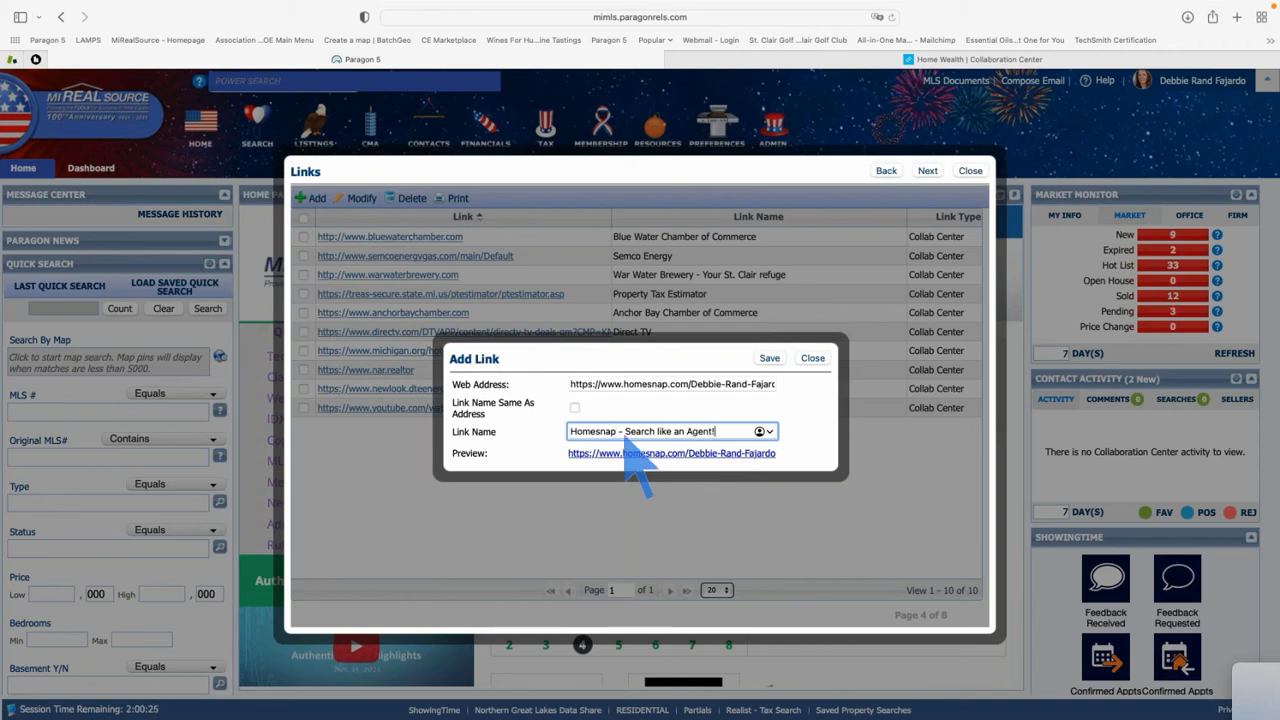
pyautogui.click(770, 359)
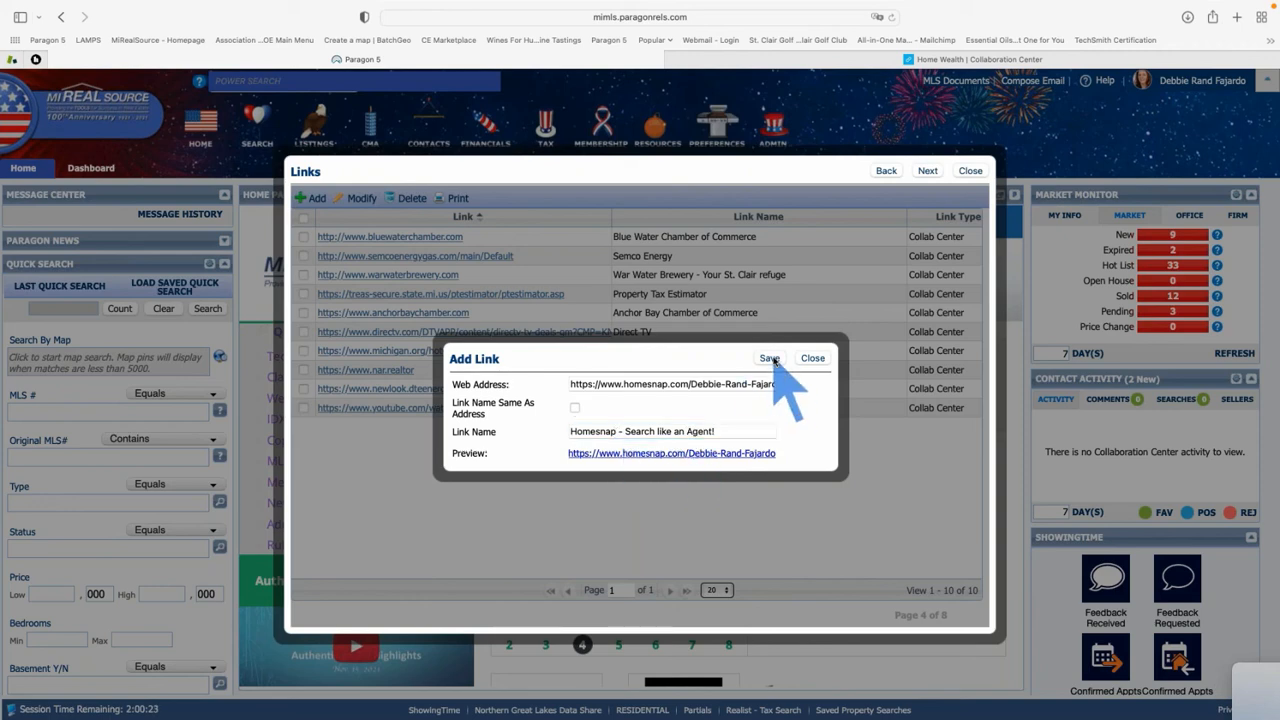
pyautogui.click(700, 352)
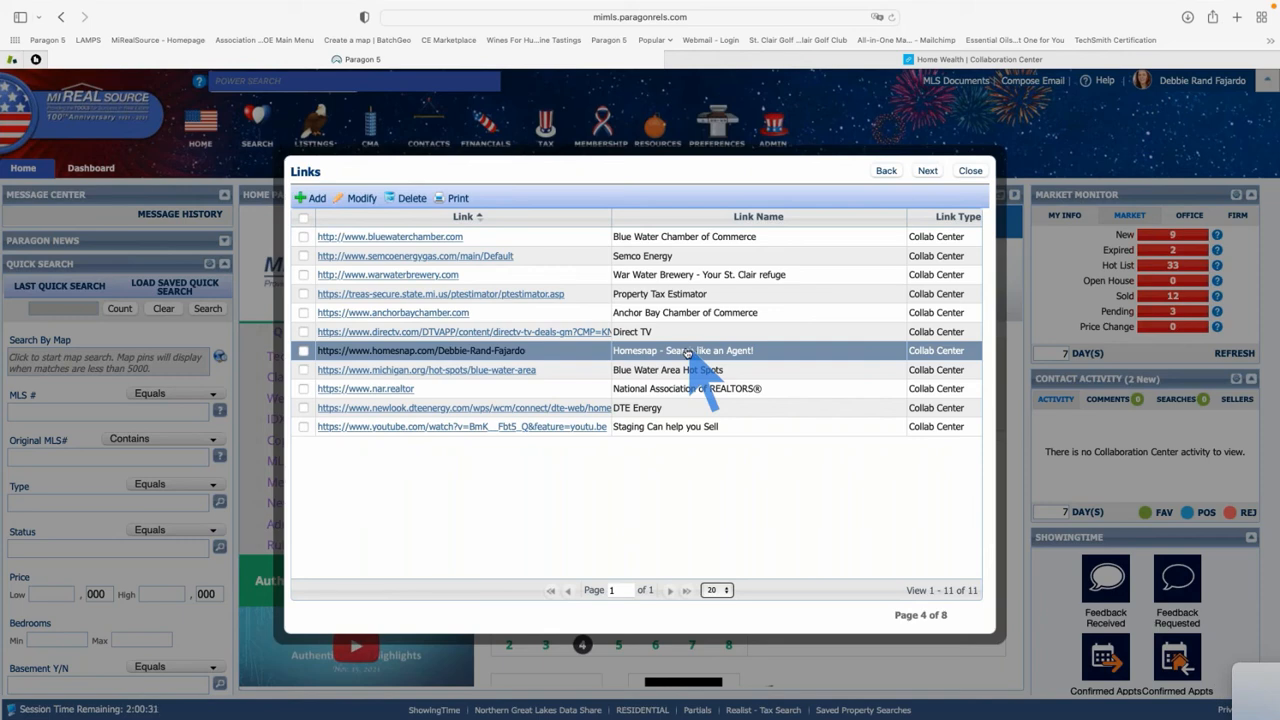
# Continue from the 11-link Links page to Office Information
pyautogui.click(927, 171)
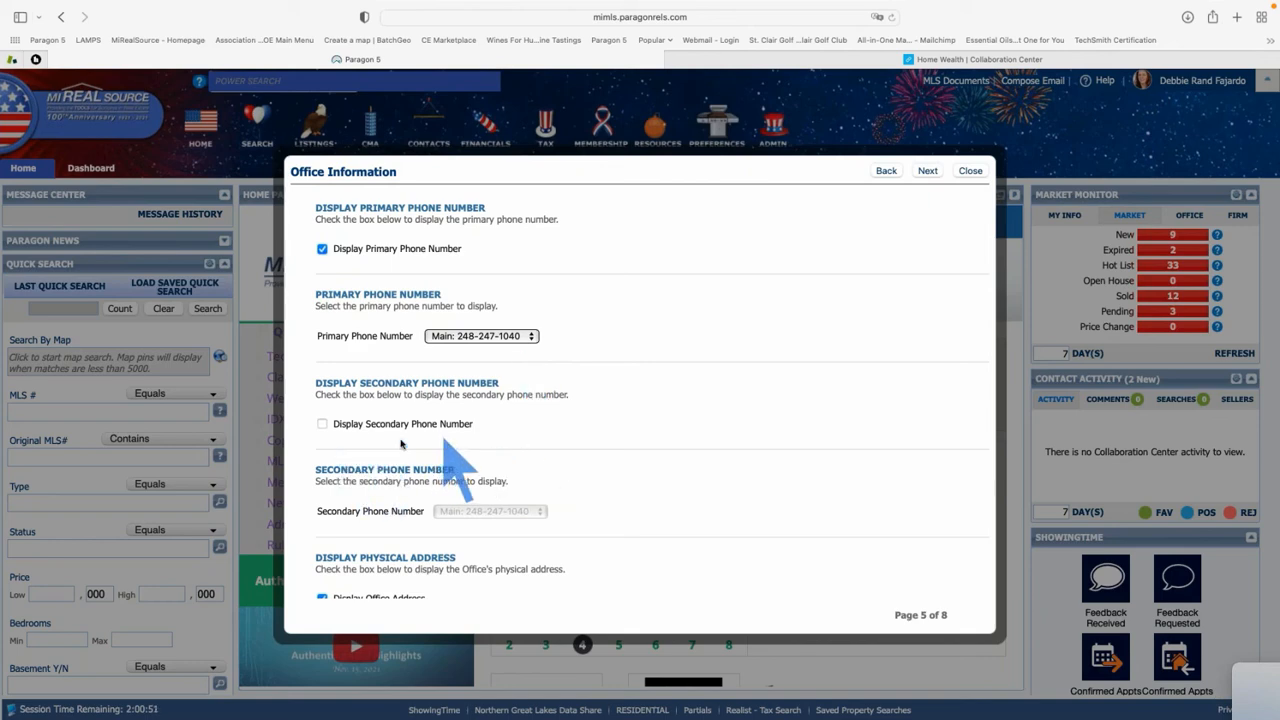
# Leave primary phone, office address and logo display enabled and continue to Notification Options
pyautogui.scroll(-1, 410, 441)
pyautogui.scroll(-2, 414, 441)
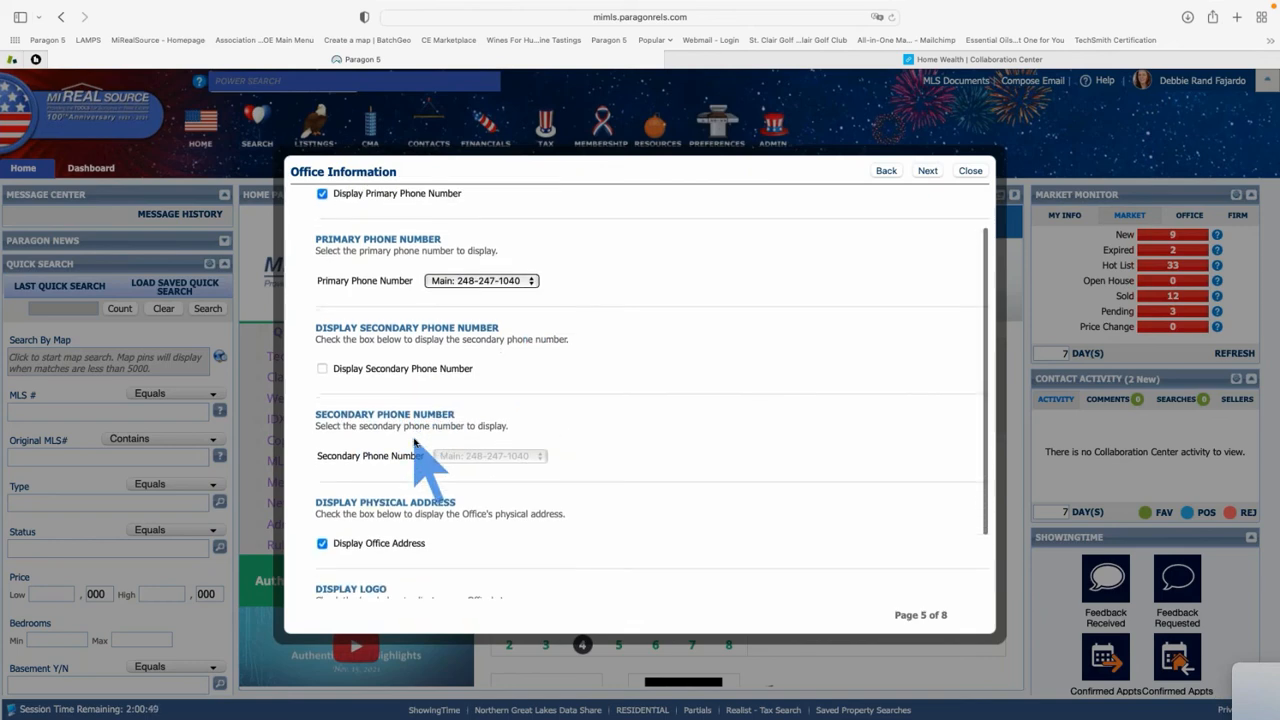
pyautogui.scroll(-3, 414, 441)
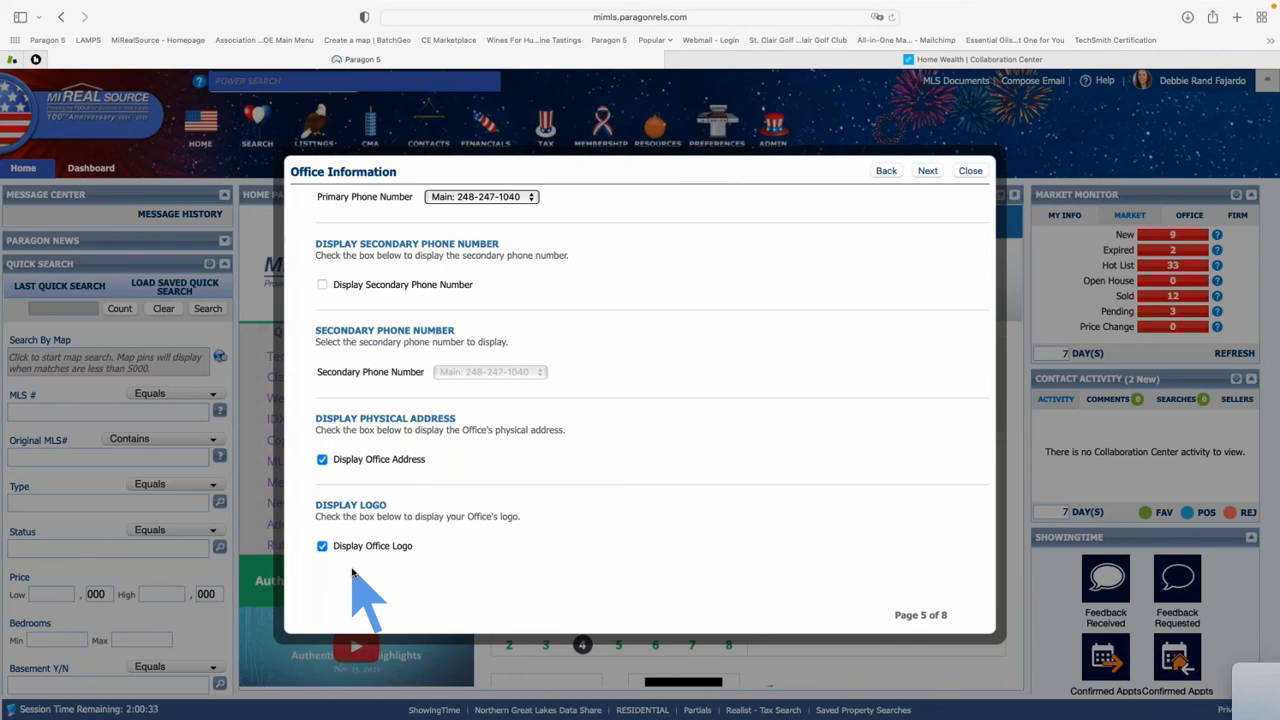
pyautogui.scroll(3, 392, 460)
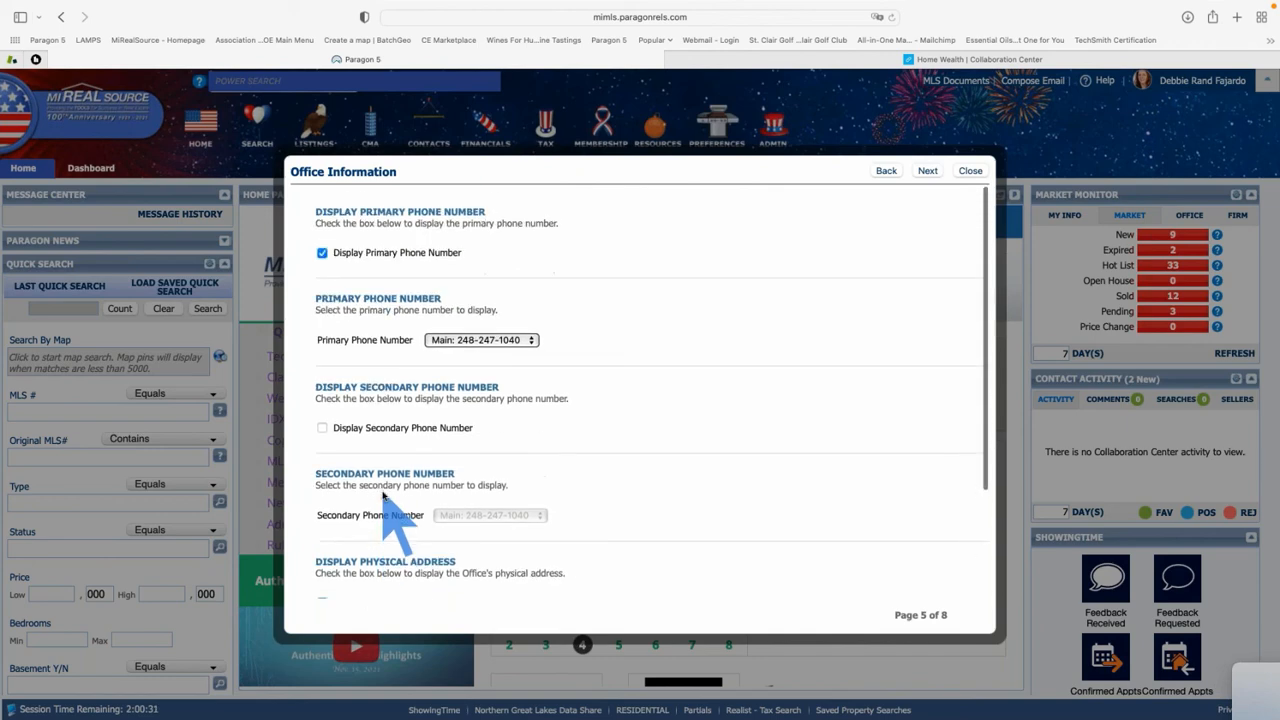
pyautogui.click(927, 171)
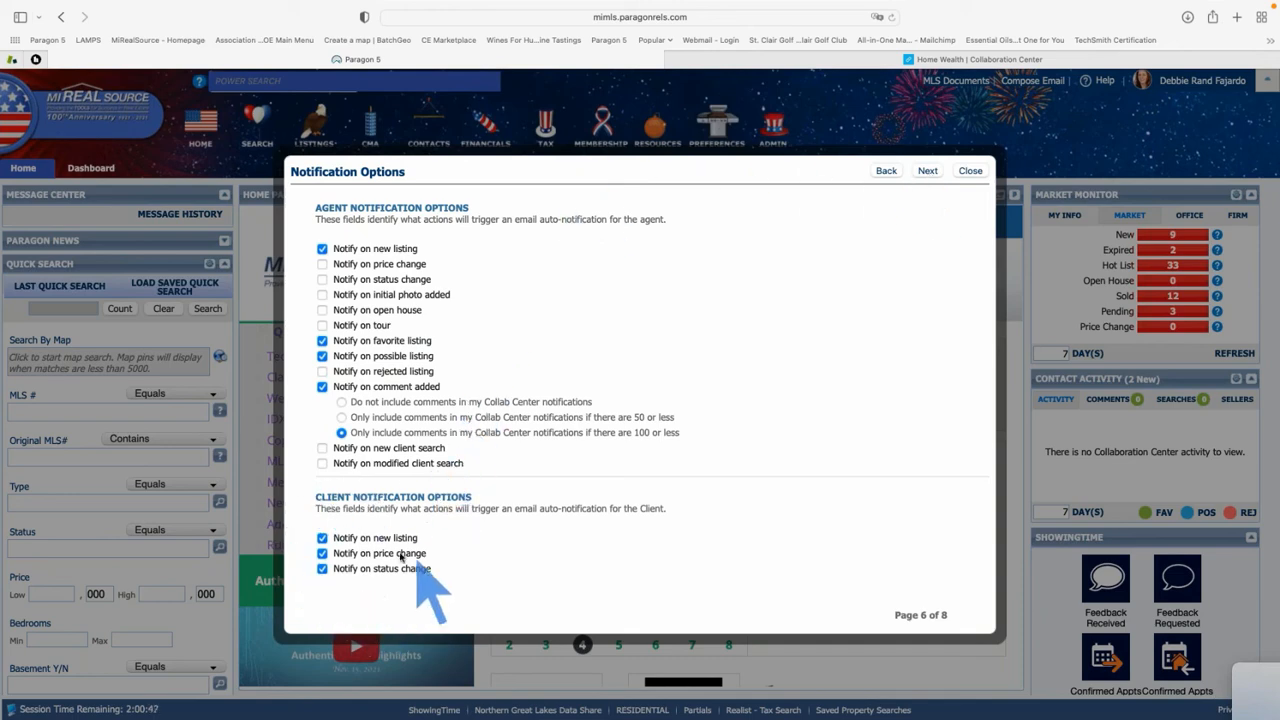
pyautogui.scroll(-3, 405, 545)
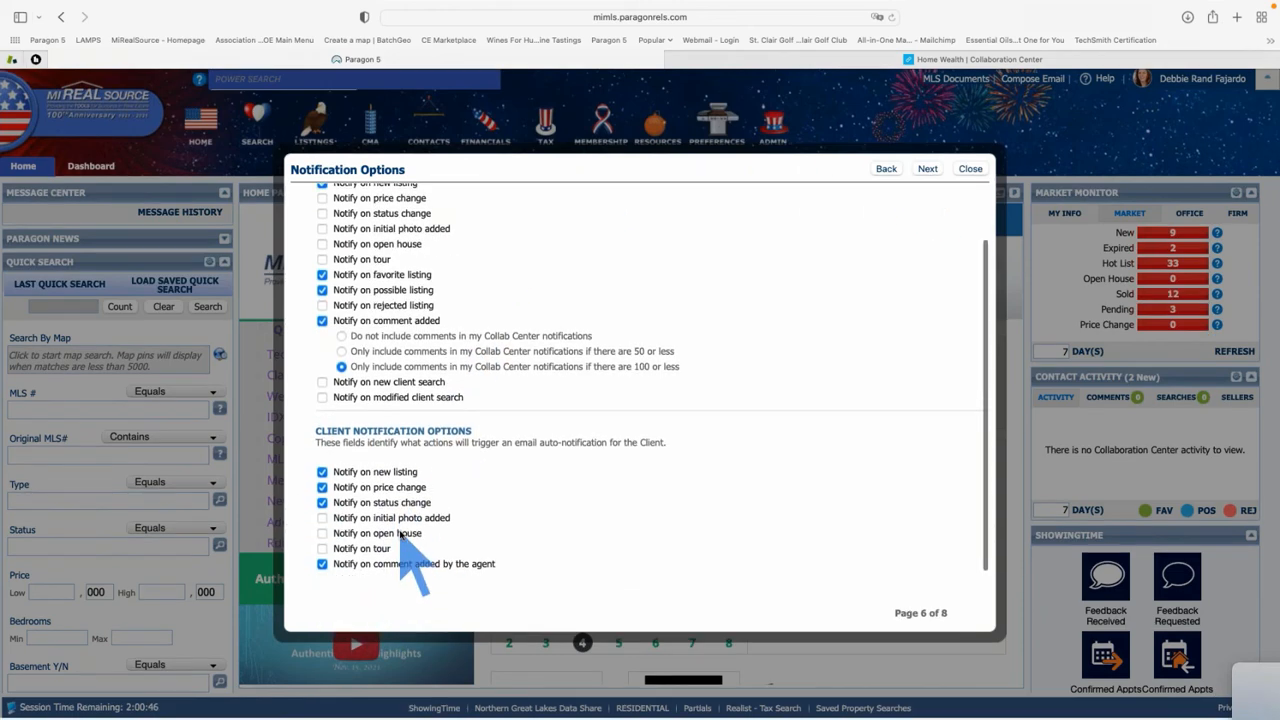
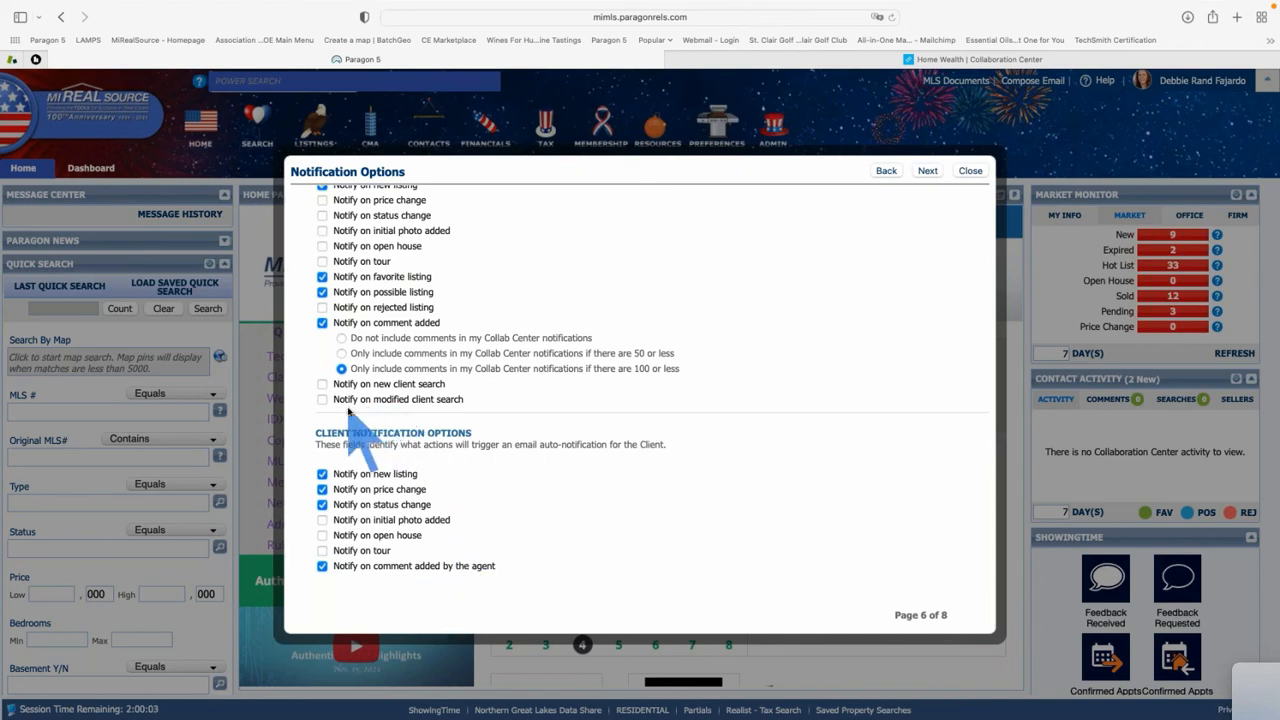
# Advance to Search Options, keep the Search Option at New Only, and review the searchable statuses
pyautogui.scroll(2, 360, 410)
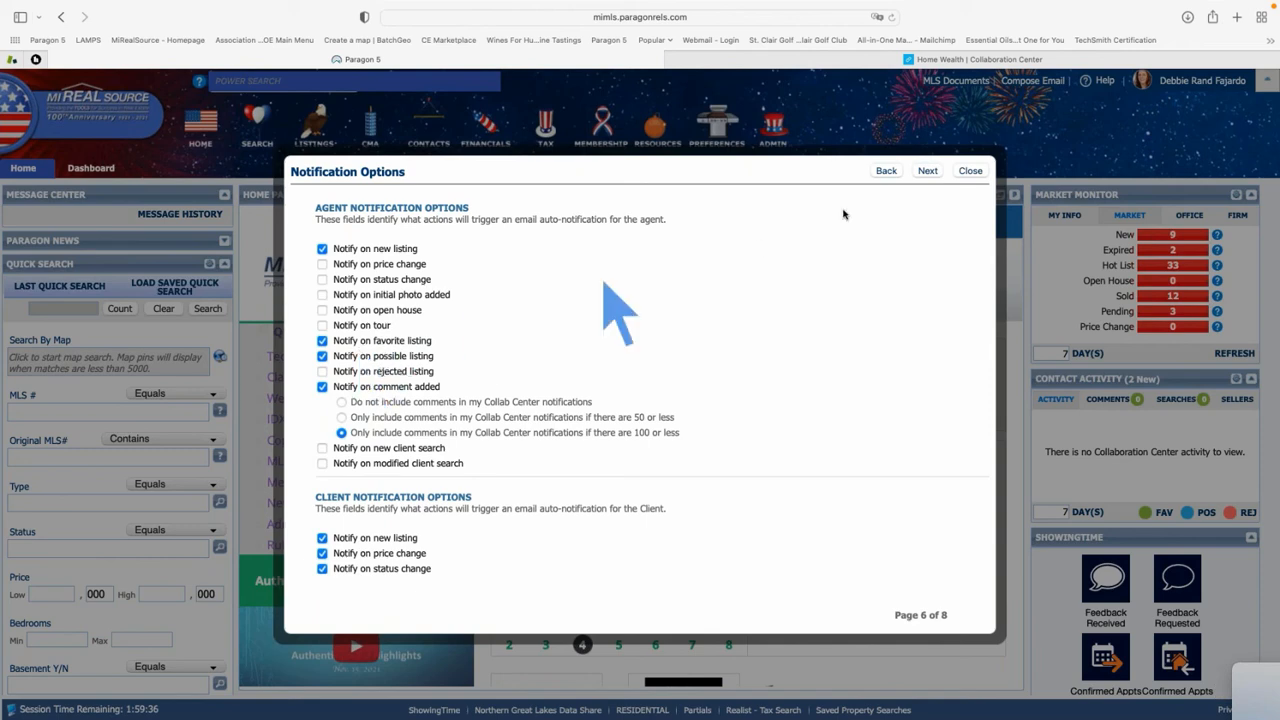
pyautogui.click(928, 172)
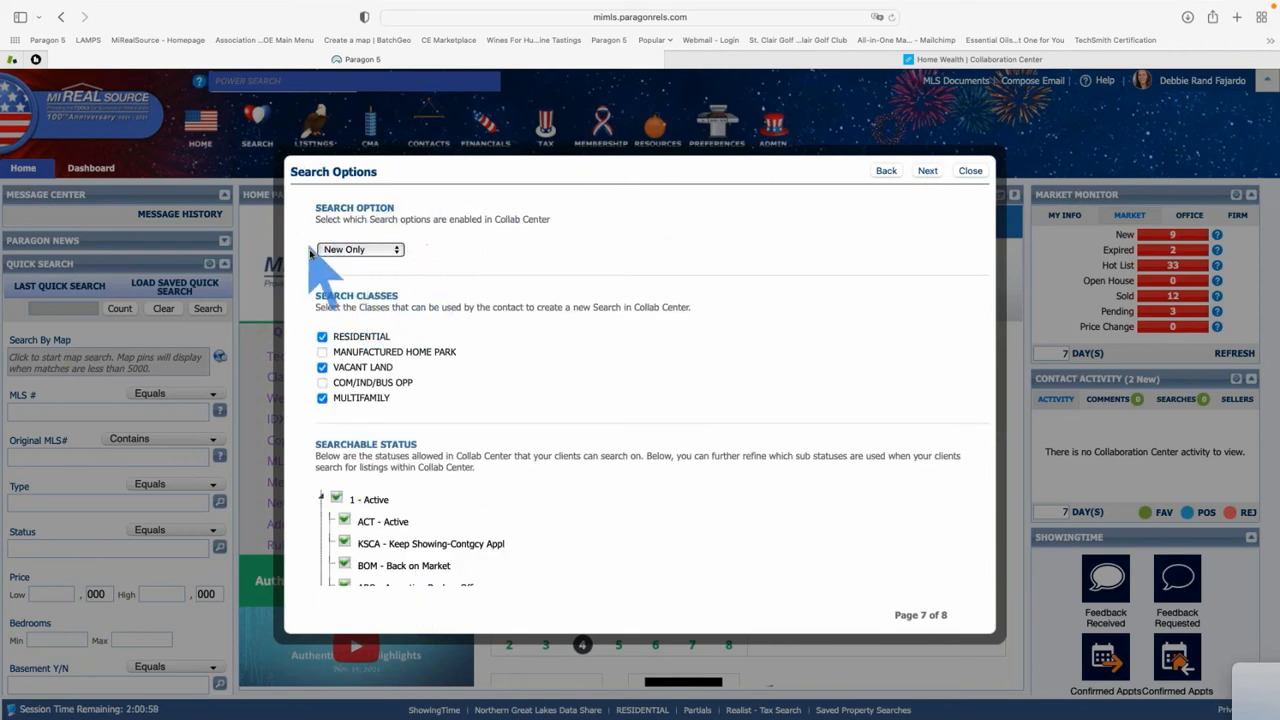
pyautogui.click(396, 252)
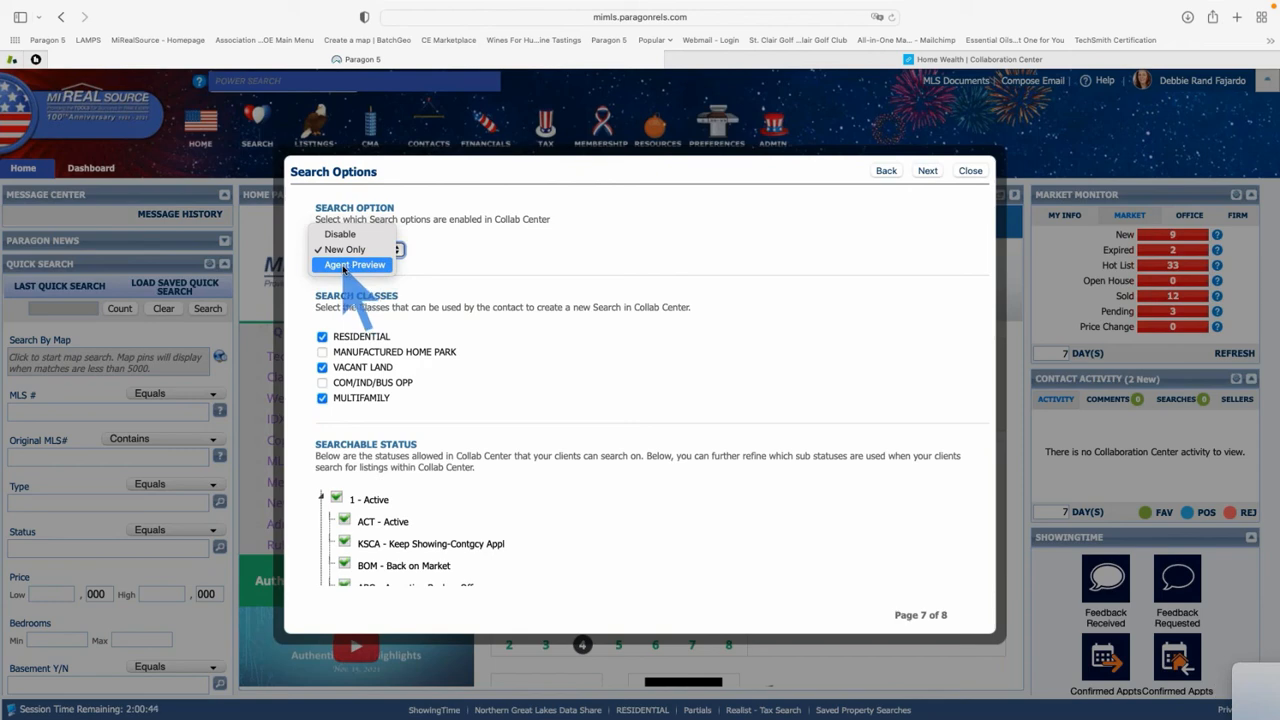
pyautogui.click(399, 251)
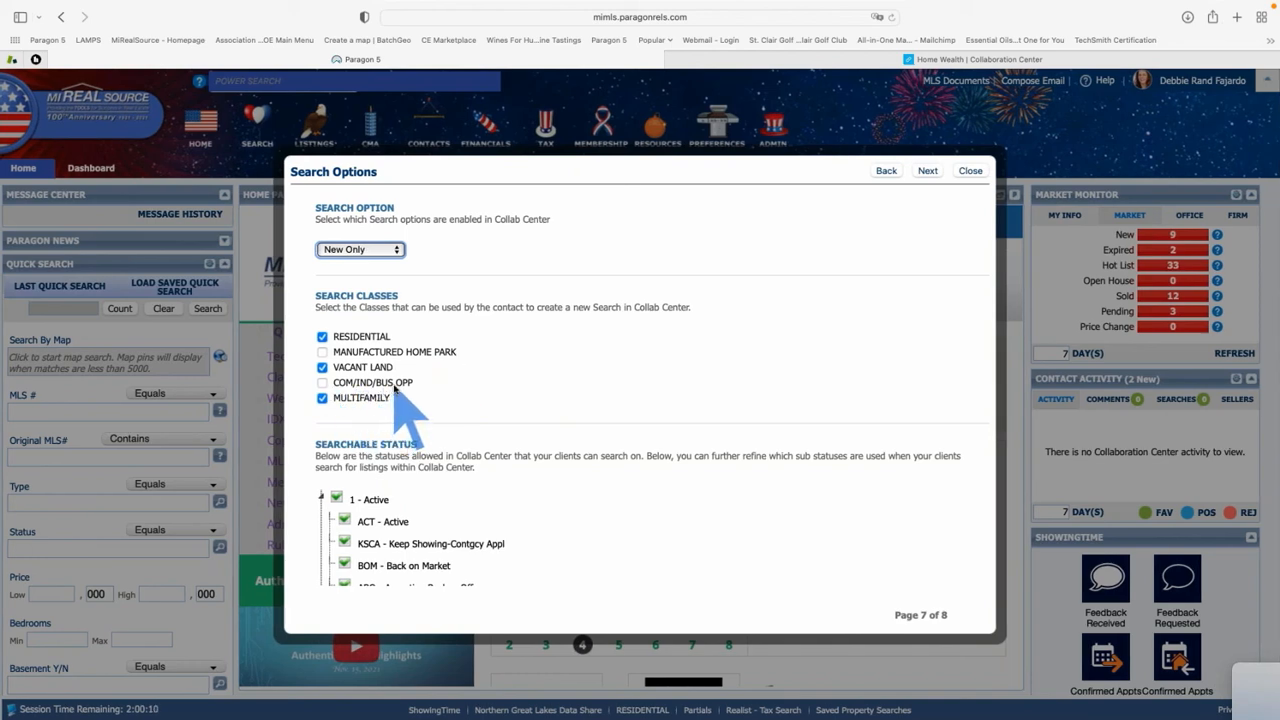
pyautogui.scroll(-5, 456, 432)
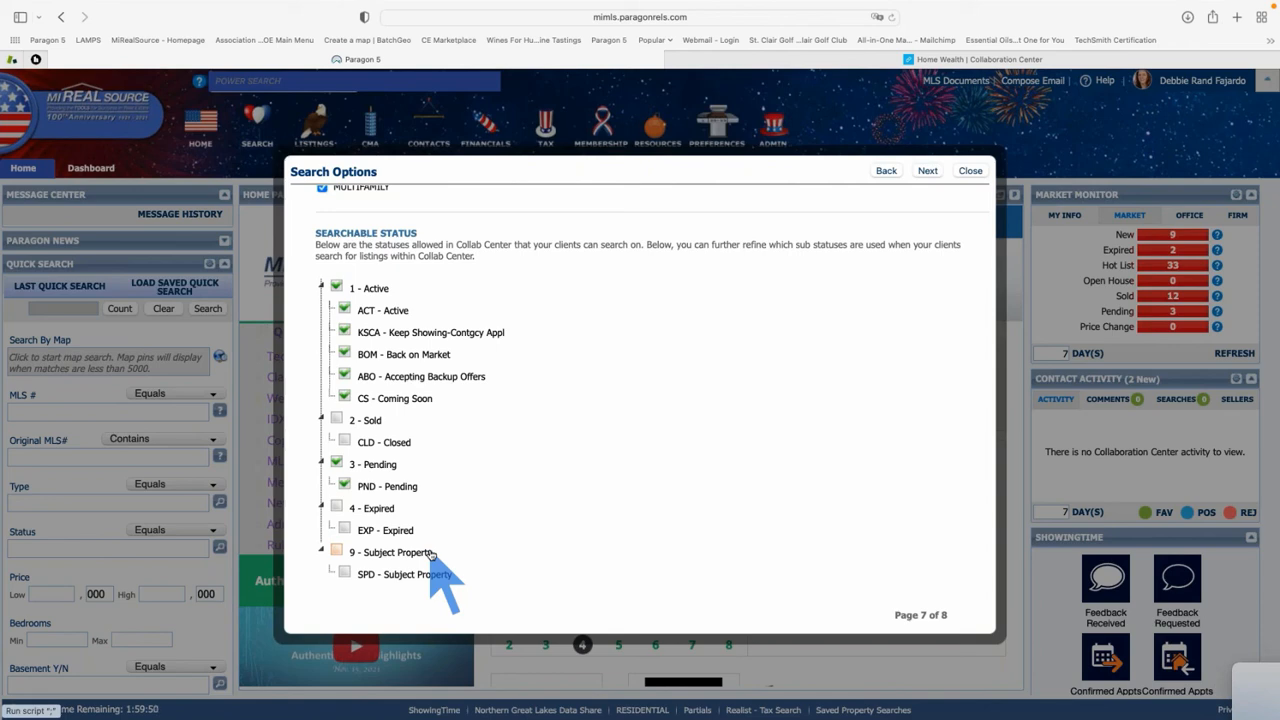
# Skip past Automated Valuations to Setup Complete and close the Collab Center preferences
pyautogui.click(927, 171)
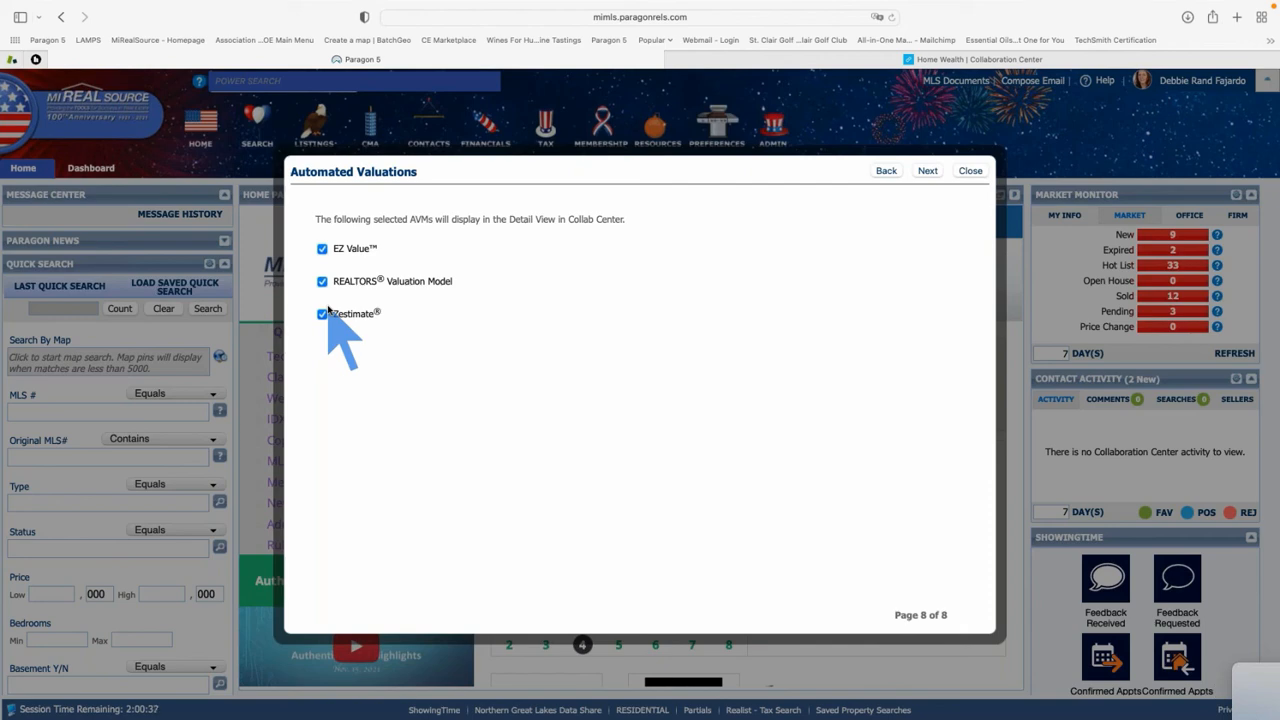
pyautogui.click(927, 171)
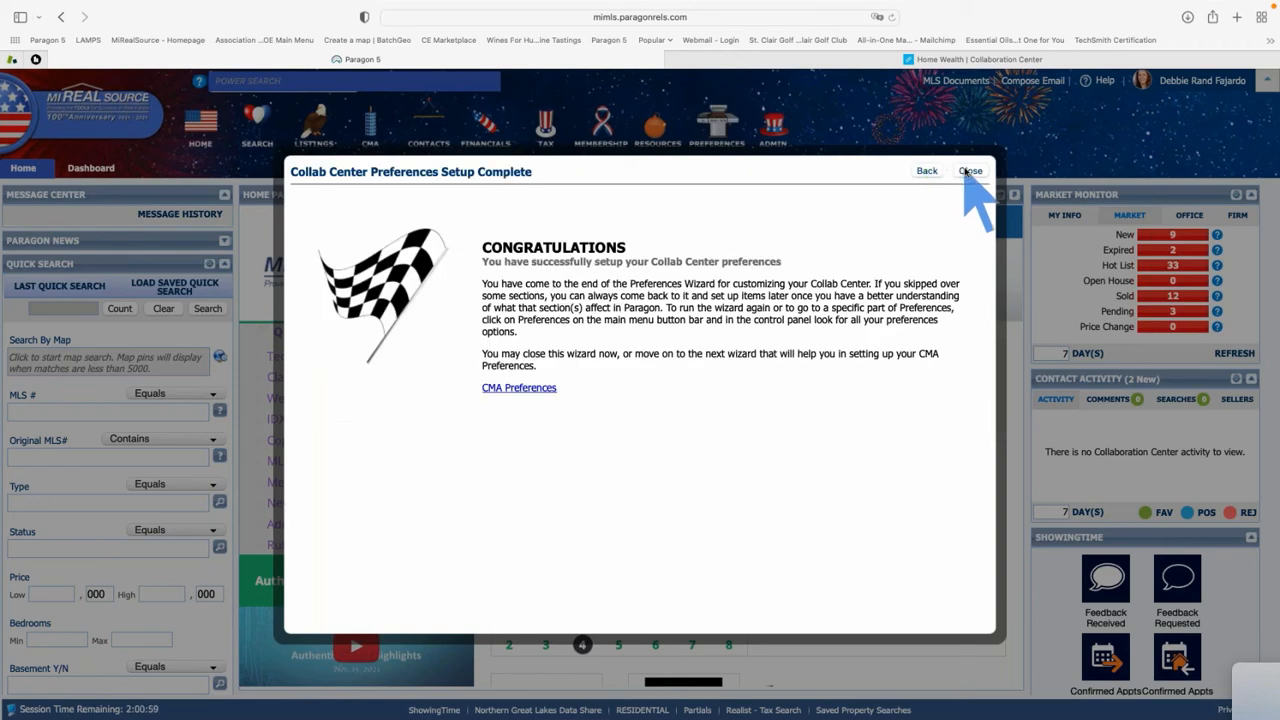
pyautogui.click(968, 171)
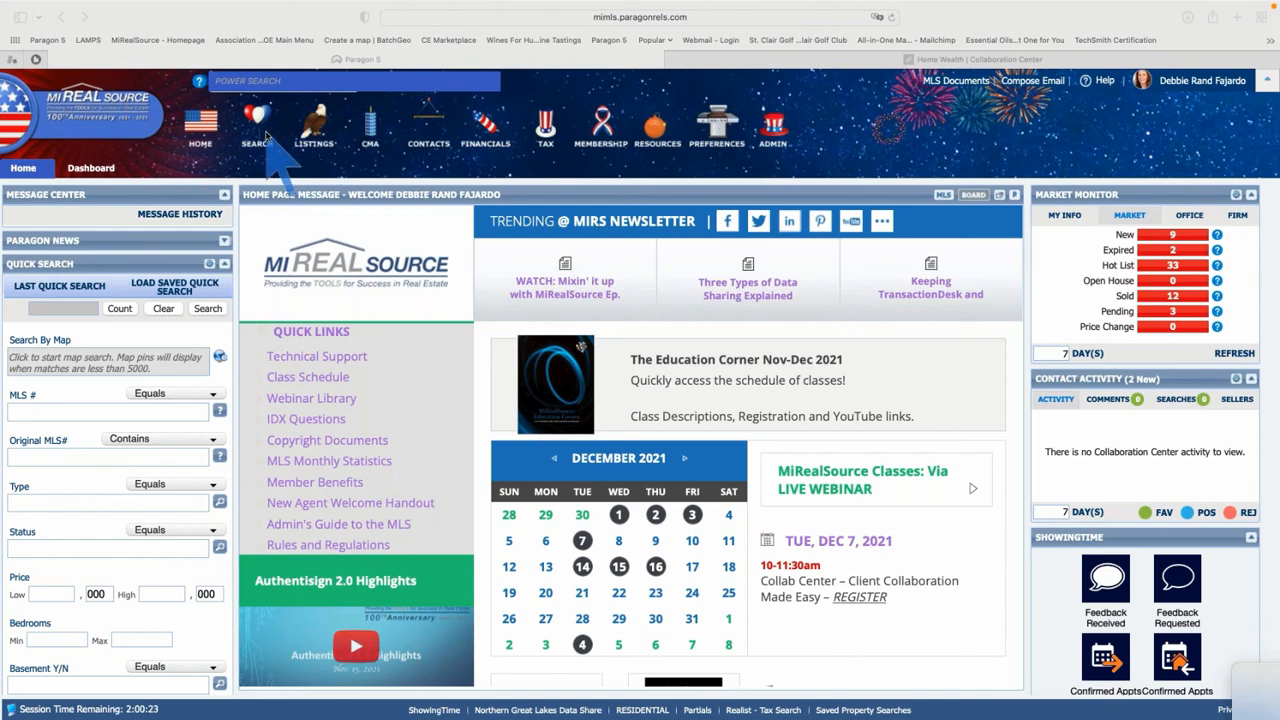
# Open View / Manage Contacts and sort the list by Last Notified, most recent first
pyautogui.click(430, 130)
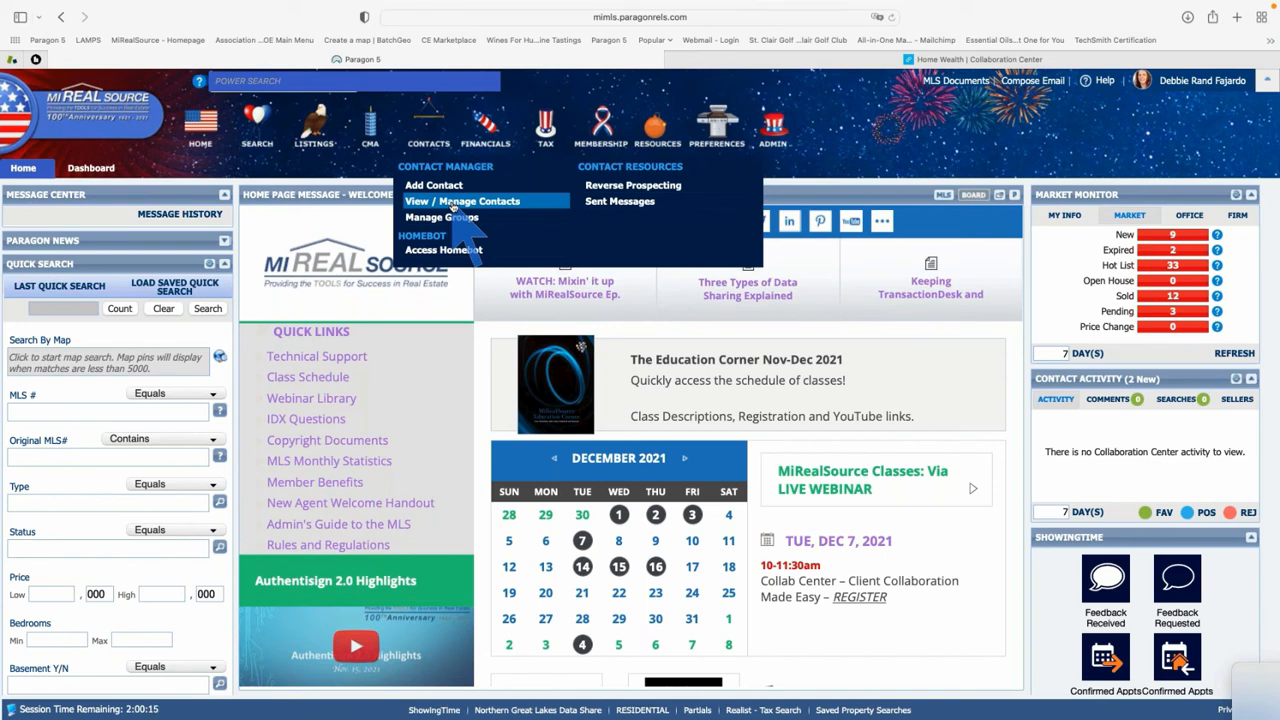
pyautogui.click(455, 203)
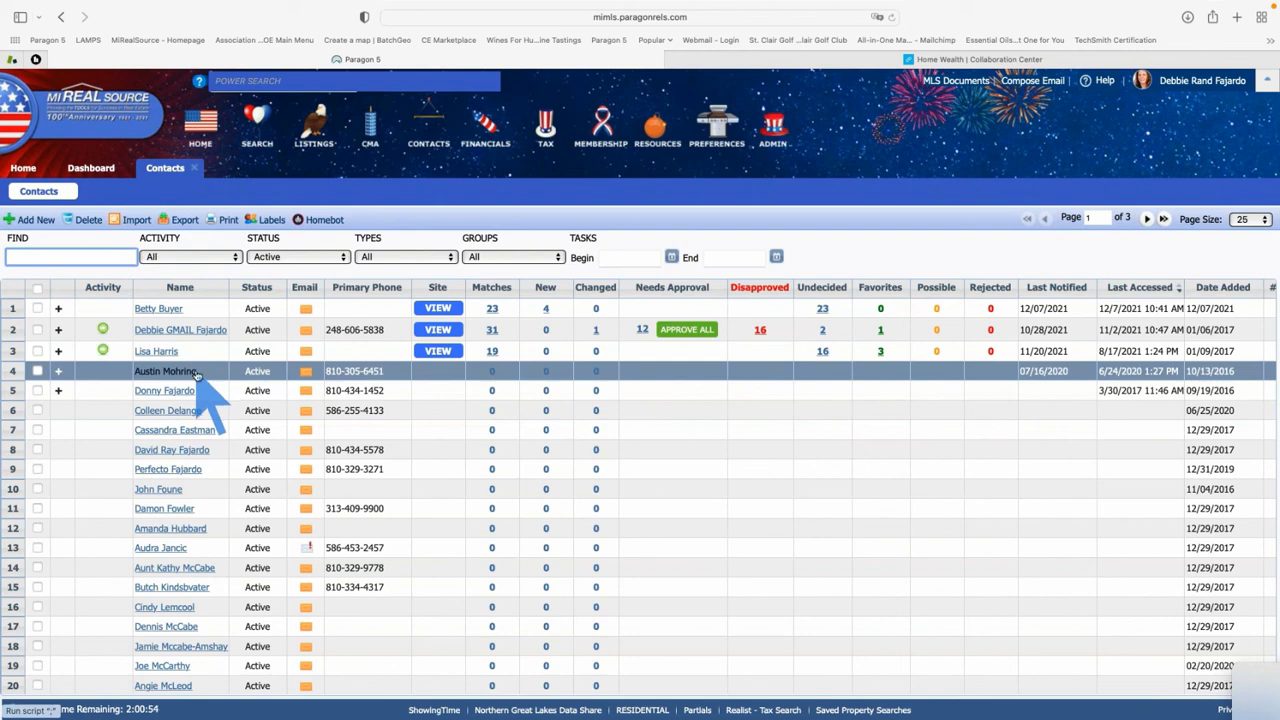
pyautogui.scroll(-2, 428, 450)
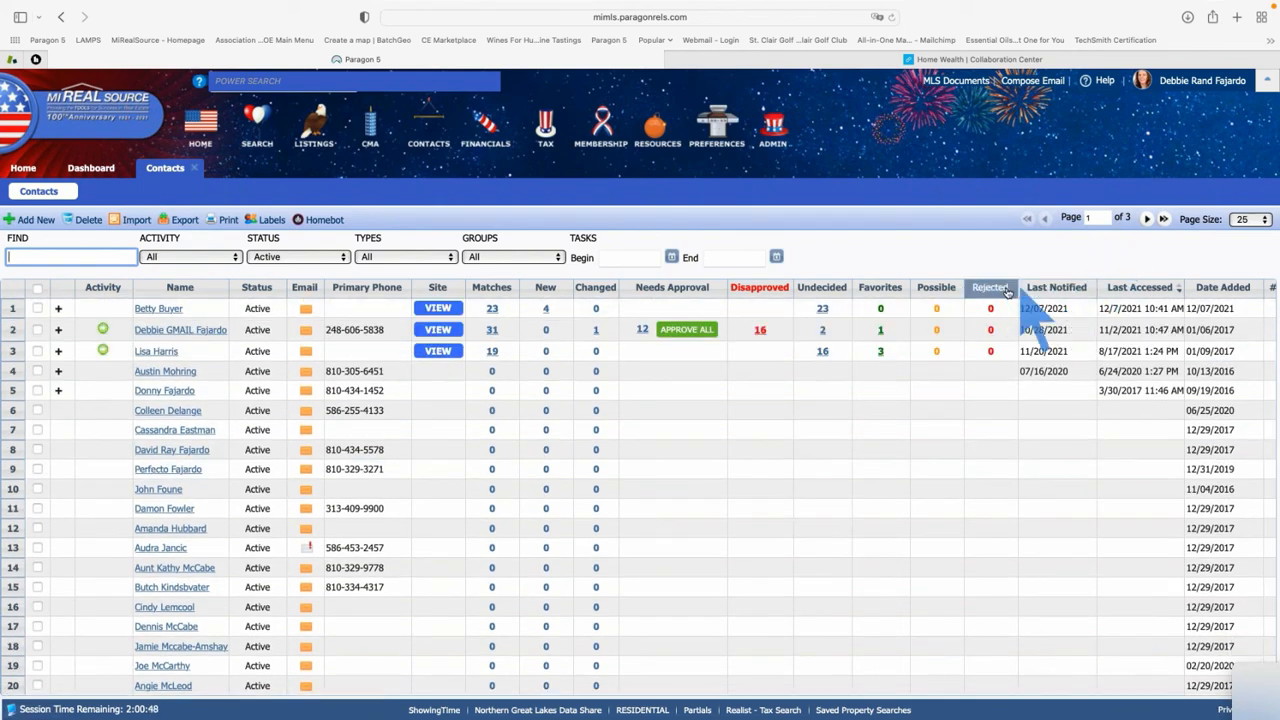
pyautogui.click(1062, 289)
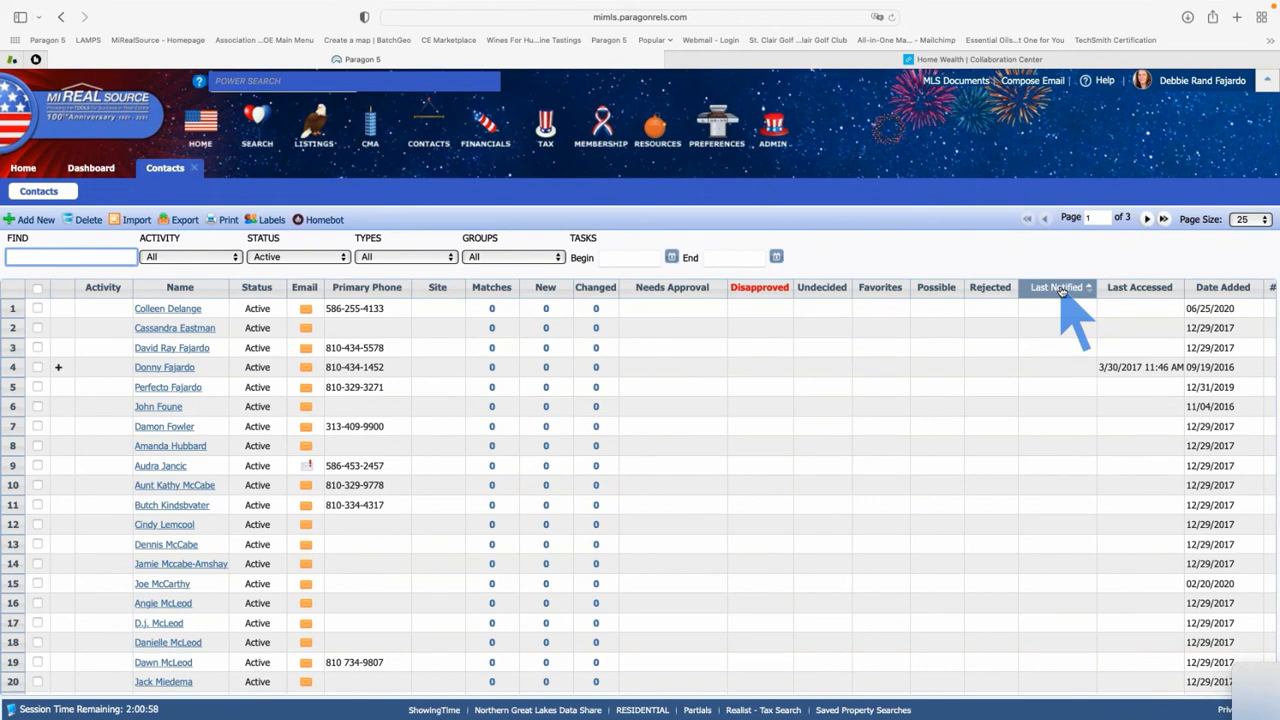
pyautogui.click(1062, 289)
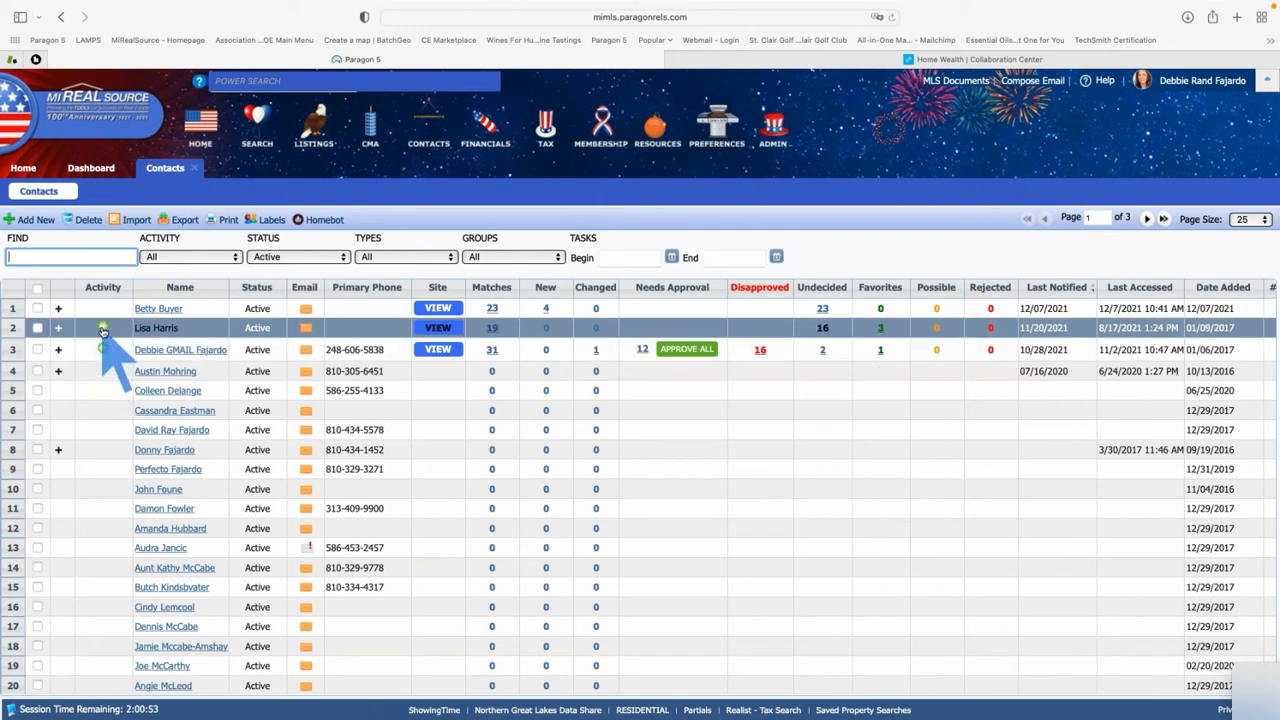
pyautogui.scroll(-1, 102, 330)
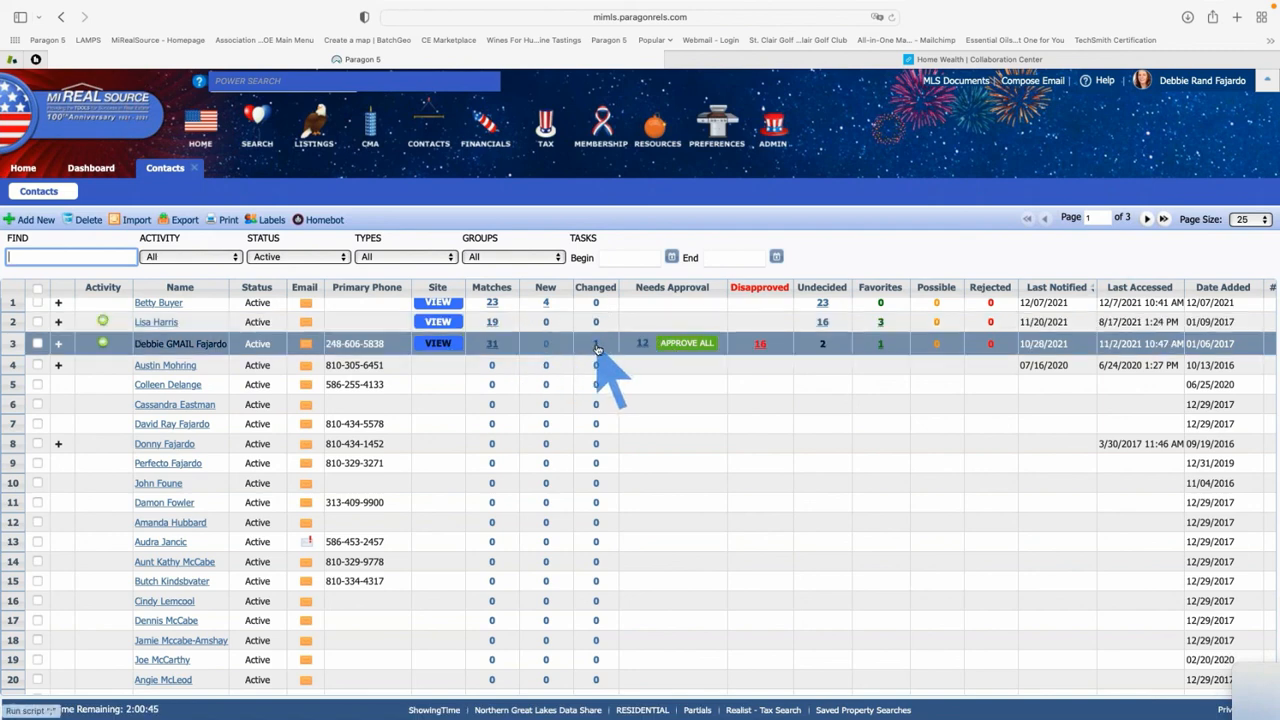
pyautogui.scroll(1, 597, 349)
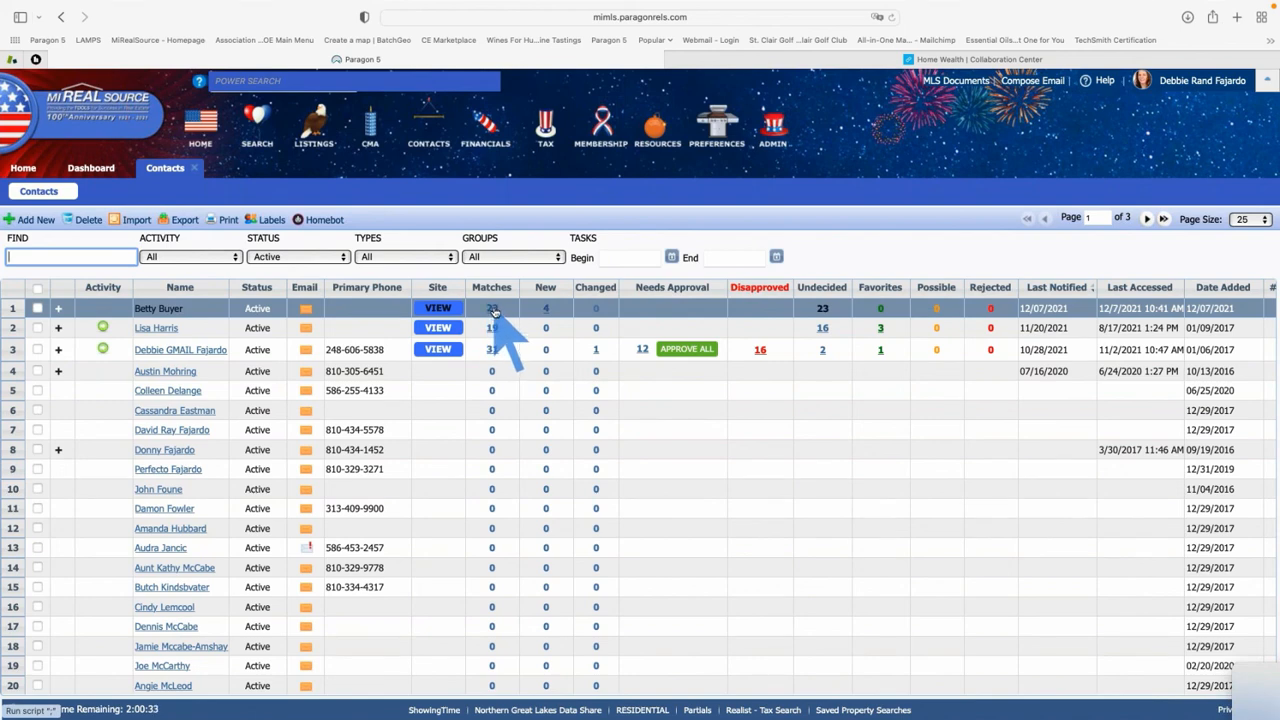
# View the first contact's 23 matches, then expand her searches and view the single Agent Recommended listing
pyautogui.click(492, 309)
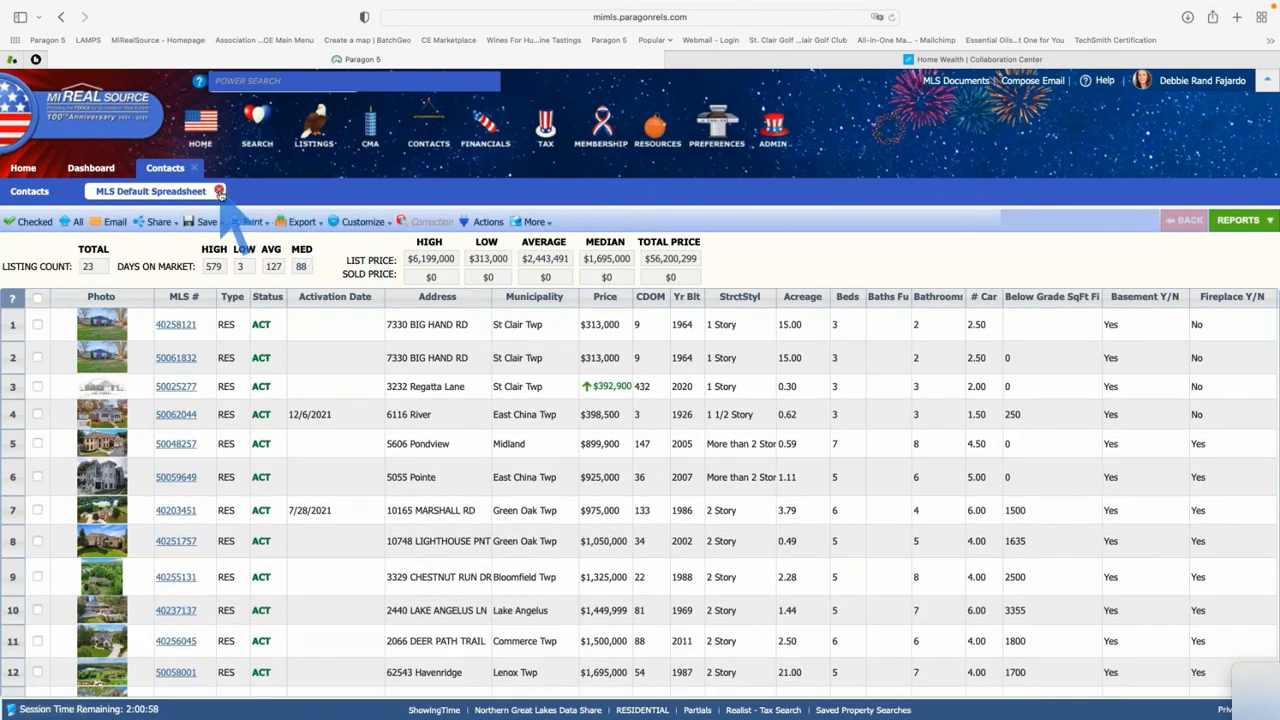
pyautogui.click(219, 191)
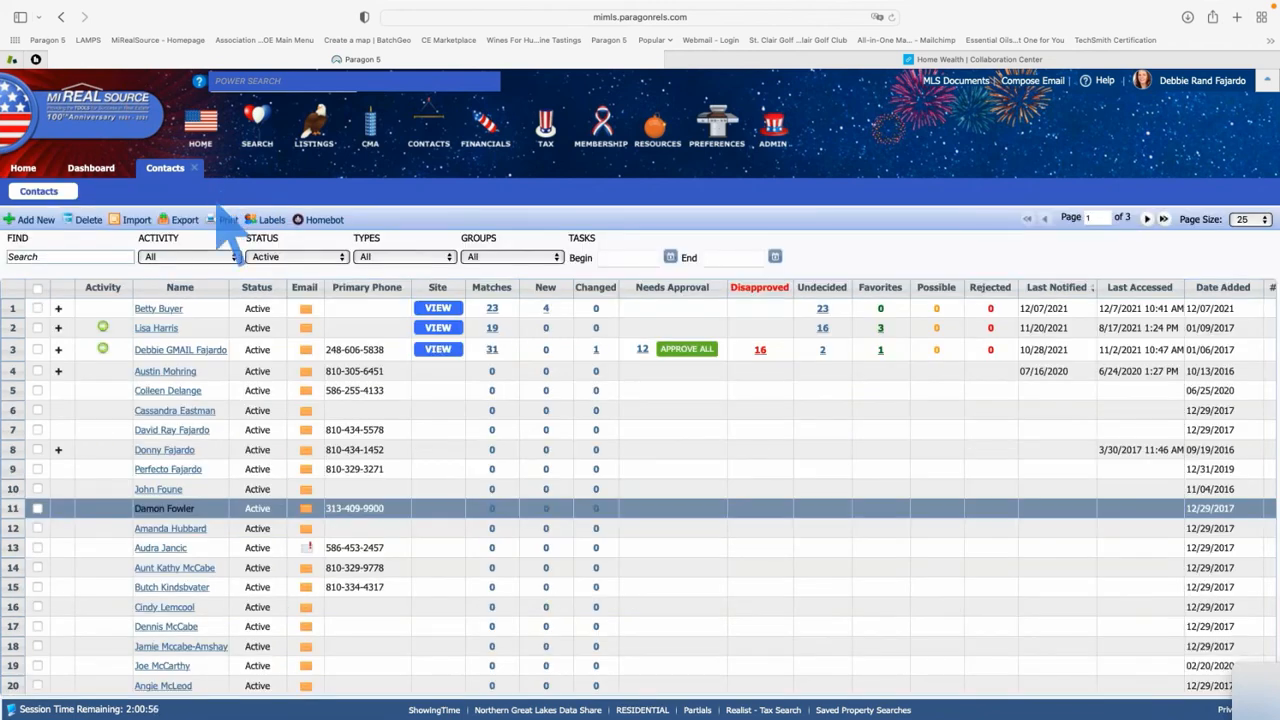
pyautogui.click(59, 312)
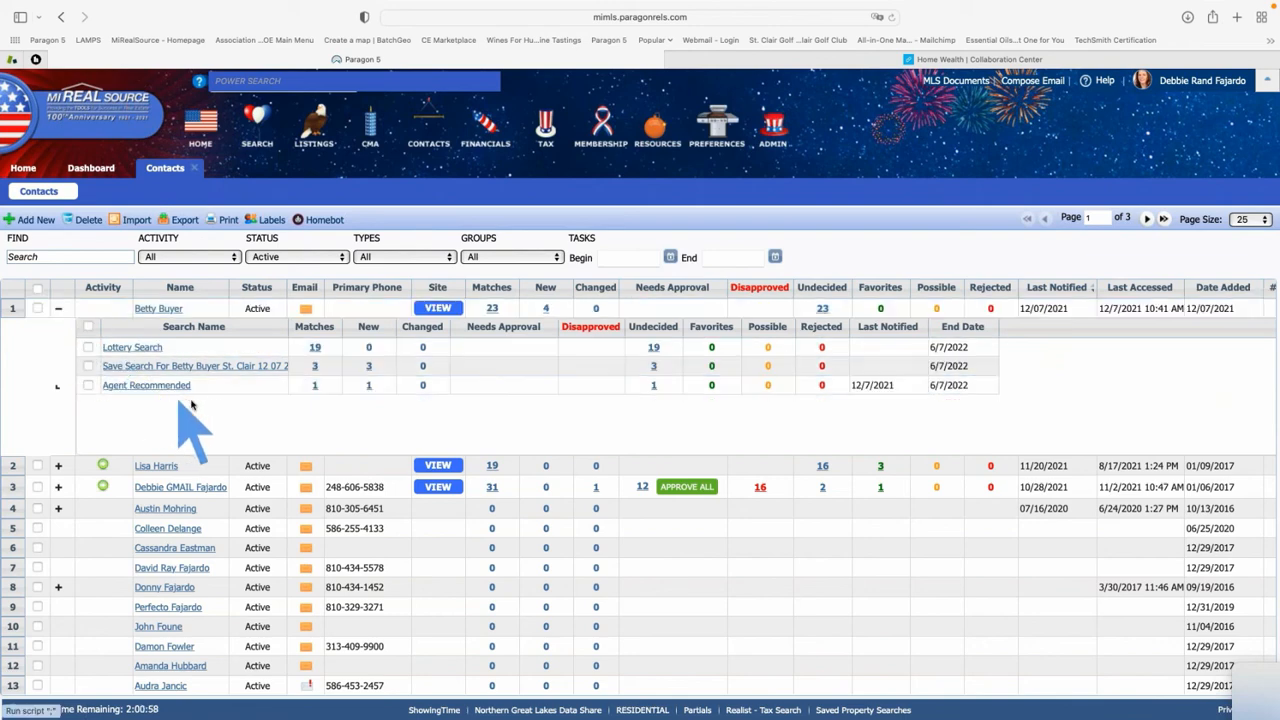
pyautogui.click(314, 387)
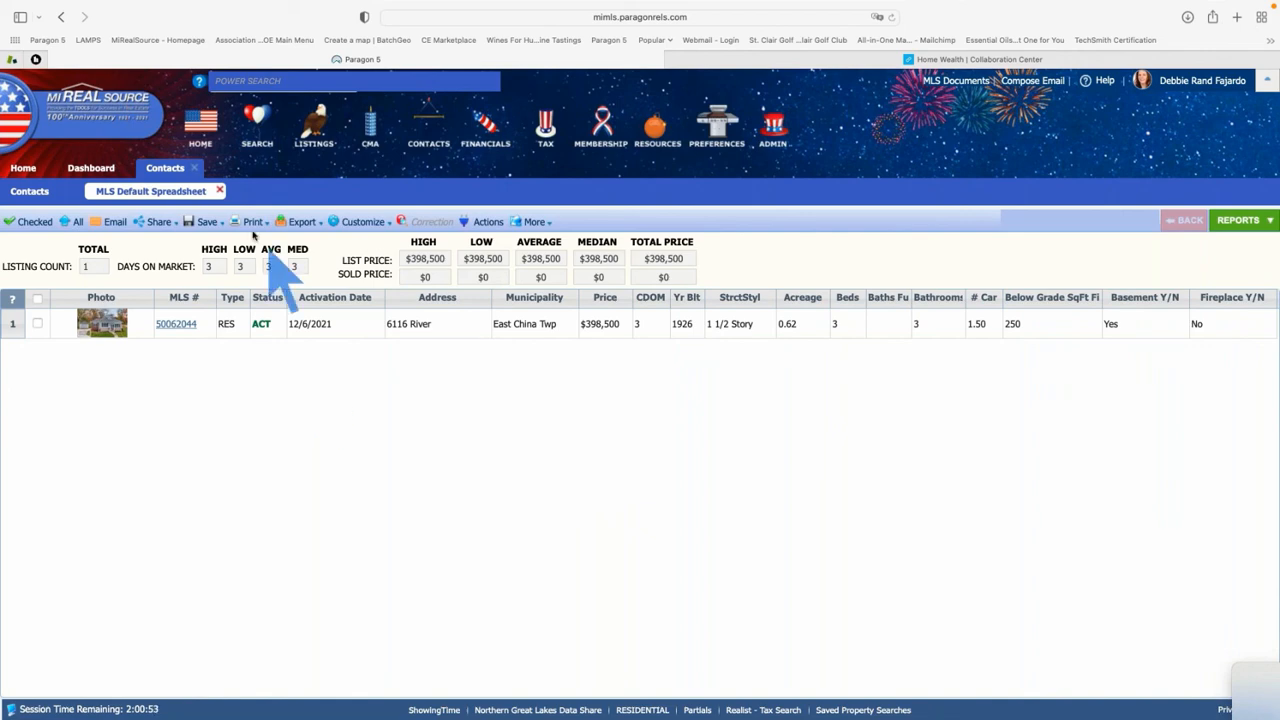
pyautogui.click(220, 191)
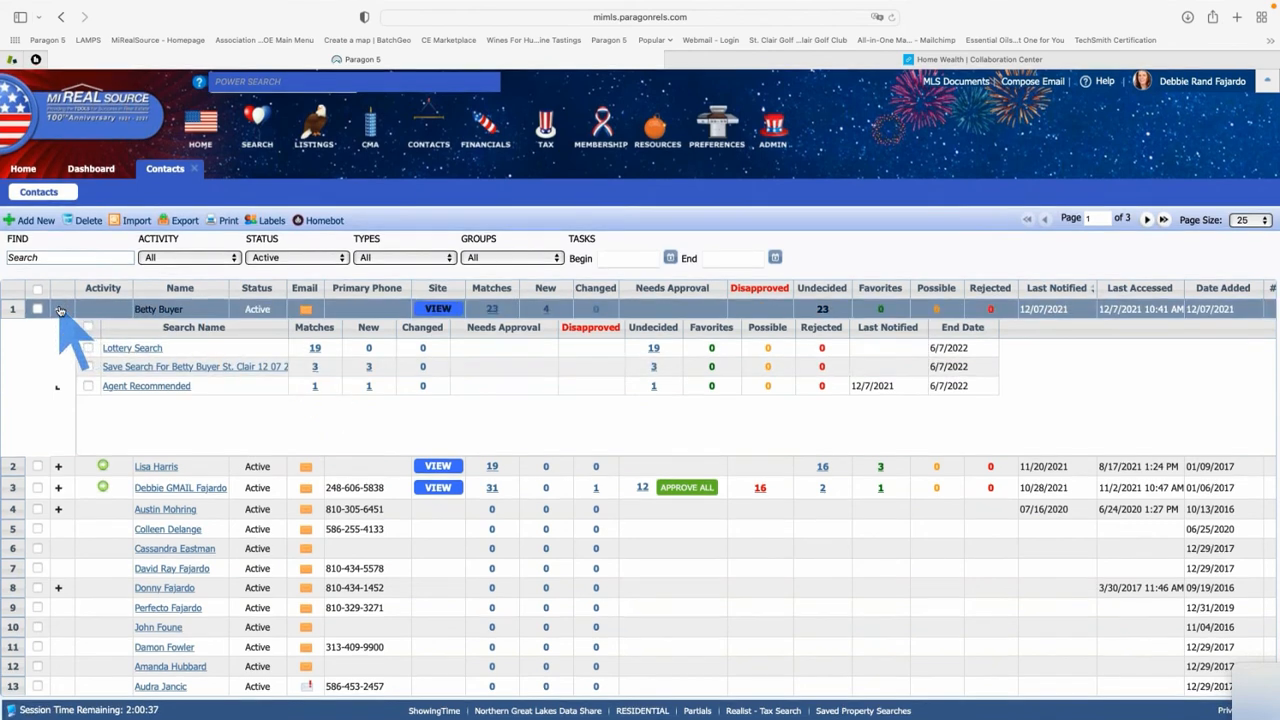
# Collapse the contact's saved searches and scroll the grid right to the # Tasks and Alias columns
pyautogui.click(59, 309)
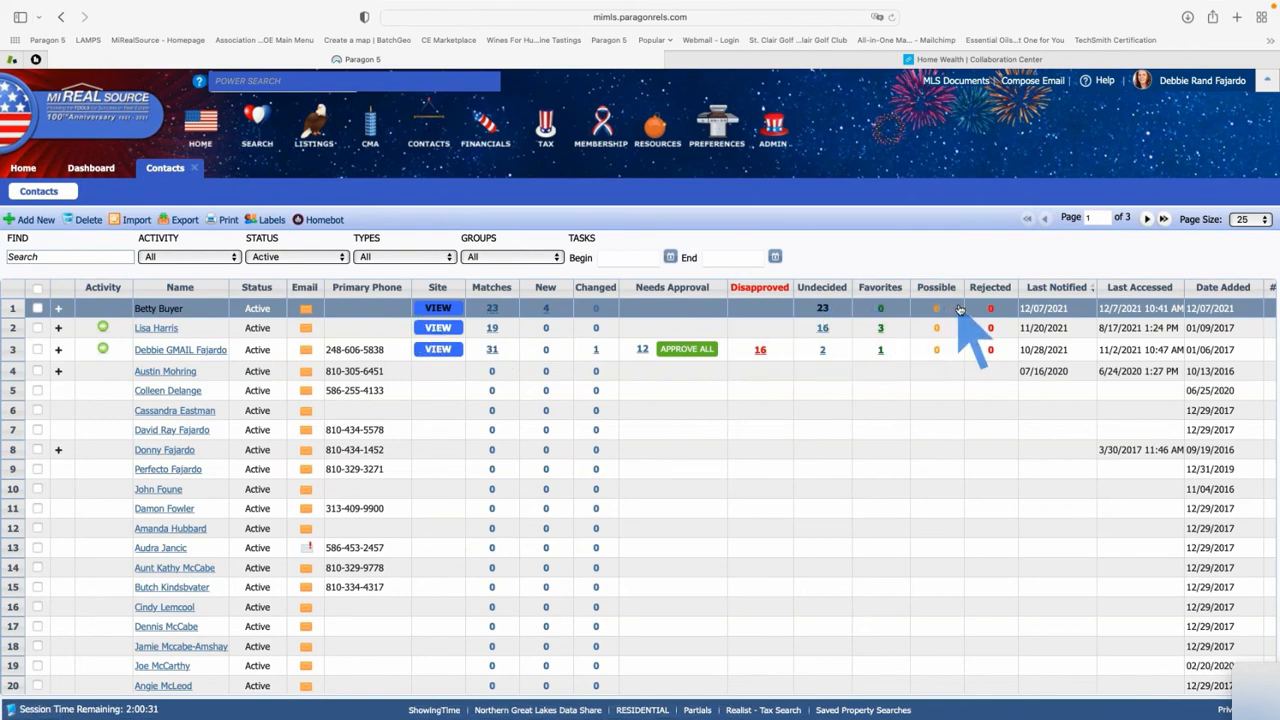
pyautogui.hscroll(1, 961, 309)
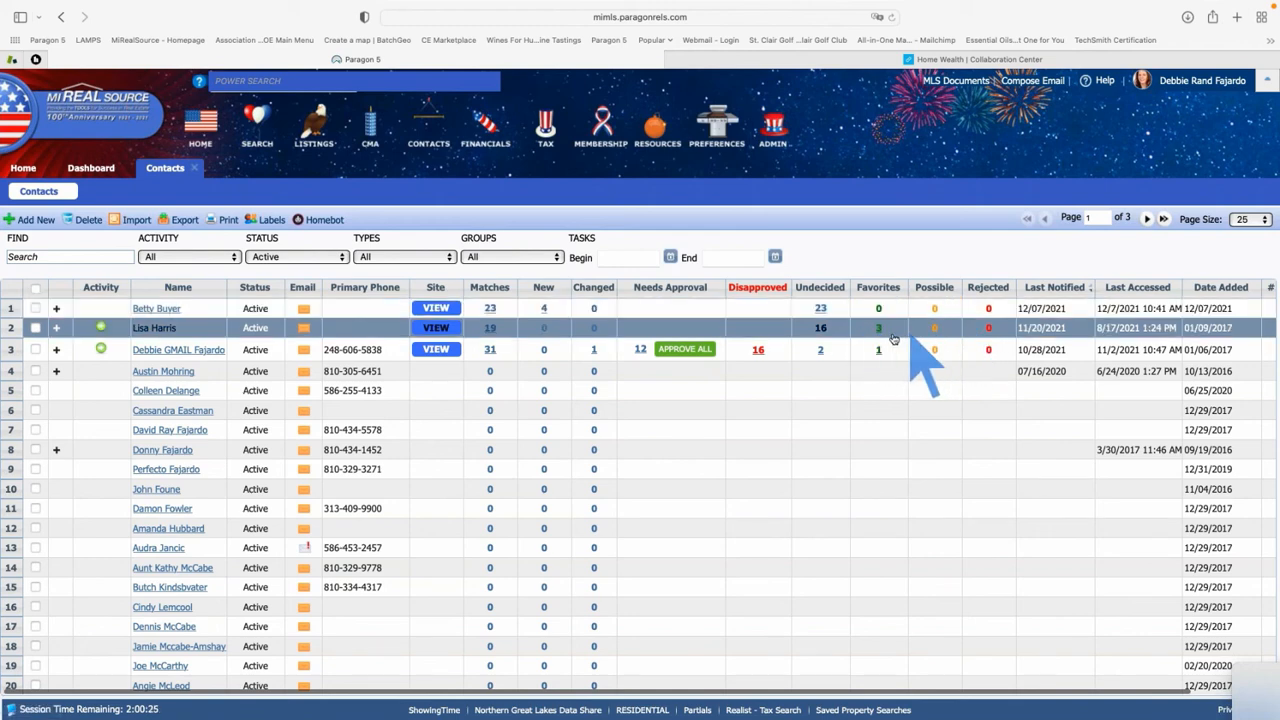
pyautogui.hscroll(3, 828, 340)
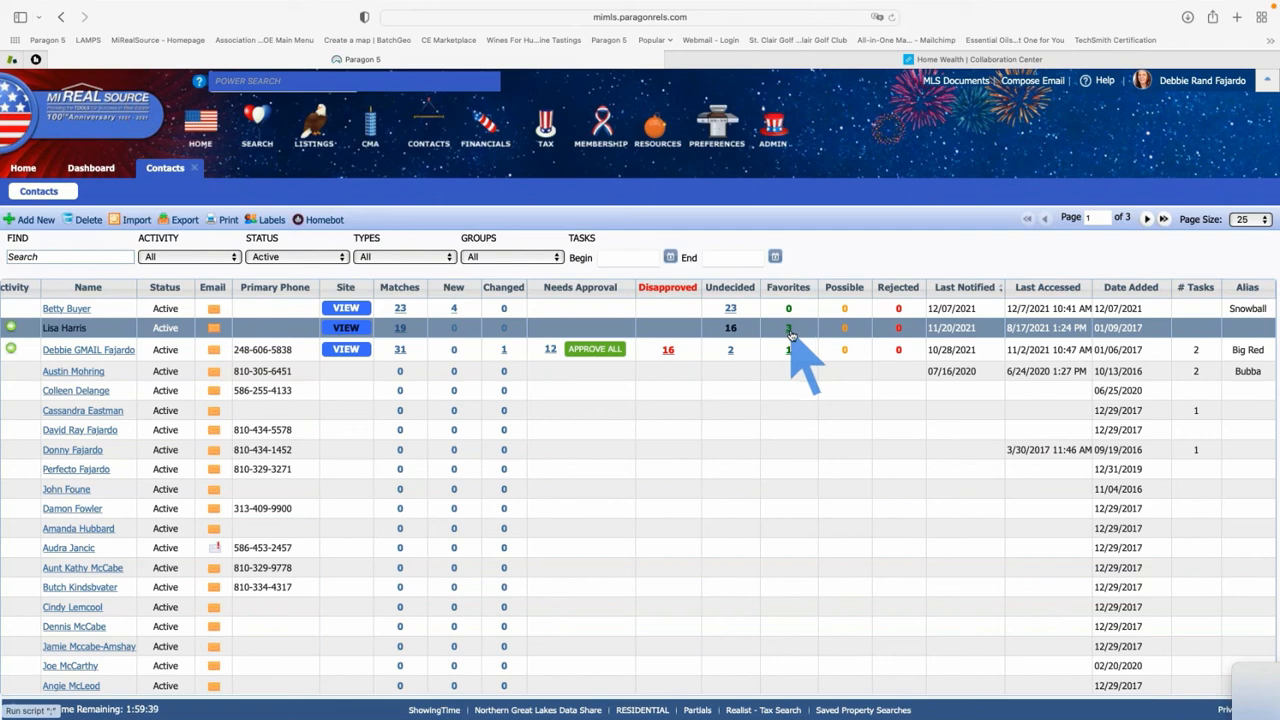
# Check the second client's 3 favorite listings and send them to ShowingTime from Actions
pyautogui.click(790, 331)
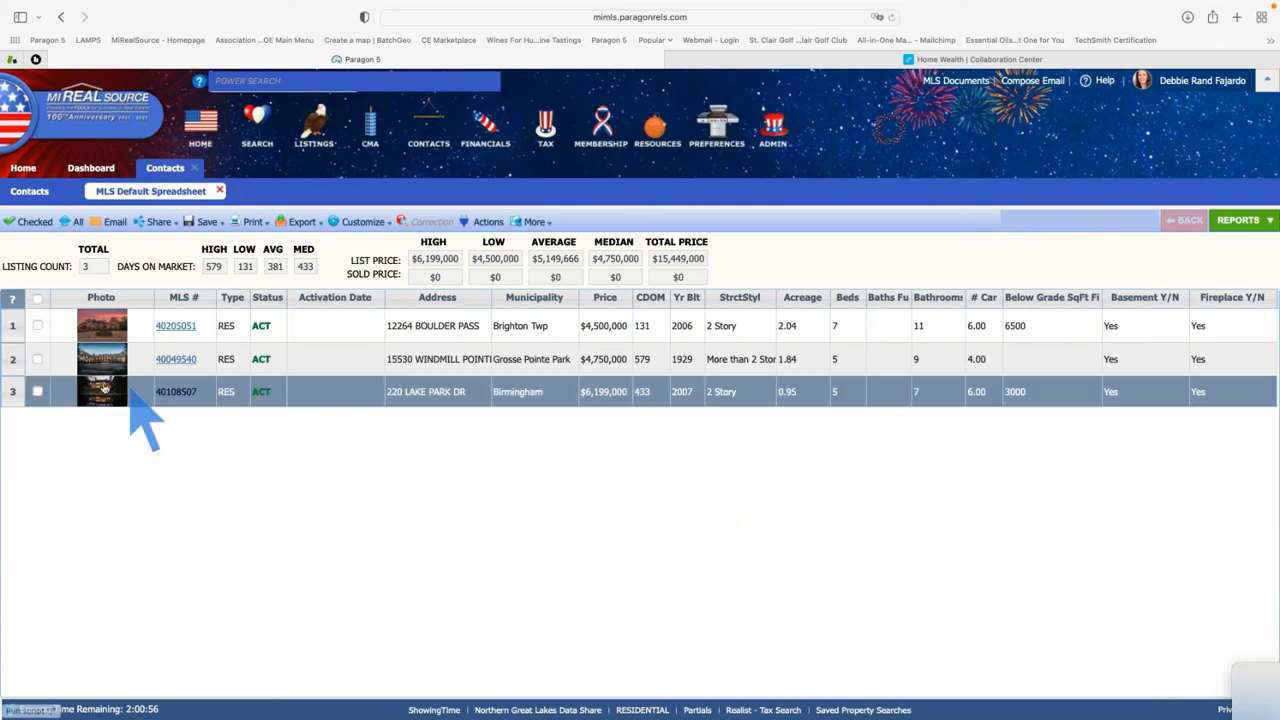
pyautogui.click(39, 300)
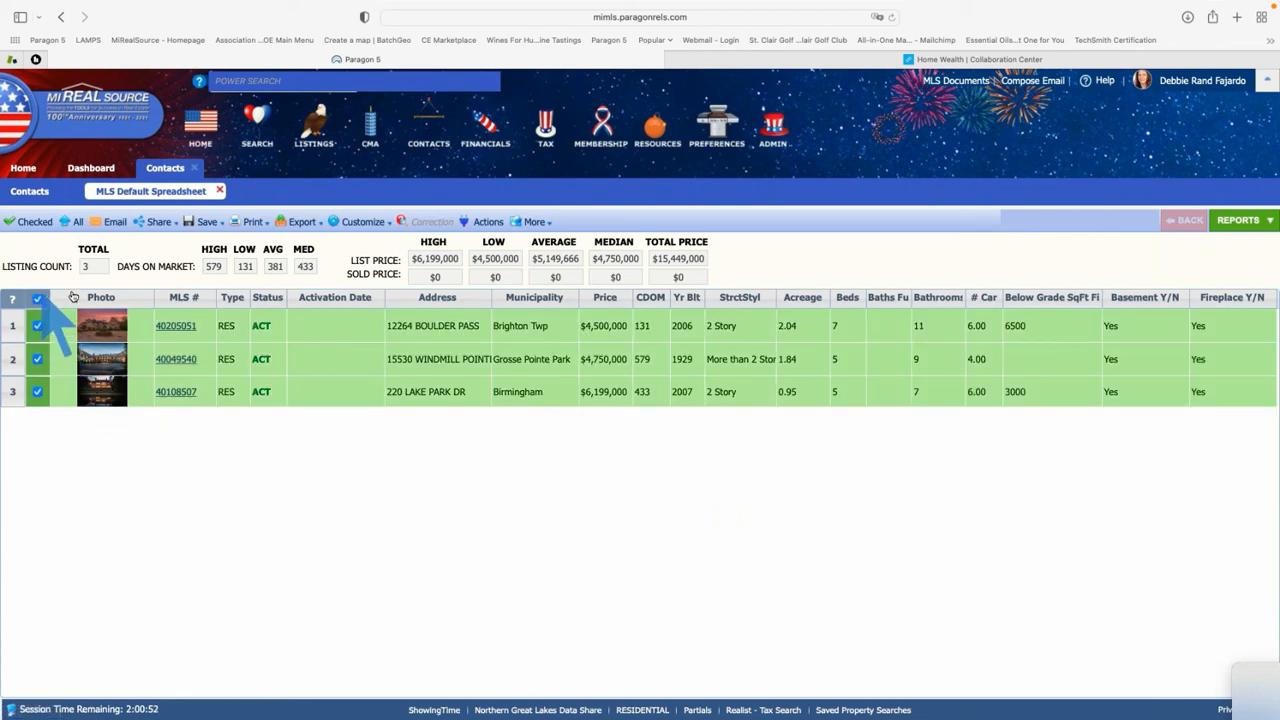
pyautogui.click(531, 223)
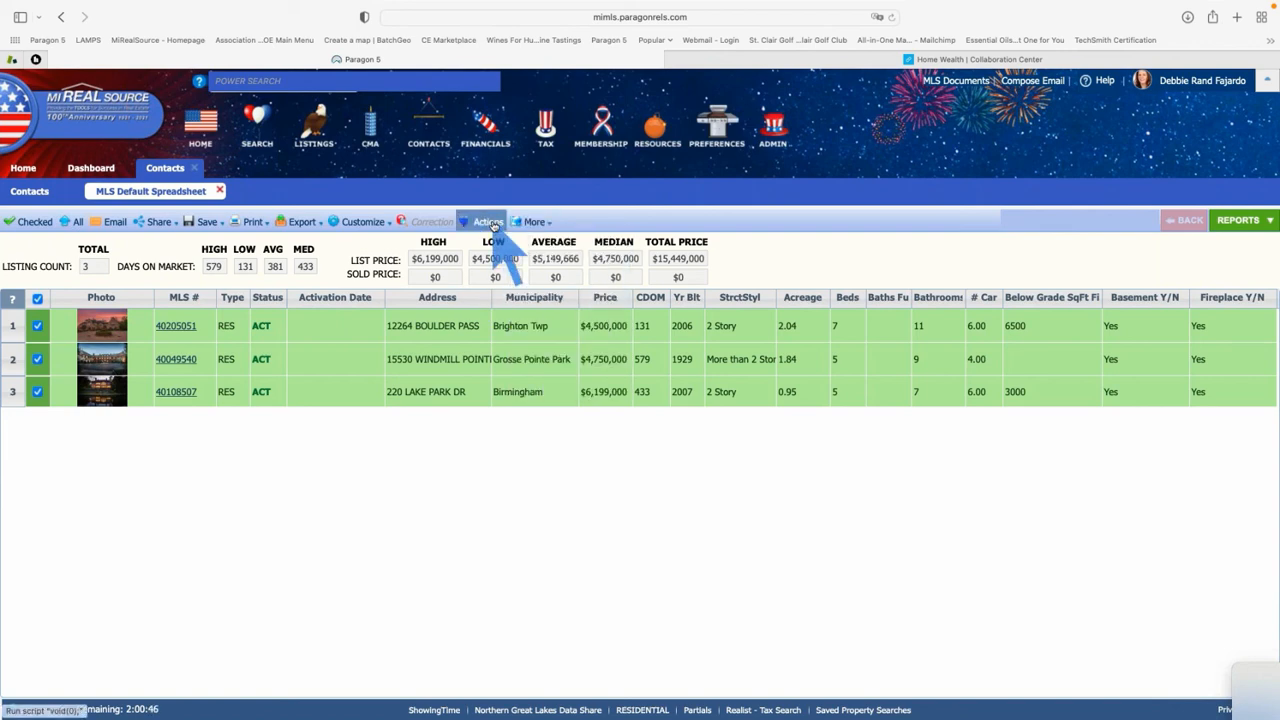
pyautogui.click(493, 224)
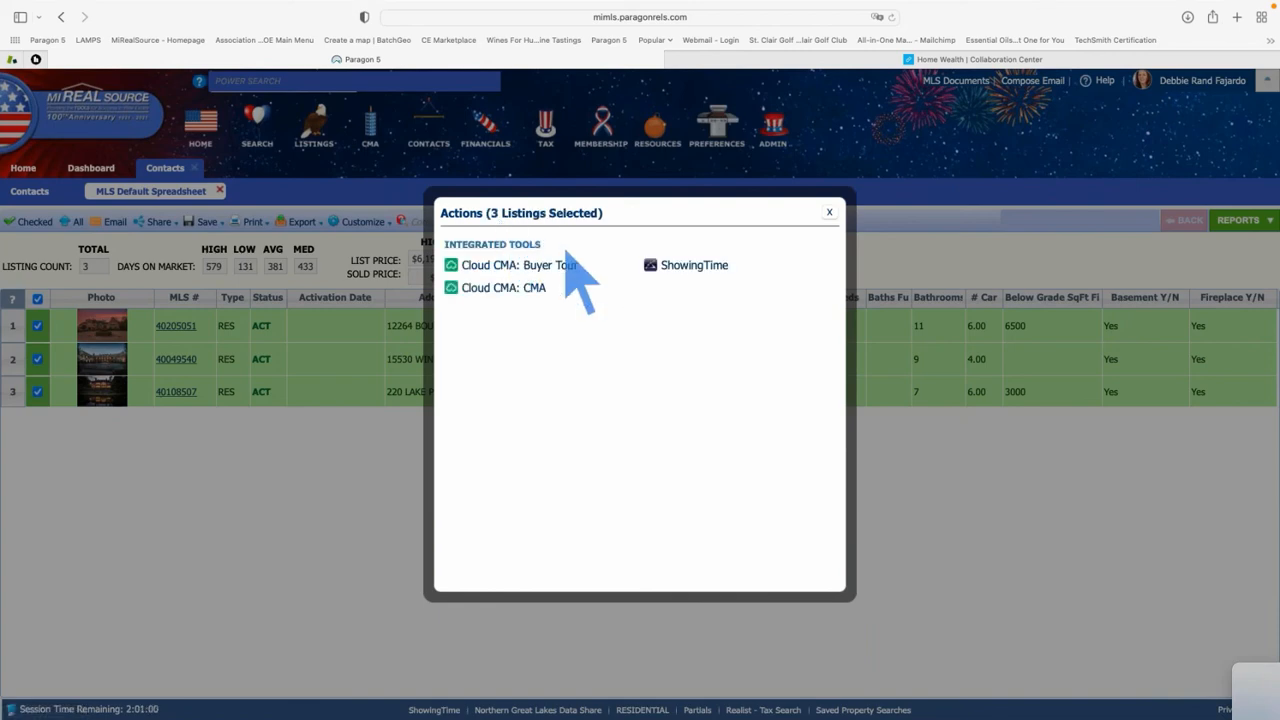
pyautogui.click(710, 266)
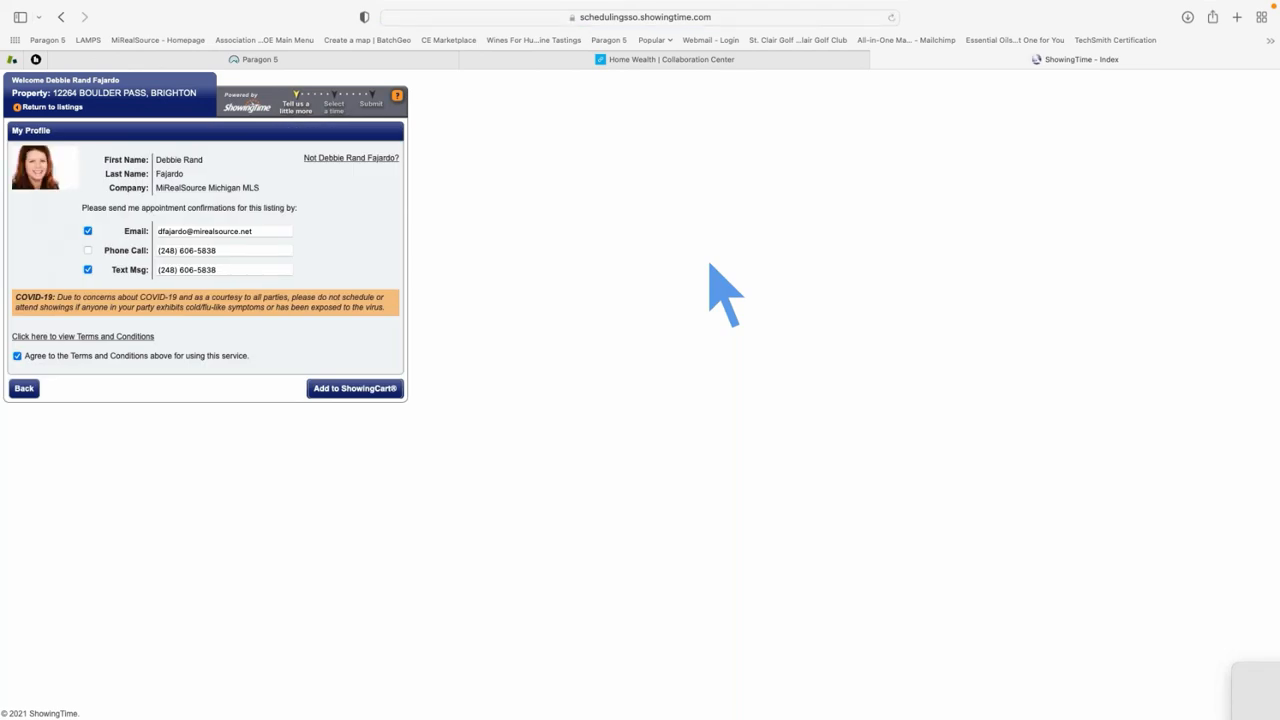
pyautogui.press('super+equal')
pyautogui.press('super+equal')
pyautogui.press('super+equal')
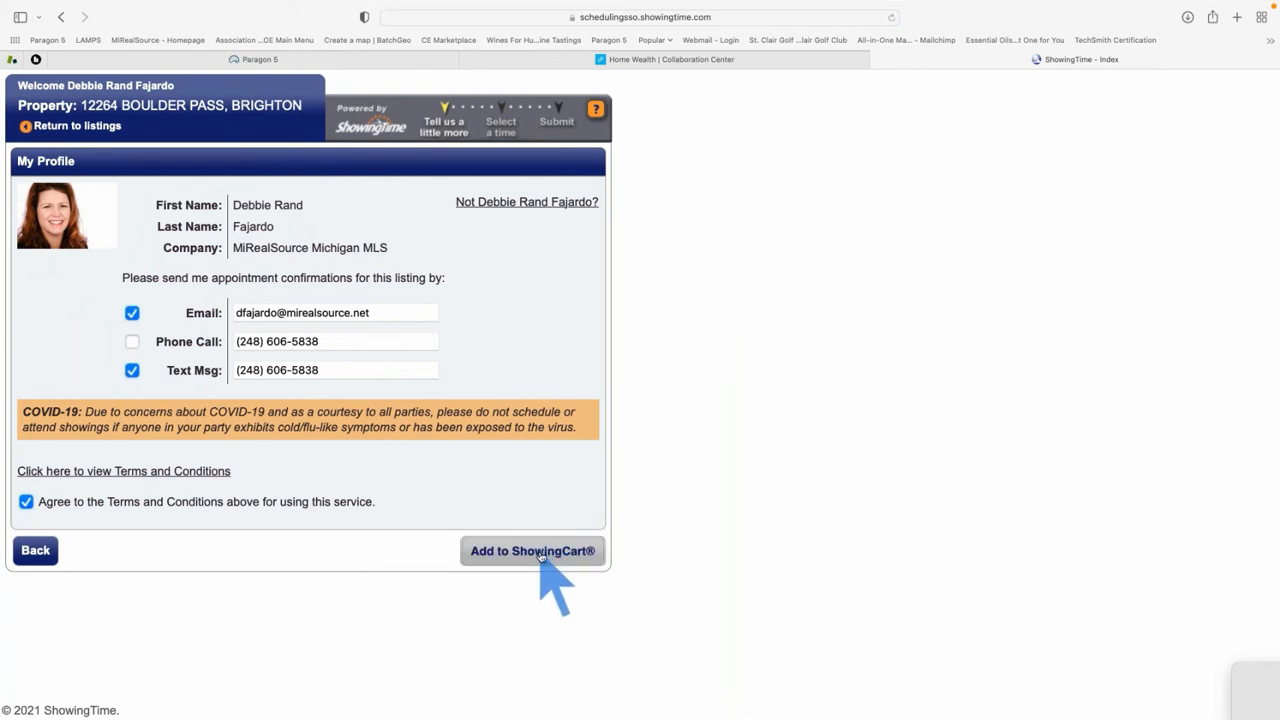
pyautogui.click(532, 551)
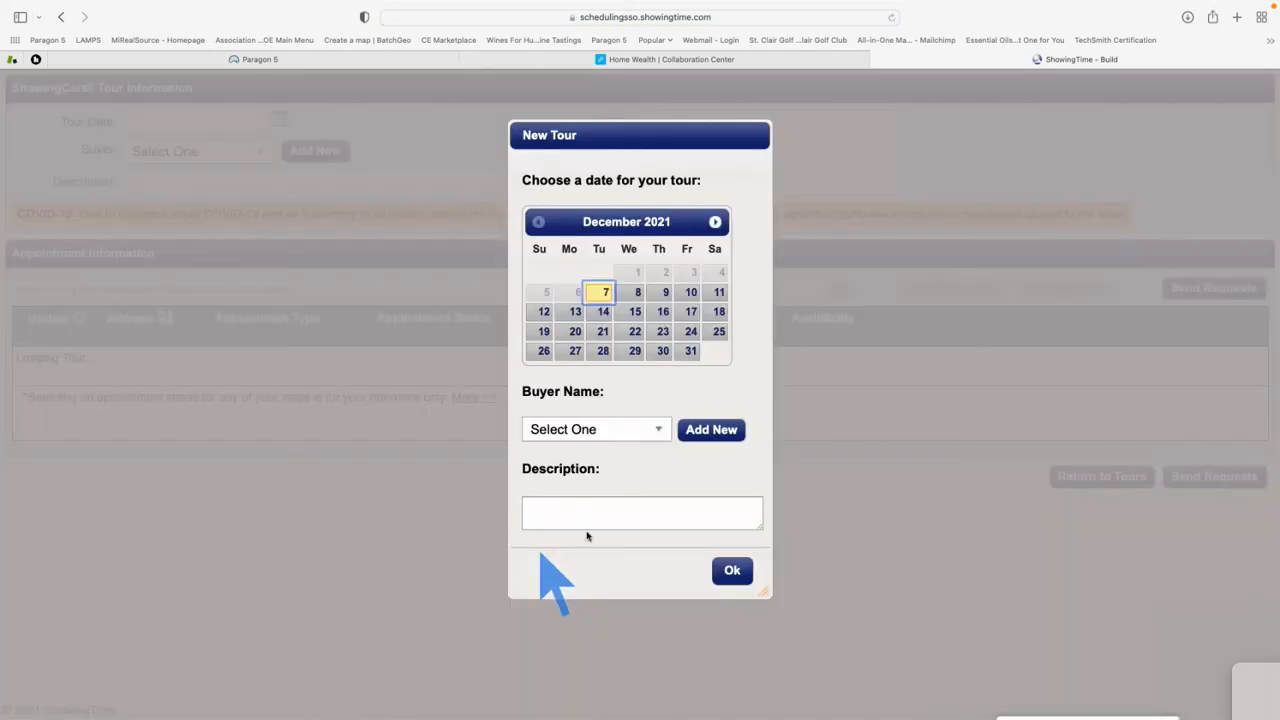
# Create the new tour dated December 8, 2021 with the chosen buyer selected
pyautogui.click(636, 293)
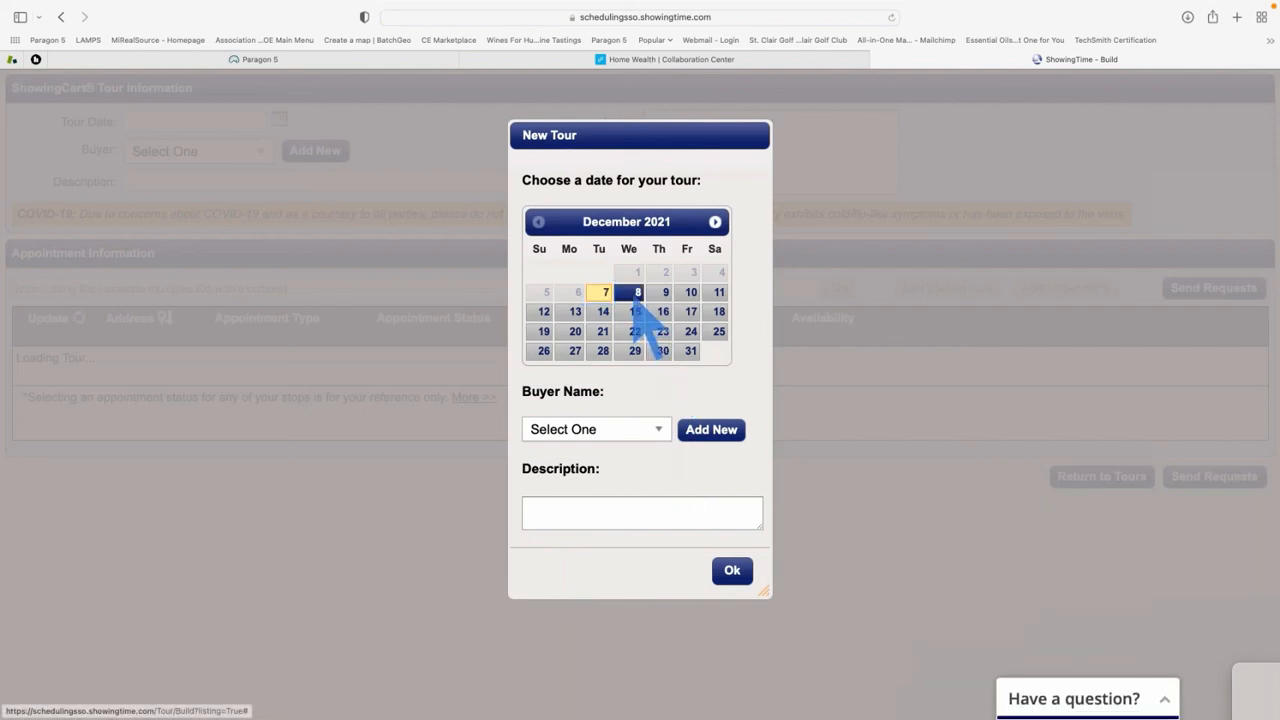
pyautogui.click(662, 431)
pyautogui.click(603, 511)
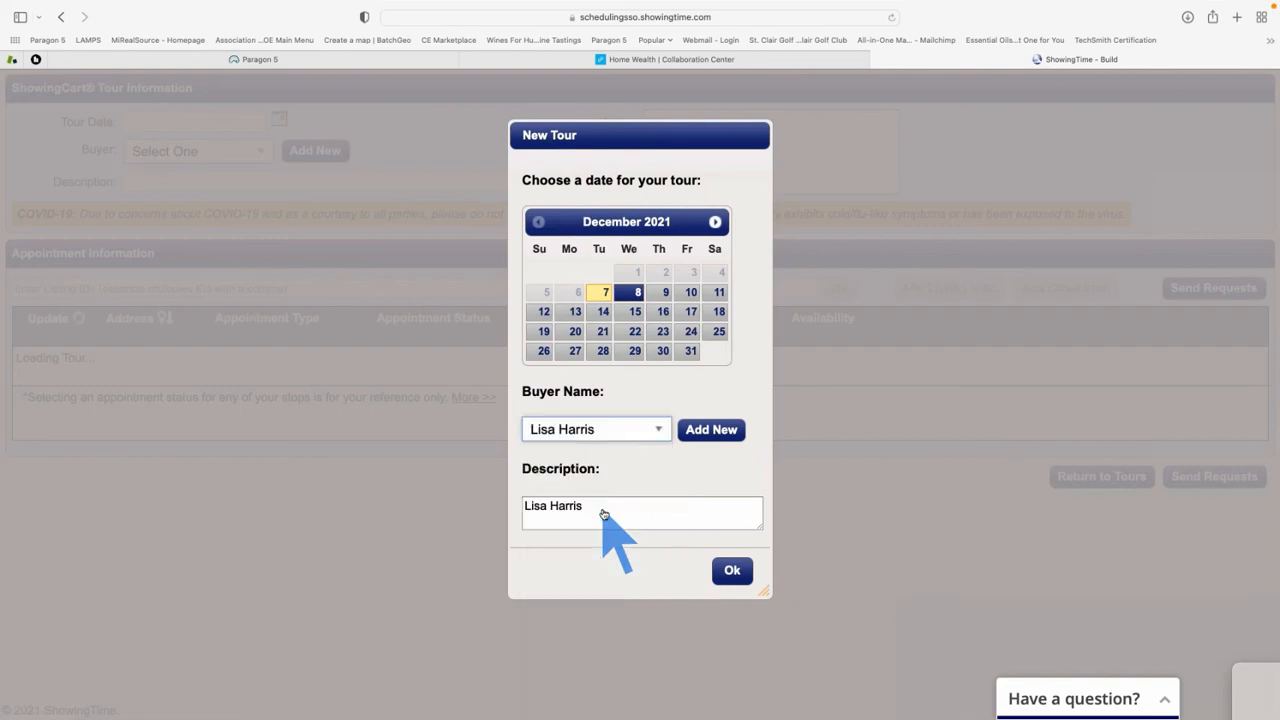
pyautogui.click(732, 572)
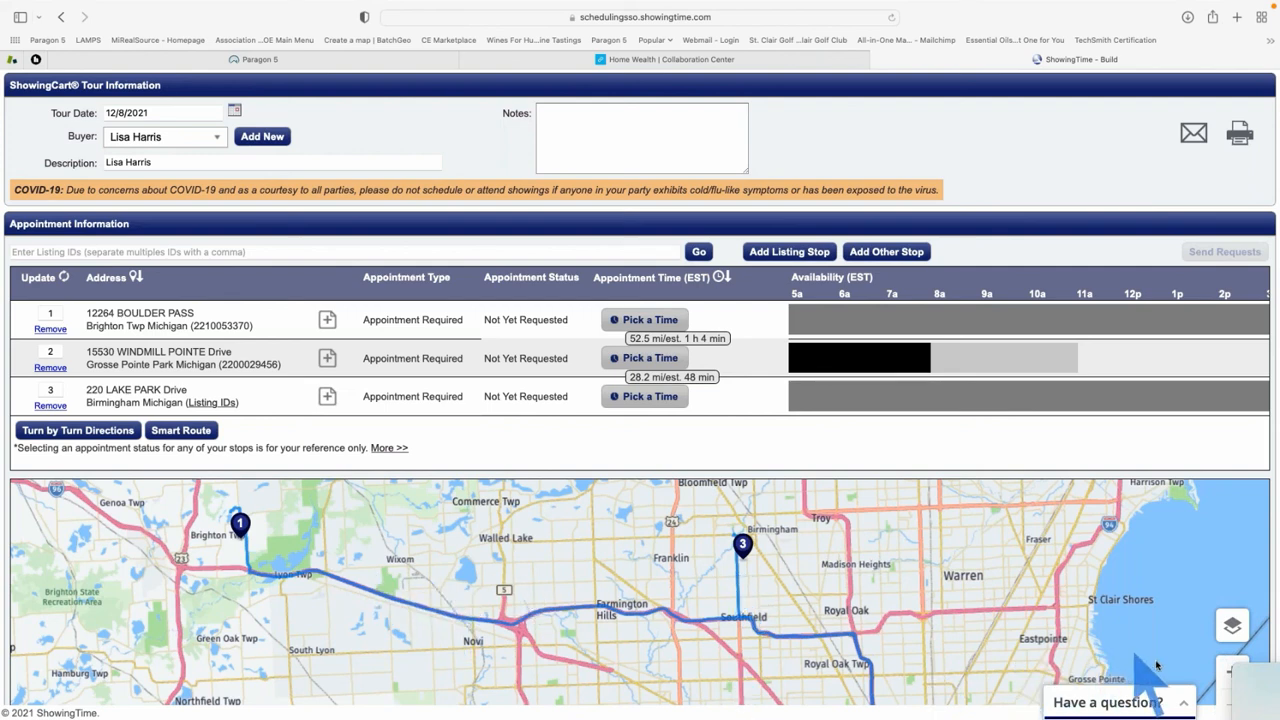
pyautogui.scroll(-5, 1199, 668)
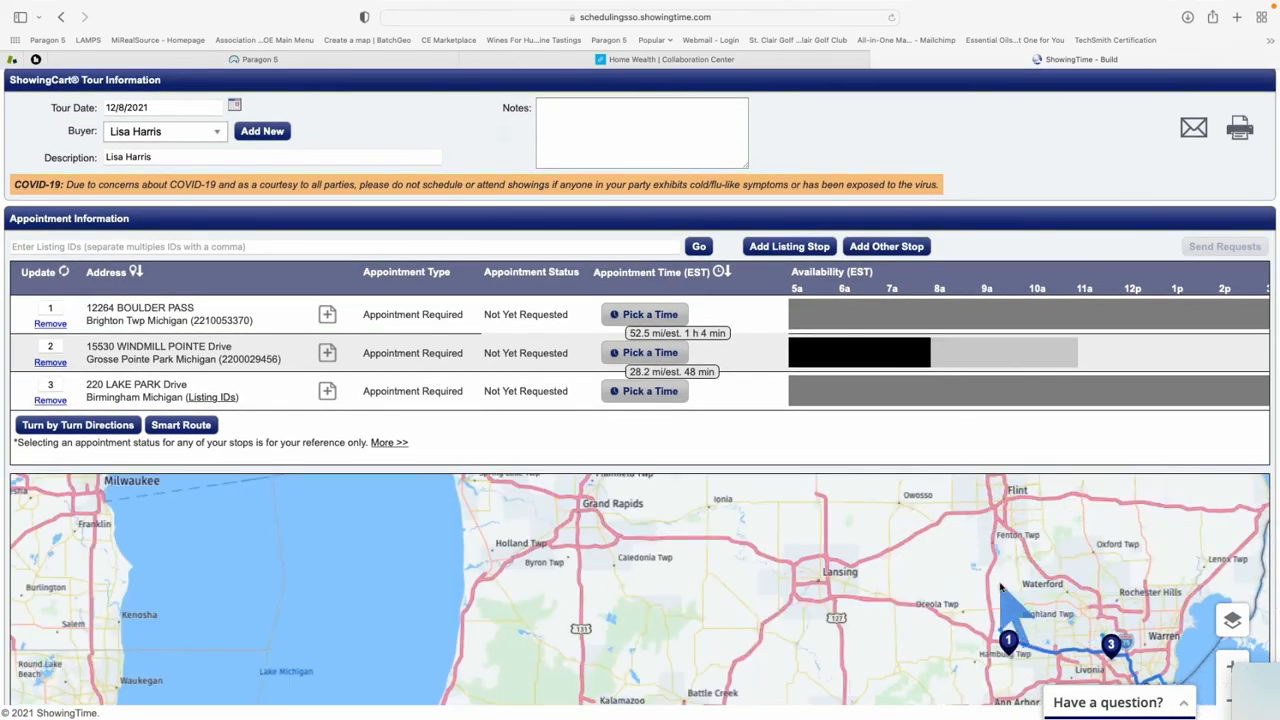
pyautogui.scroll(5, 1003, 595)
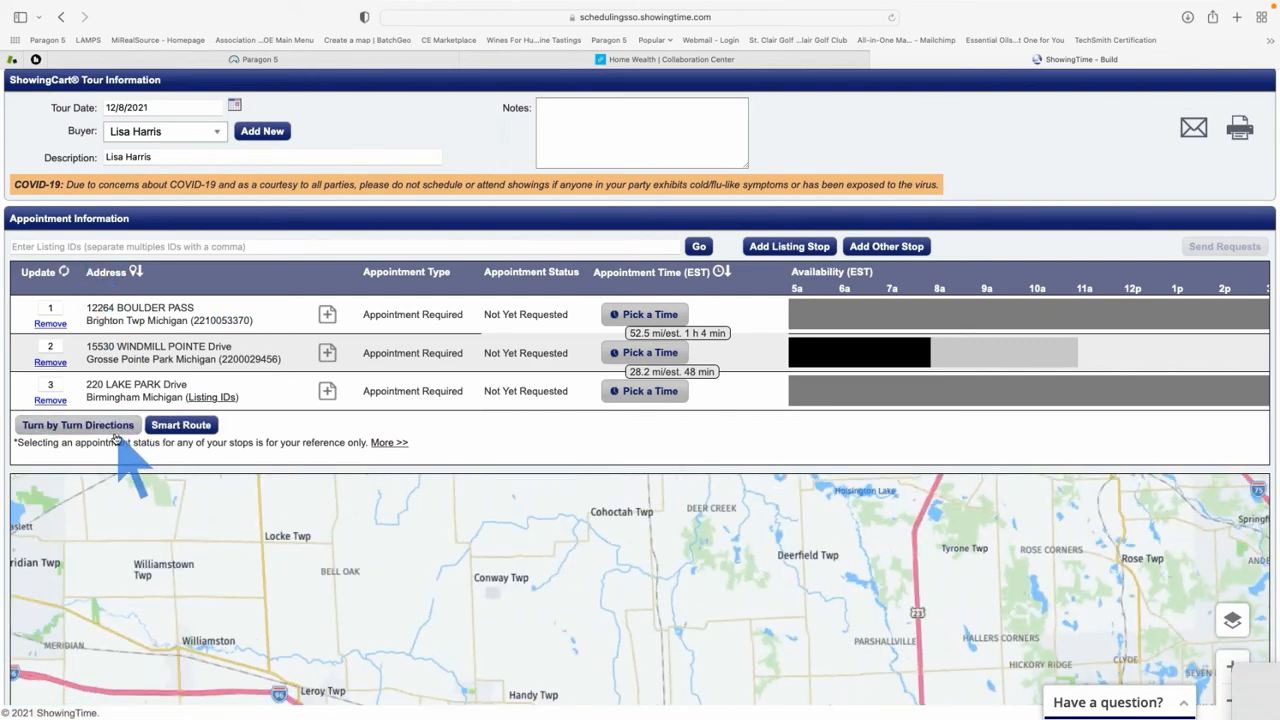
# Apply Smart Route to reorder the three stops and scroll the Availability timeline
pyautogui.click(181, 427)
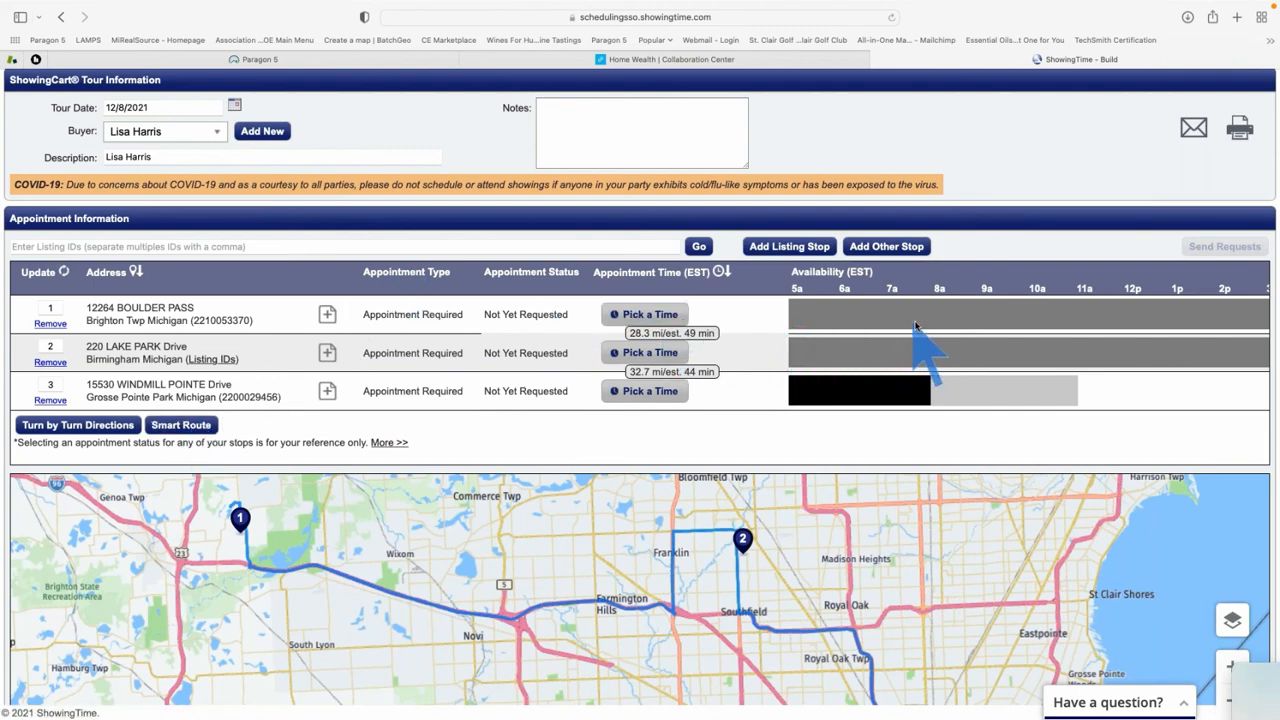
pyautogui.hscroll(5, 914, 326)
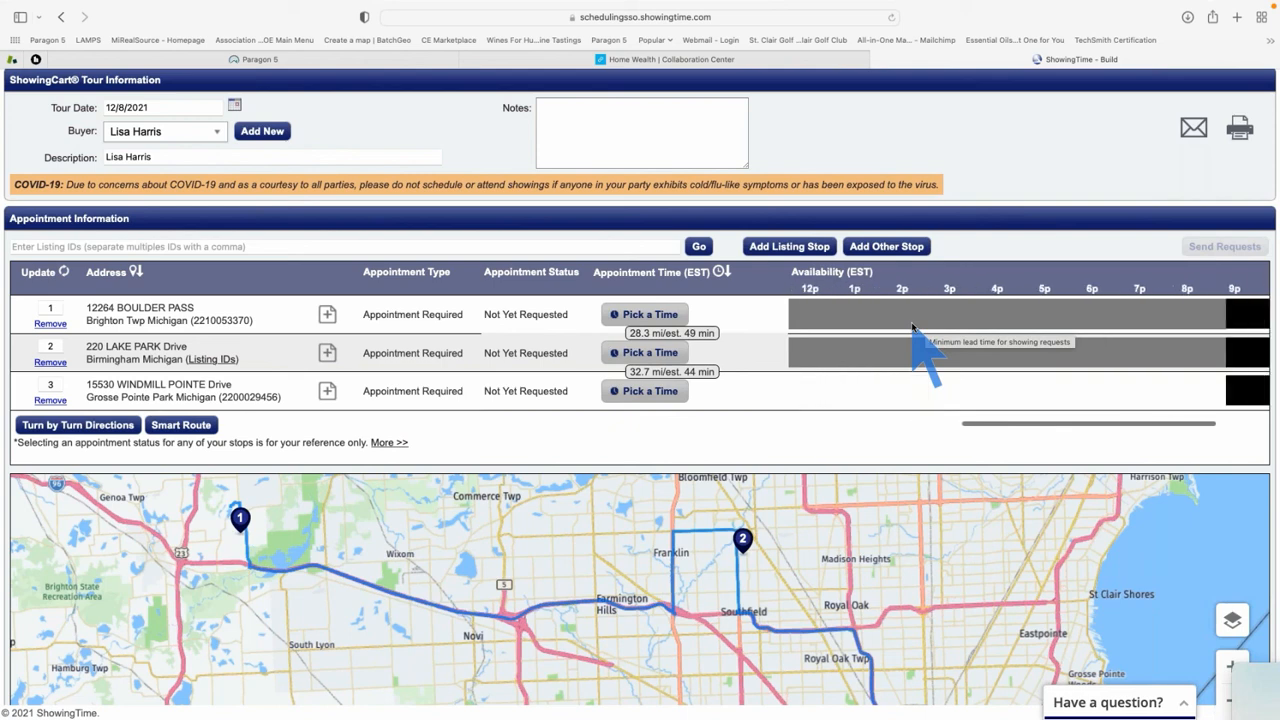
pyautogui.hscroll(-5, 915, 335)
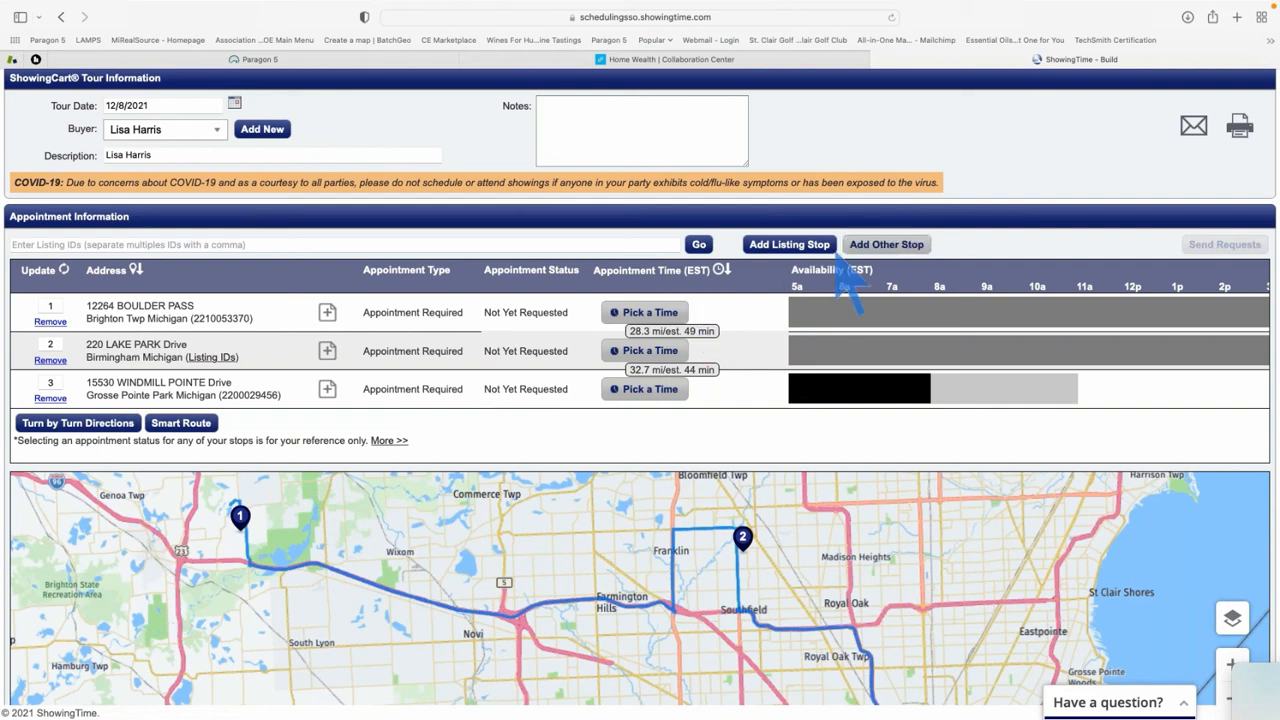
# Open the tour printout as the Buyer's version with listing image, directions and map shown
pyautogui.click(1238, 131)
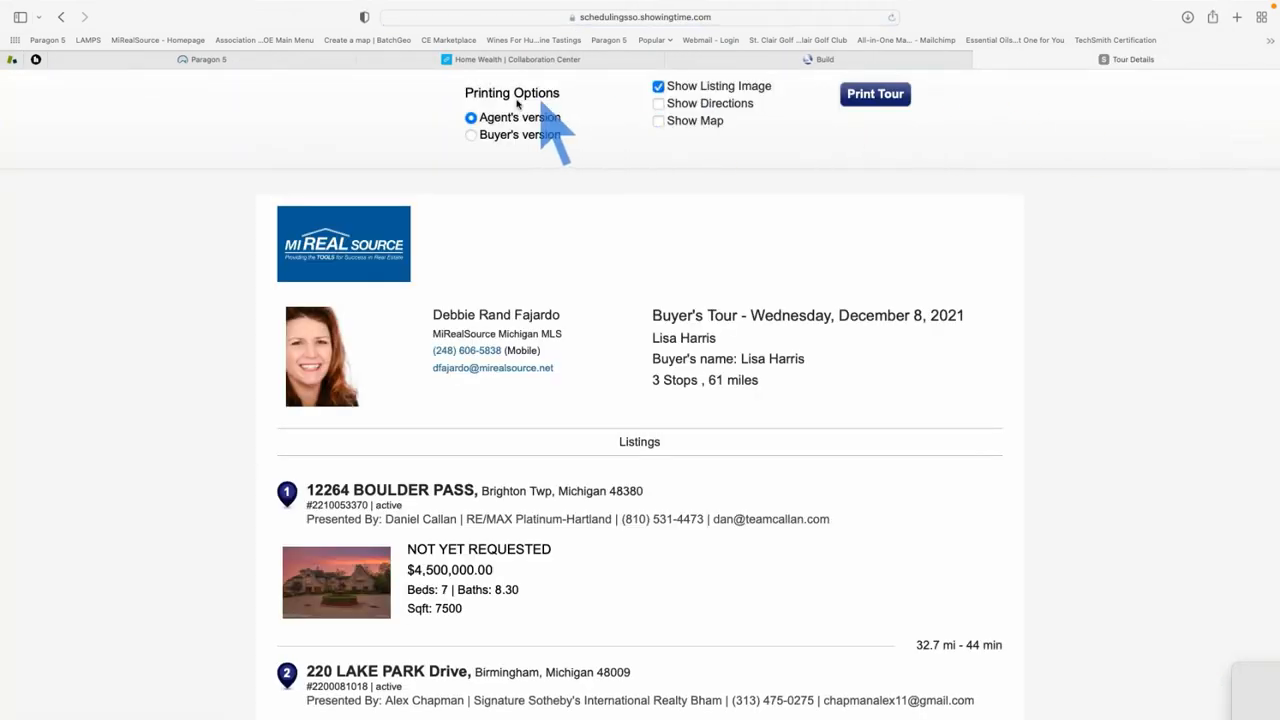
pyautogui.click(470, 135)
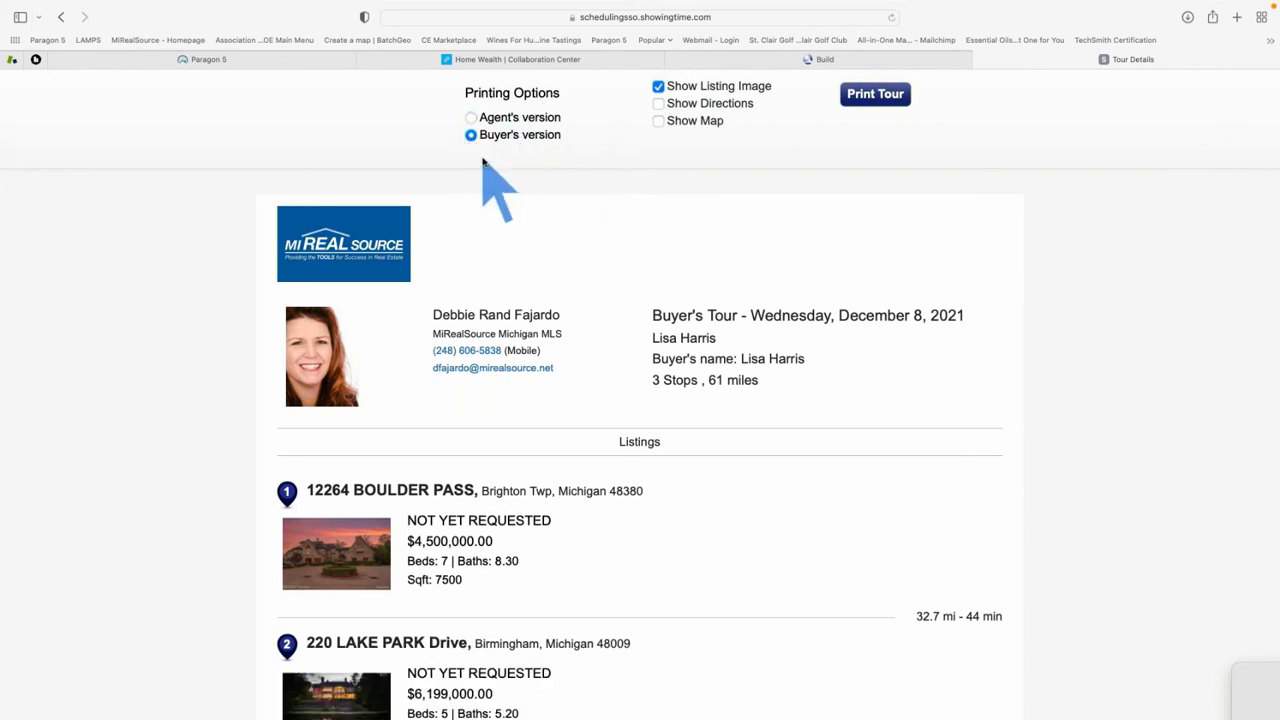
pyautogui.click(662, 105)
pyautogui.click(659, 122)
# Scroll through the buyer's printout, selecting the first listing's NOT YET REQUESTED status
pyautogui.scroll(-2, 860, 318)
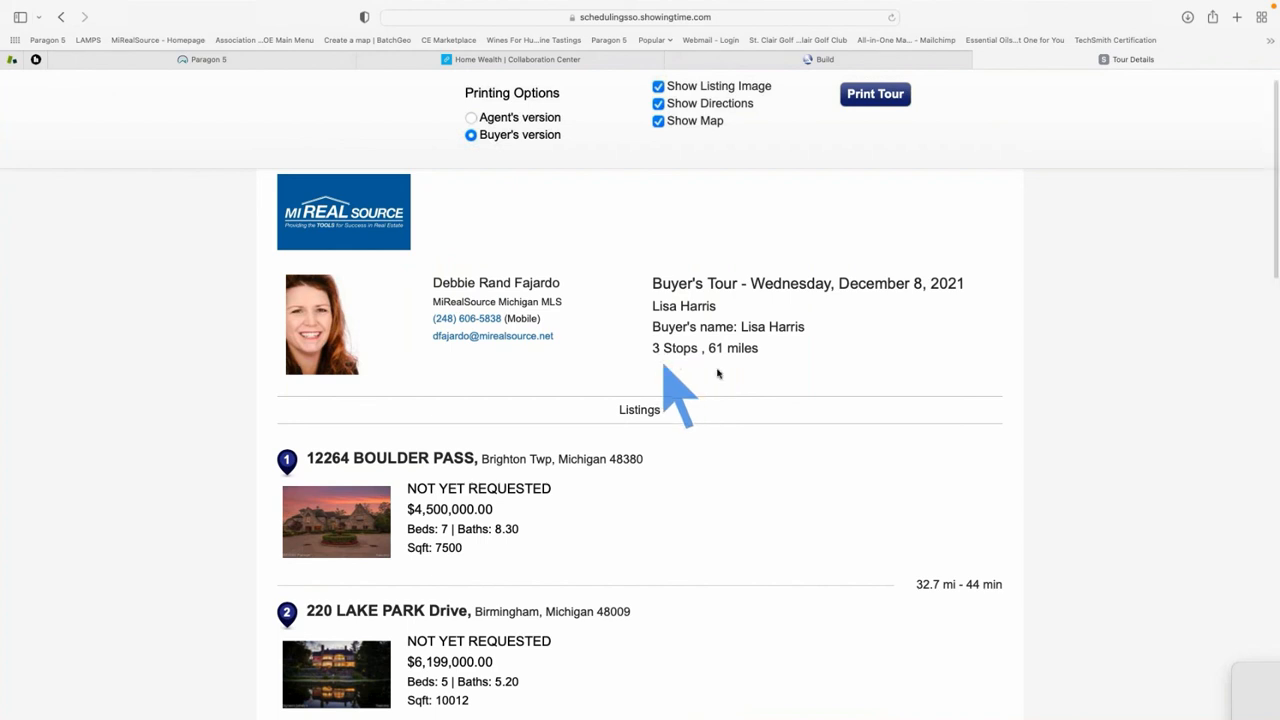
pyautogui.scroll(-5, 798, 336)
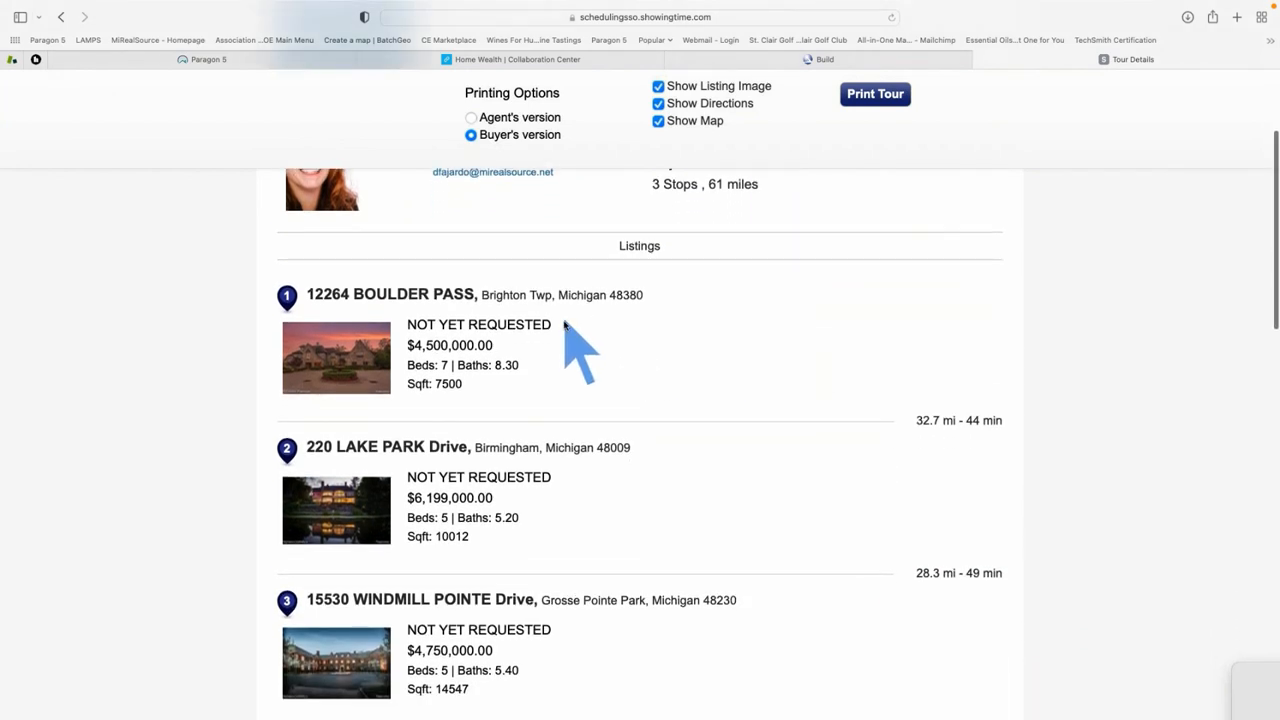
pyautogui.moveTo(560, 324); pyautogui.dragTo(408, 324)
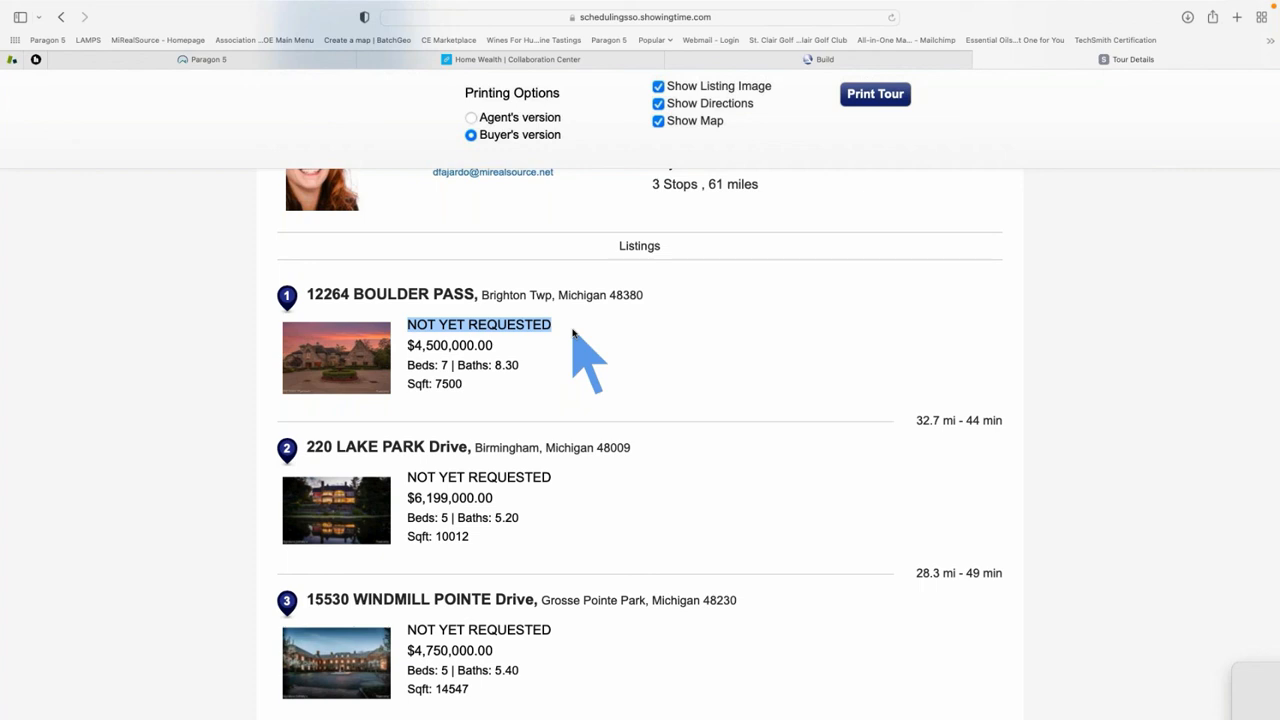
pyautogui.scroll(-5, 633, 377)
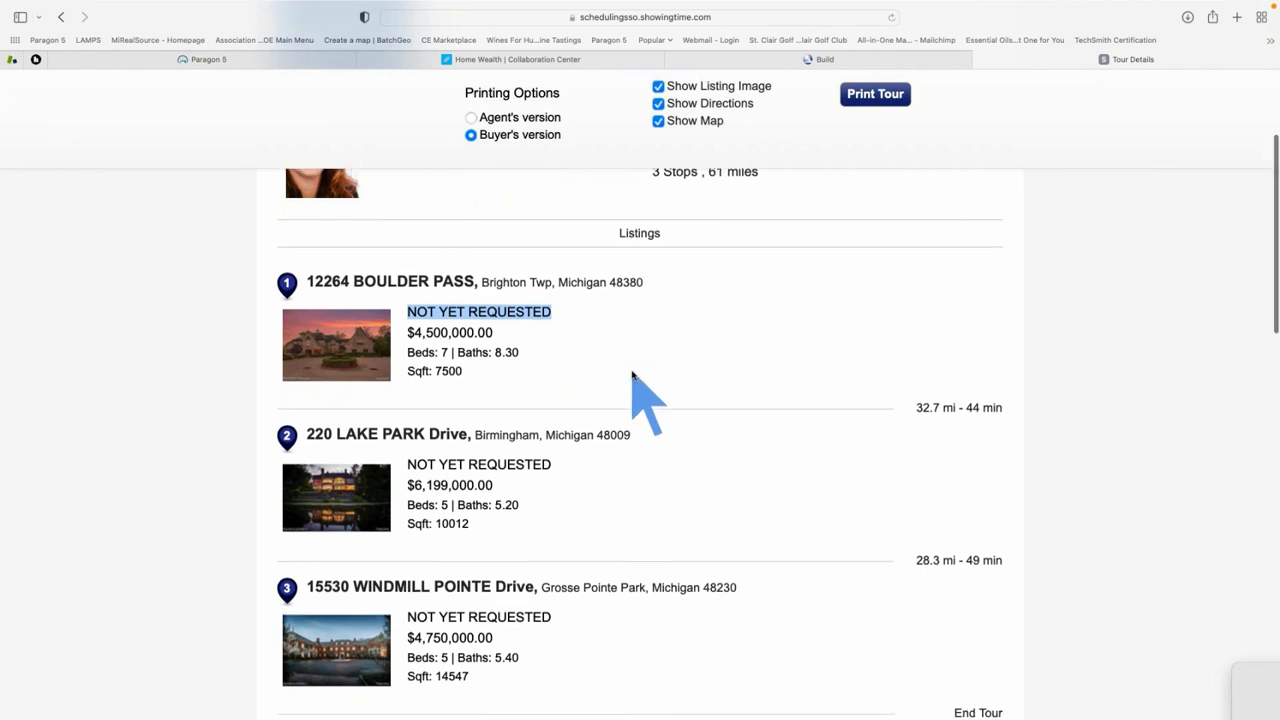
pyautogui.scroll(-3, 640, 390)
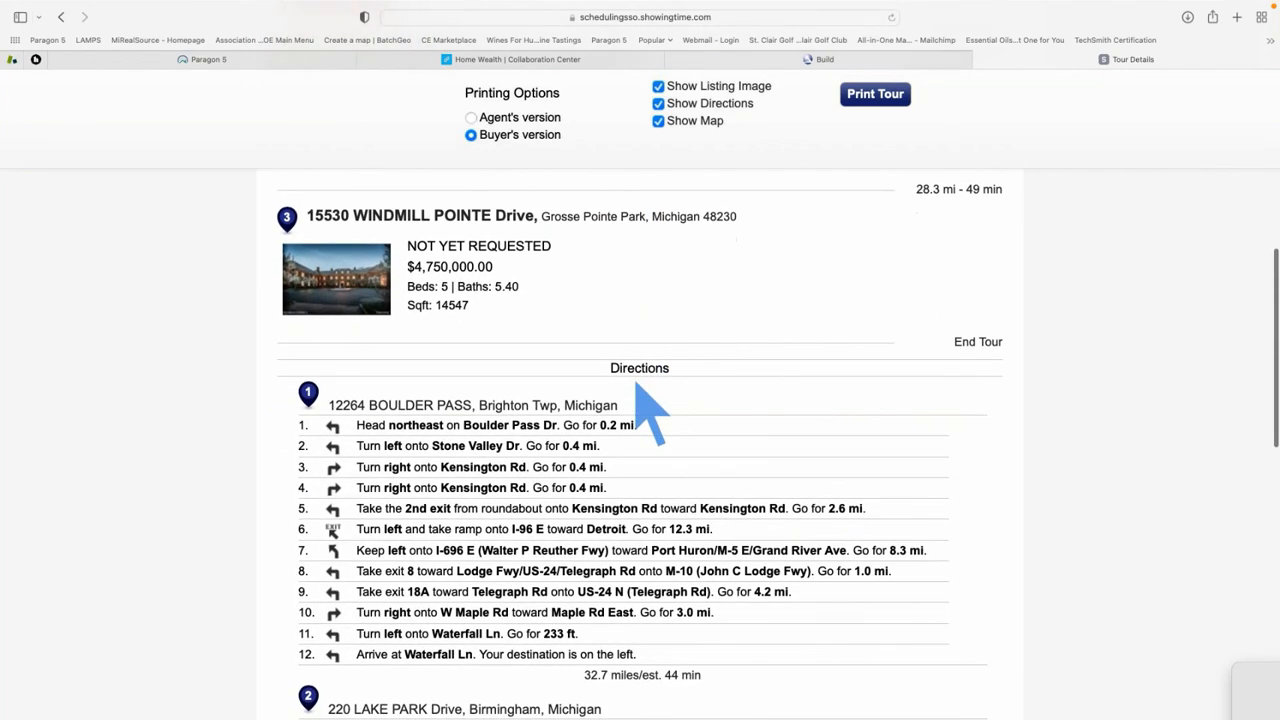
pyautogui.scroll(-14, 688, 497)
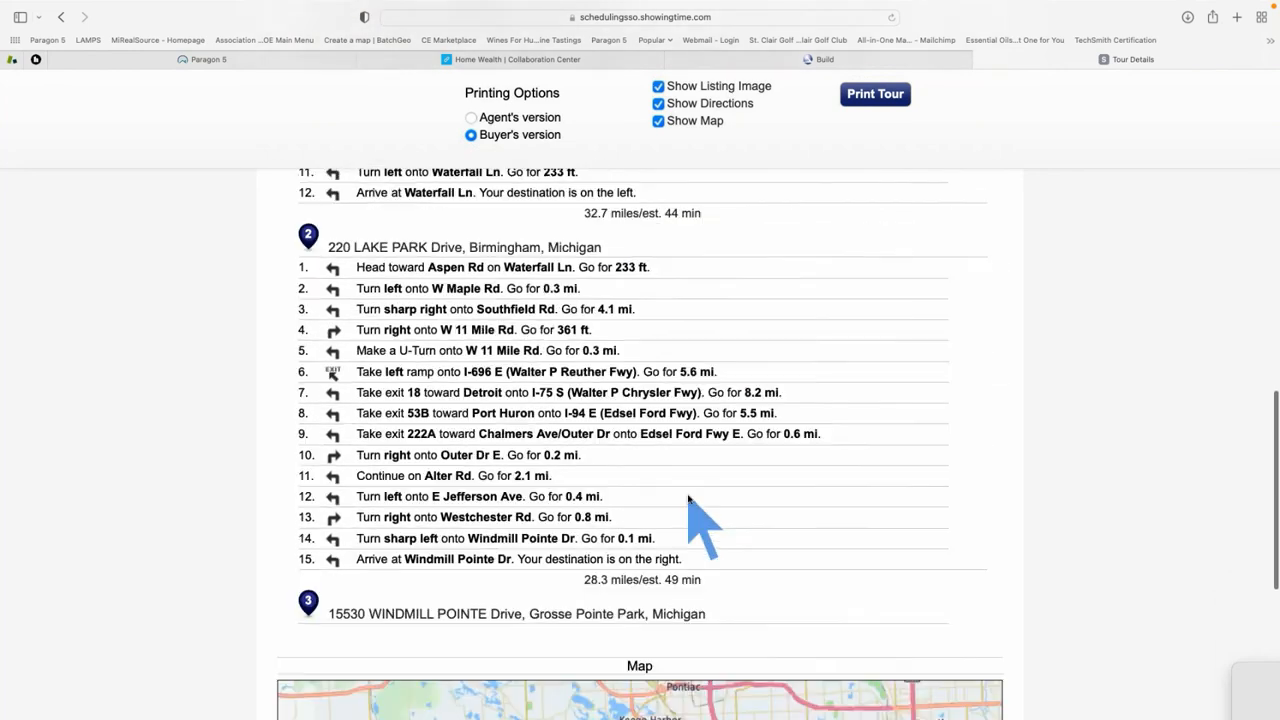
pyautogui.scroll(-4, 1077, 472)
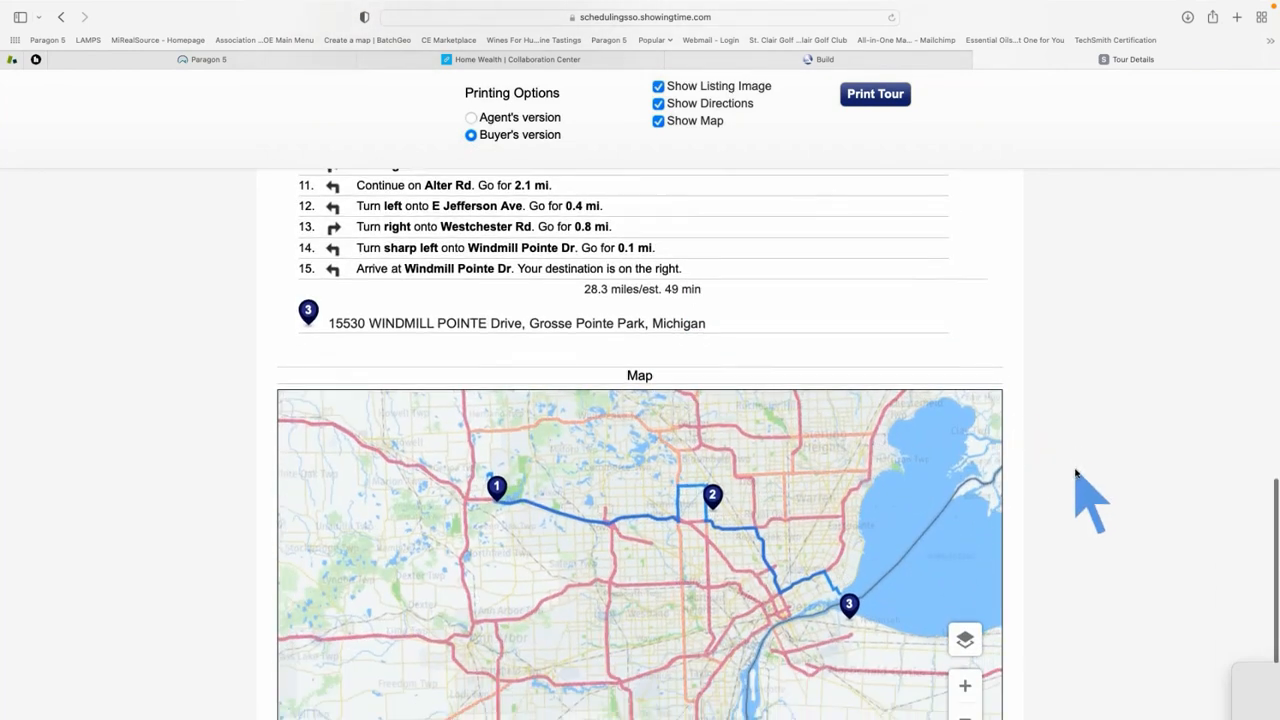
pyautogui.scroll(15, 1077, 472)
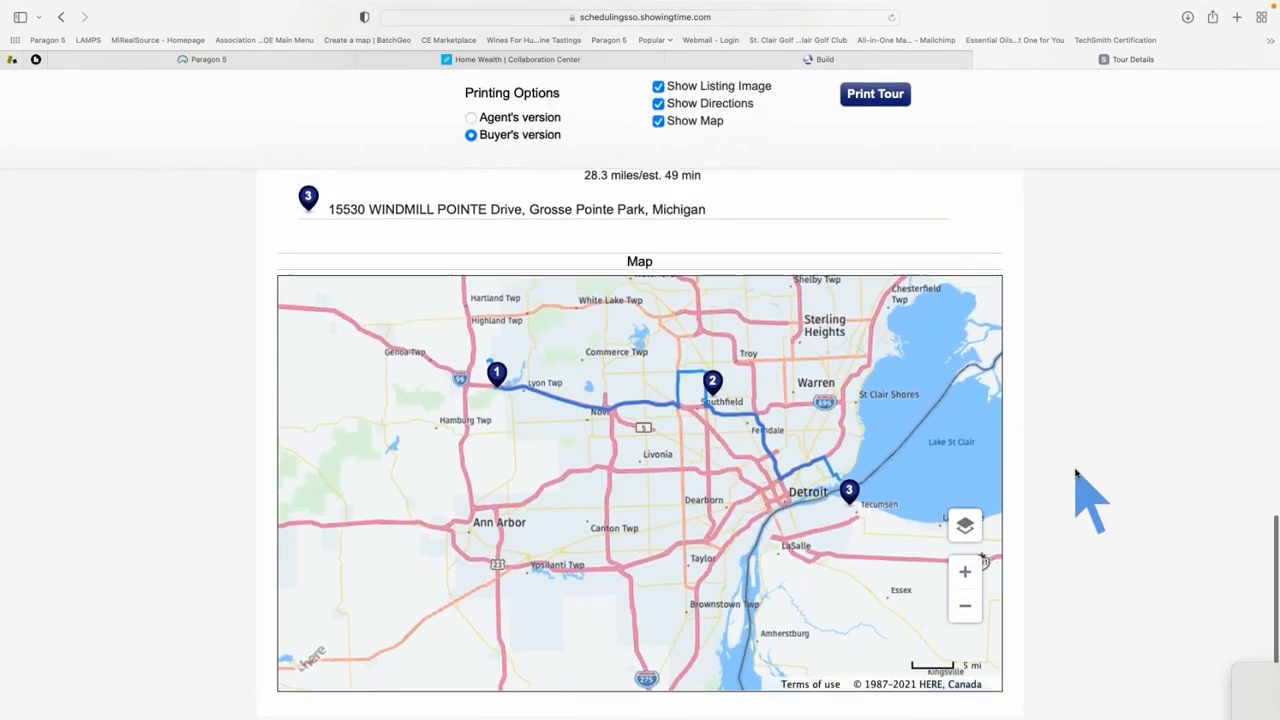
pyautogui.scroll(3, 1077, 472)
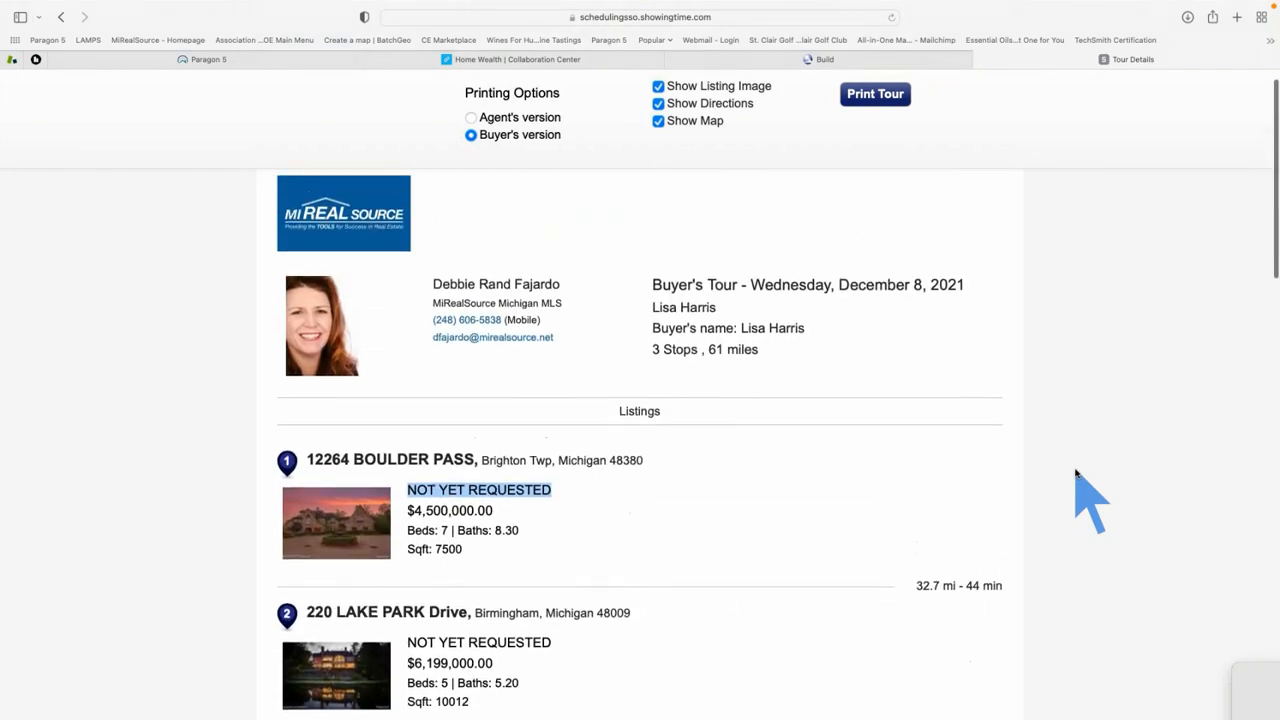
# Close the Tour Details, ShowingTime and Home Wealth tabs, actions dialog and spreadsheet, then view the second contact's Collaboration Center
pyautogui.click(985, 59)
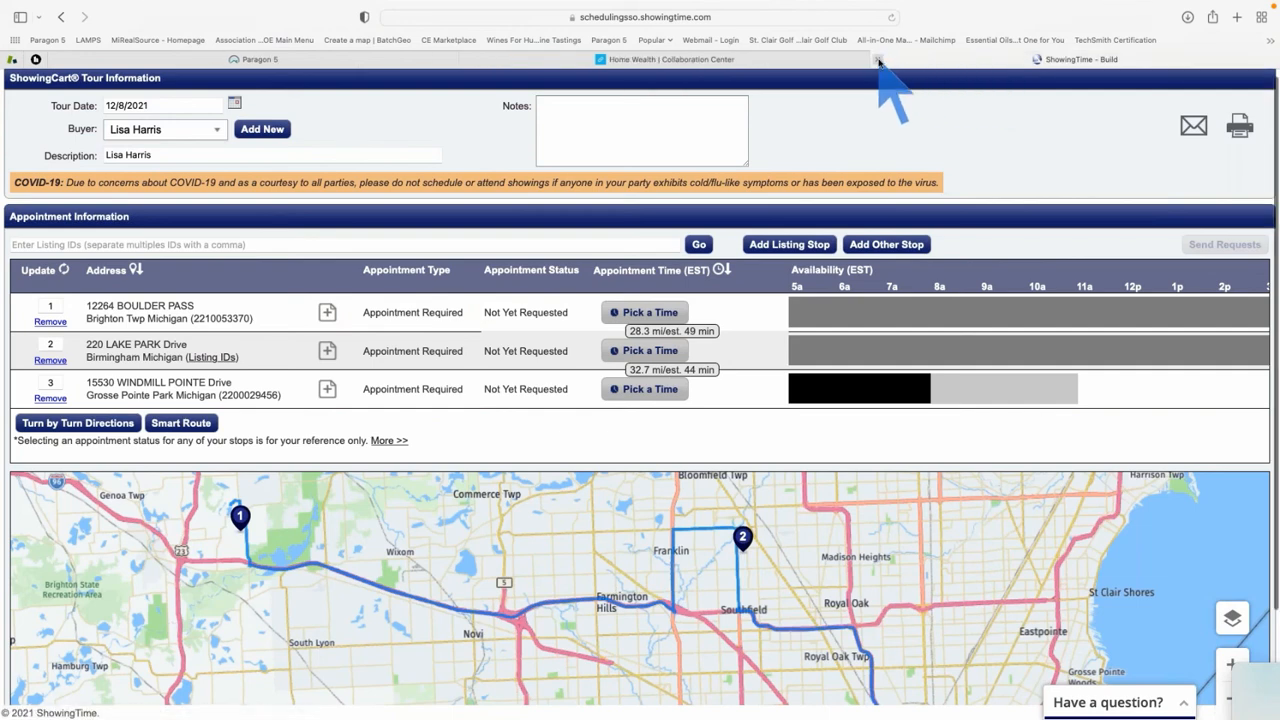
pyautogui.click(878, 60)
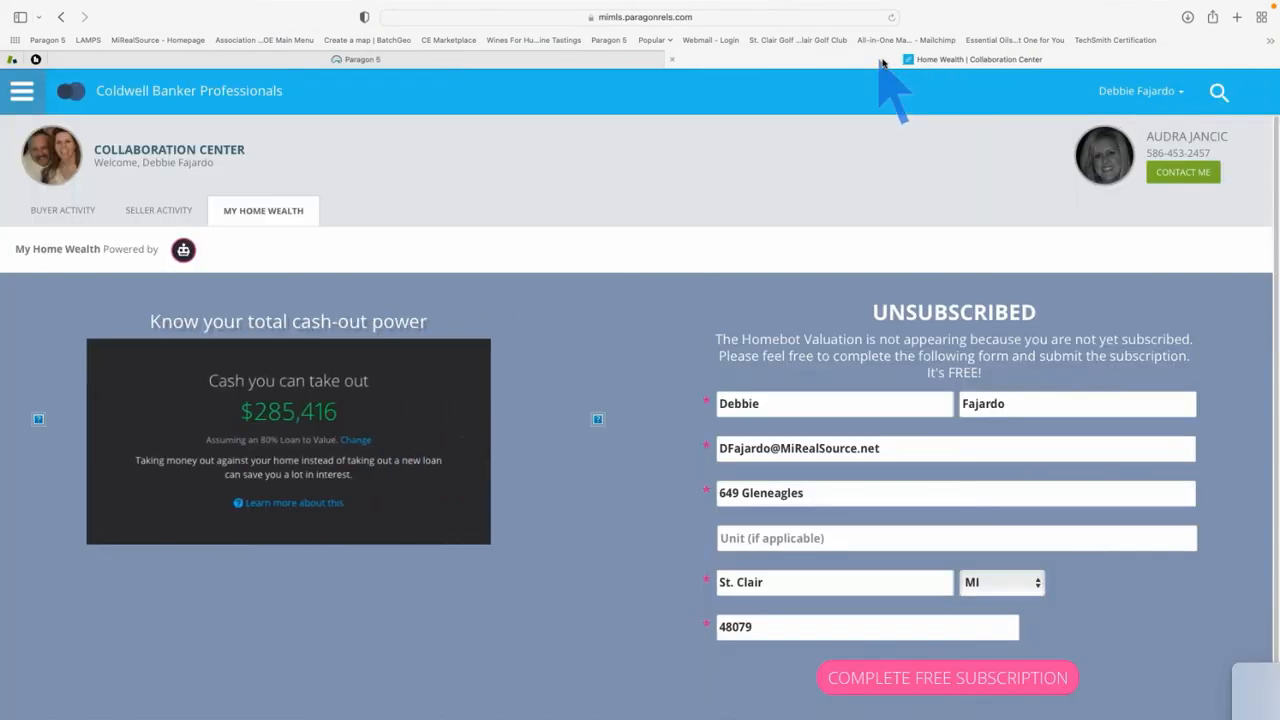
pyautogui.click(673, 61)
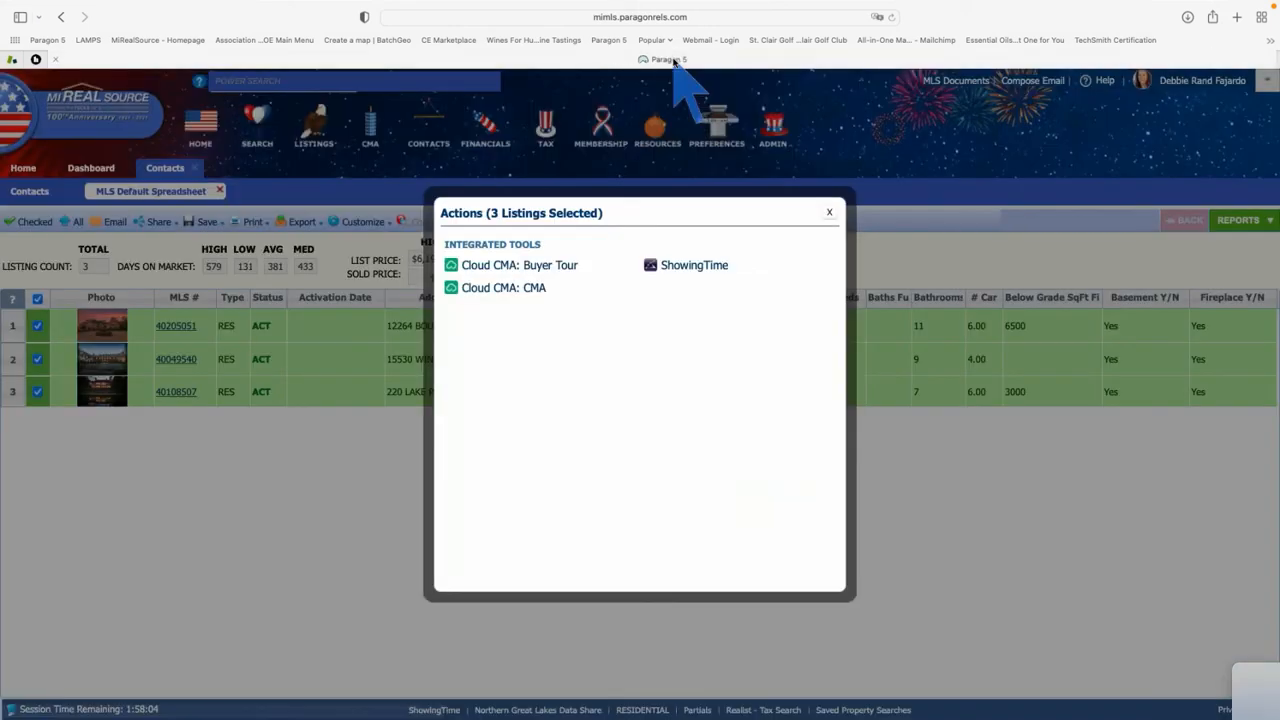
pyautogui.click(831, 212)
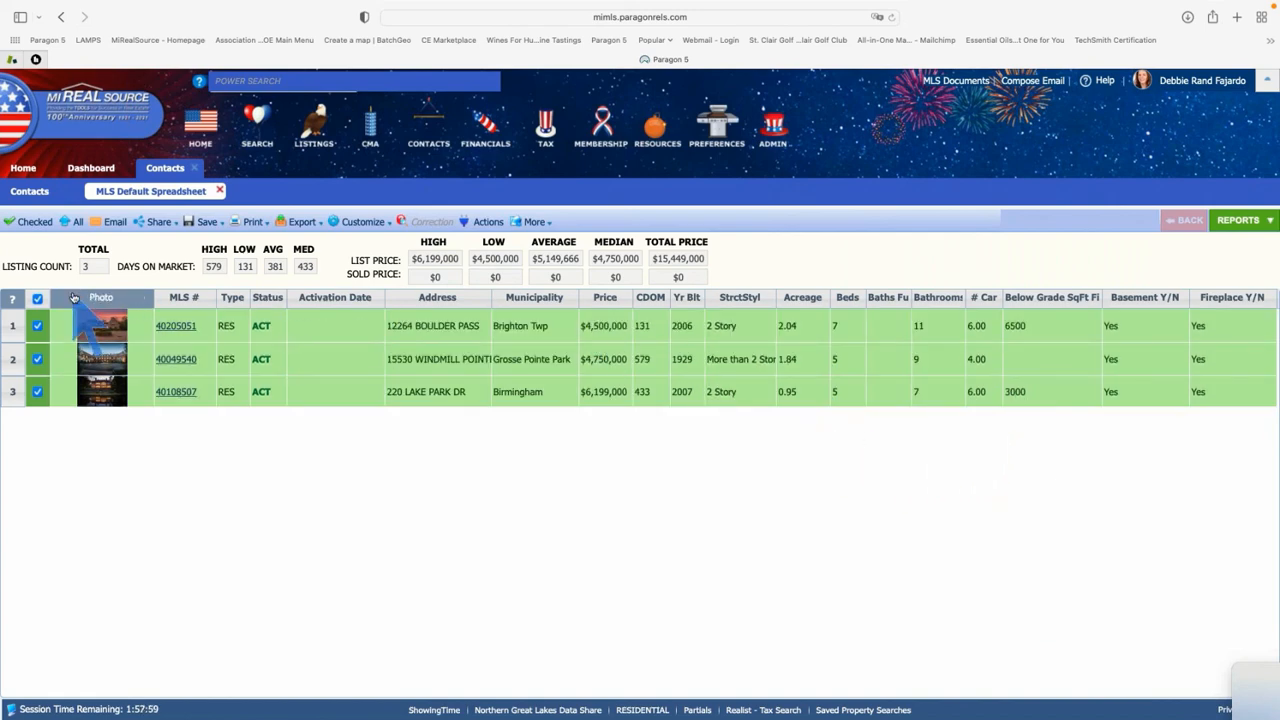
pyautogui.click(219, 191)
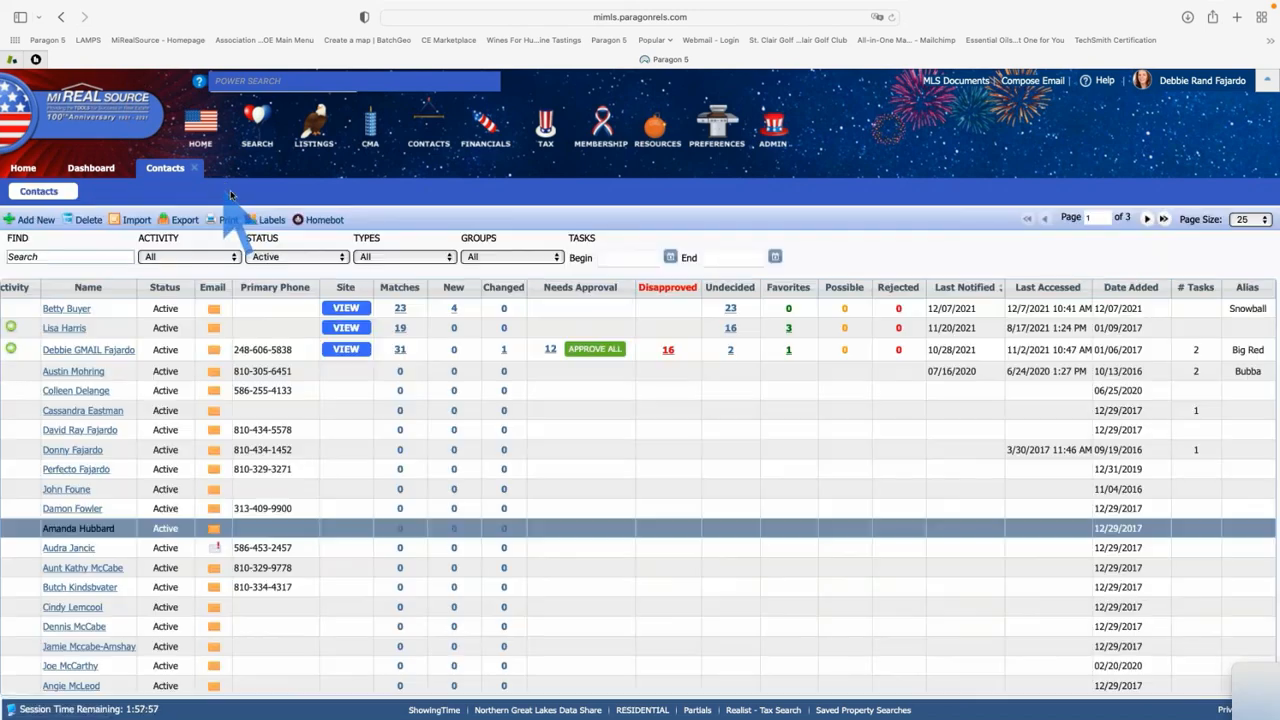
pyautogui.click(345, 329)
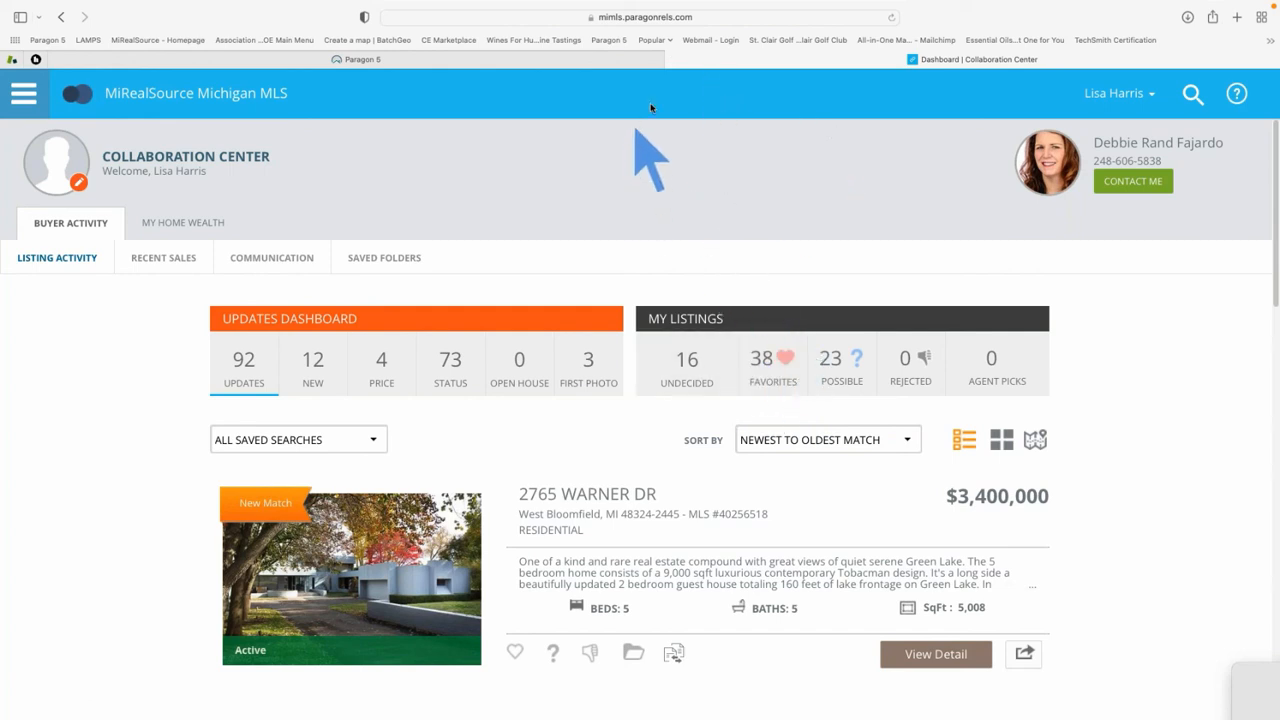
# Return to contacts, check the buyer's three saved searches and notes, then go to MLS Documents
pyautogui.click(670, 62)
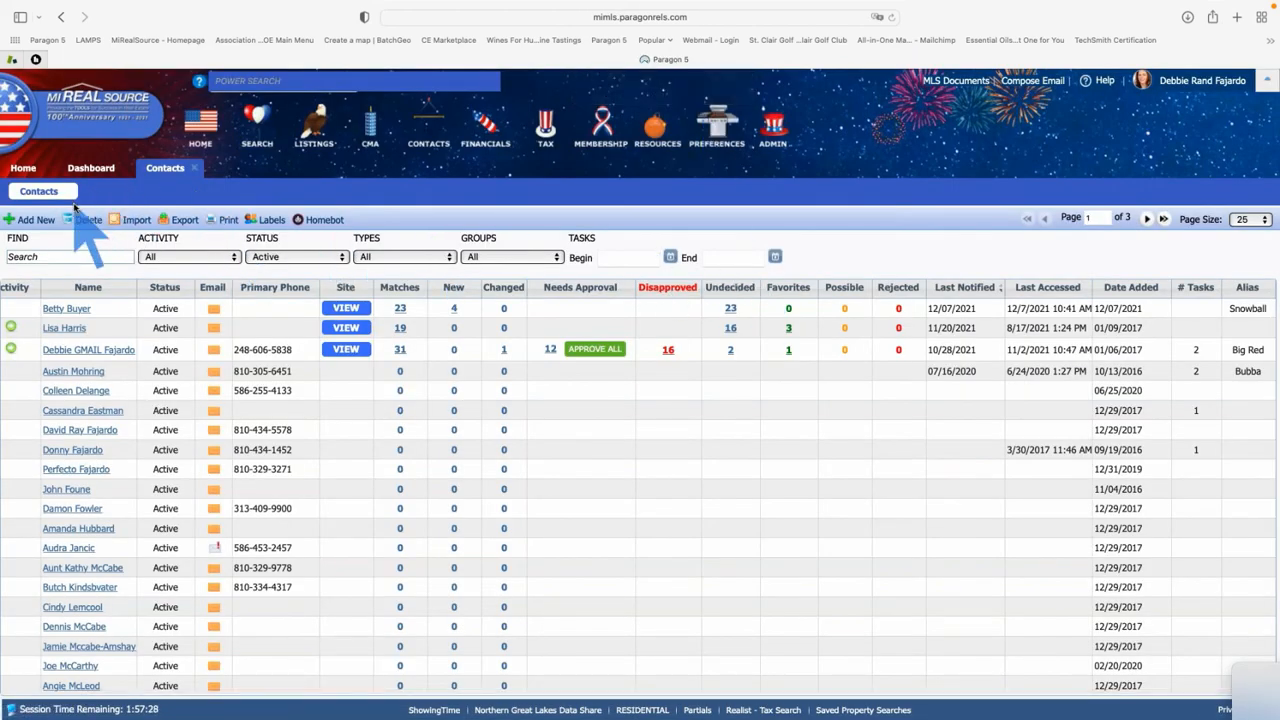
pyautogui.click(60, 309)
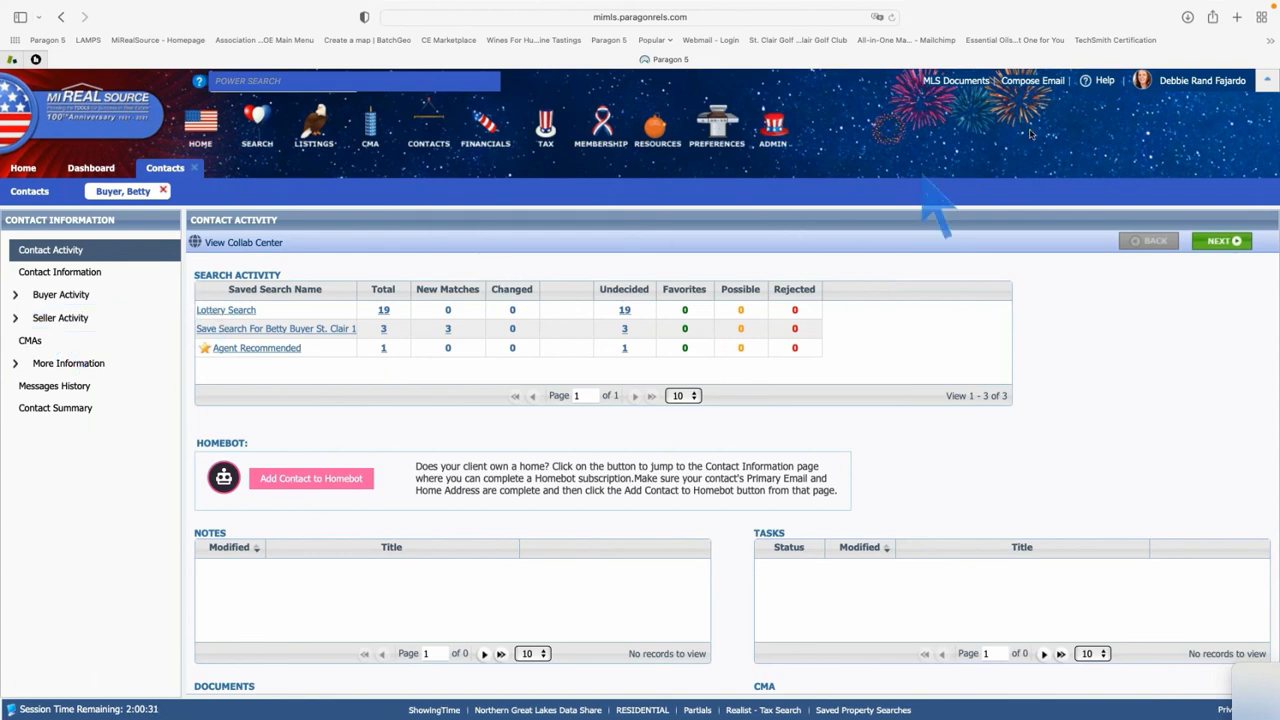
pyautogui.click(957, 84)
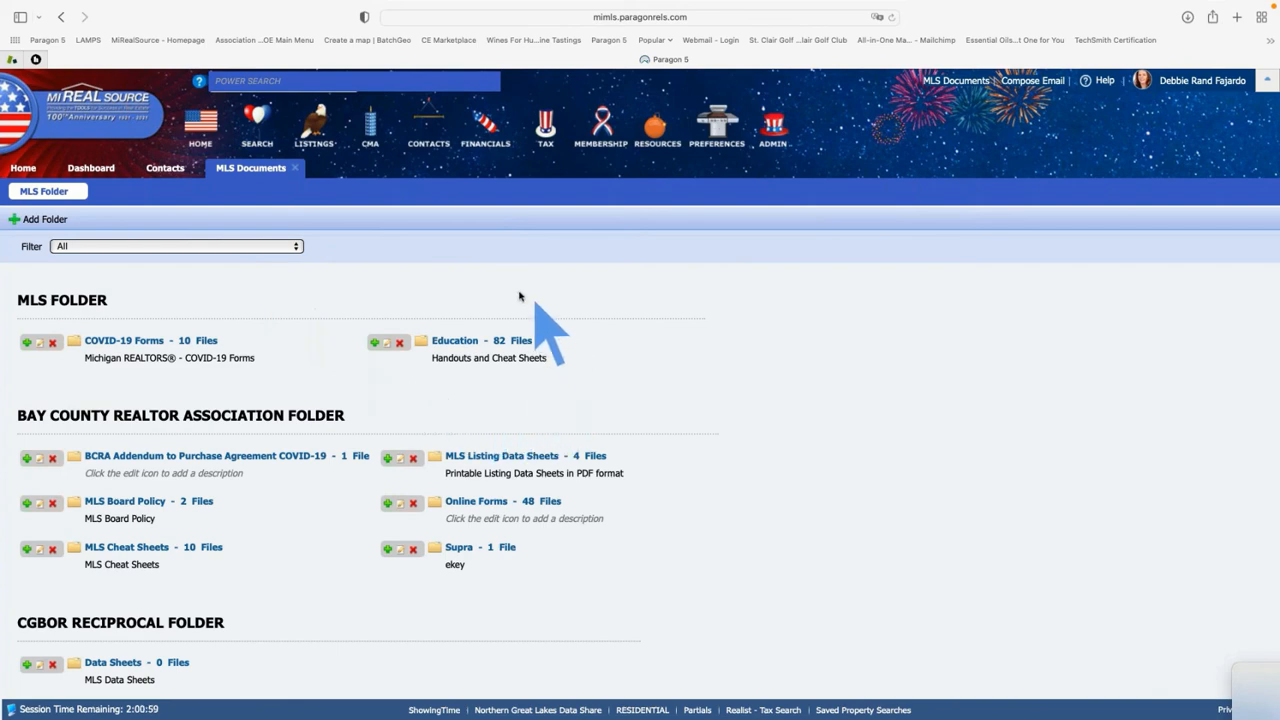
# Filter documents to the MiRealSource MLS Folder and open the MIRS Education folder
pyautogui.click(296, 248)
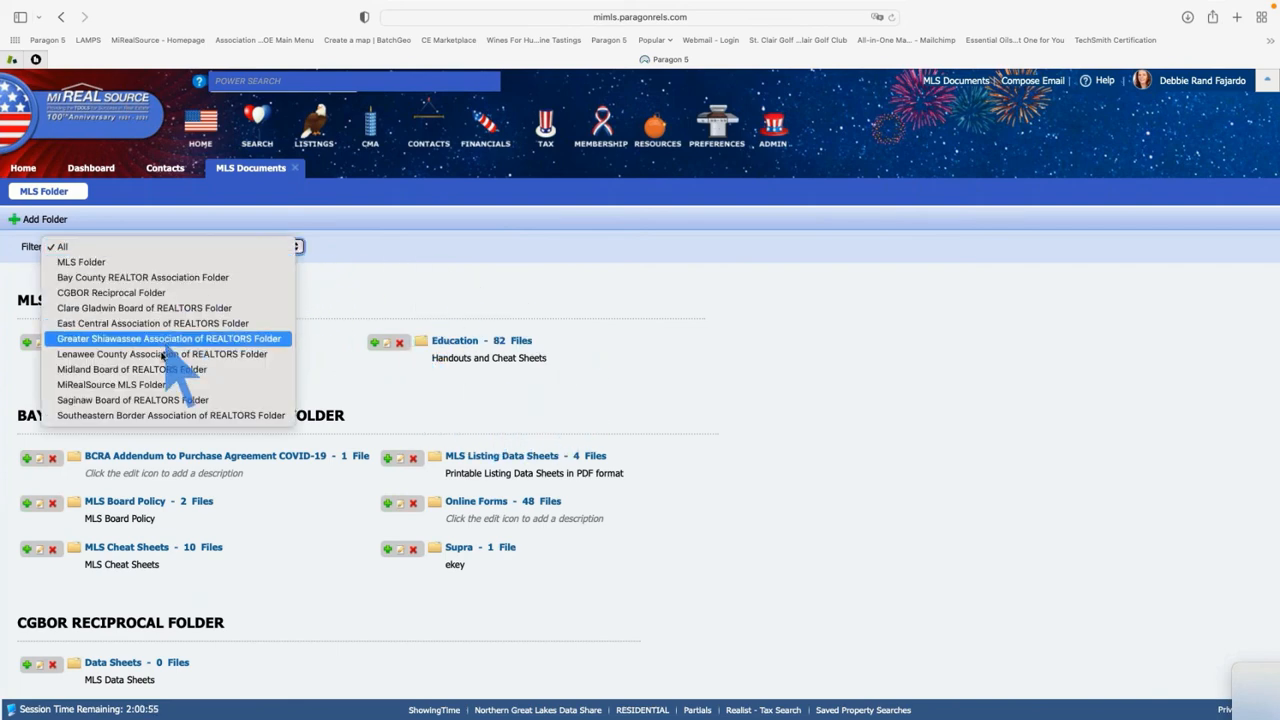
pyautogui.click(164, 385)
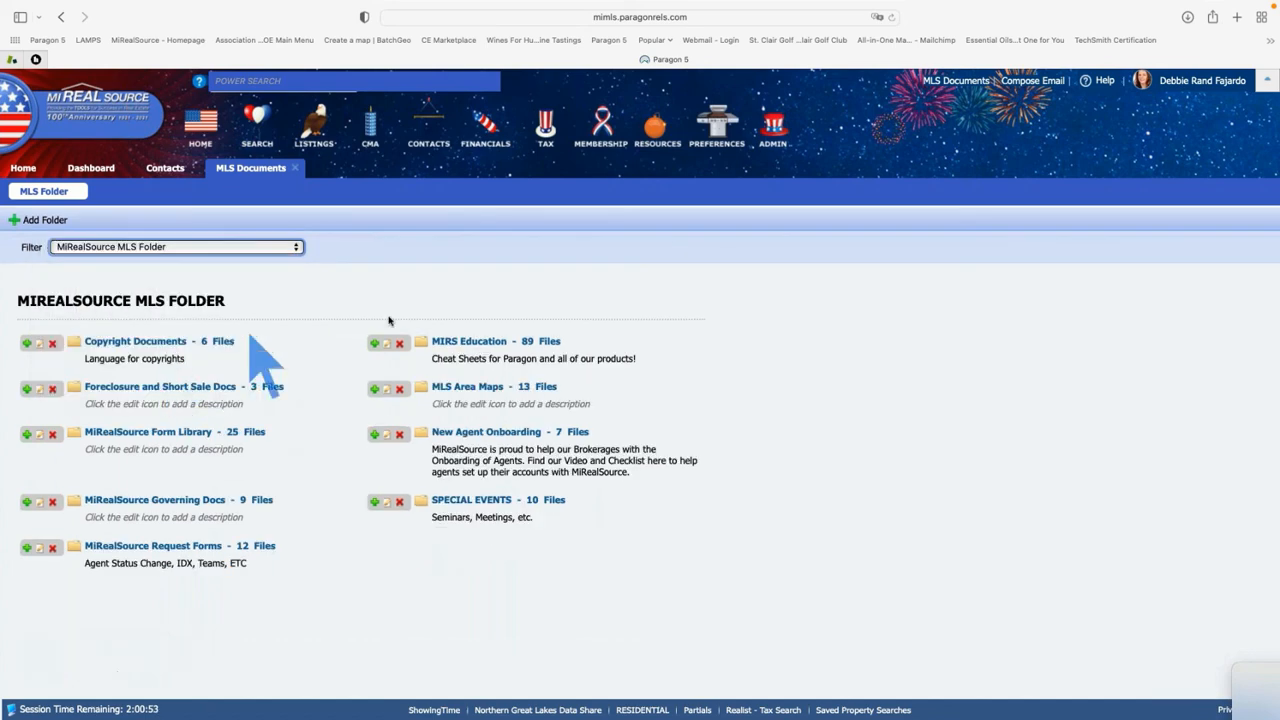
pyautogui.click(476, 342)
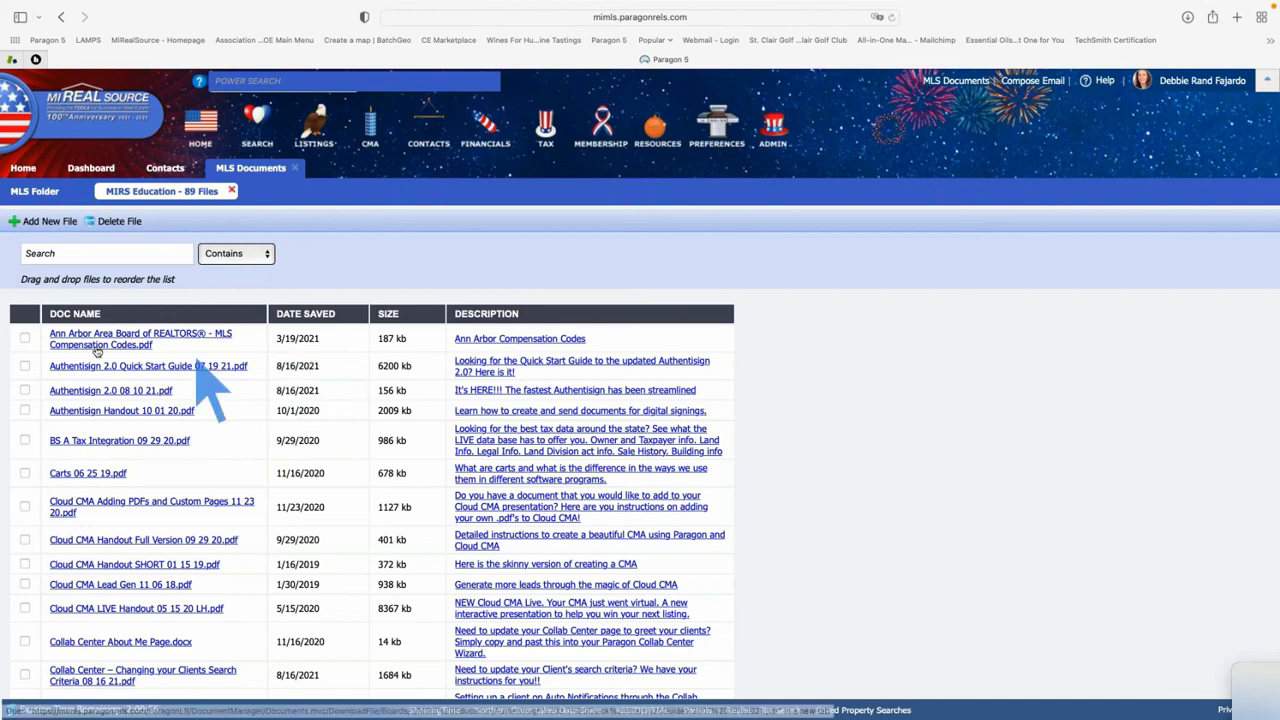
# Search 'colla' and download Collab Center About Me Page.docx, then check the browser's downloads
pyautogui.click(86, 254)
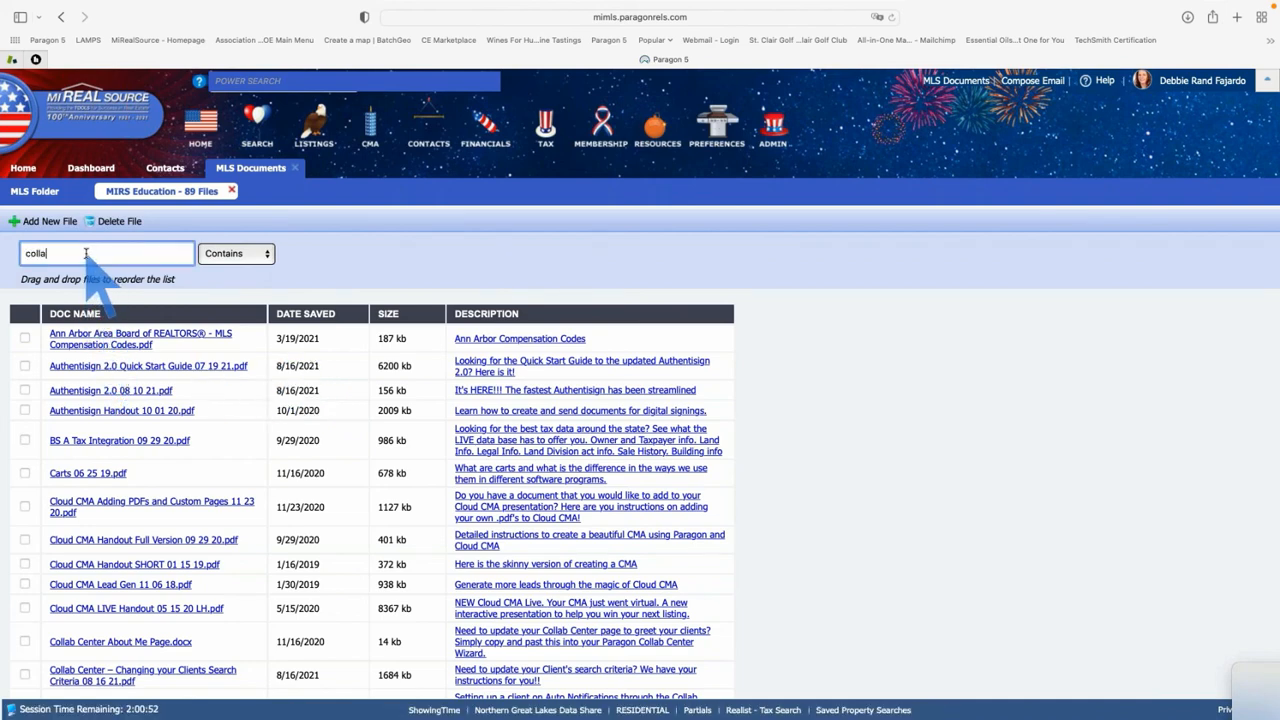
pyautogui.press('Return')
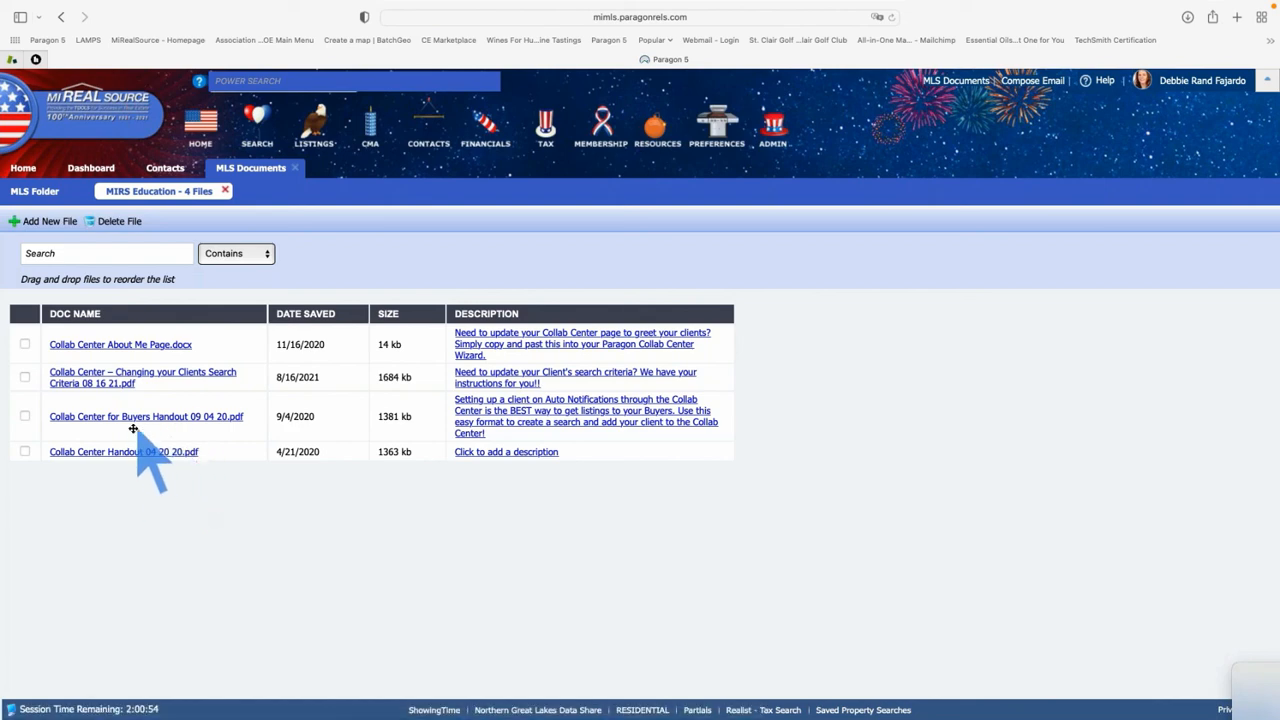
pyautogui.click(164, 345)
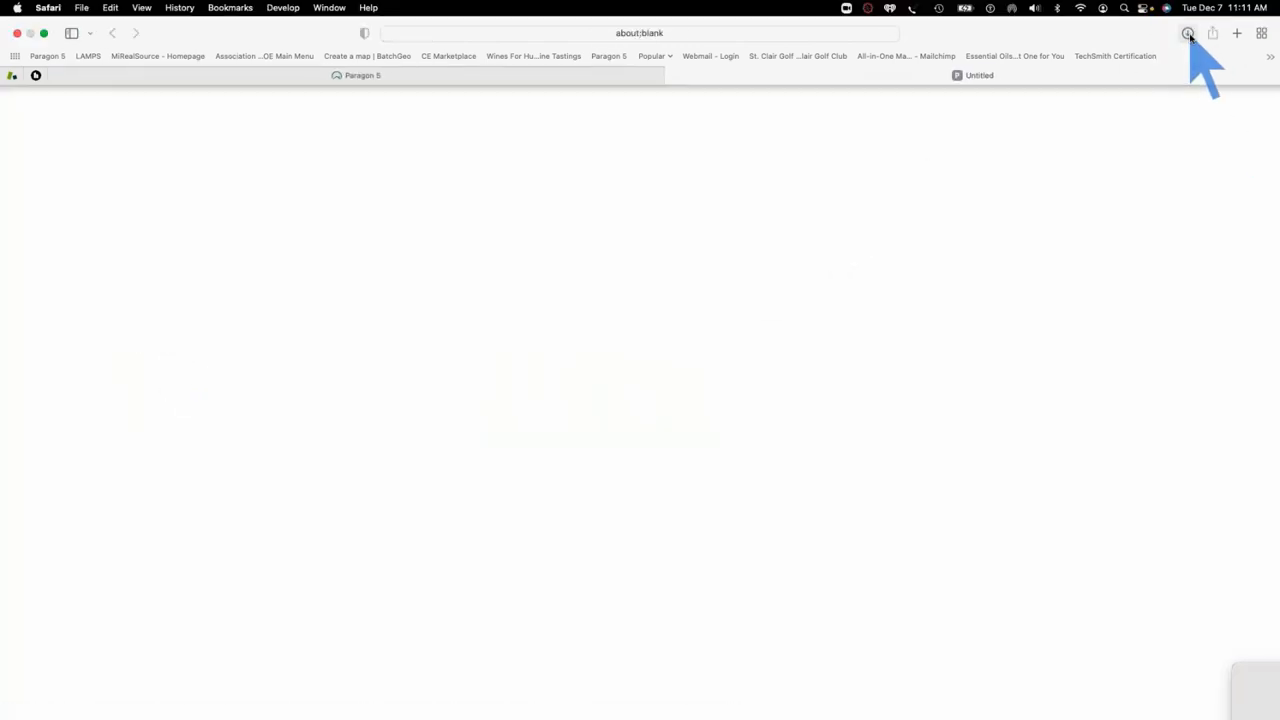
pyautogui.click(1188, 34)
# Open Collab Center About Me Page.docx from Downloads in Word, scroll through it, close it, and return to Safari
pyautogui.click(1131, 97)
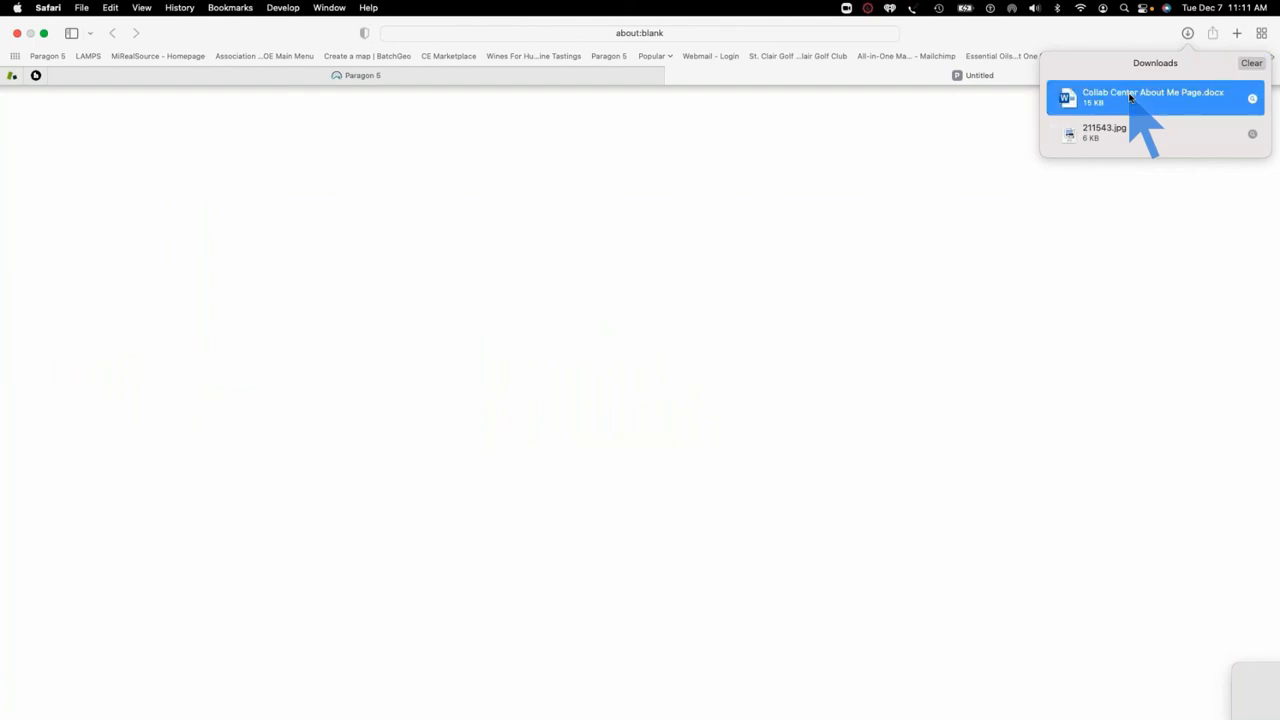
pyautogui.doubleClick(1131, 97)
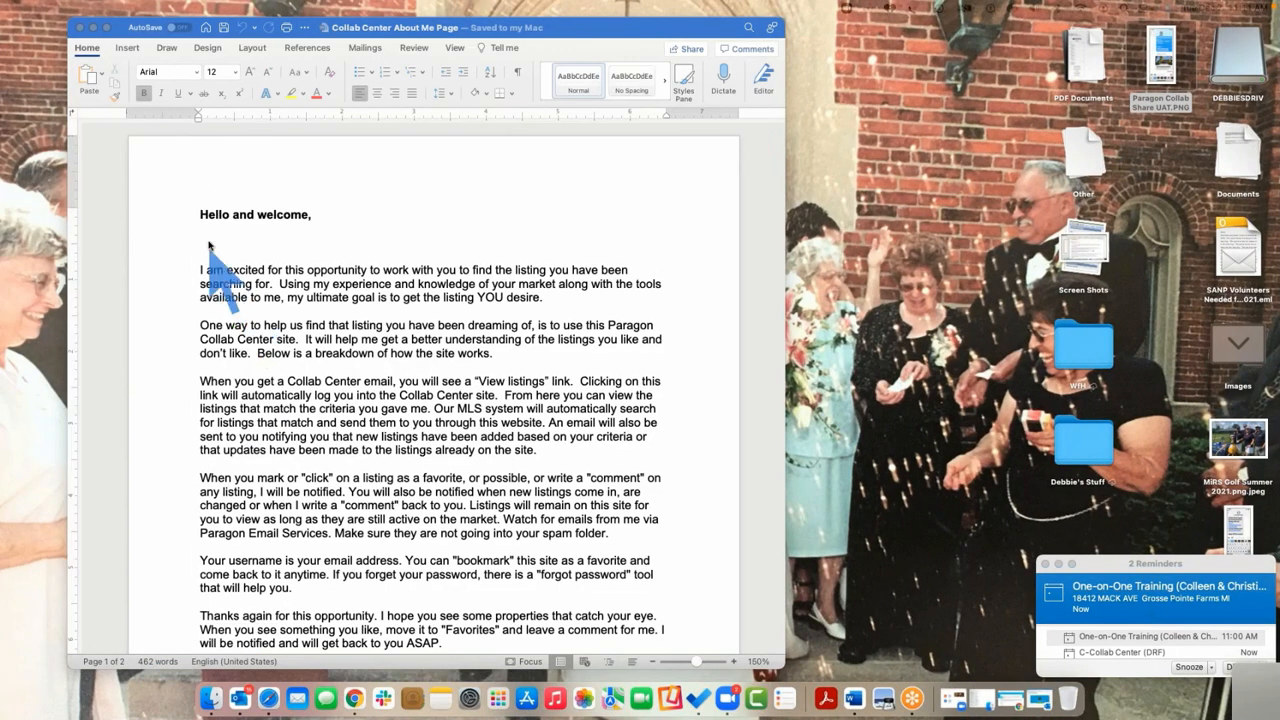
pyautogui.scroll(-5, 363, 356)
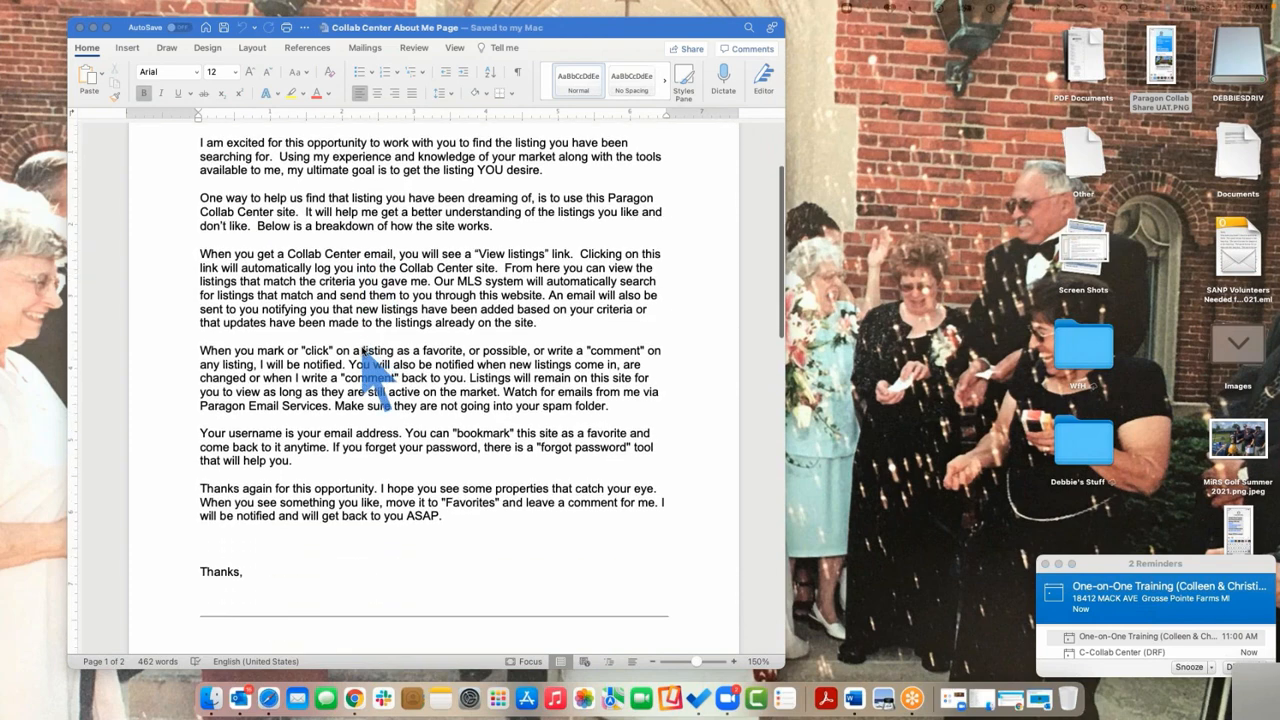
pyautogui.scroll(-5, 360, 350)
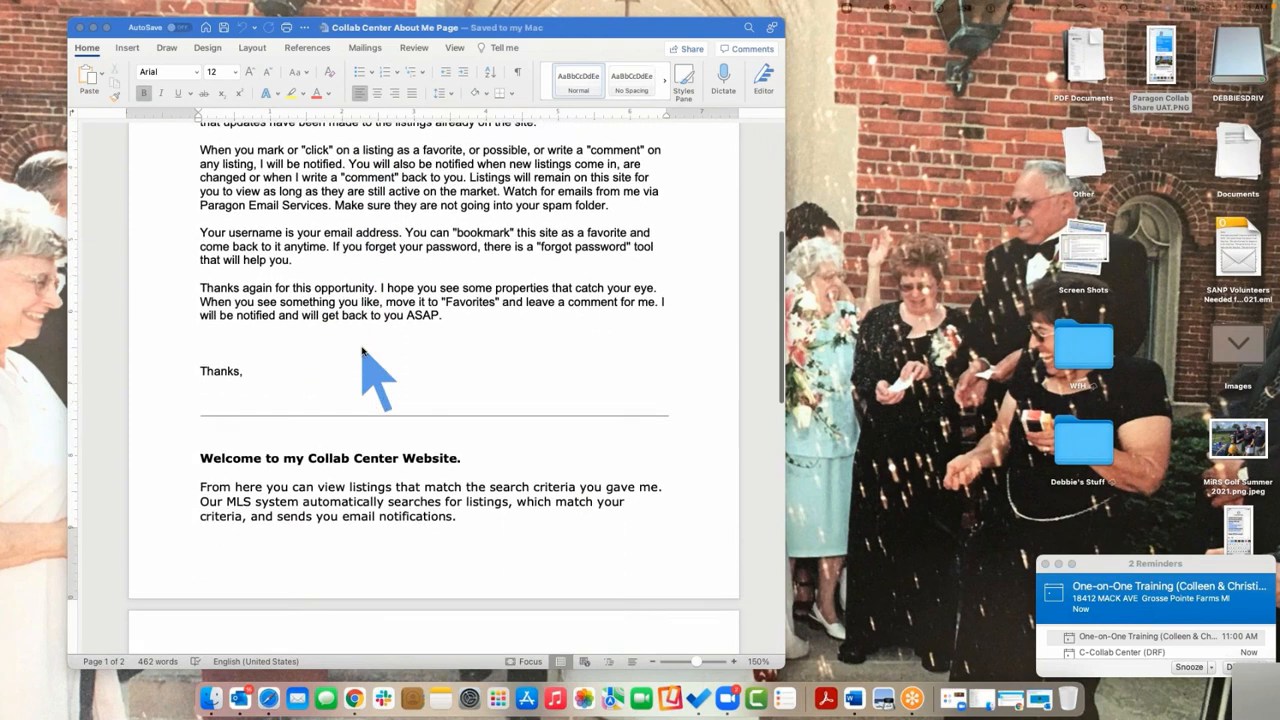
pyautogui.scroll(-10, 363, 350)
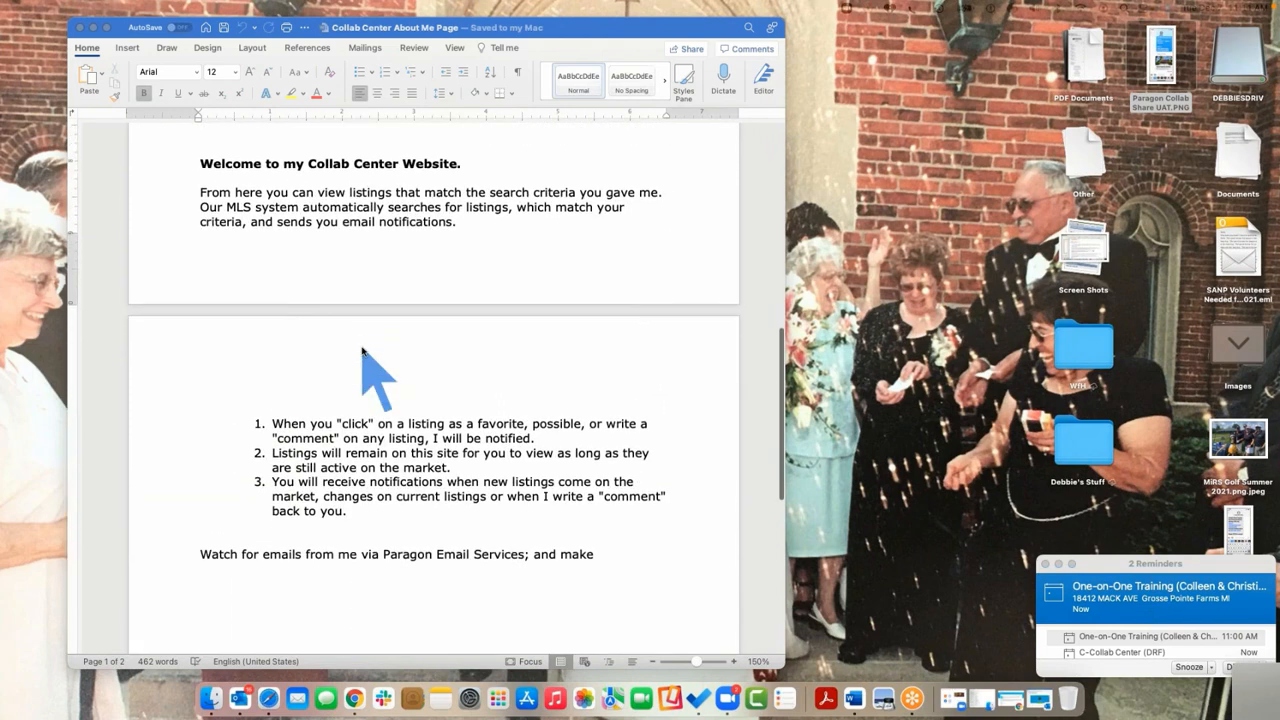
pyautogui.scroll(15, 363, 350)
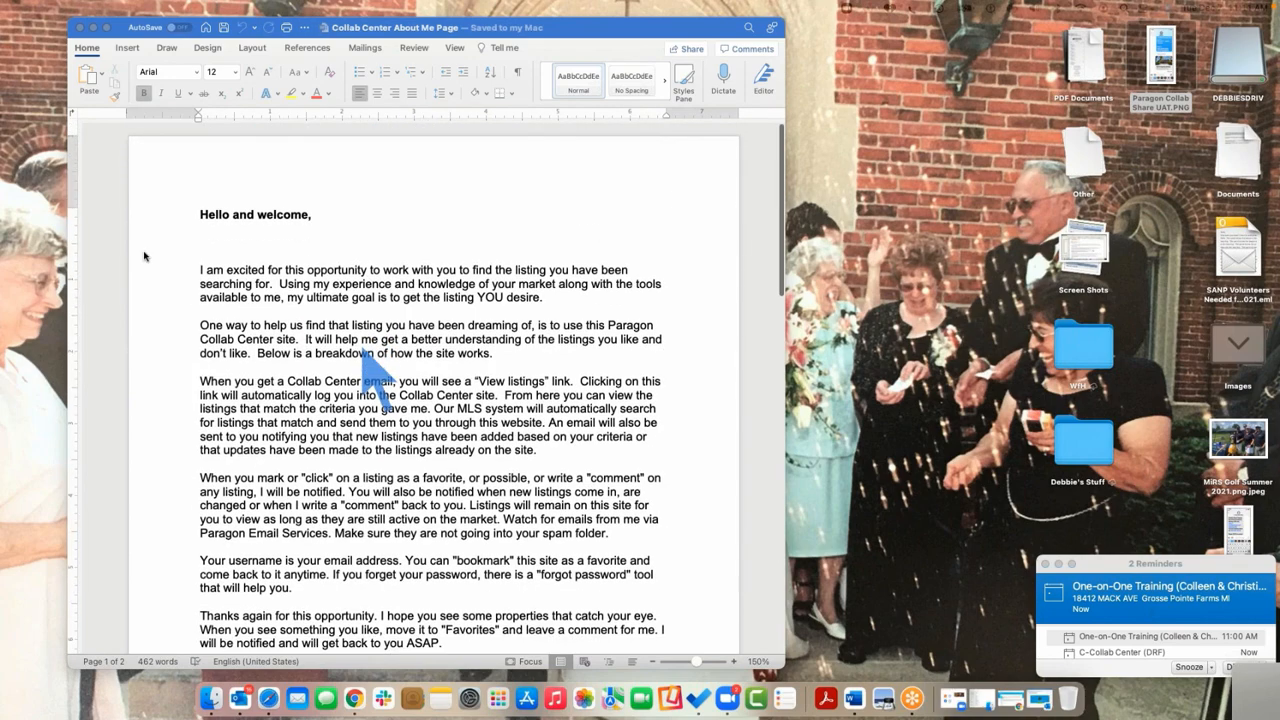
pyautogui.click(82, 28)
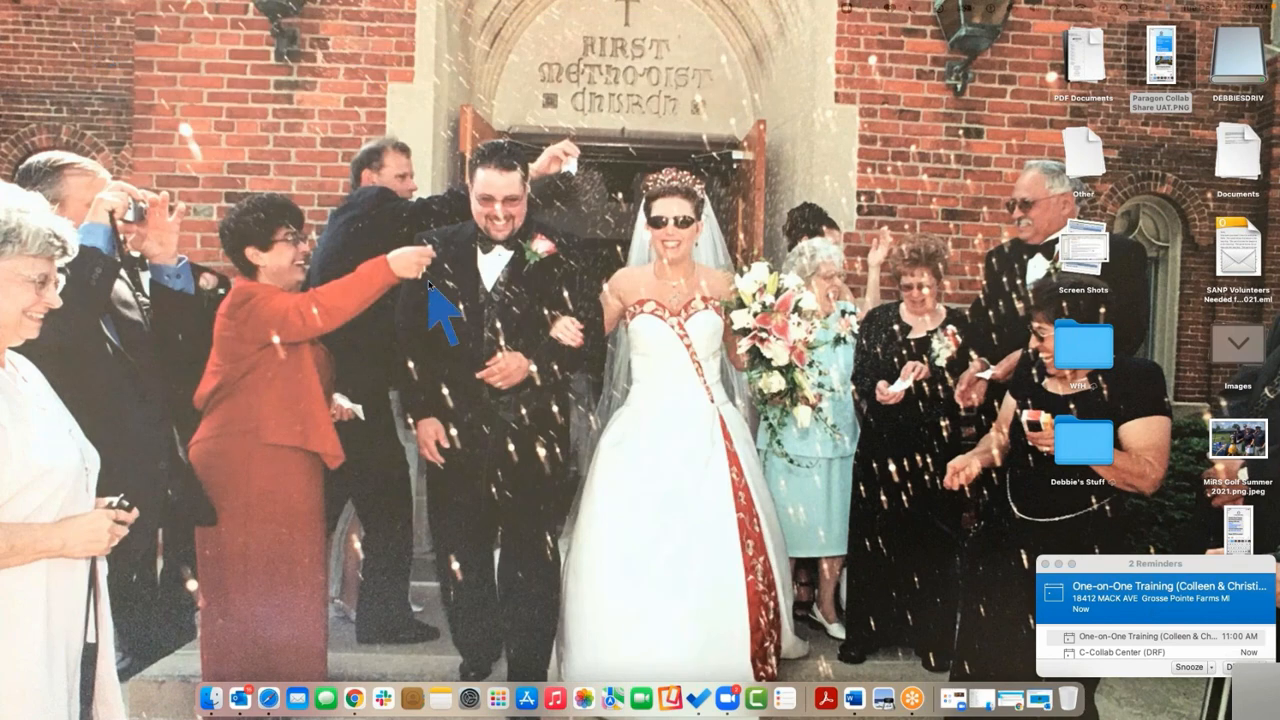
pyautogui.click(715, 50)
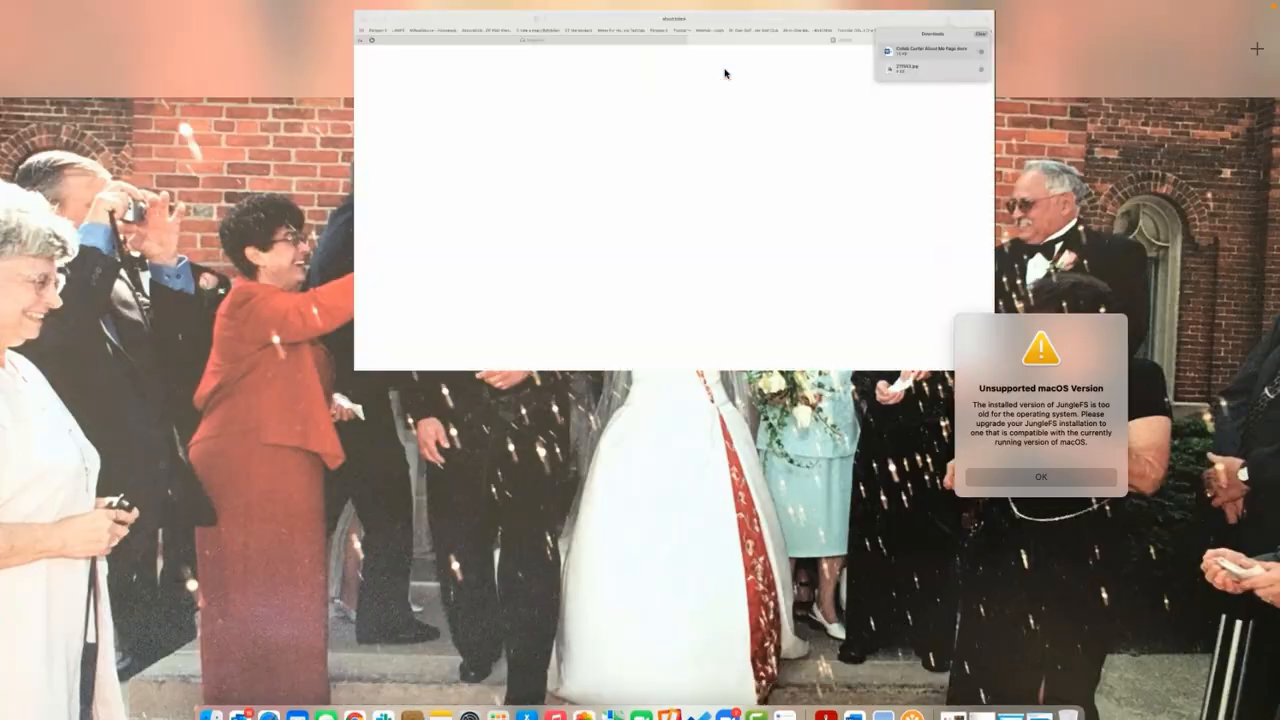
# Close the blank tab and downloads list, then clear the name filter to list all 89 MIRS Education files
pyautogui.click(673, 60)
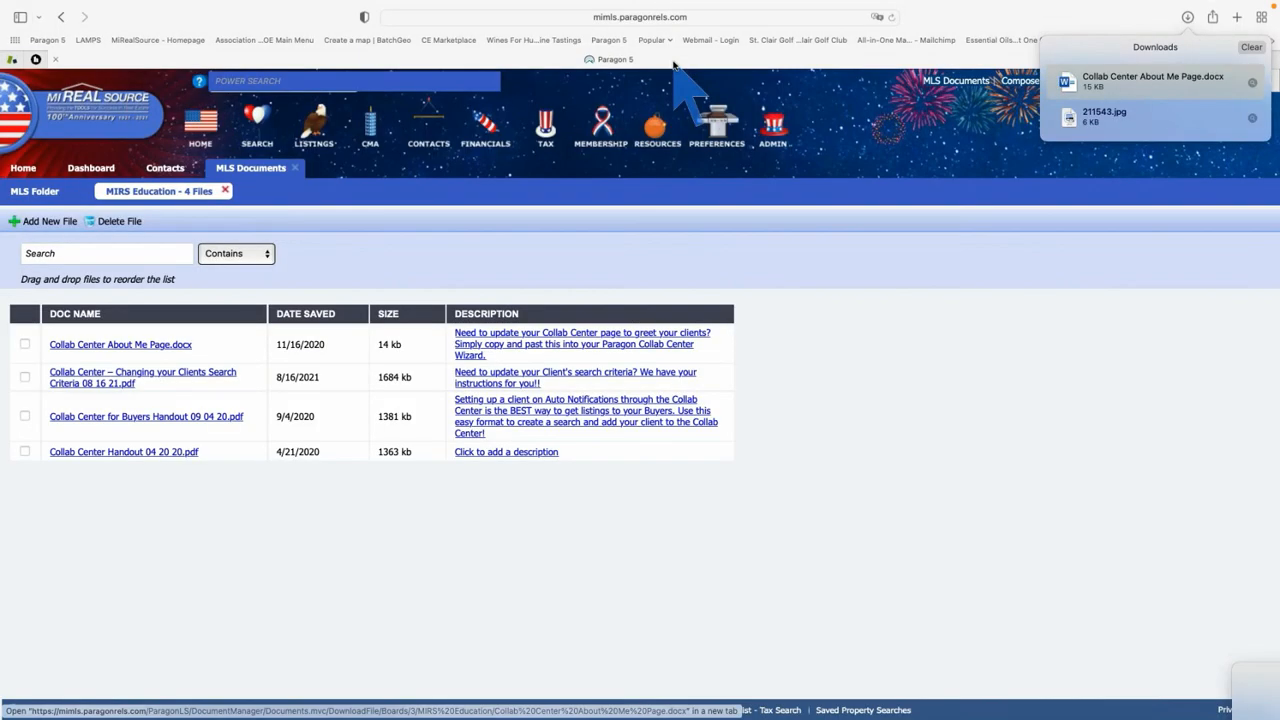
pyautogui.click(870, 76)
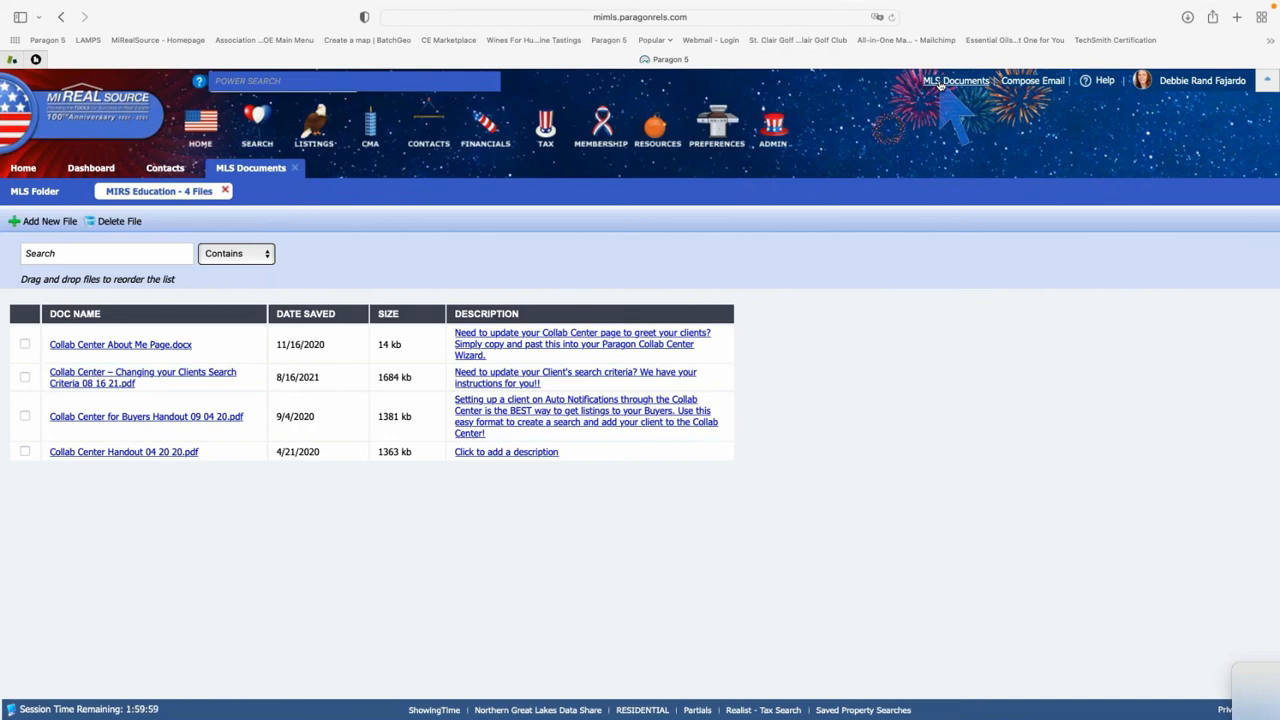
pyautogui.click(148, 253)
pyautogui.press('Return')
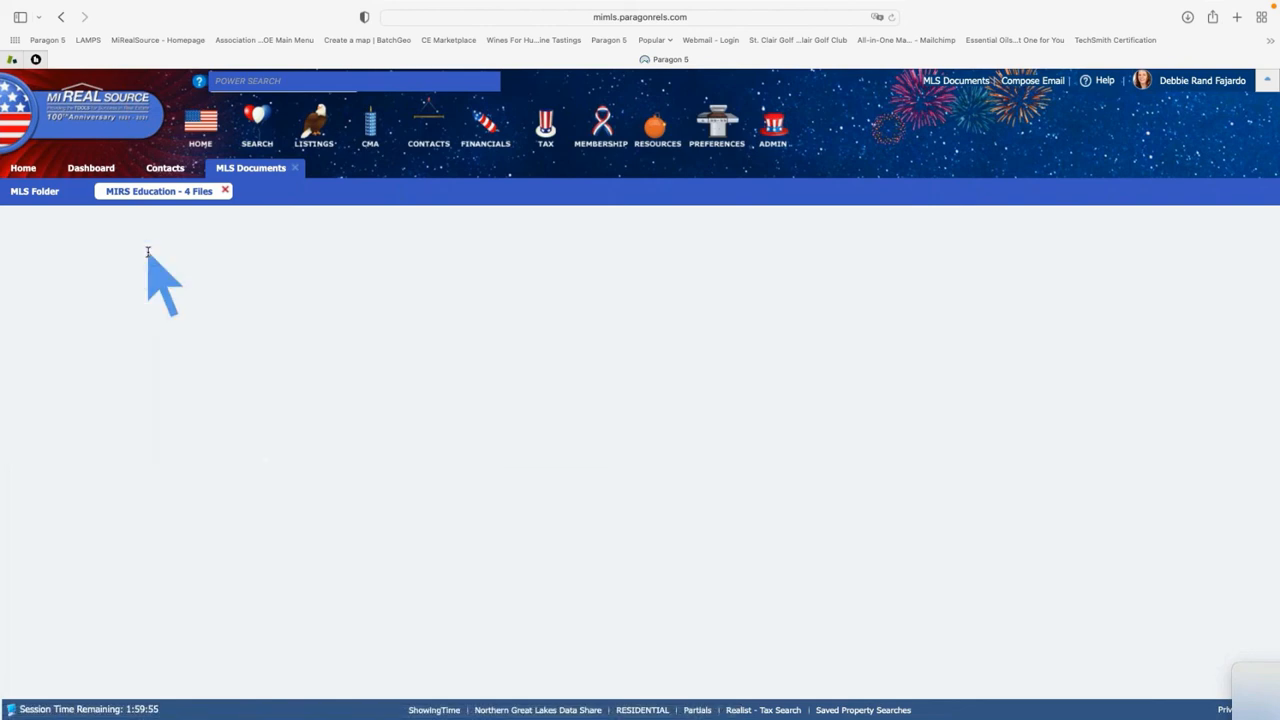
pyautogui.scroll(-4, 196, 402)
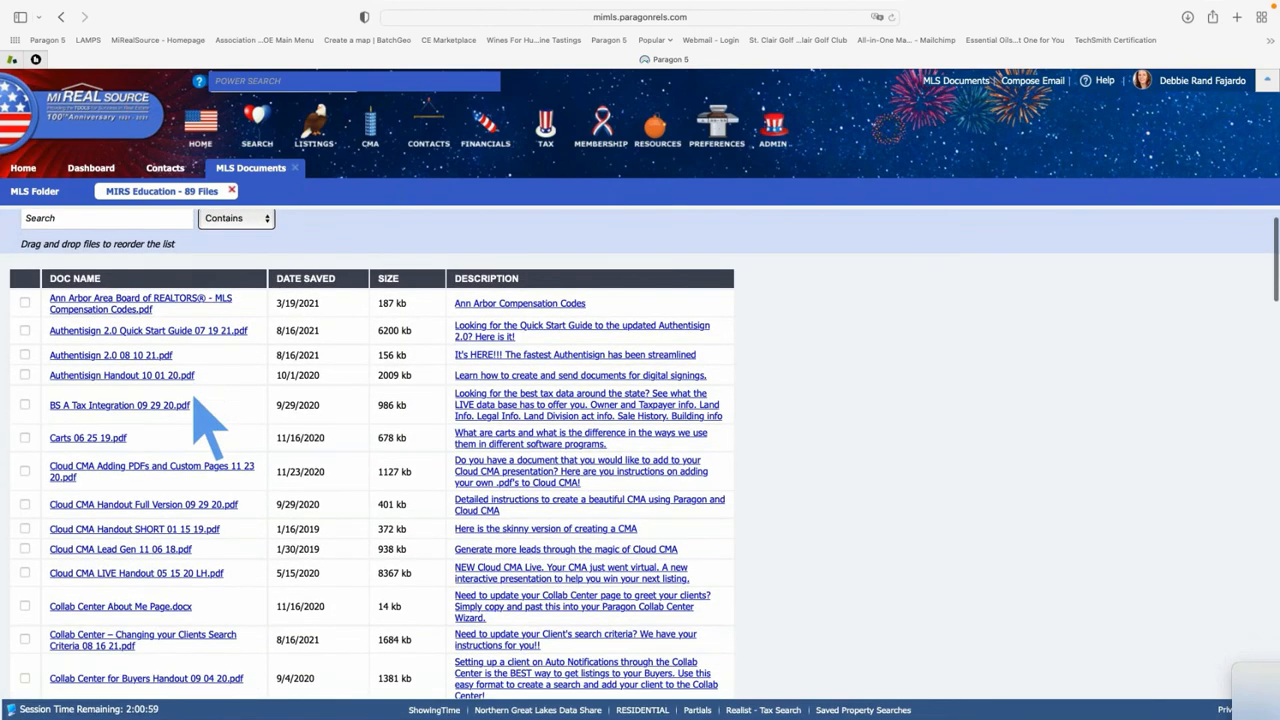
pyautogui.scroll(-5, 195, 400)
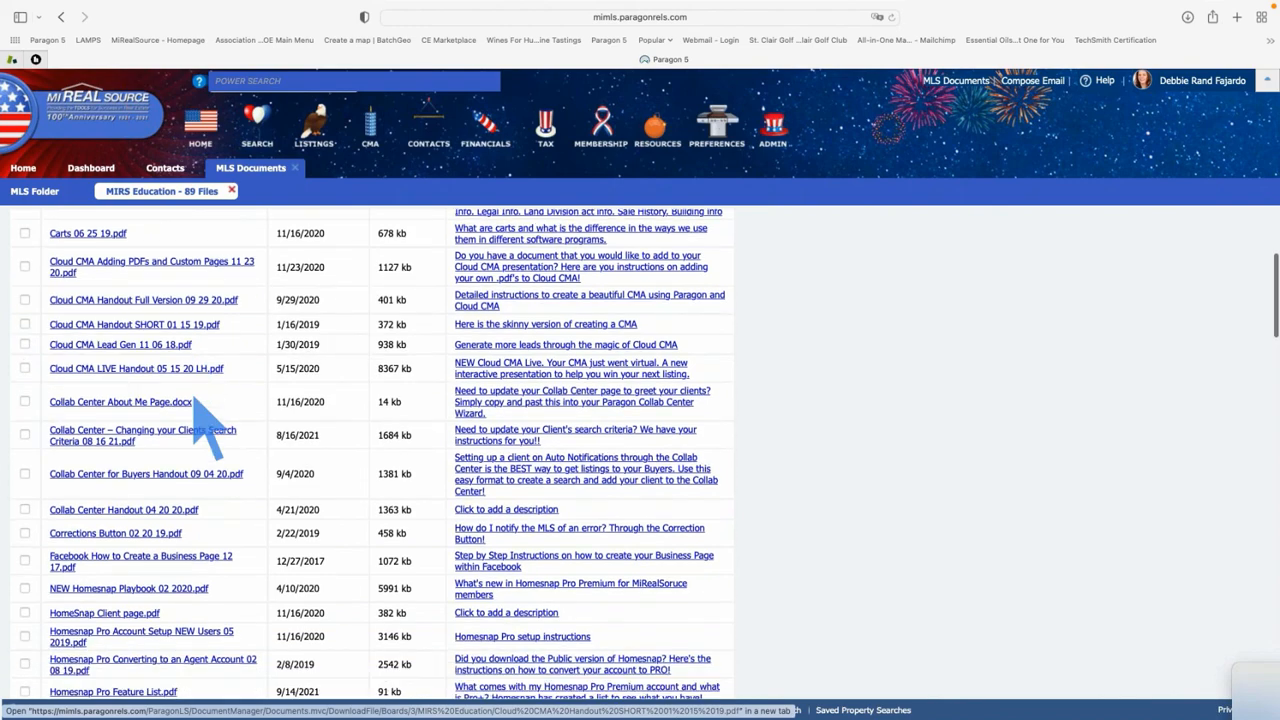
pyautogui.scroll(9, 202, 410)
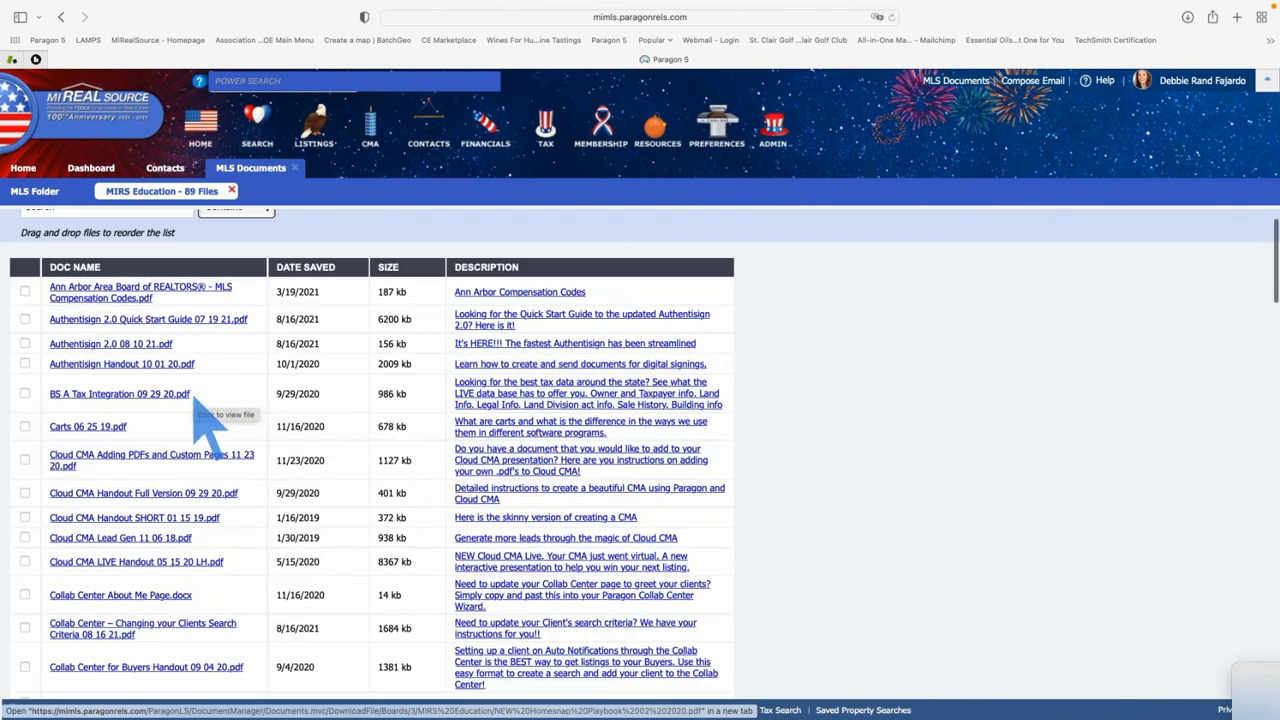
# Close MLS Documents and review the contact's activity, contact information, seller activity and empty CMAs list
pyautogui.click(295, 168)
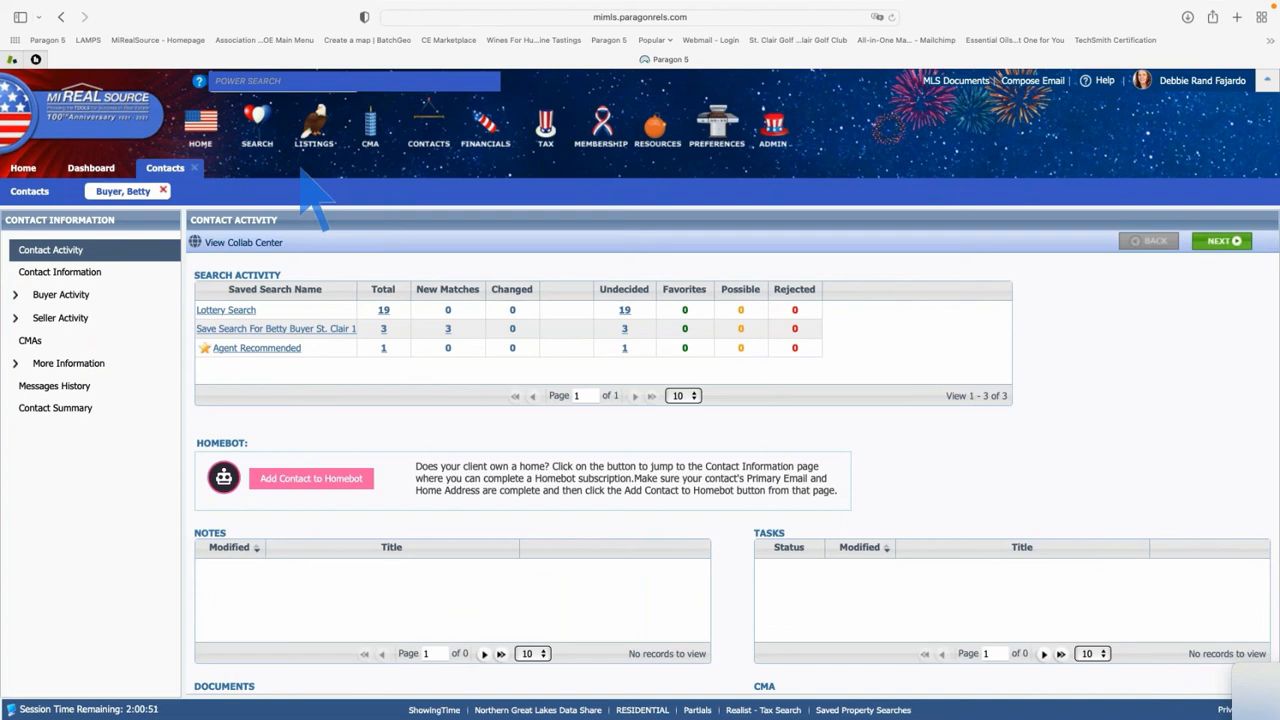
pyautogui.click(55, 256)
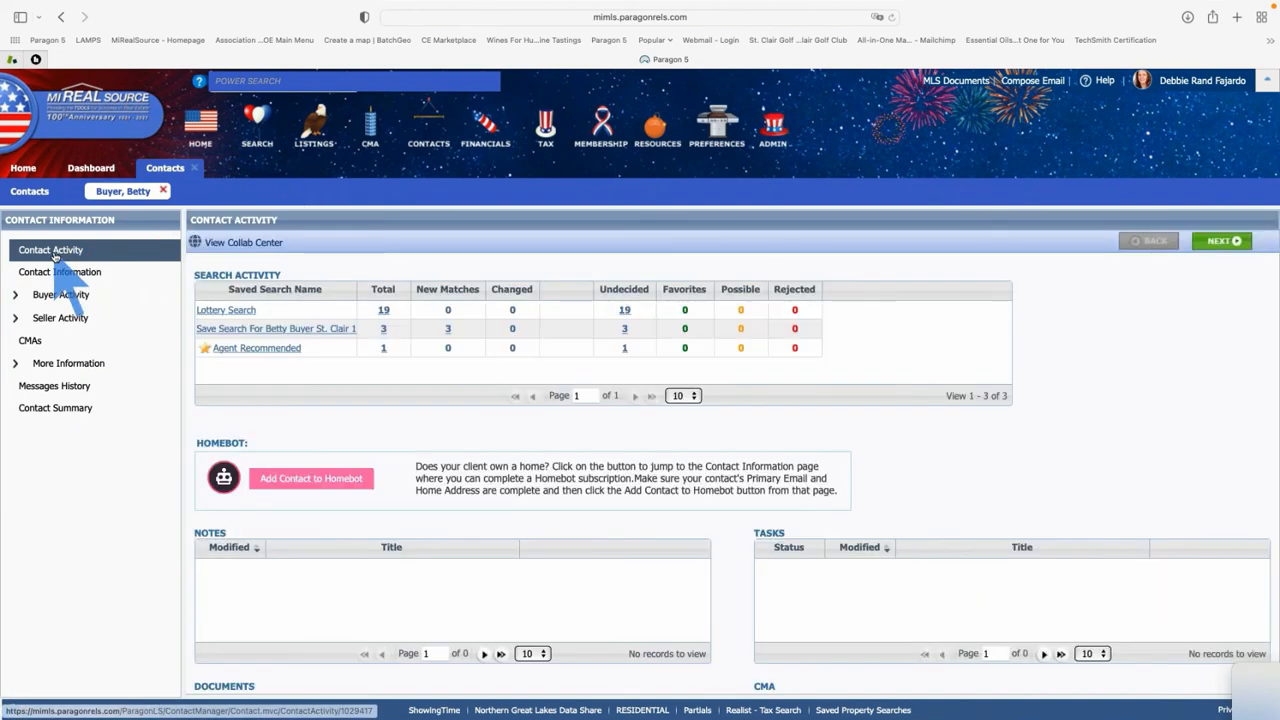
pyautogui.click(95, 280)
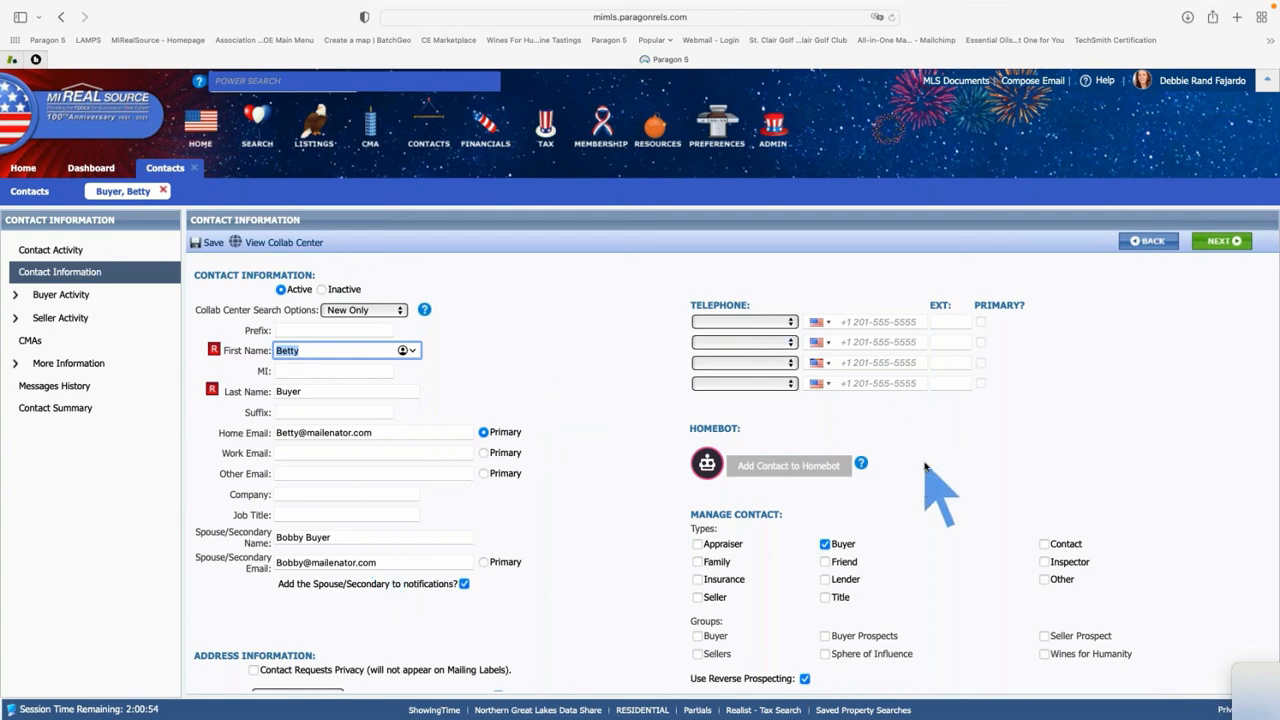
pyautogui.scroll(-4, 870, 430)
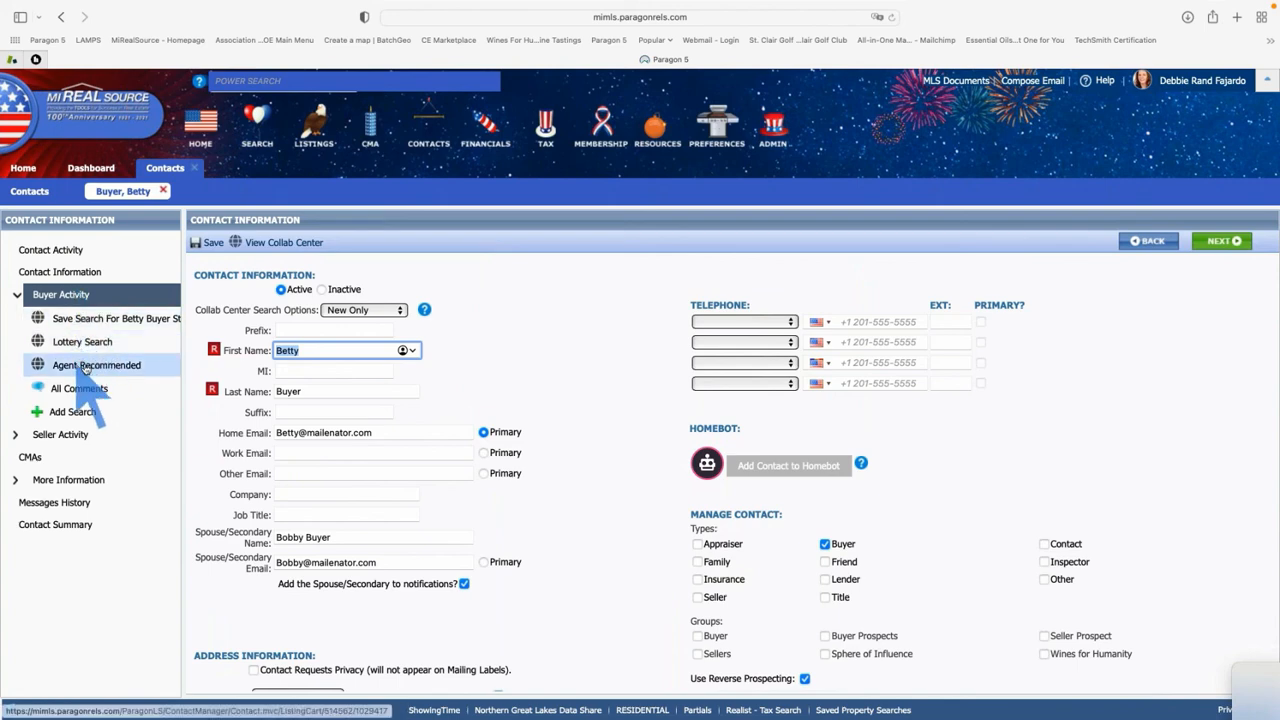
pyautogui.click(52, 434)
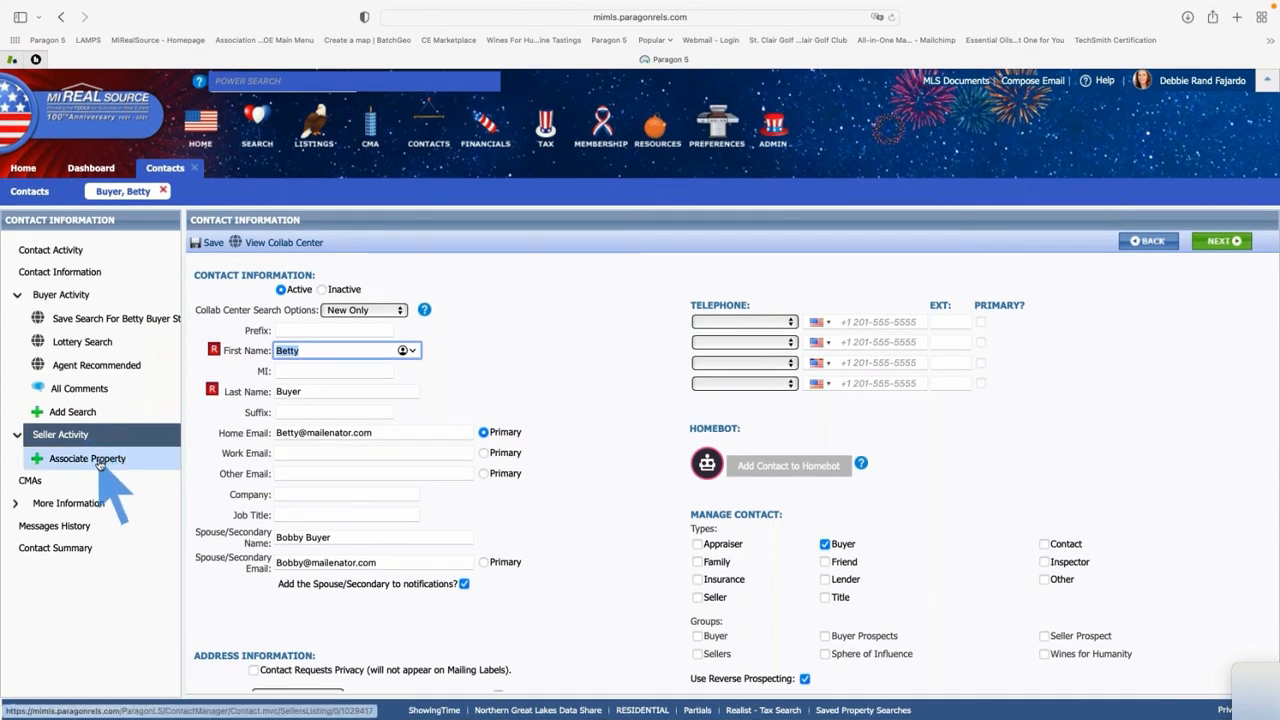
pyautogui.click(31, 482)
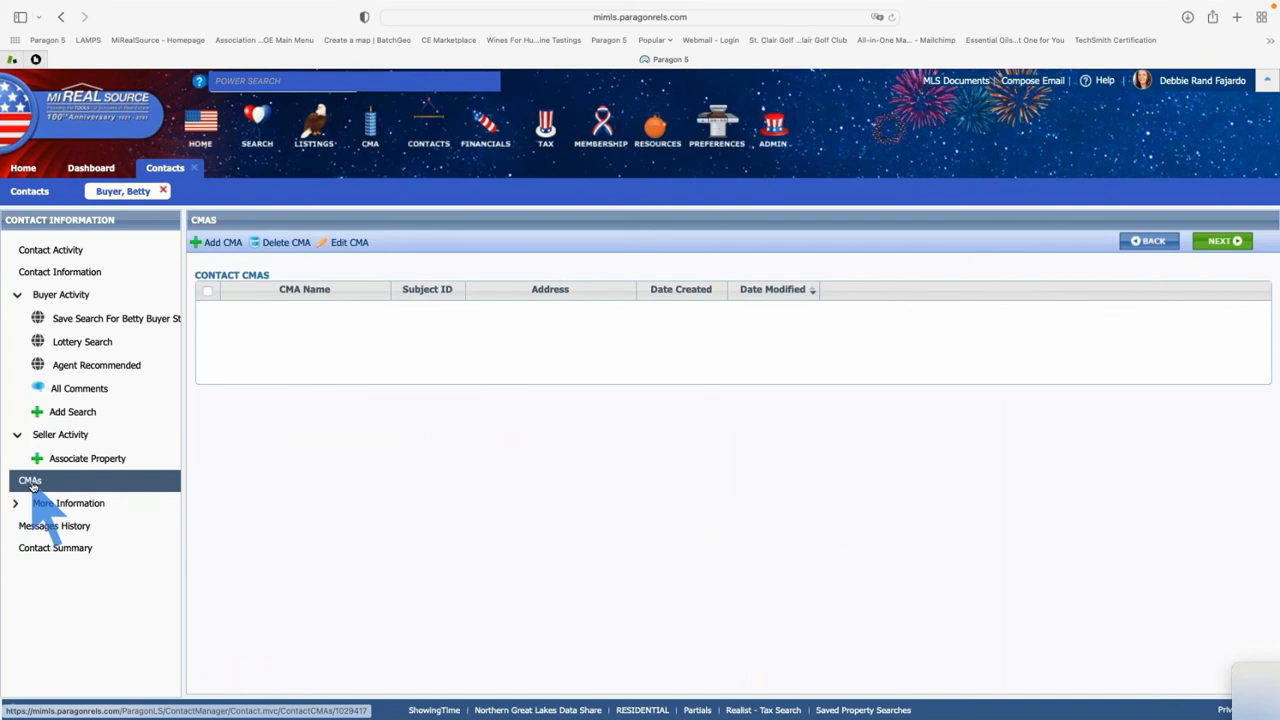
# View the contact's notes under More Information and the St. Clair saved search details
pyautogui.click(68, 505)
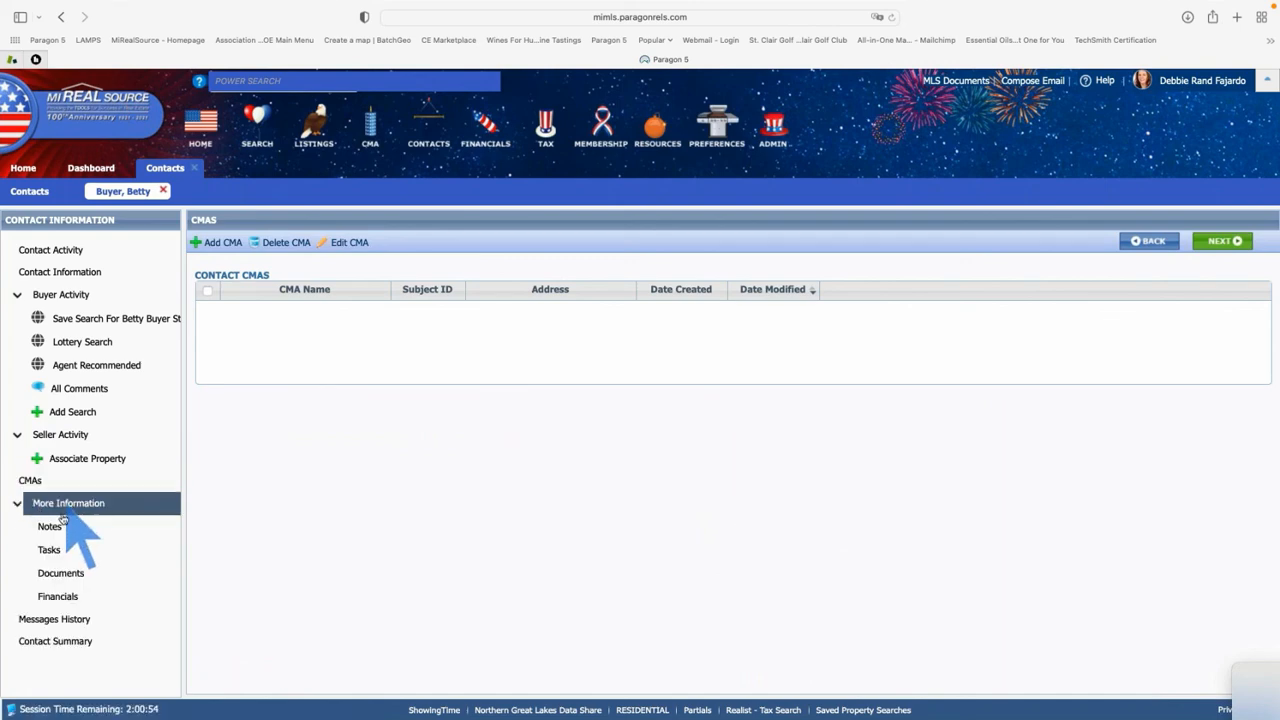
pyautogui.click(50, 527)
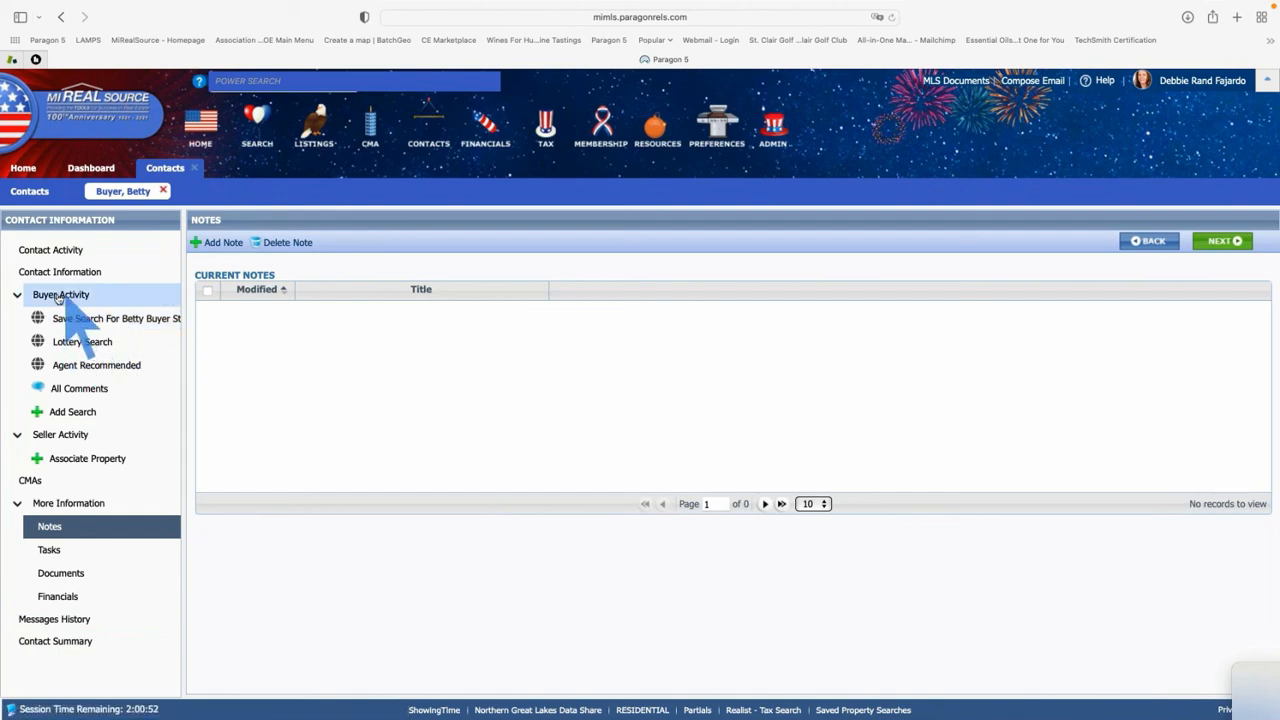
pyautogui.click(93, 320)
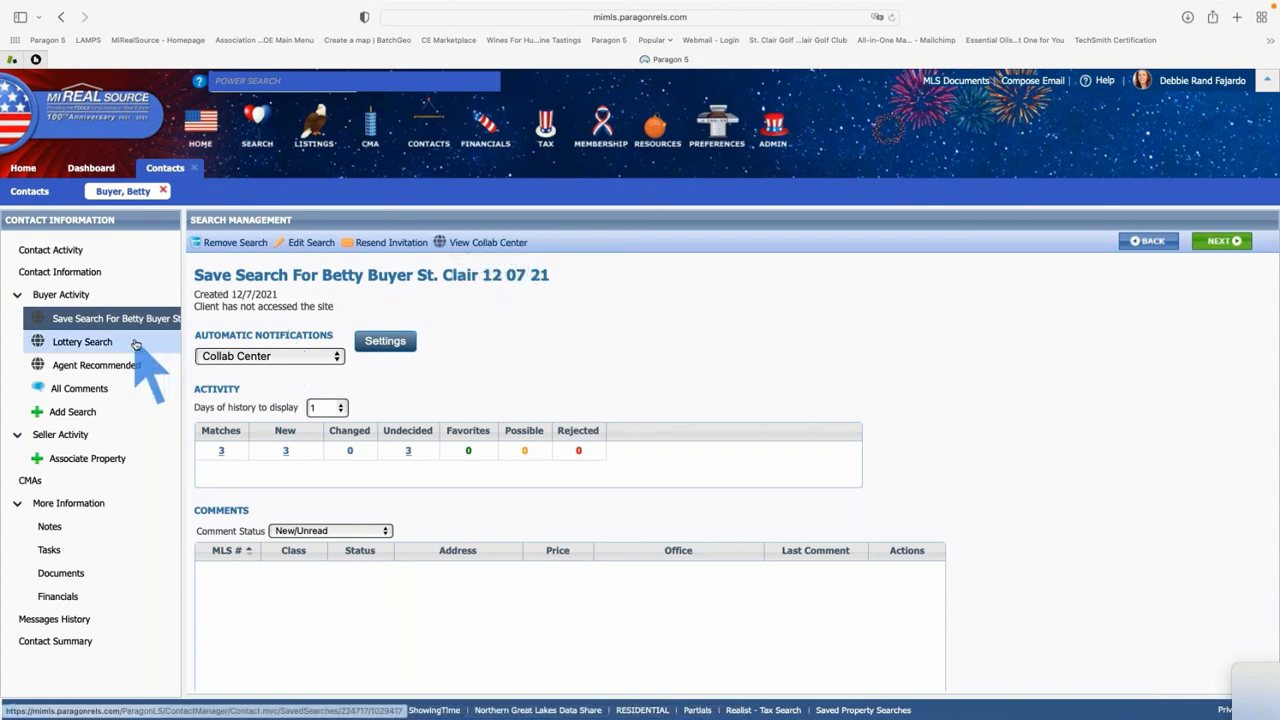
# Remove Lottery Search from the contact via Remove Search > Remove From Contact and confirm
pyautogui.click(100, 342)
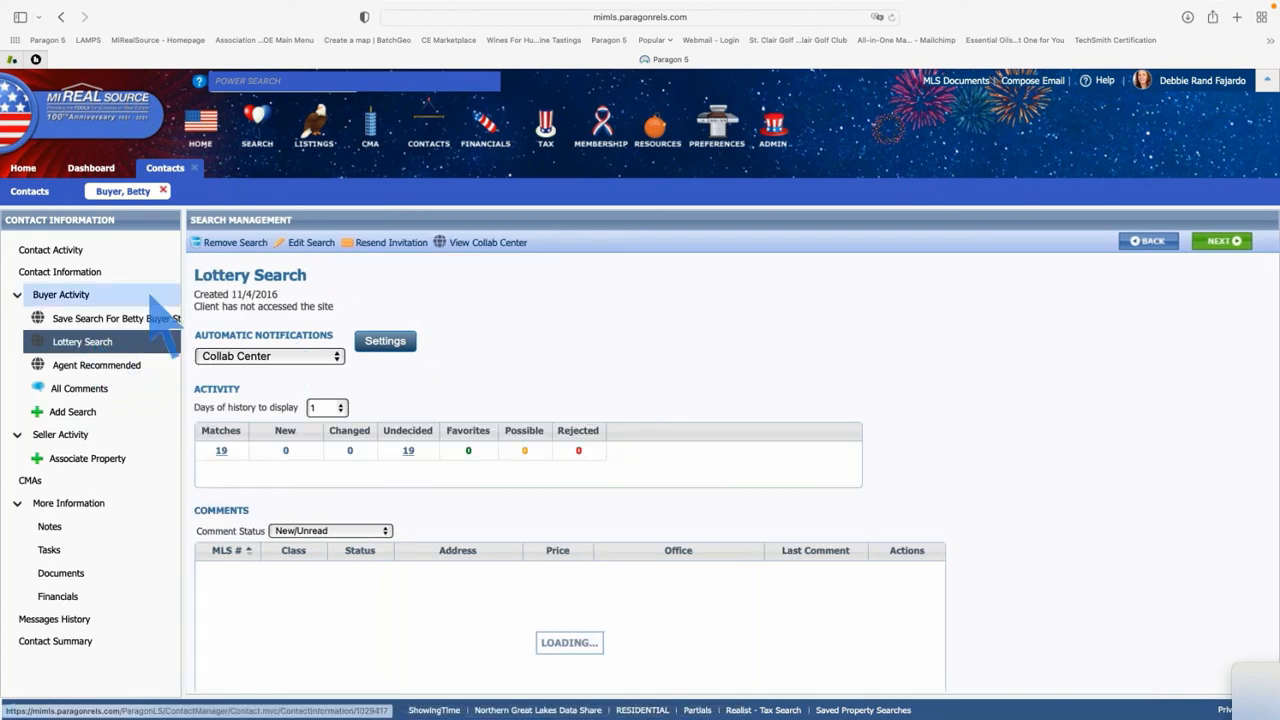
pyautogui.click(215, 244)
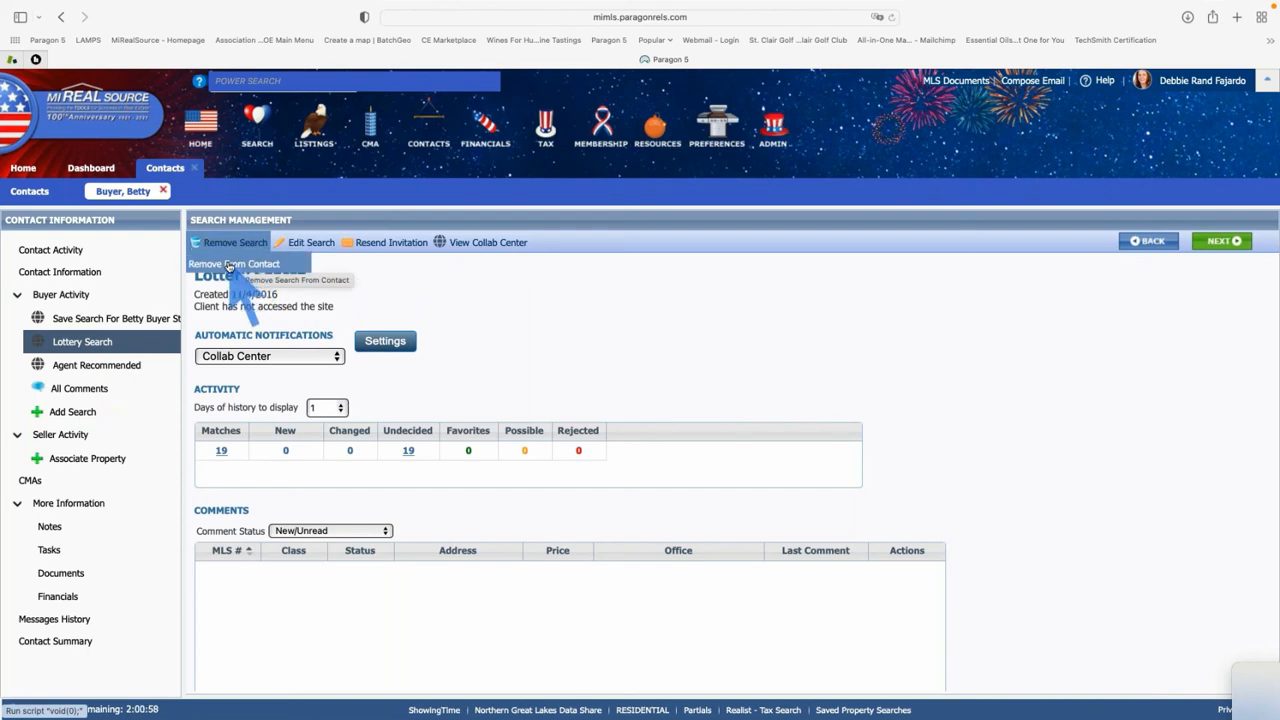
pyautogui.click(234, 264)
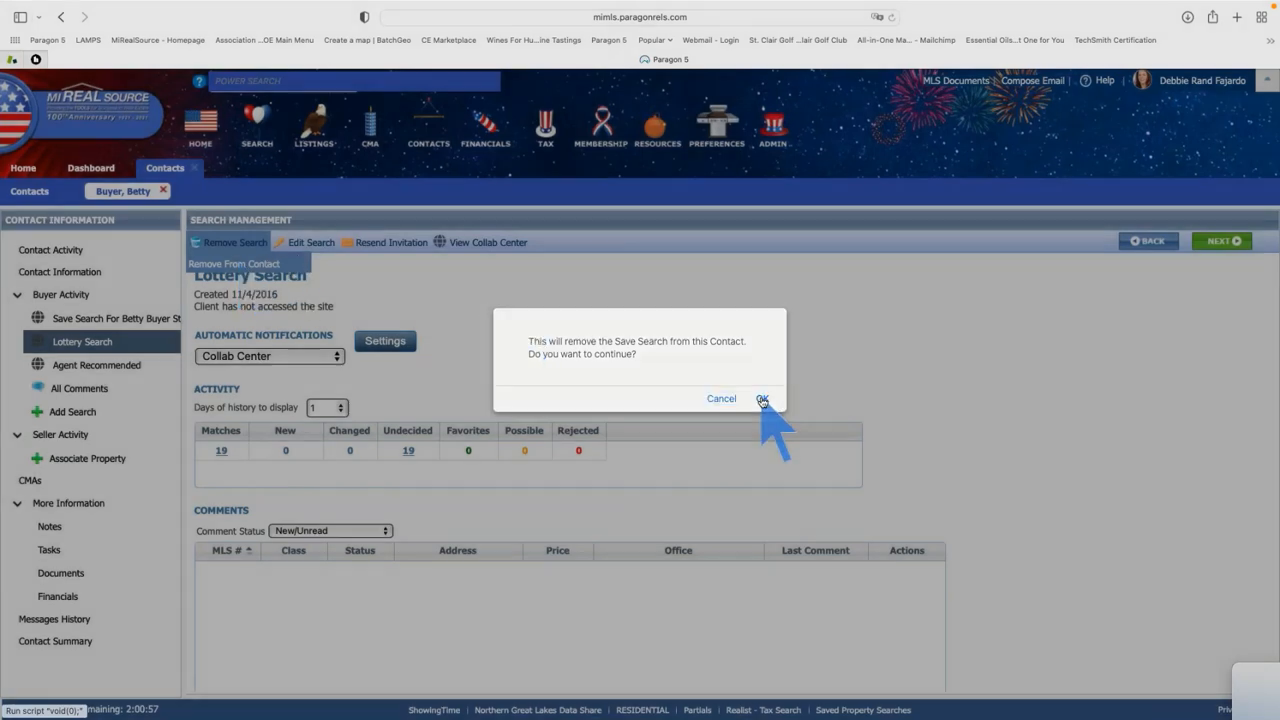
pyautogui.click(762, 400)
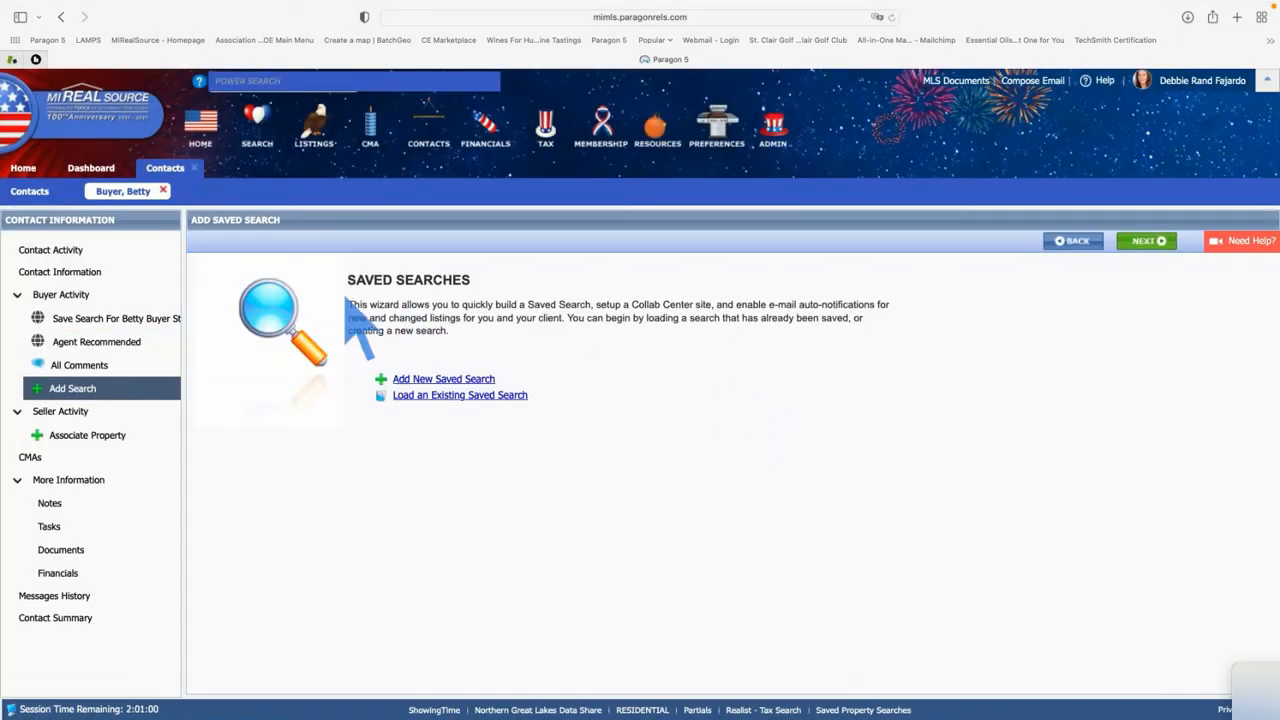
pyautogui.click(100, 342)
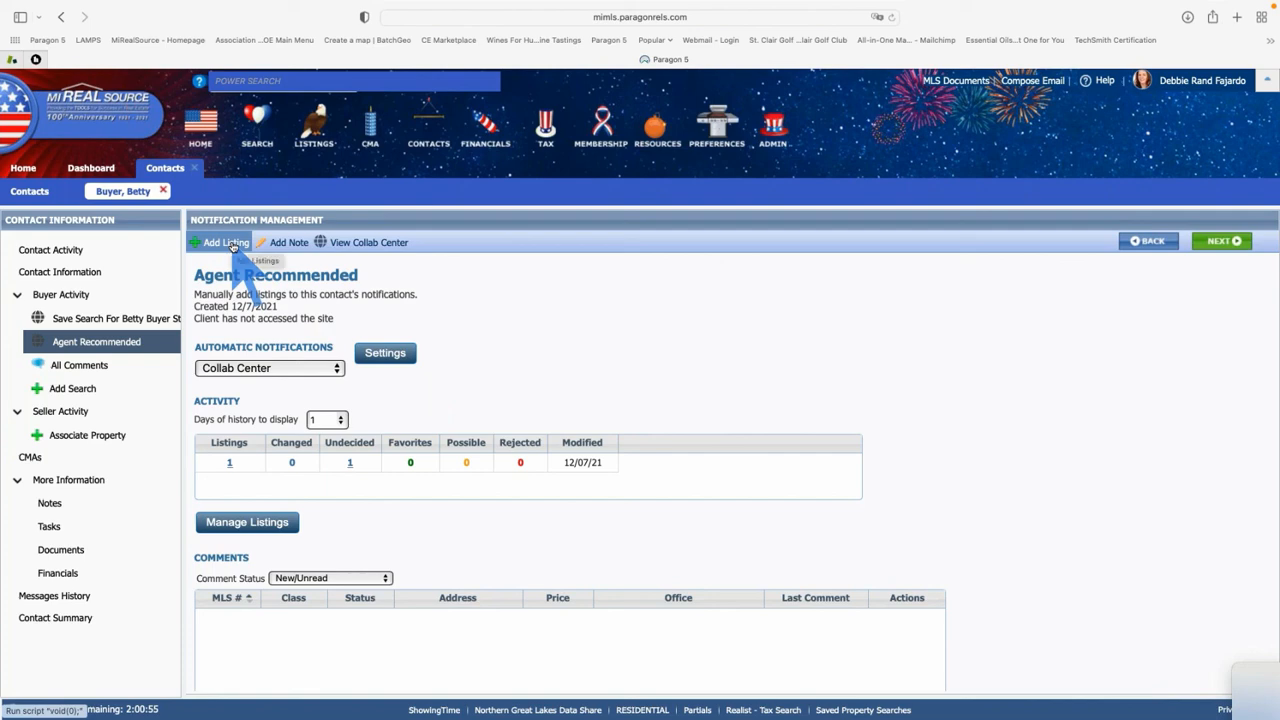
pyautogui.click(250, 524)
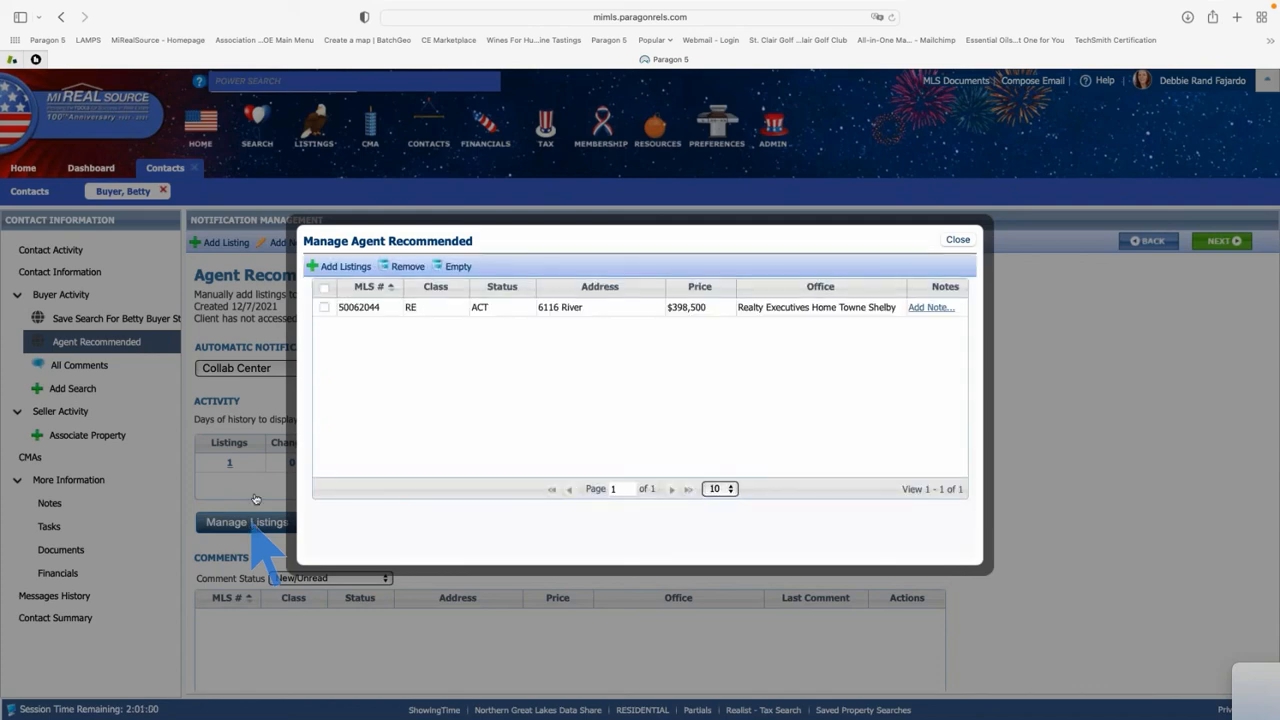
pyautogui.click(324, 307)
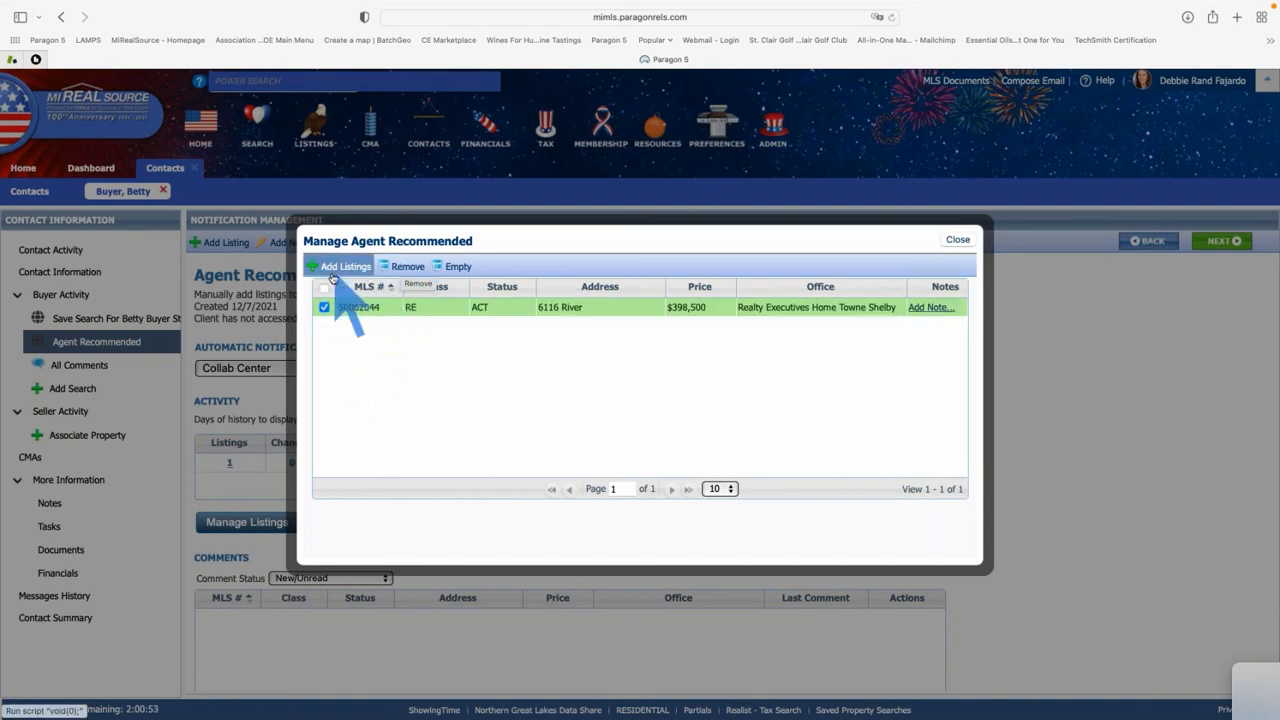
pyautogui.click(957, 240)
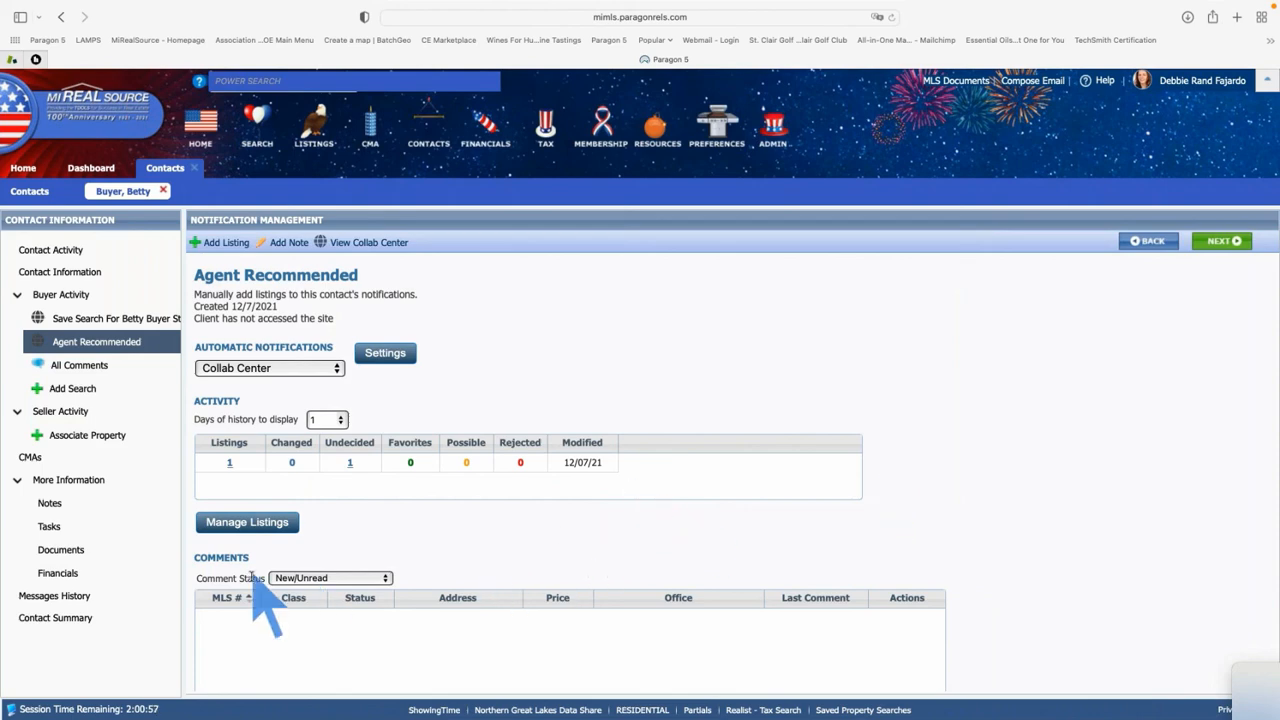
pyautogui.scroll(-3, 241, 633)
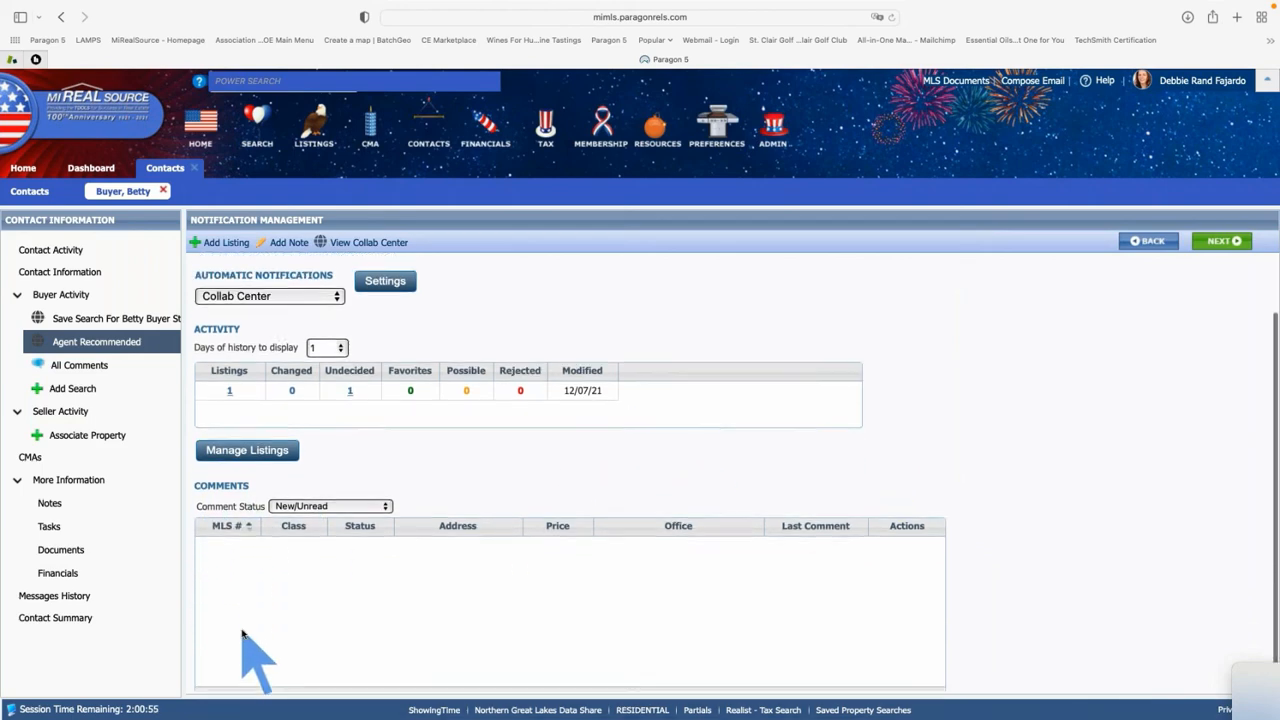
pyautogui.scroll(3, 241, 633)
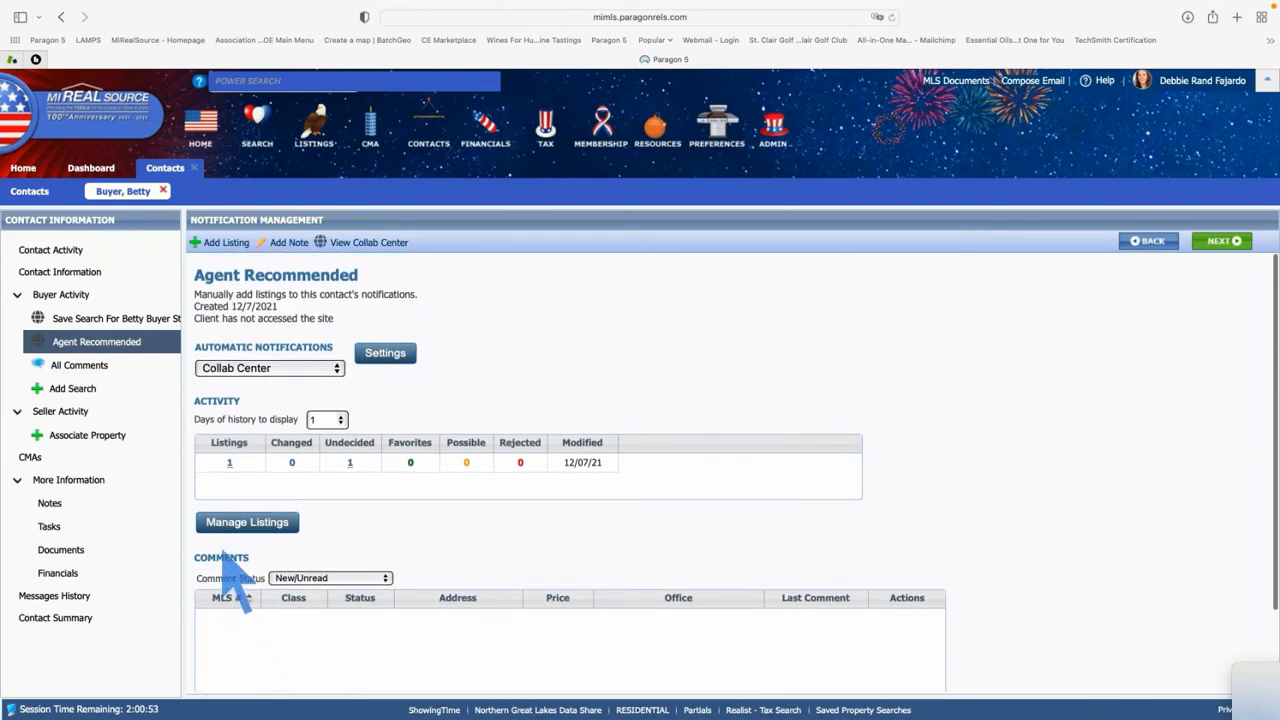